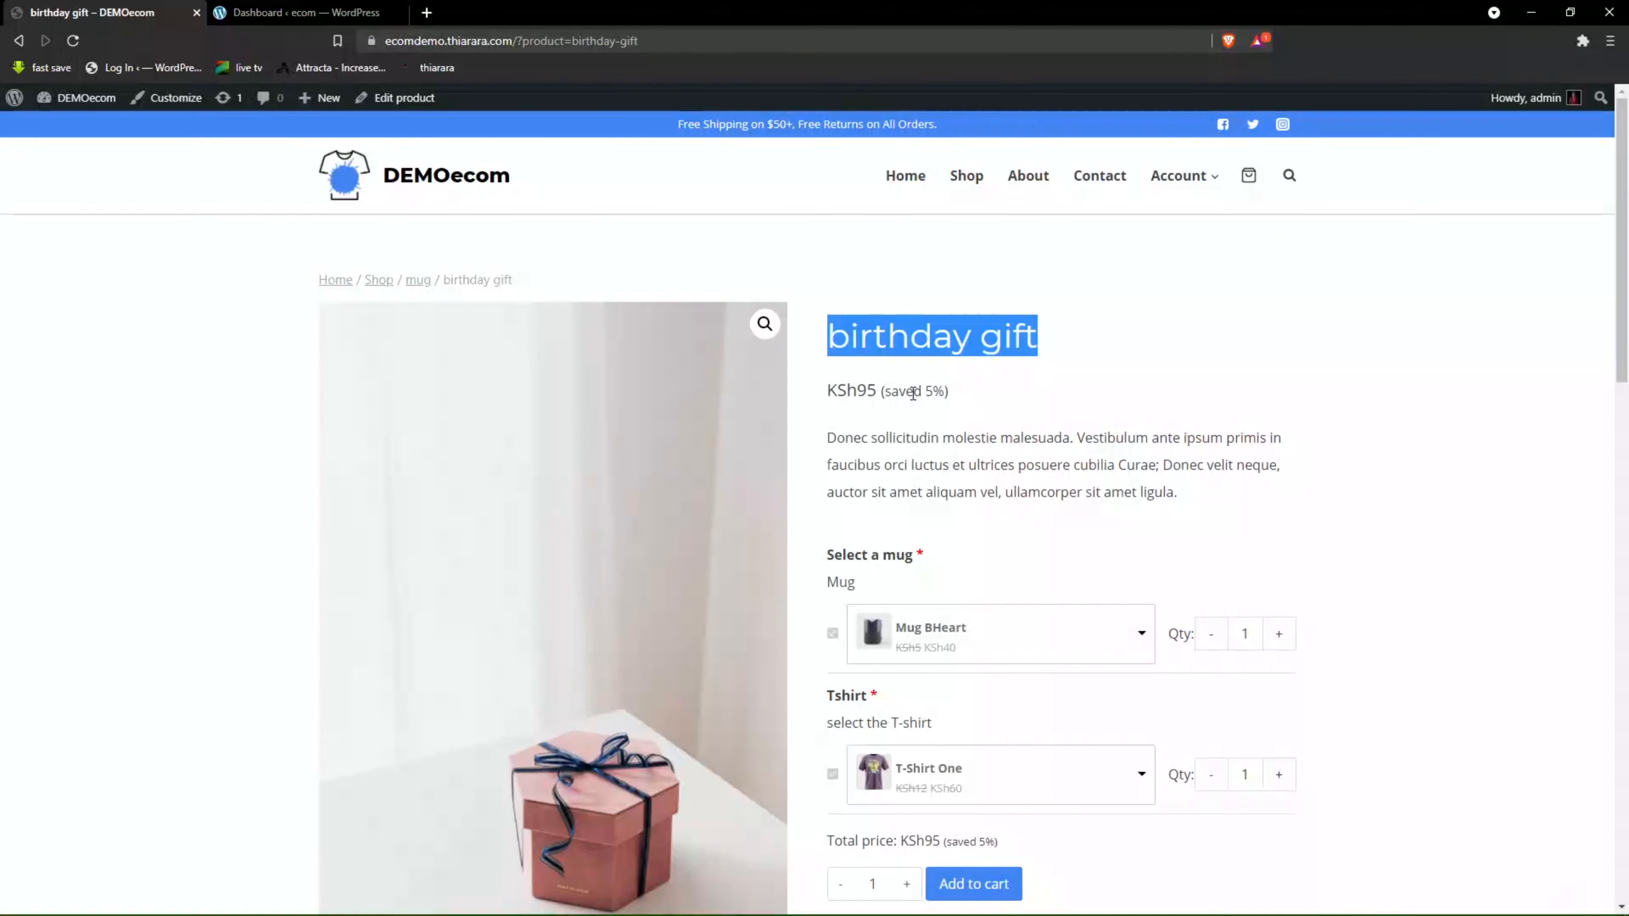
Examine the birthday gift product's name, price and percentage saved on its product page.
scroll(924, 388, "down", 3)
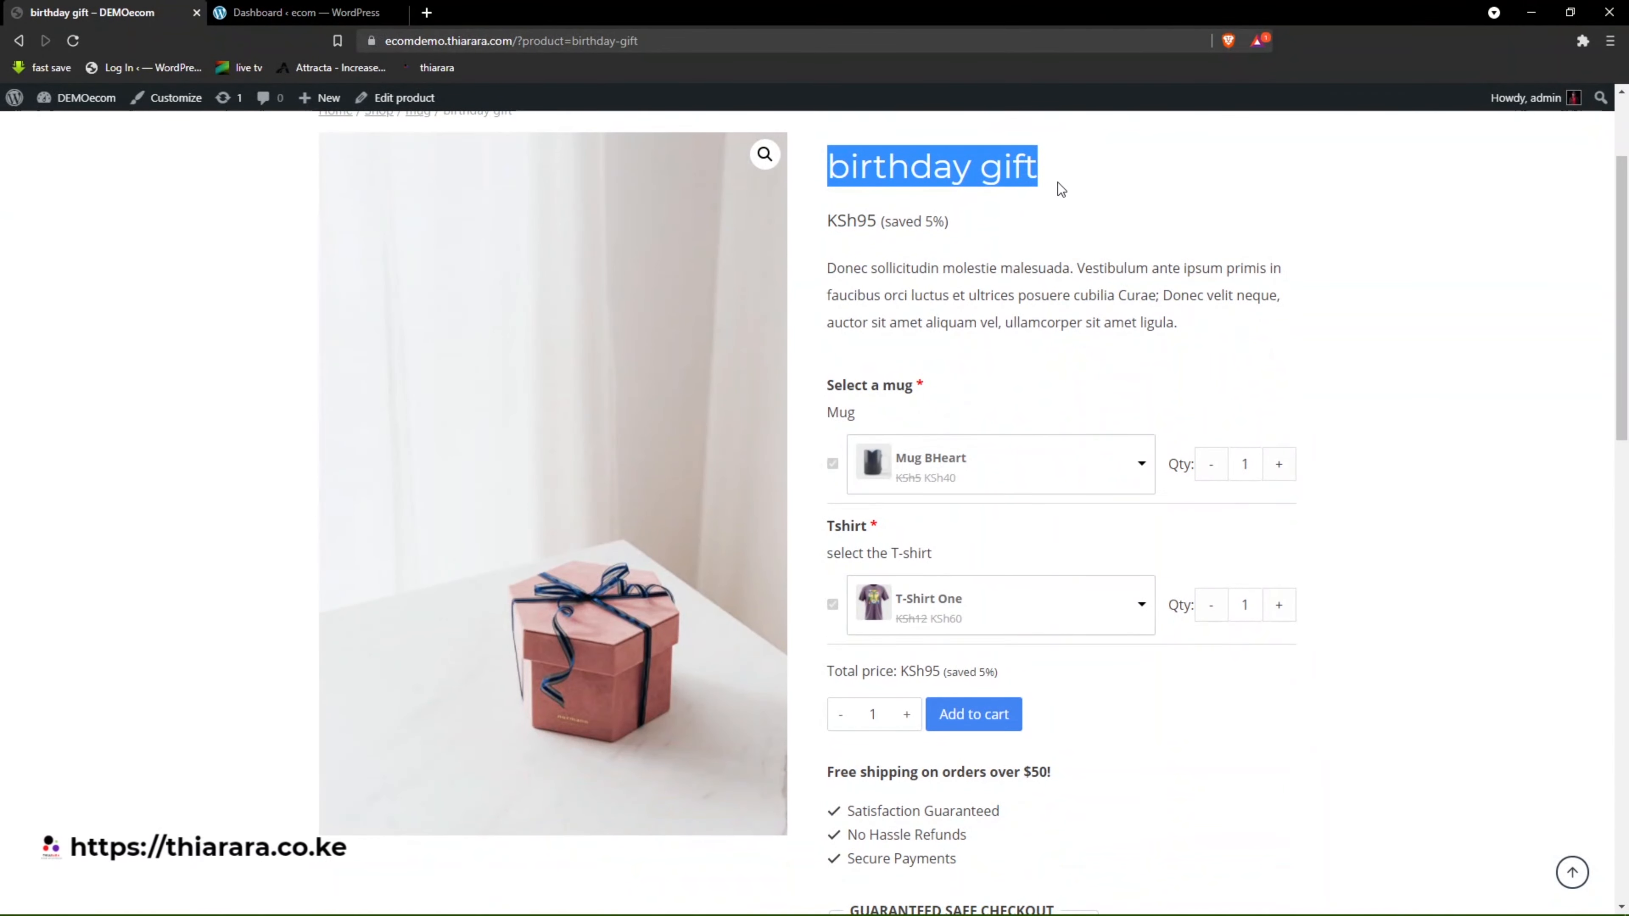
left_click(1052, 168)
left_click_drag(1046, 169, 861, 221)
left_click(884, 223)
left_click(837, 207)
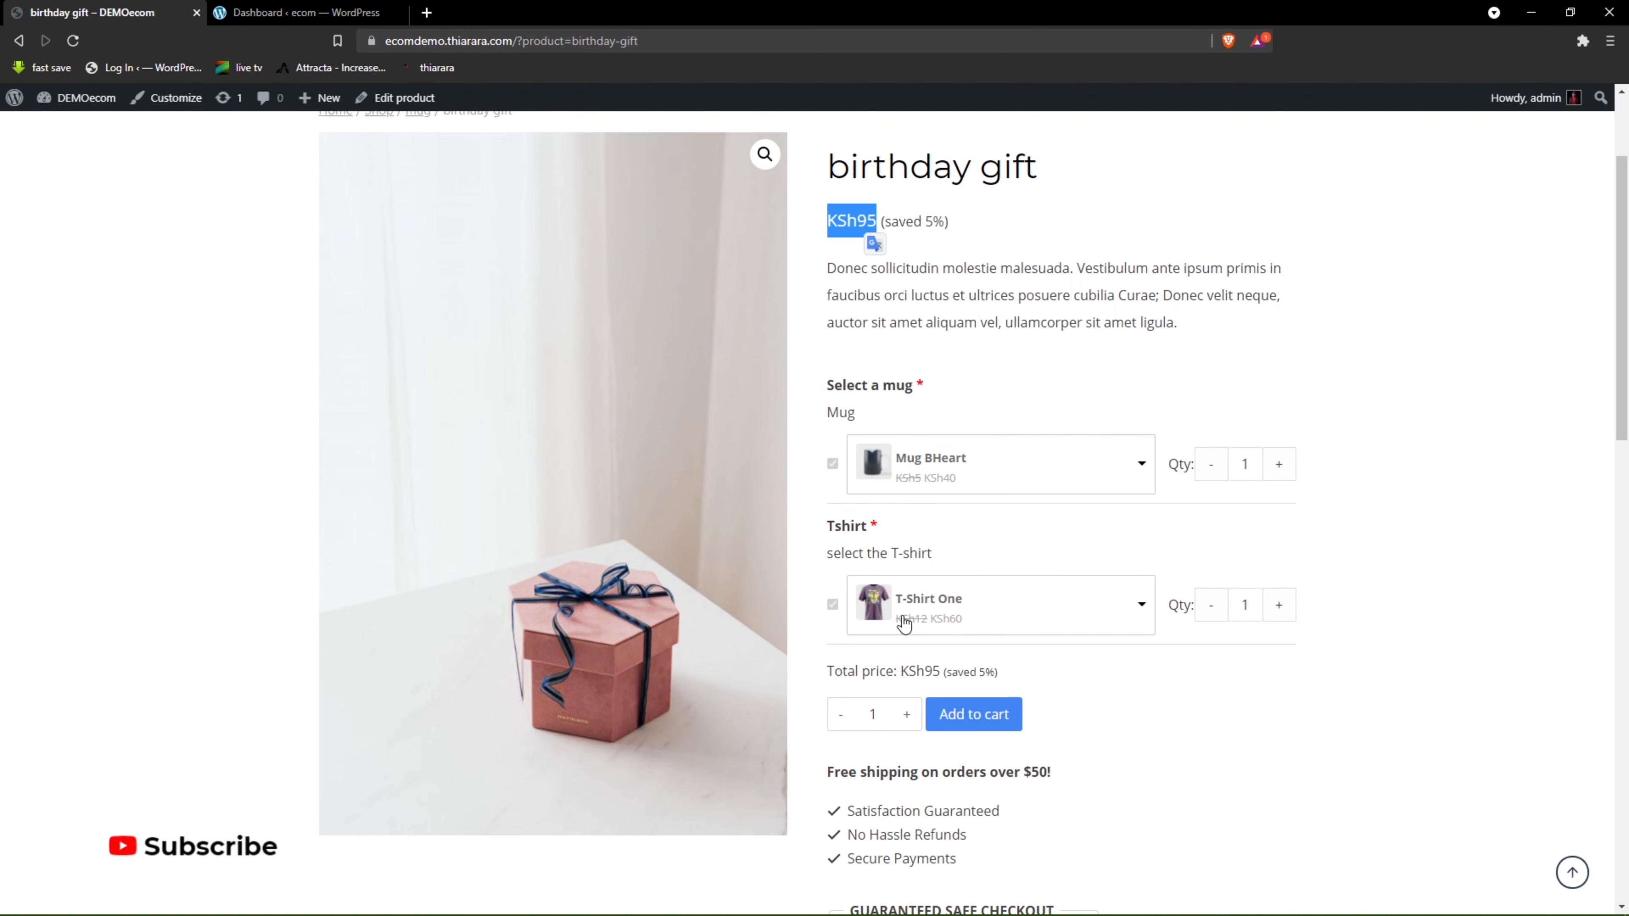
left_click_drag(948, 222, 882, 228)
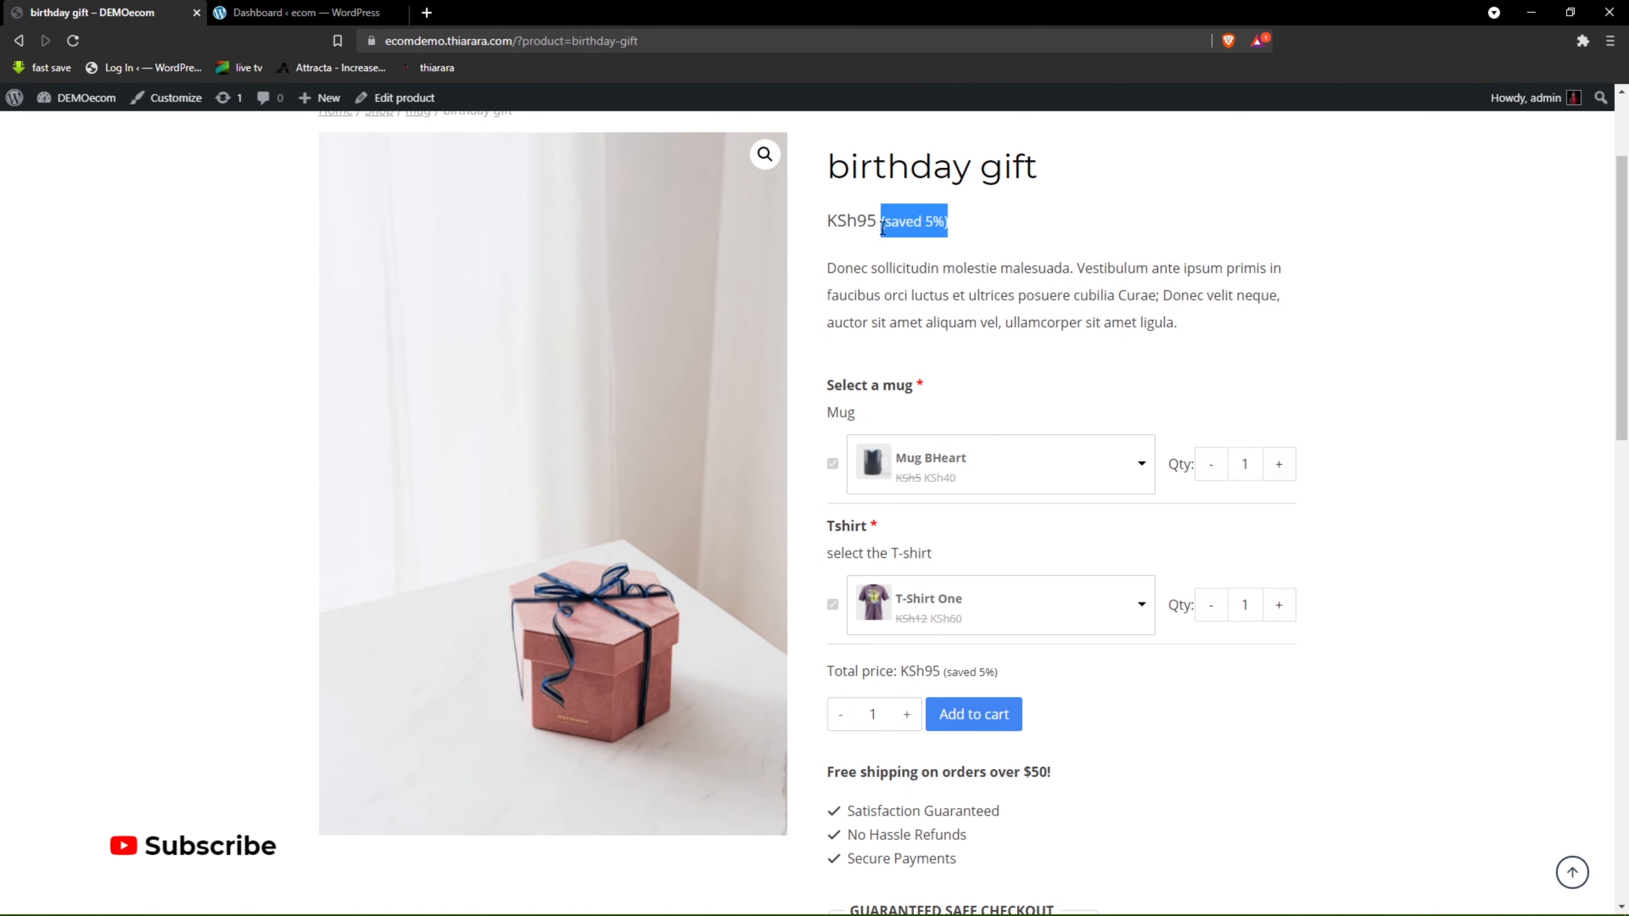
left_click(962, 228)
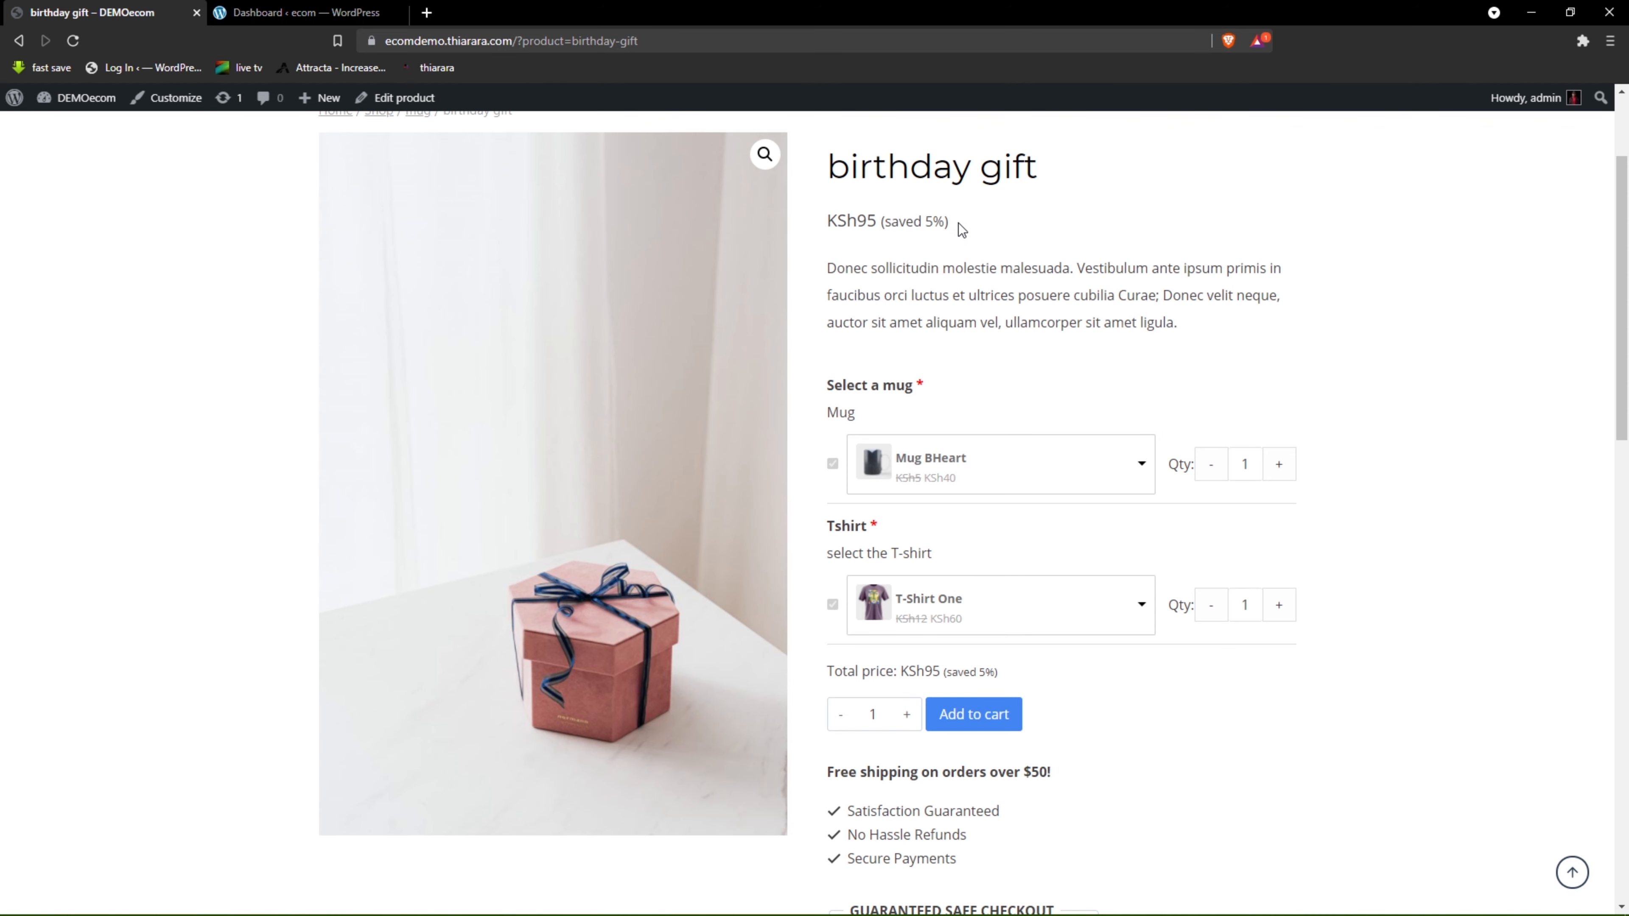
Choose the Triangle mug for the birthday gift, set its quantity to 2, and check the total price.
scroll(898, 437, "down", 1)
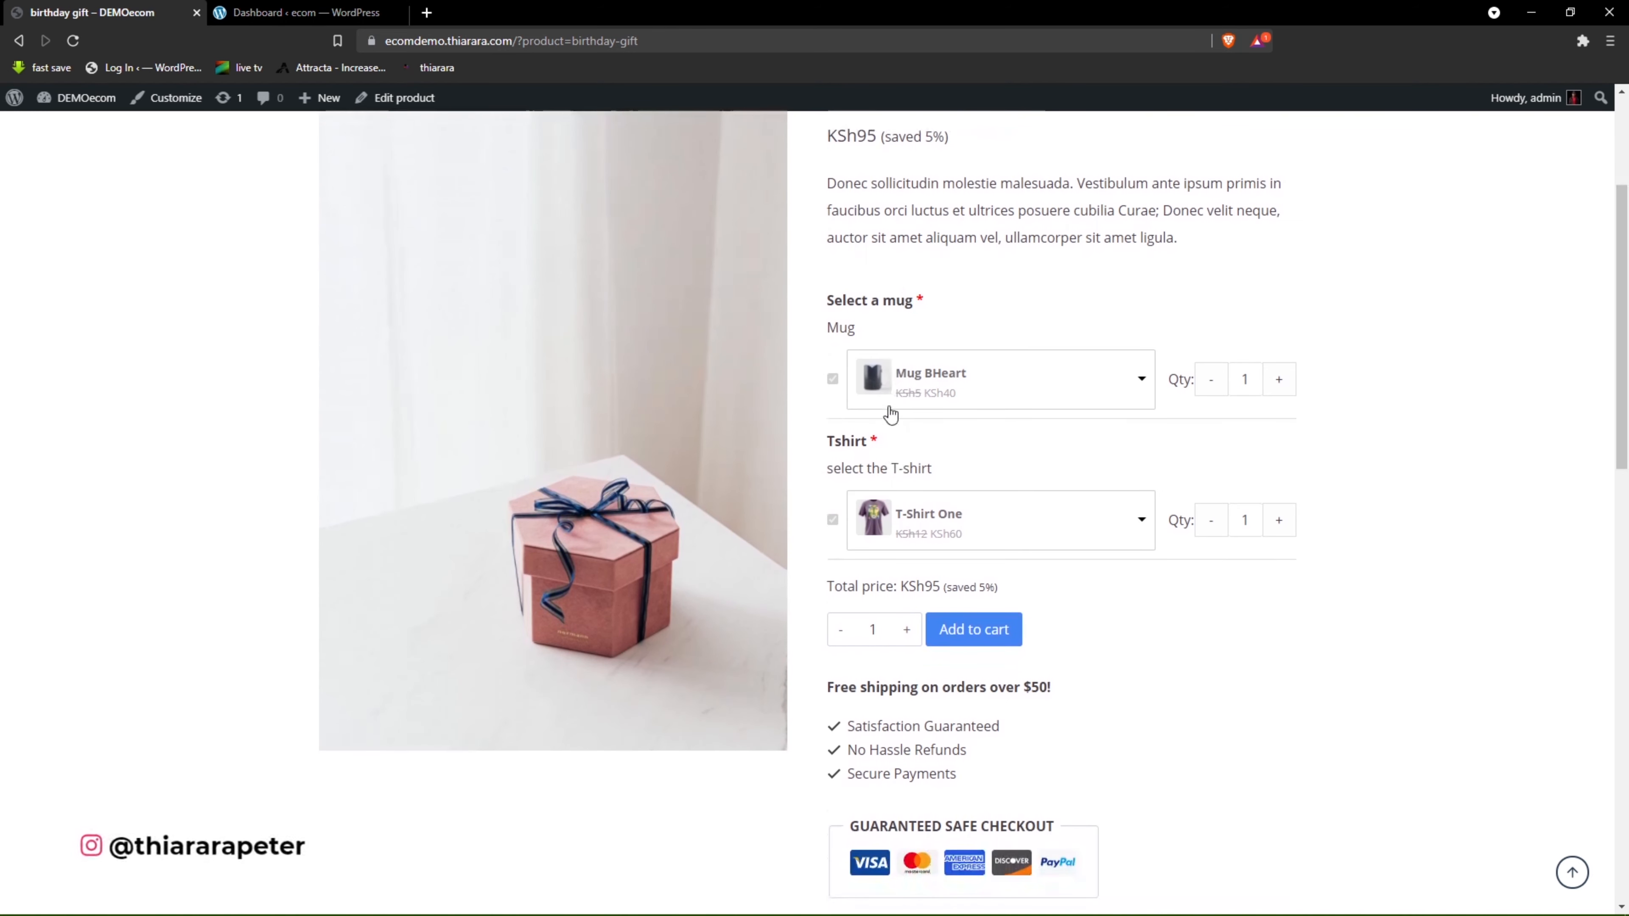
left_click(944, 394)
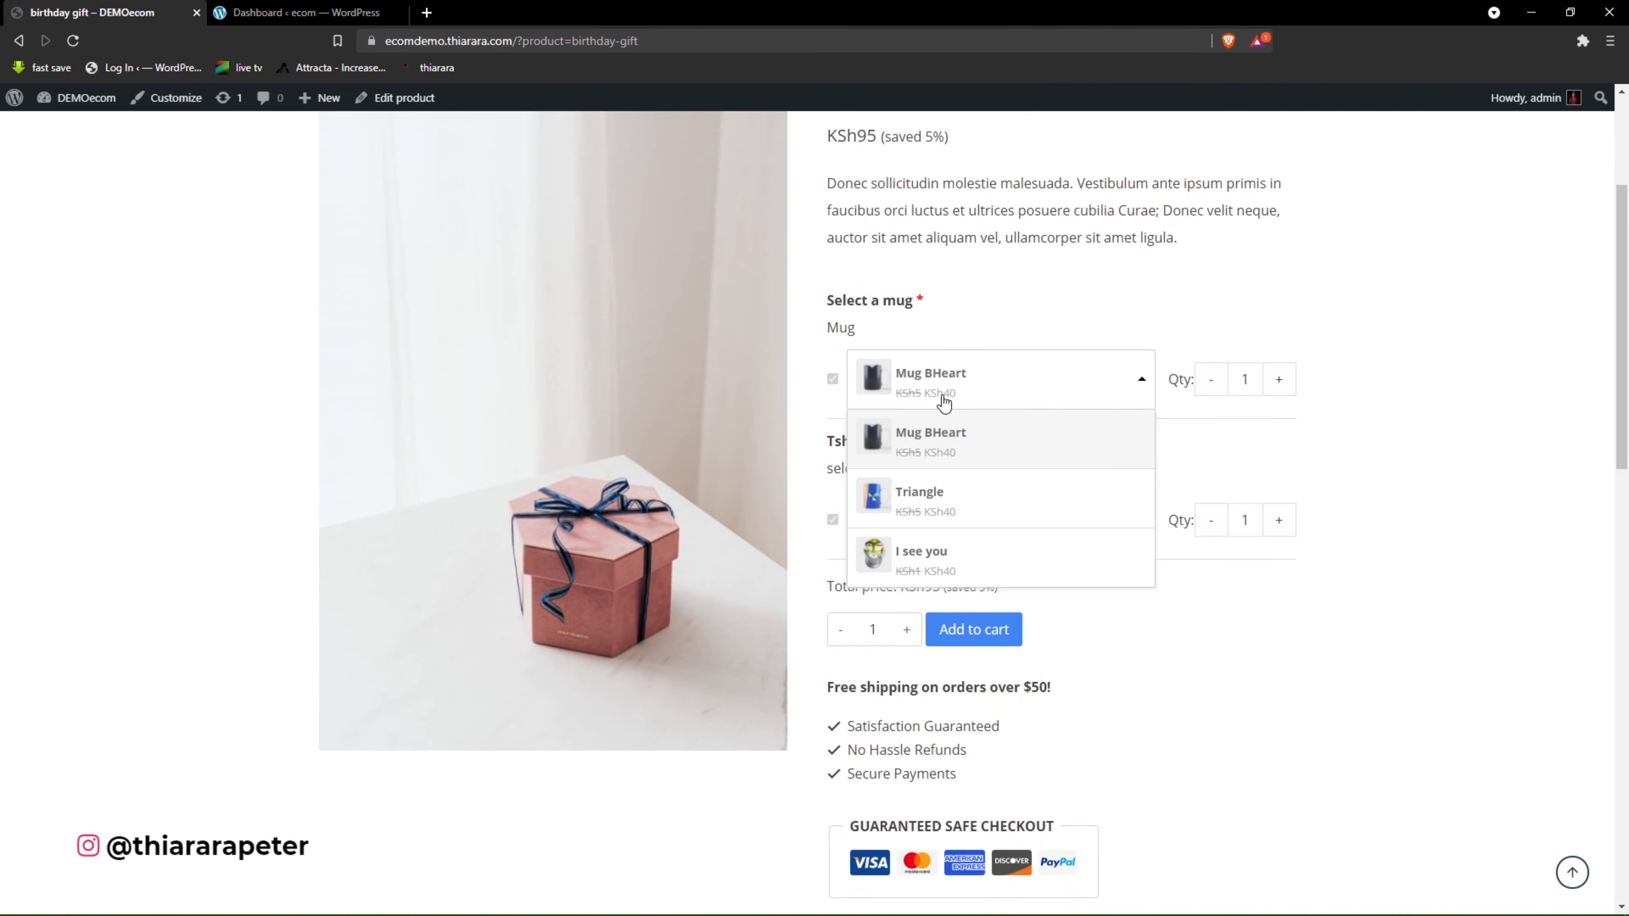
left_click(928, 569)
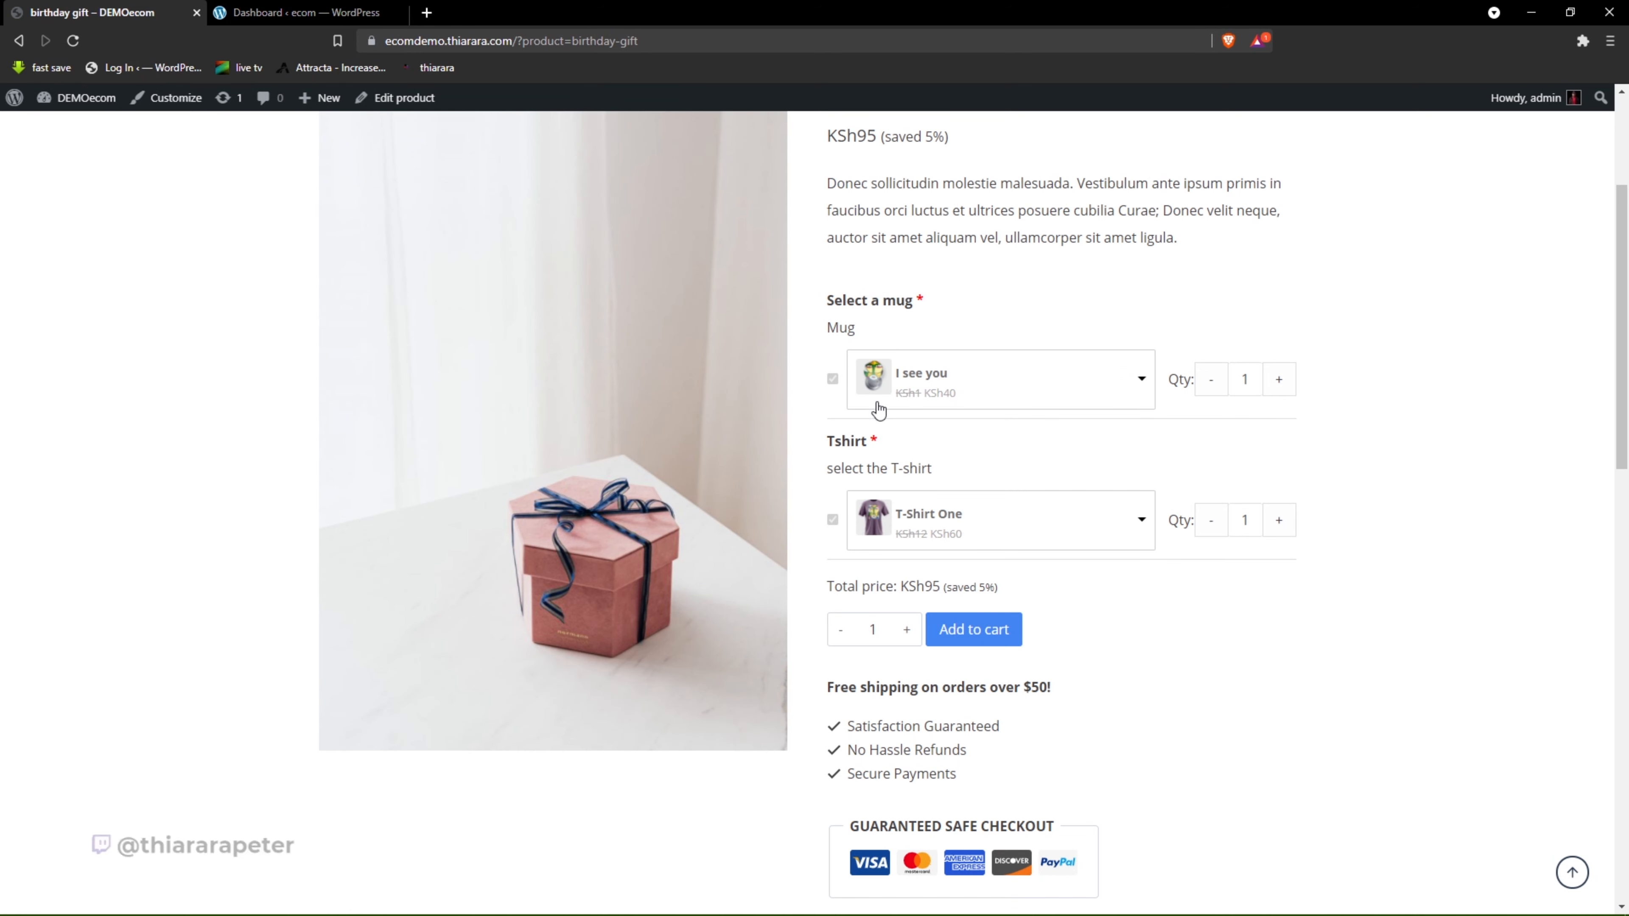
left_click(935, 401)
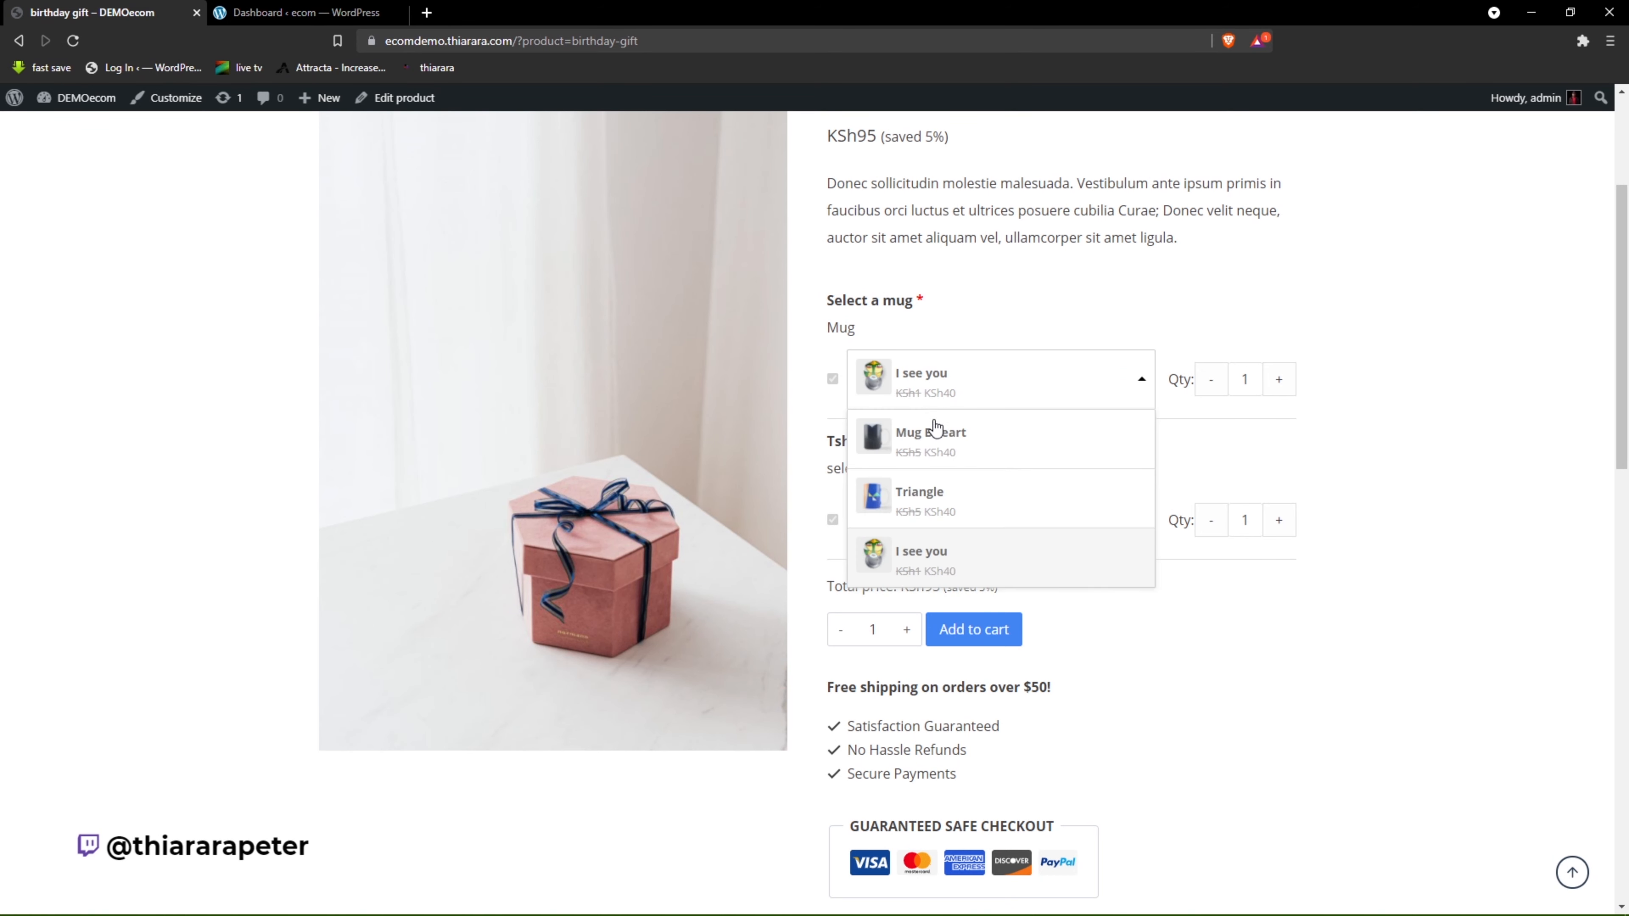
left_click(926, 489)
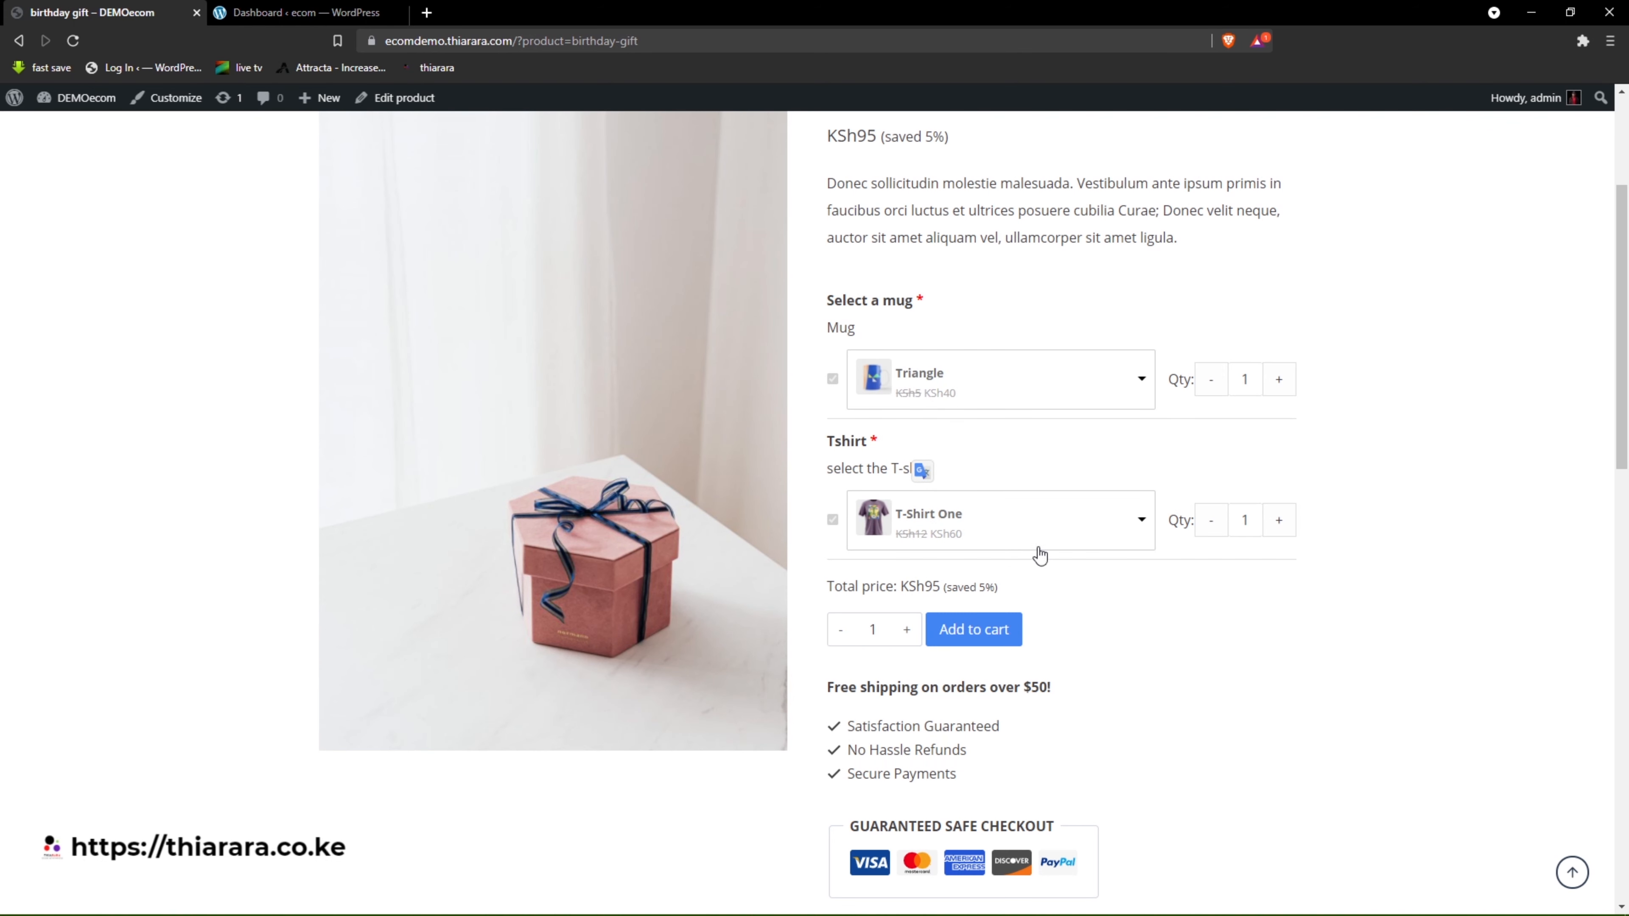
left_click(1281, 380)
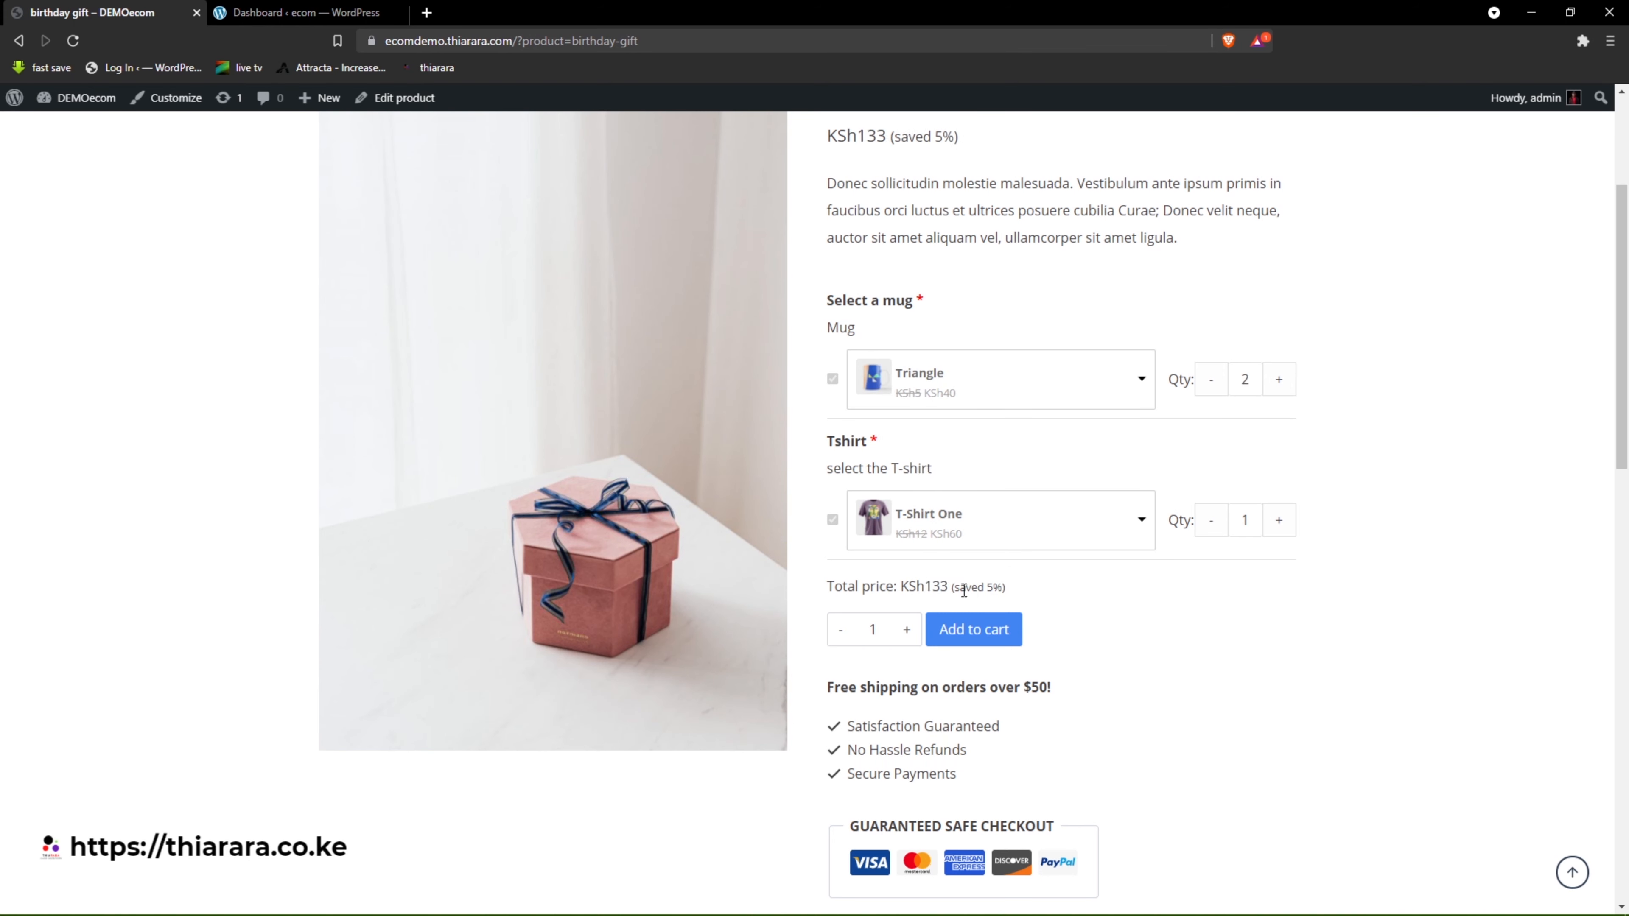
left_click_drag(936, 586, 930, 586)
left_click_drag(1016, 590, 963, 586)
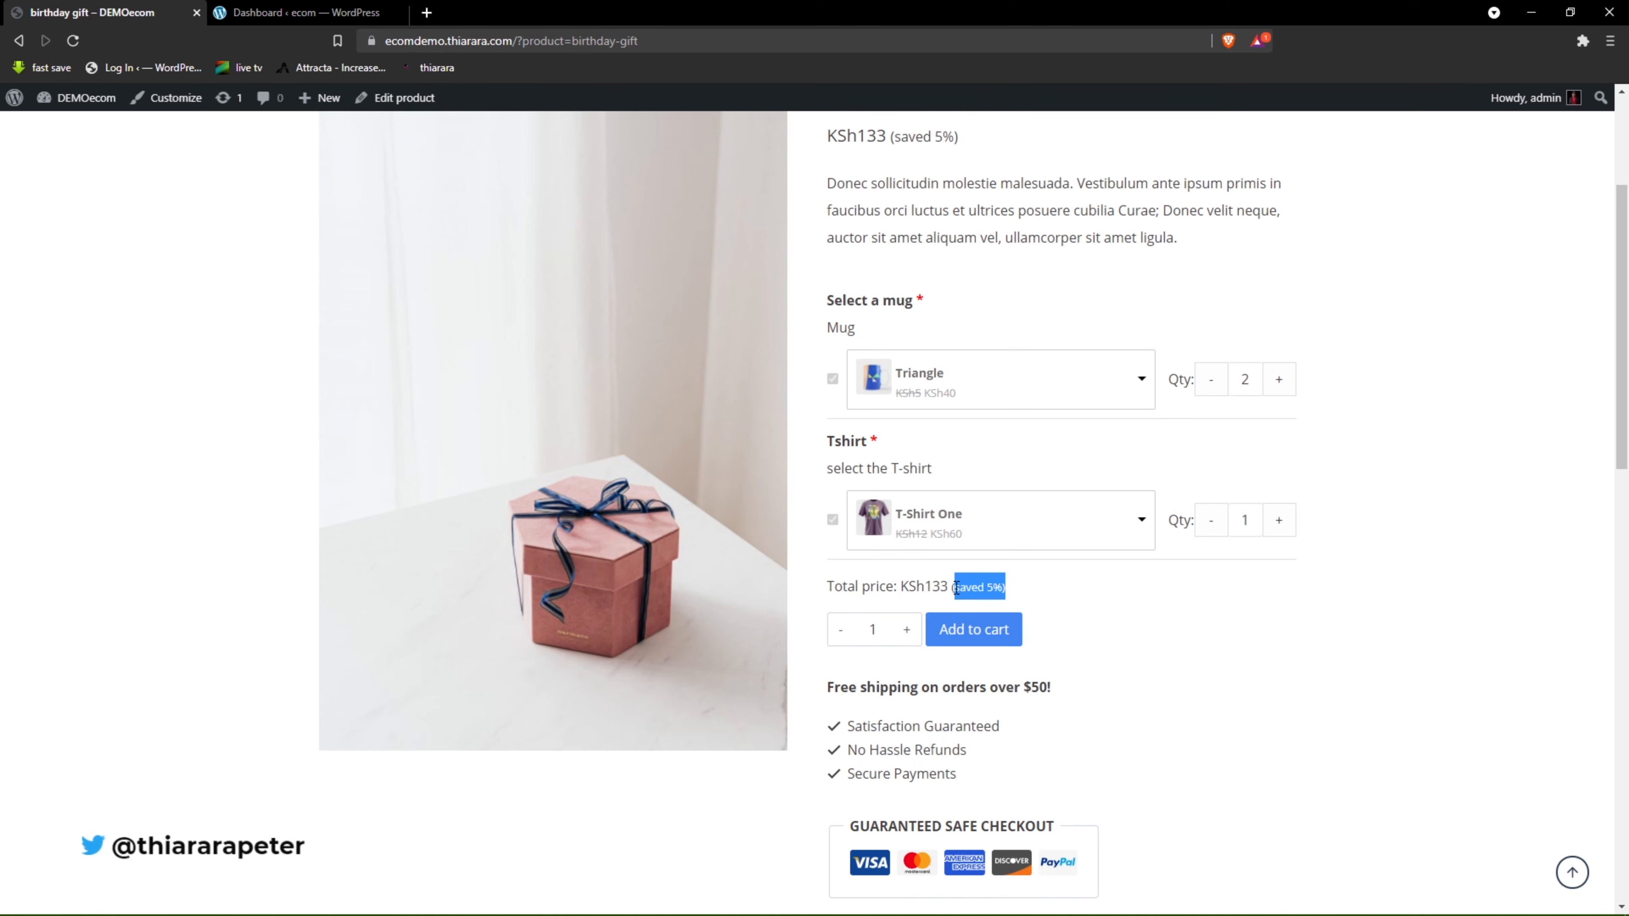
left_click(1097, 600)
Choose T-Shirt Two for the birthday gift's T-shirt component and set its quantity to 3.
left_click(920, 534)
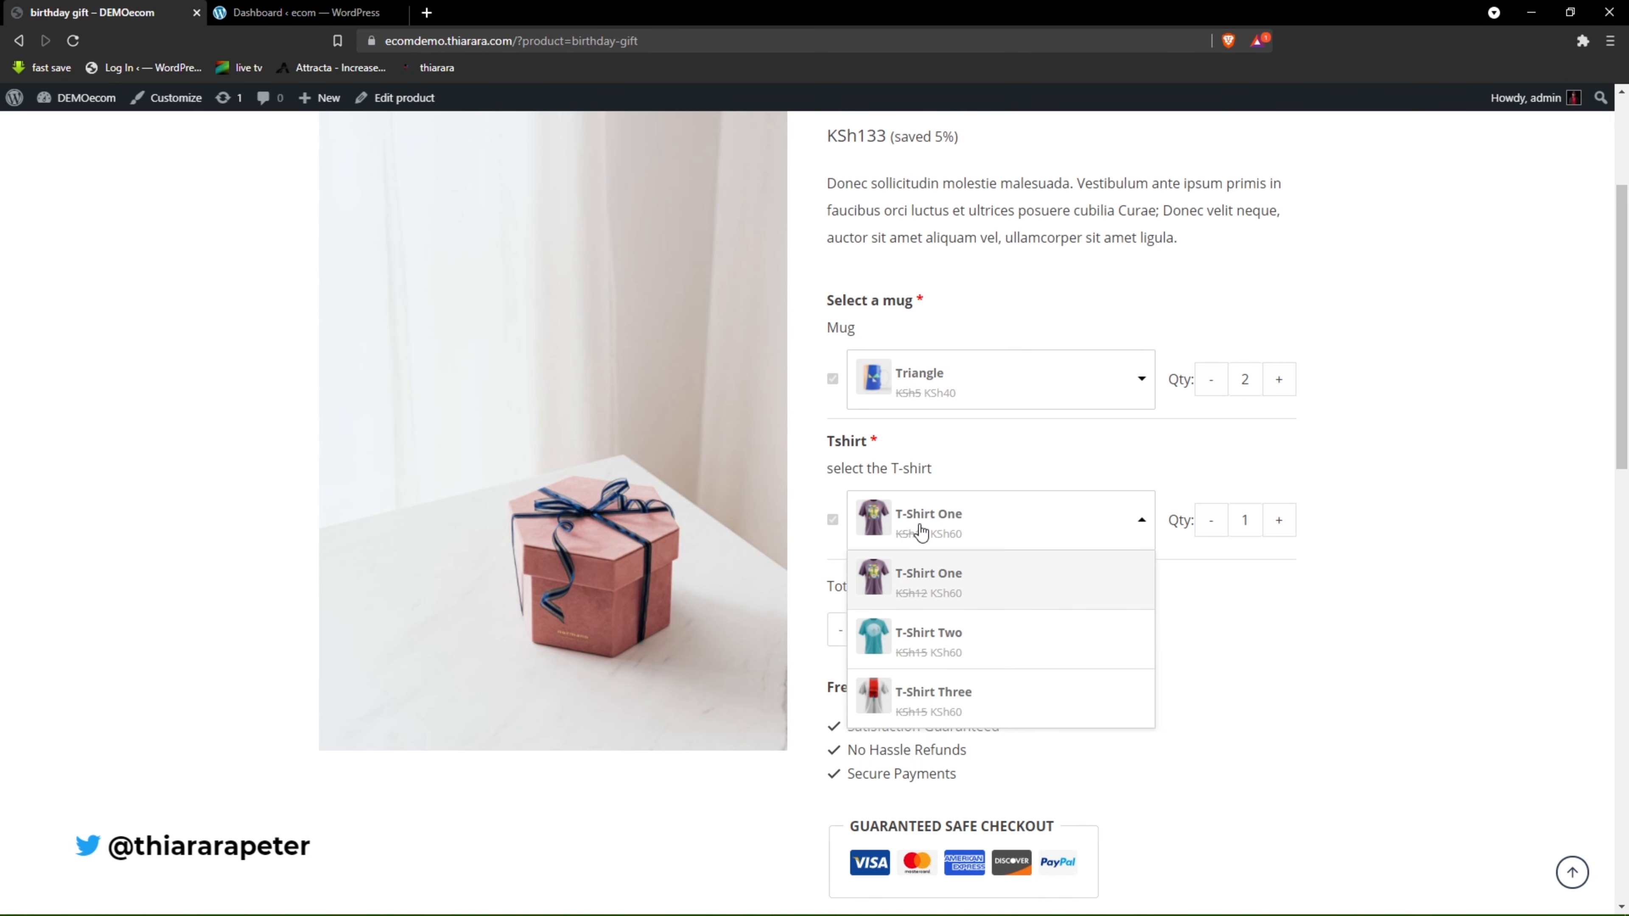
left_click(930, 633)
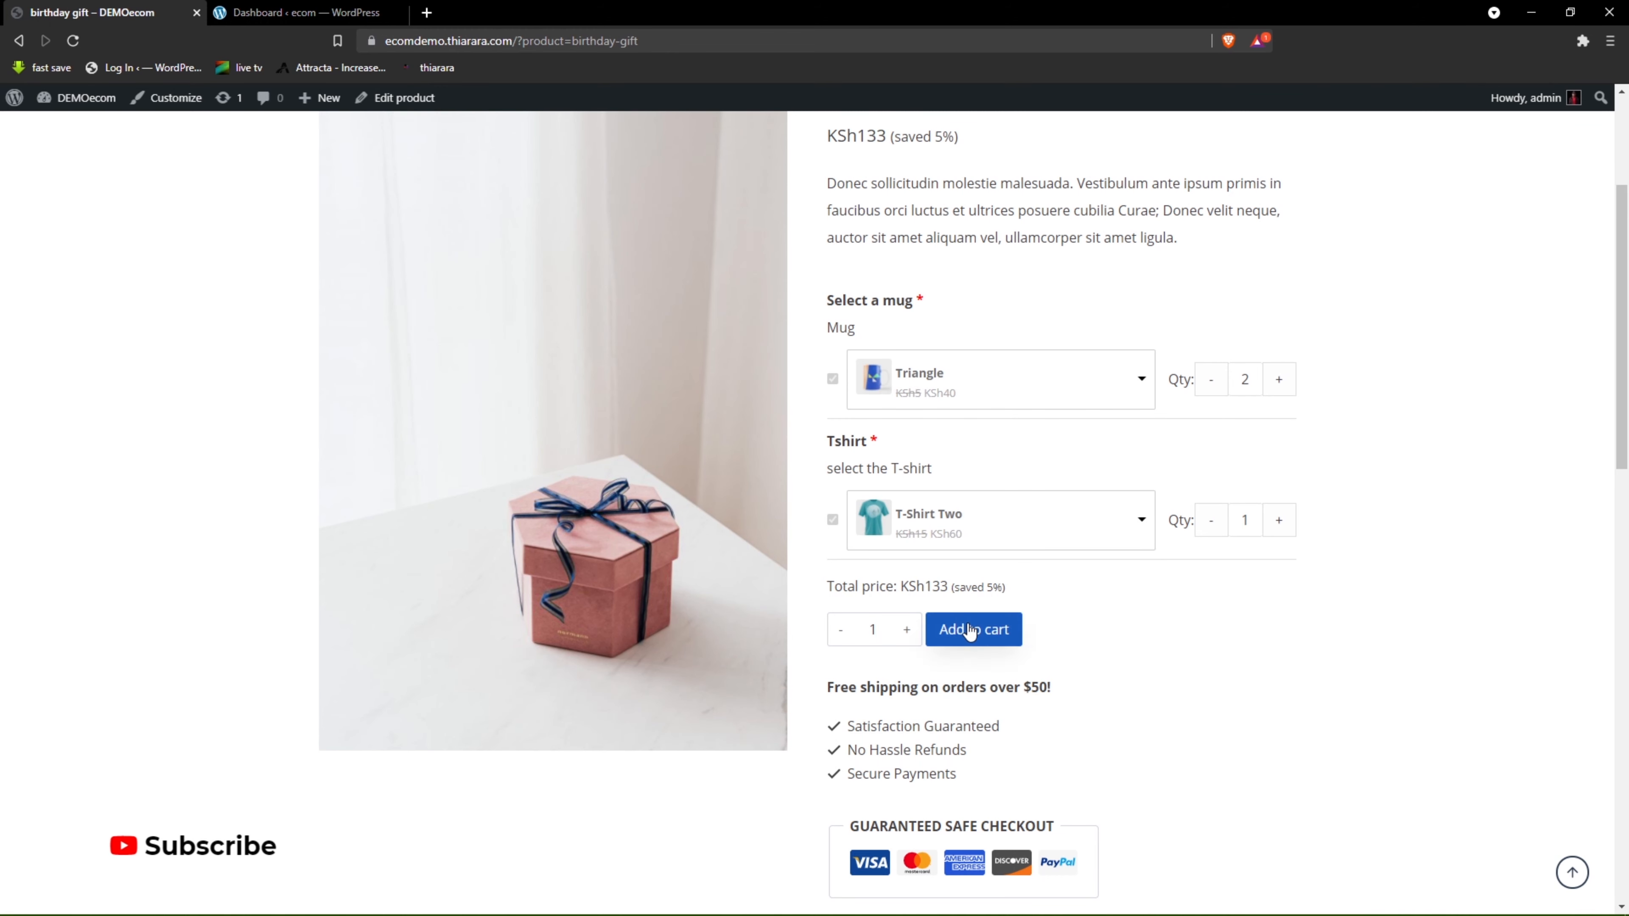
left_click(1279, 520)
left_click(1278, 520)
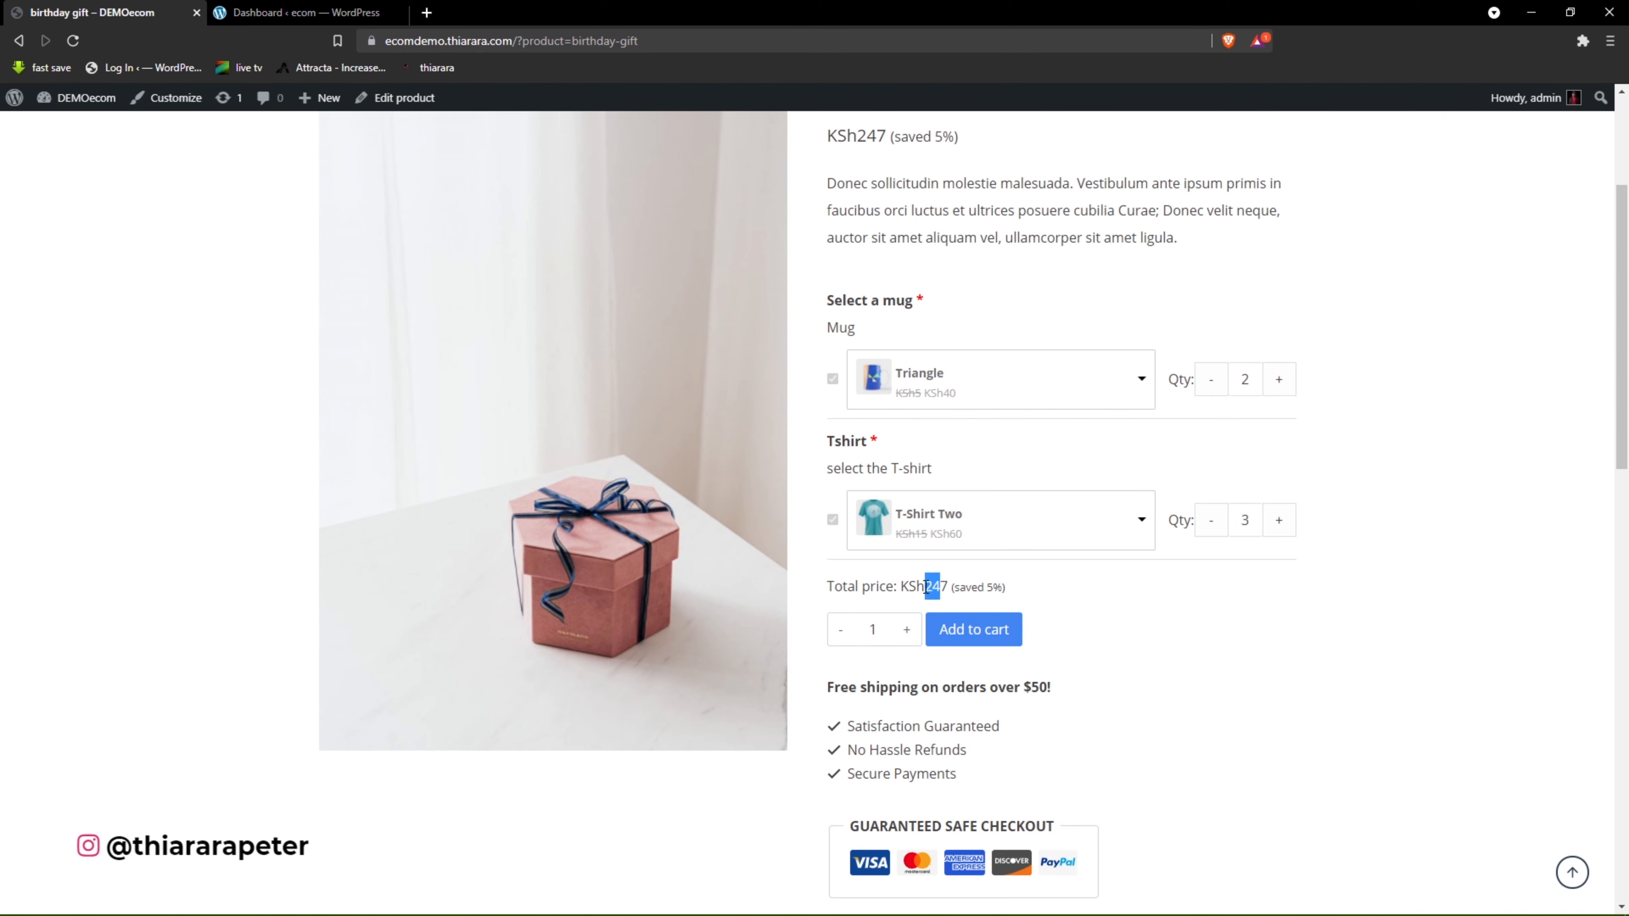
left_click(1102, 643)
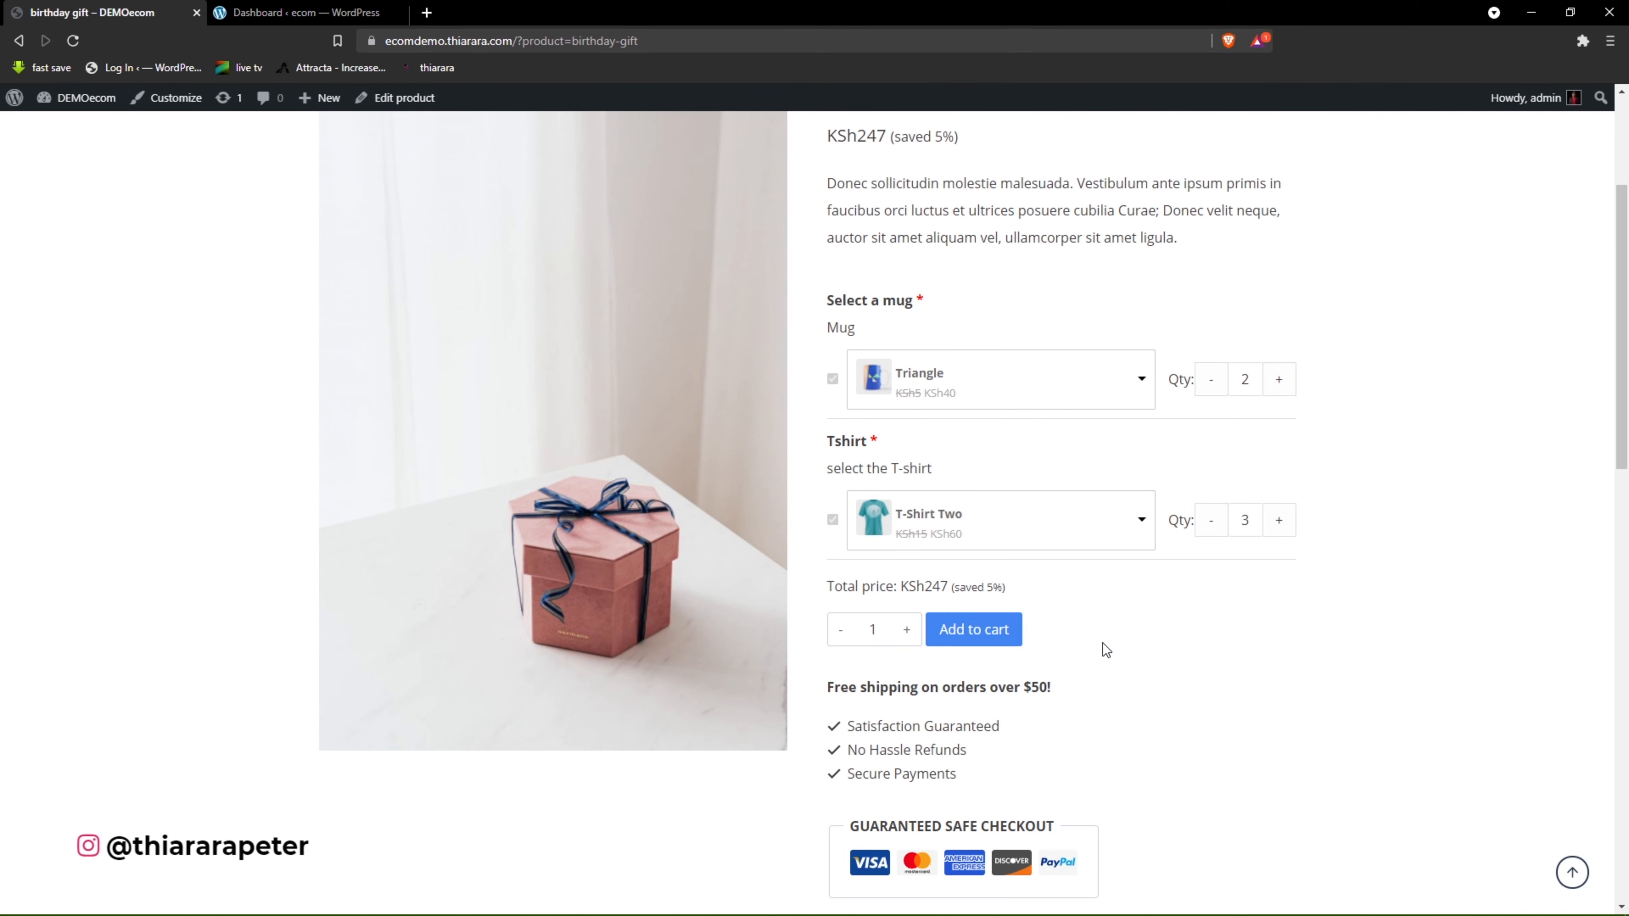
Add the configured birthday gift to the cart and open the cart page.
left_click(973, 630)
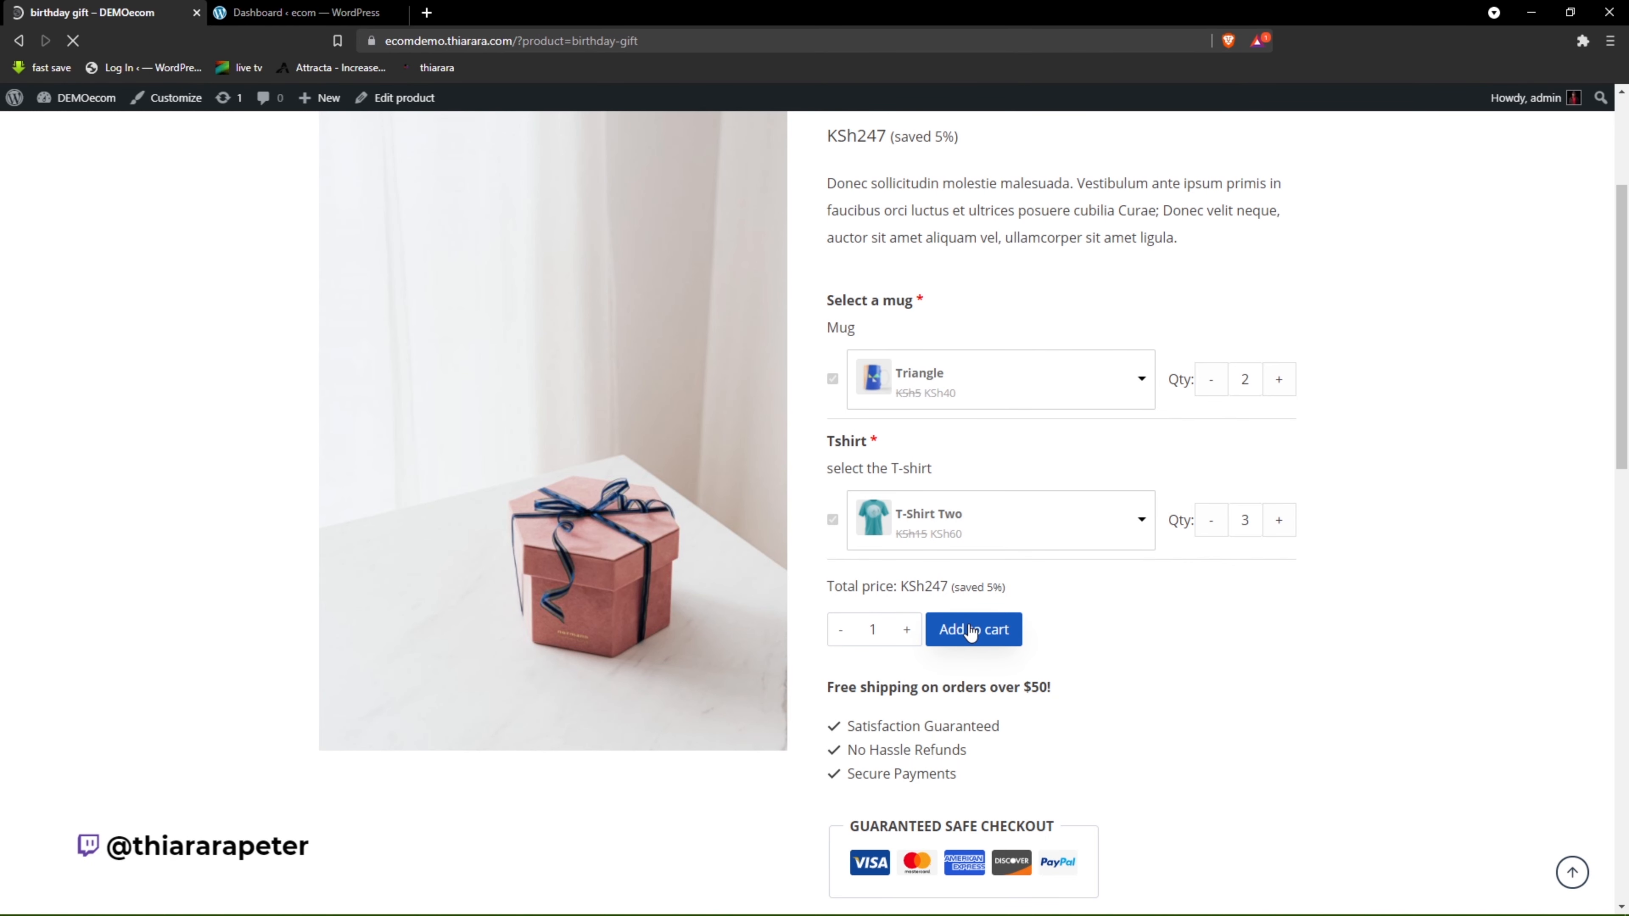
left_click(1219, 309)
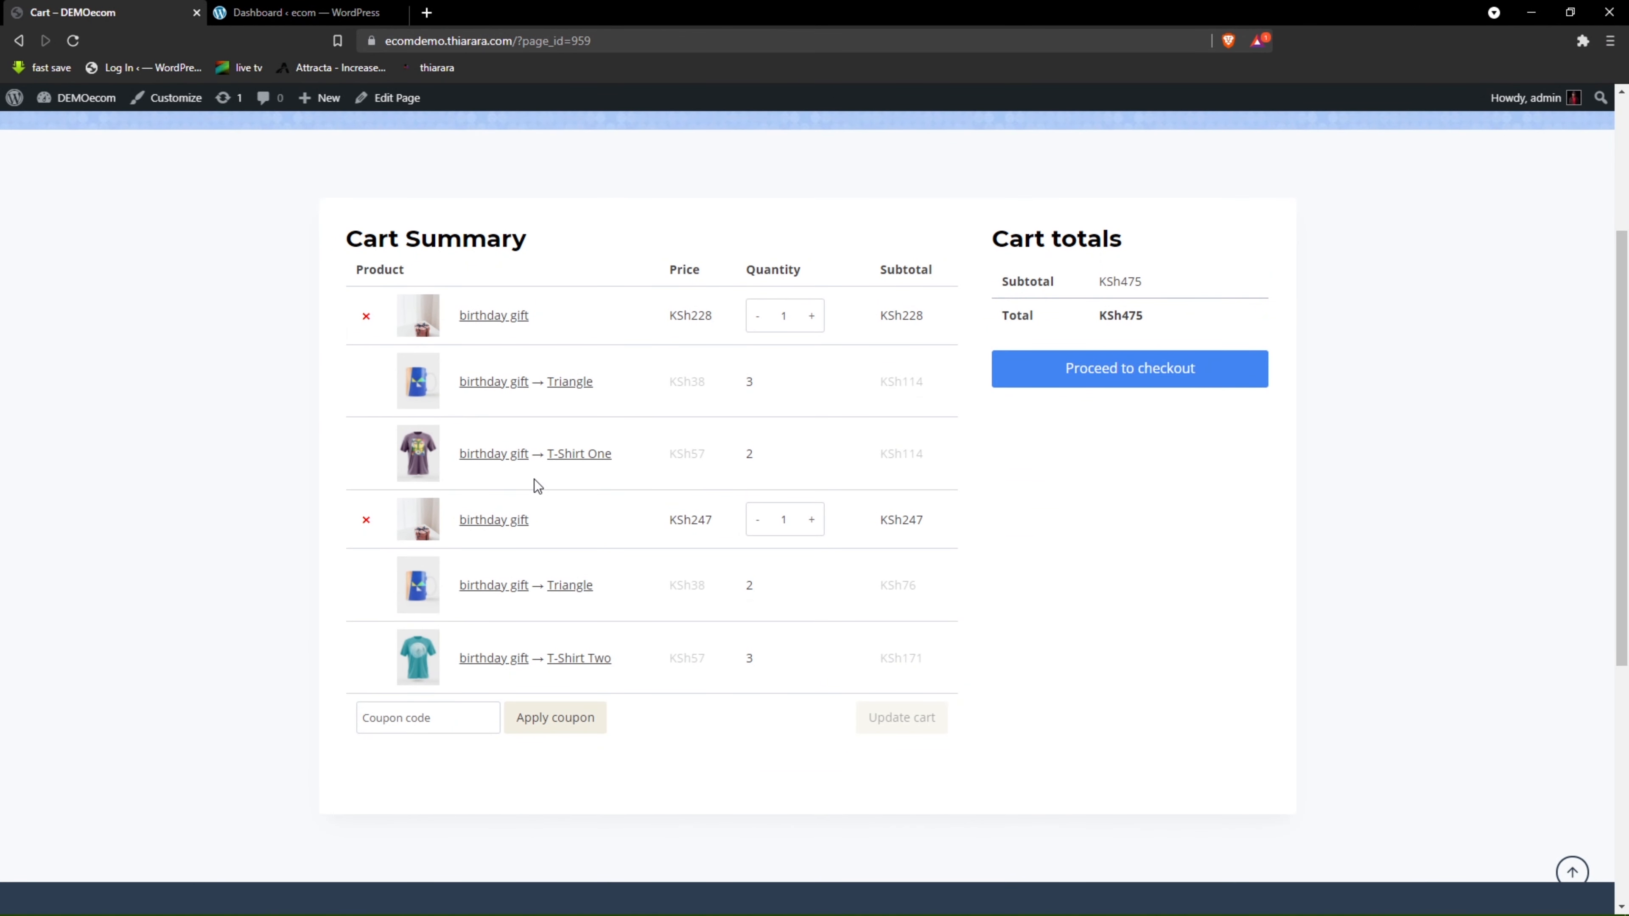
Remove the birthday gift containing T-Shirt Two from the cart and check the remaining gift's quantities and subtotal.
left_click(366, 520)
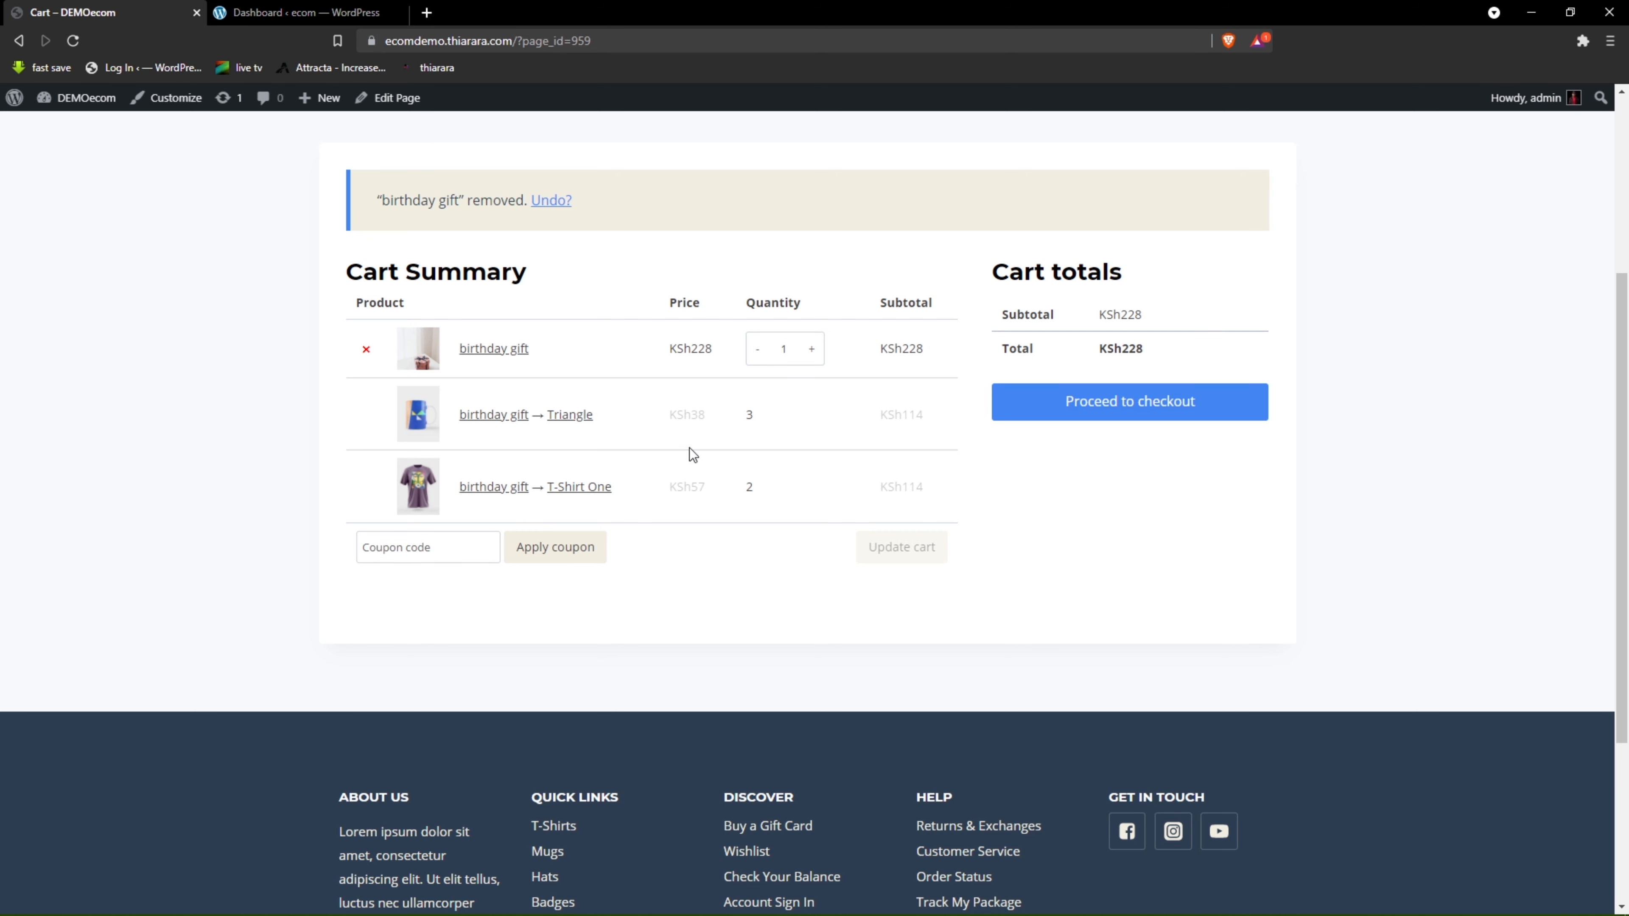
double_click(748, 415)
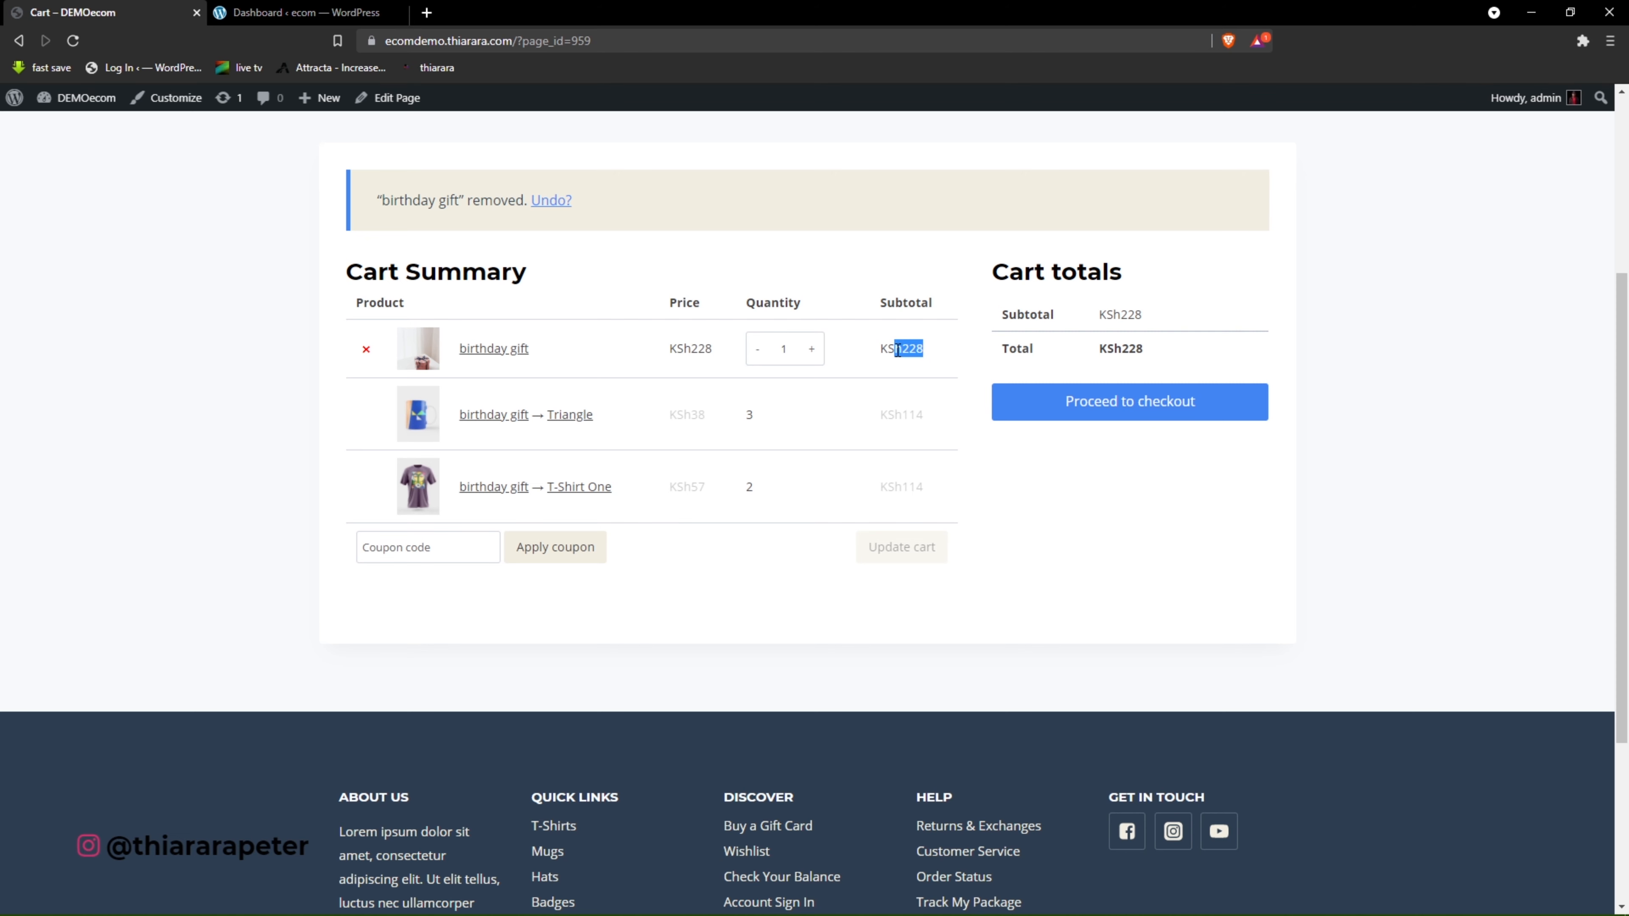
left_click_drag(898, 350, 883, 353)
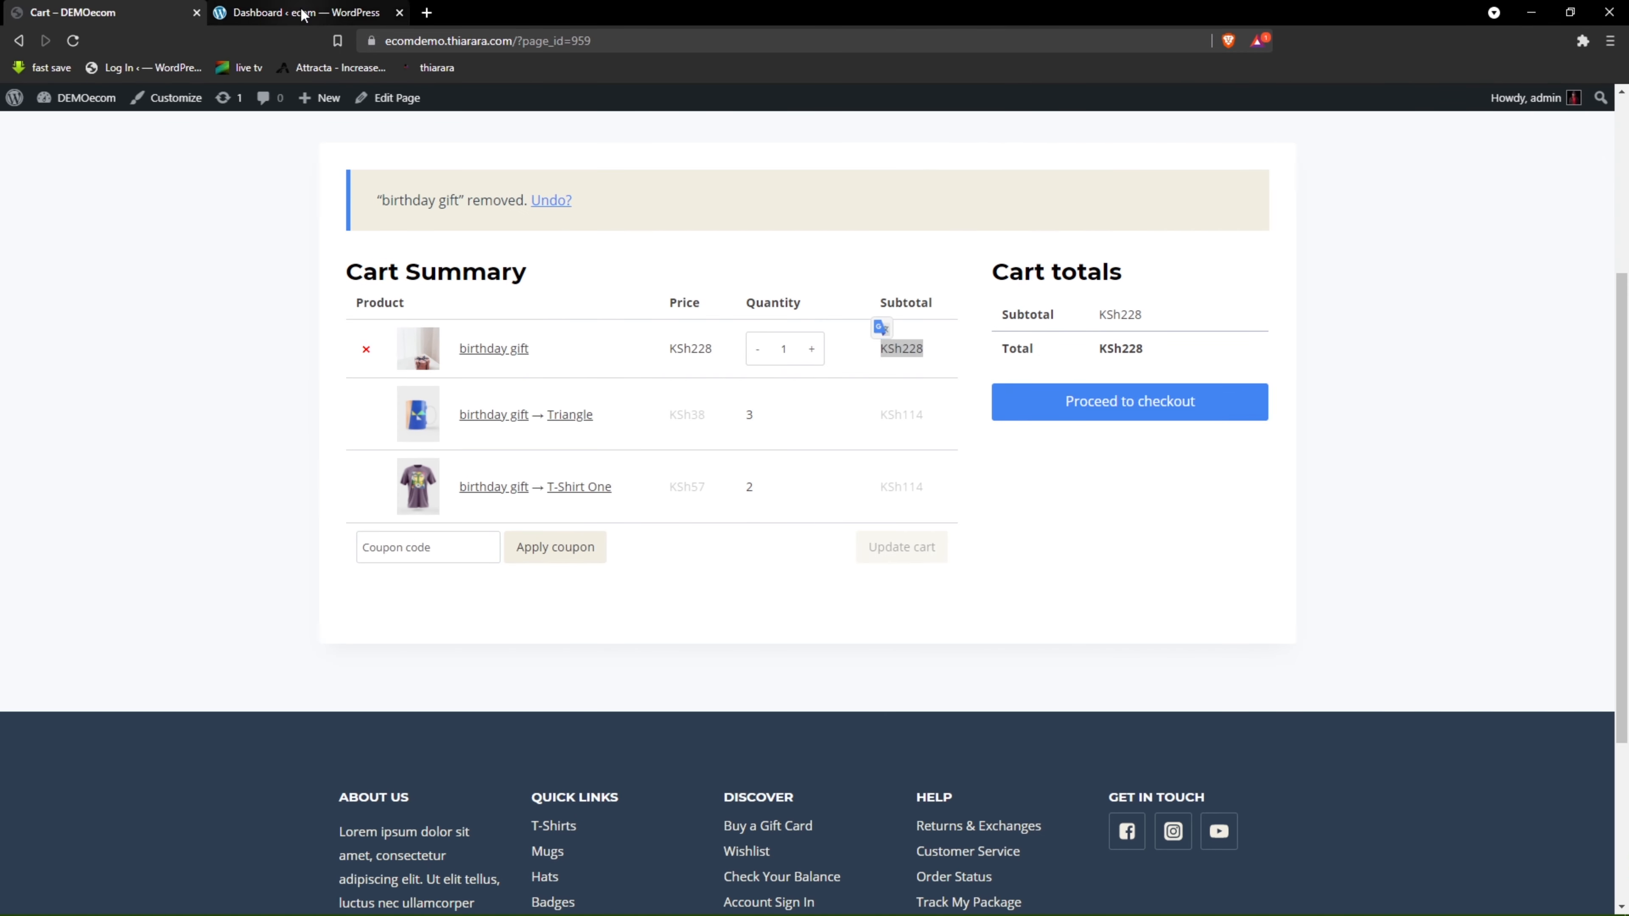
In the ecom site's WordPress admin, search the new plugins for "WPC Composite Products for WooCommerce".
left_click(303, 19)
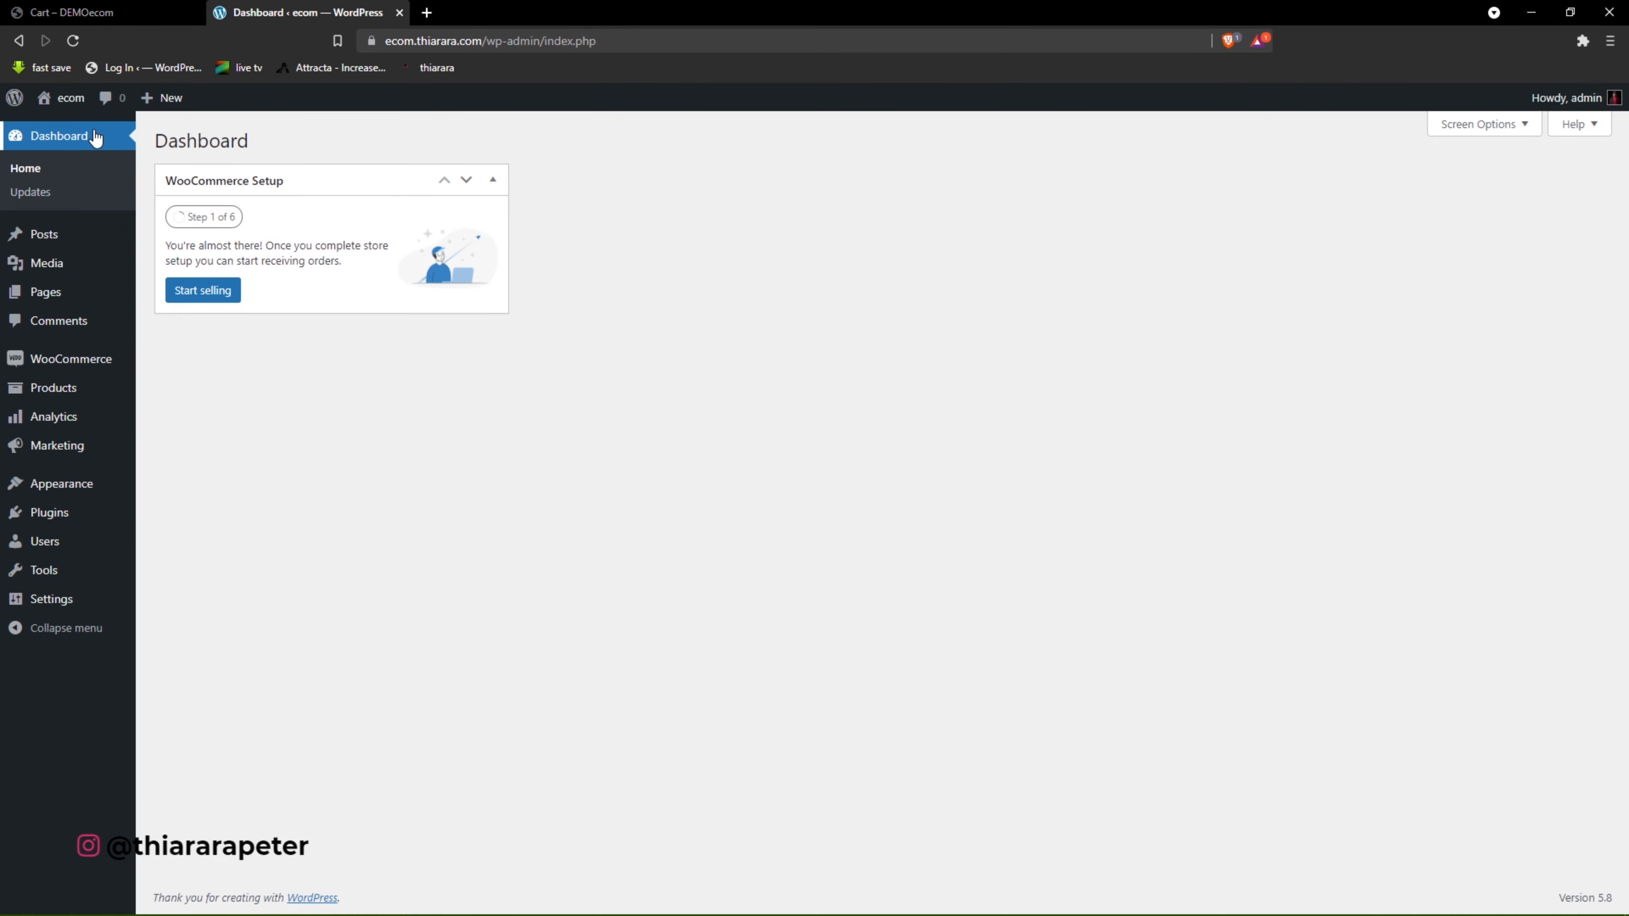
mouse_move(61, 515)
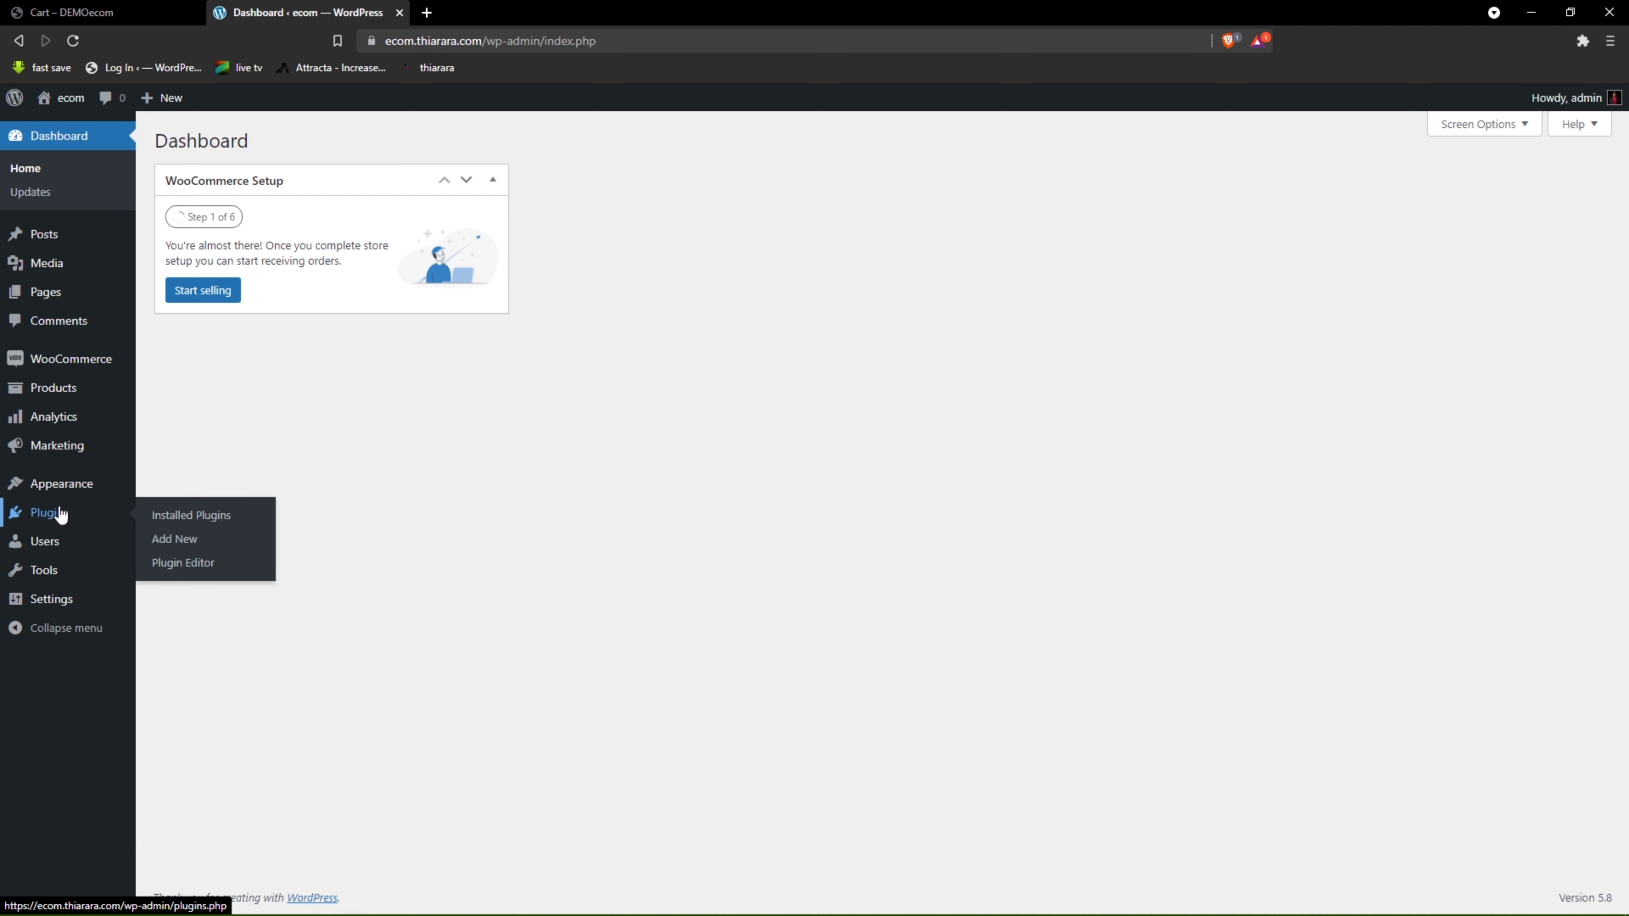
left_click(176, 540)
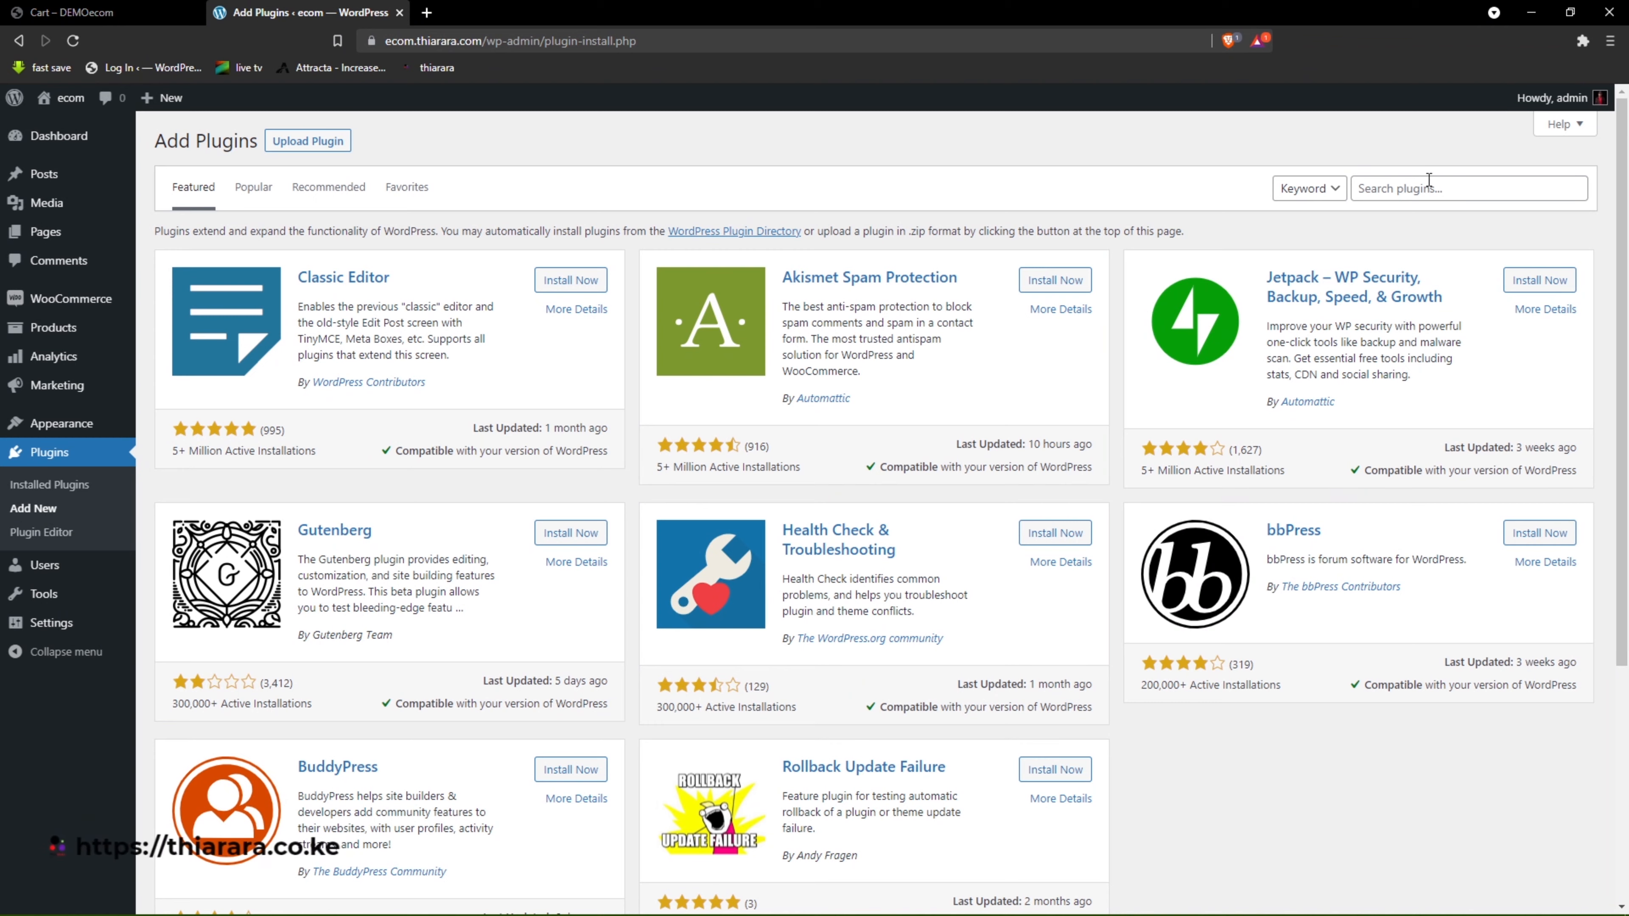
left_click(1415, 188)
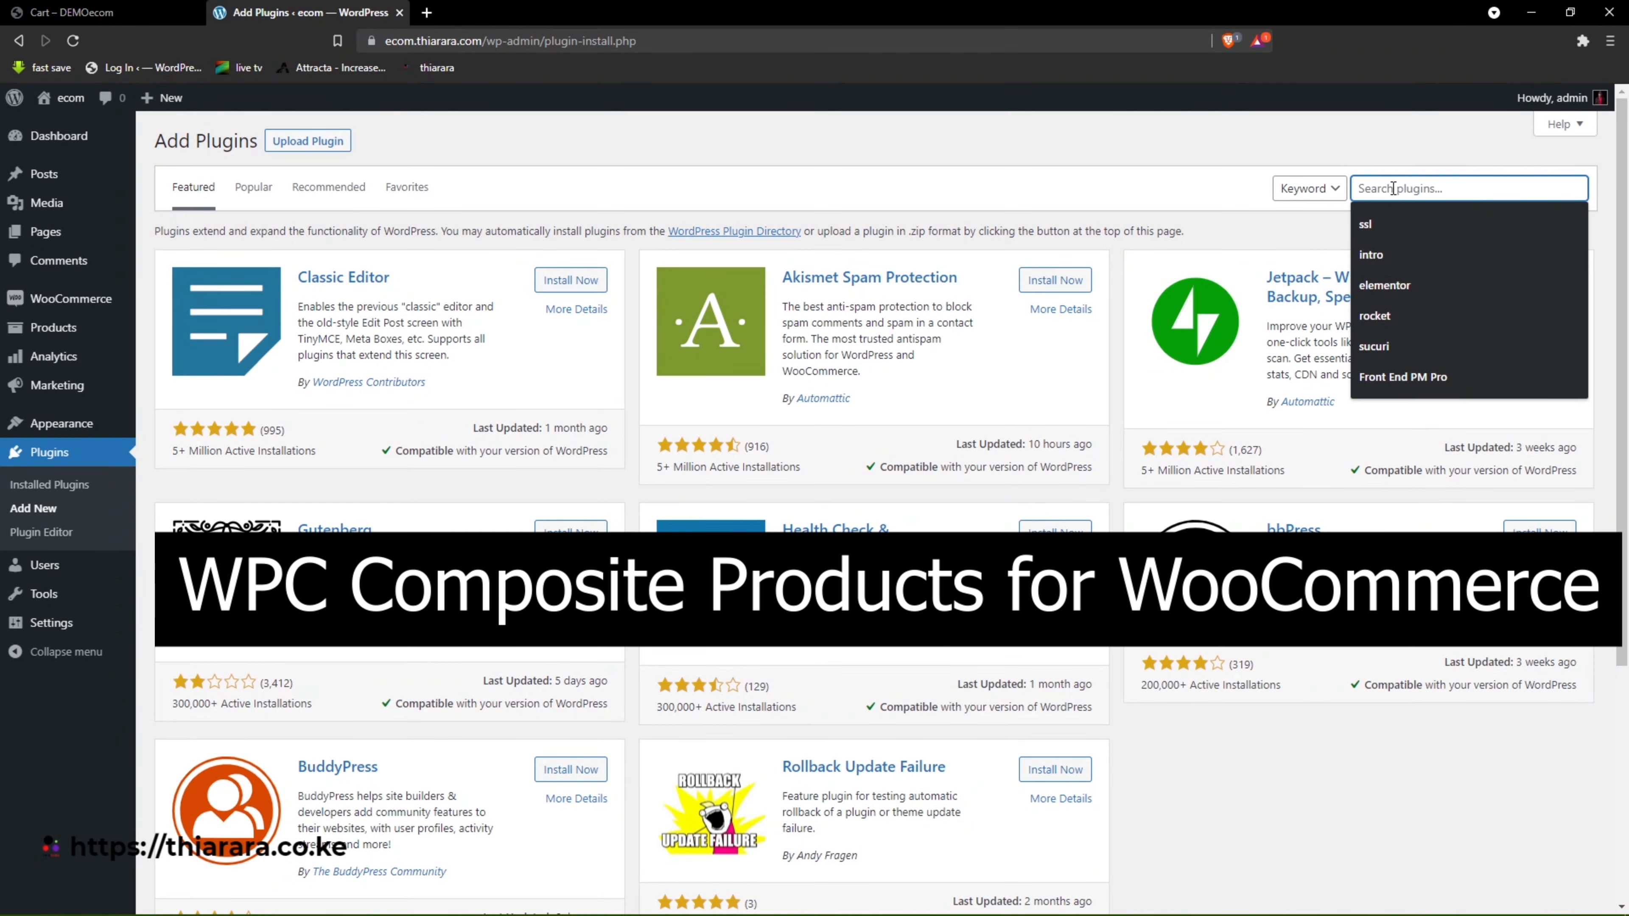
key("super+v")
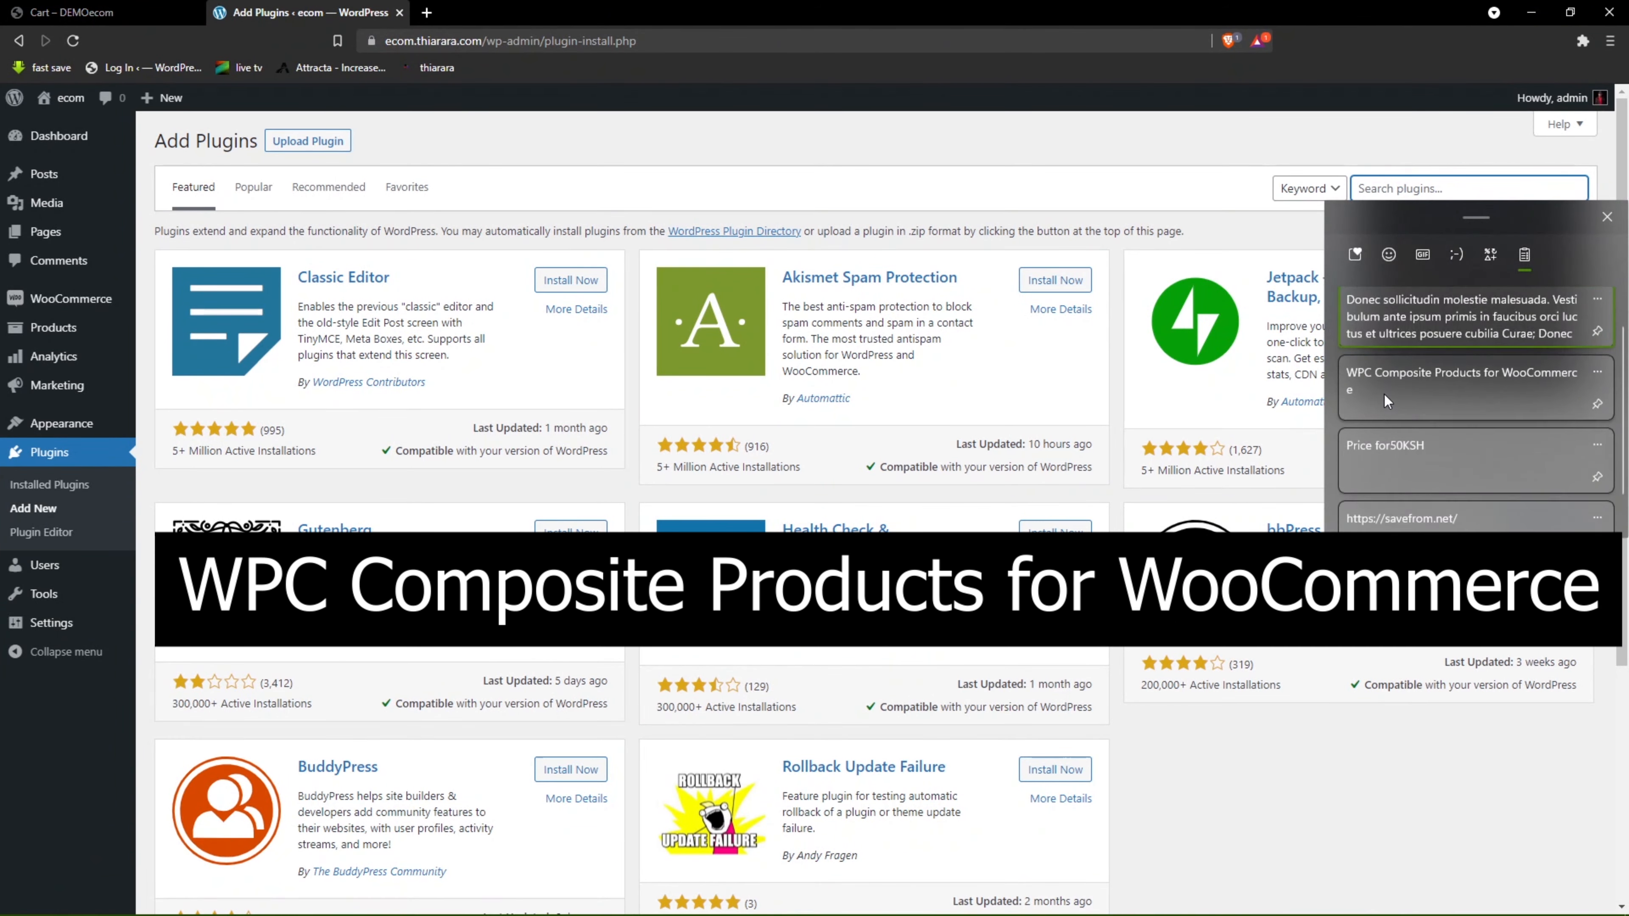
left_click(1384, 369)
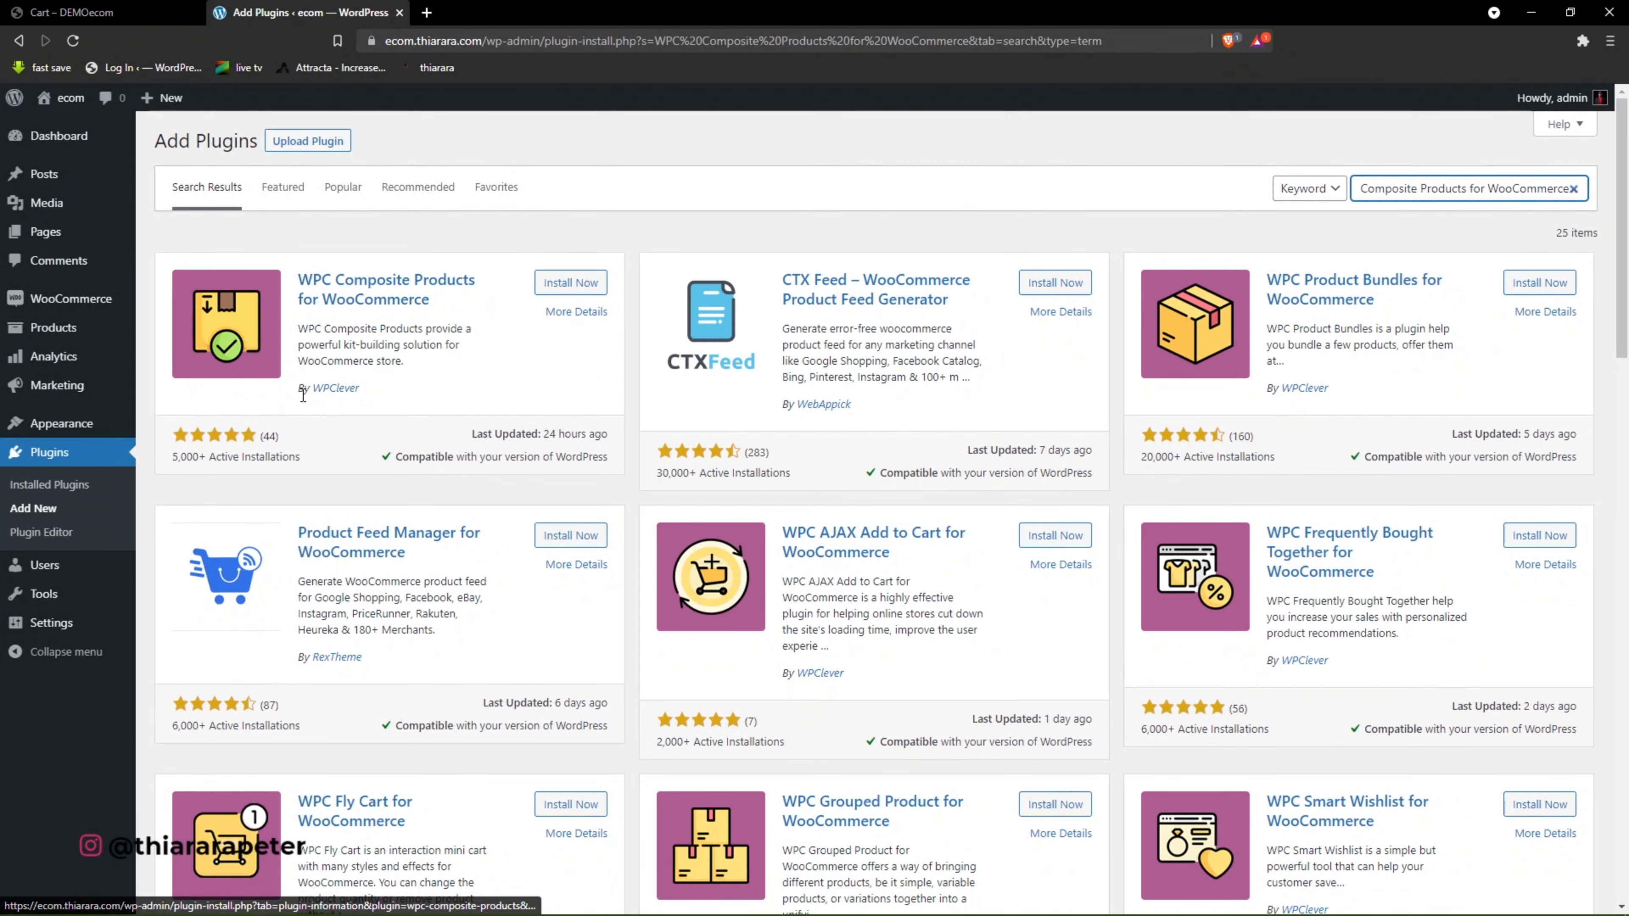
Check the author and rating of WPC Composite Products for WooCommerce, and install and activate the plugin.
left_click_drag(370, 392, 321, 397)
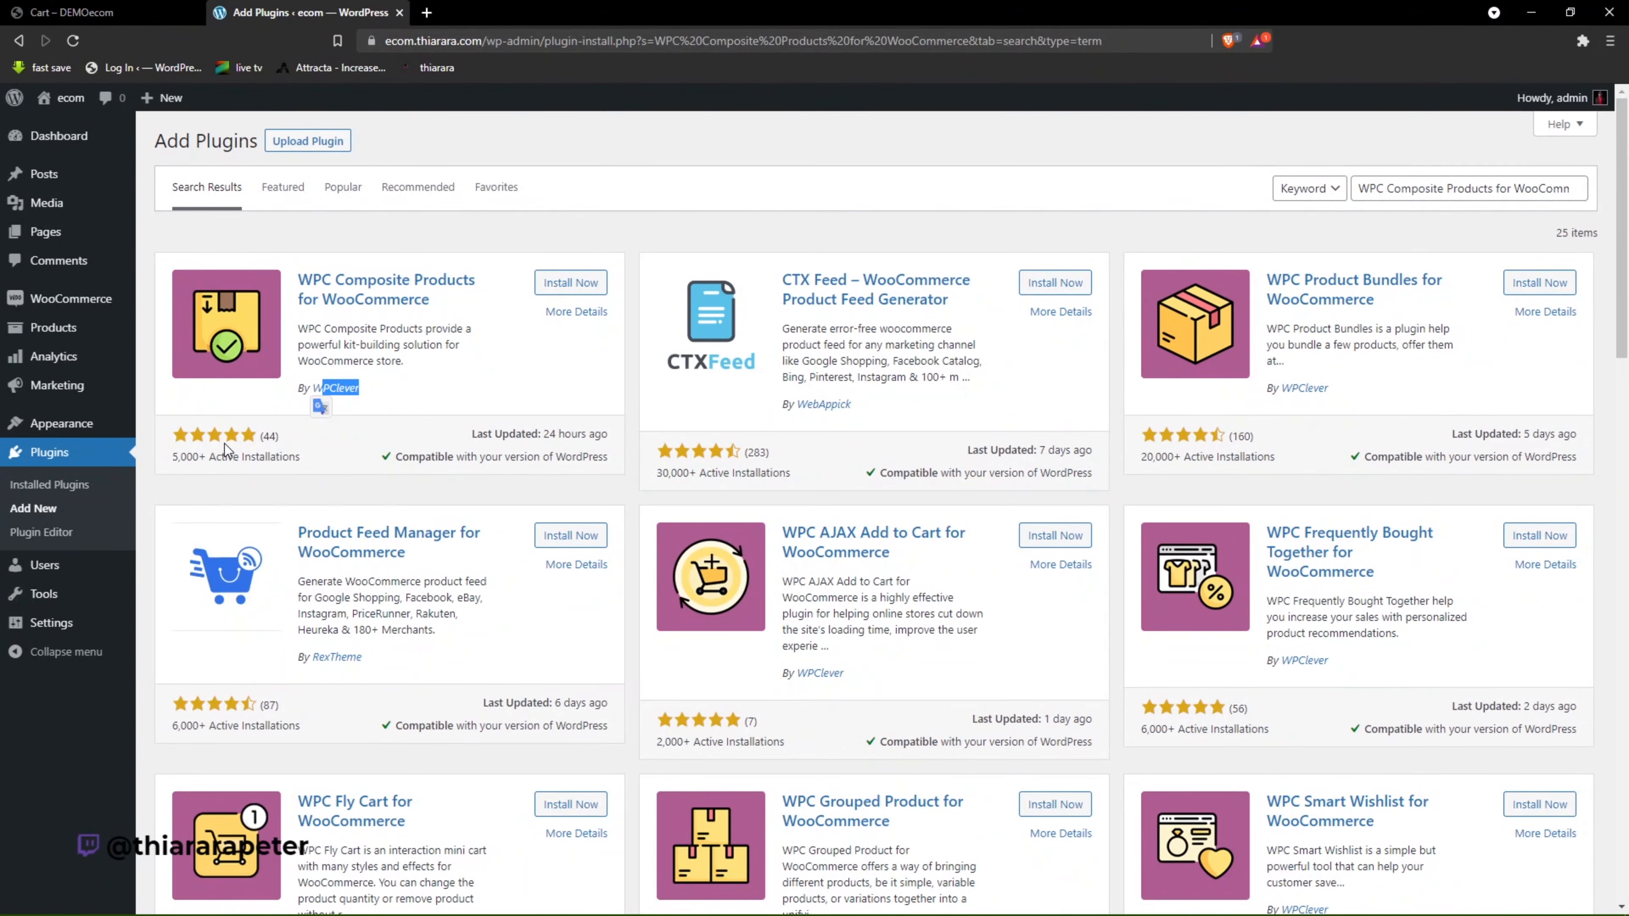
left_click(278, 437)
left_click_drag(273, 436, 264, 439)
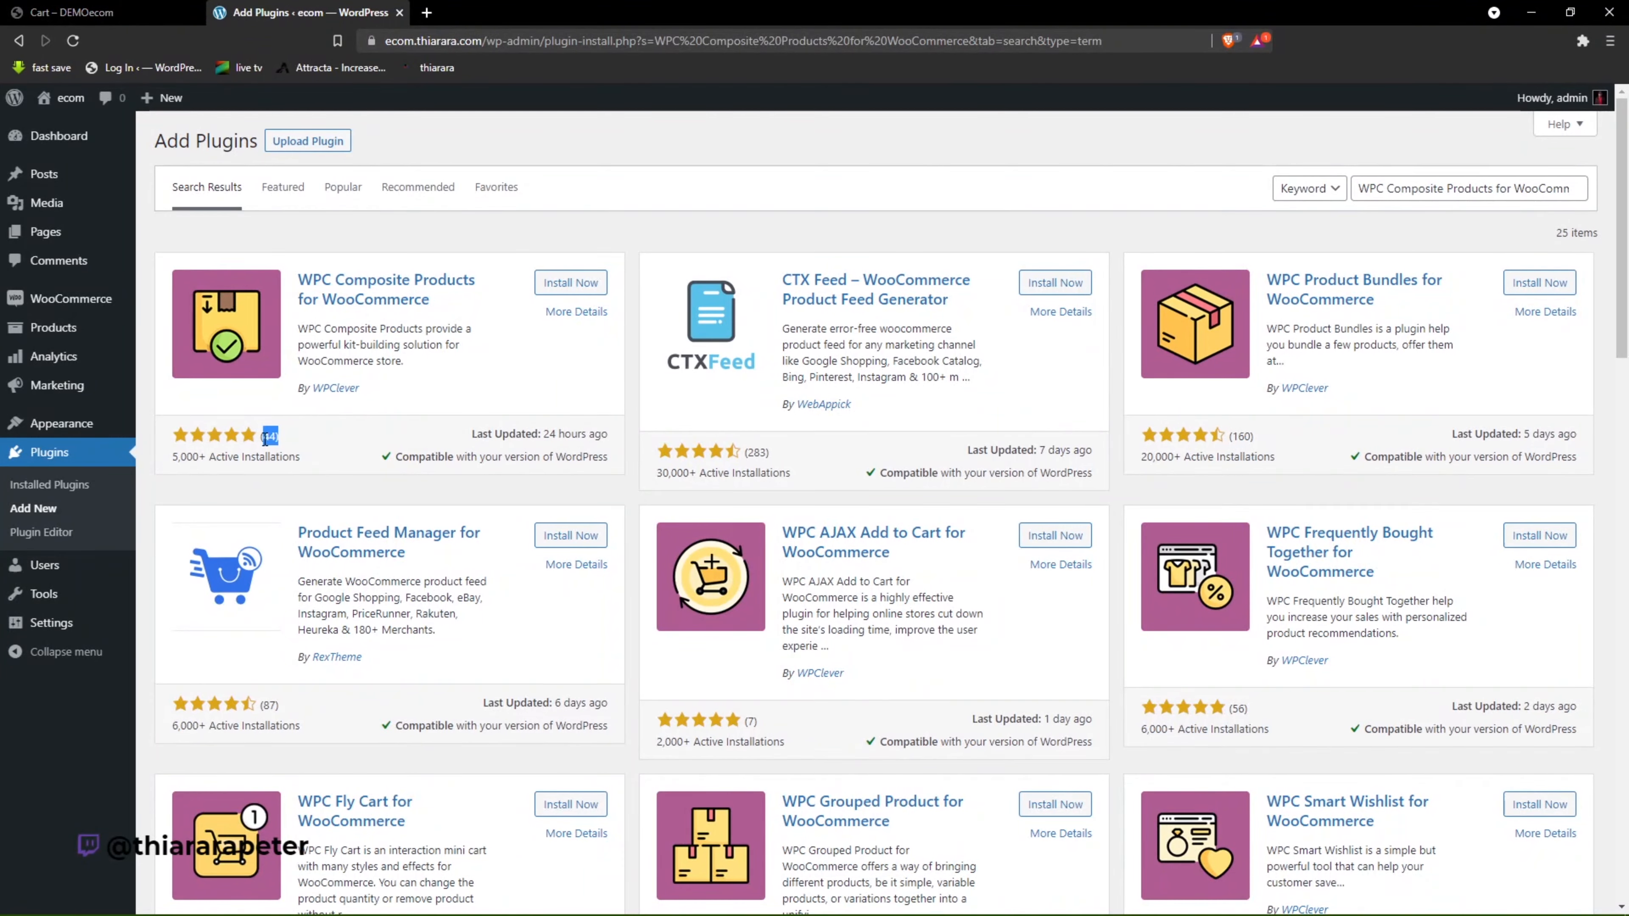
left_click(216, 443)
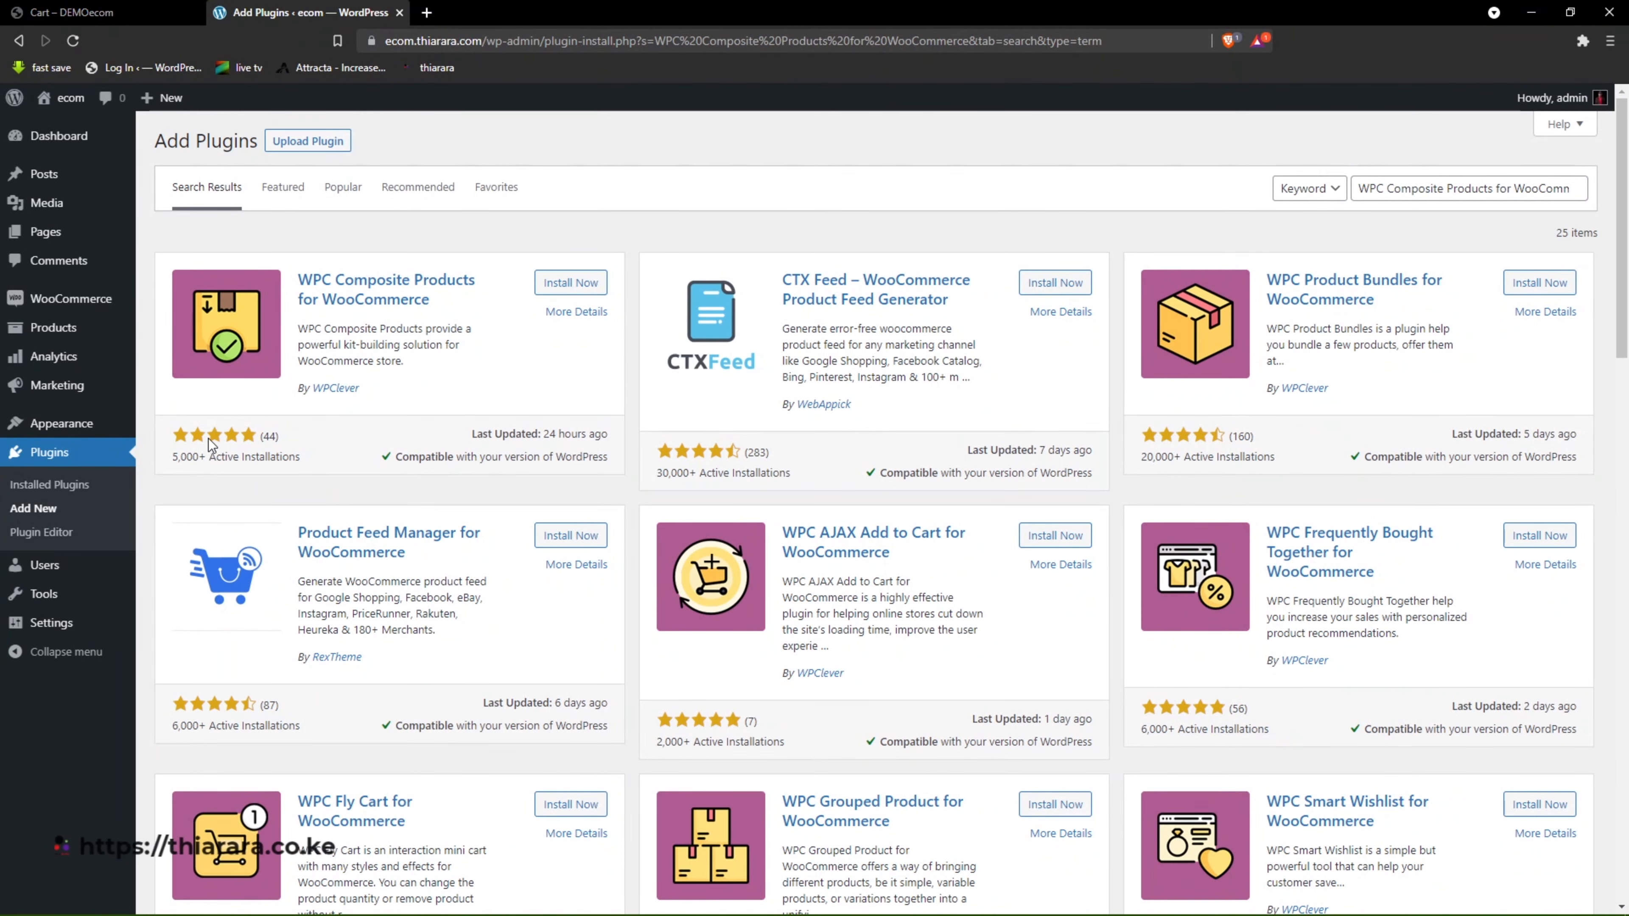
left_click_drag(469, 438, 618, 446)
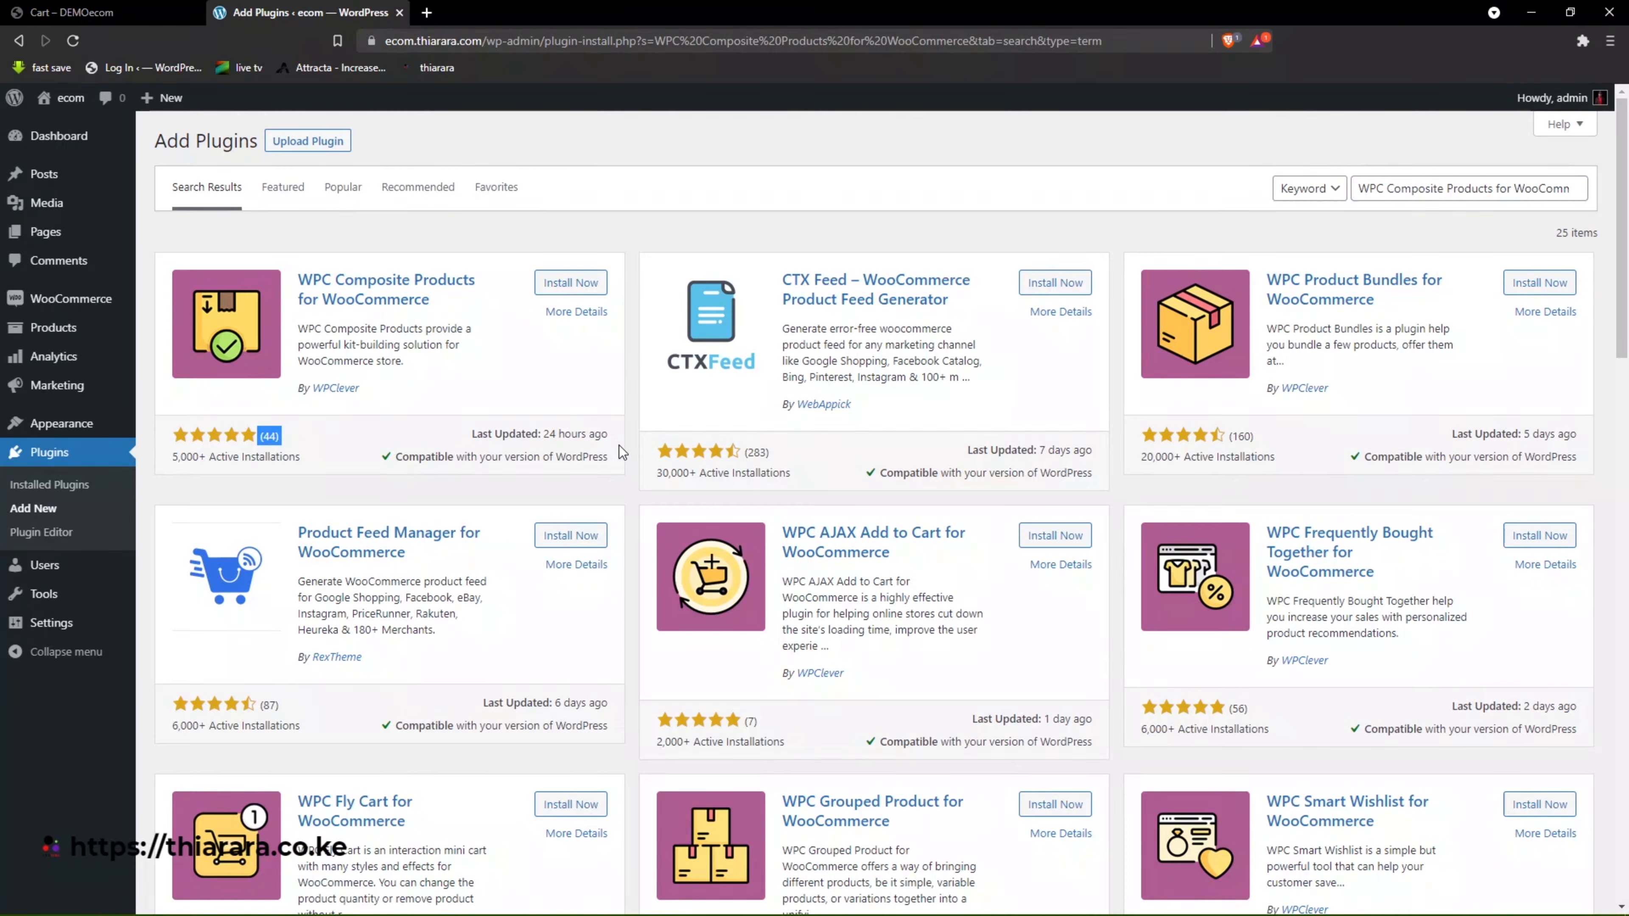
left_click(573, 297)
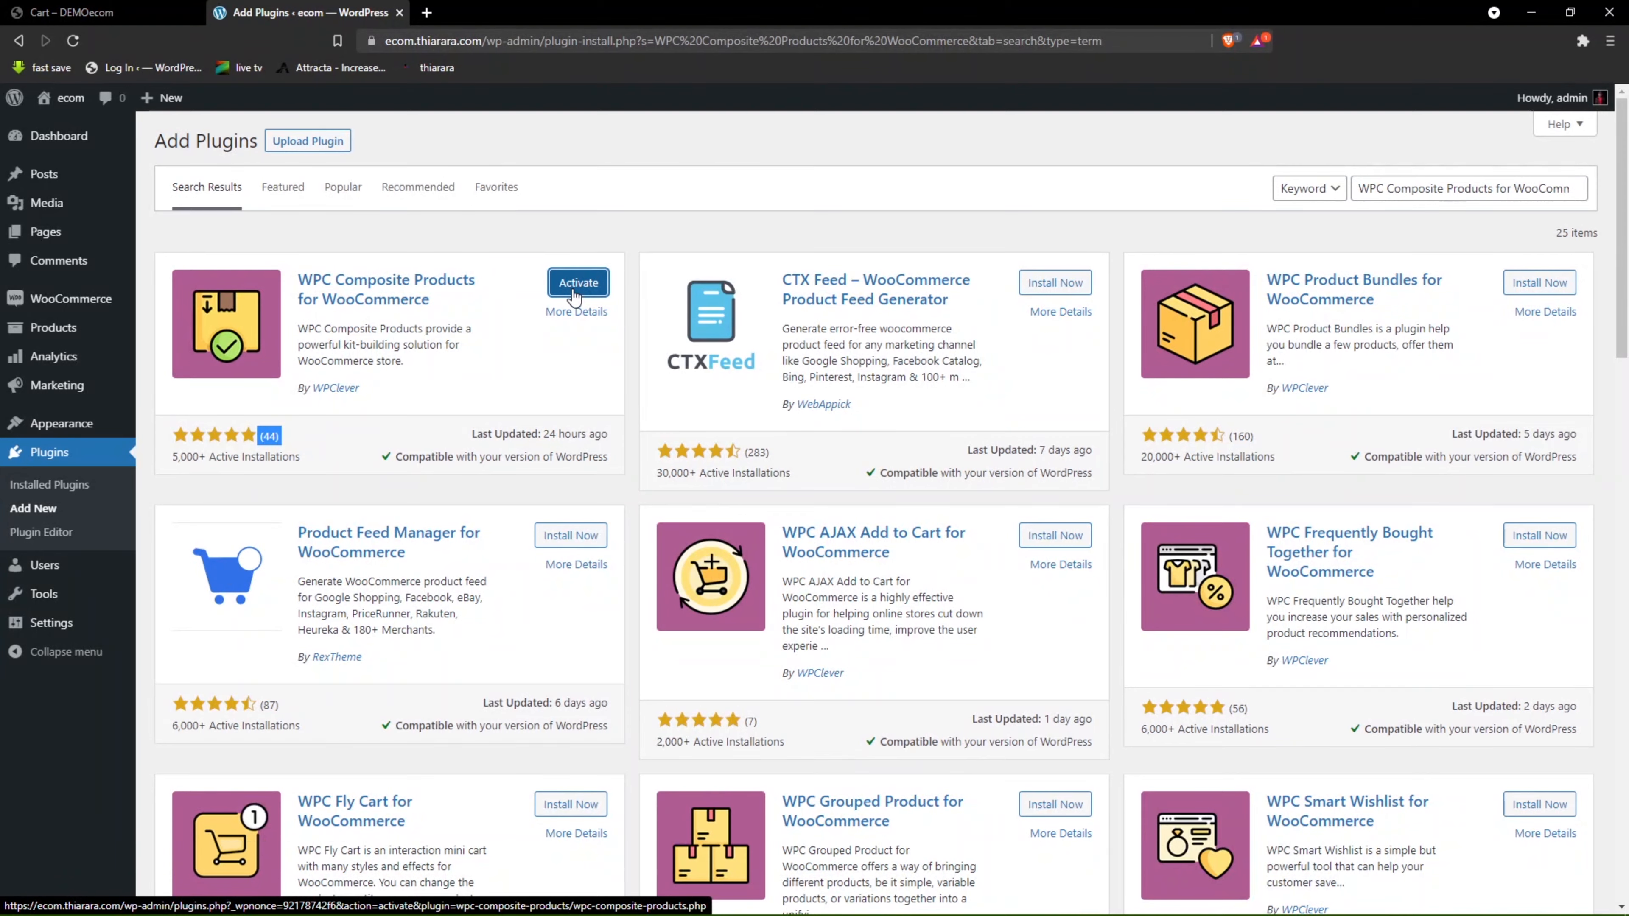
left_click(578, 283)
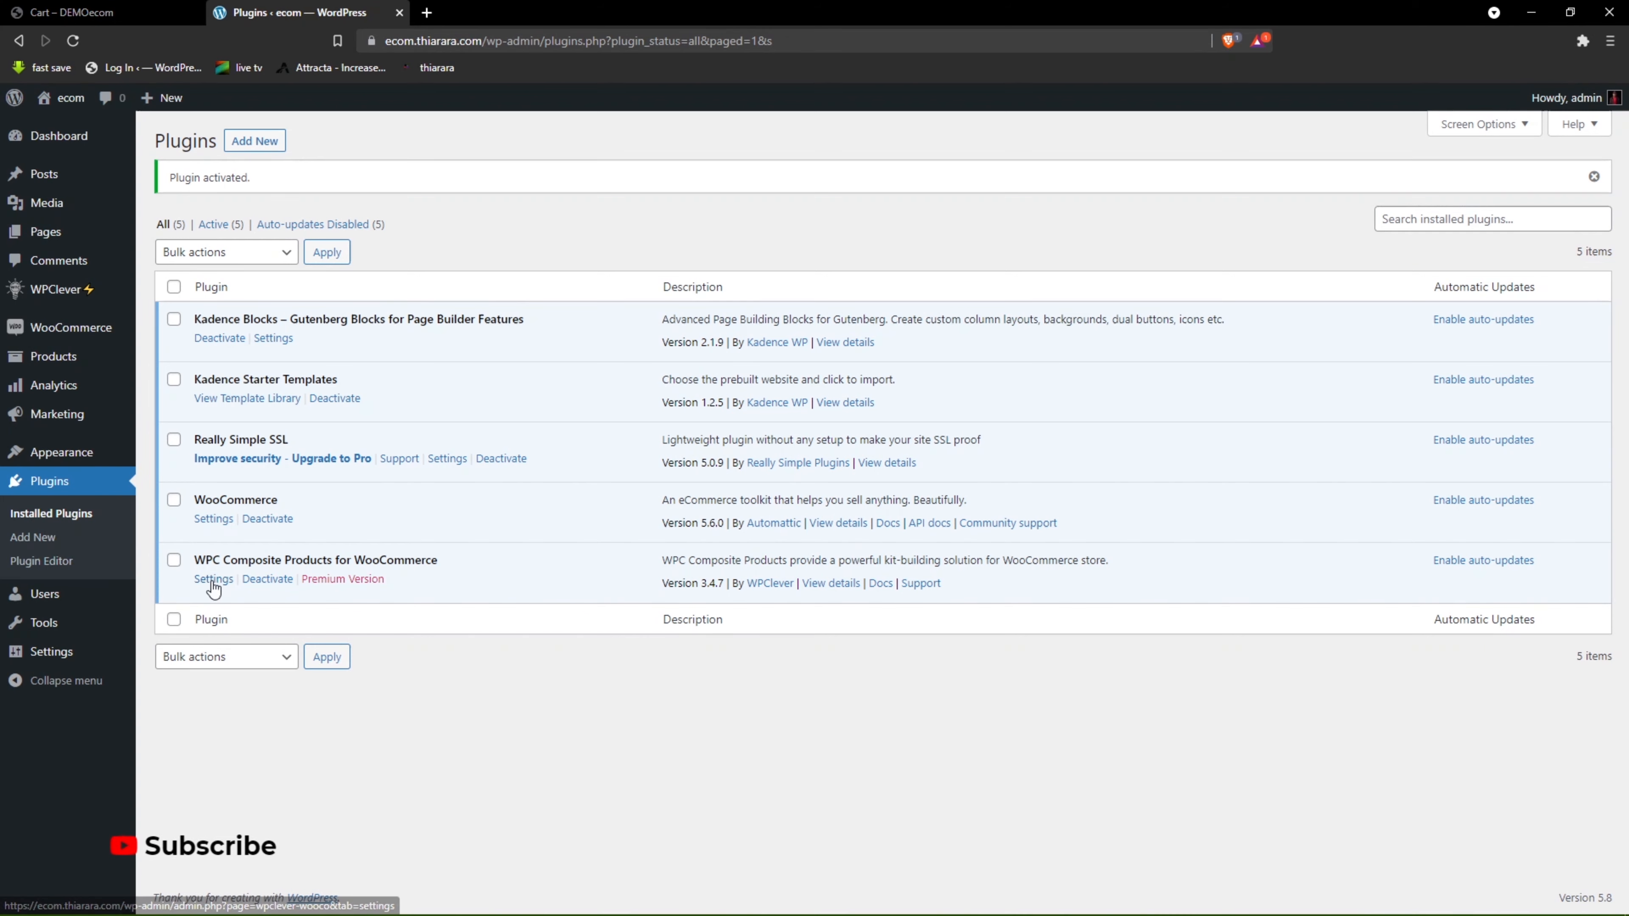
Review the WPC Composite Products for WooCommerce entry among the installed plugins and locate the WPClever admin section.
left_click_drag(194, 560, 468, 584)
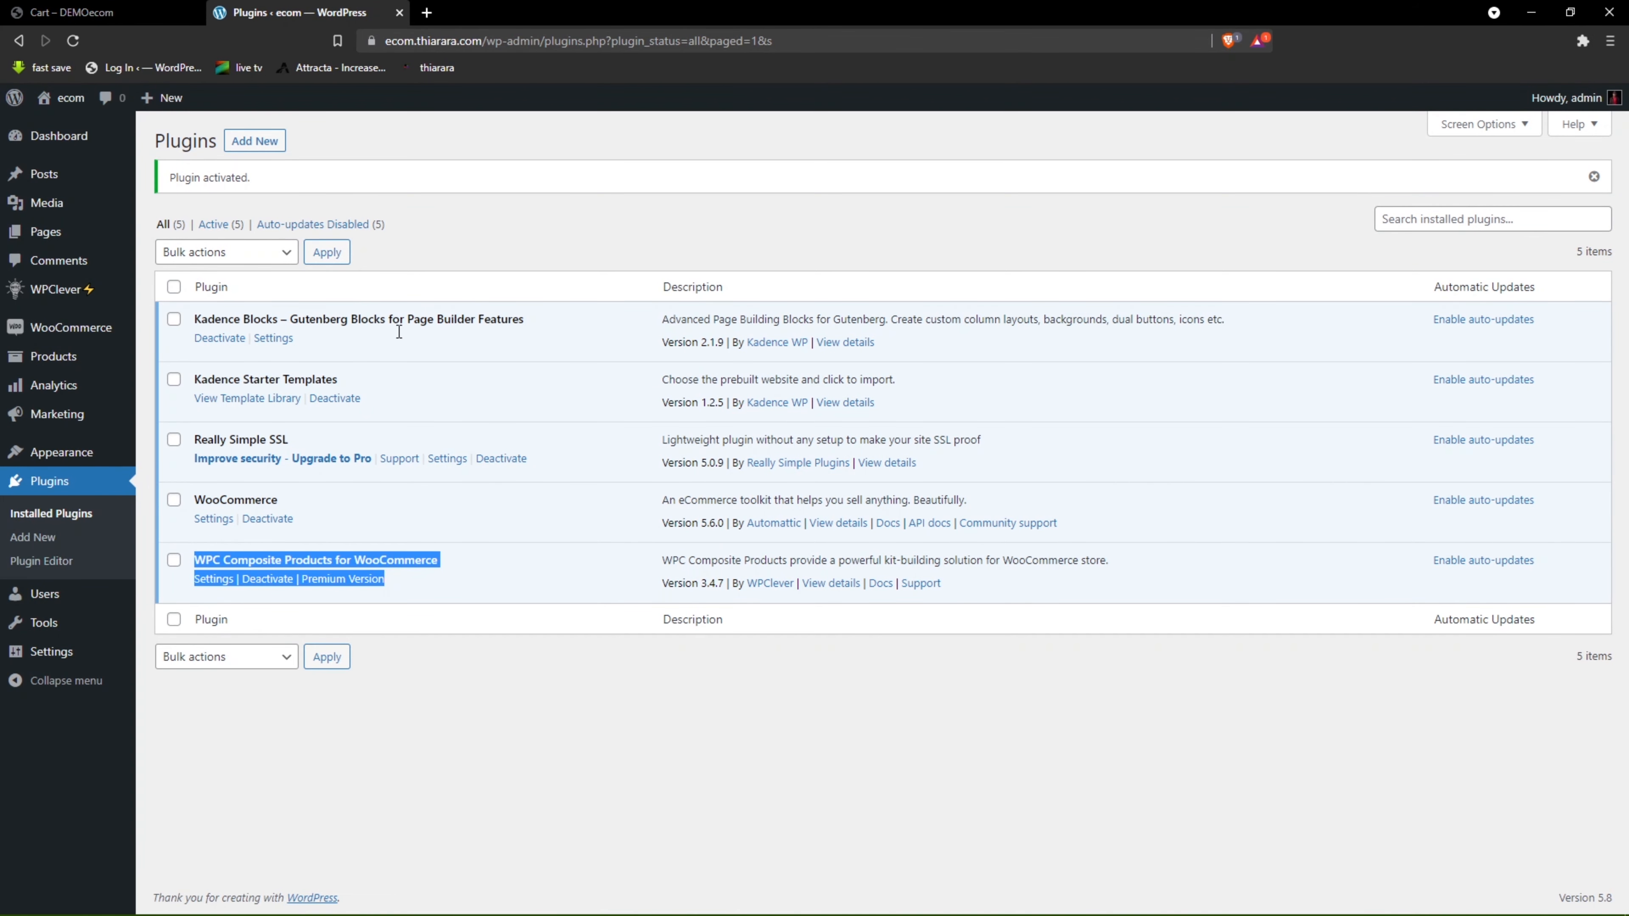
left_click(420, 655)
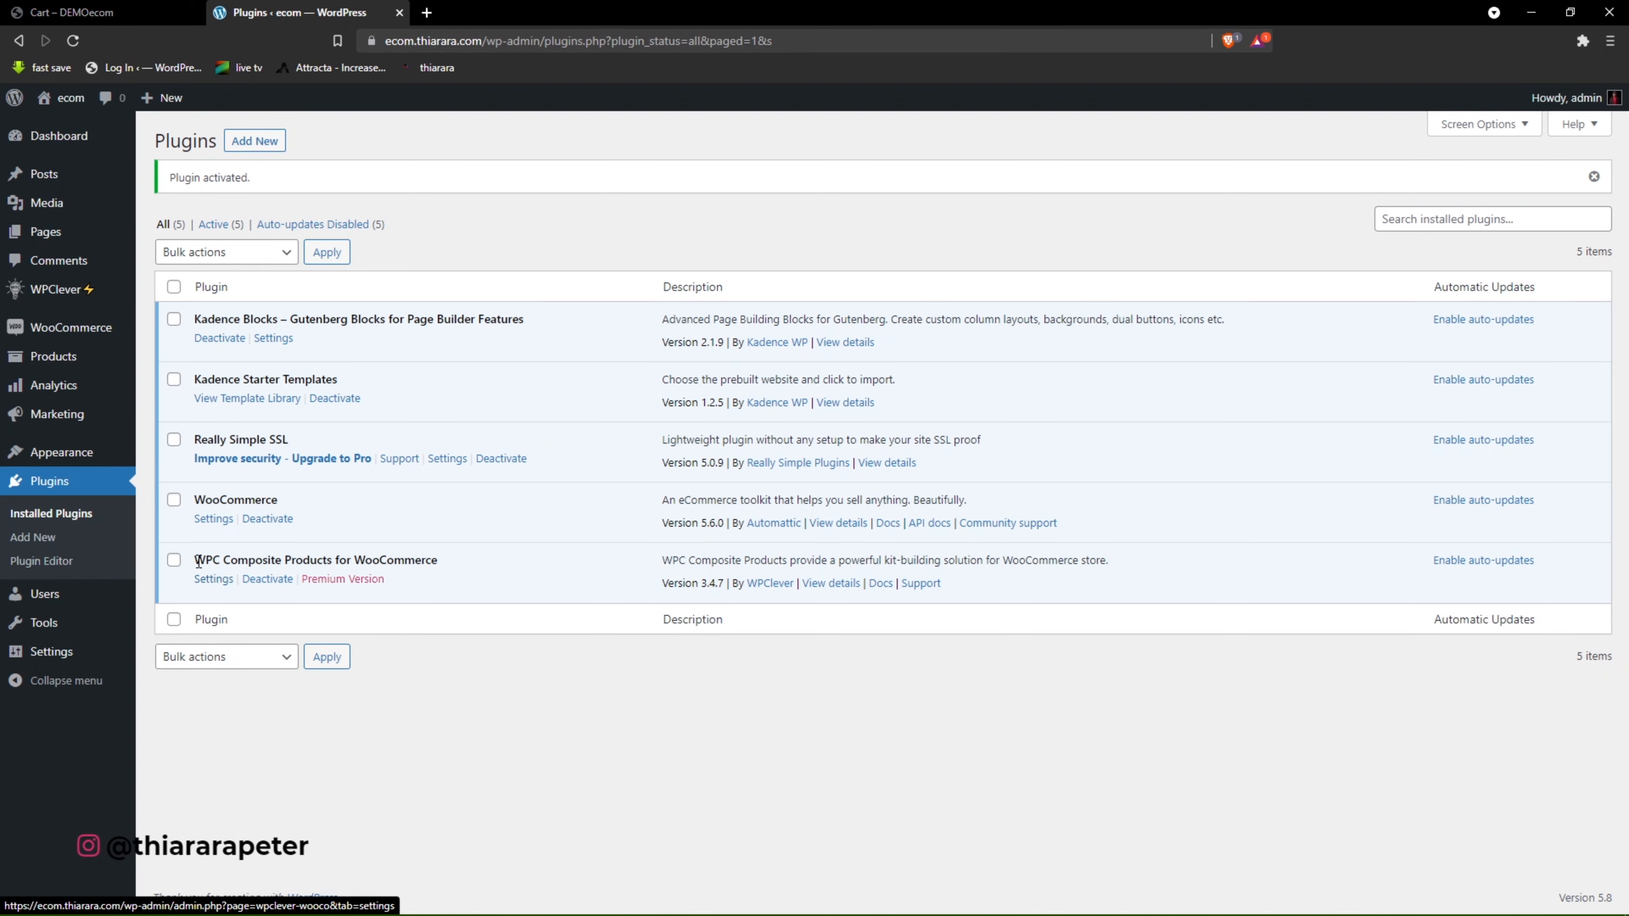
mouse_move(78, 297)
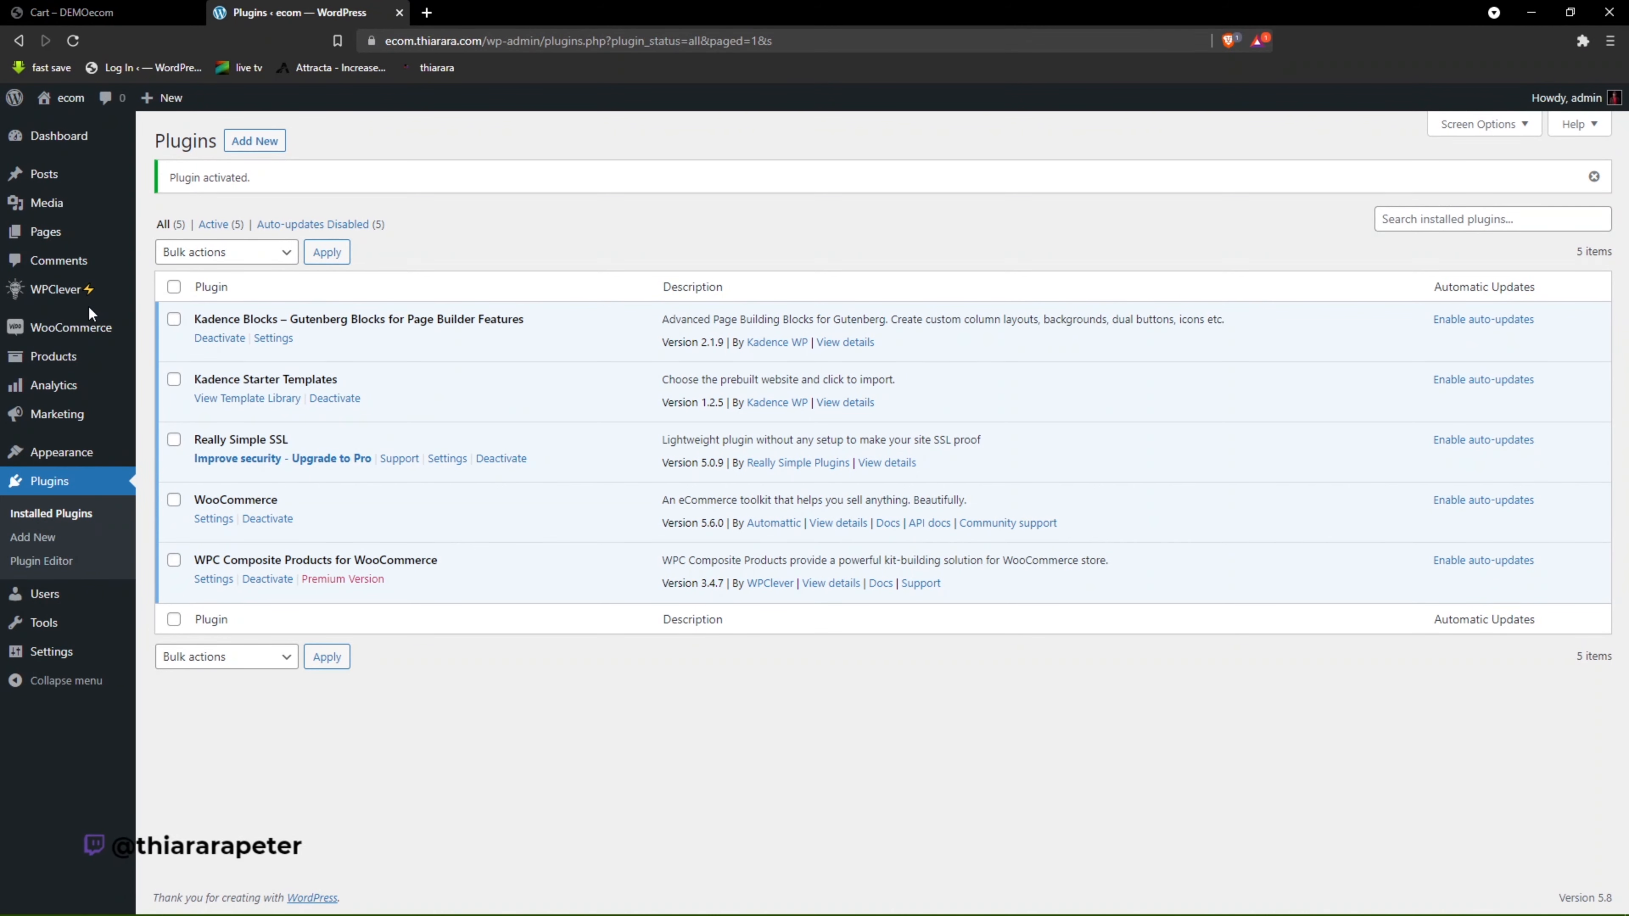
Open the settings of WPC Composite Products for WooCommerce and review its general options.
left_click(214, 579)
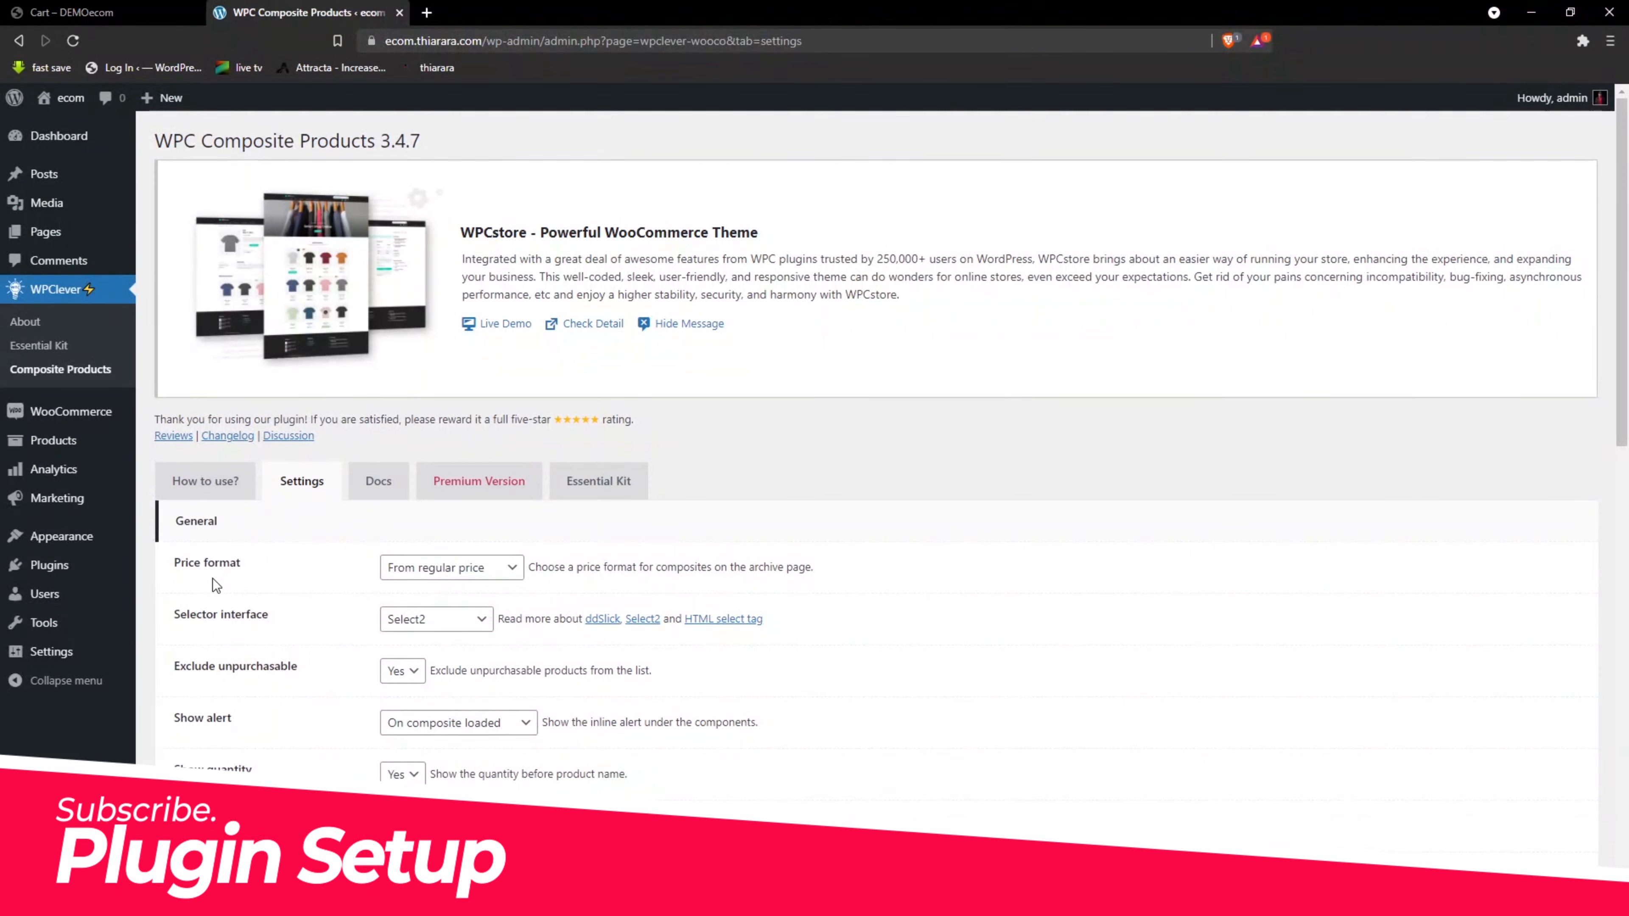
scroll(437, 566, "down", 3)
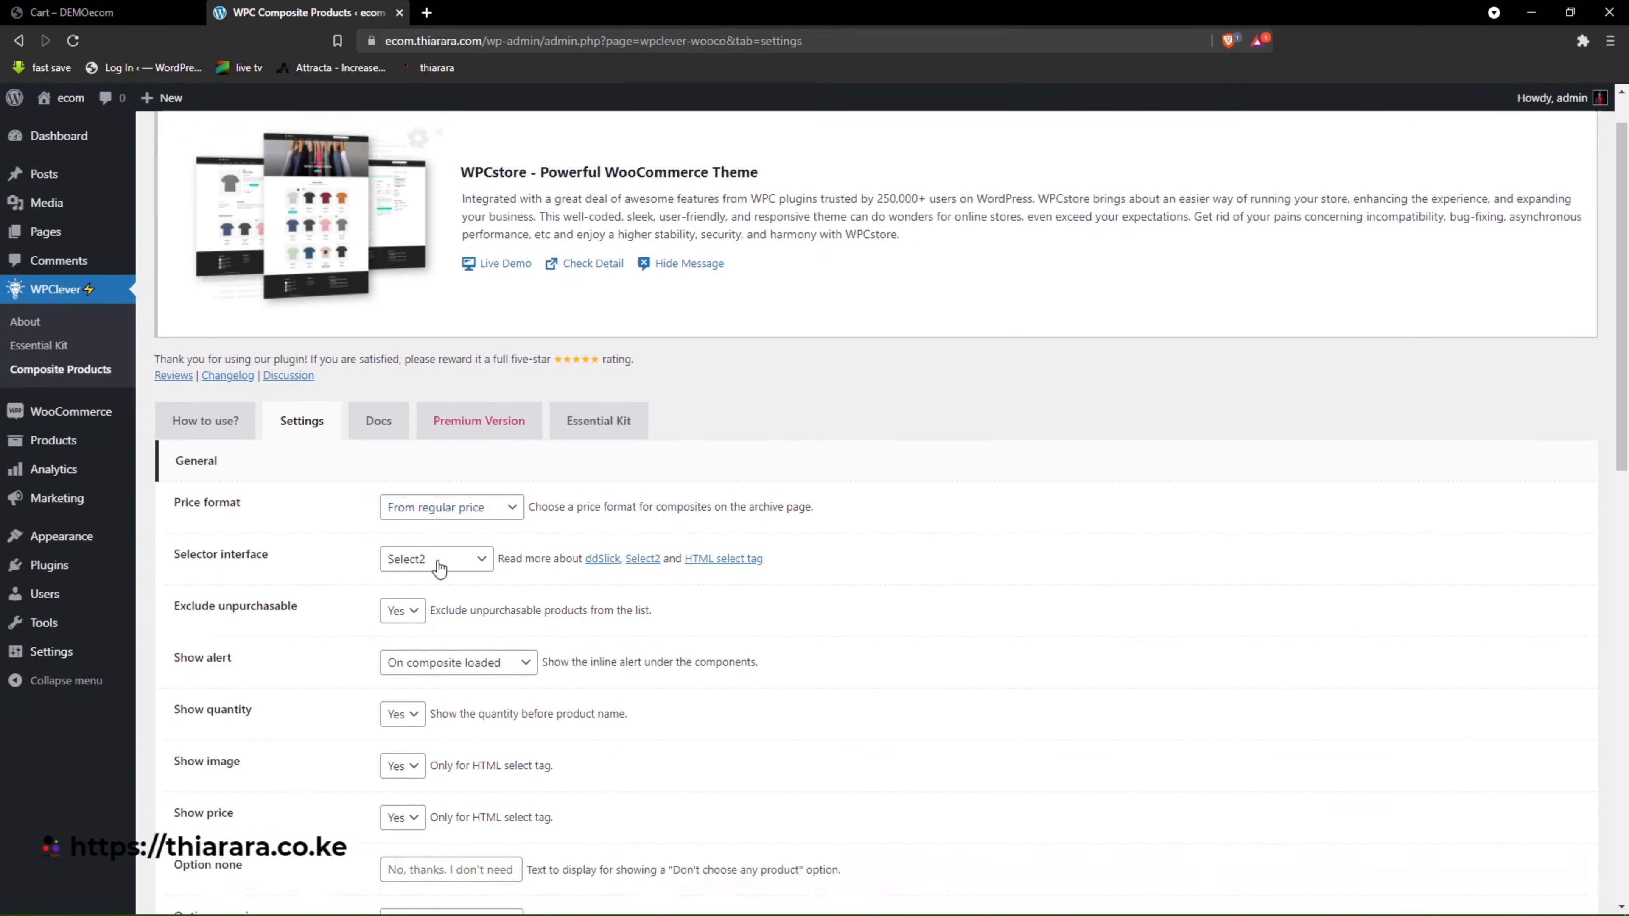
scroll(430, 738, "down", 10)
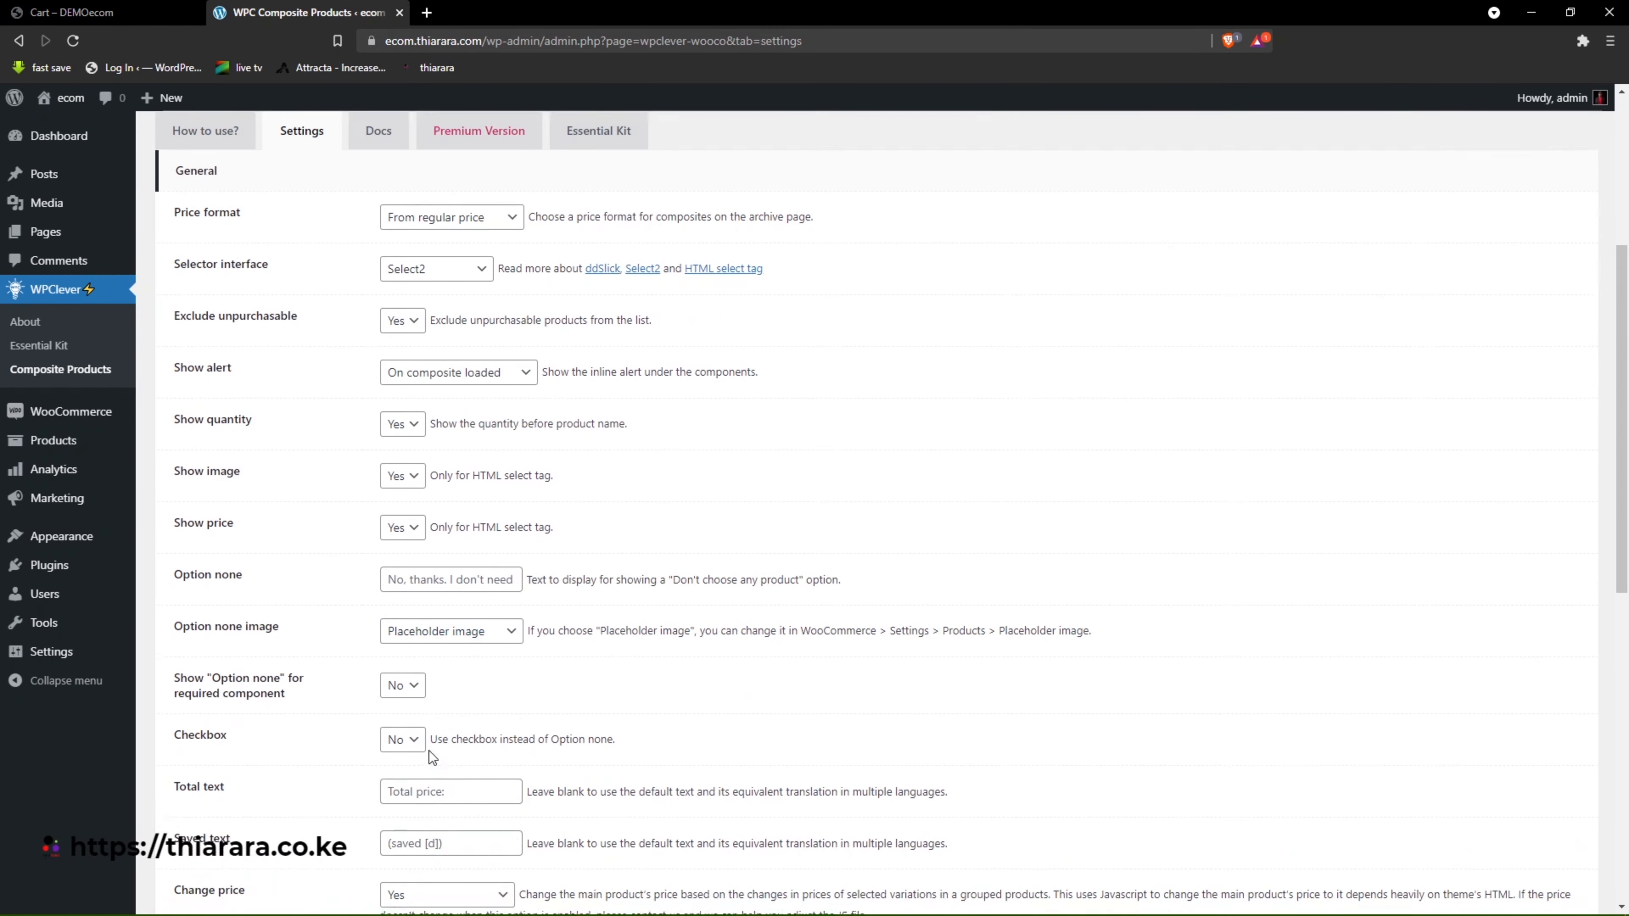
scroll(443, 757, "up", 12)
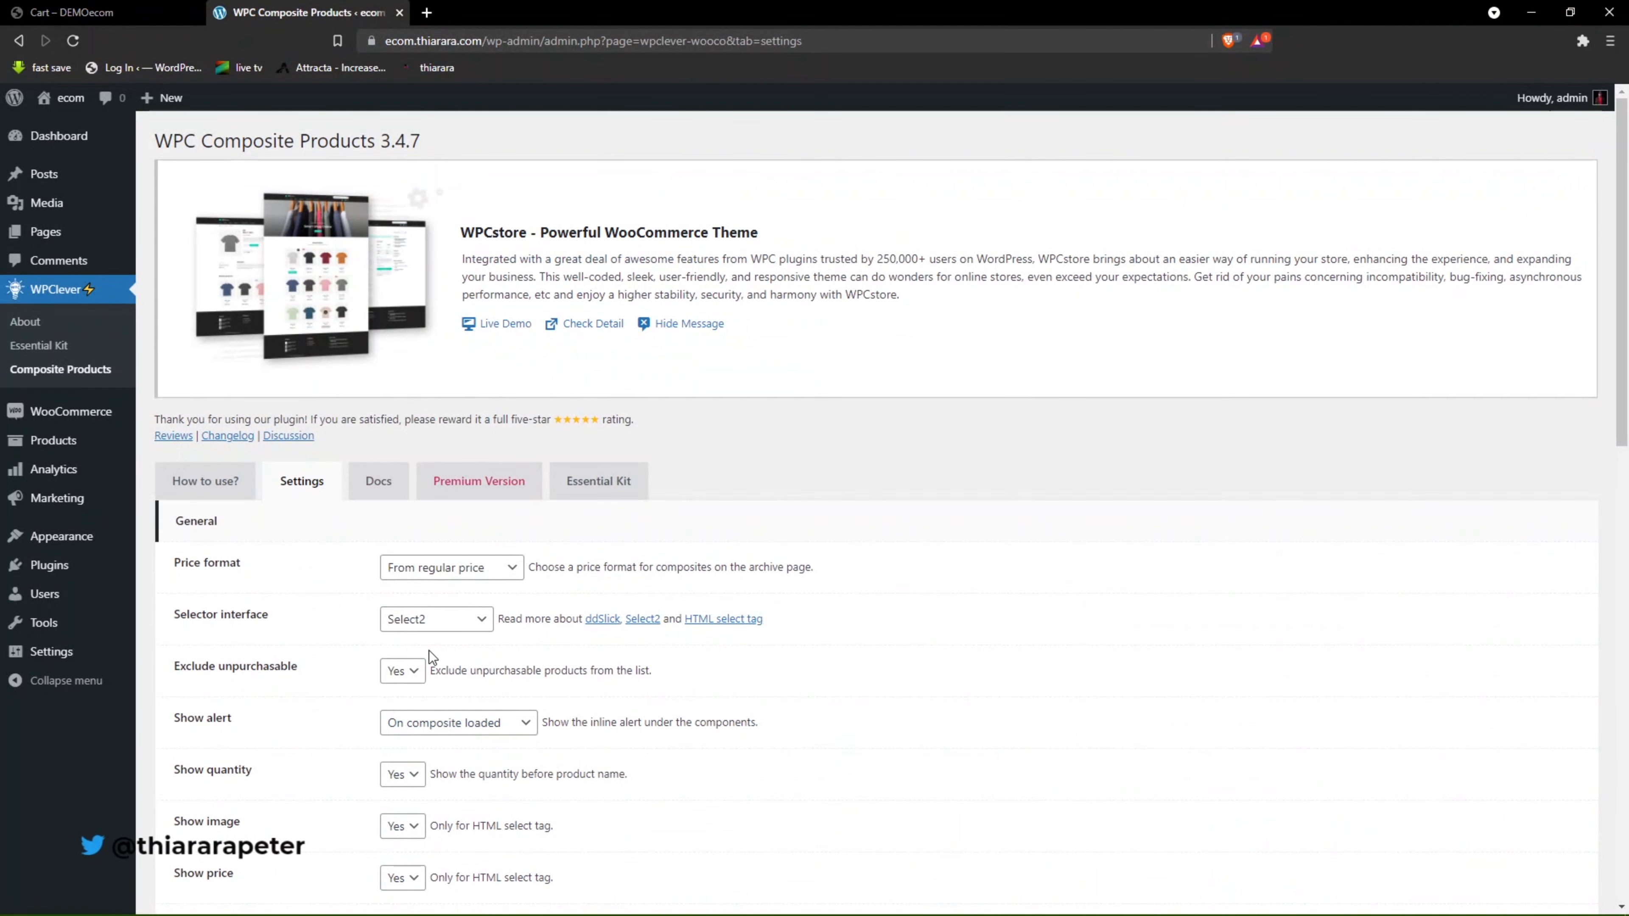
scroll(429, 651, "down", 4)
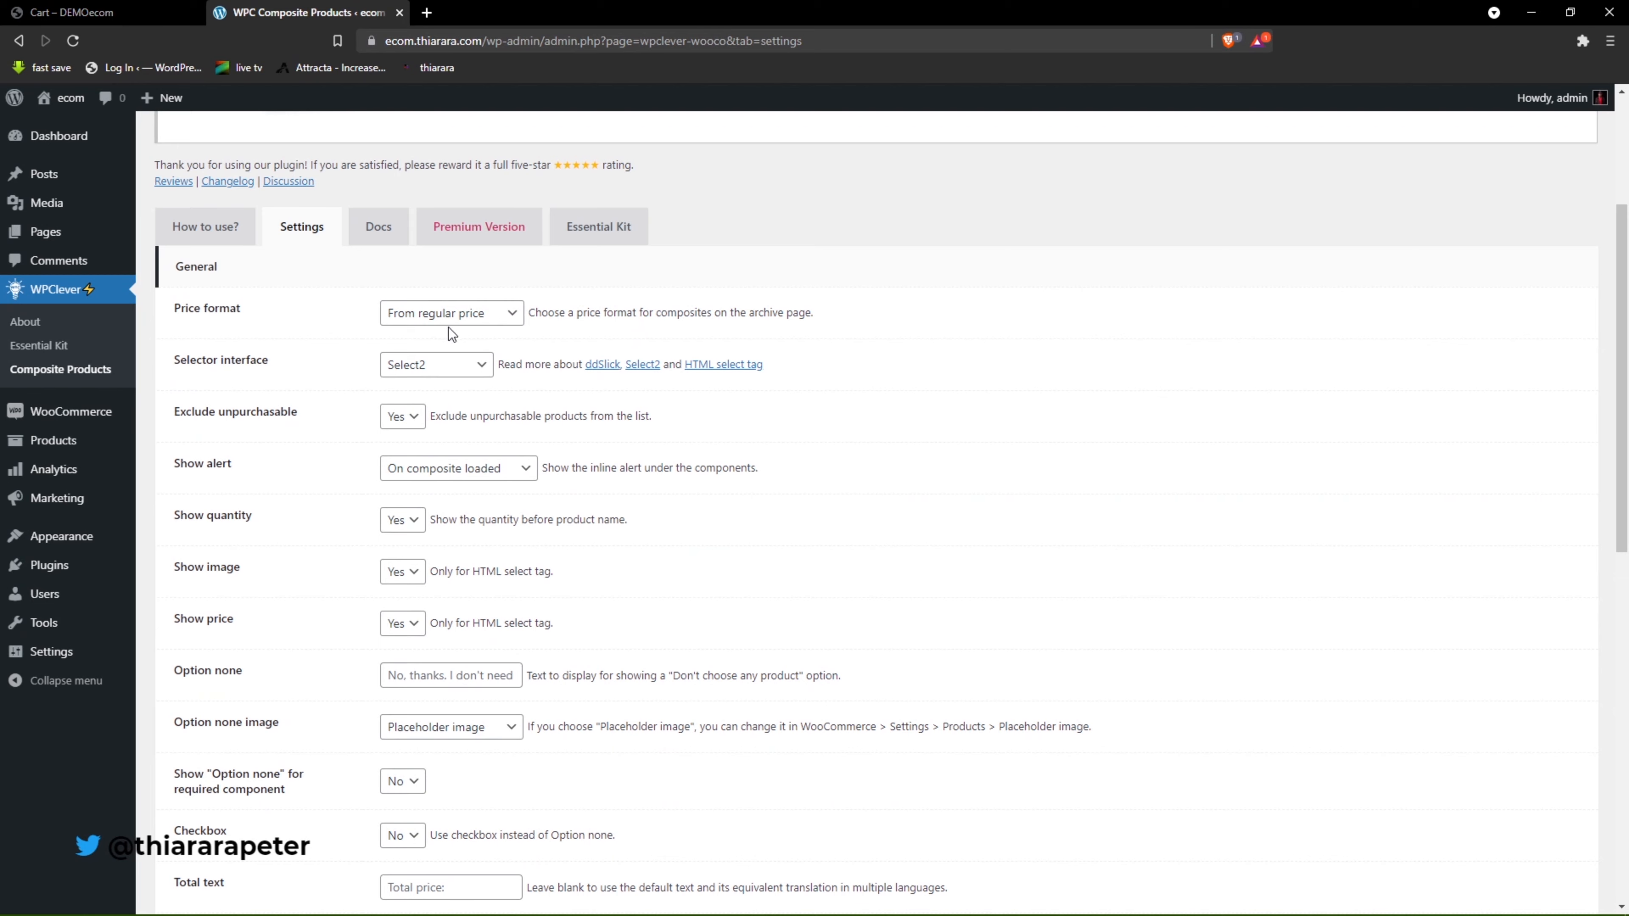
scroll(446, 558, "down", 4)
scroll(429, 633, "up", 8)
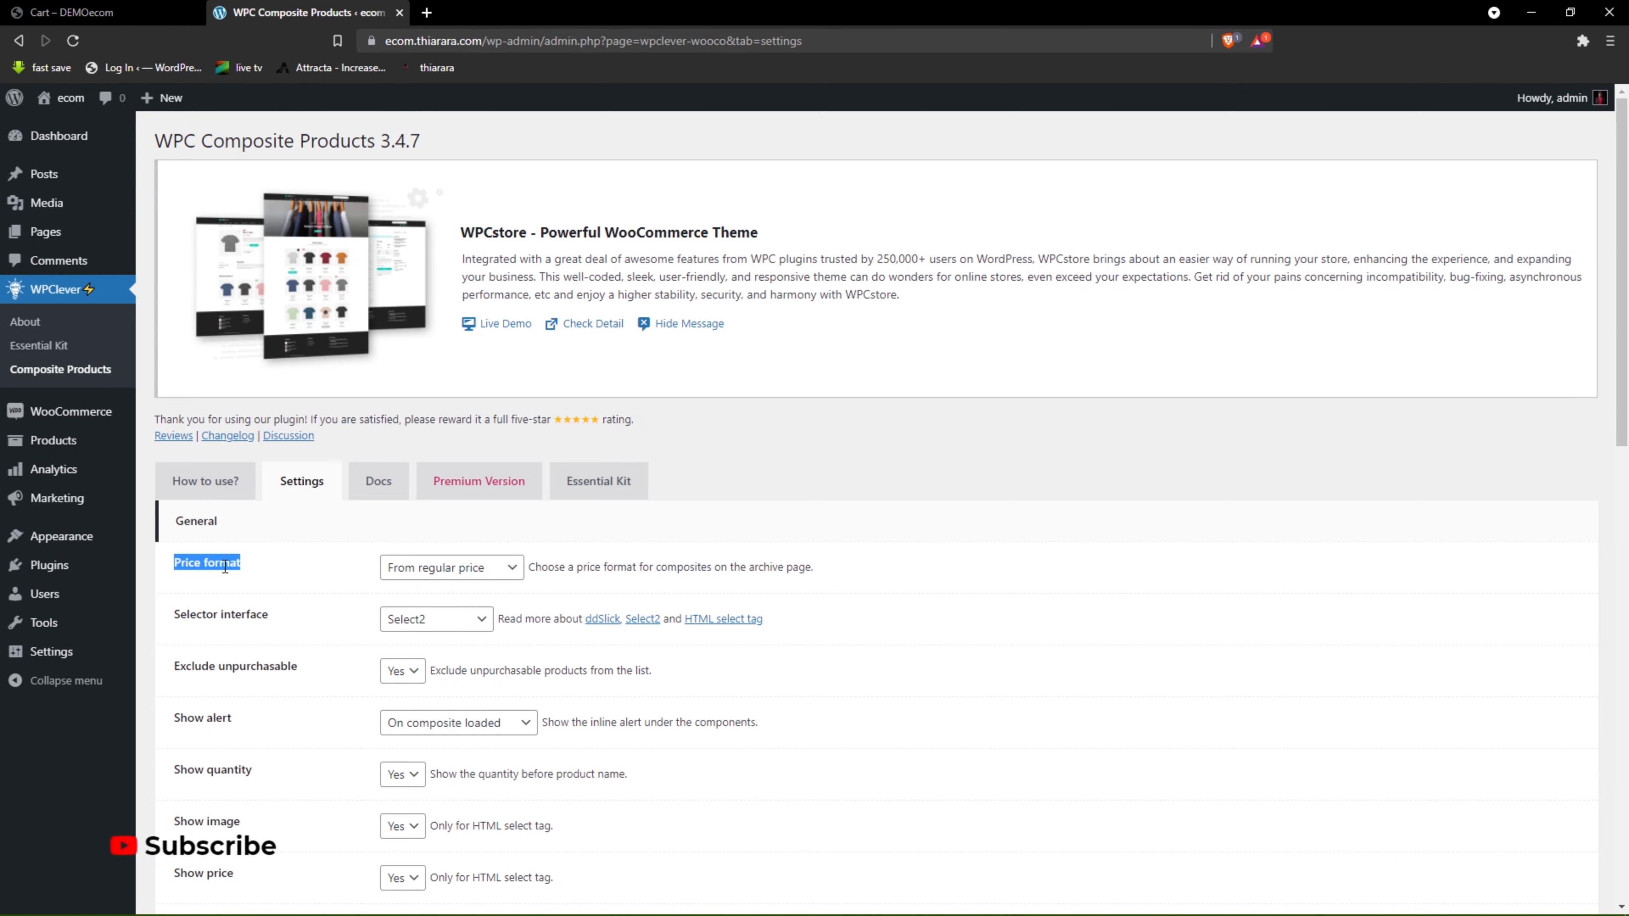
Review the price format choices and compare them with the birthday gift's price text on the DEMOecom shop page.
left_click(441, 581)
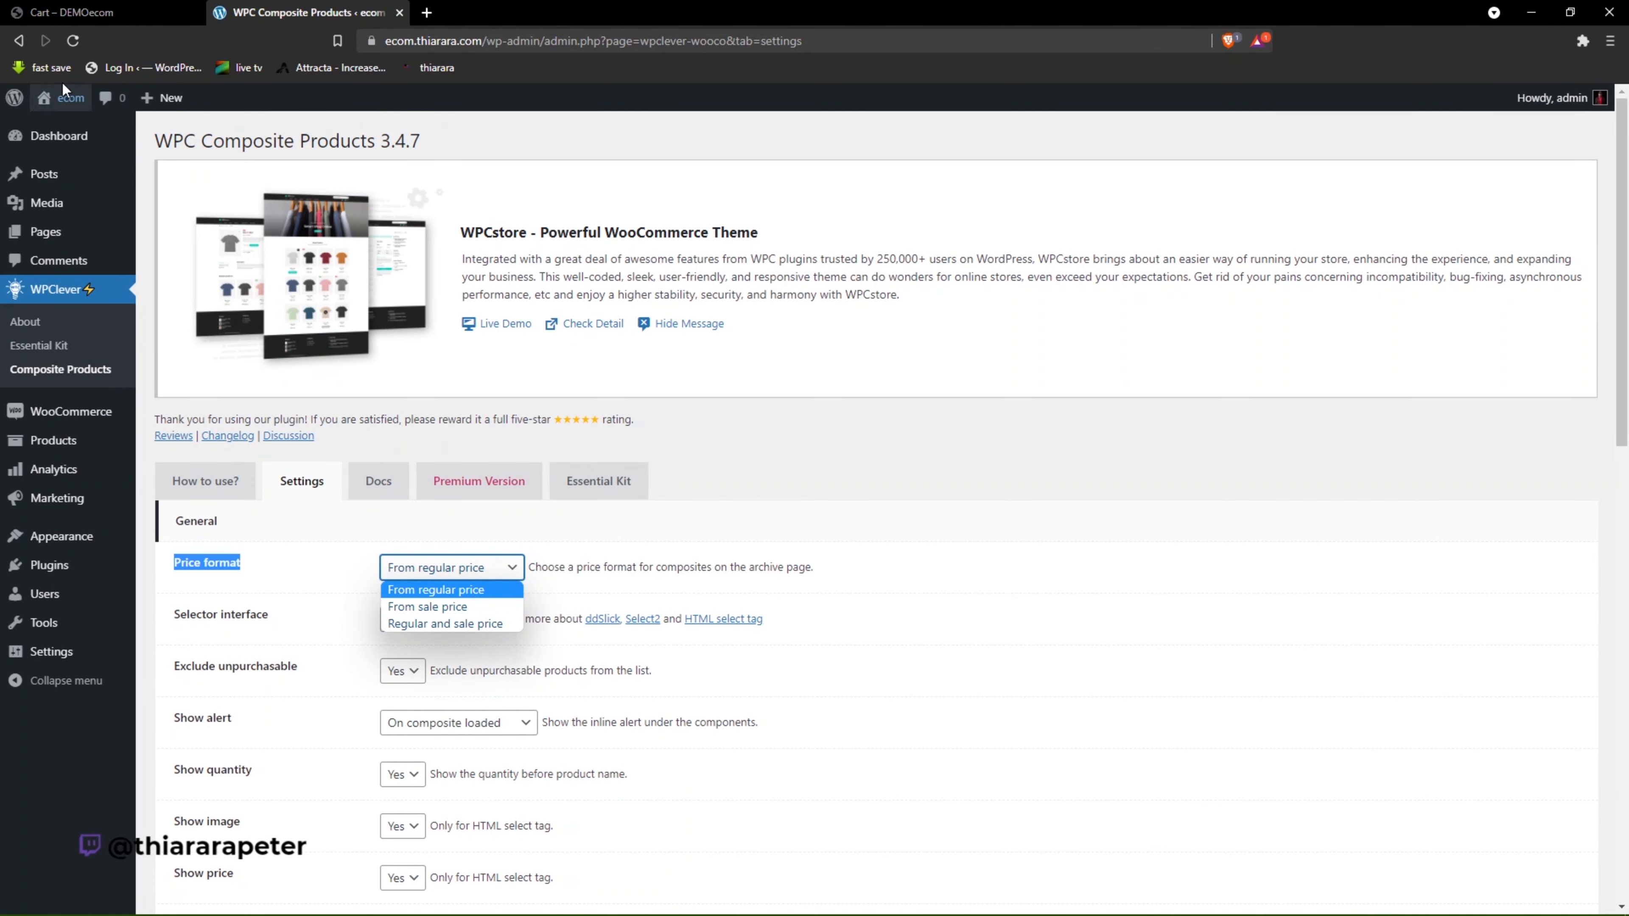
left_click_drag(78, 7, 593, 9)
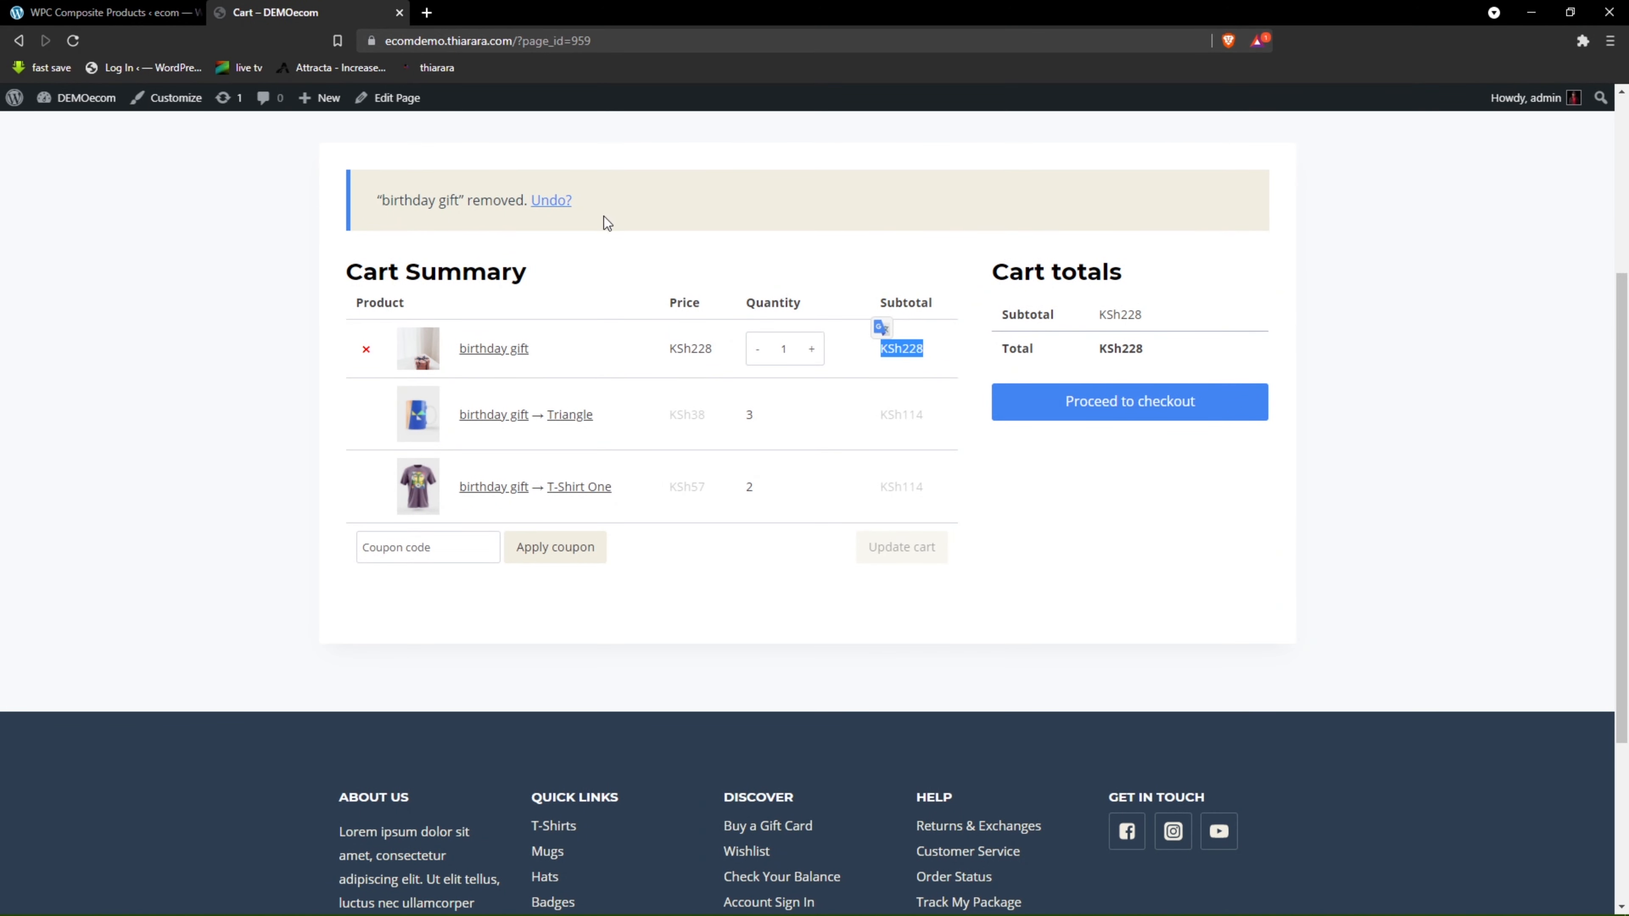
scroll(607, 223, "up", 5)
left_click(963, 186)
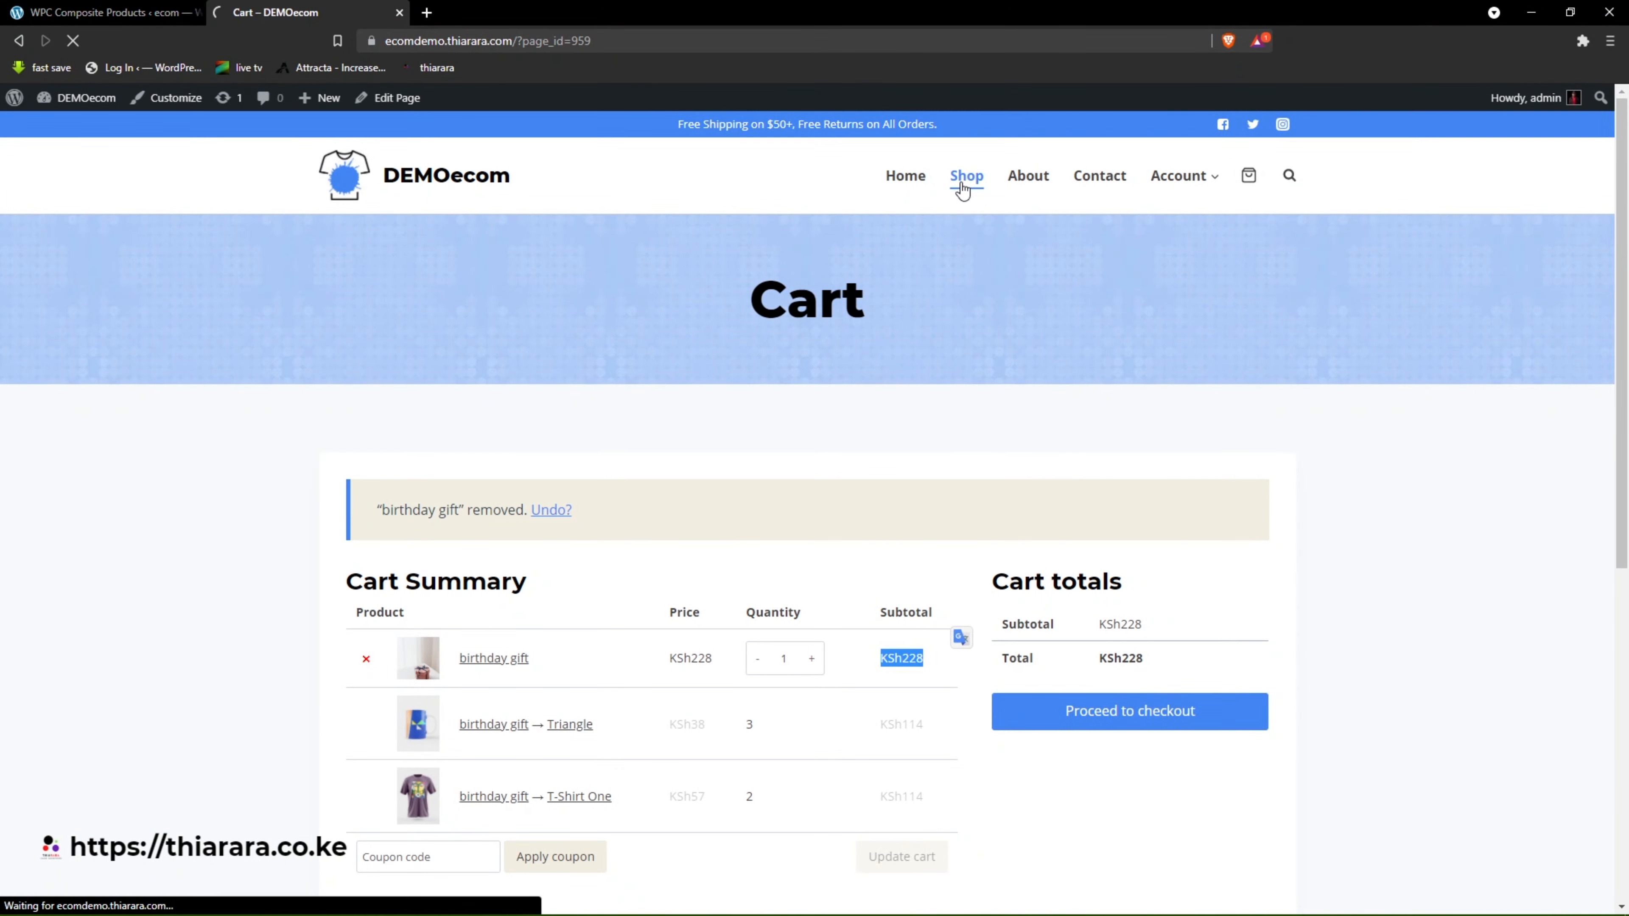
scroll(527, 611, "down", 3)
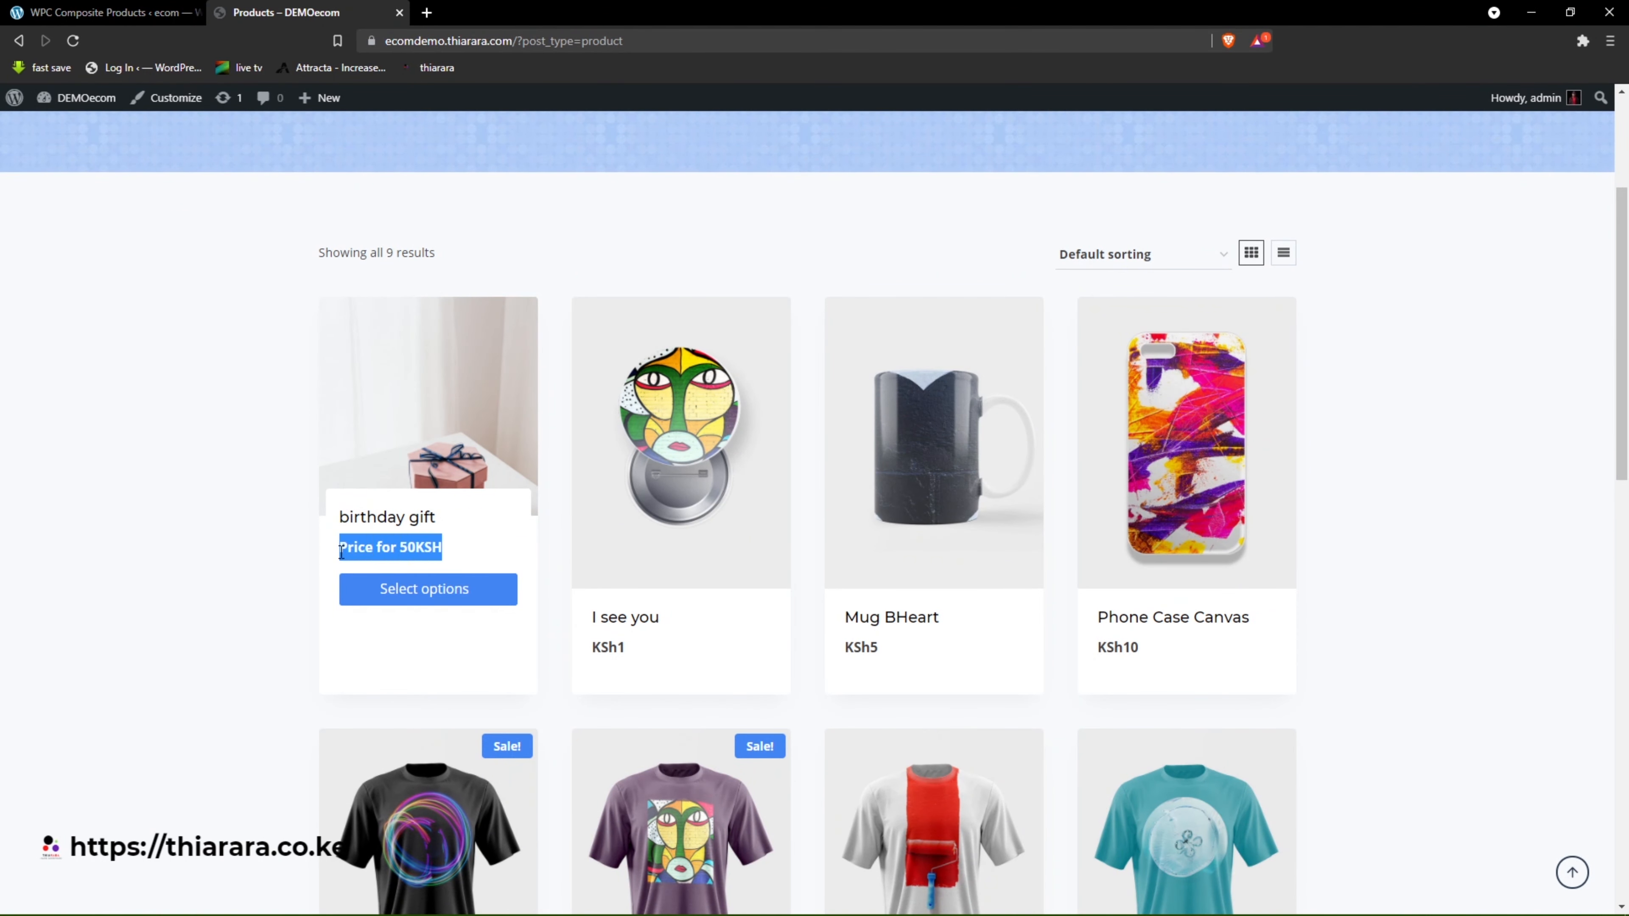
left_click(286, 556)
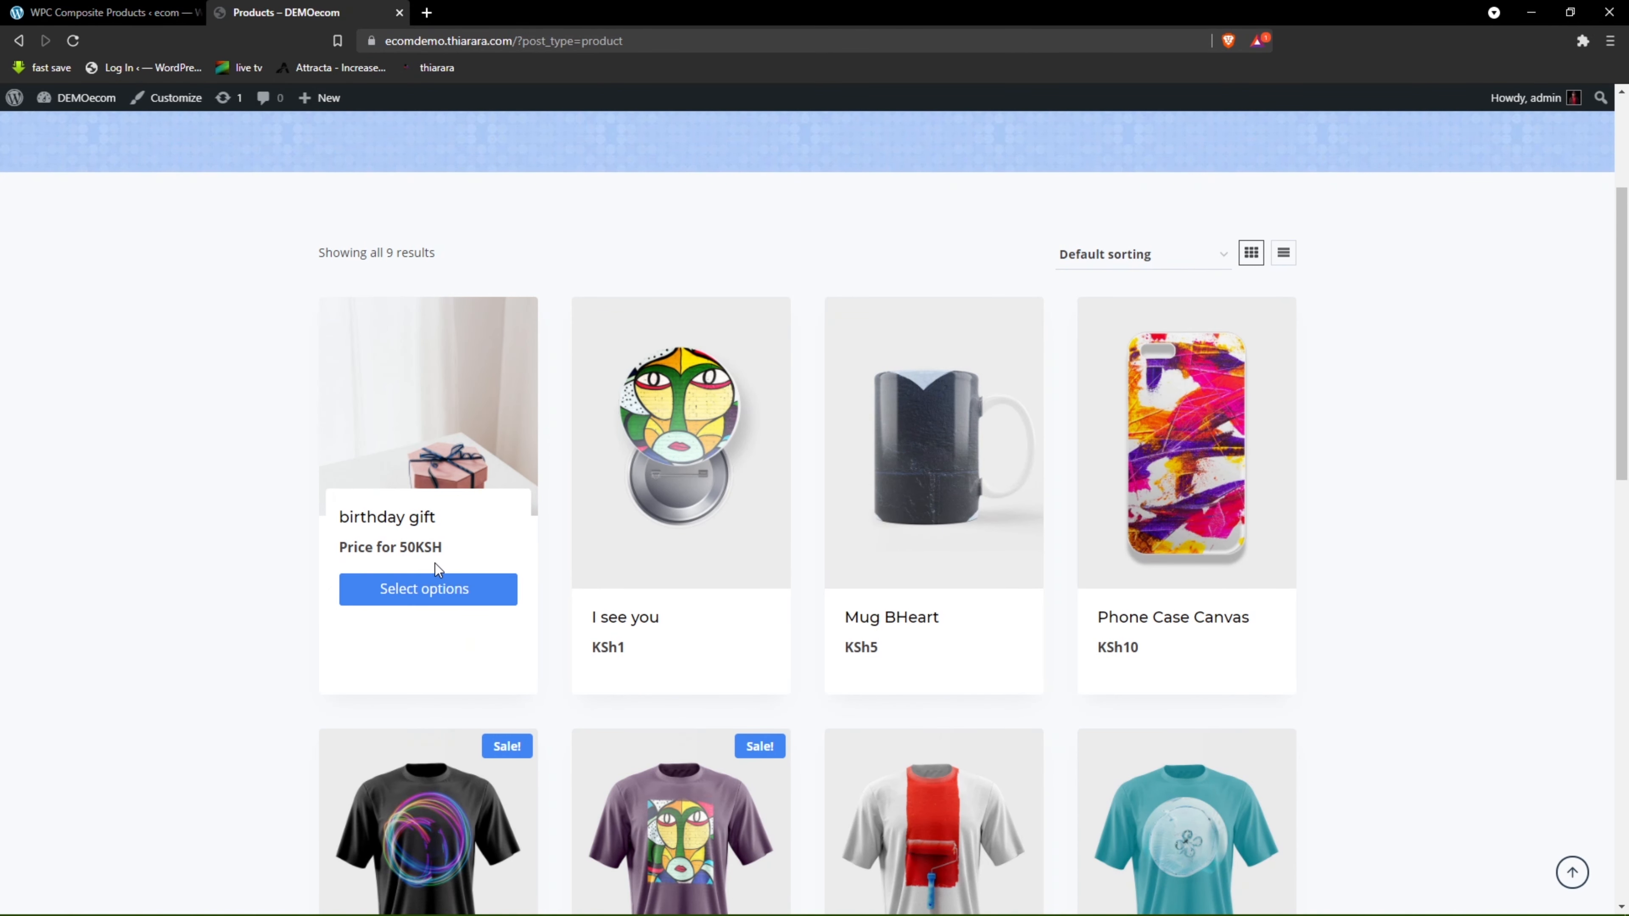
left_click_drag(400, 547, 412, 546)
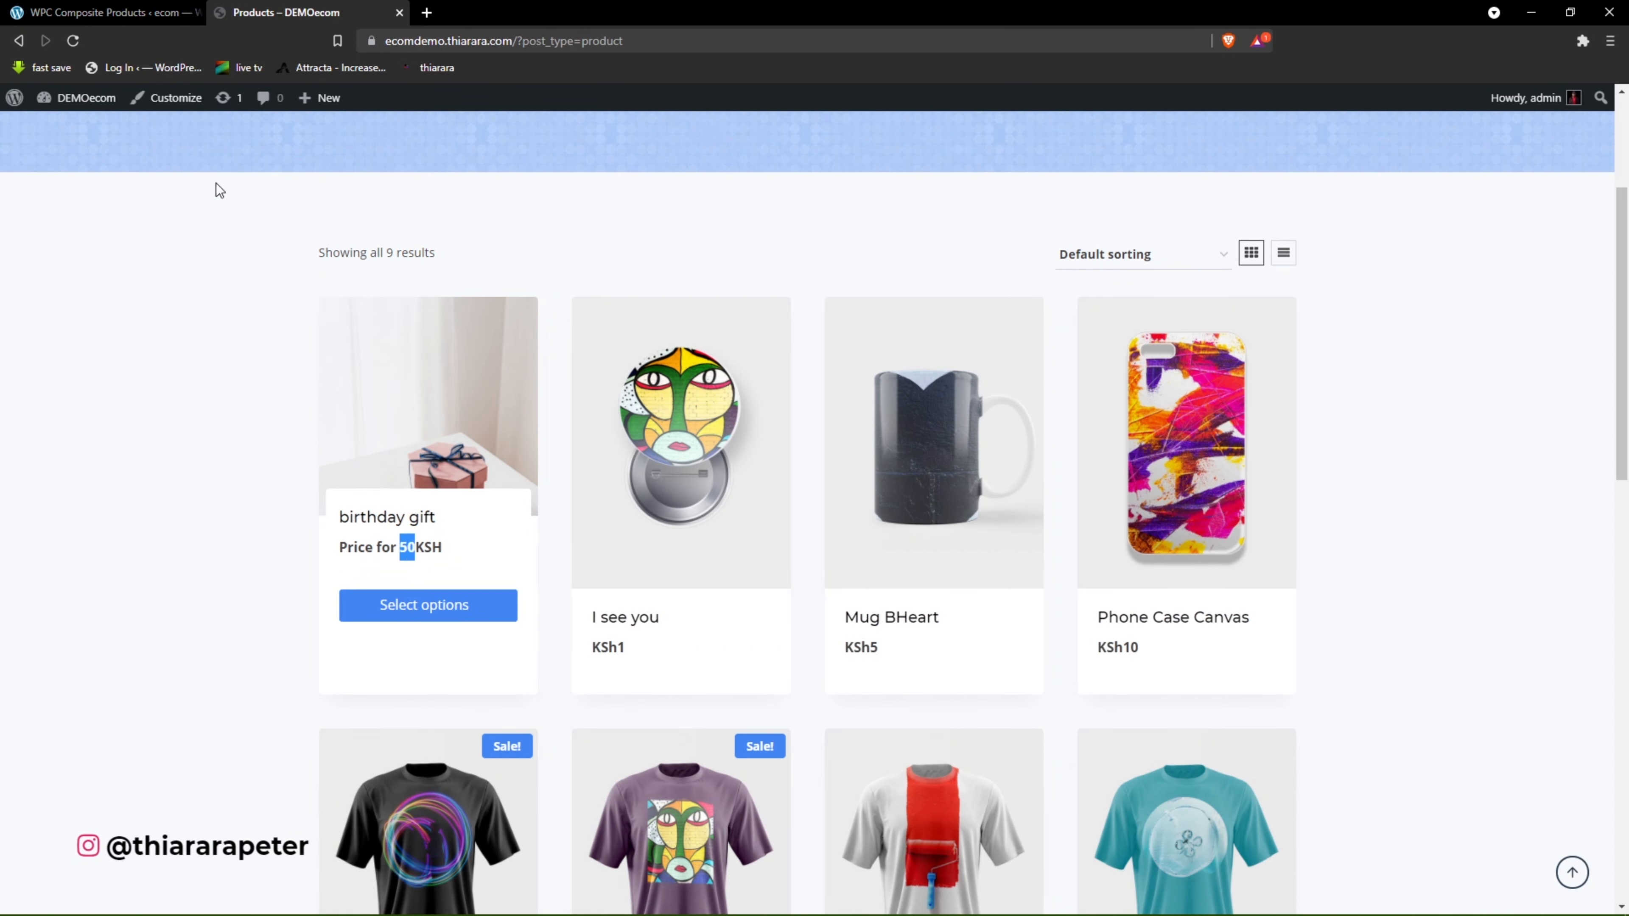
Recheck the price format setting and view the price on the birthday gift's product page in the DEMOecom store.
left_click(122, 12)
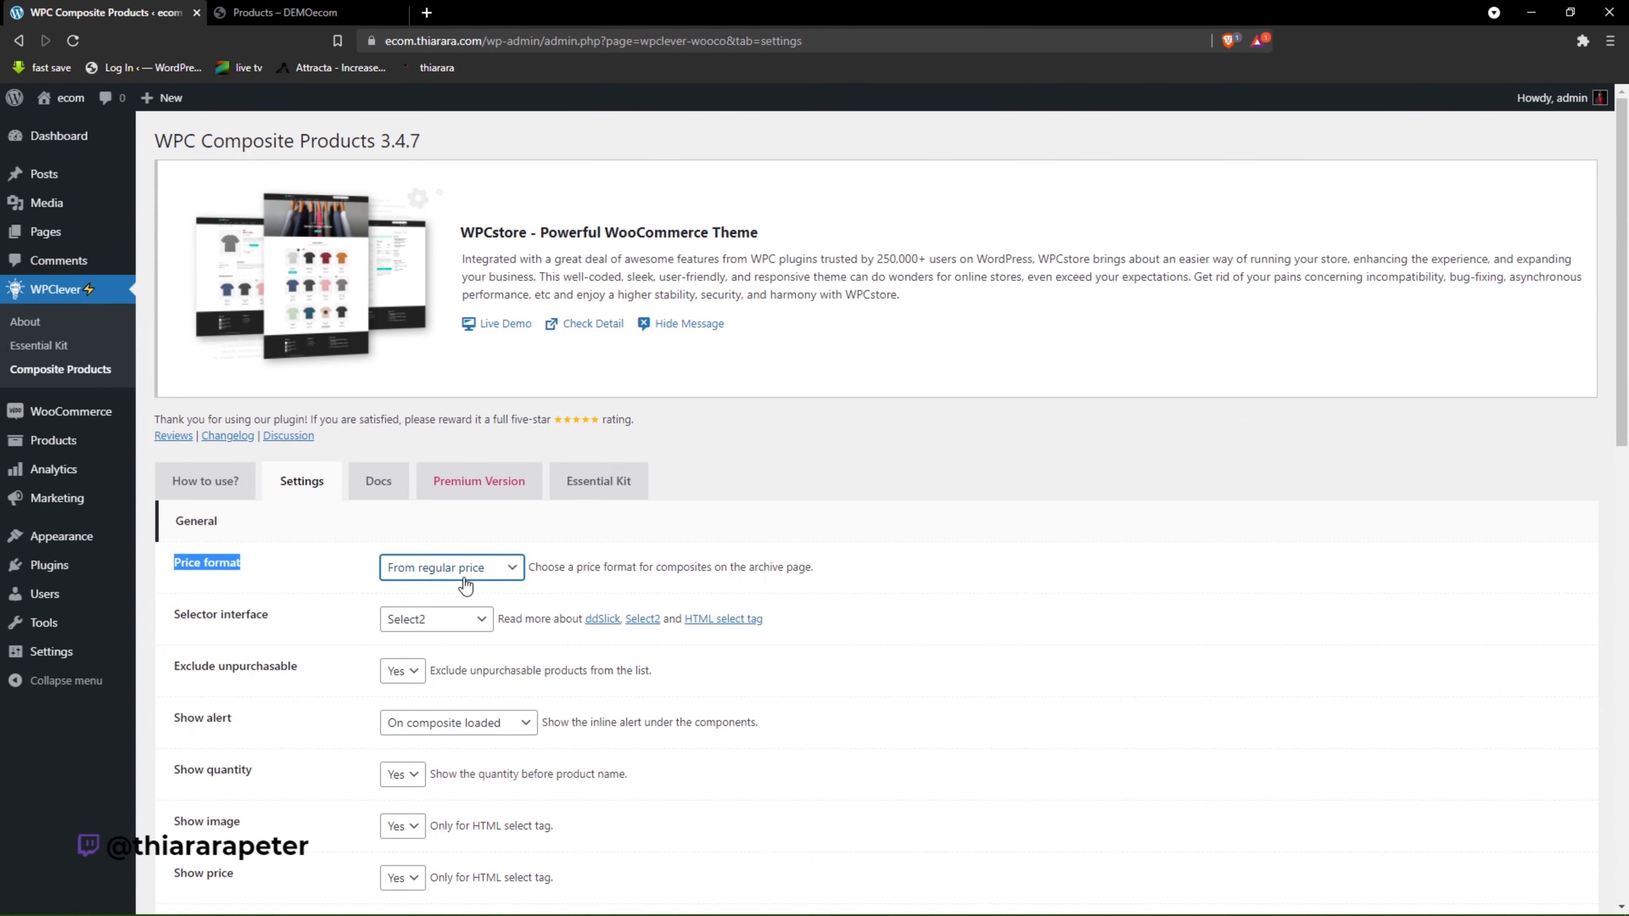
left_click(289, 12)
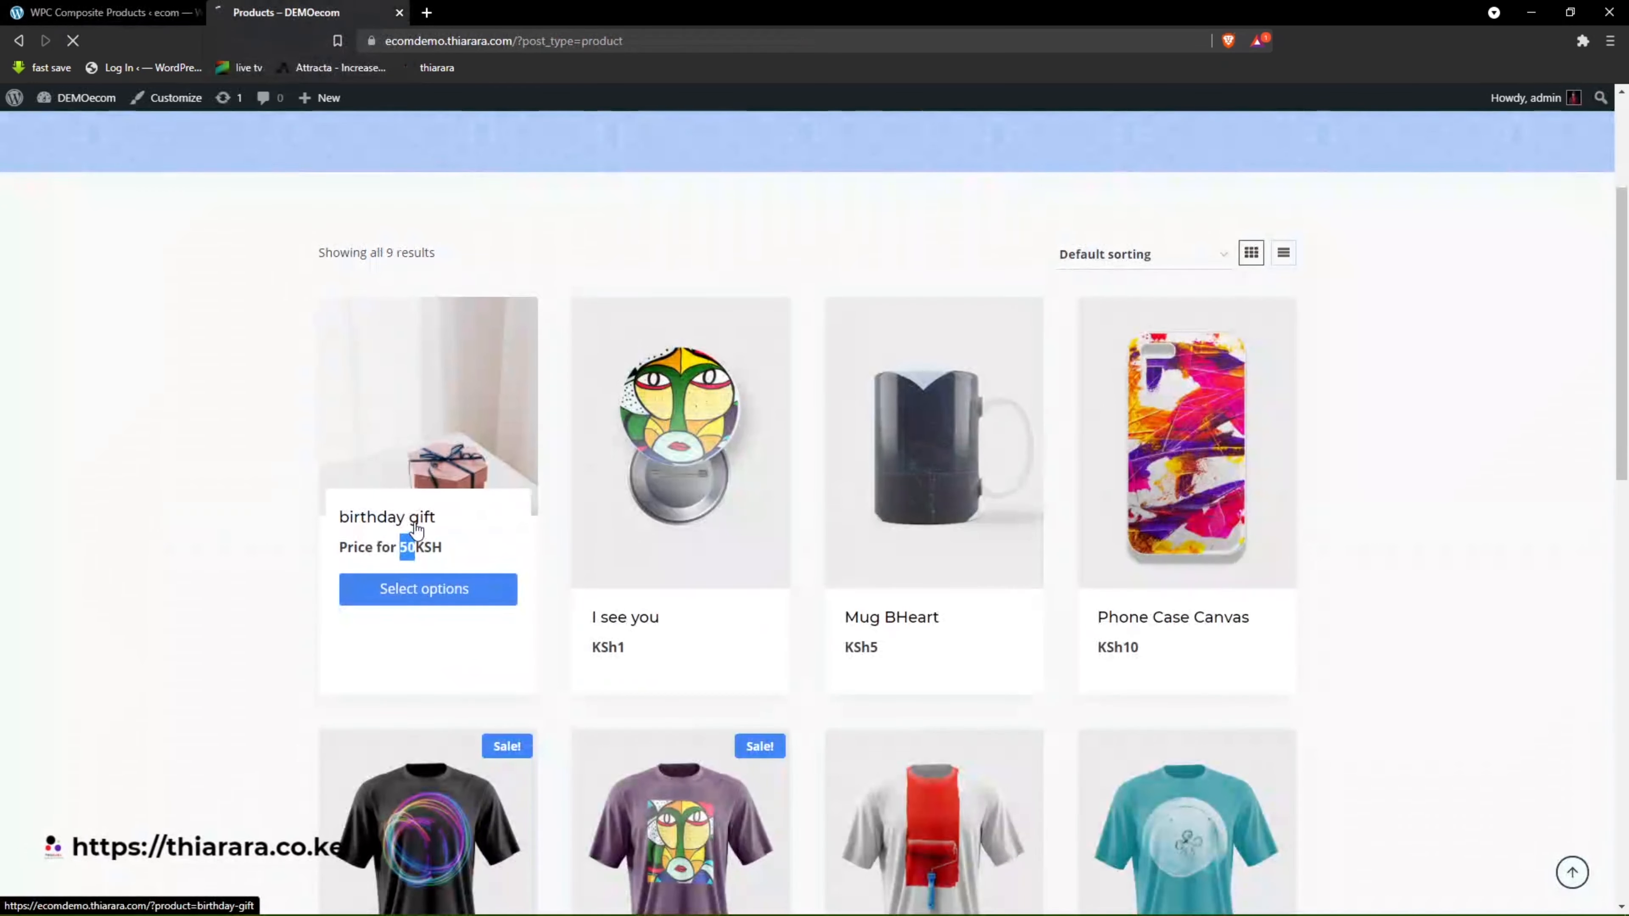
left_click(416, 527)
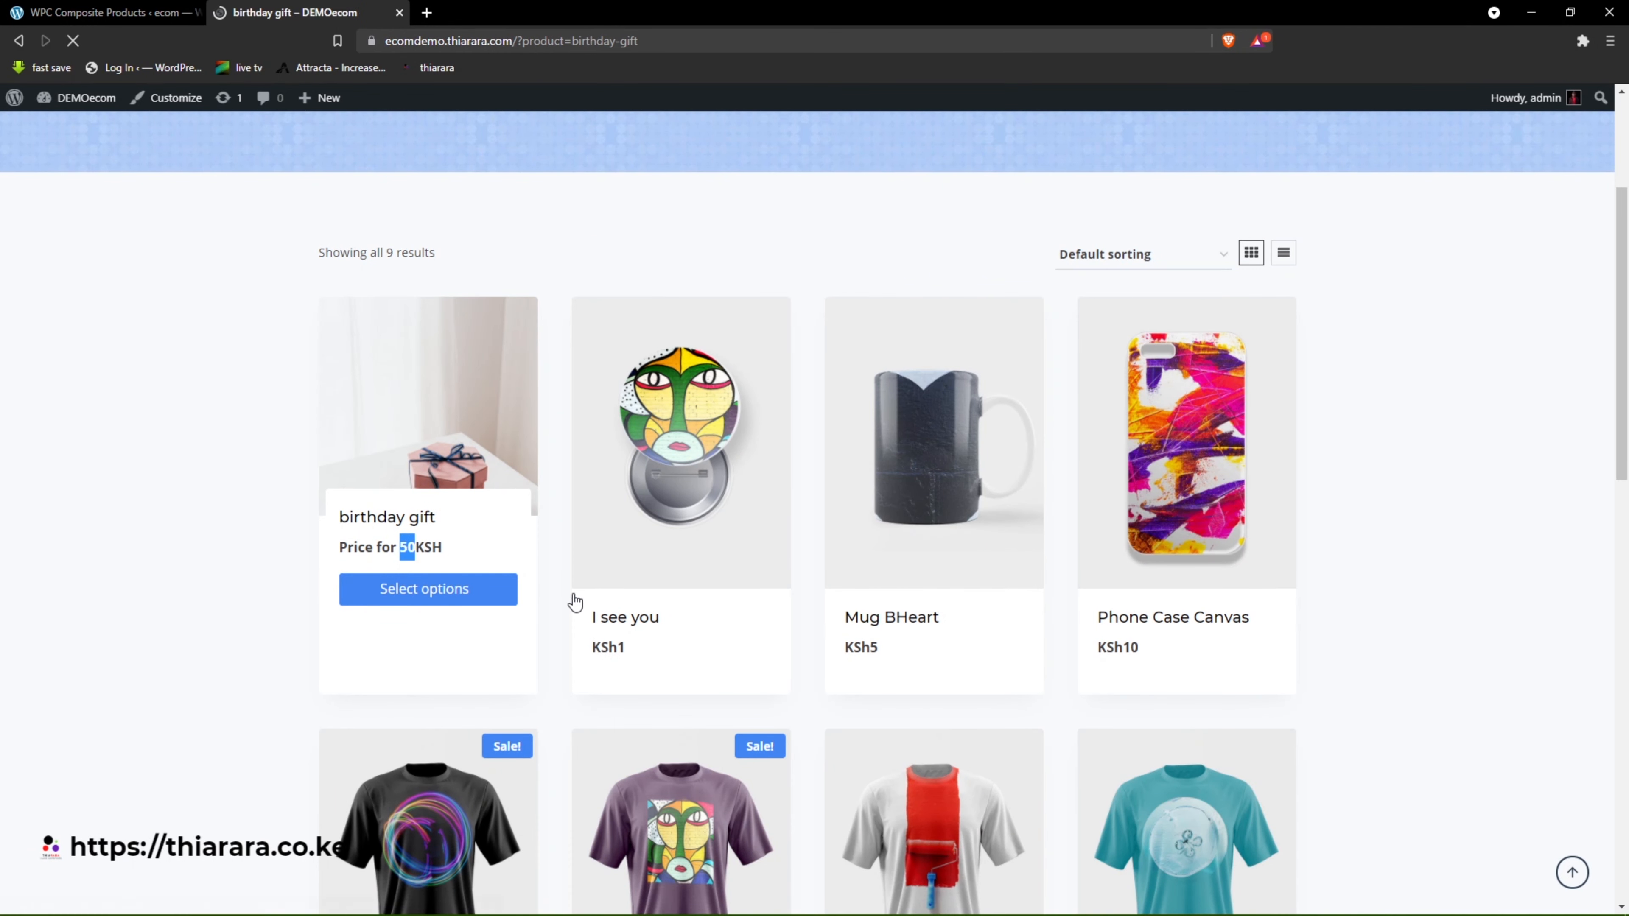
scroll(970, 610, "down", 2)
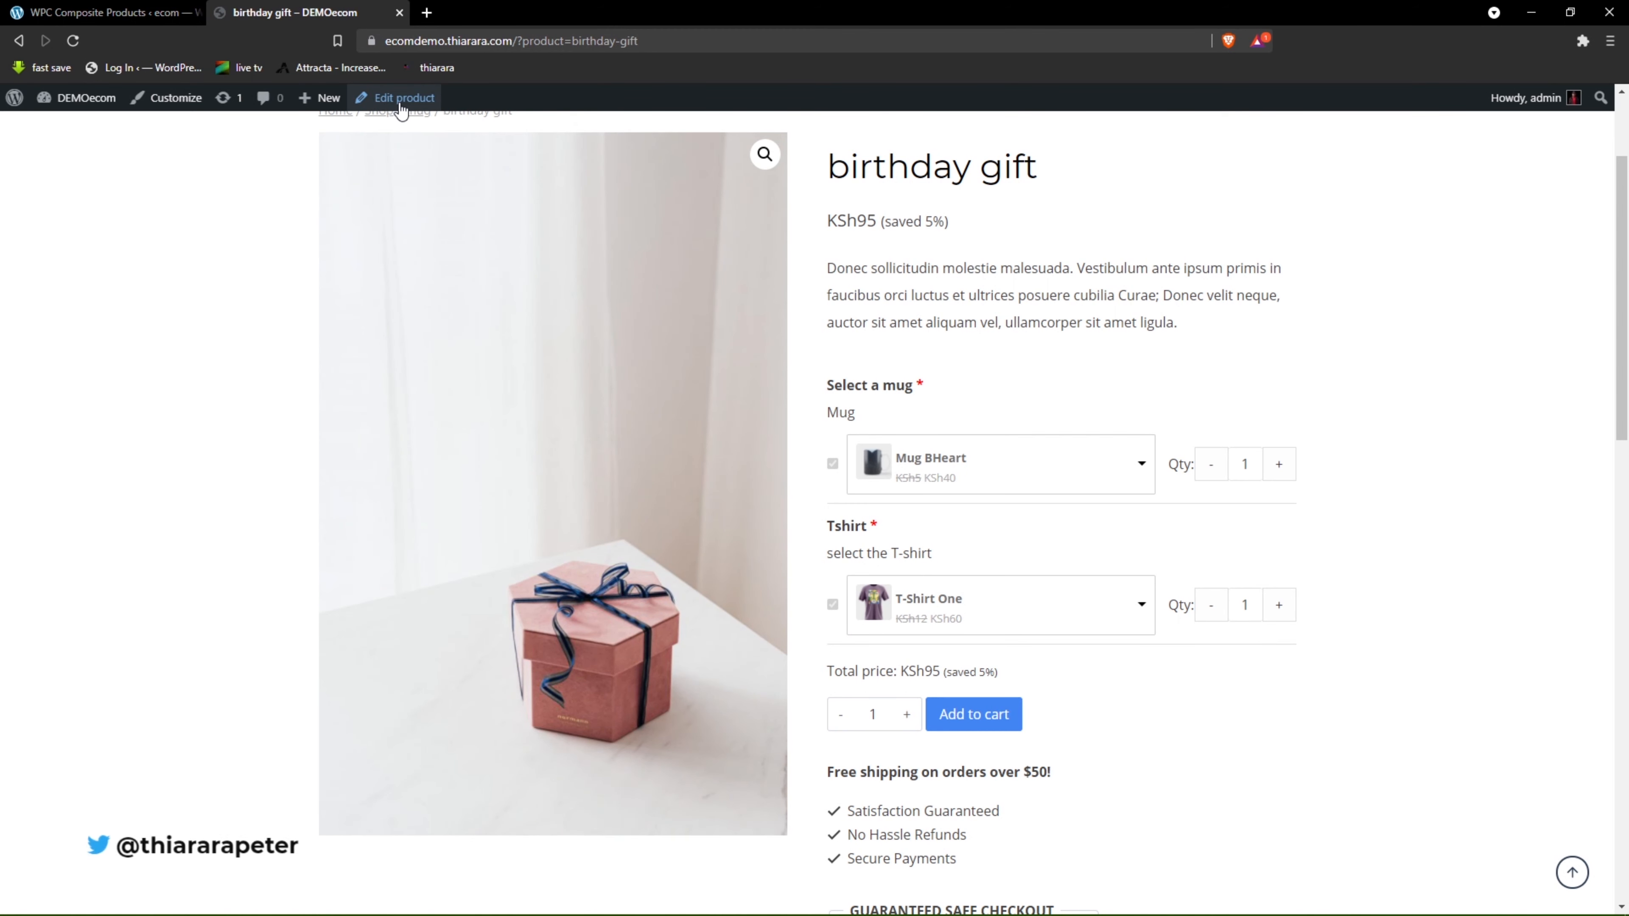
Review the selector interface choices in the ecom composite settings and compare them with the birthday gift's component selectors.
left_click(122, 13)
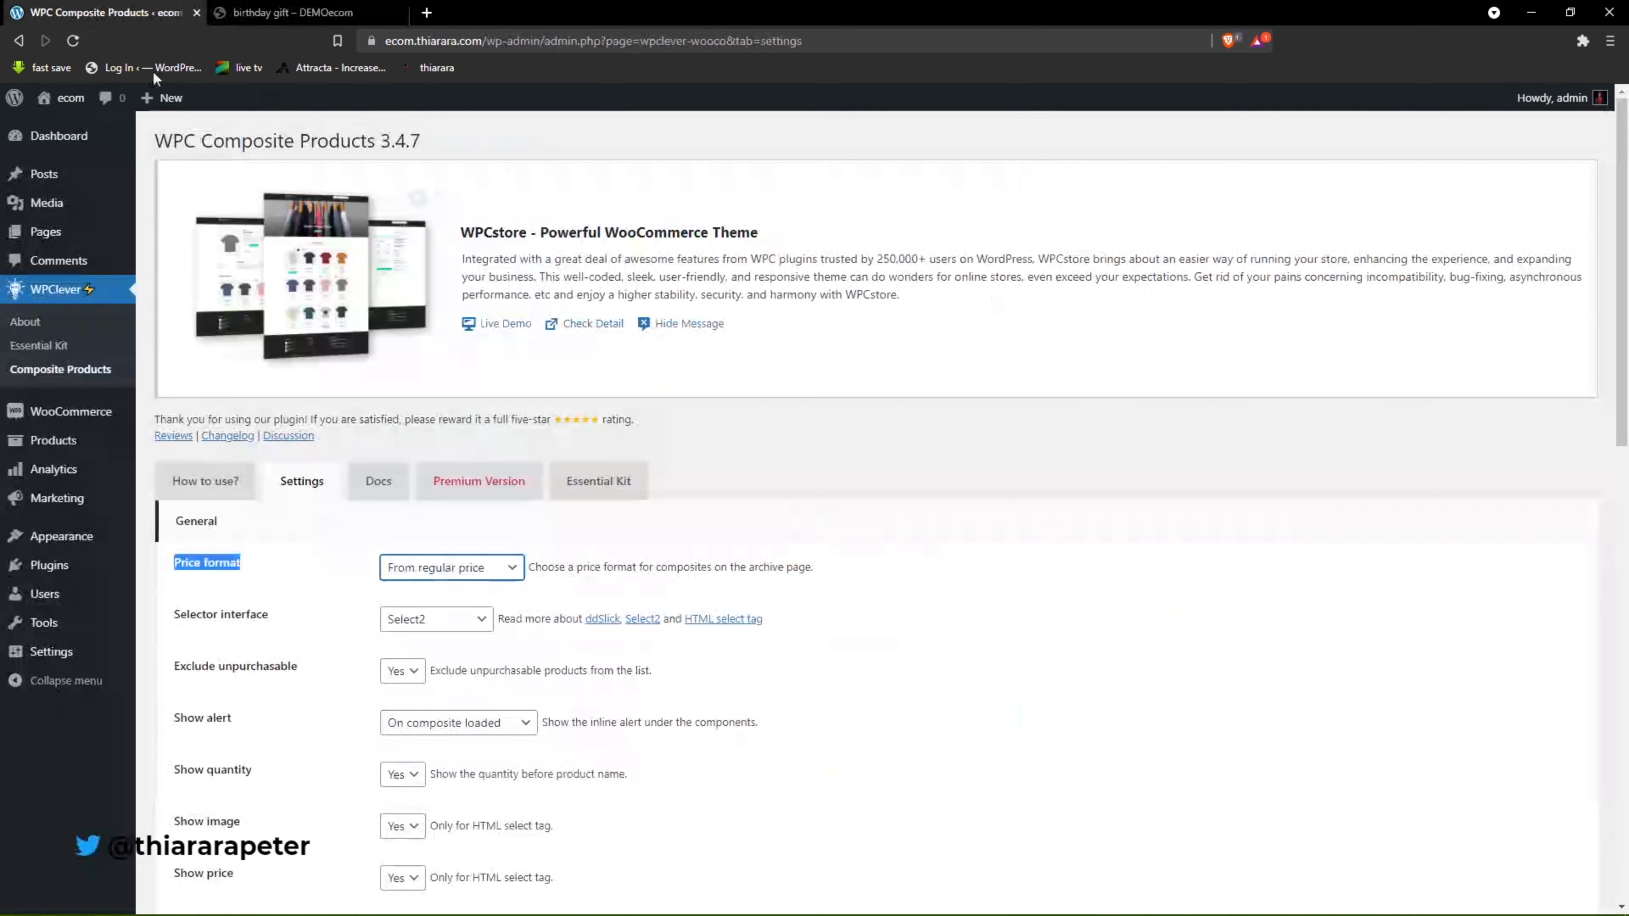
left_click(422, 620)
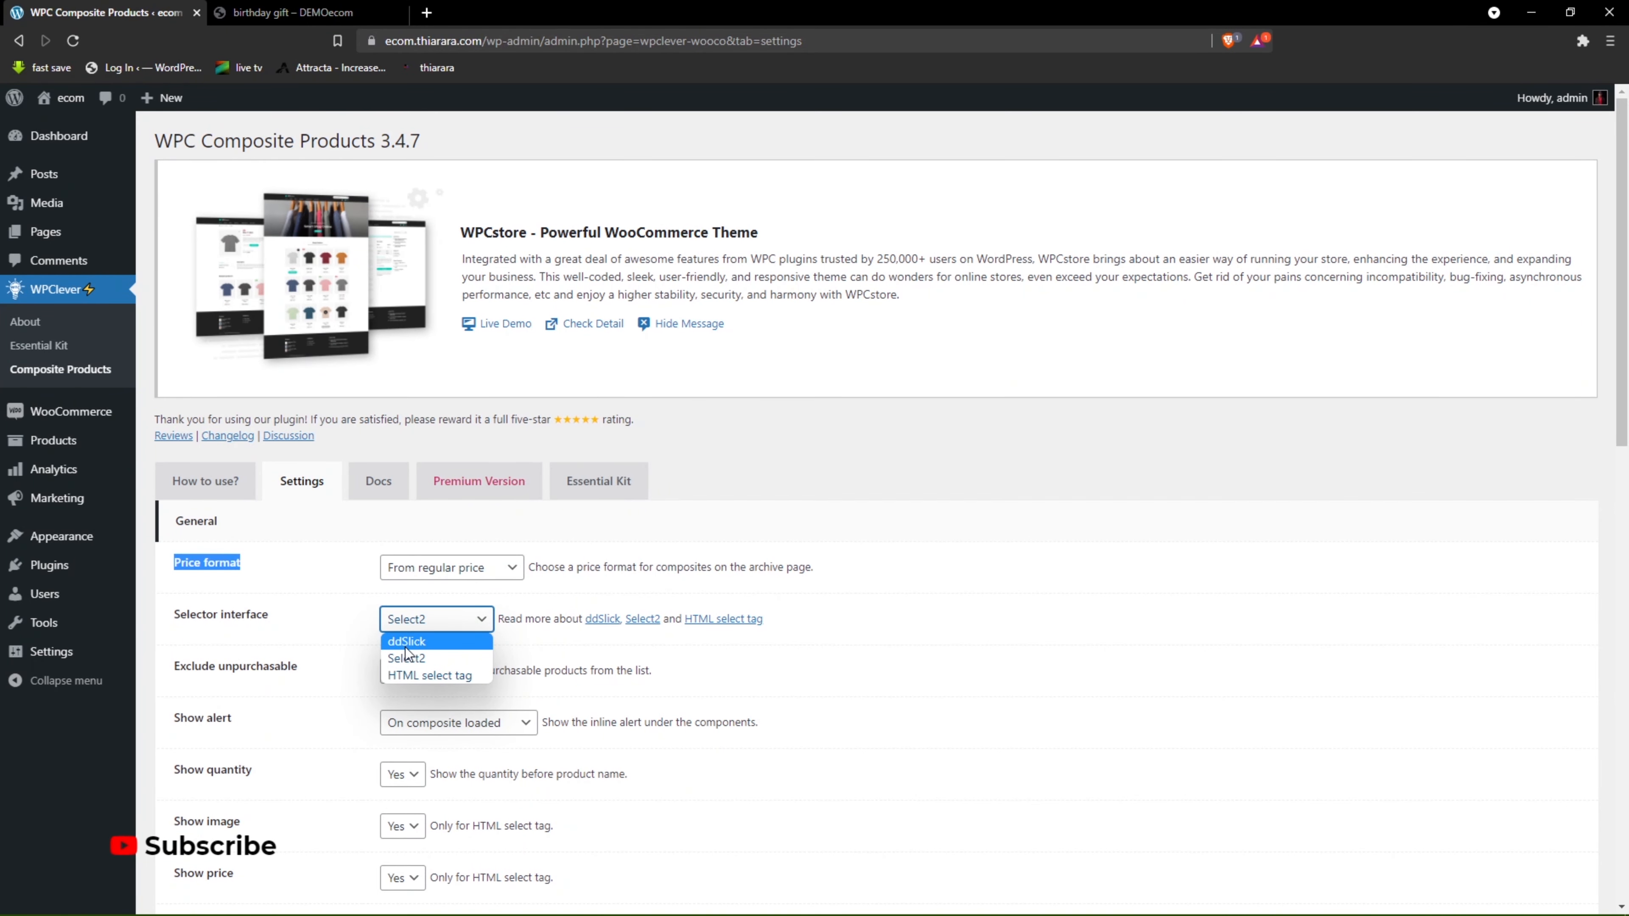
left_click(300, 13)
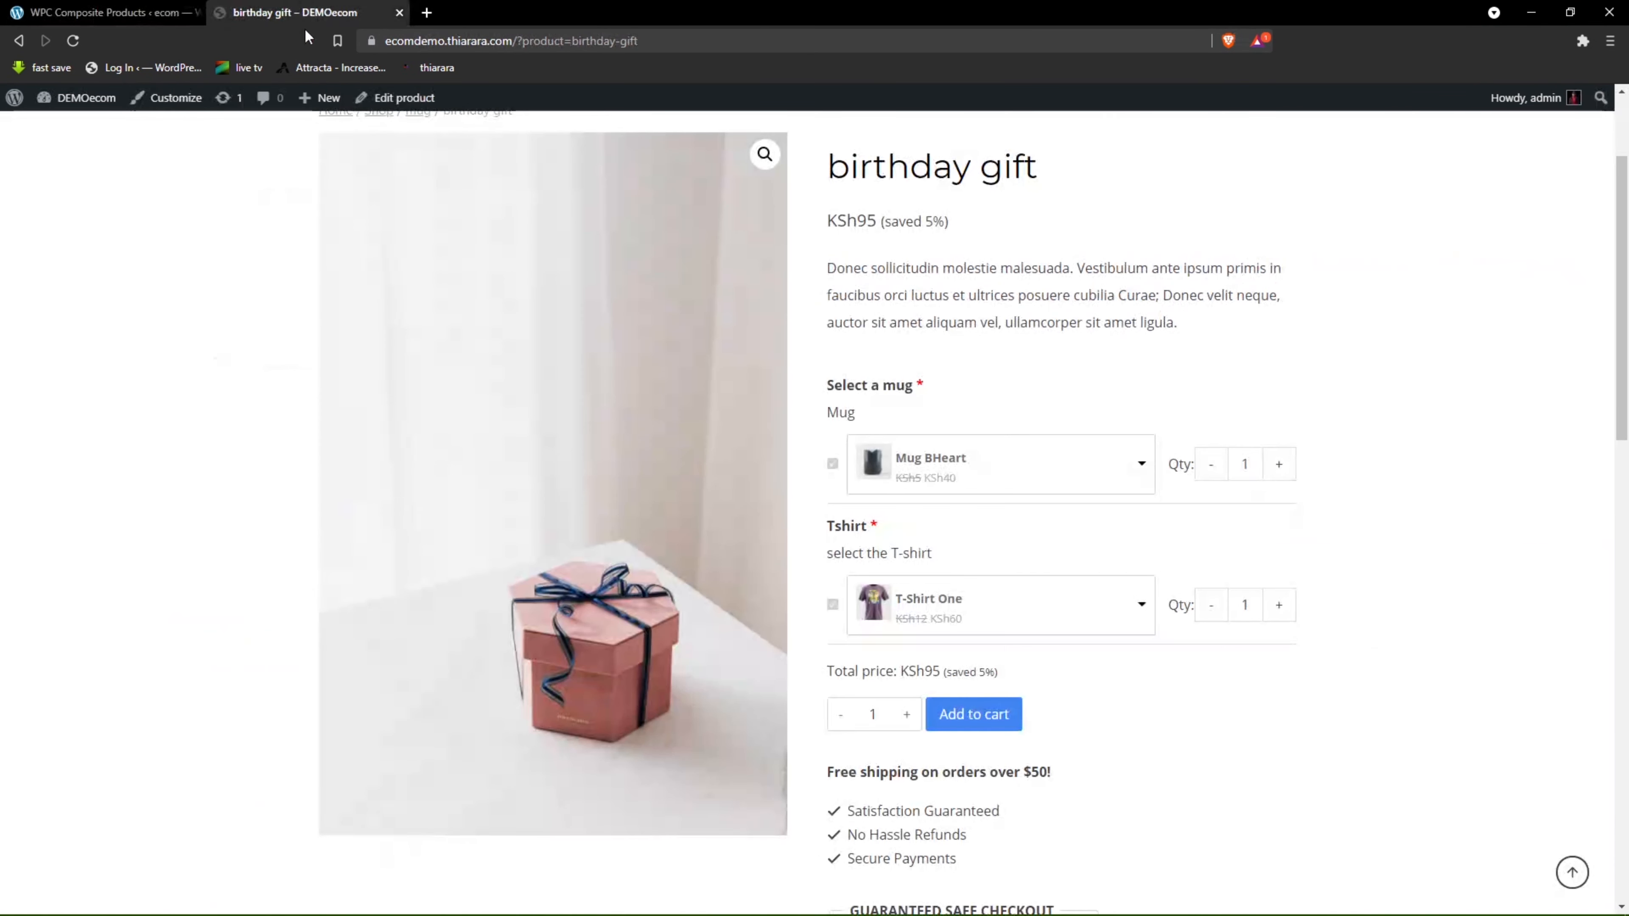
Open the DEMOecom admin in a separate tab and go to the settings of WPC Composite Products for WooCommerce.
right_click(385, 94)
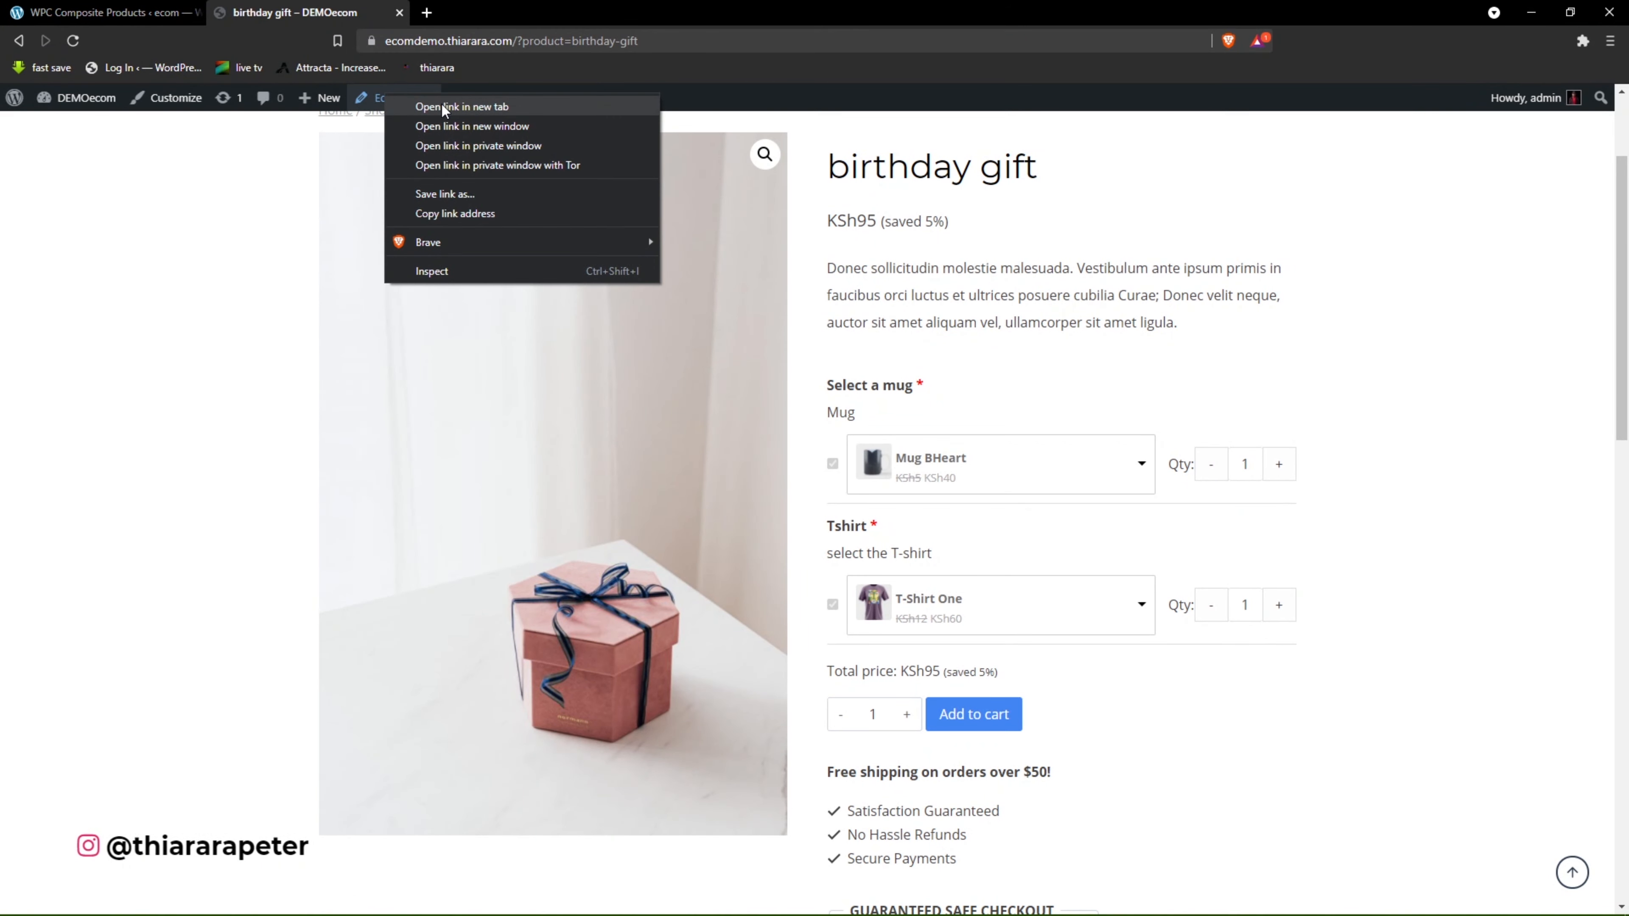
left_click(443, 107)
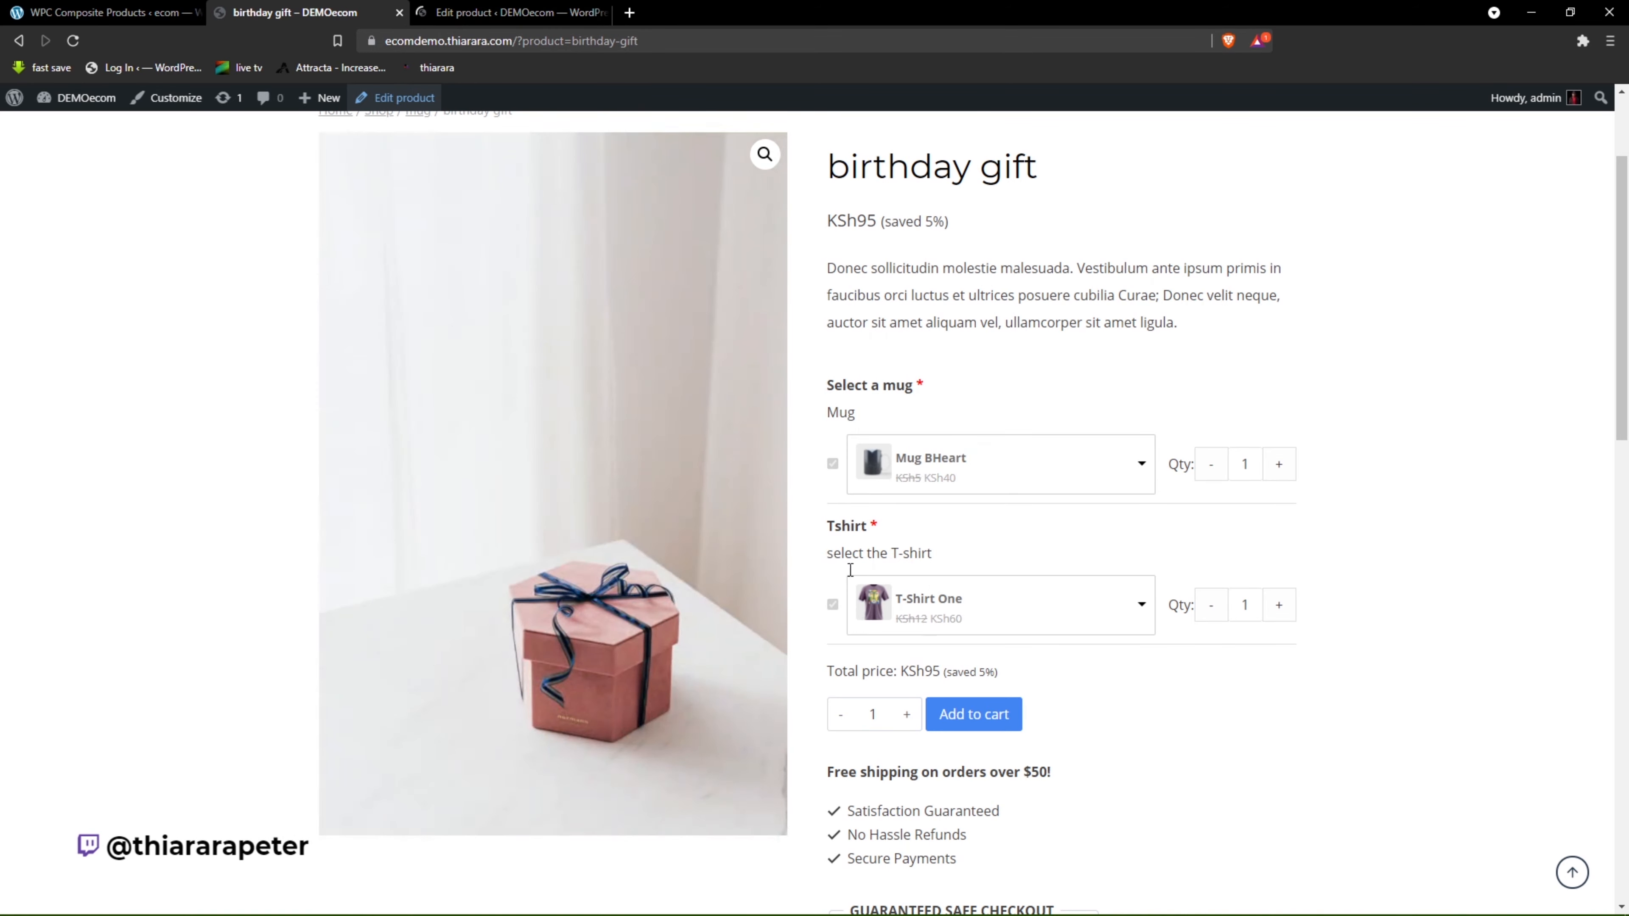
left_click(481, 12)
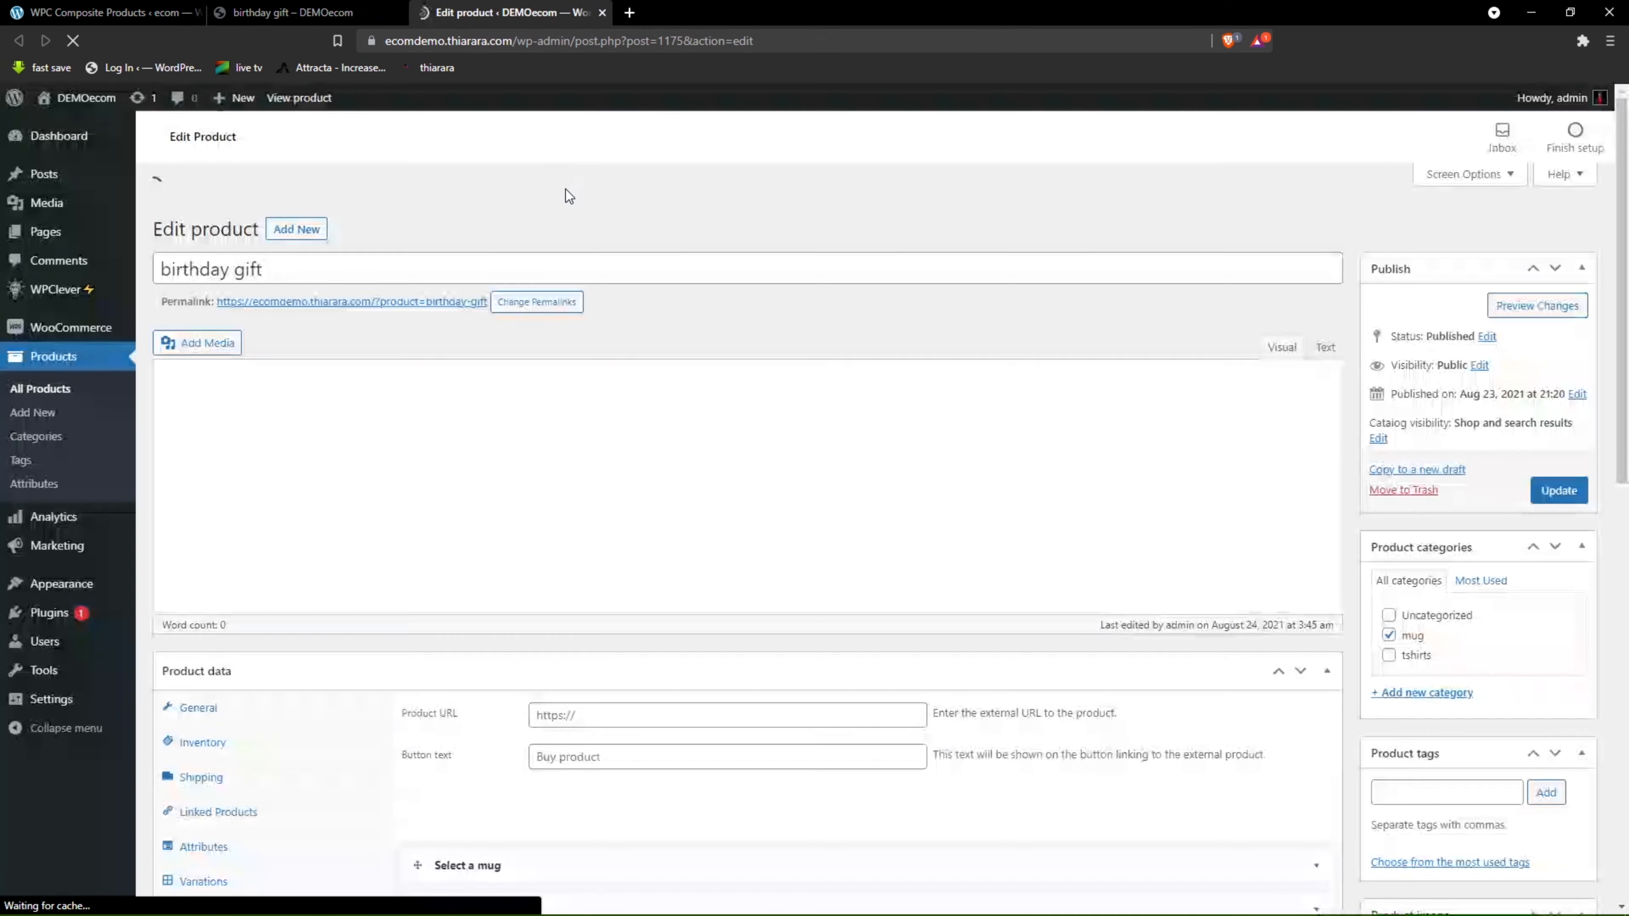
left_click(74, 294)
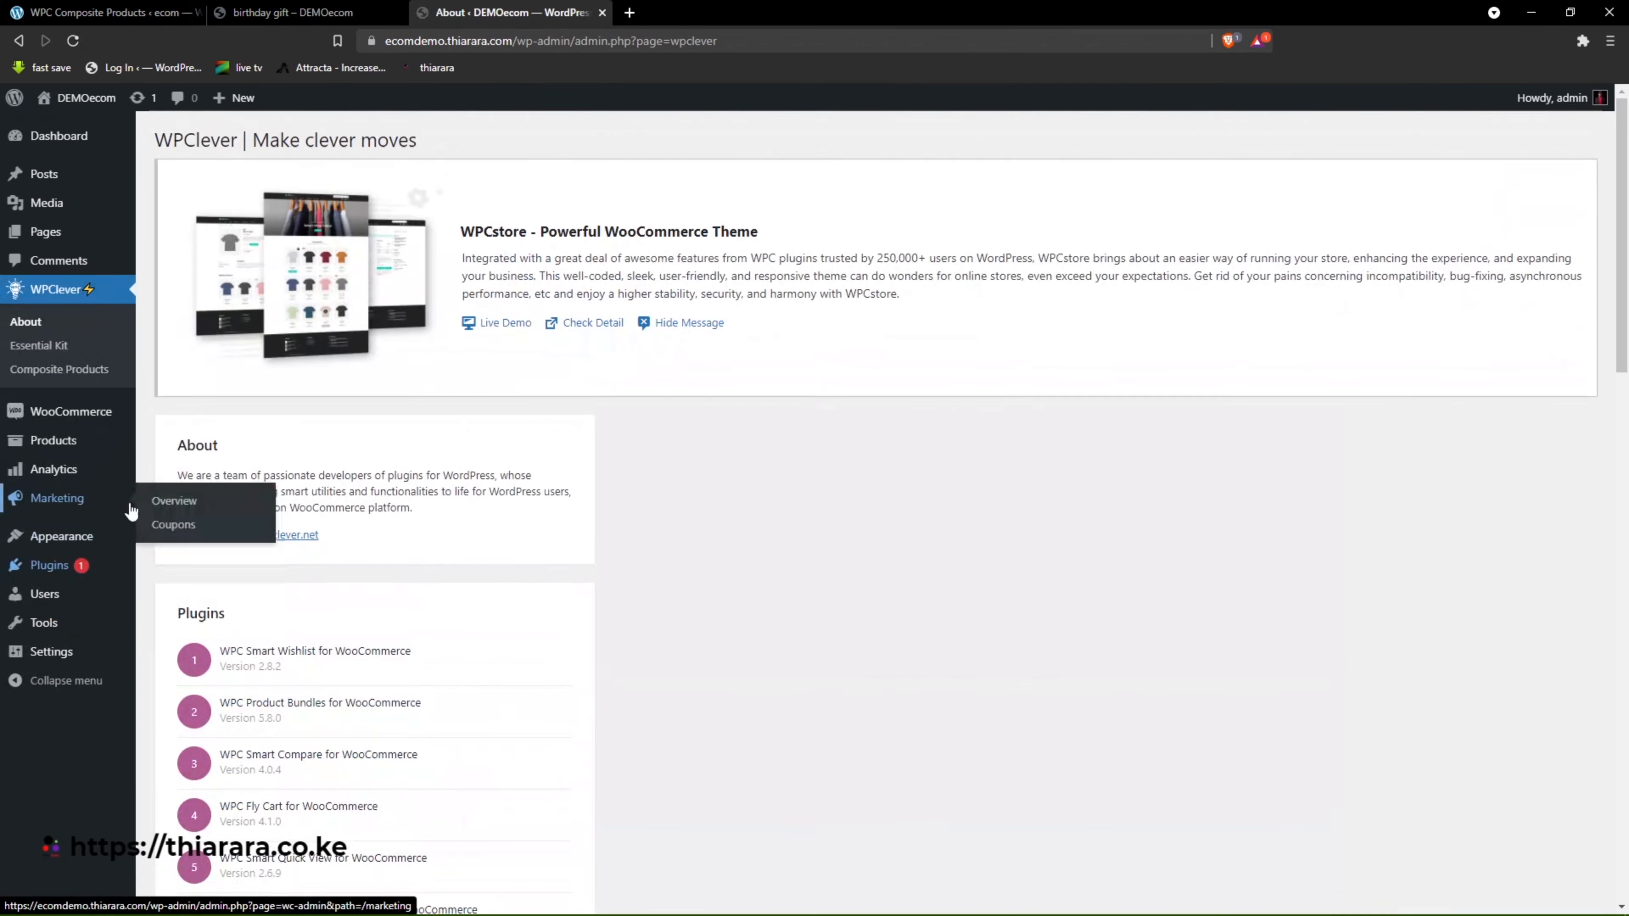
scroll(73, 569, "down", 1)
mouse_move(75, 578)
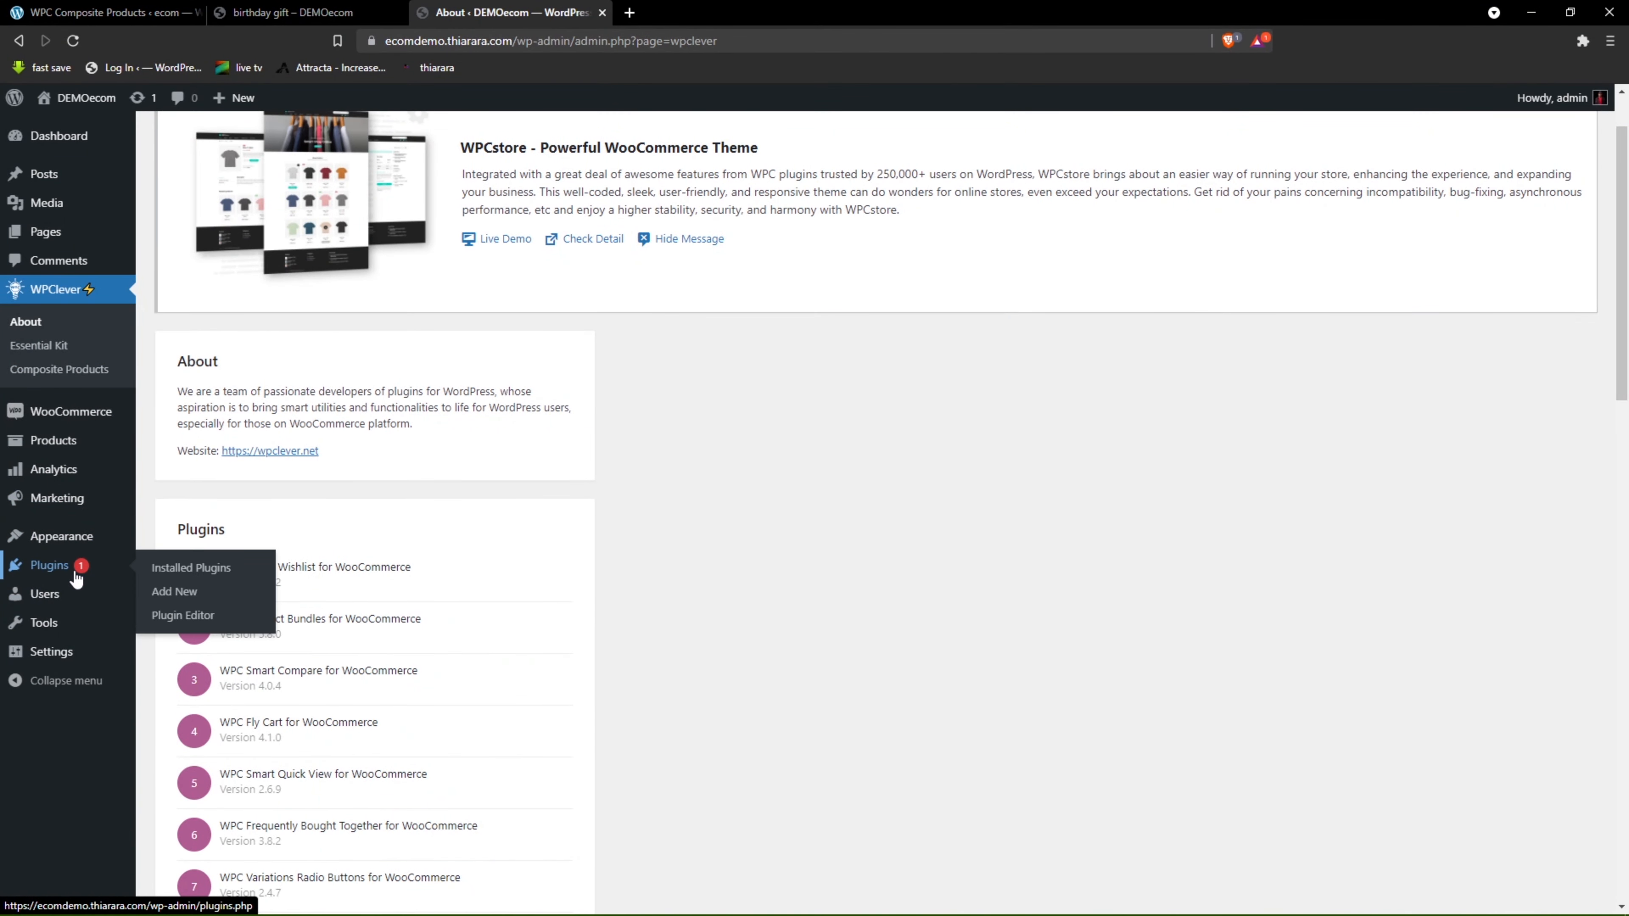
left_click(193, 575)
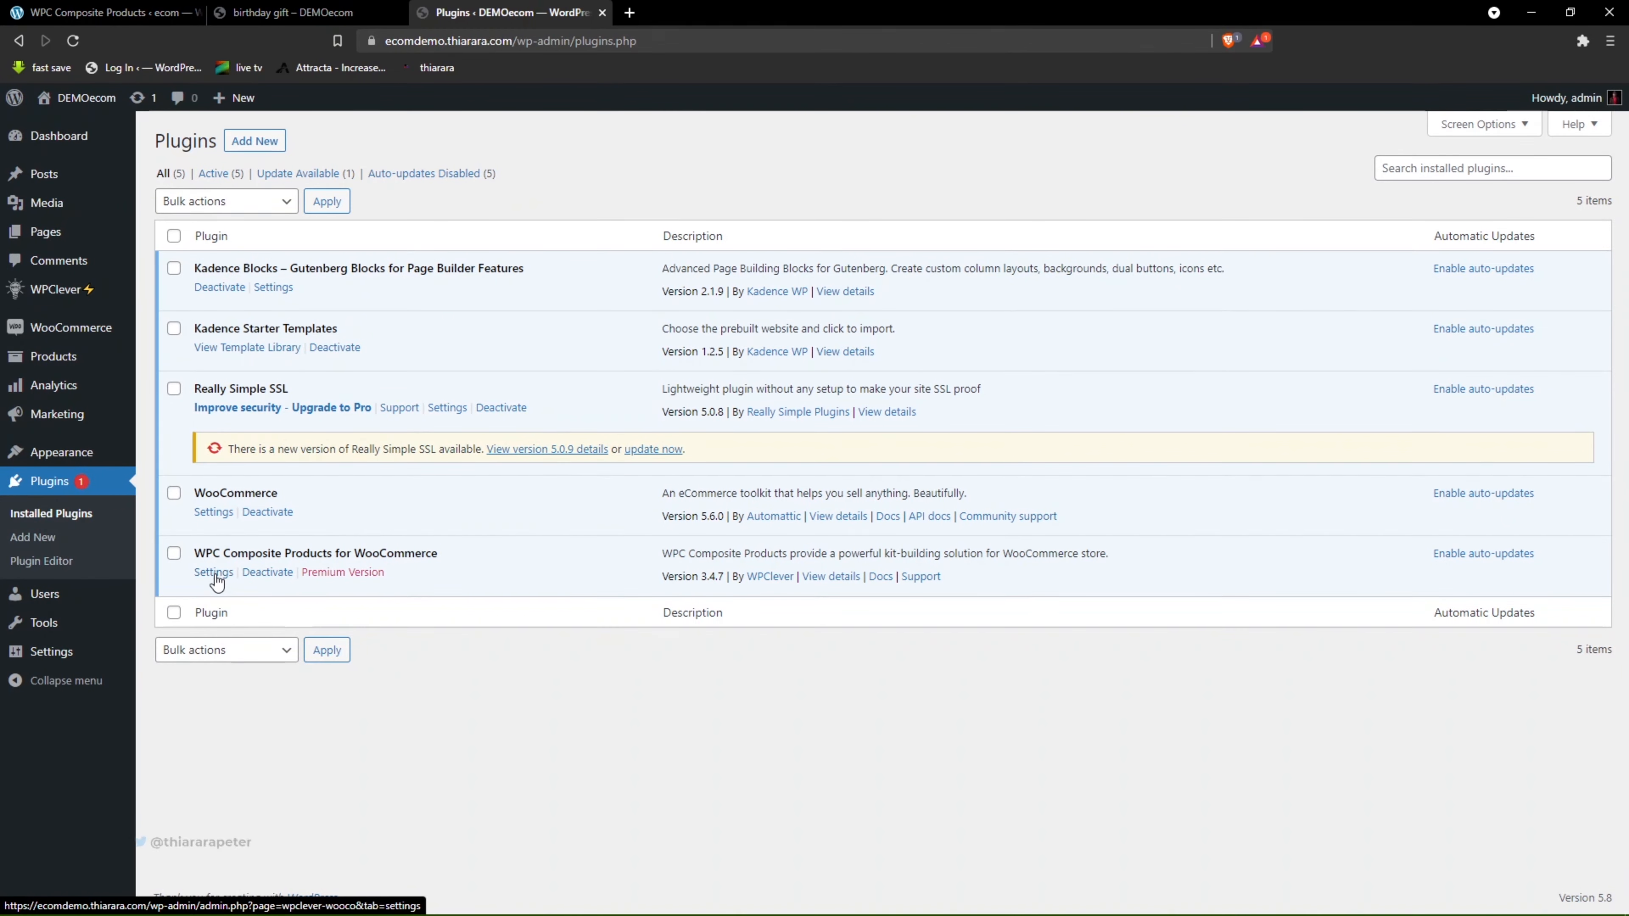
left_click(215, 575)
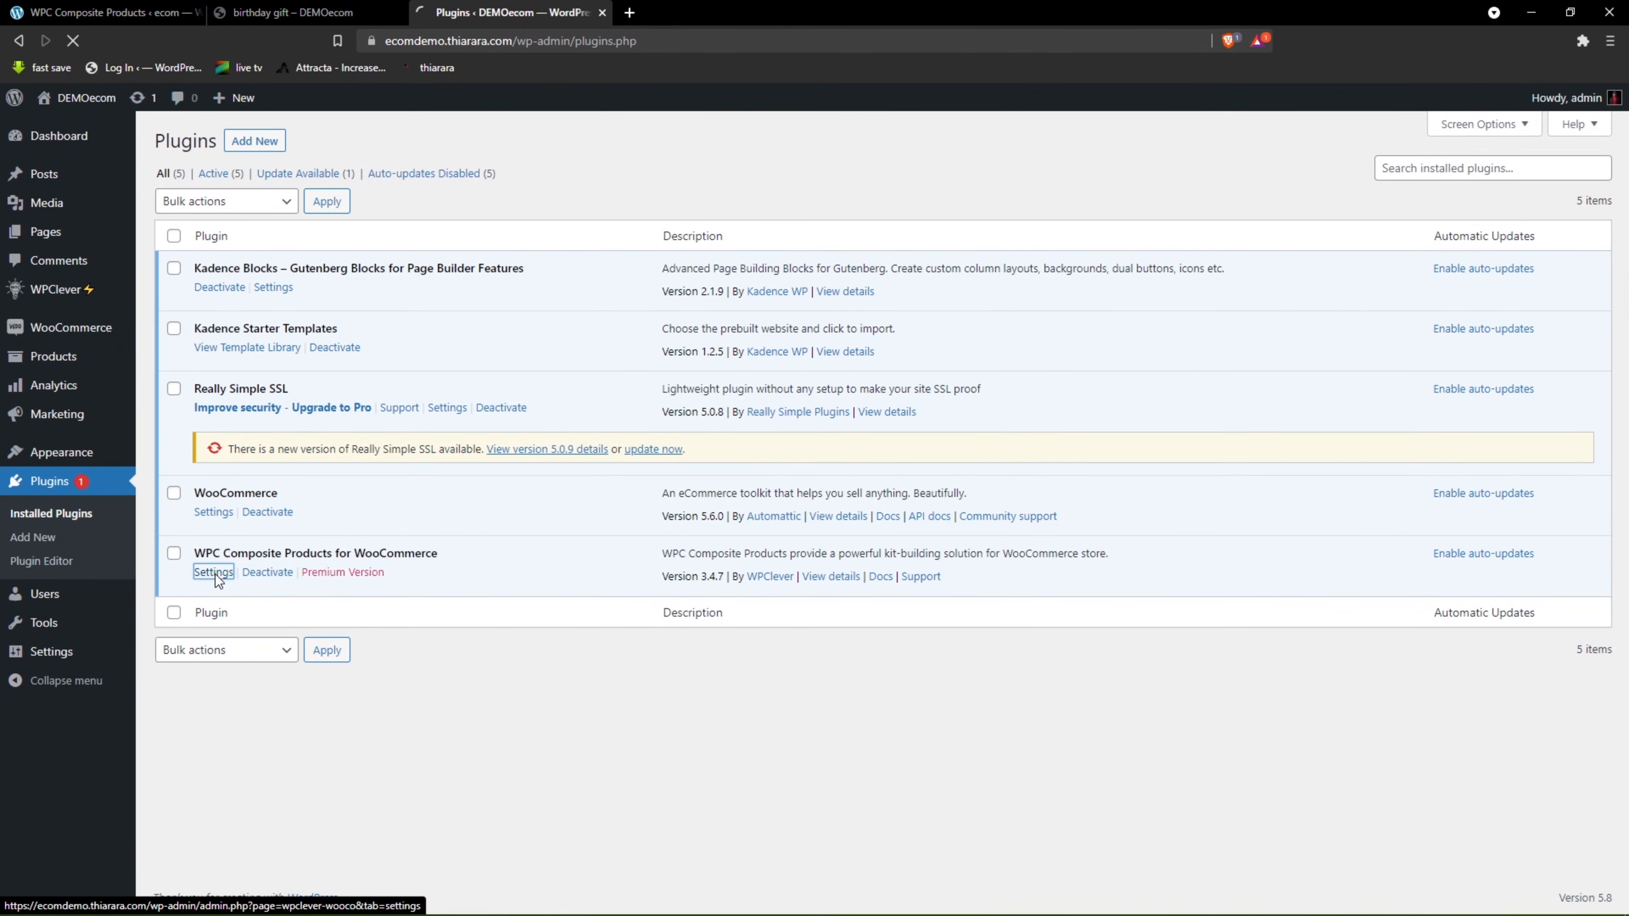
Check the selector interface setting on DEMOecom against the mug and T-shirt selectors on the birthday gift page.
scroll(385, 520, "down", 3)
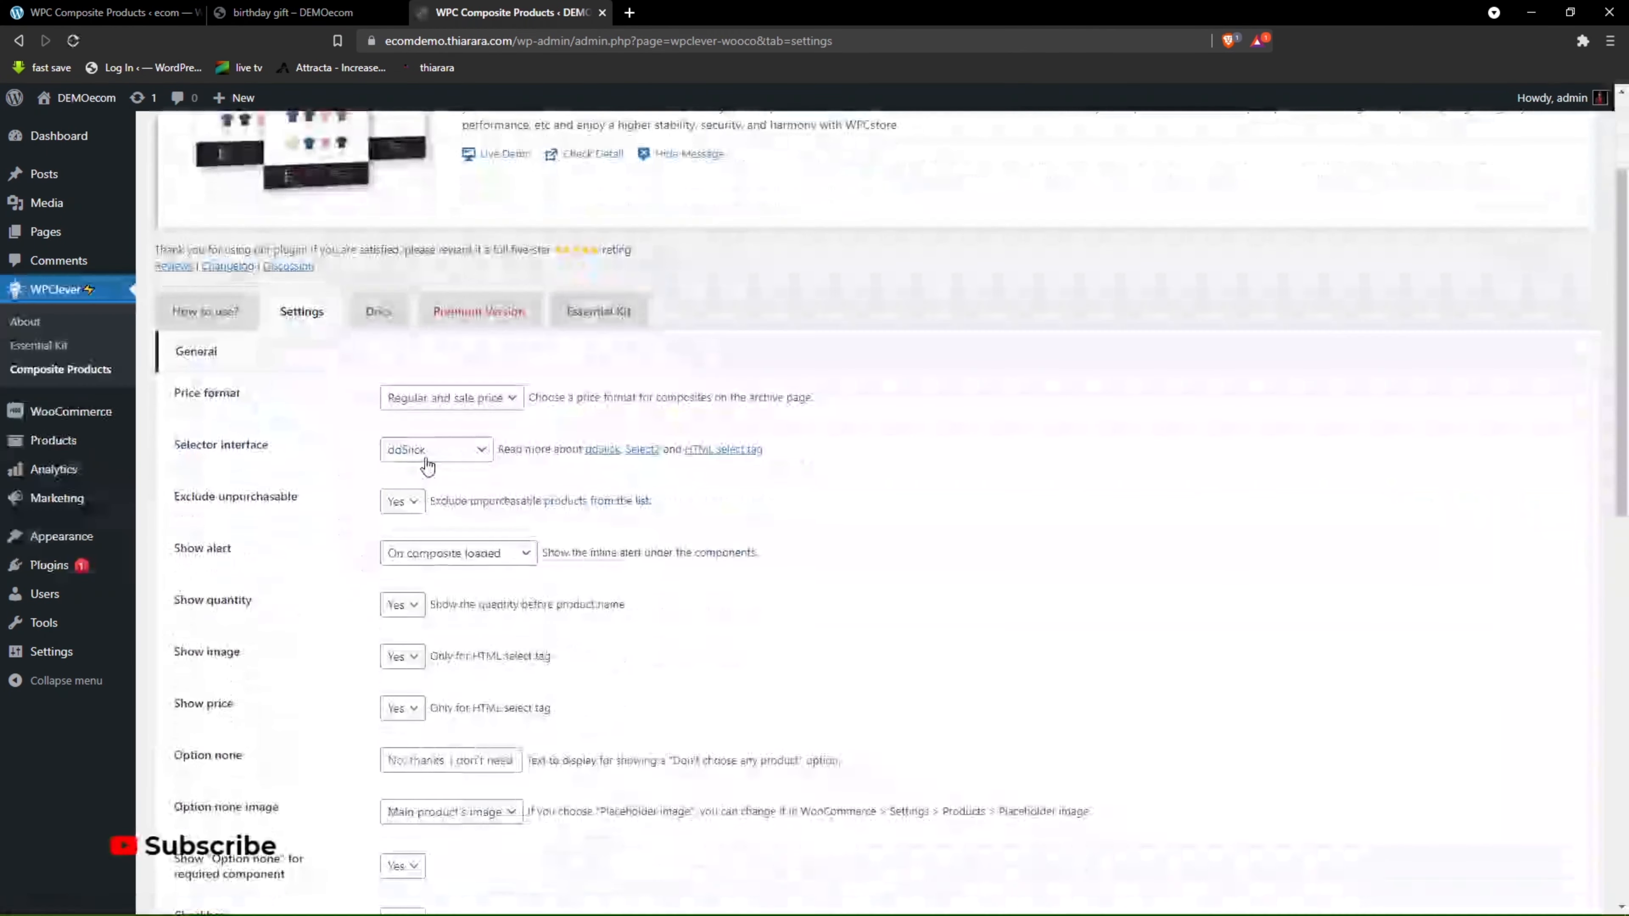
left_click(424, 452)
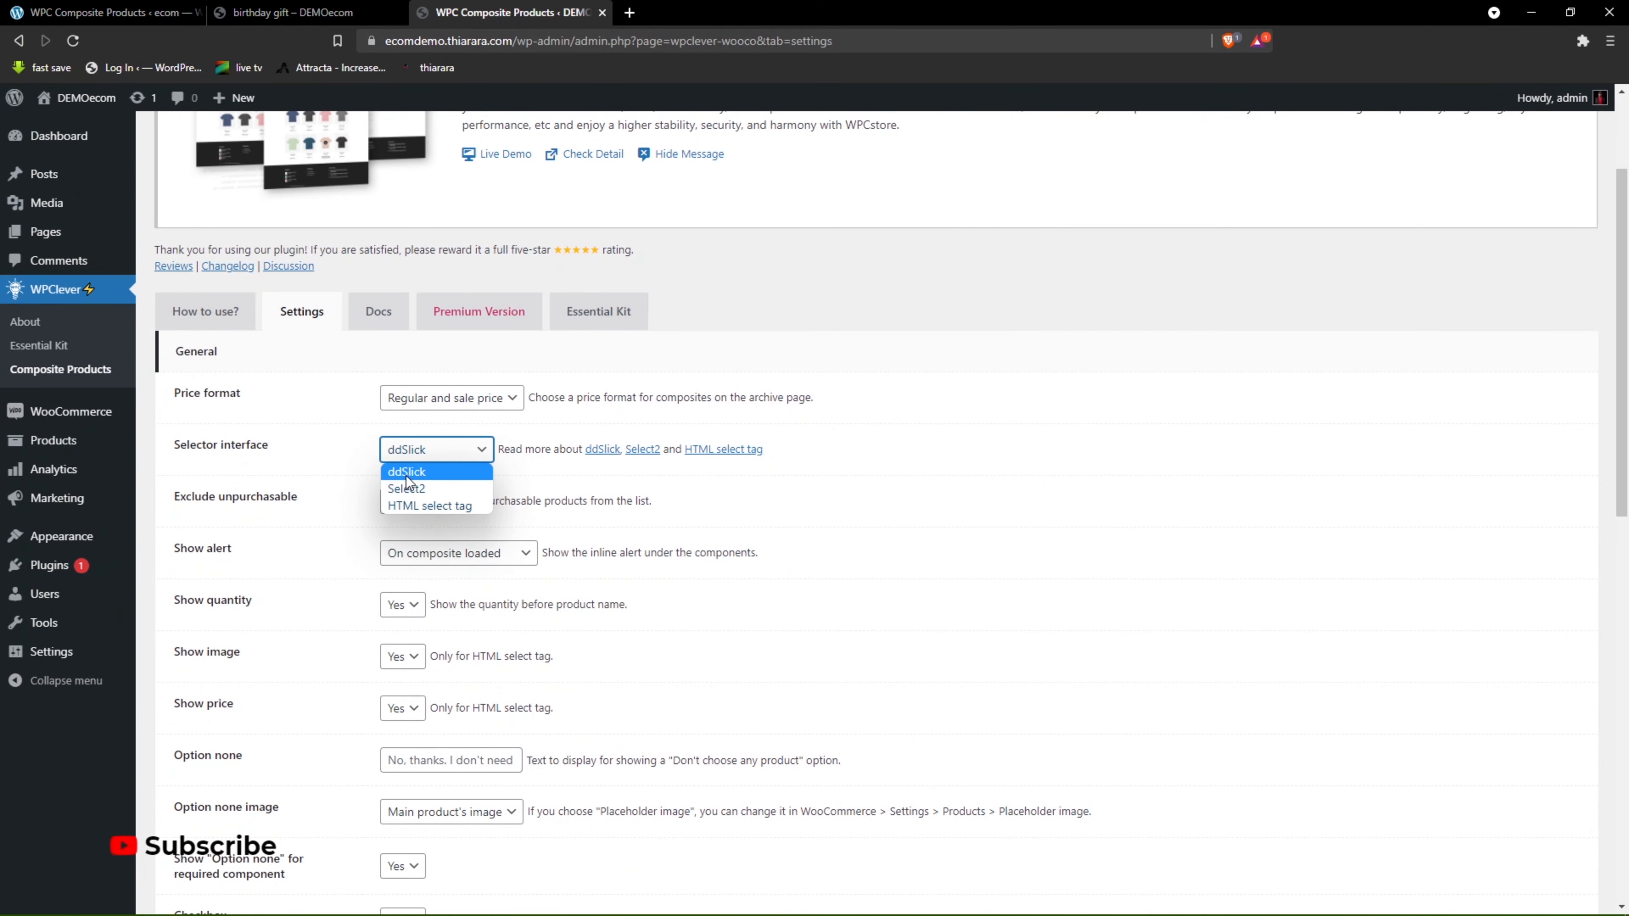
left_click(298, 13)
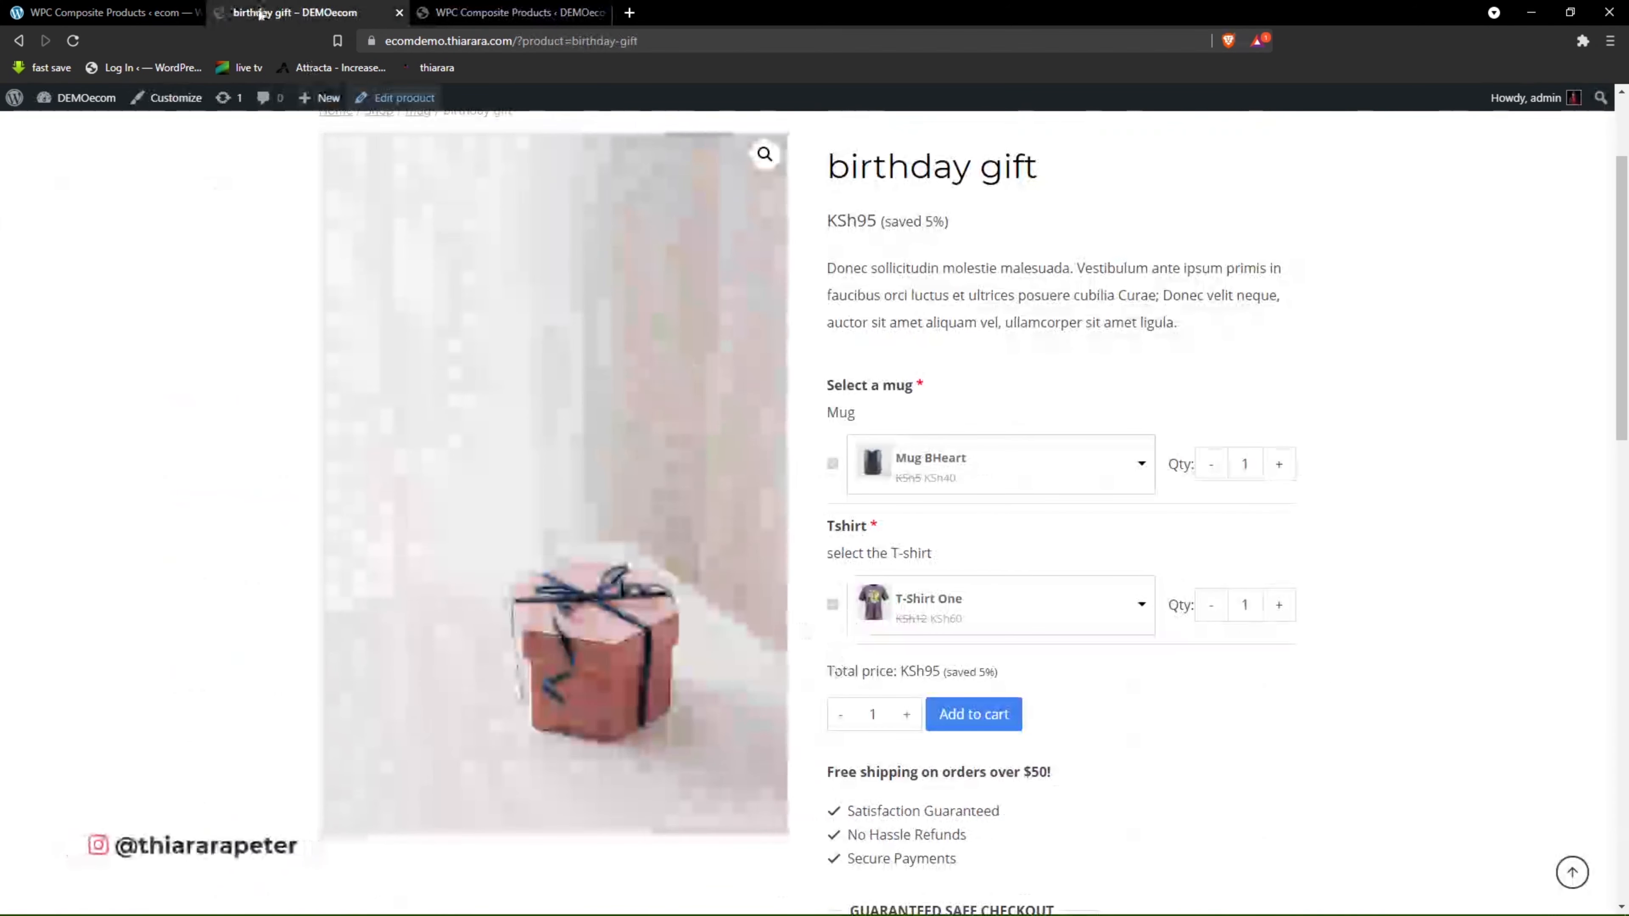
left_click(504, 14)
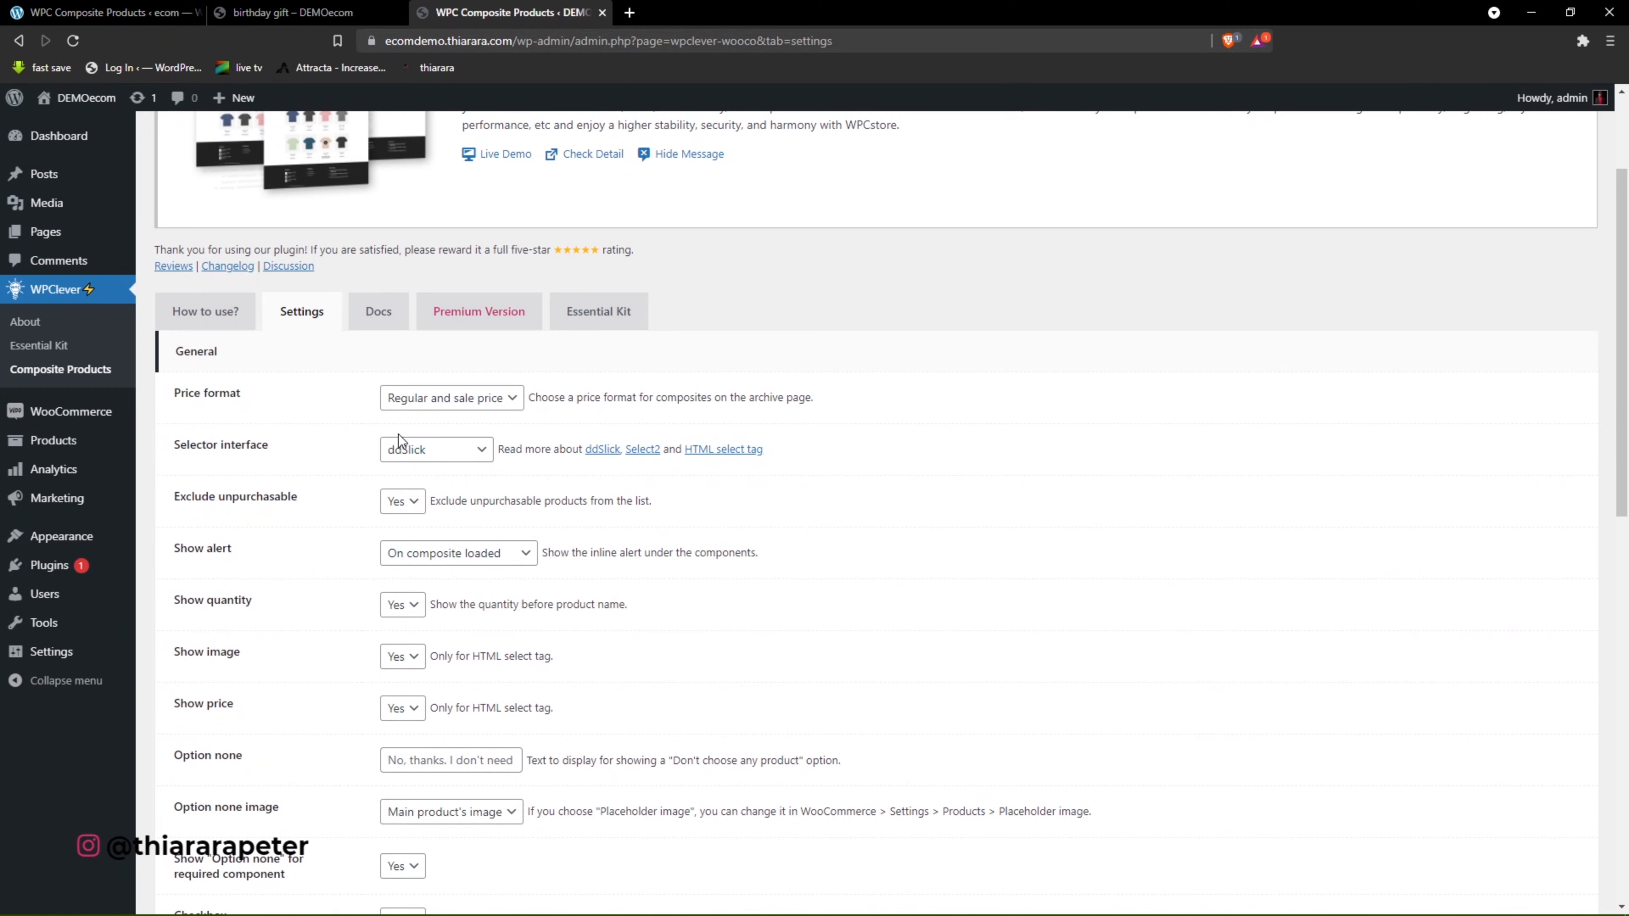
Set the selector interface to Select2 in the DEMOecom composite settings and save the changes.
left_click(399, 448)
left_click(405, 490)
scroll(351, 596, "down", 9)
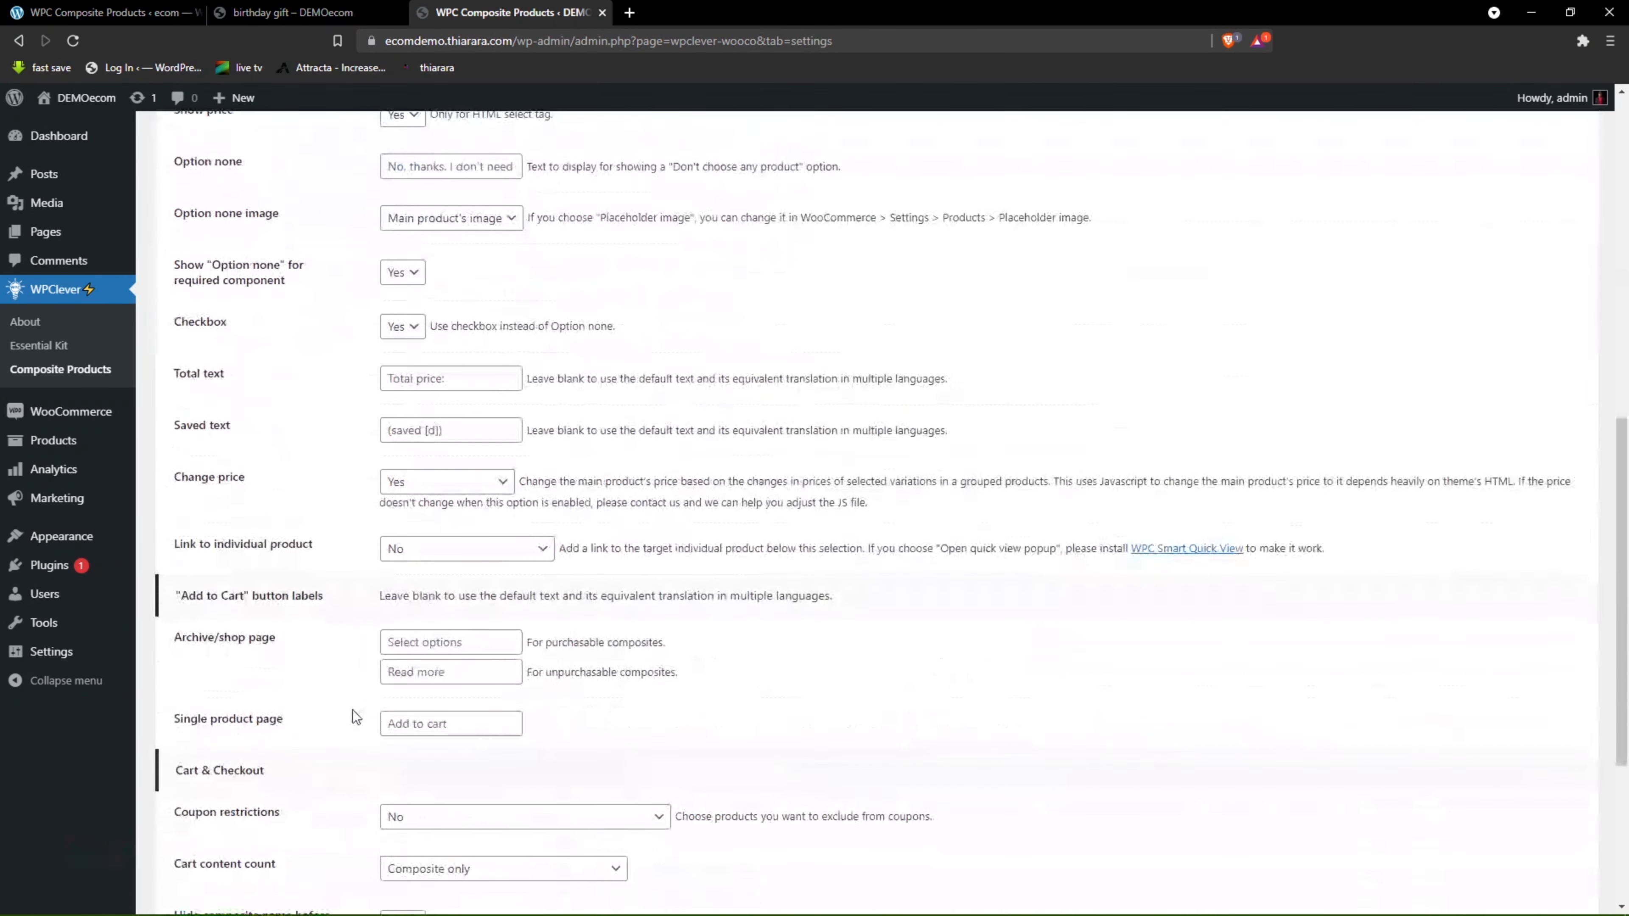
scroll(353, 710, "down", 5)
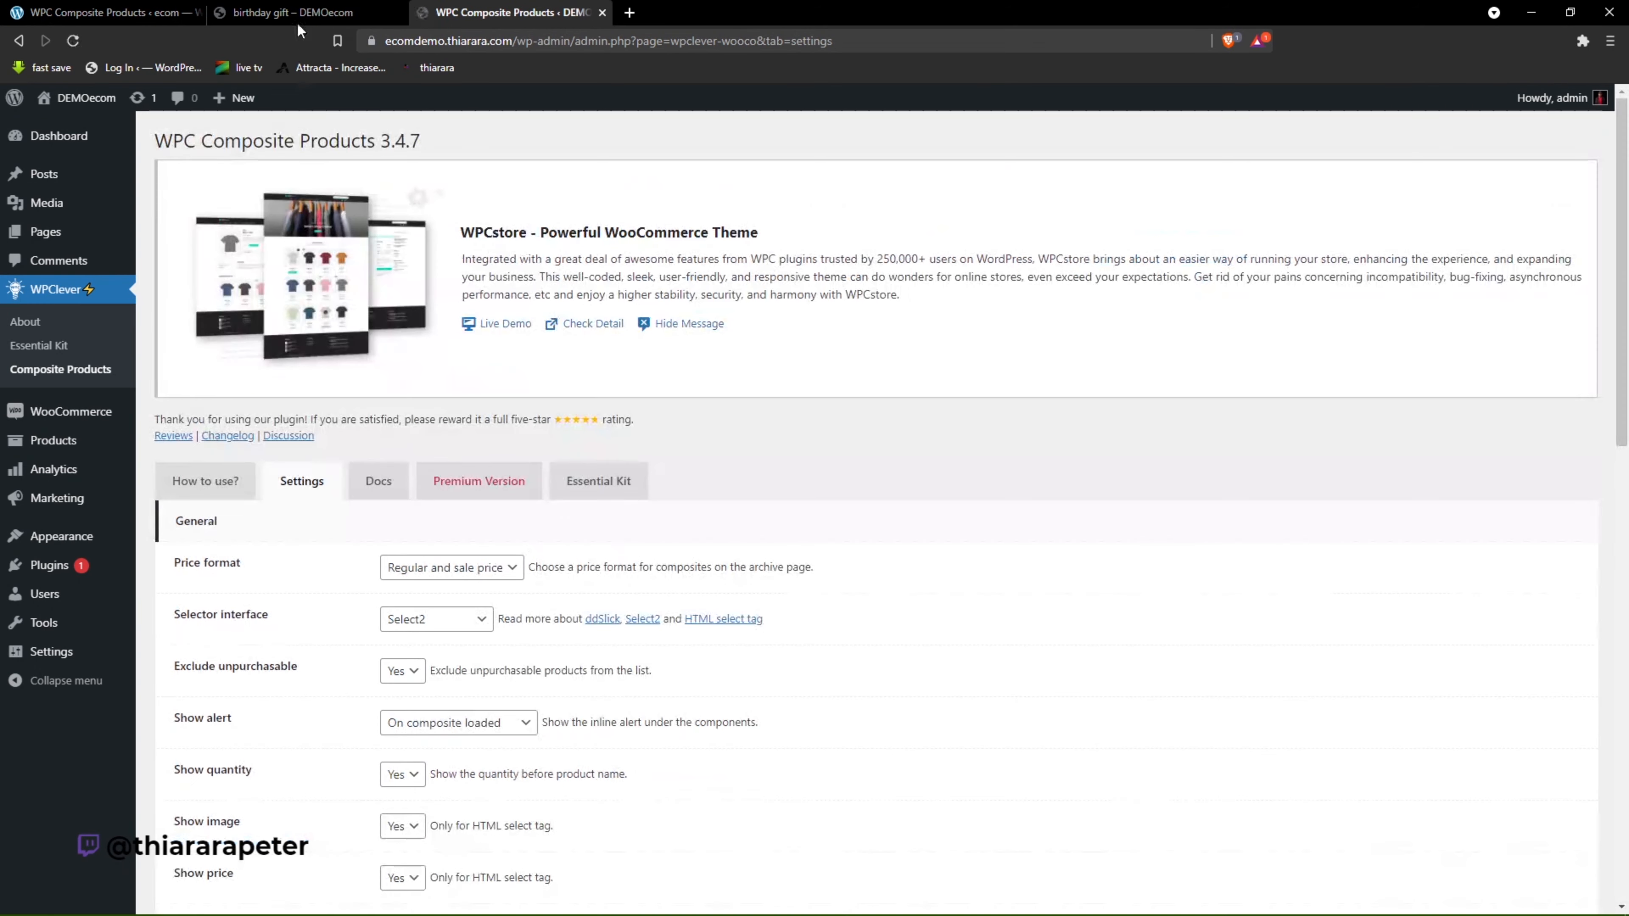
Reload the birthday gift page and examine how the mug selector looks with the Select2 interface.
left_click(297, 9)
left_click(73, 41)
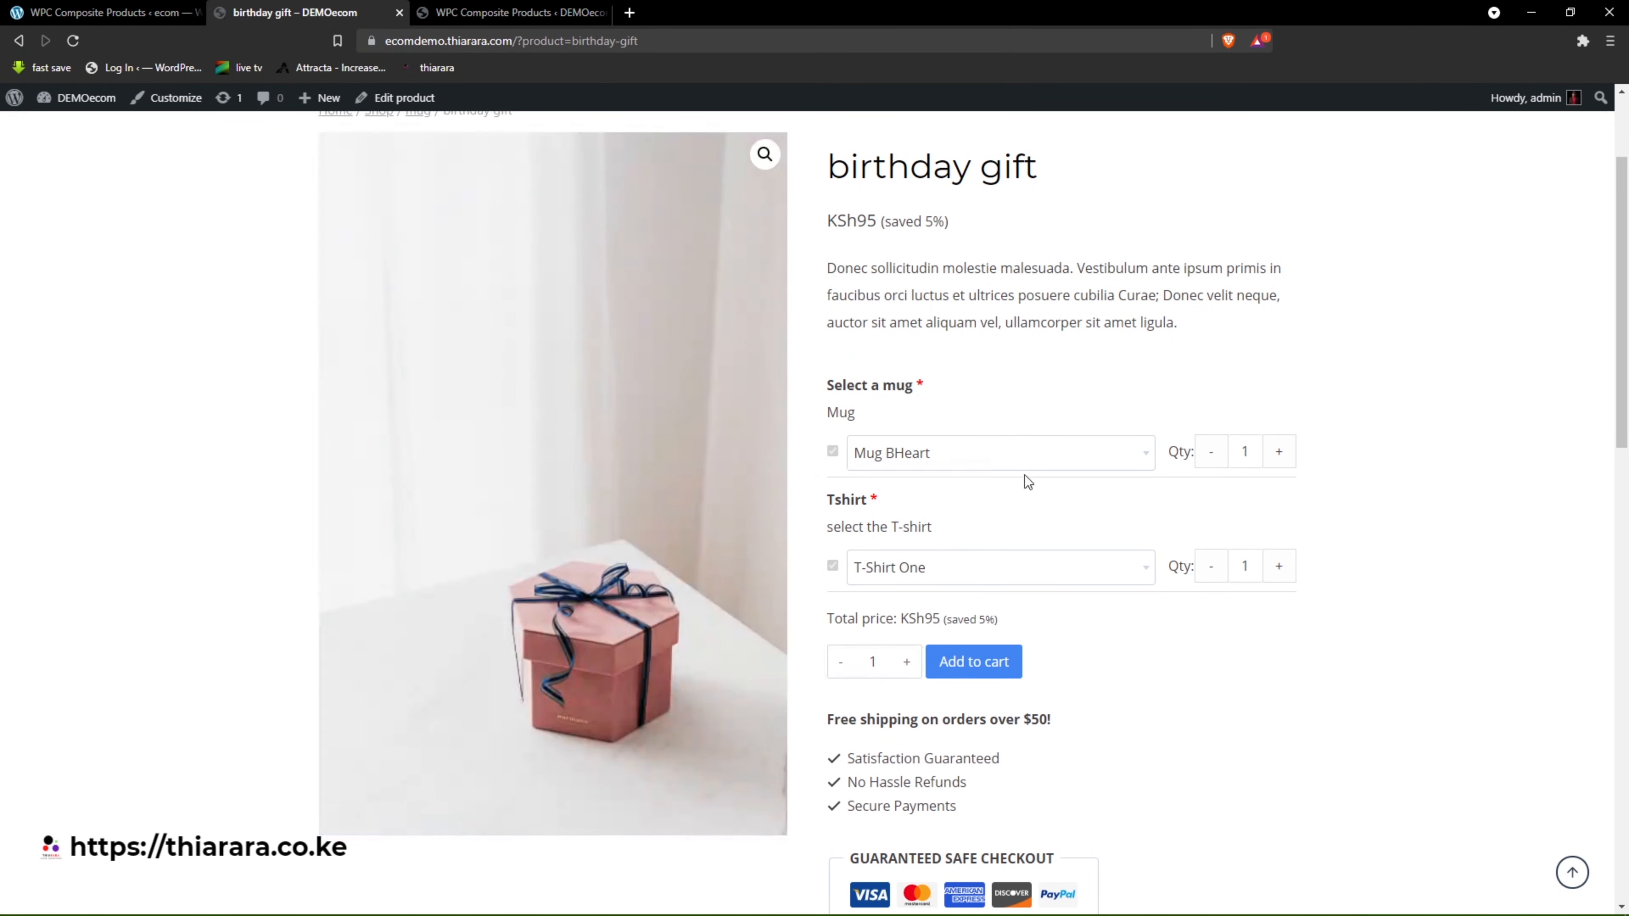
left_click(1065, 464)
left_click(1099, 702)
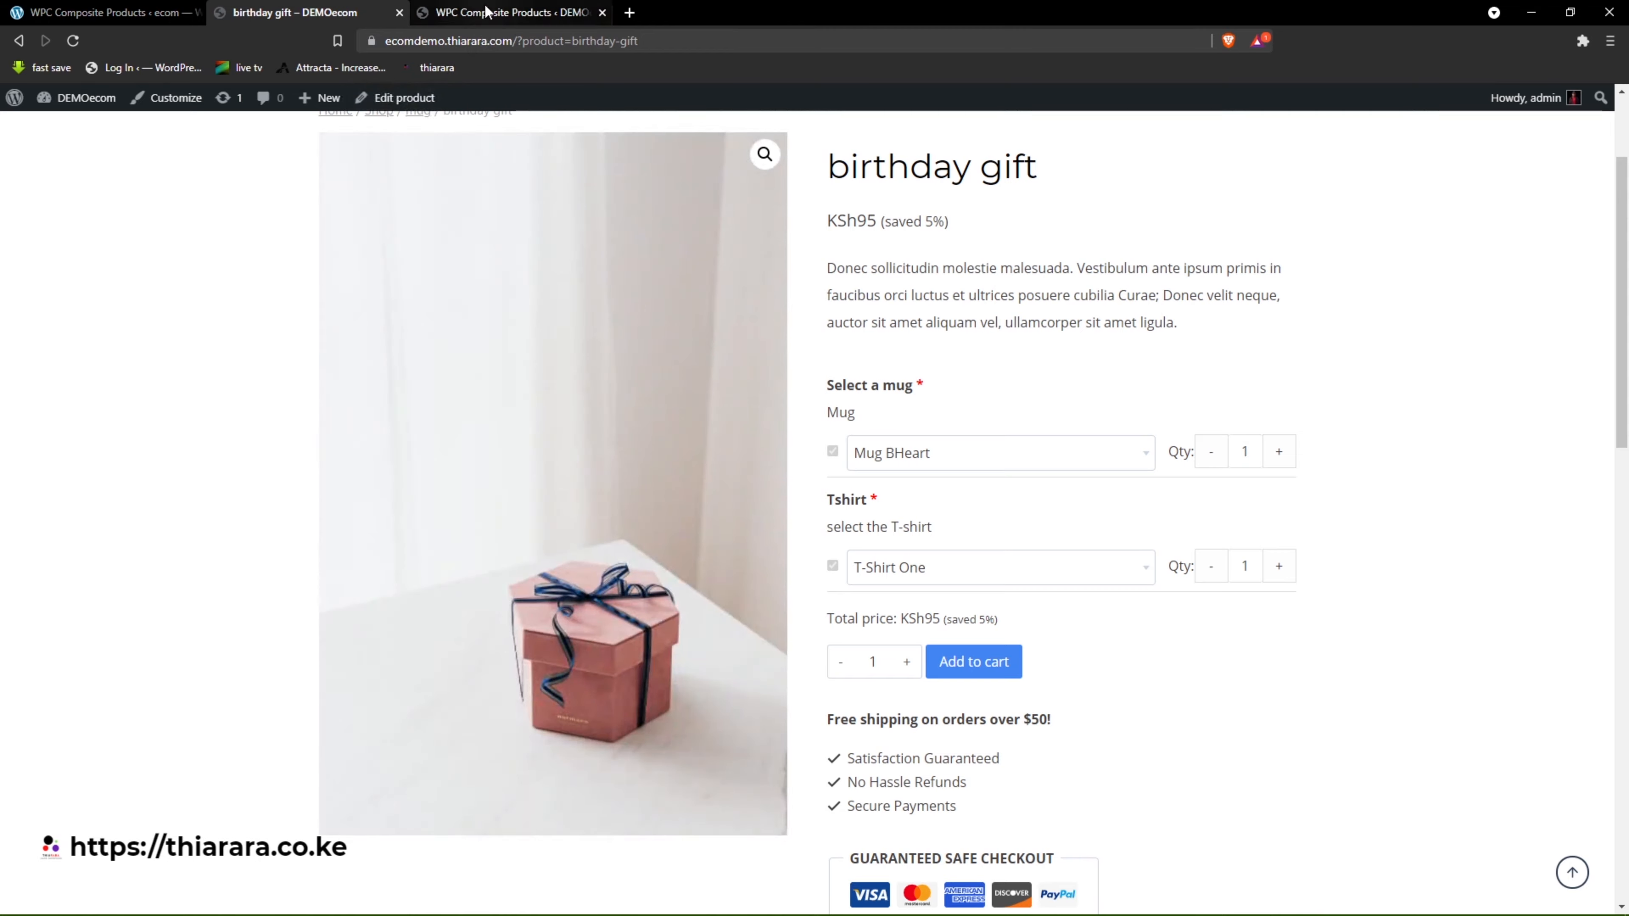
Set the selector interface to HTML select tag in the DEMOecom composite settings and save the changes.
left_click(507, 13)
left_click(439, 620)
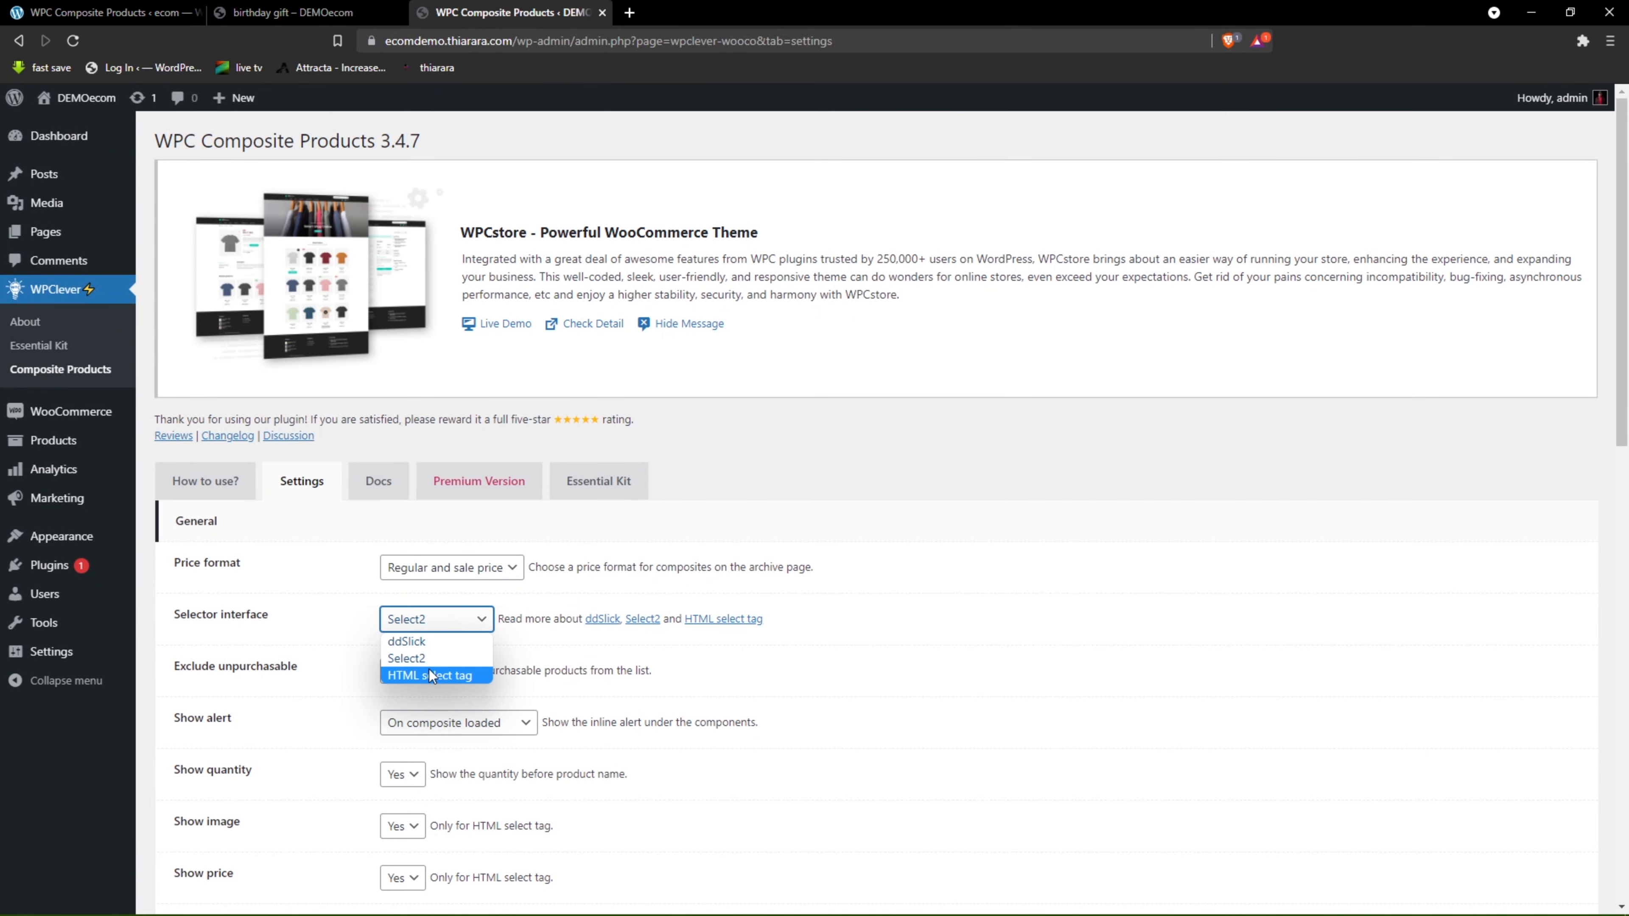
left_click(428, 673)
scroll(428, 672, "down", 10)
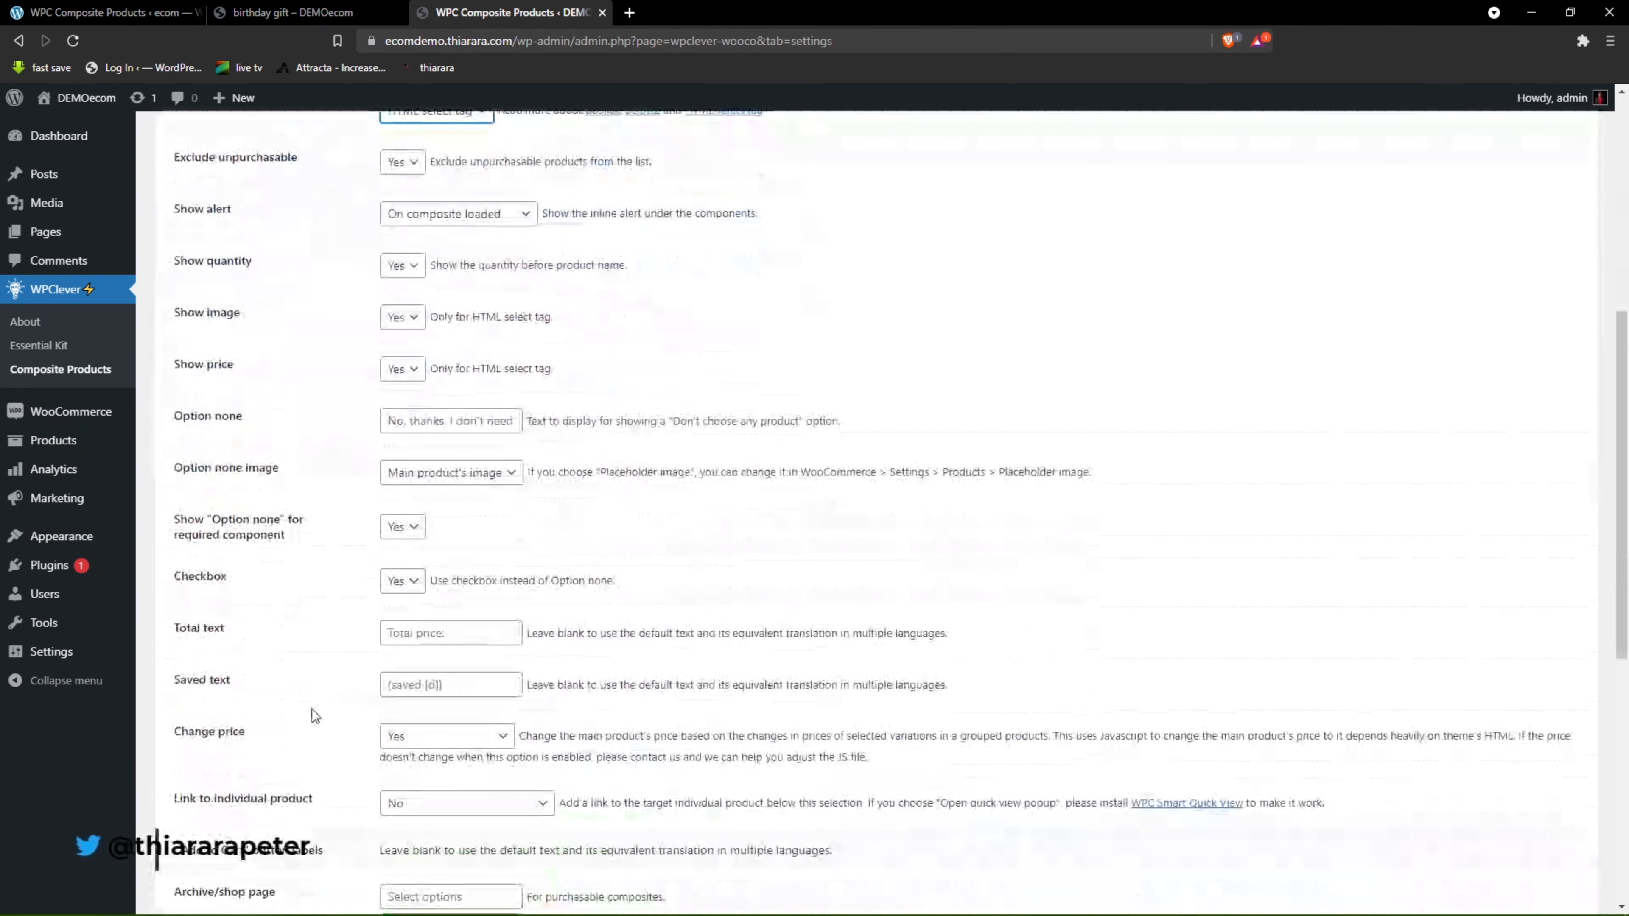
scroll(224, 812, "down", 6)
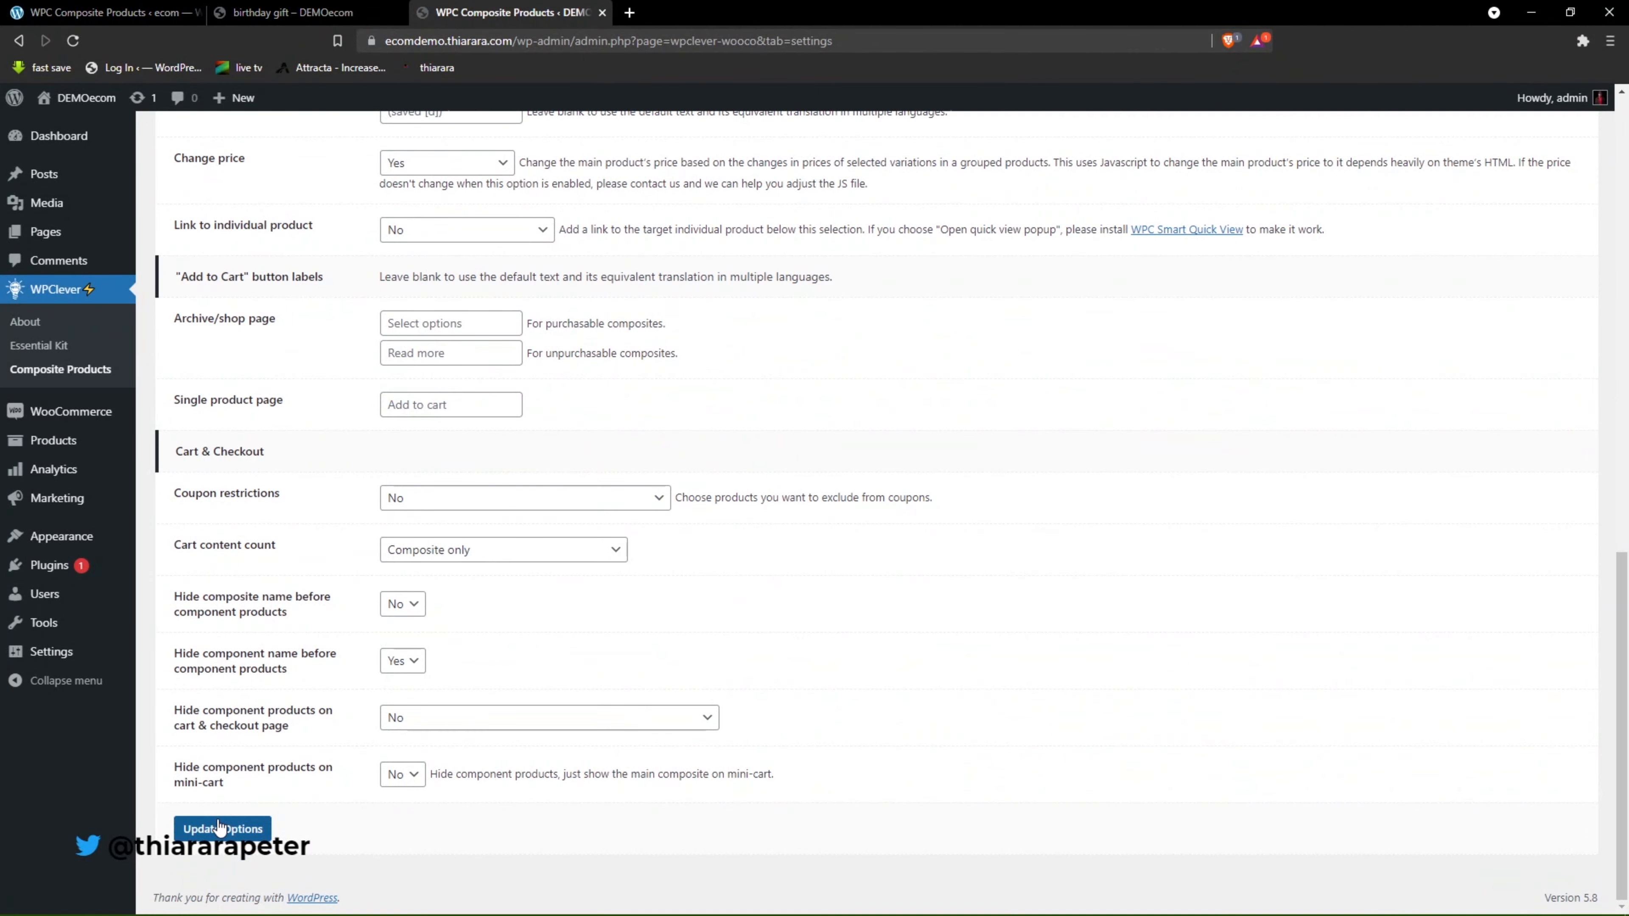
left_click(219, 828)
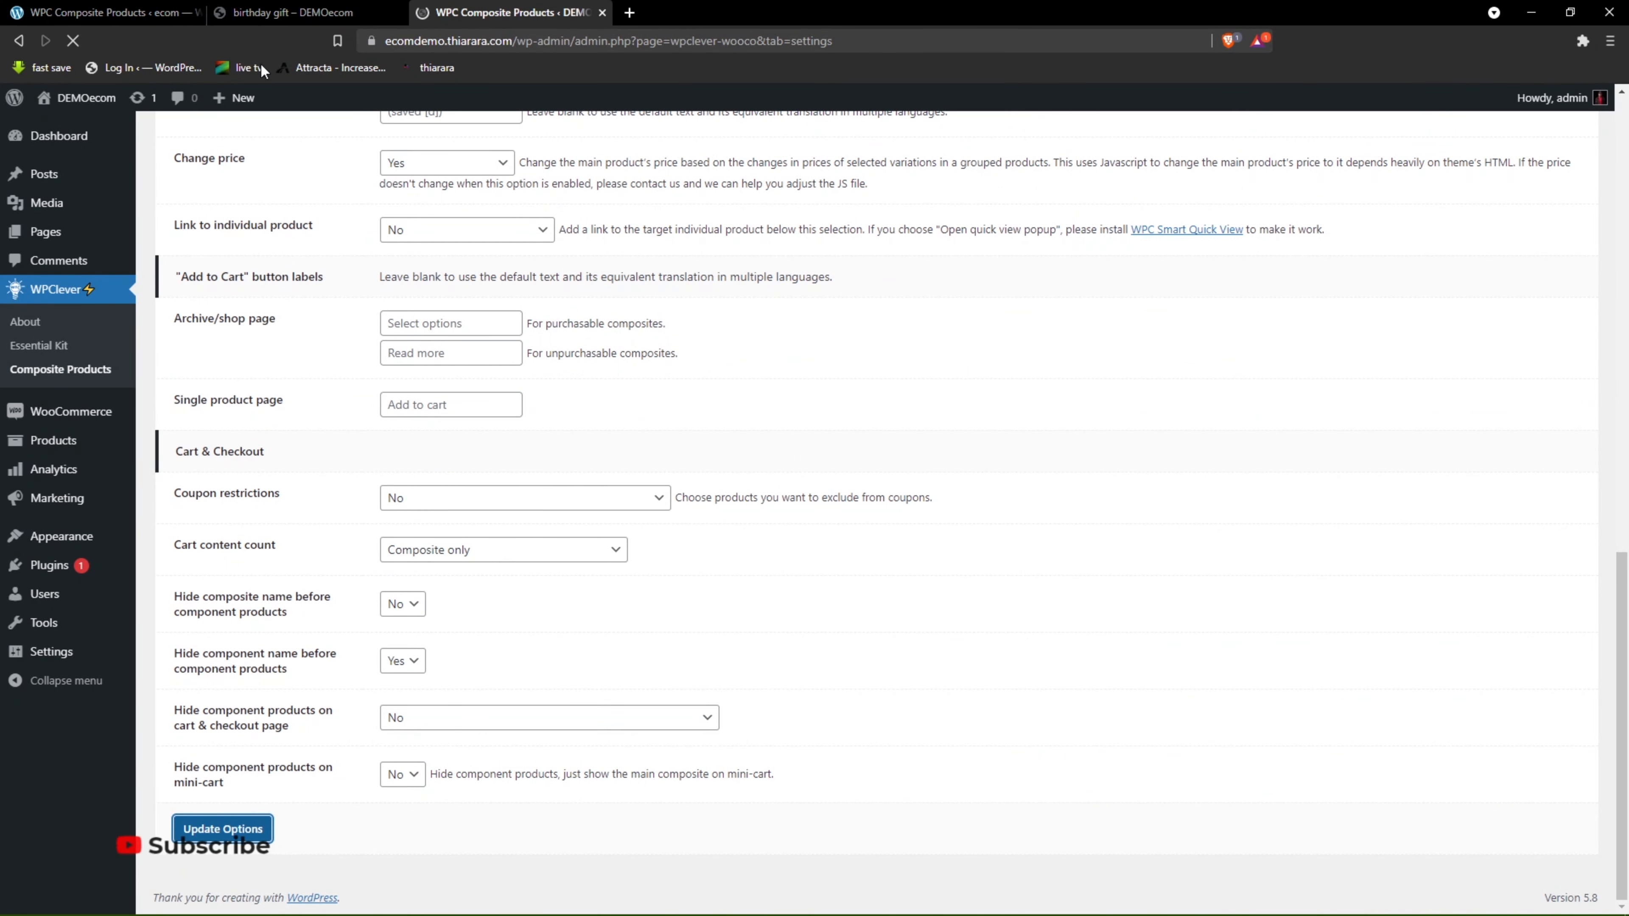
Reload the birthday gift page and examine the mug selector's options with the HTML select tag interface.
left_click(299, 8)
left_click(74, 41)
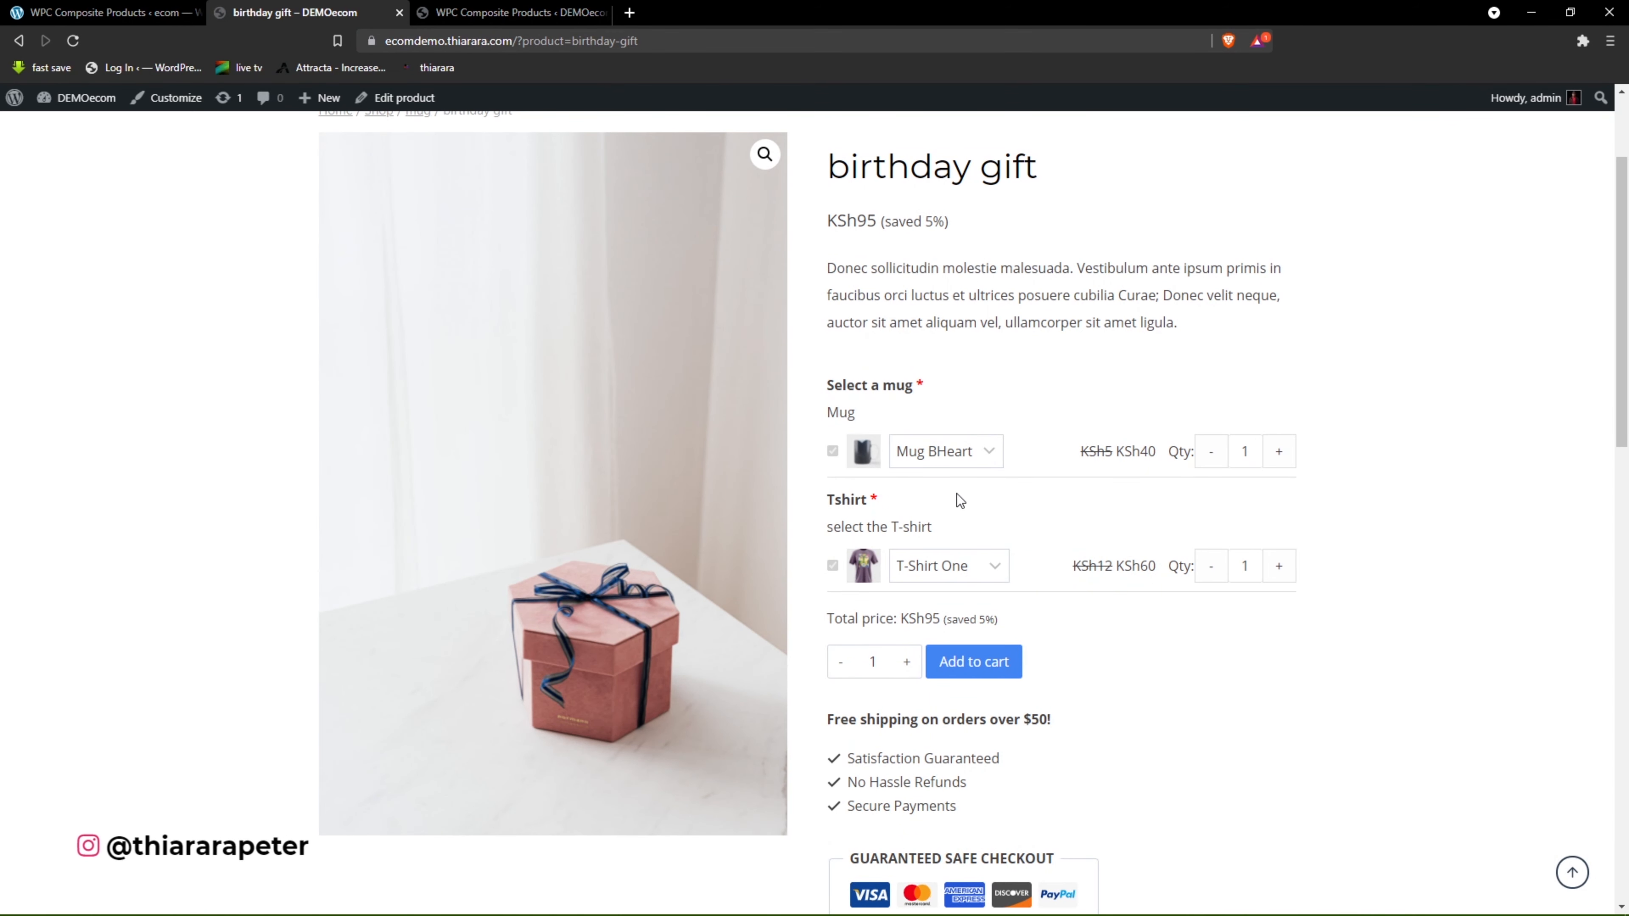
left_click(1002, 454)
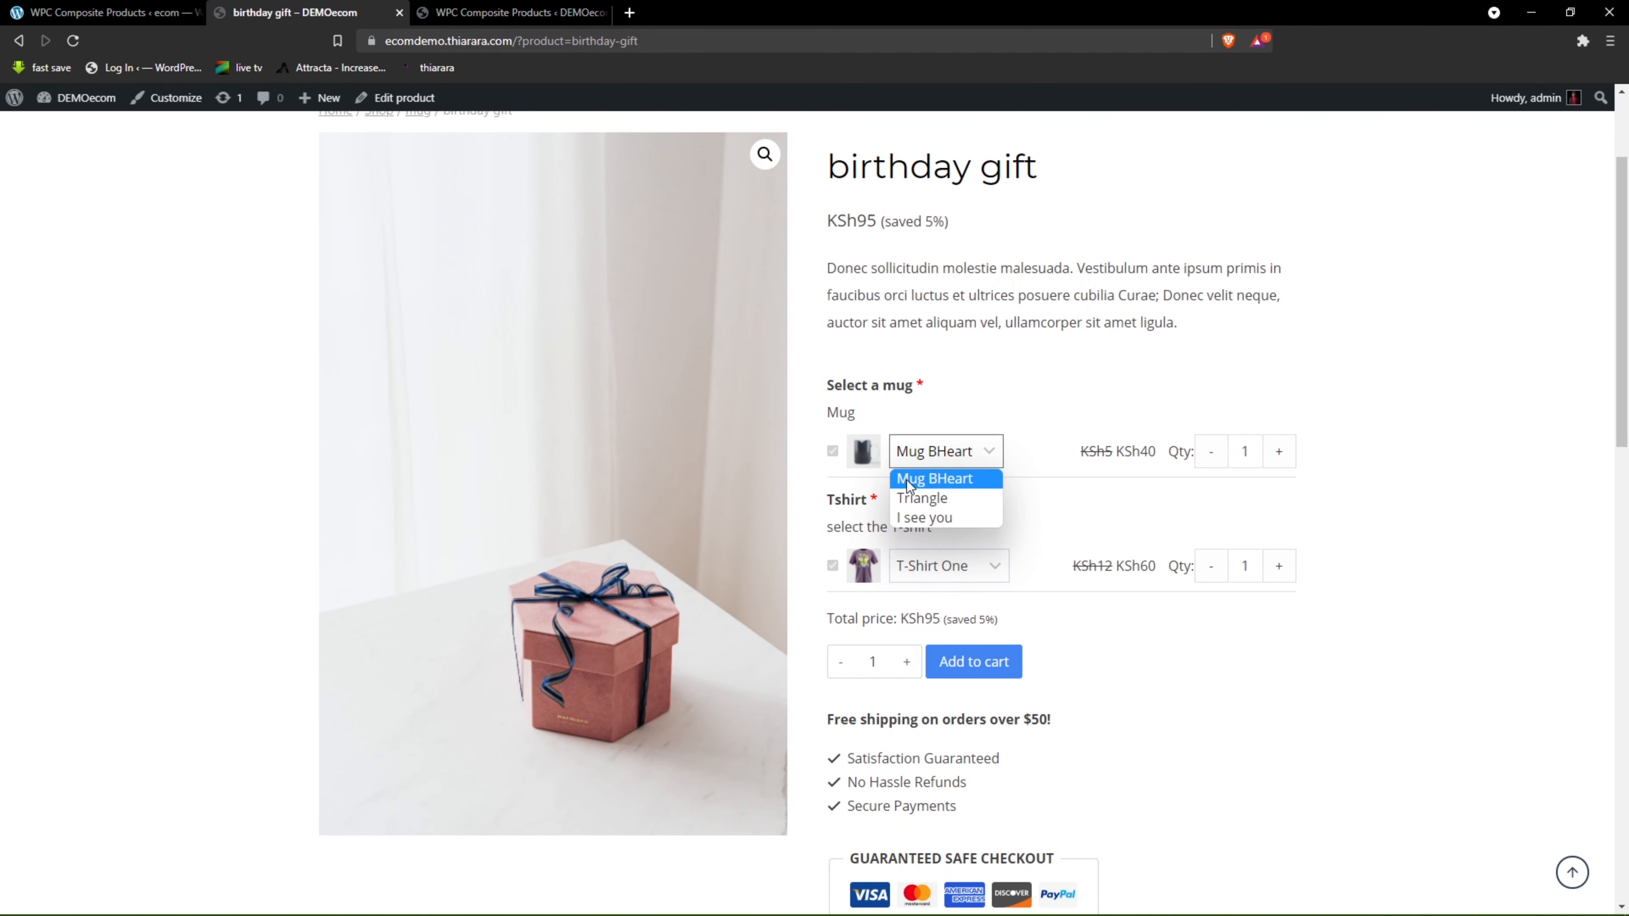
Set the selector interface to ddSlick in the DEMOecom composite settings and save the changes.
left_click(459, 9)
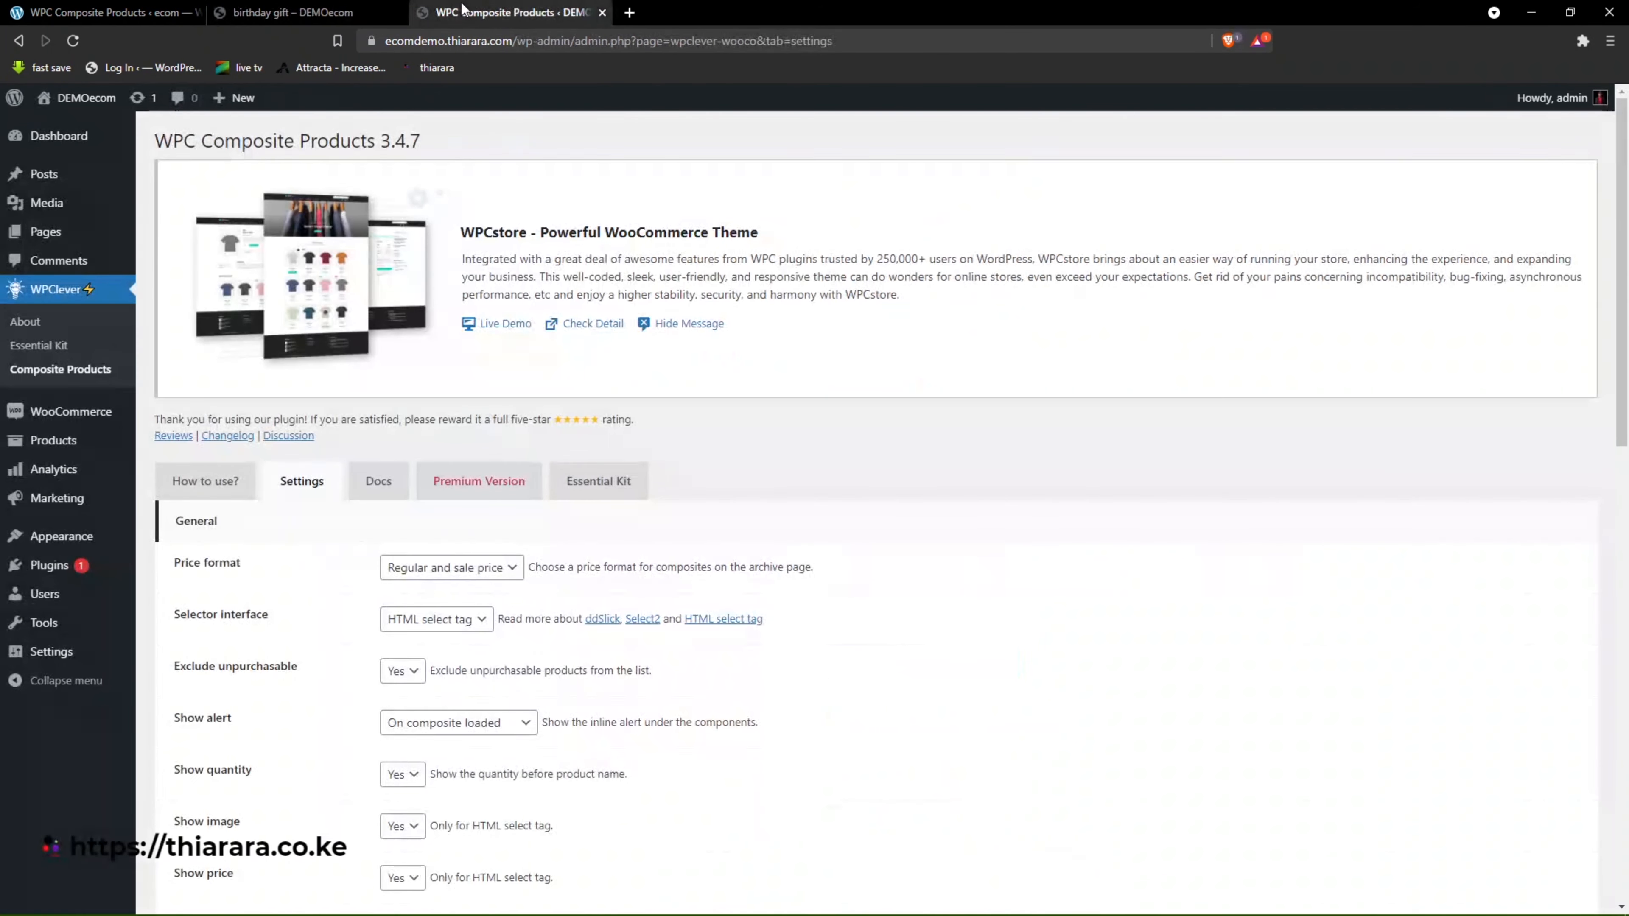
left_click(436, 619)
left_click(436, 642)
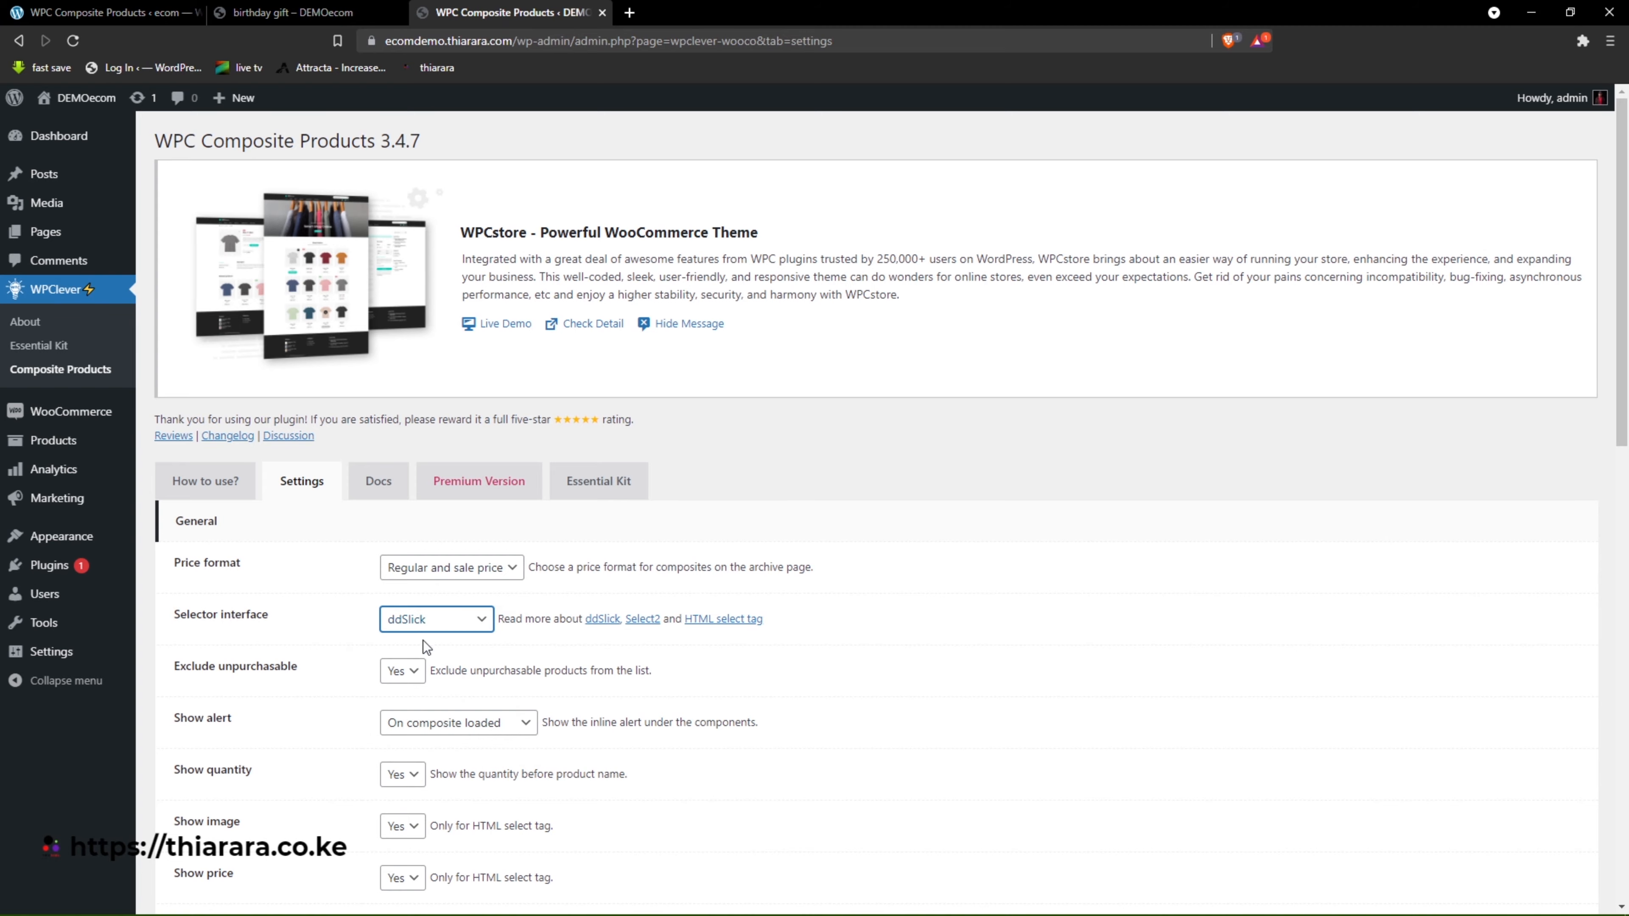
scroll(422, 600, "down", 2)
scroll(422, 600, "down", 1)
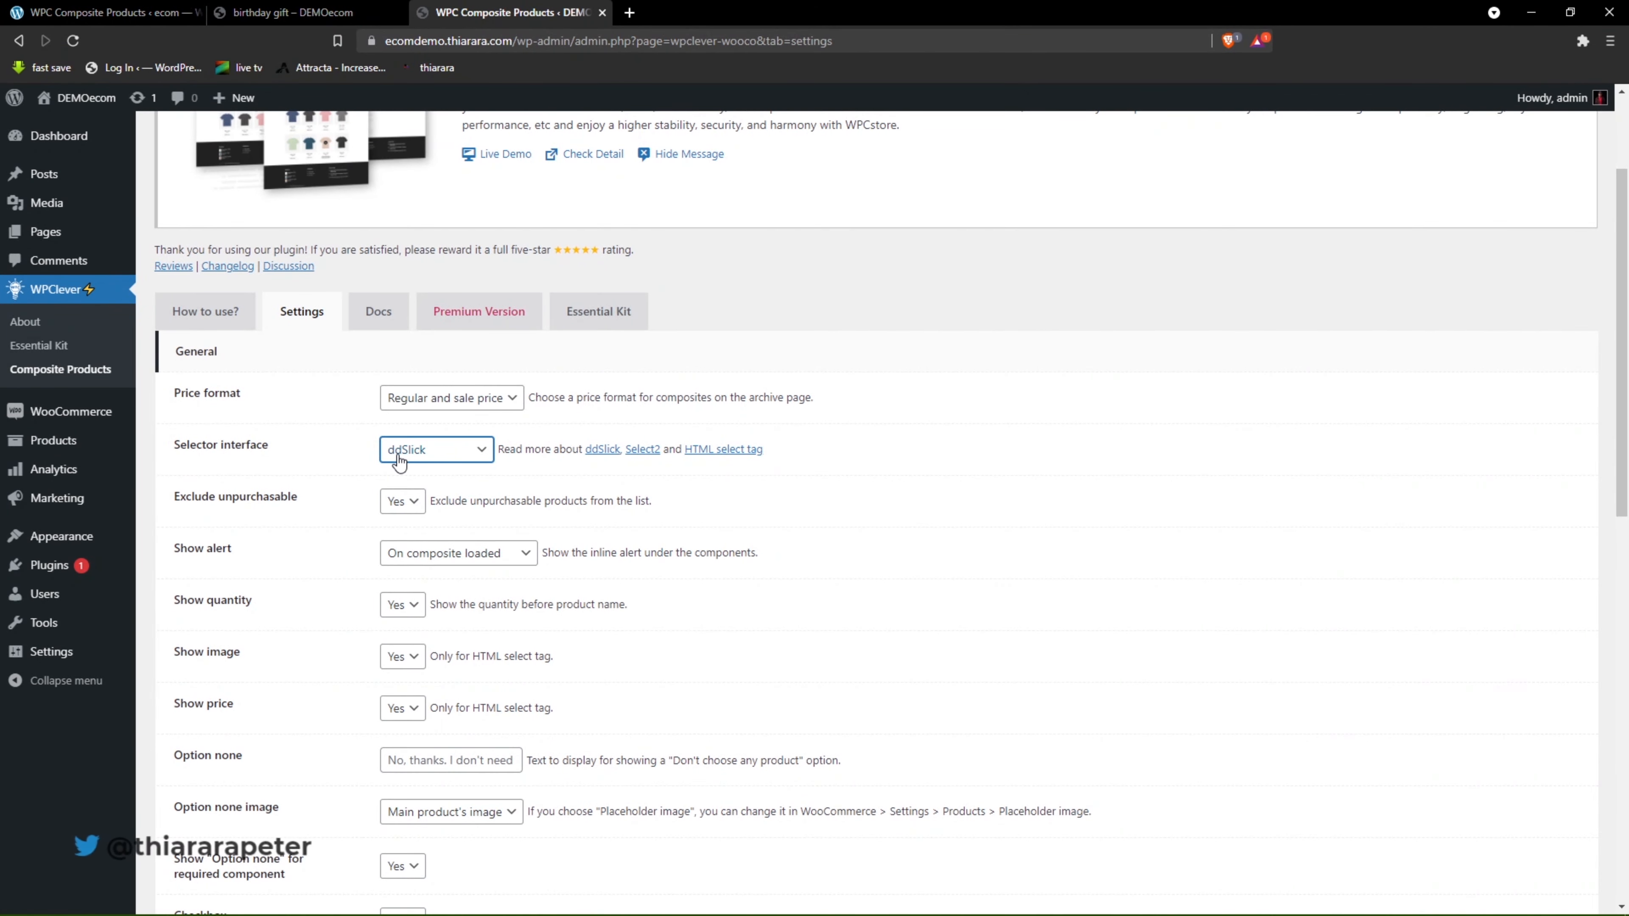
scroll(354, 558, "down", 12)
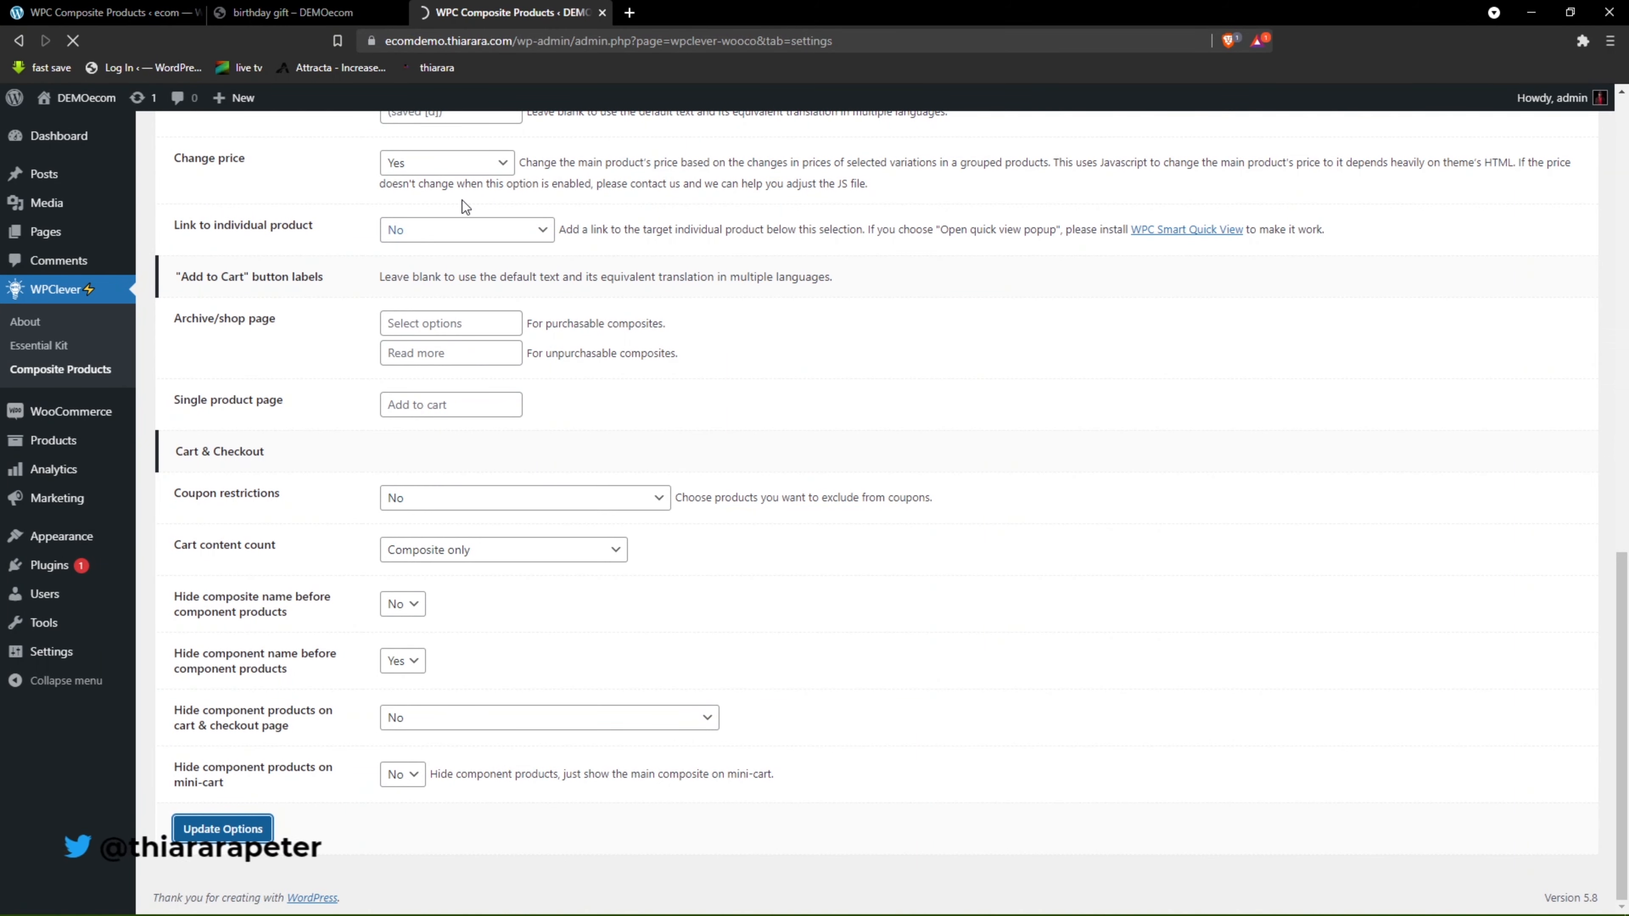
Reload the birthday gift page and examine how the mug selector looks with the ddSlick interface.
left_click(292, 12)
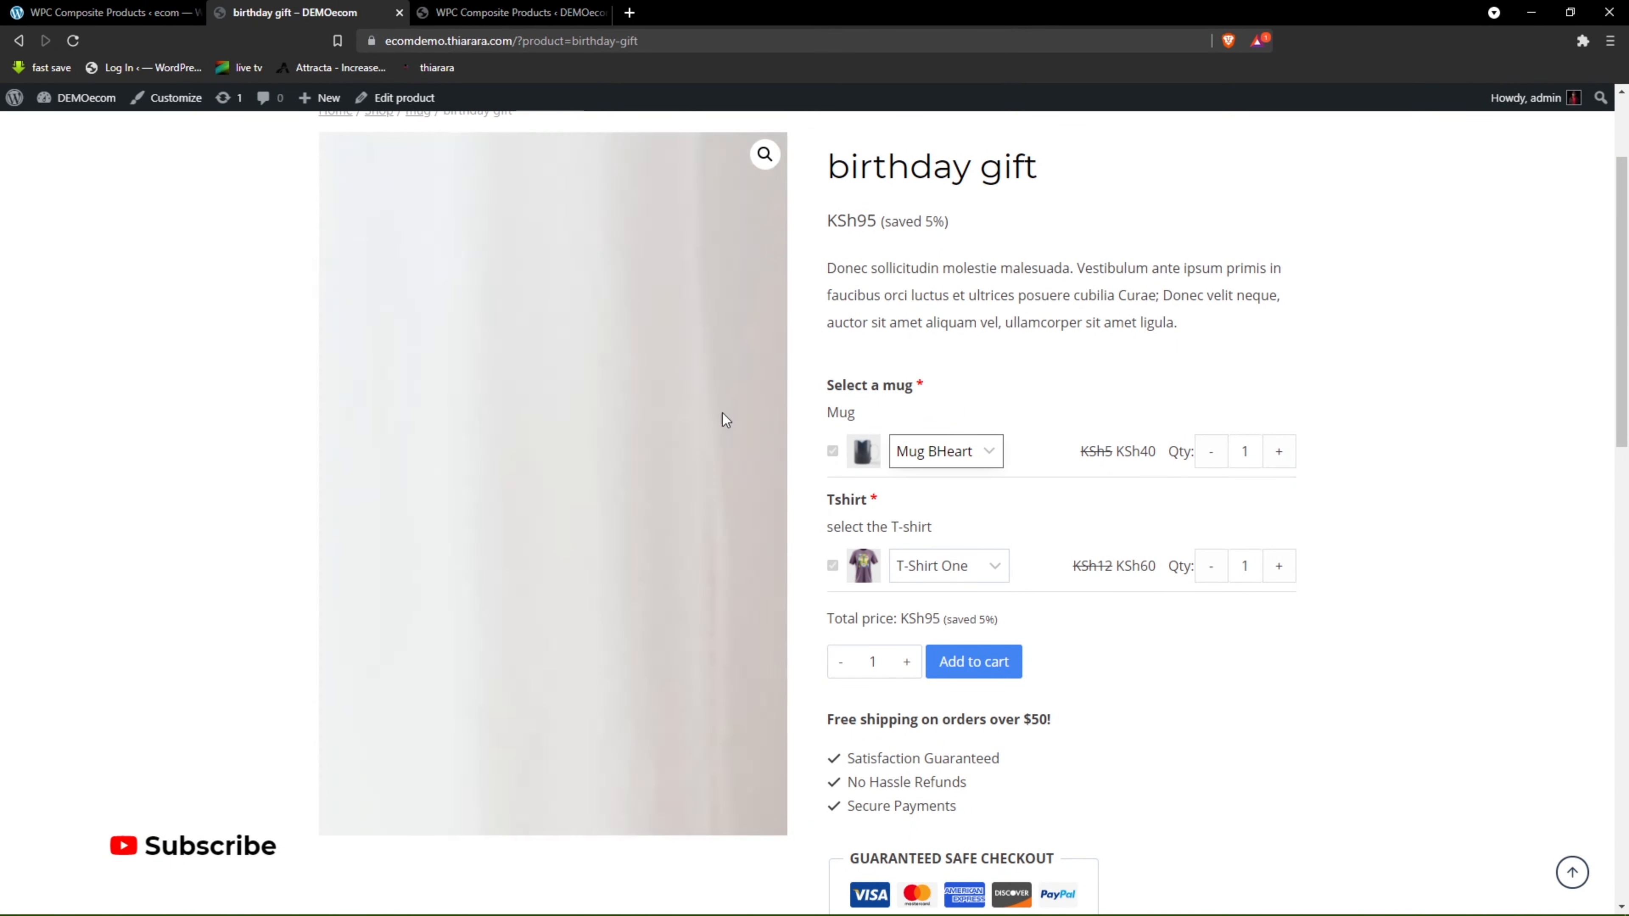
left_click(927, 456)
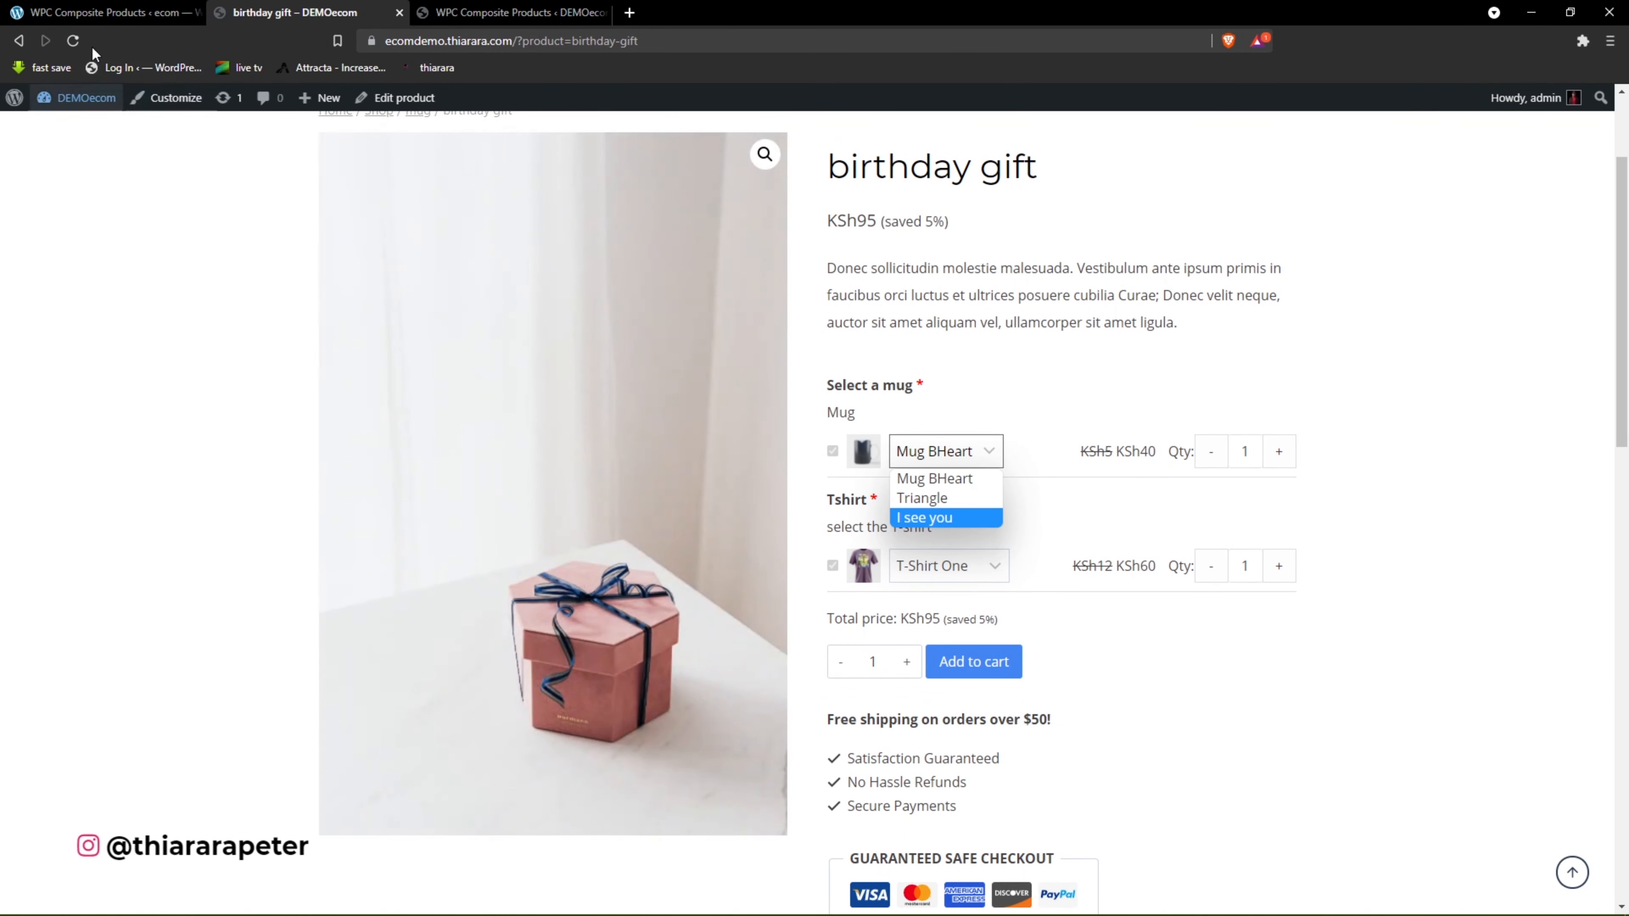
left_click(74, 40)
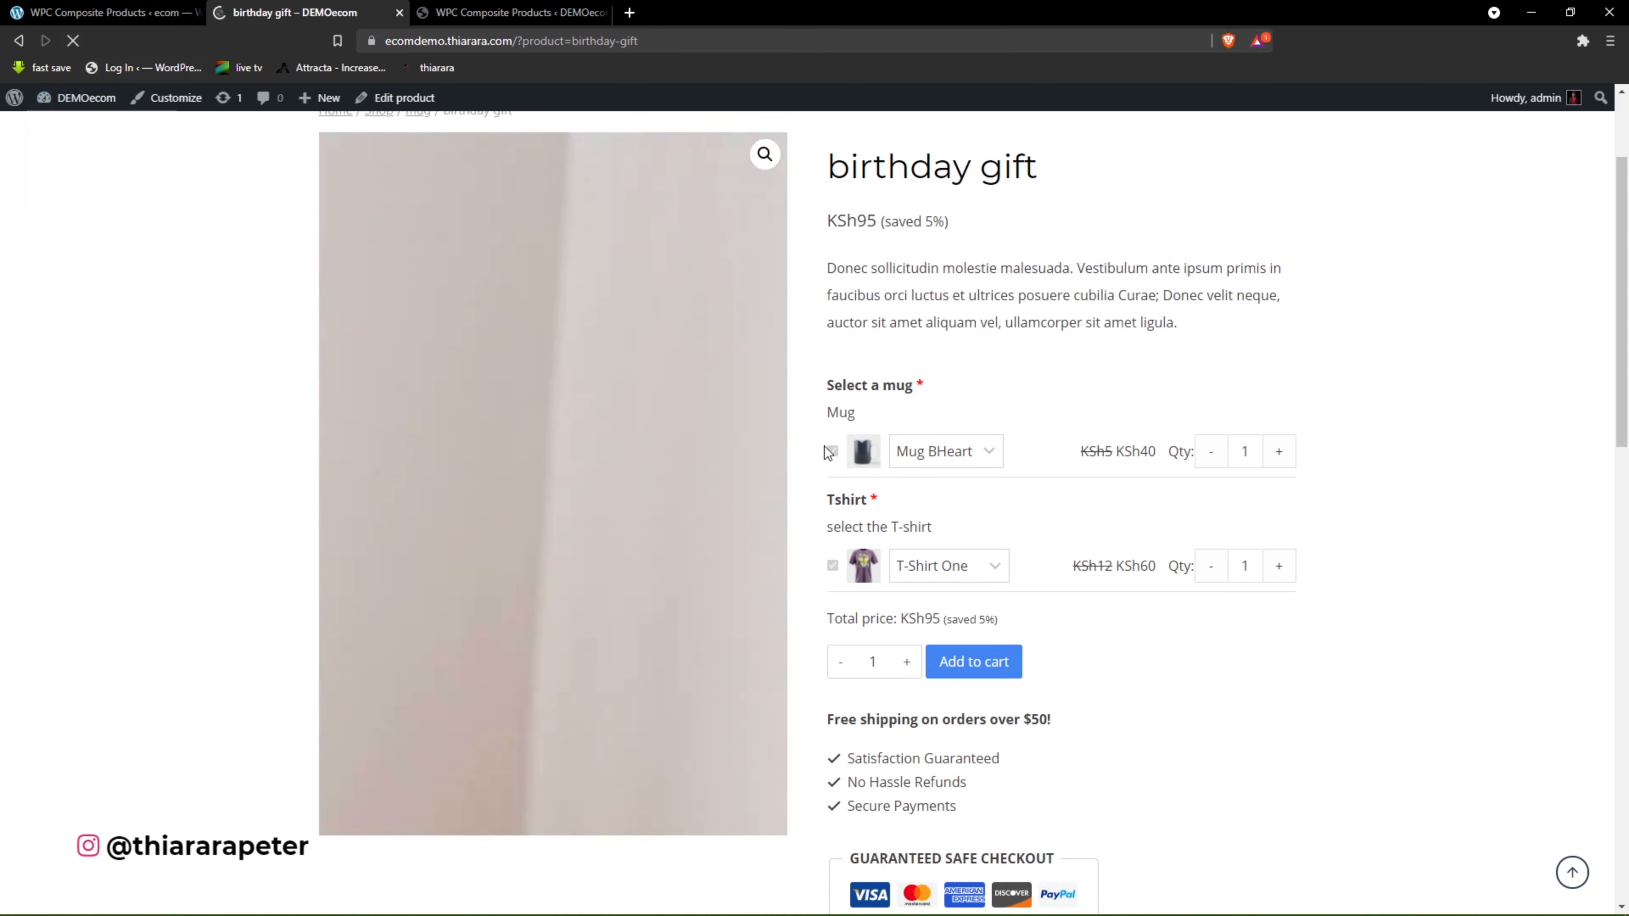
left_click(930, 463)
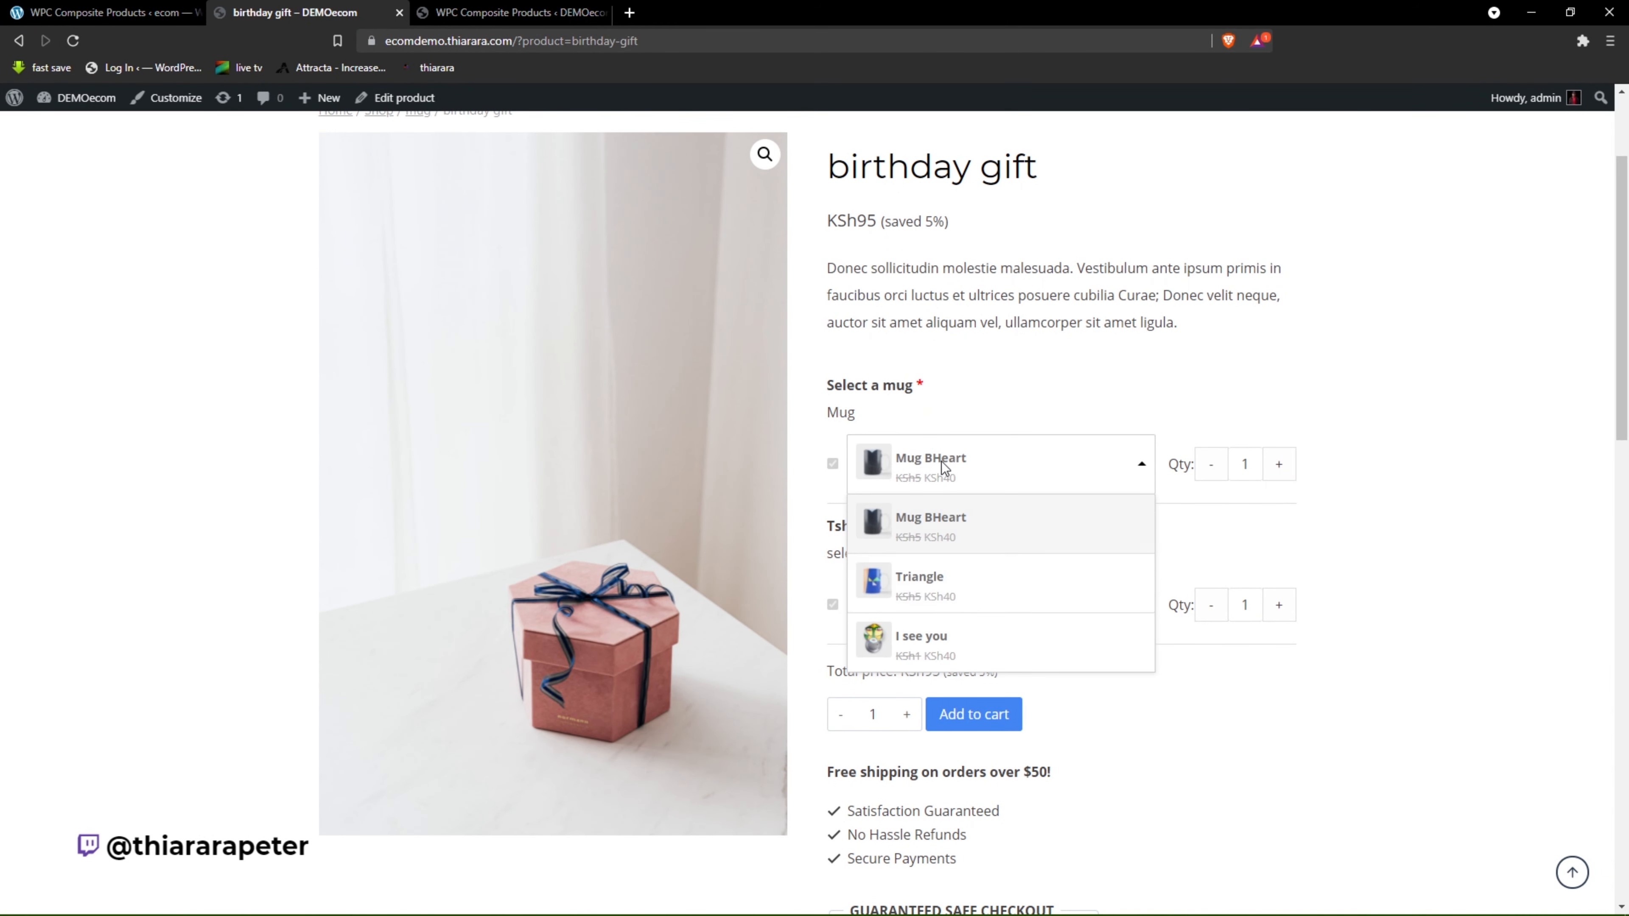
In the ecom site's composite settings, set the selector interface to ddSlick and the alert to show On composite loaded.
left_click(105, 13)
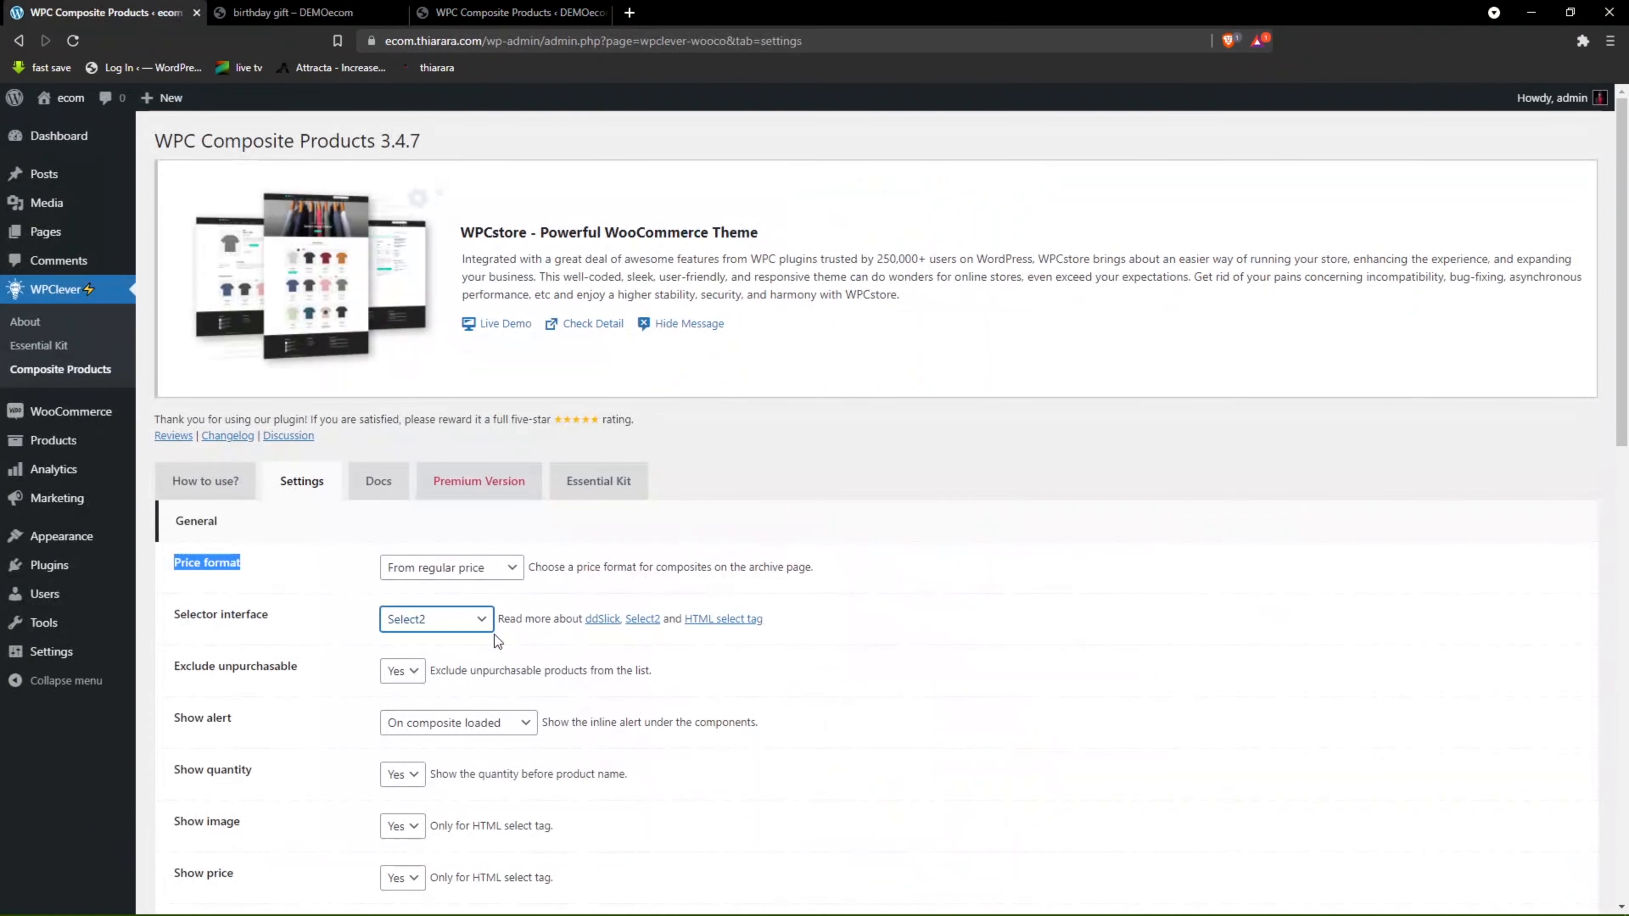
left_click(451, 622)
left_click(434, 647)
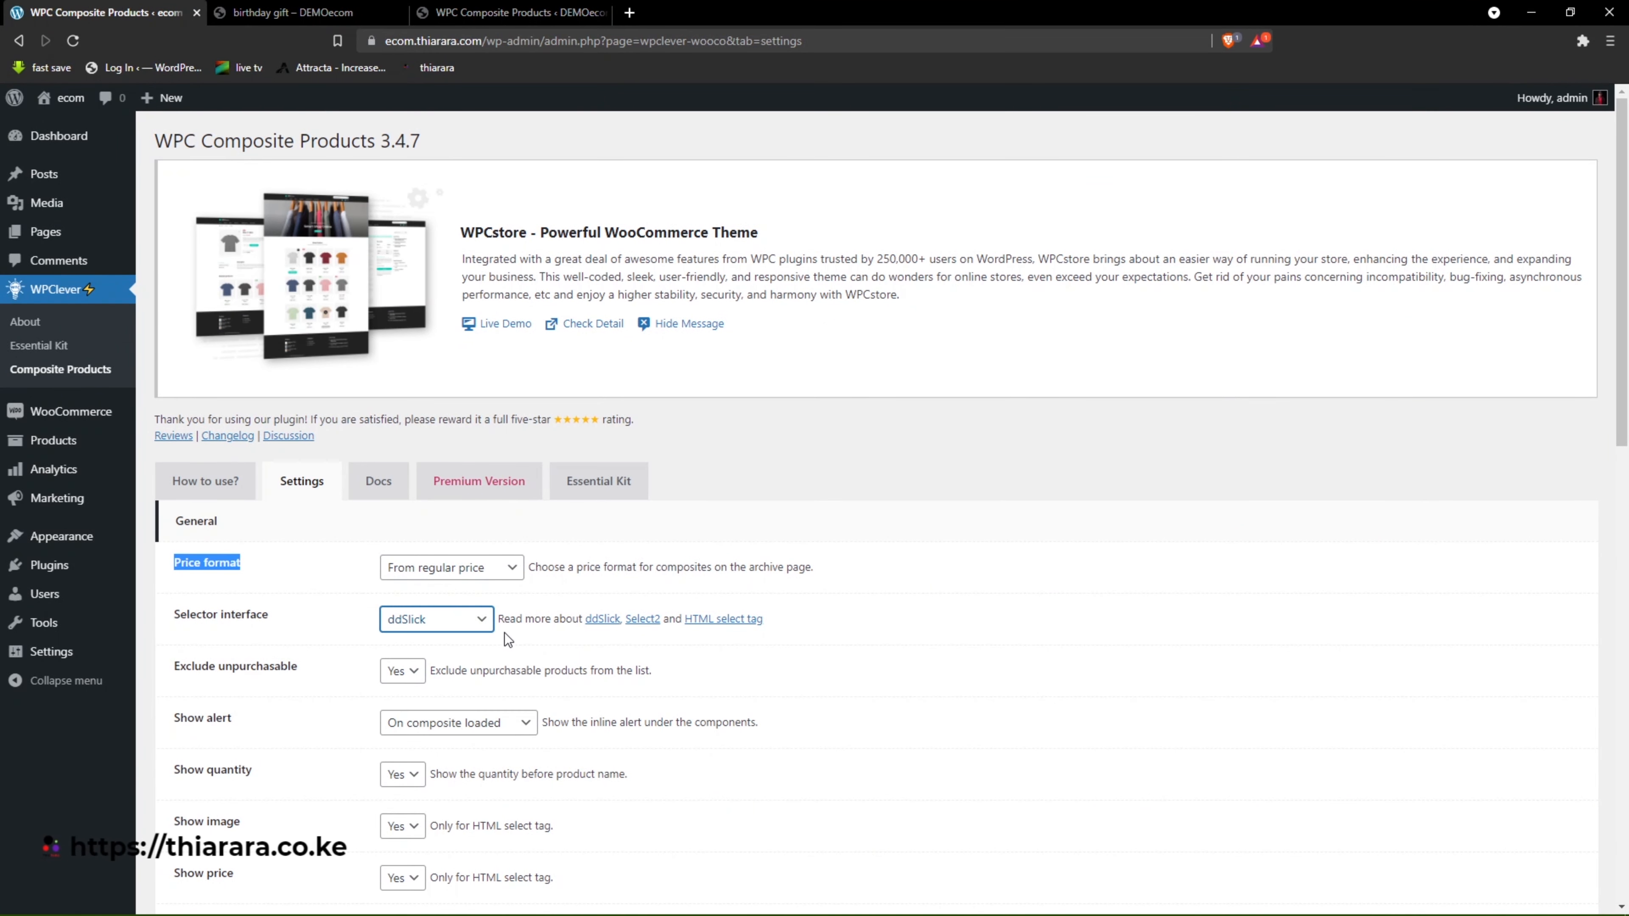
scroll(282, 531, "down", 4)
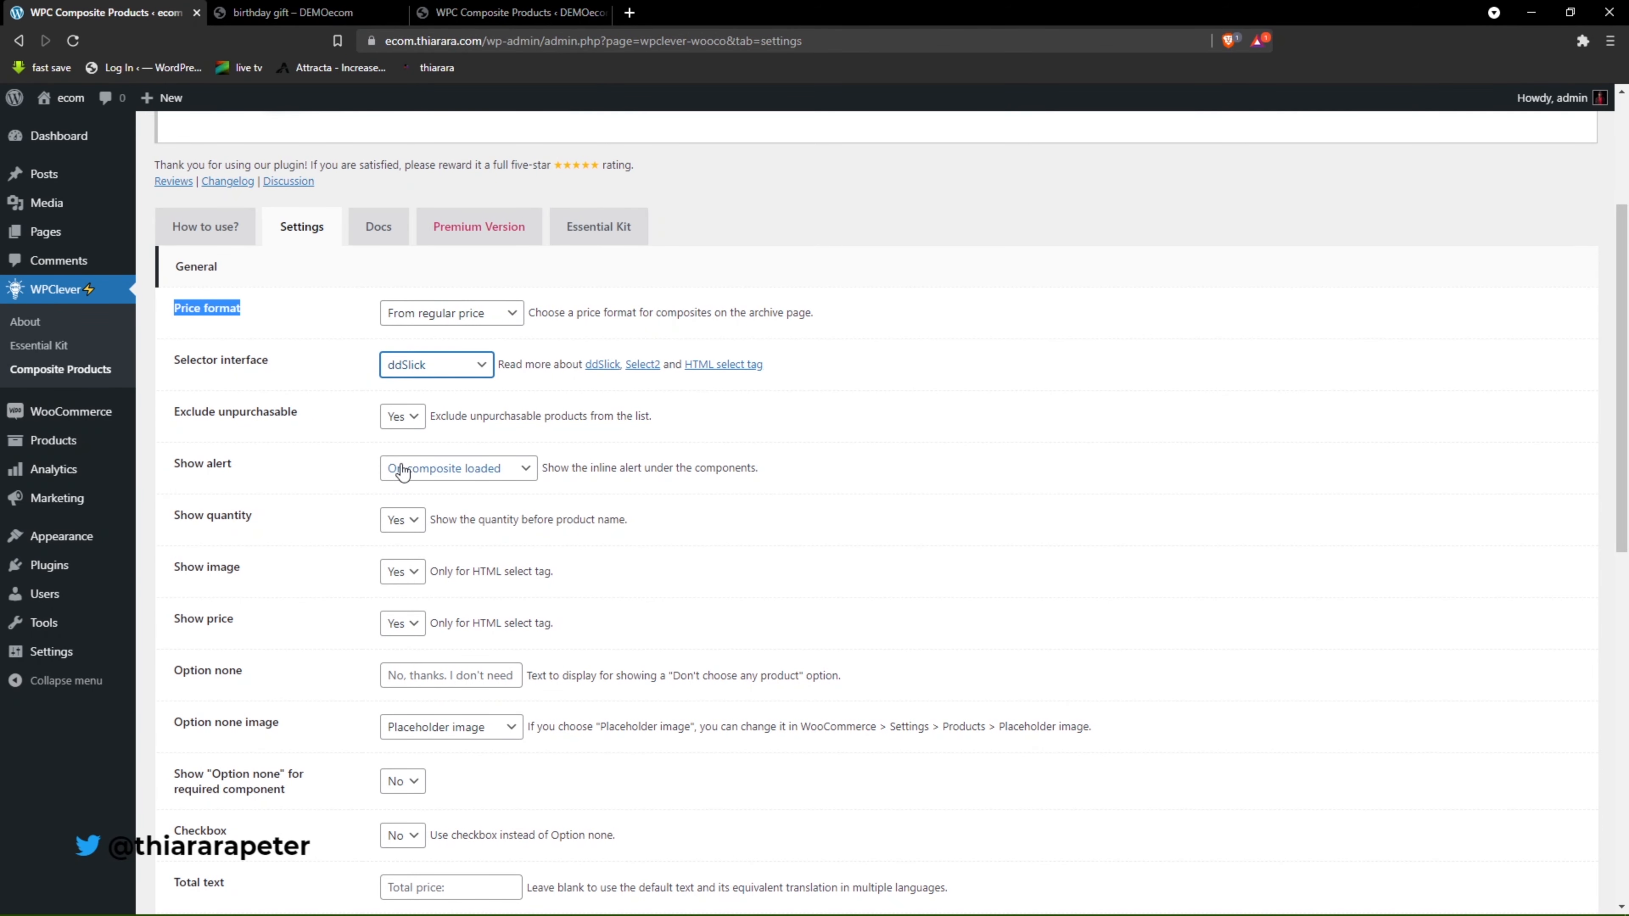
left_click(449, 475)
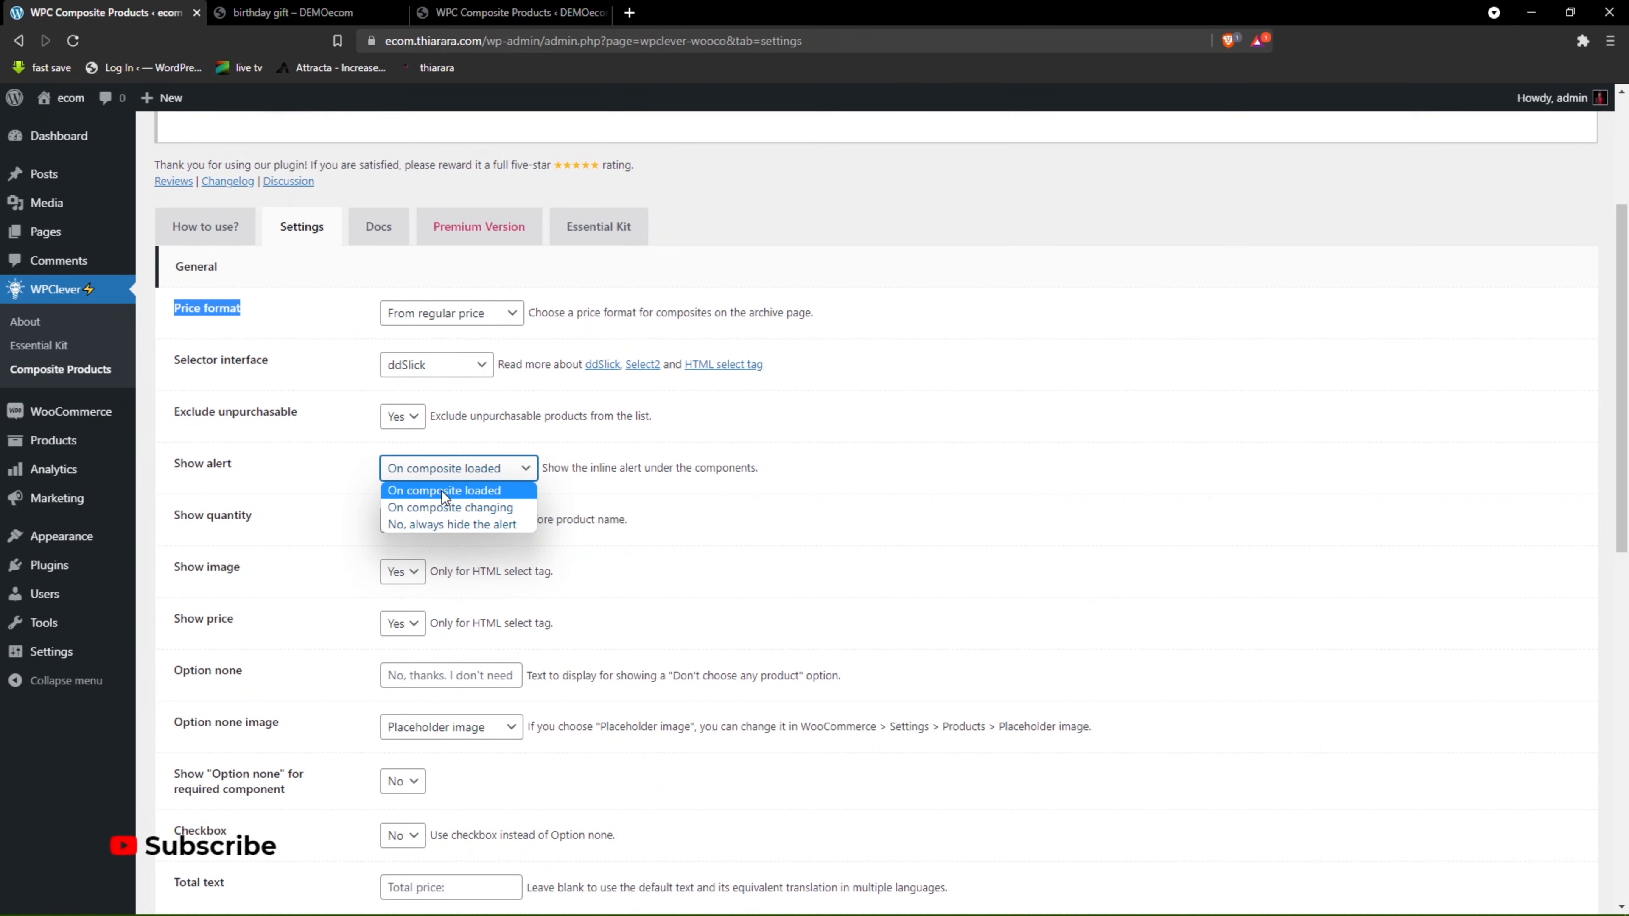
left_click(452, 491)
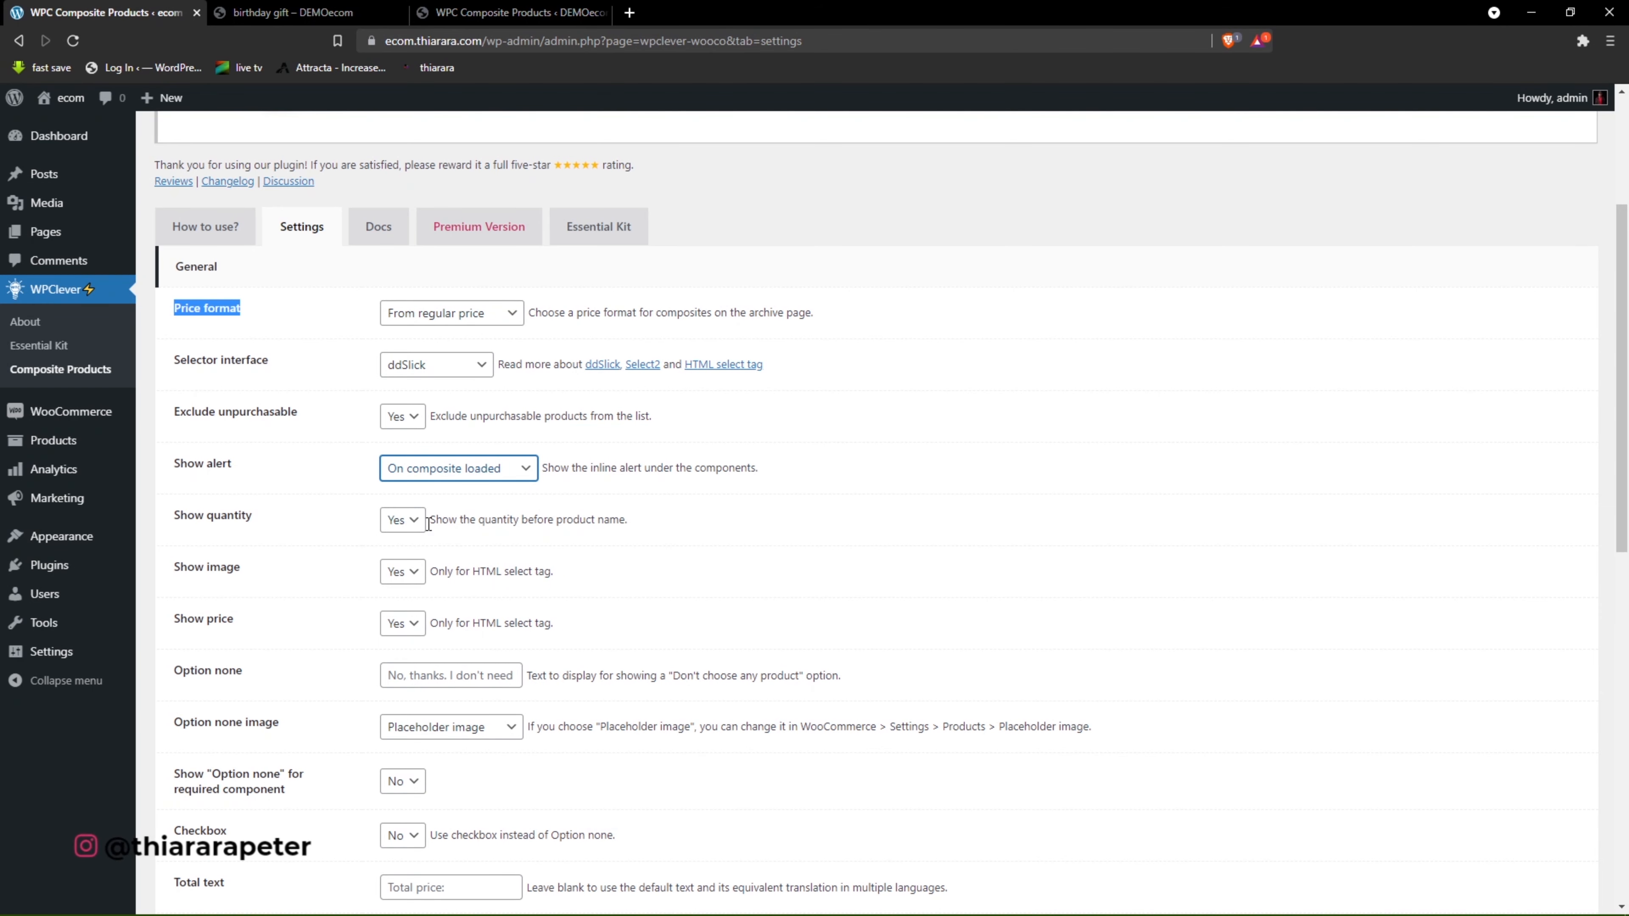
Try out the quantity controls on the birthday gift page by raising the mug and T-shirt quantities to 3 each.
scroll(400, 523, "down", 3)
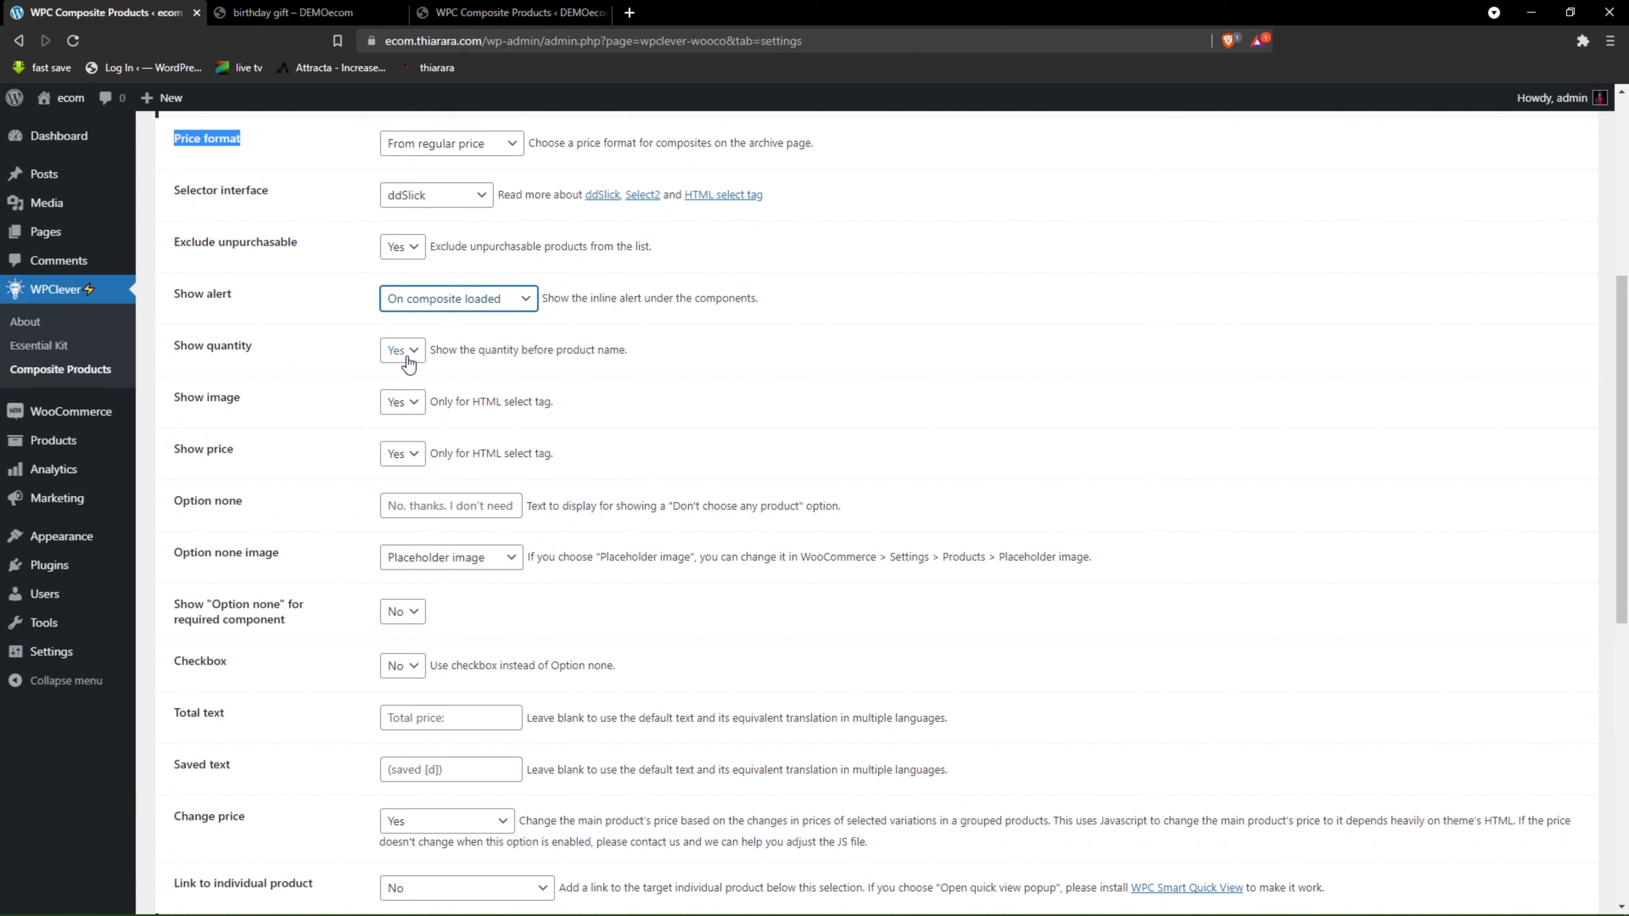
left_click(292, 12)
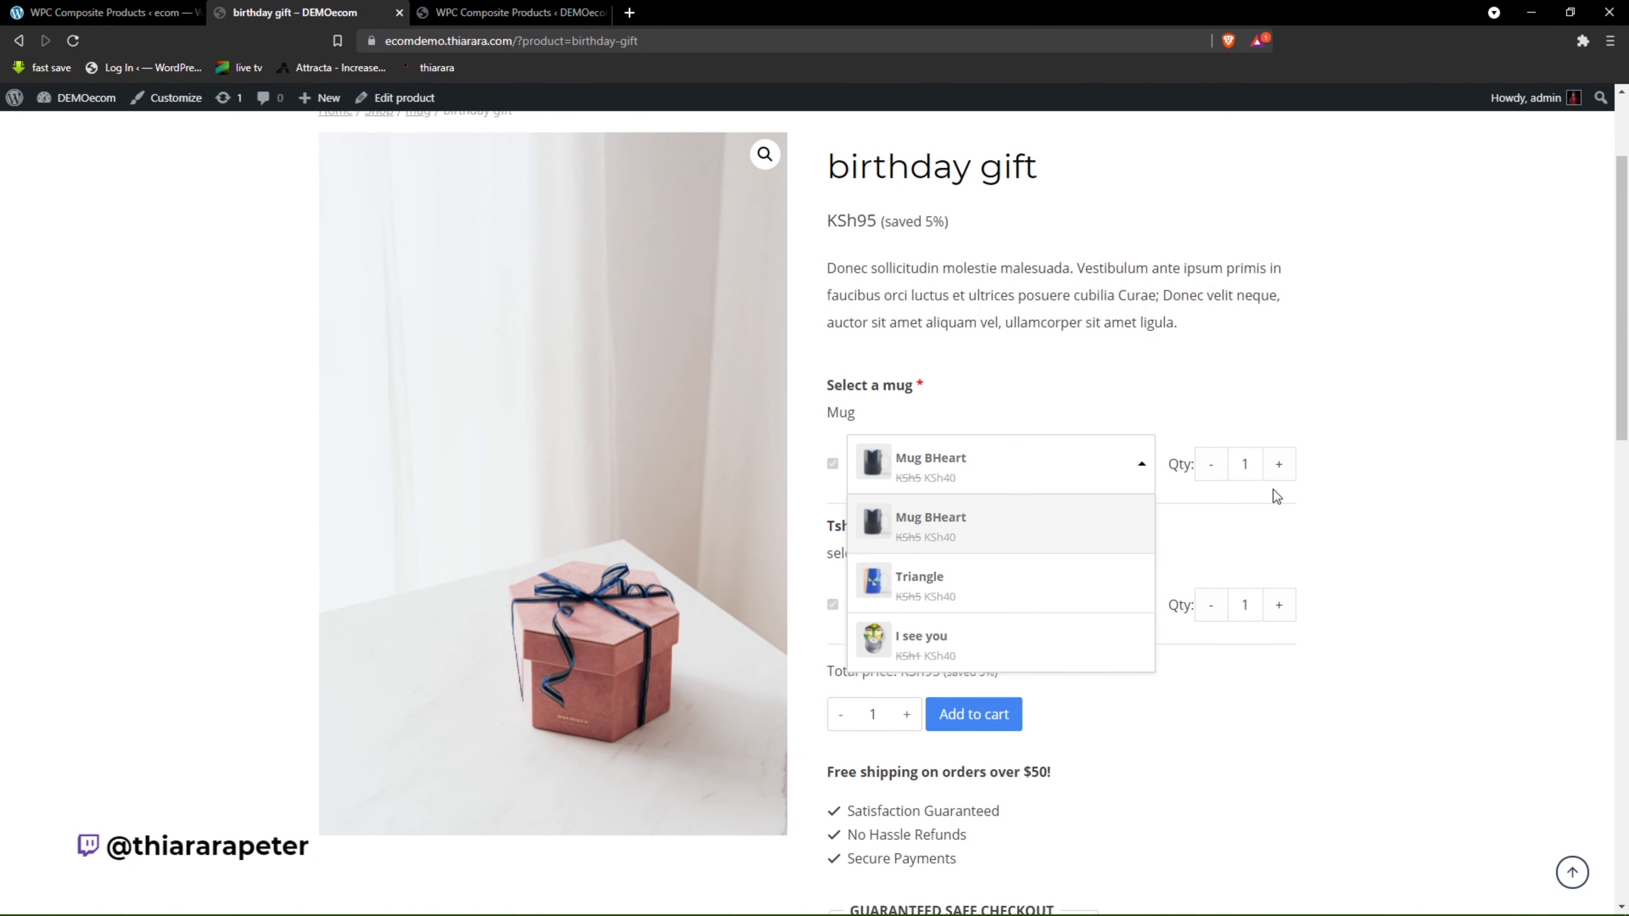
left_click(1277, 474)
left_click(1275, 475)
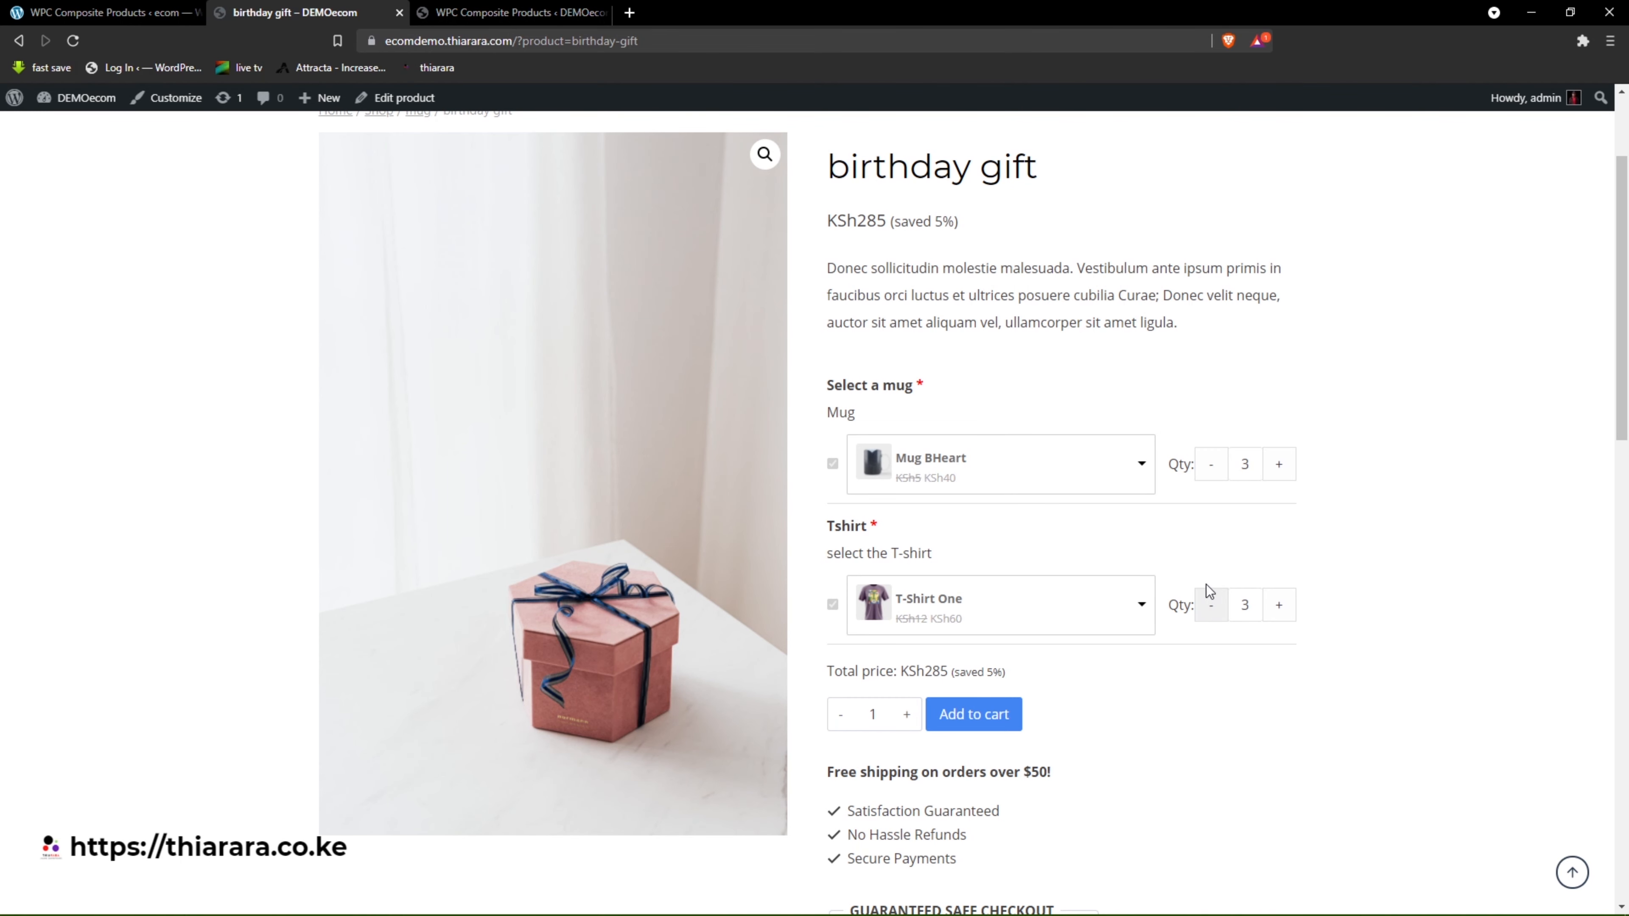
Examine the ecom selector interface options together with the notes beside the Show image and Show price settings.
left_click(109, 12)
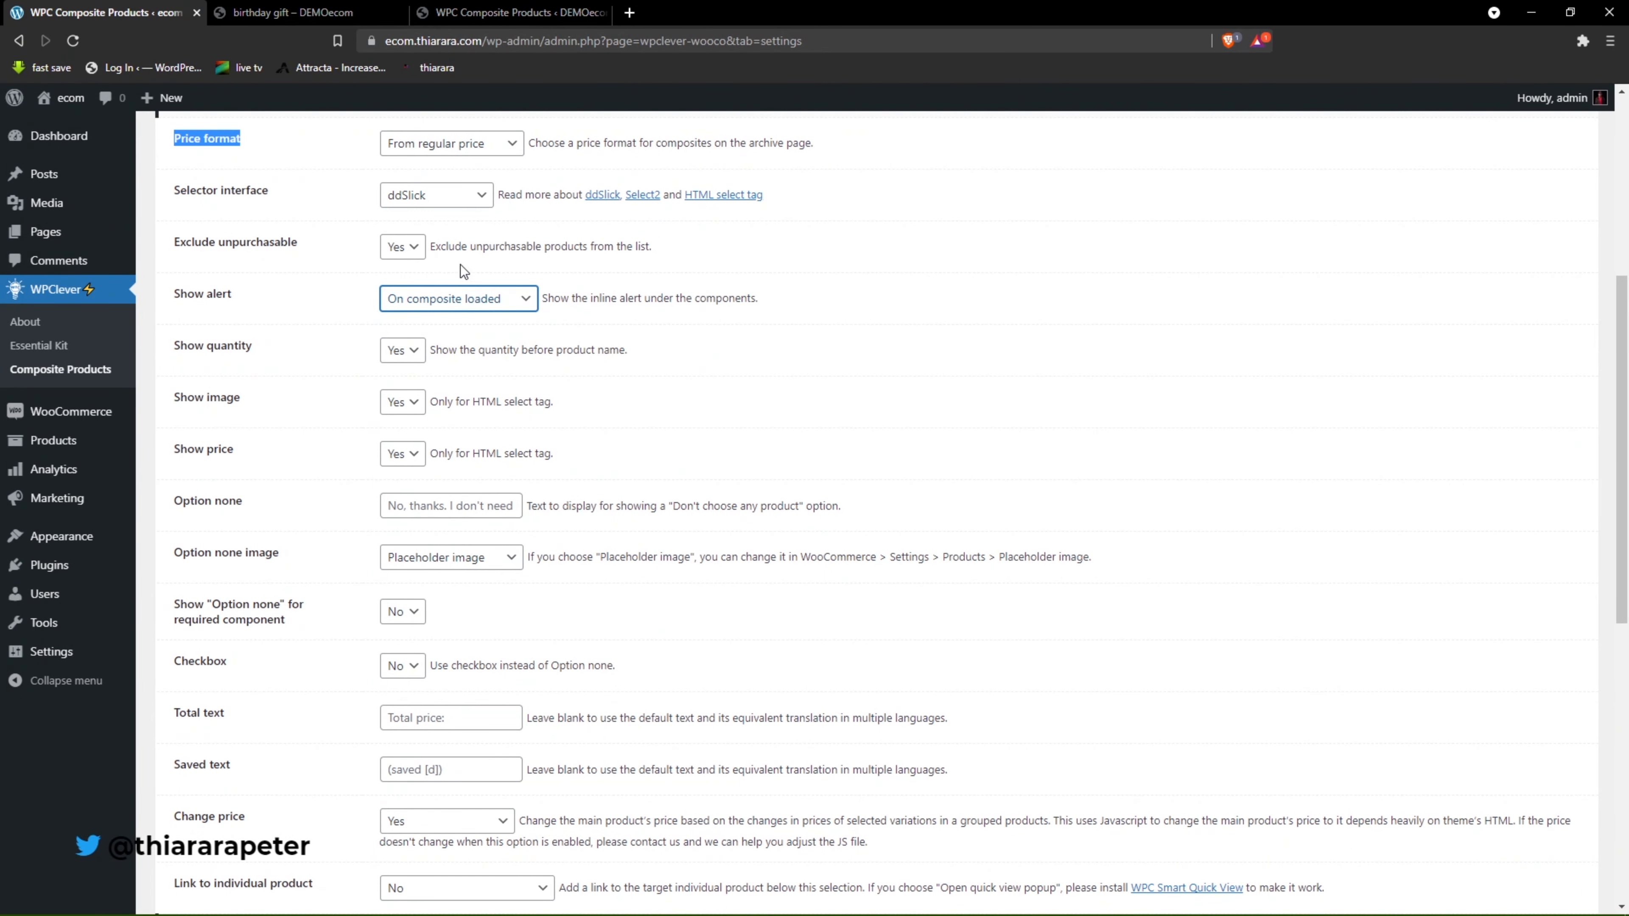
scroll(447, 228, "up", 1)
left_click(427, 281)
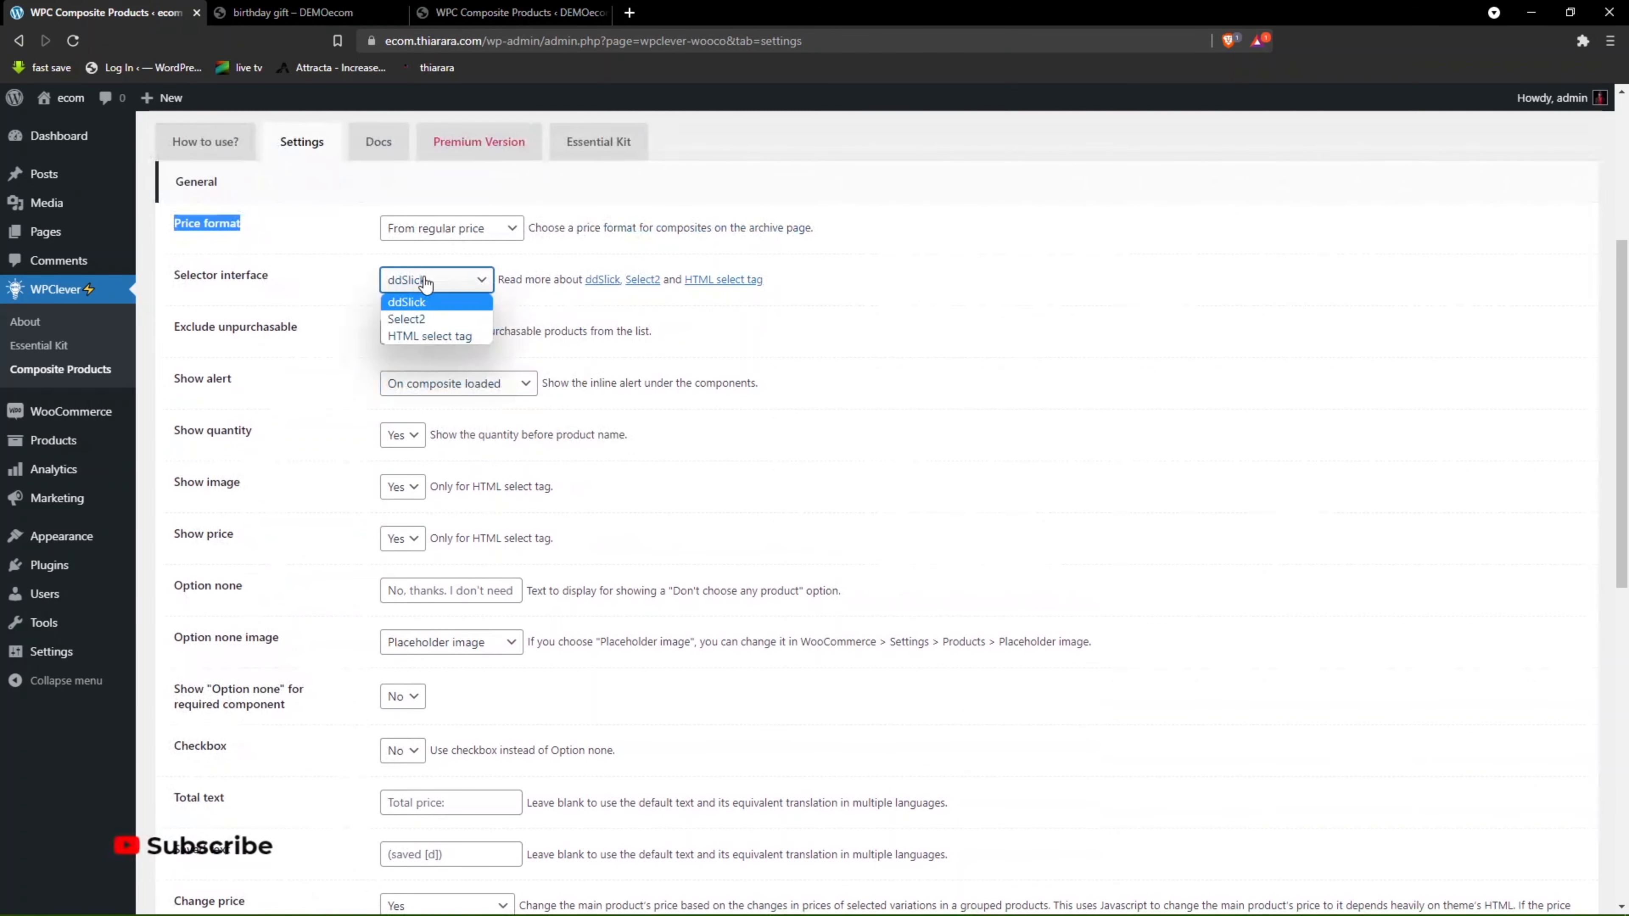
left_click(430, 303)
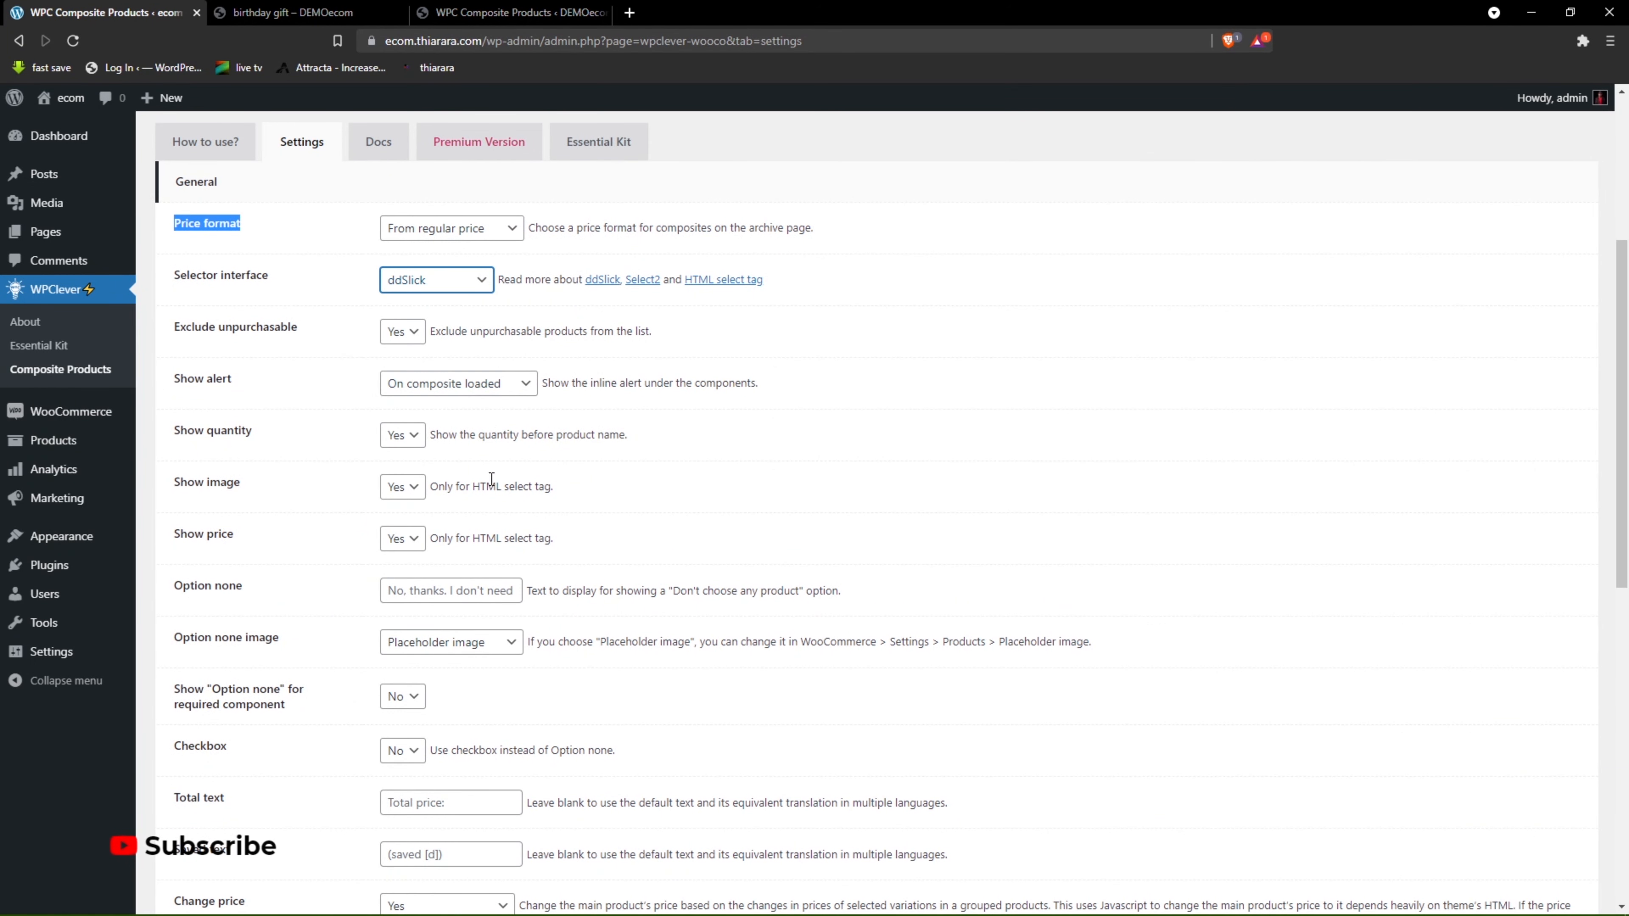
scroll(491, 479, "down", 1)
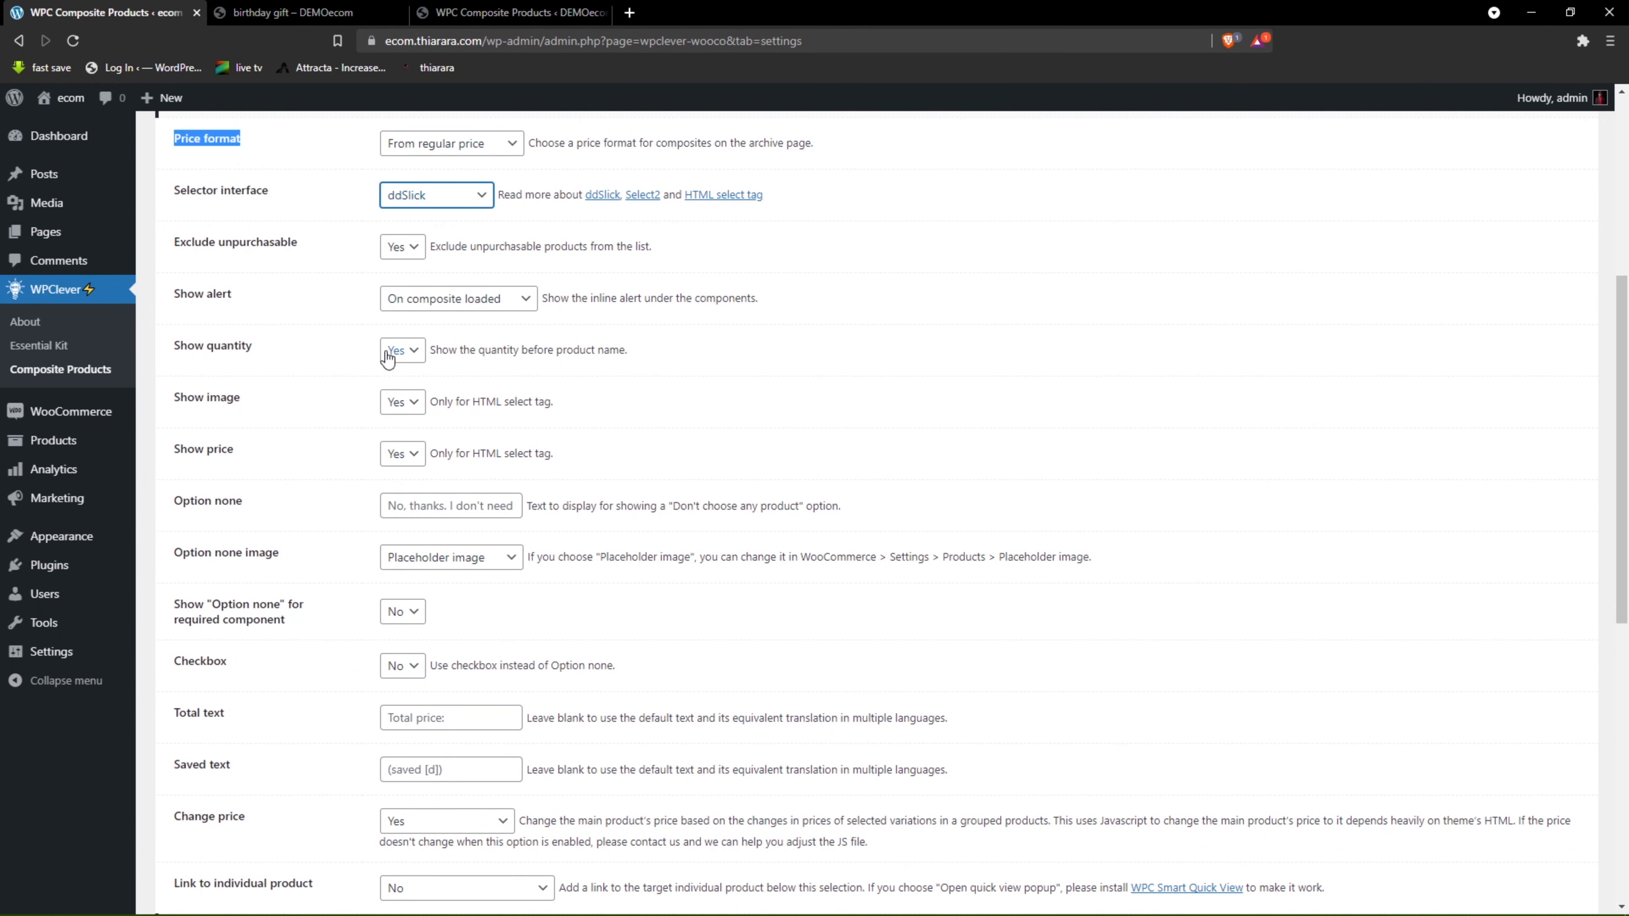
scroll(419, 419, "up", 1)
left_click(436, 279)
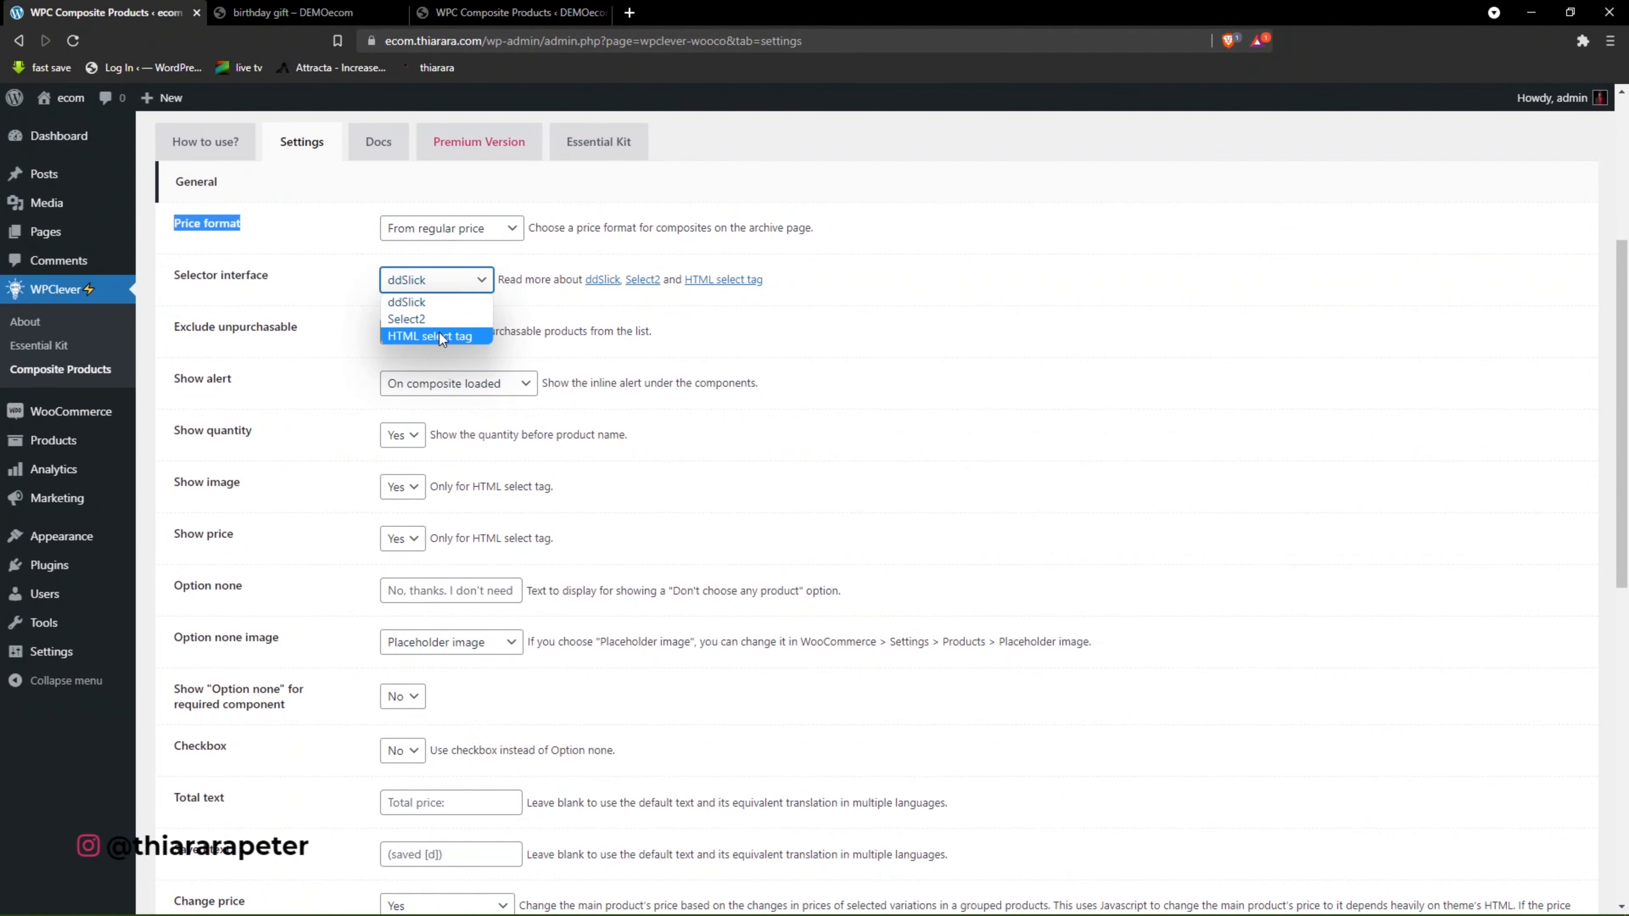
left_click(447, 276)
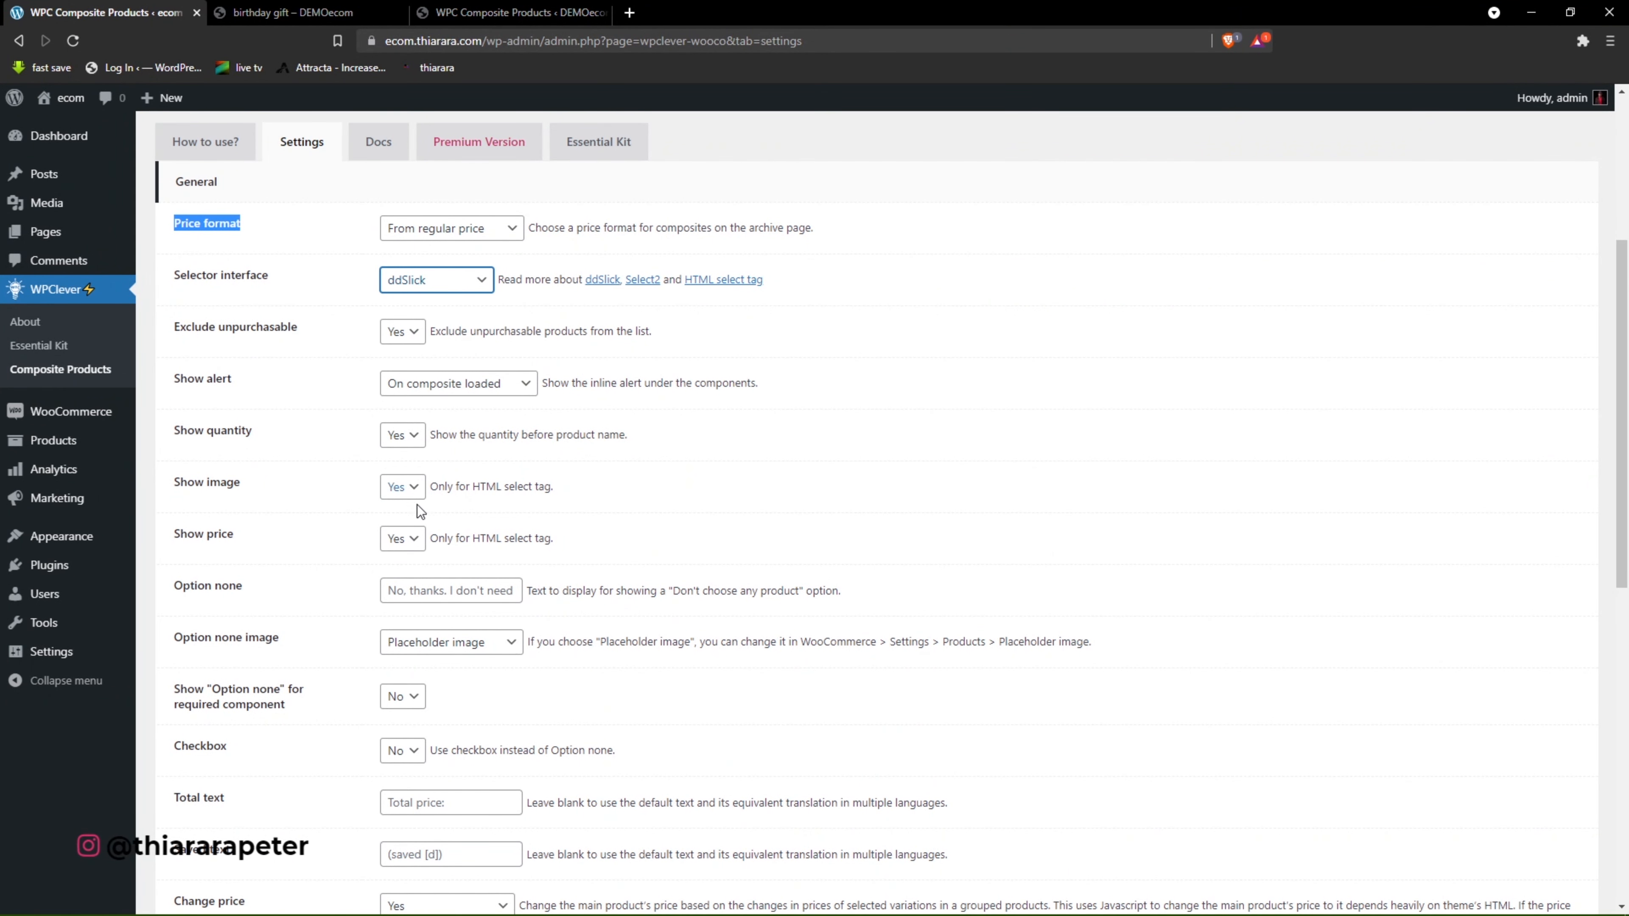
left_click_drag(431, 486, 480, 482)
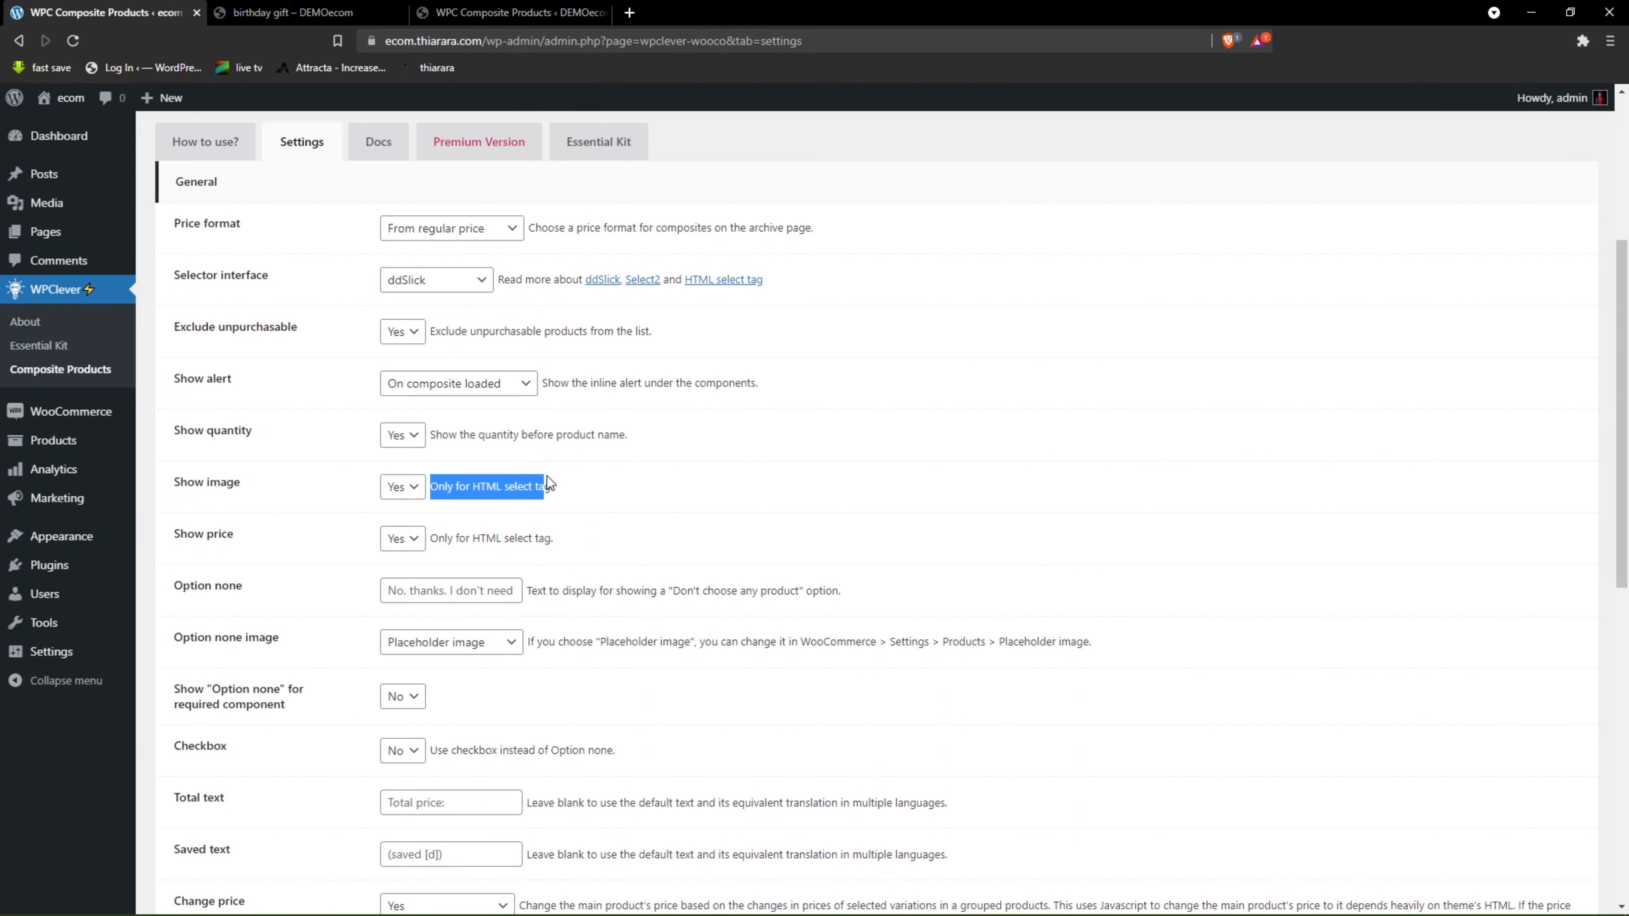
left_click_drag(466, 538, 567, 546)
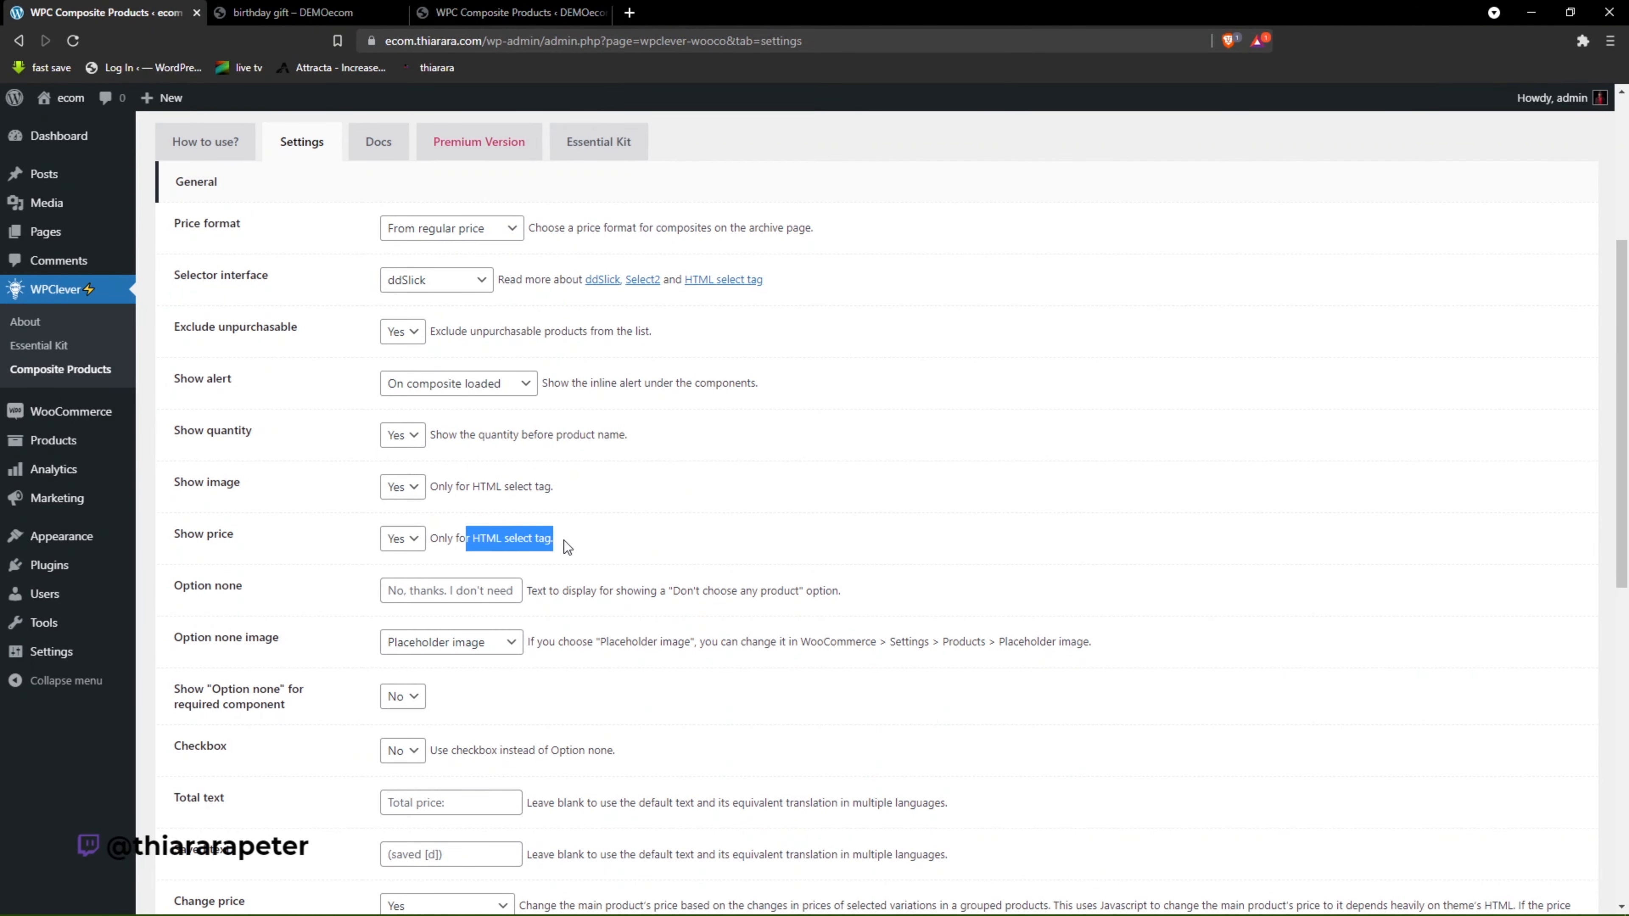
left_click(587, 539)
Check the Option none text setting on ecom against the mug selector's options on the birthday gift page.
scroll(385, 501, "down", 3)
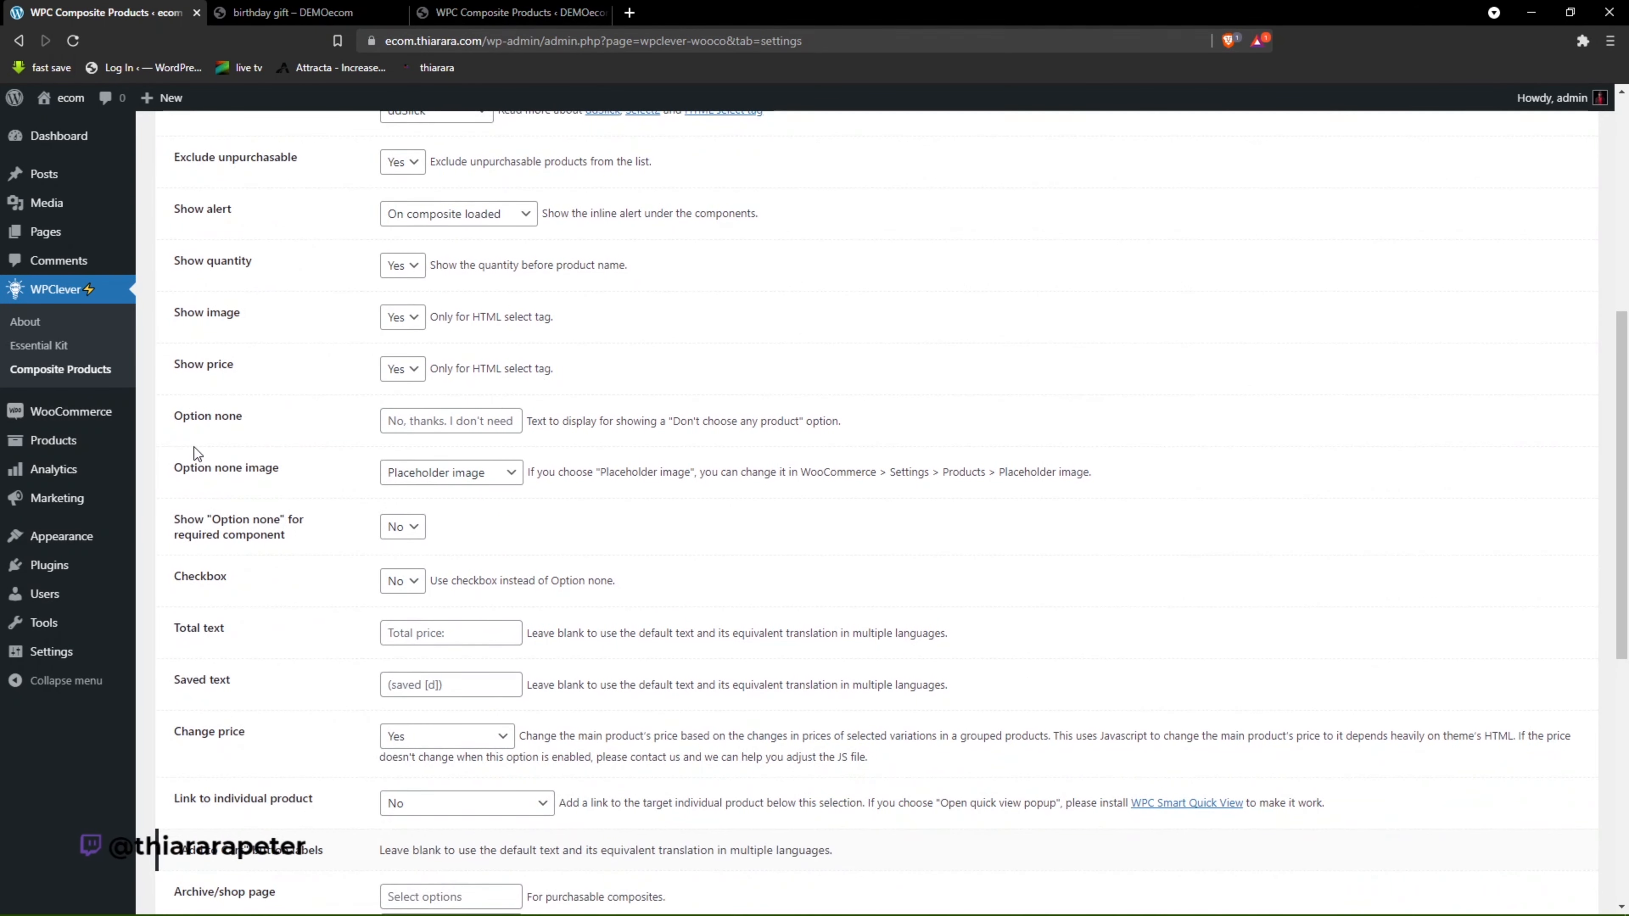
left_click_drag(175, 422, 263, 419)
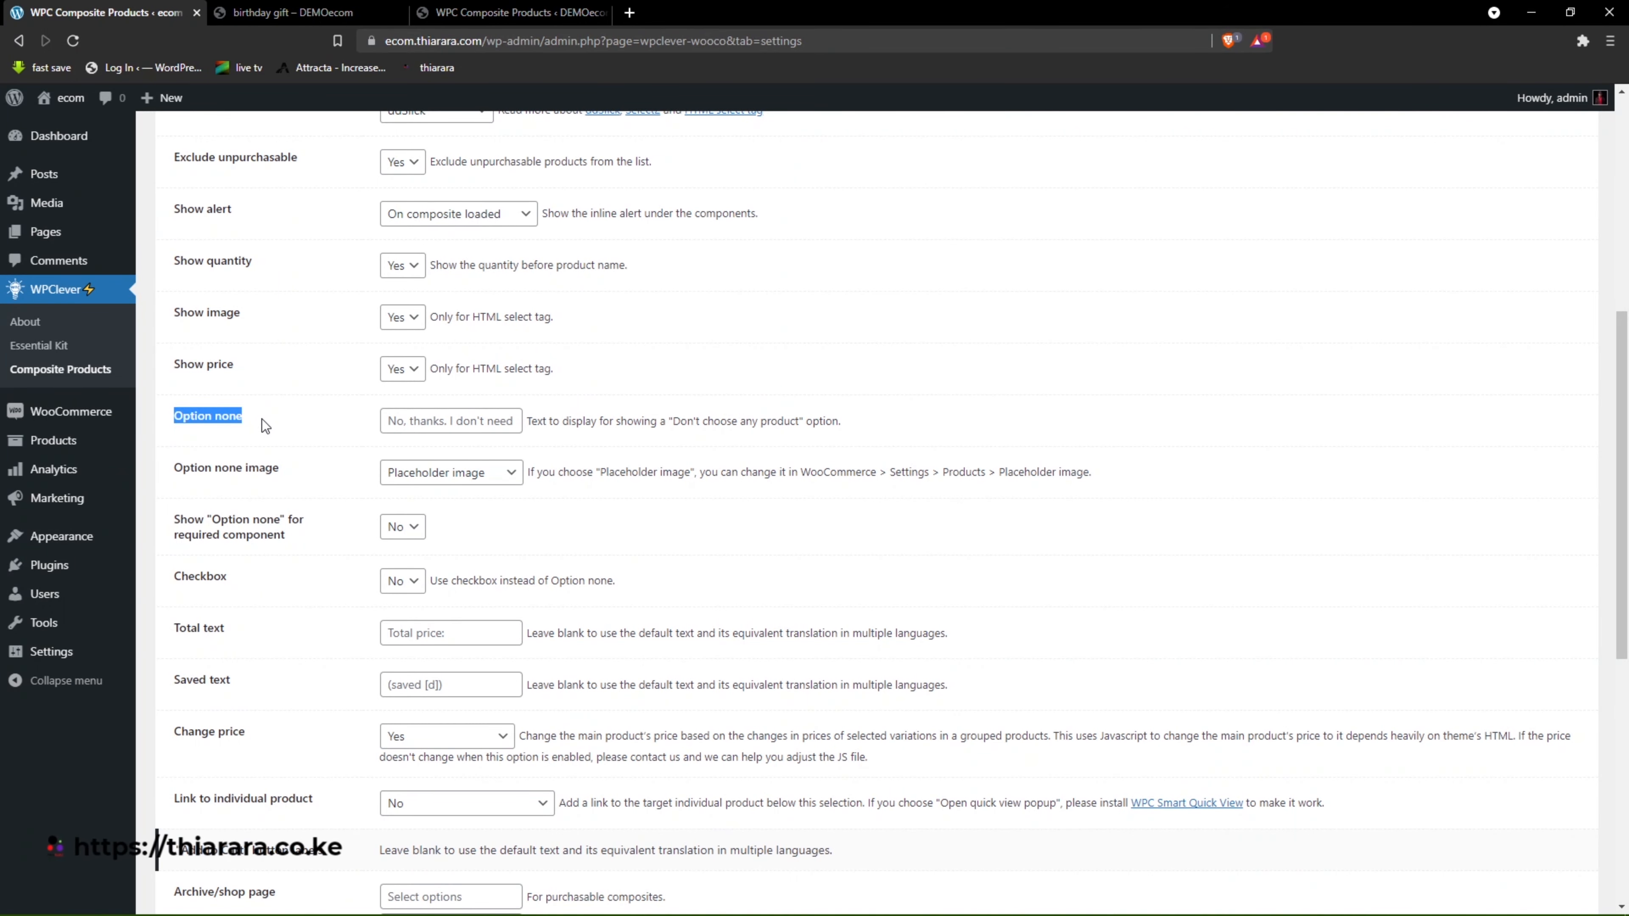
left_click(438, 425)
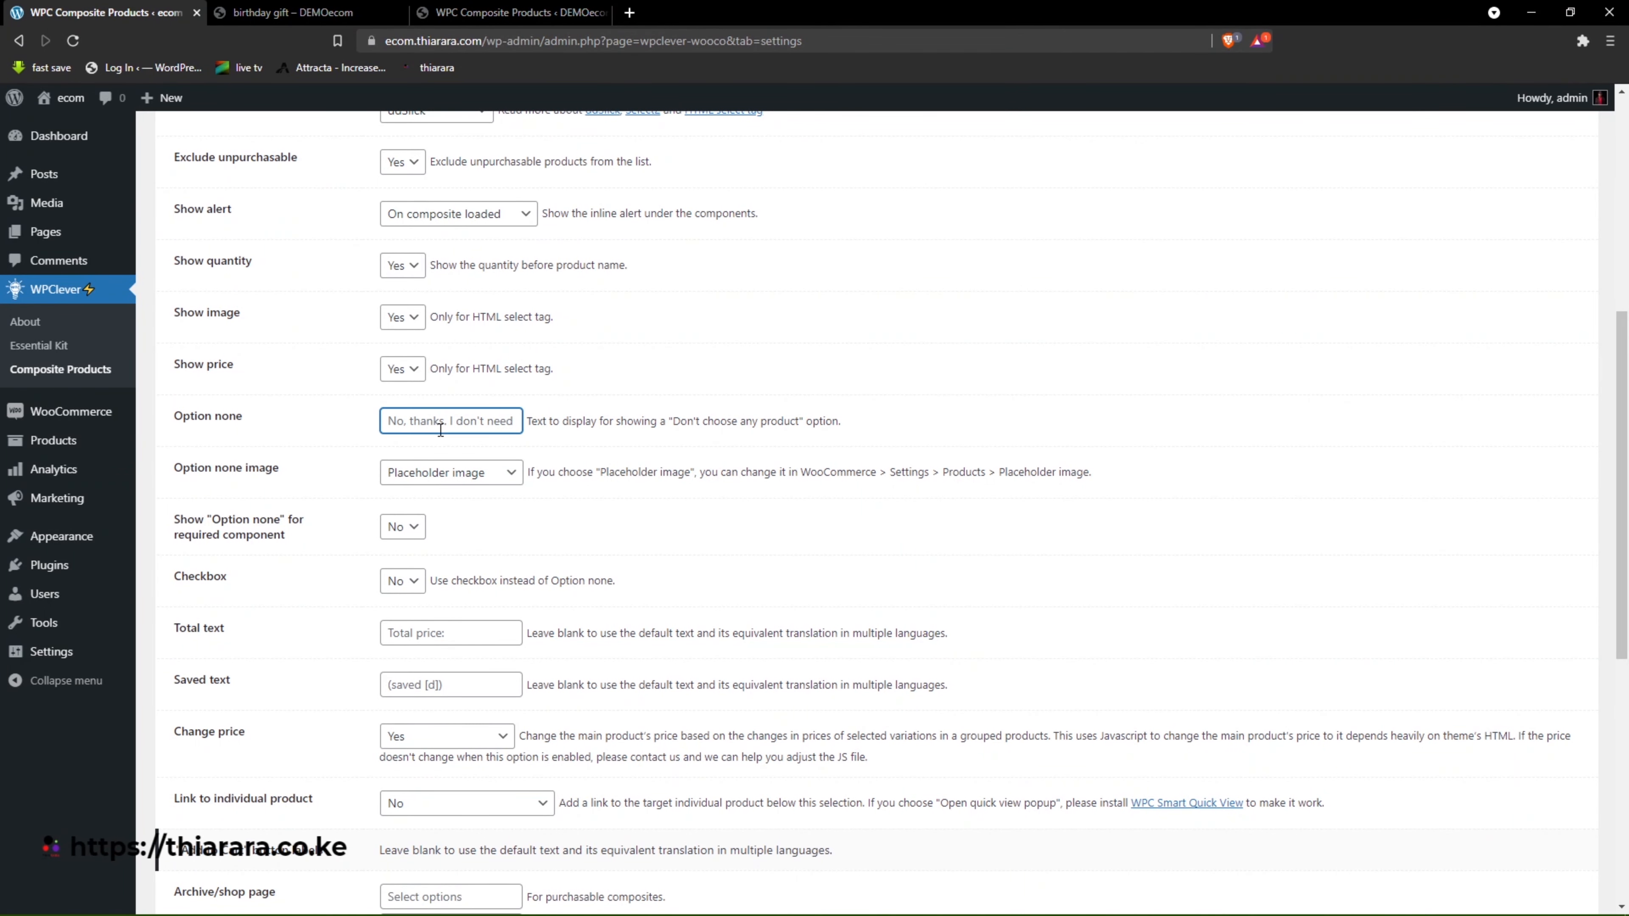
left_click(294, 12)
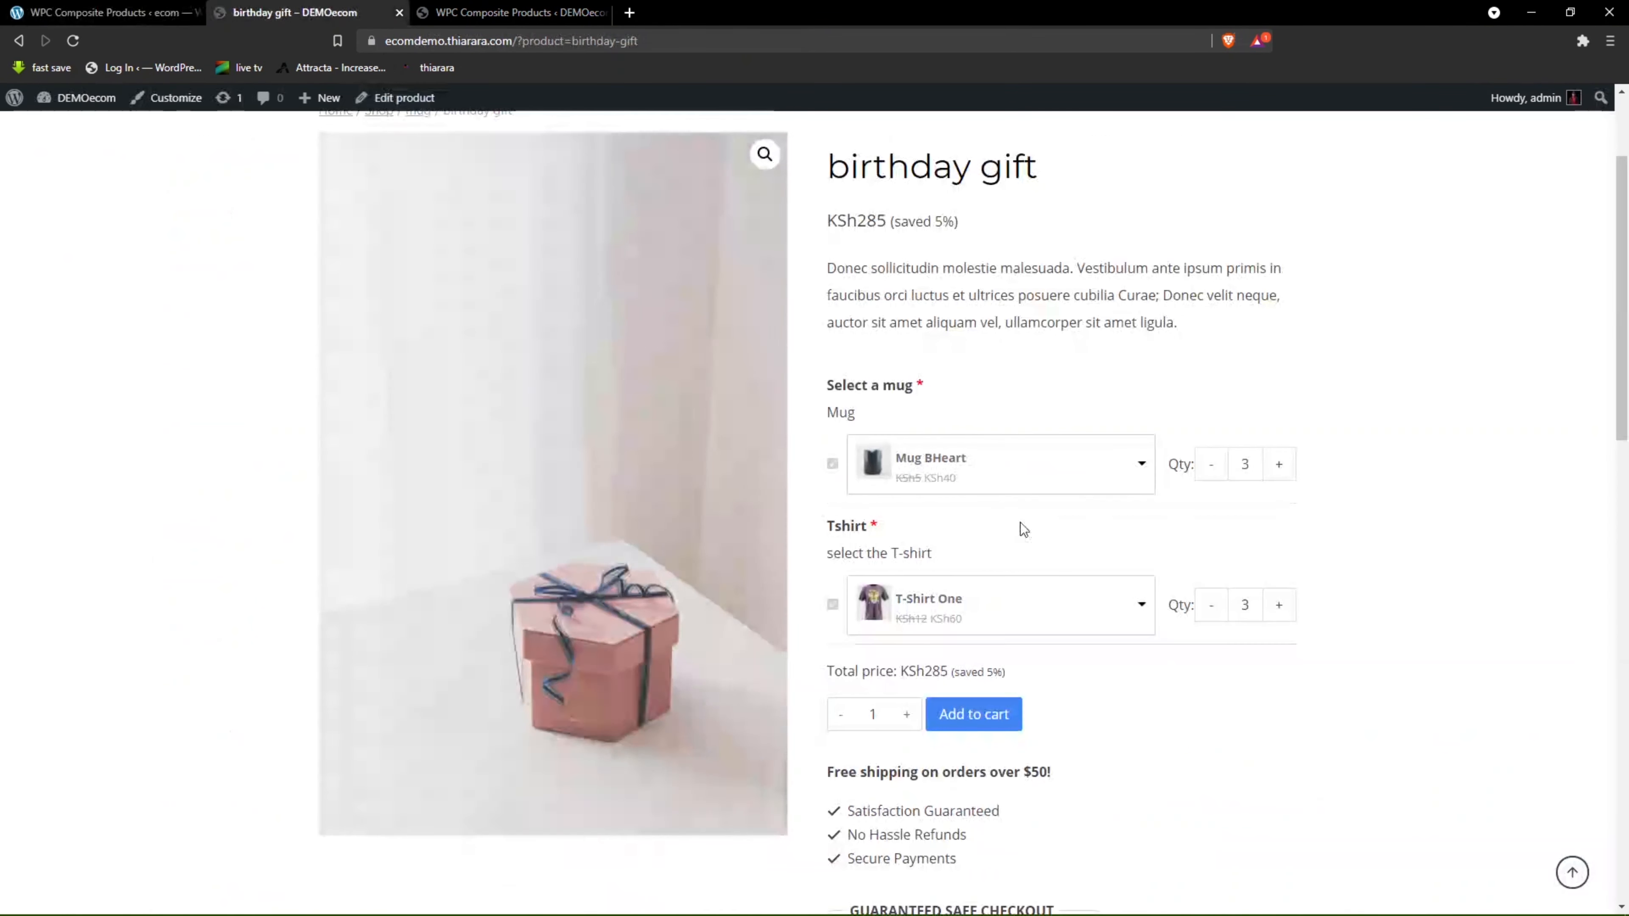
left_click(939, 473)
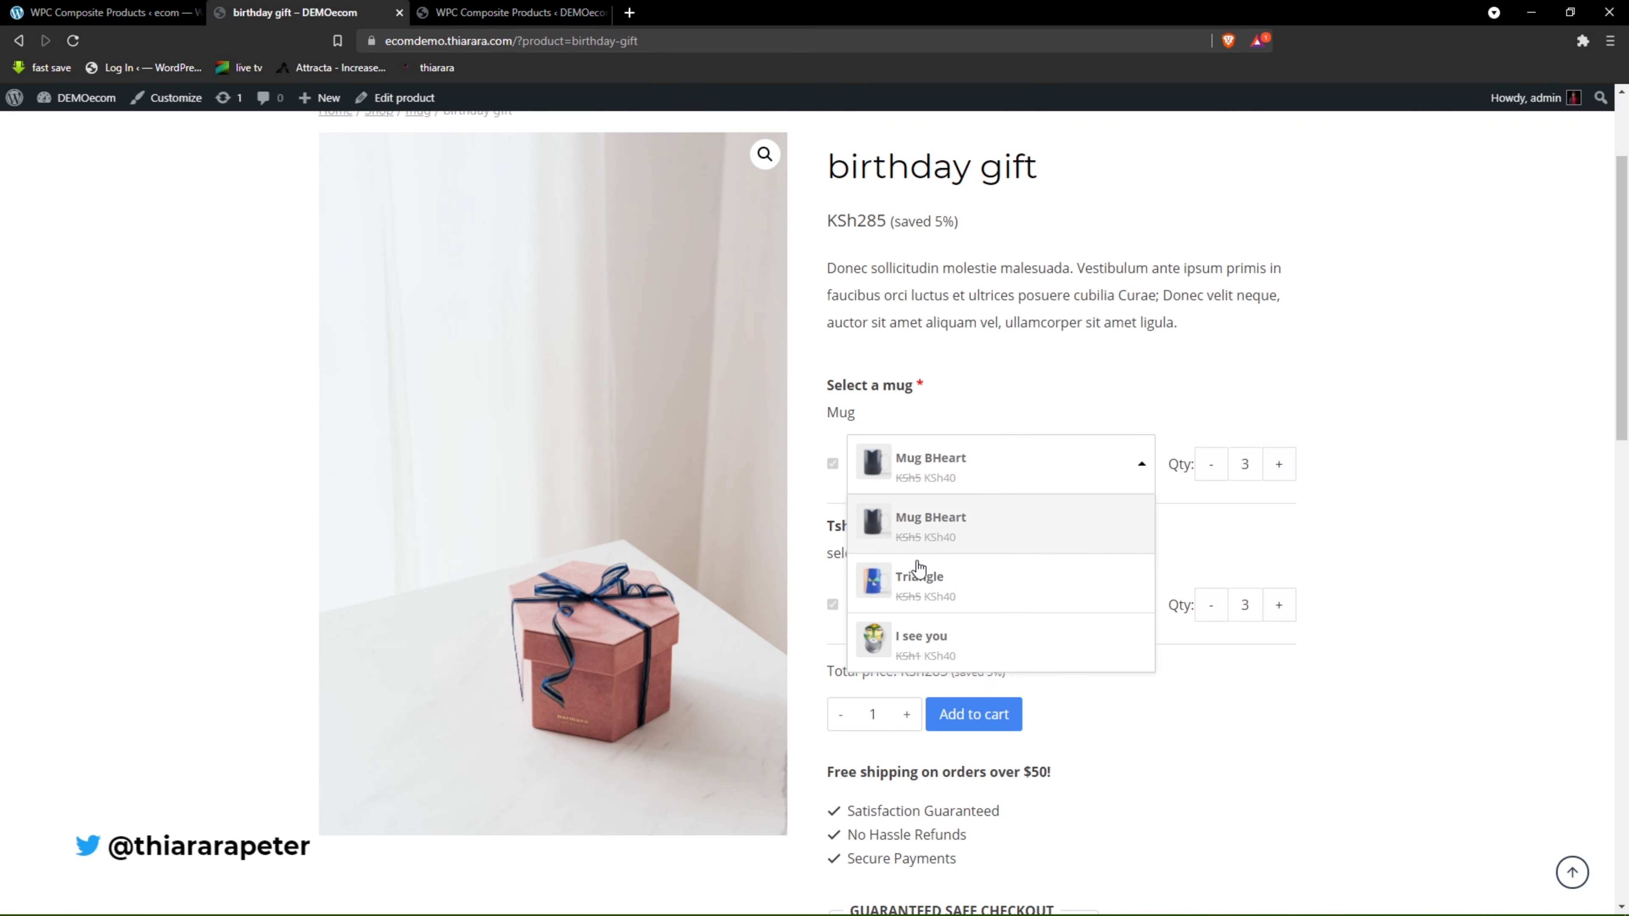
Return to the ecom composite settings and set the Option none image to Main product's image.
left_click(1180, 793)
left_click(106, 12)
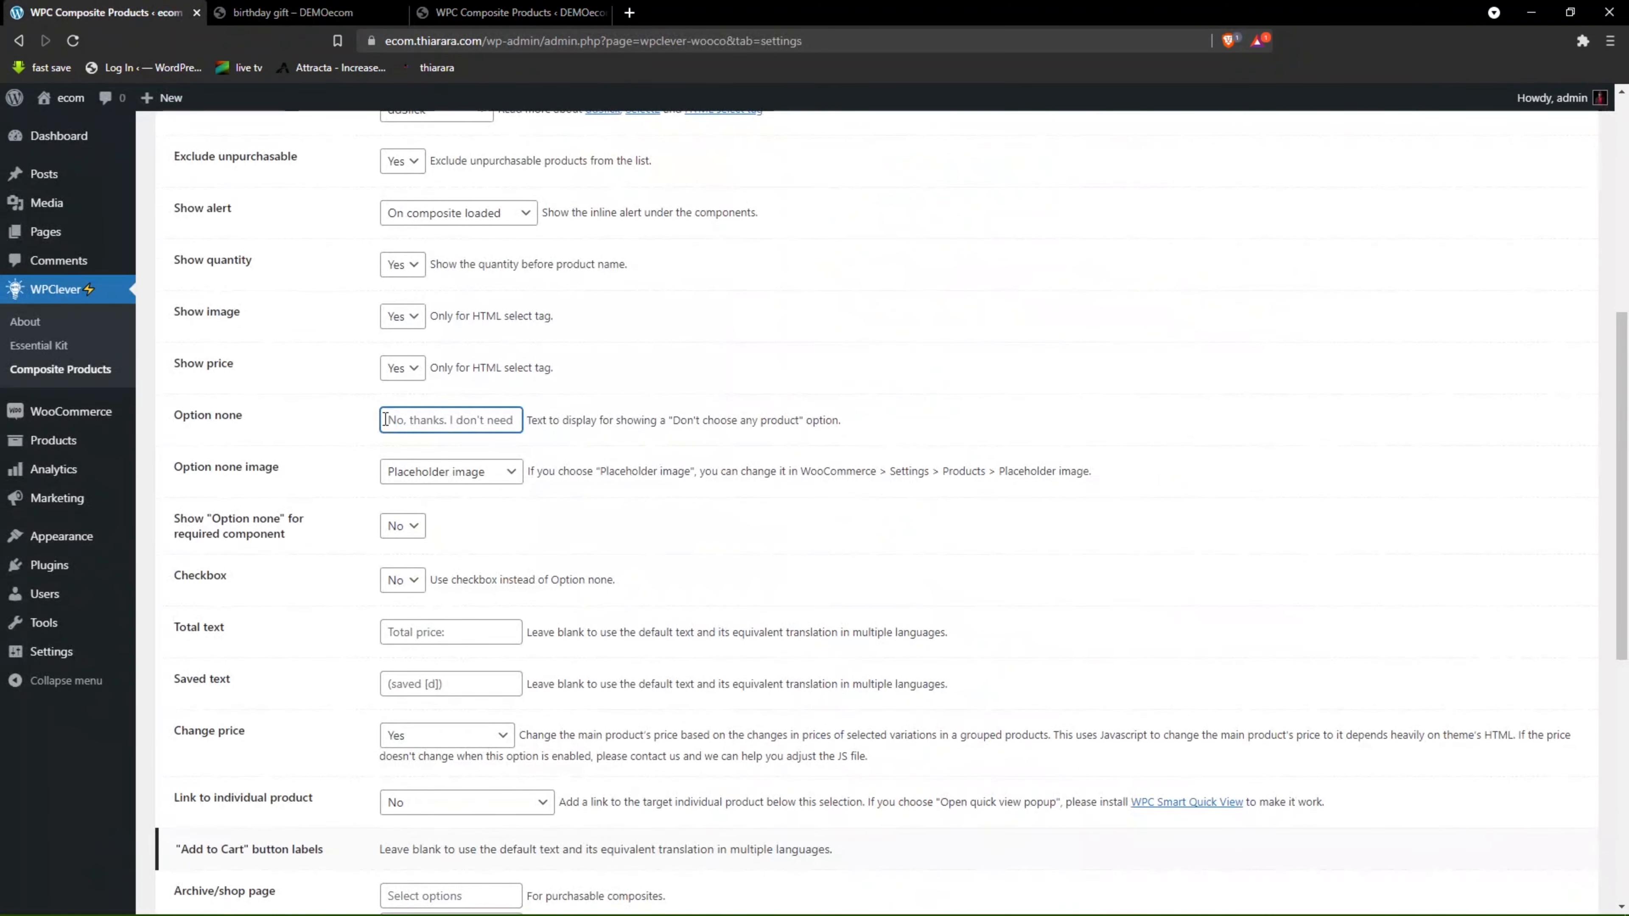
scroll(265, 410, "down", 1)
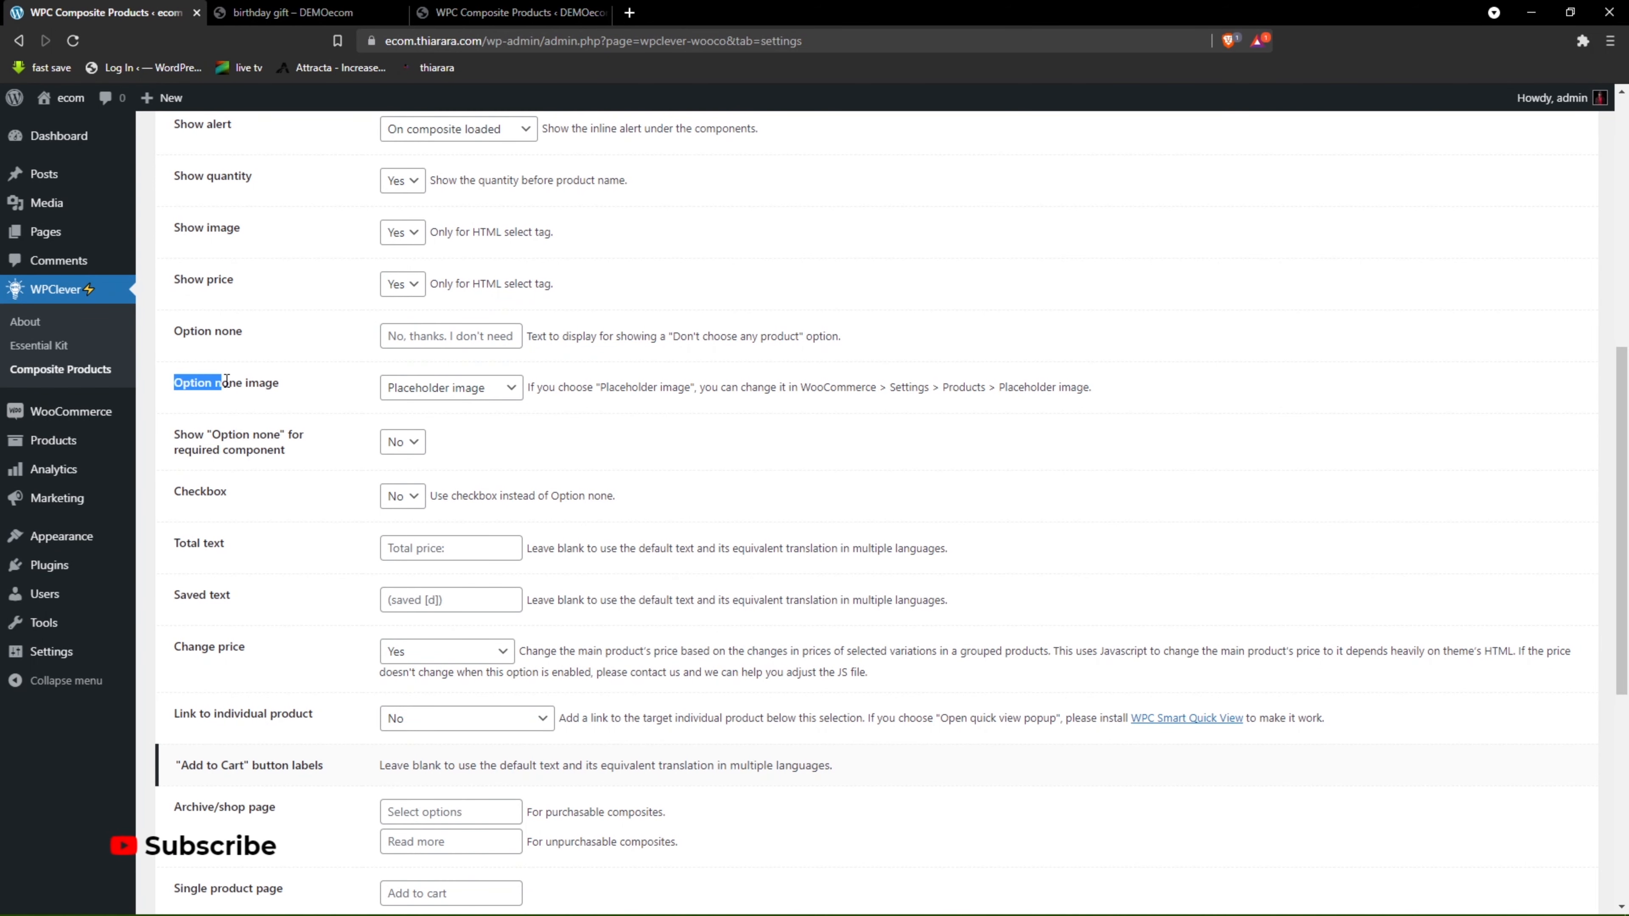
left_click_drag(263, 381, 308, 382)
left_click(441, 389)
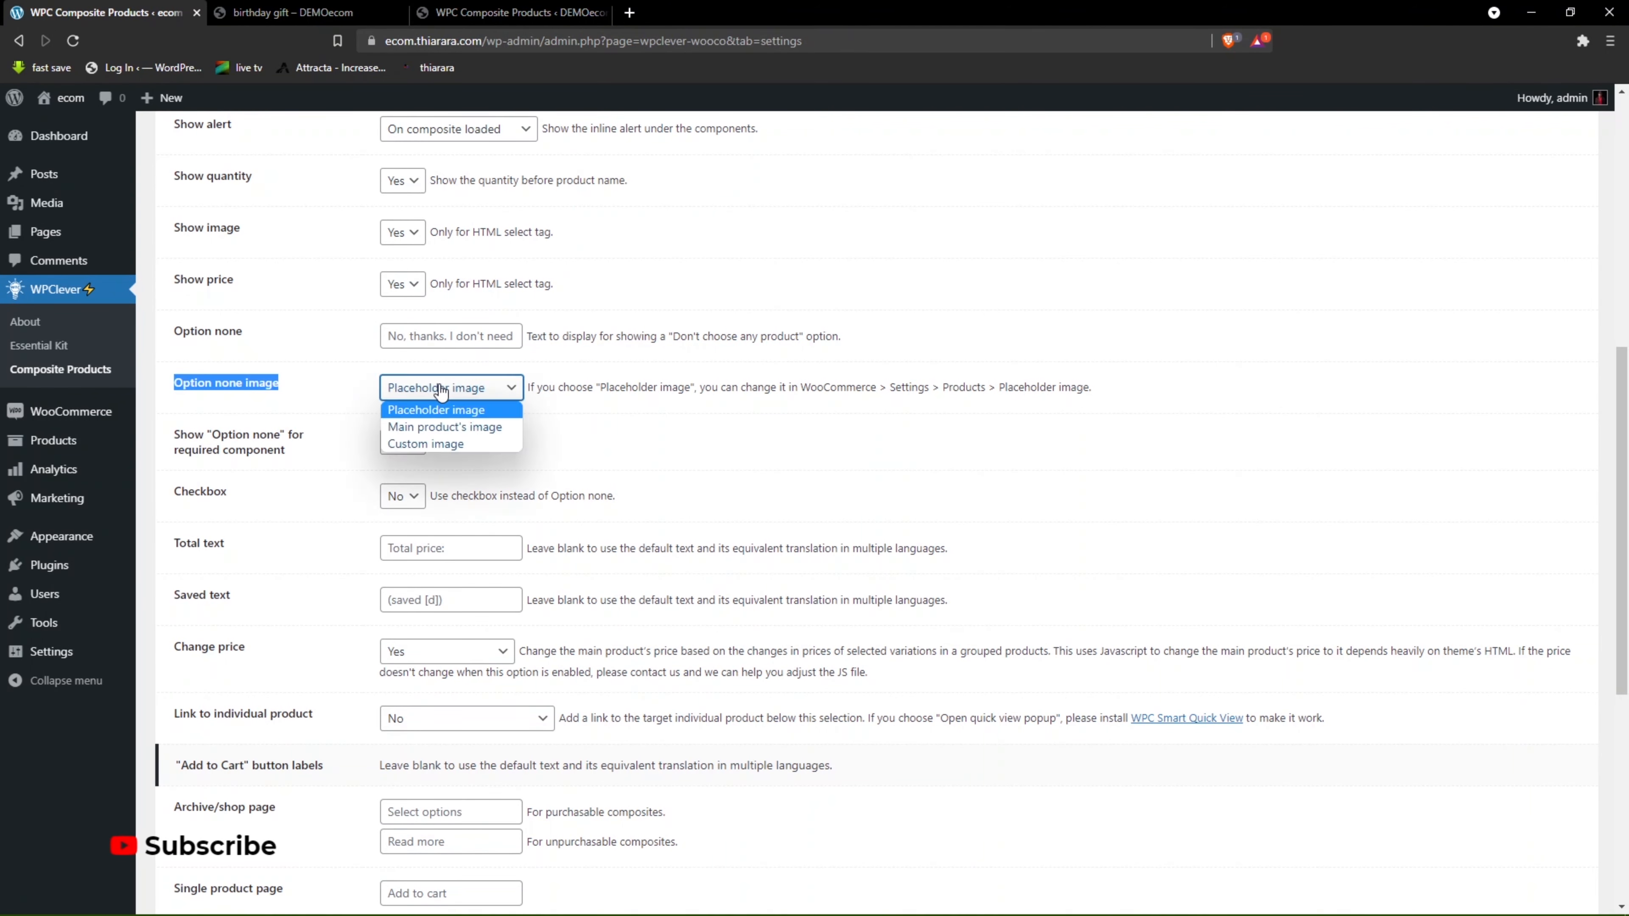
left_click(437, 425)
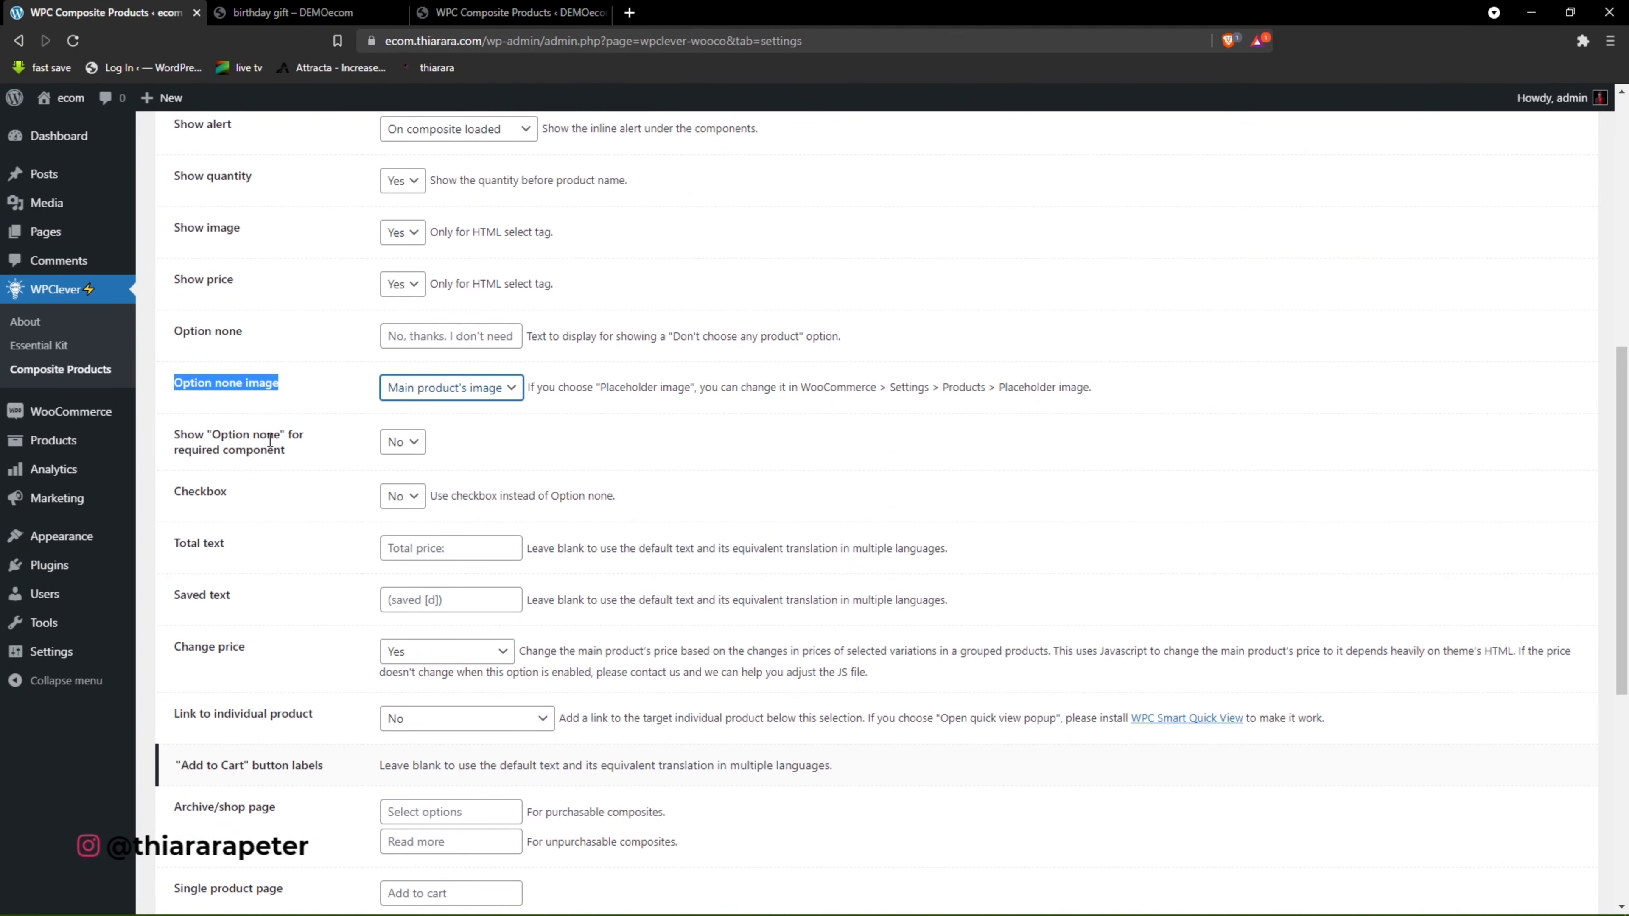
Set Show "Option none" for required component to Yes and enable the Checkbox setting in place of Option none.
left_click(402, 442)
left_click(392, 487)
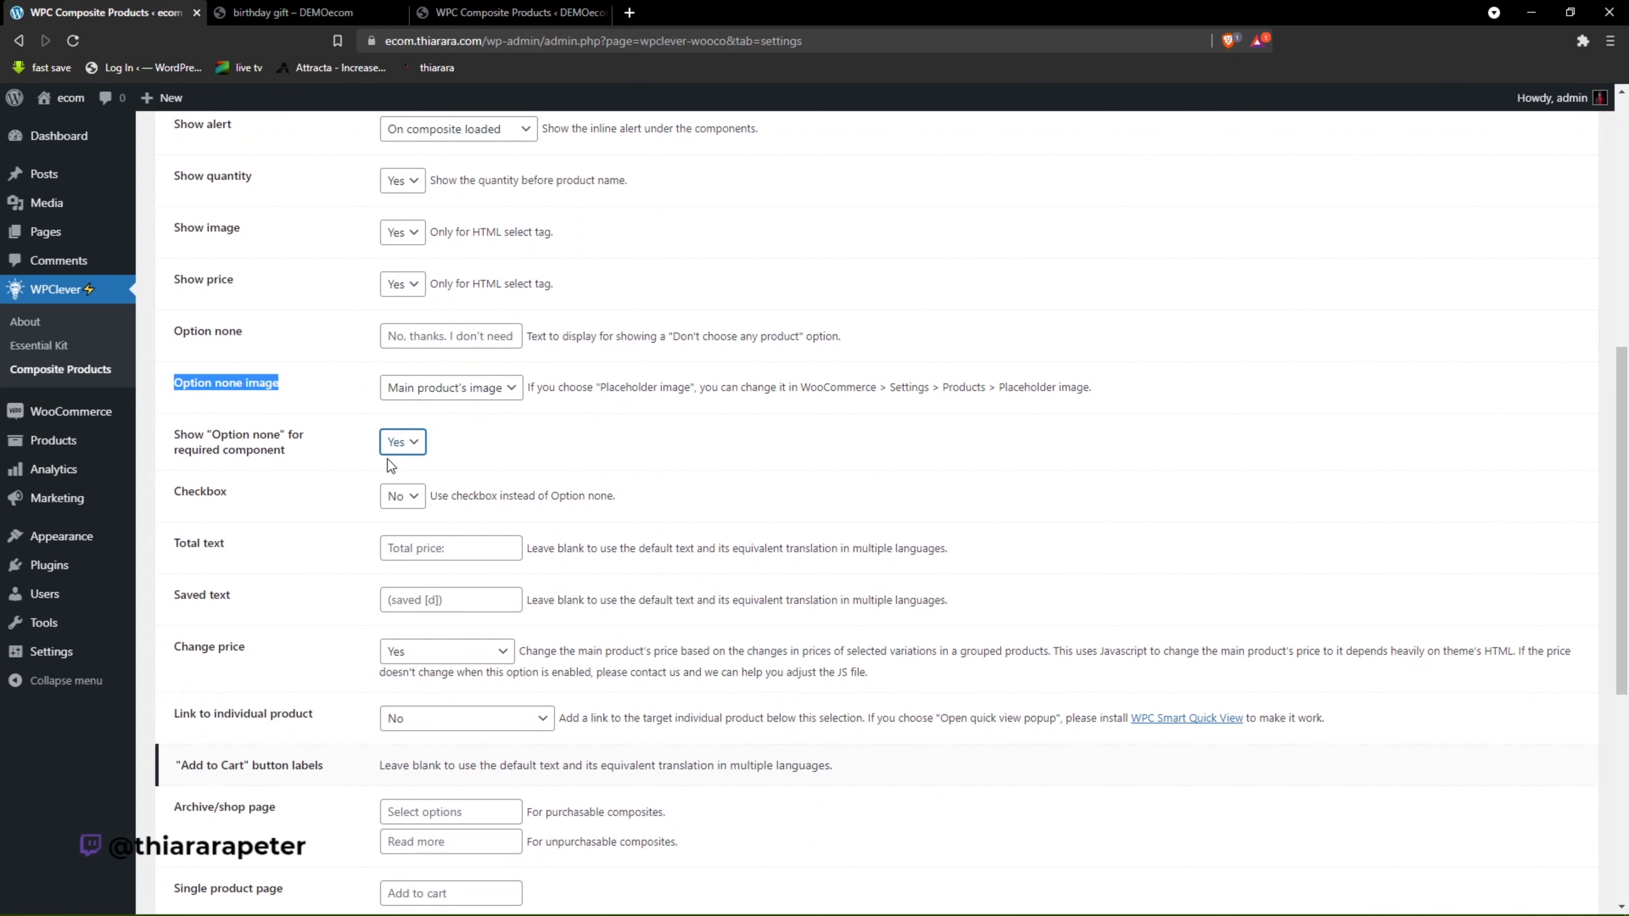
scroll(393, 457, "down", 1)
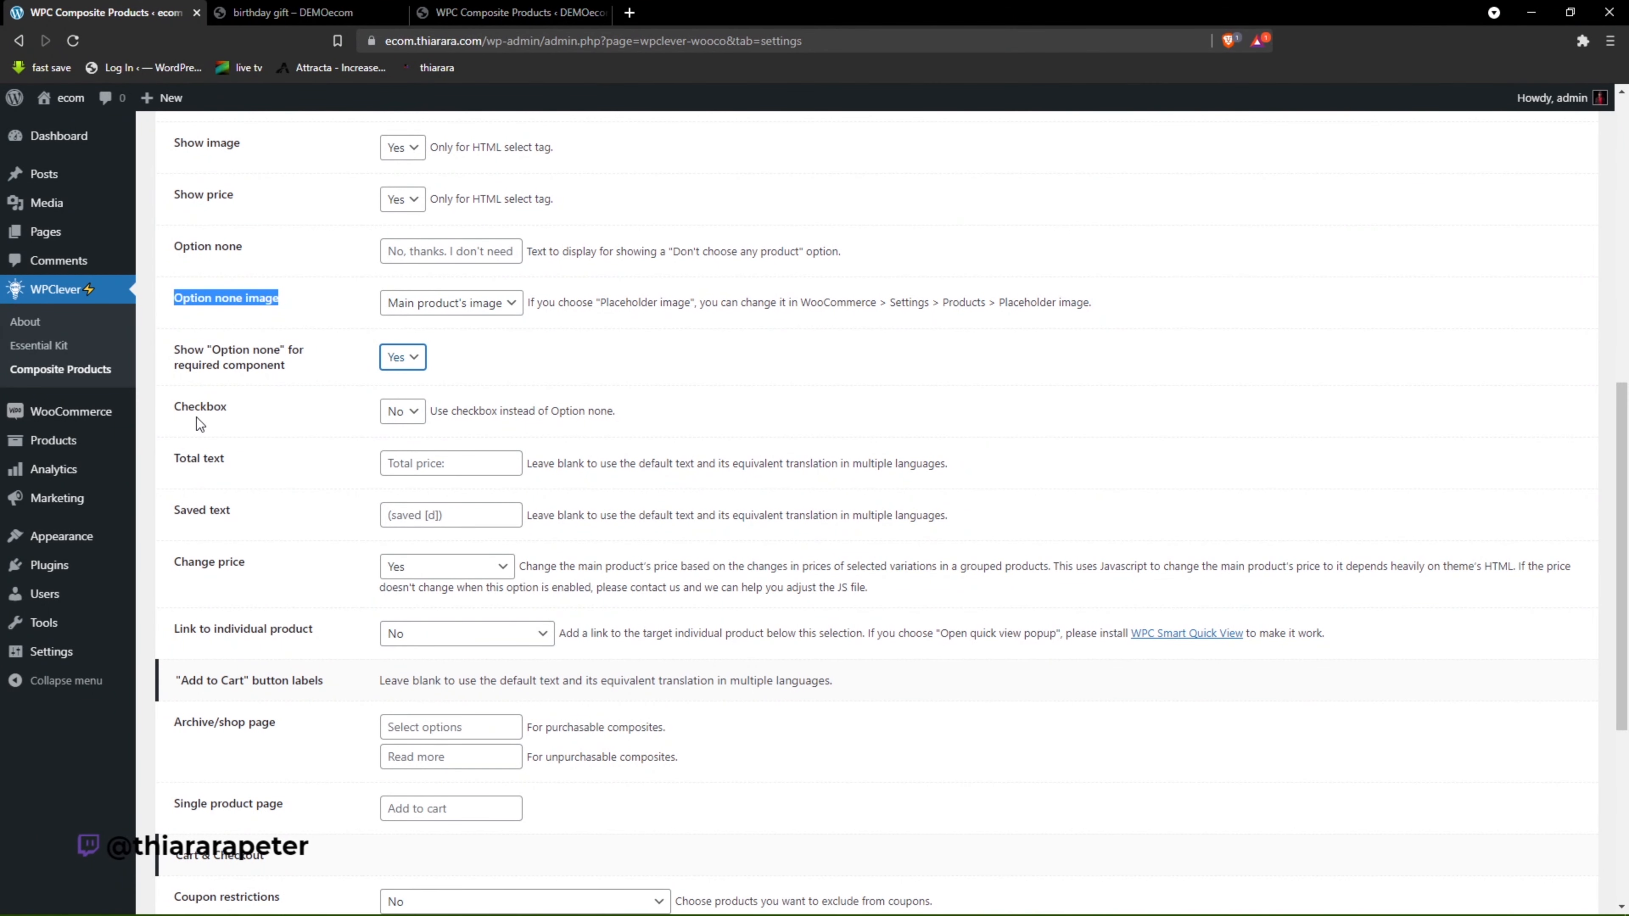
left_click(402, 411)
left_click(398, 438)
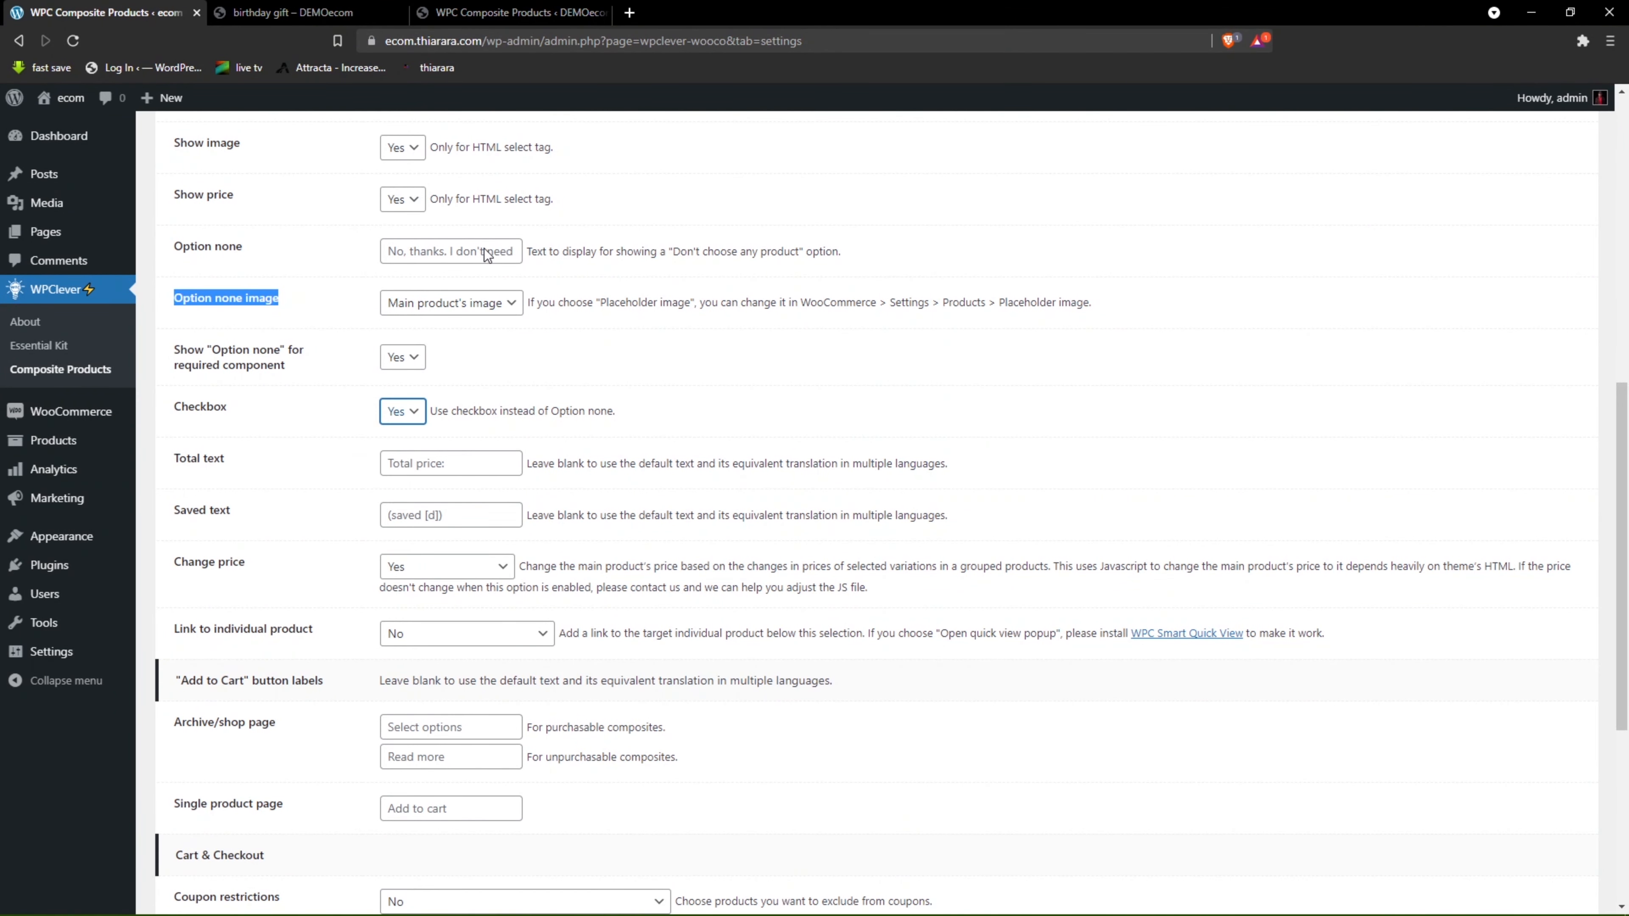
Check the component checkboxes and the mug selector's options on the birthday gift page against the Checkbox setting.
left_click(295, 12)
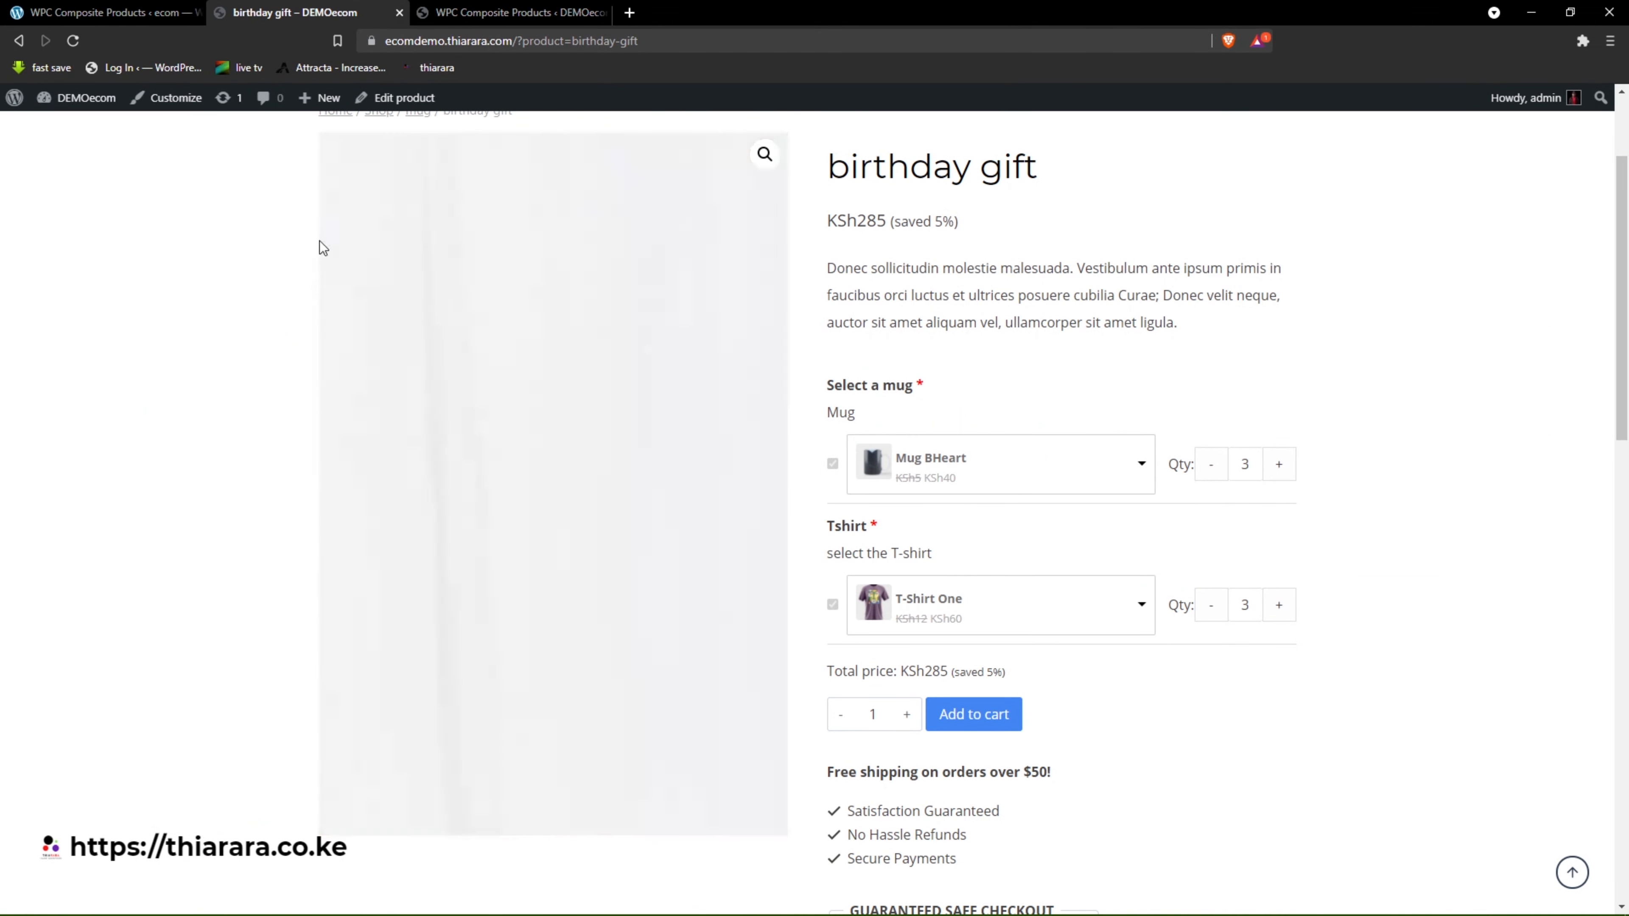
left_click(106, 12)
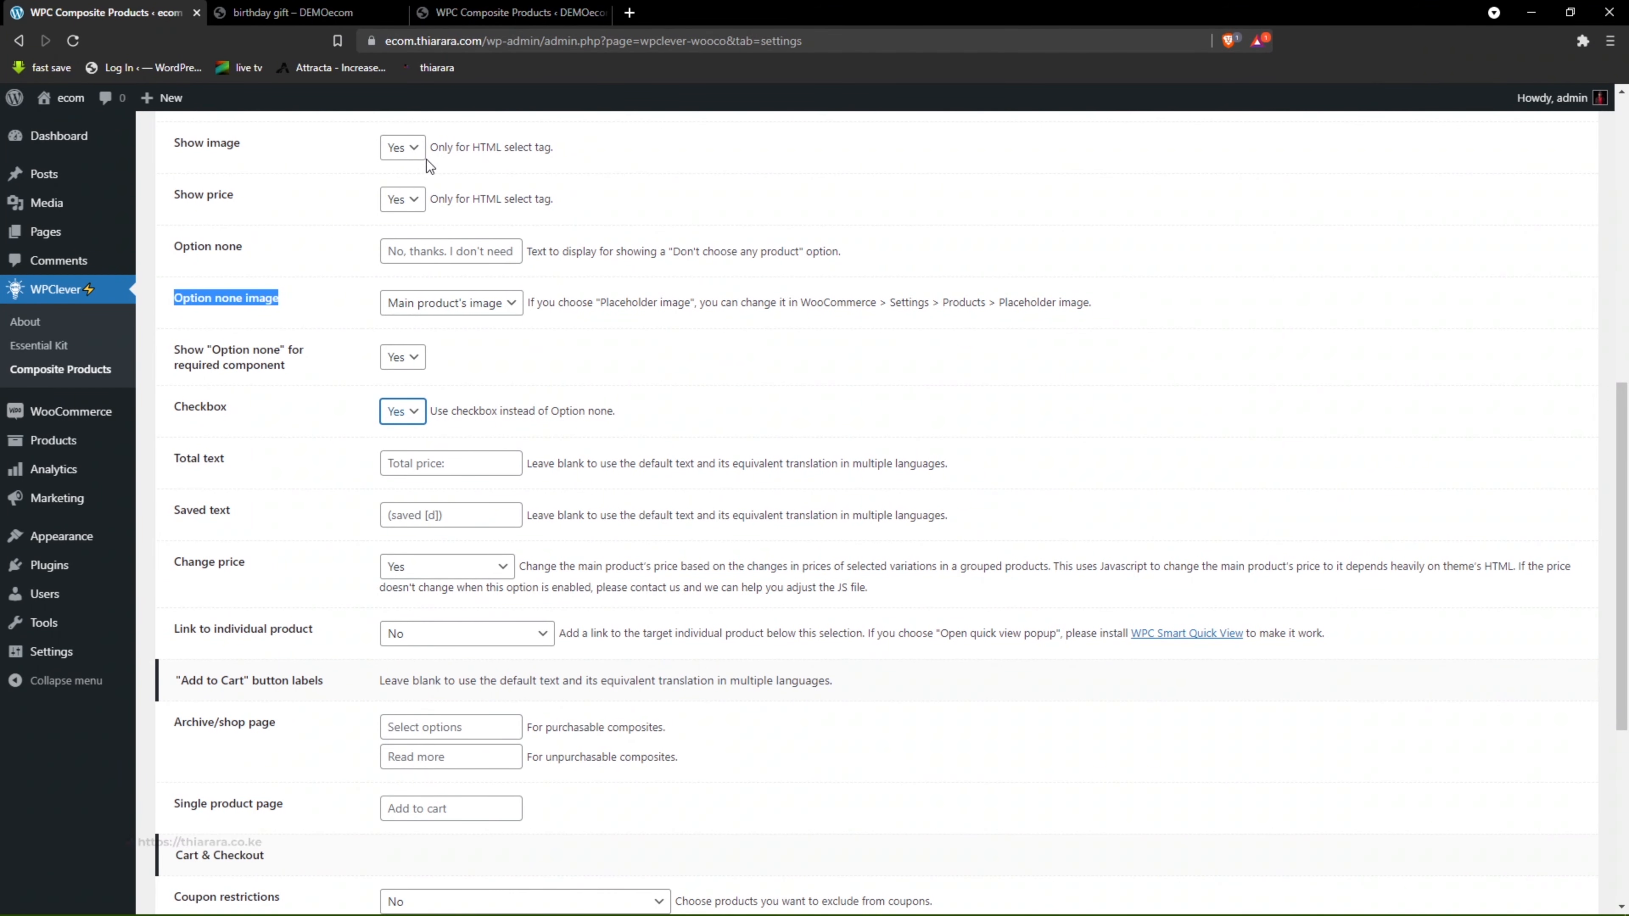
left_click(295, 13)
left_click(954, 475)
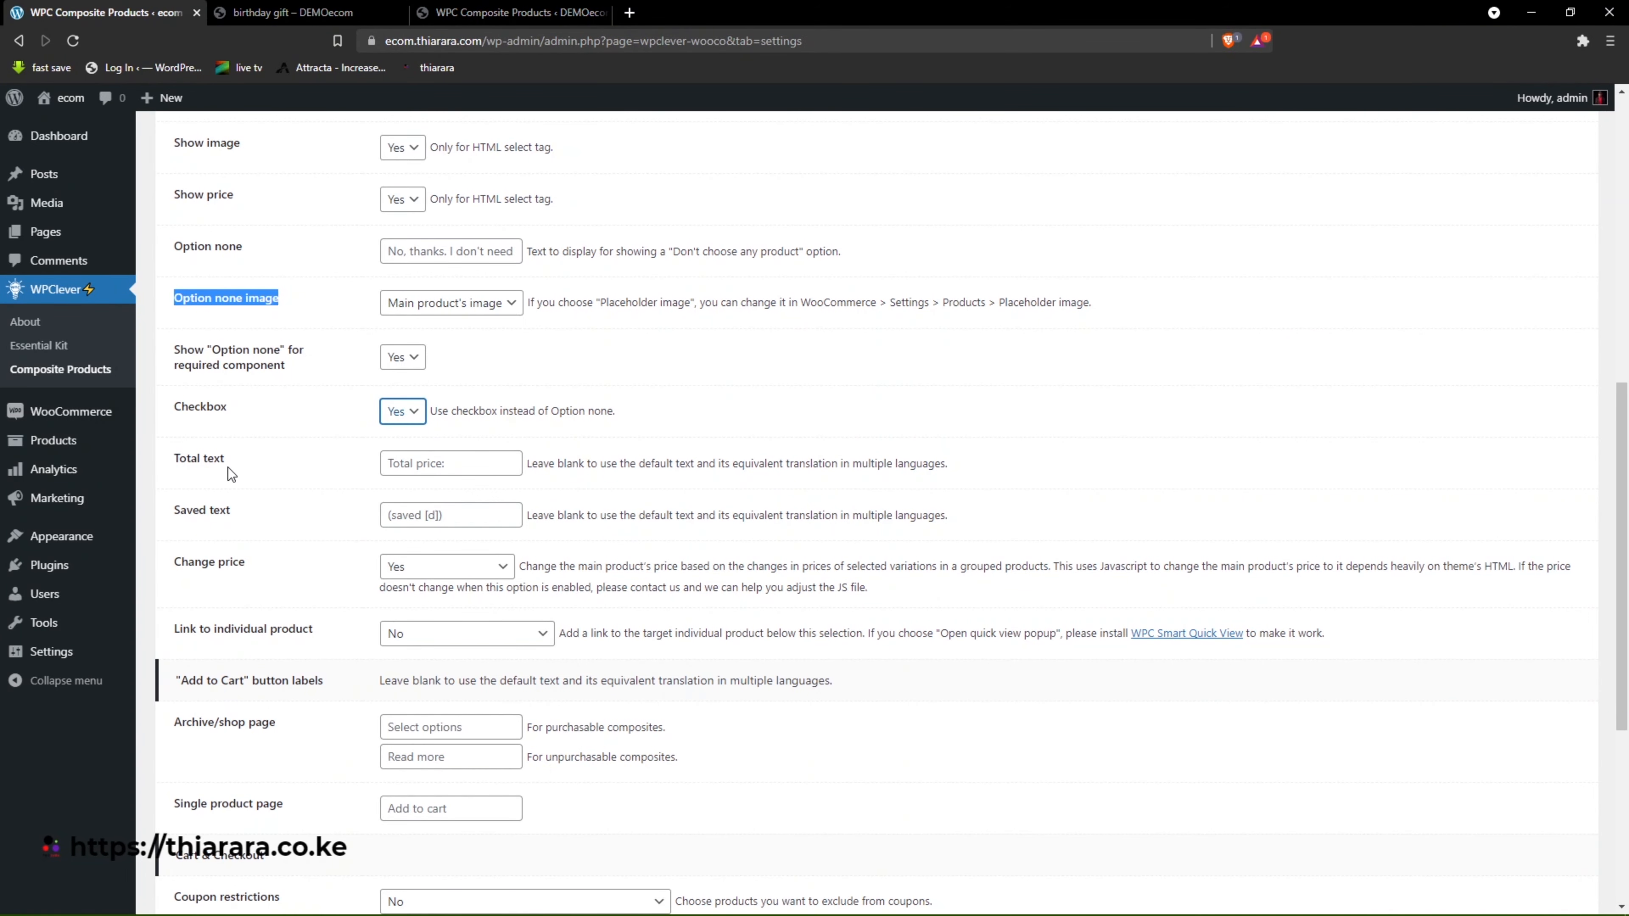
Compare the Total text setting on ecom with the total price line on the birthday gift page.
left_click_drag(229, 464, 179, 459)
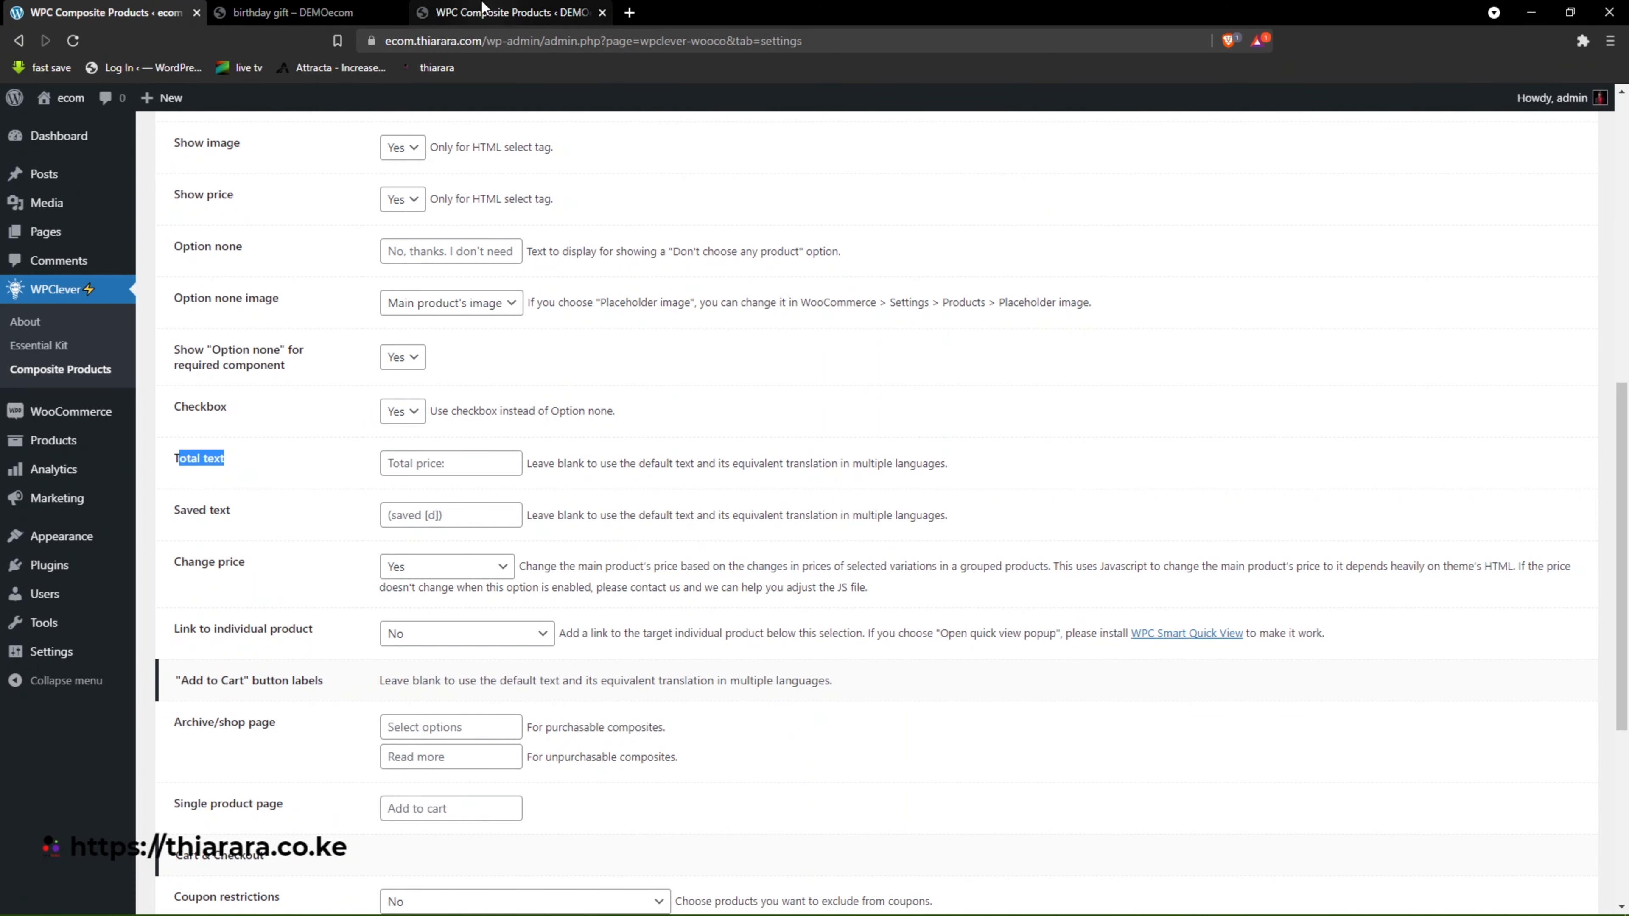
left_click(295, 12)
scroll(821, 502, "down", 3)
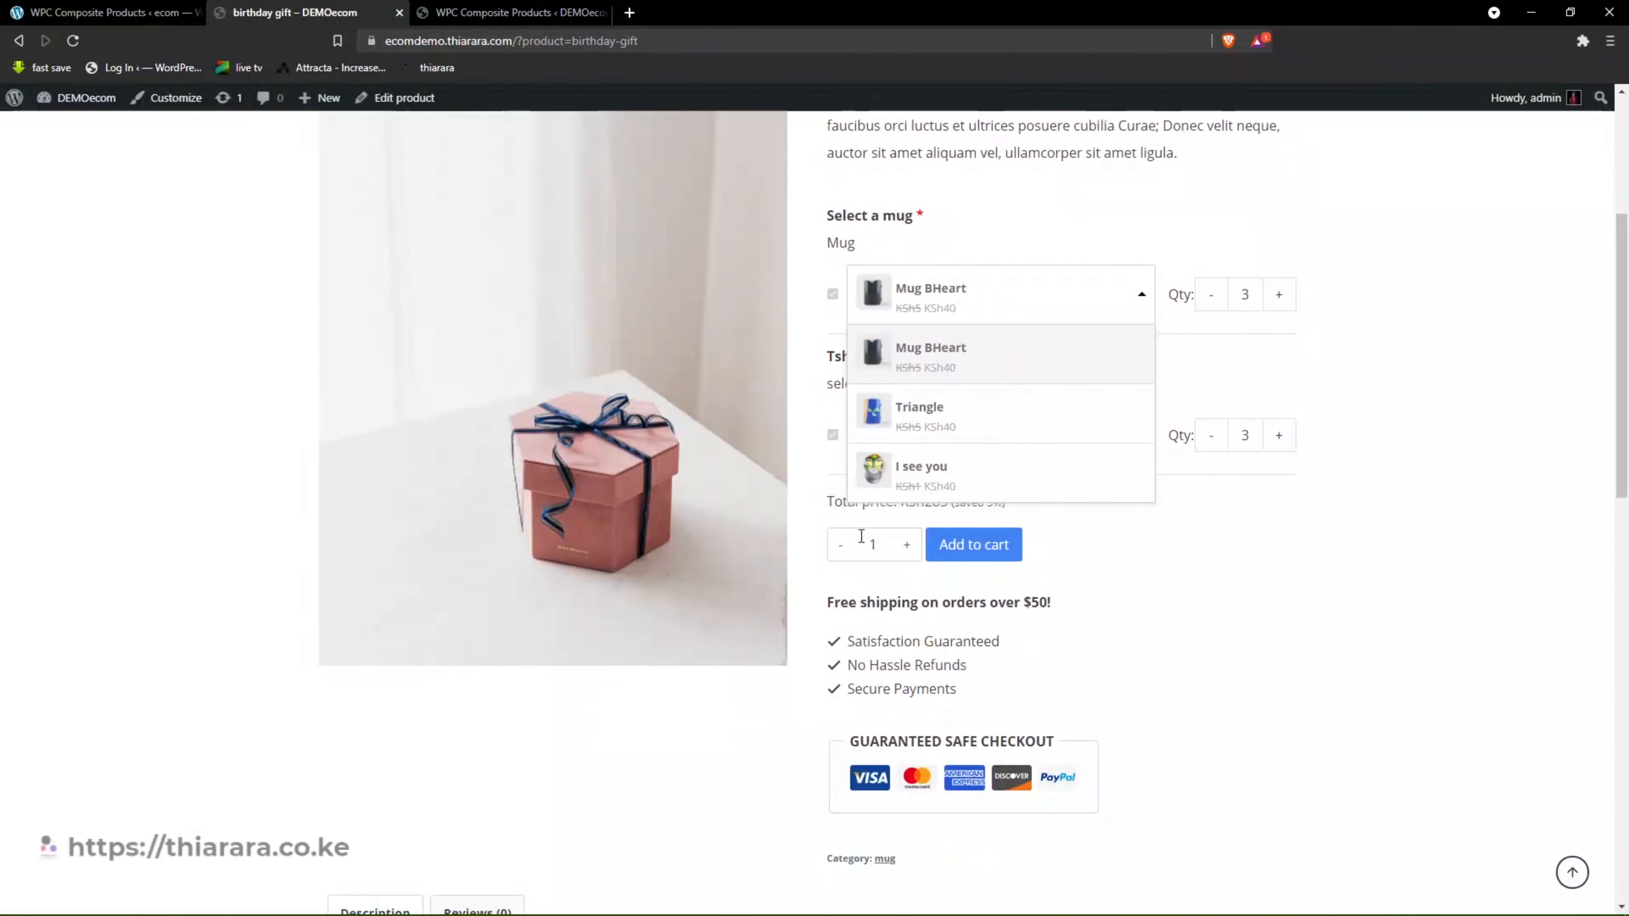
left_click(821, 502)
left_click_drag(821, 502, 869, 507)
left_click(800, 511)
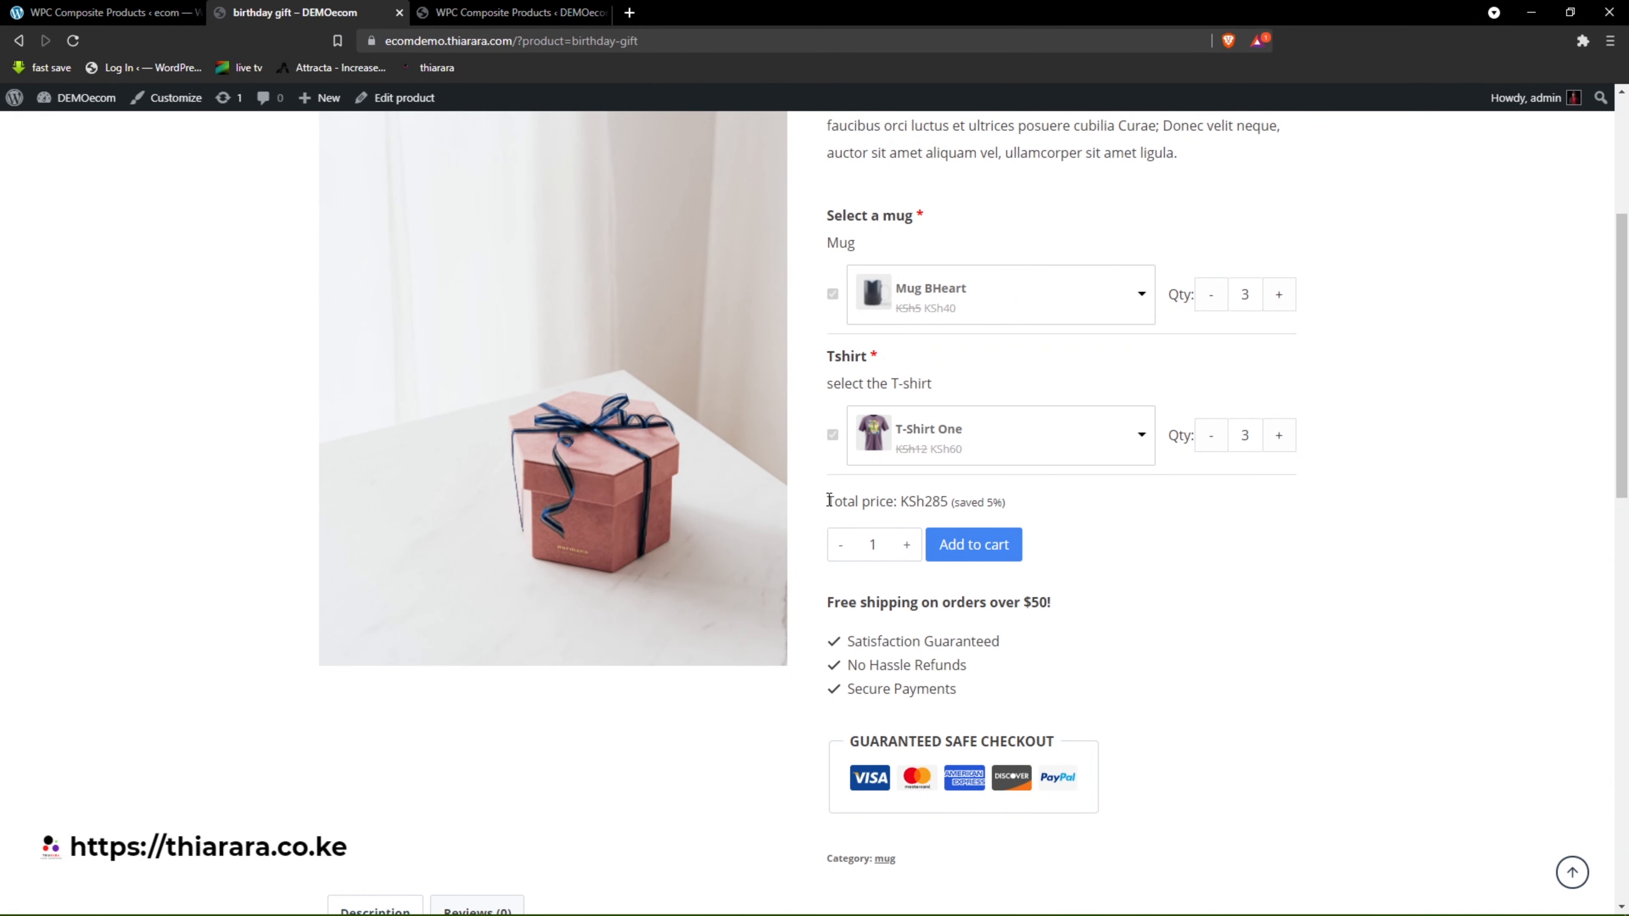
left_click_drag(888, 510, 891, 510)
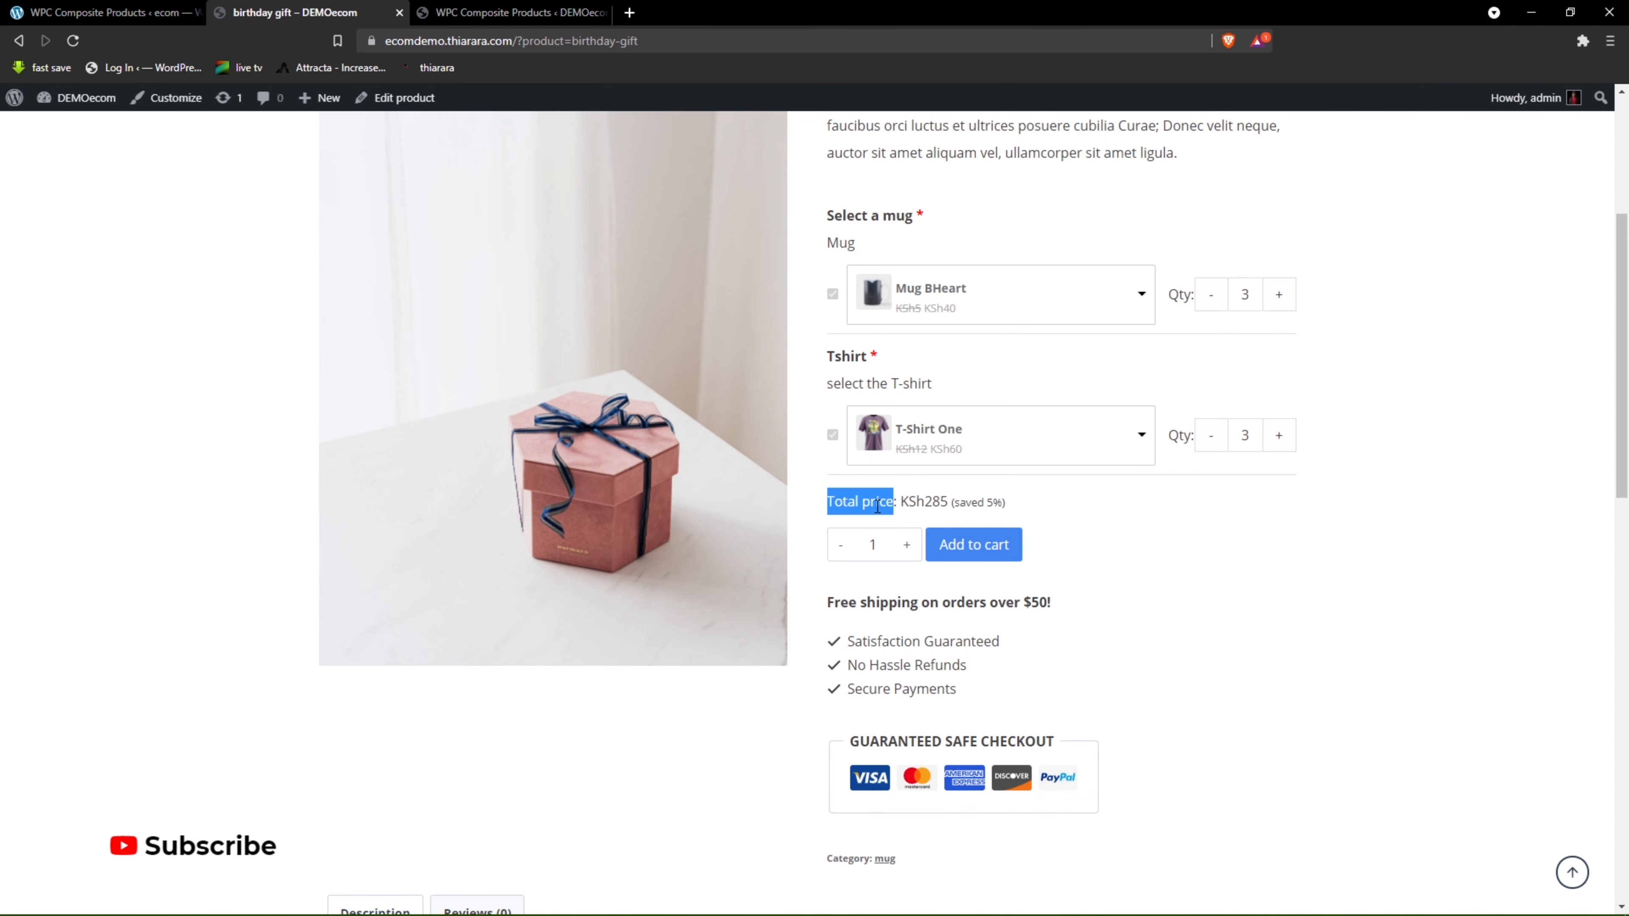
left_click_drag(831, 509, 887, 508)
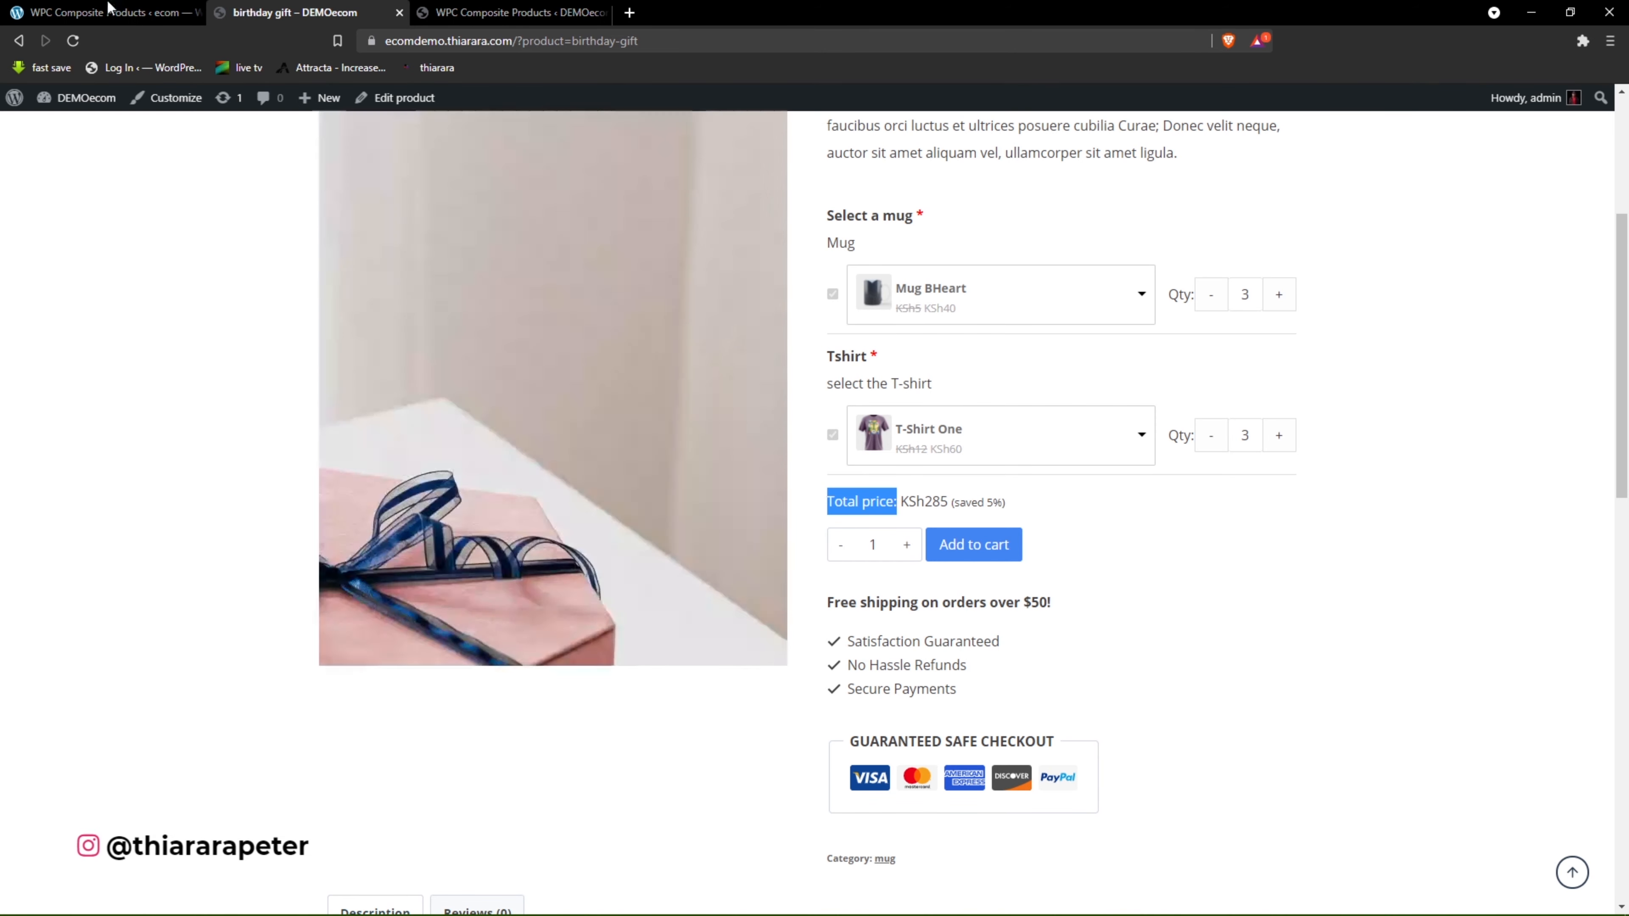
left_click(69, 12)
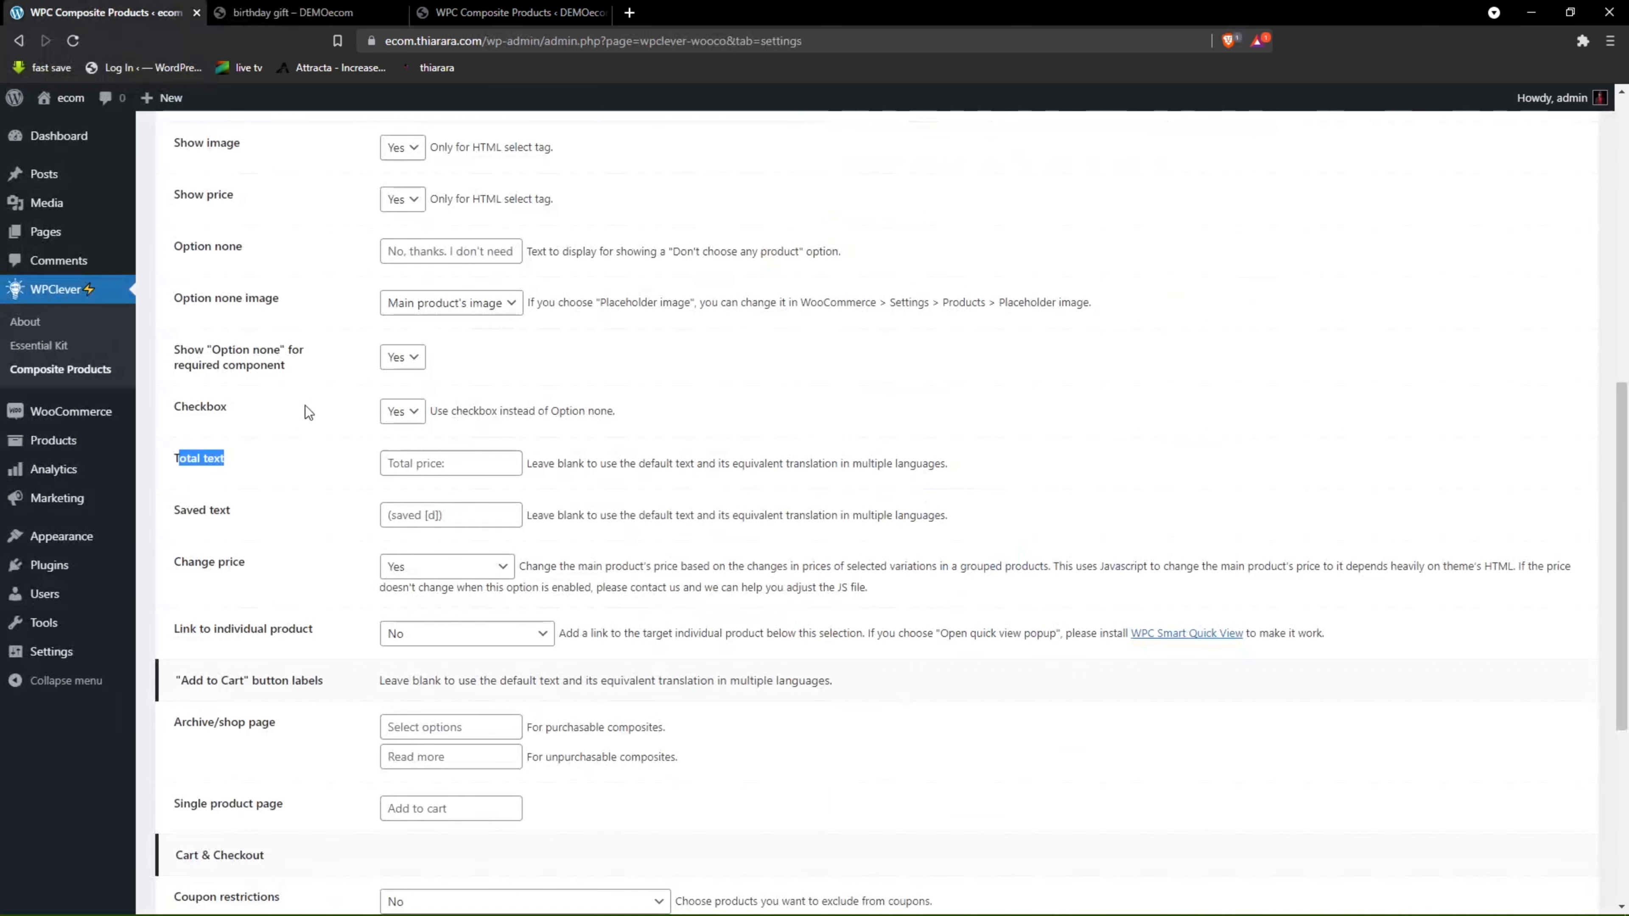
Try Link to individual product as "Yes, open product page" and look at the T-shirt selector on the birthday gift page.
scroll(349, 557, "down", 1)
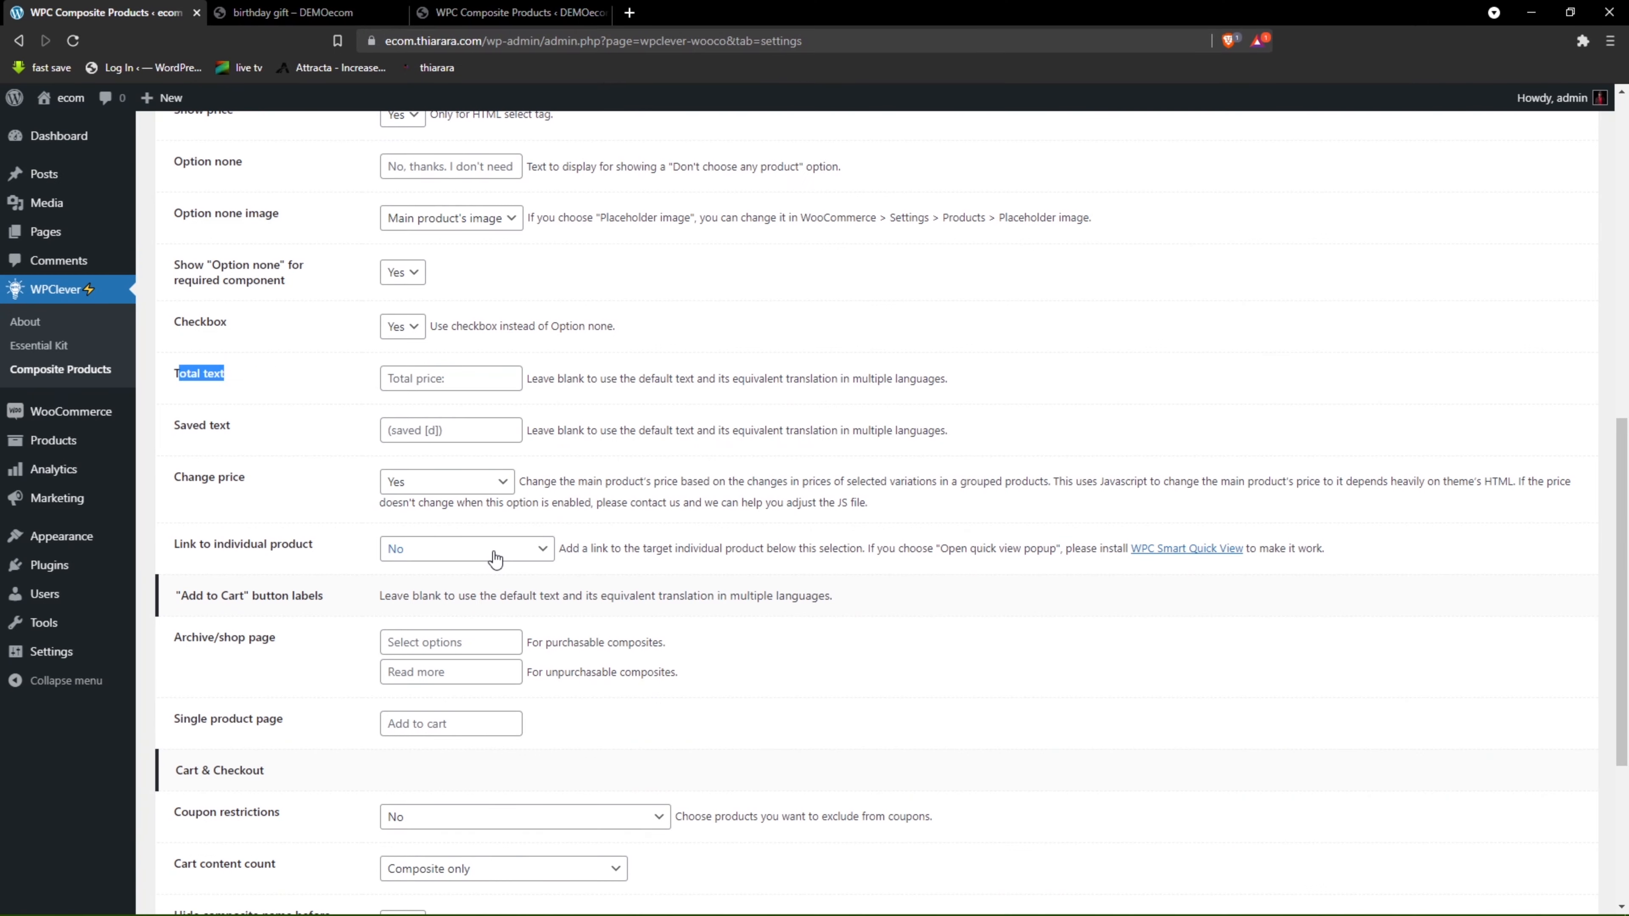
left_click(486, 555)
left_click(486, 572)
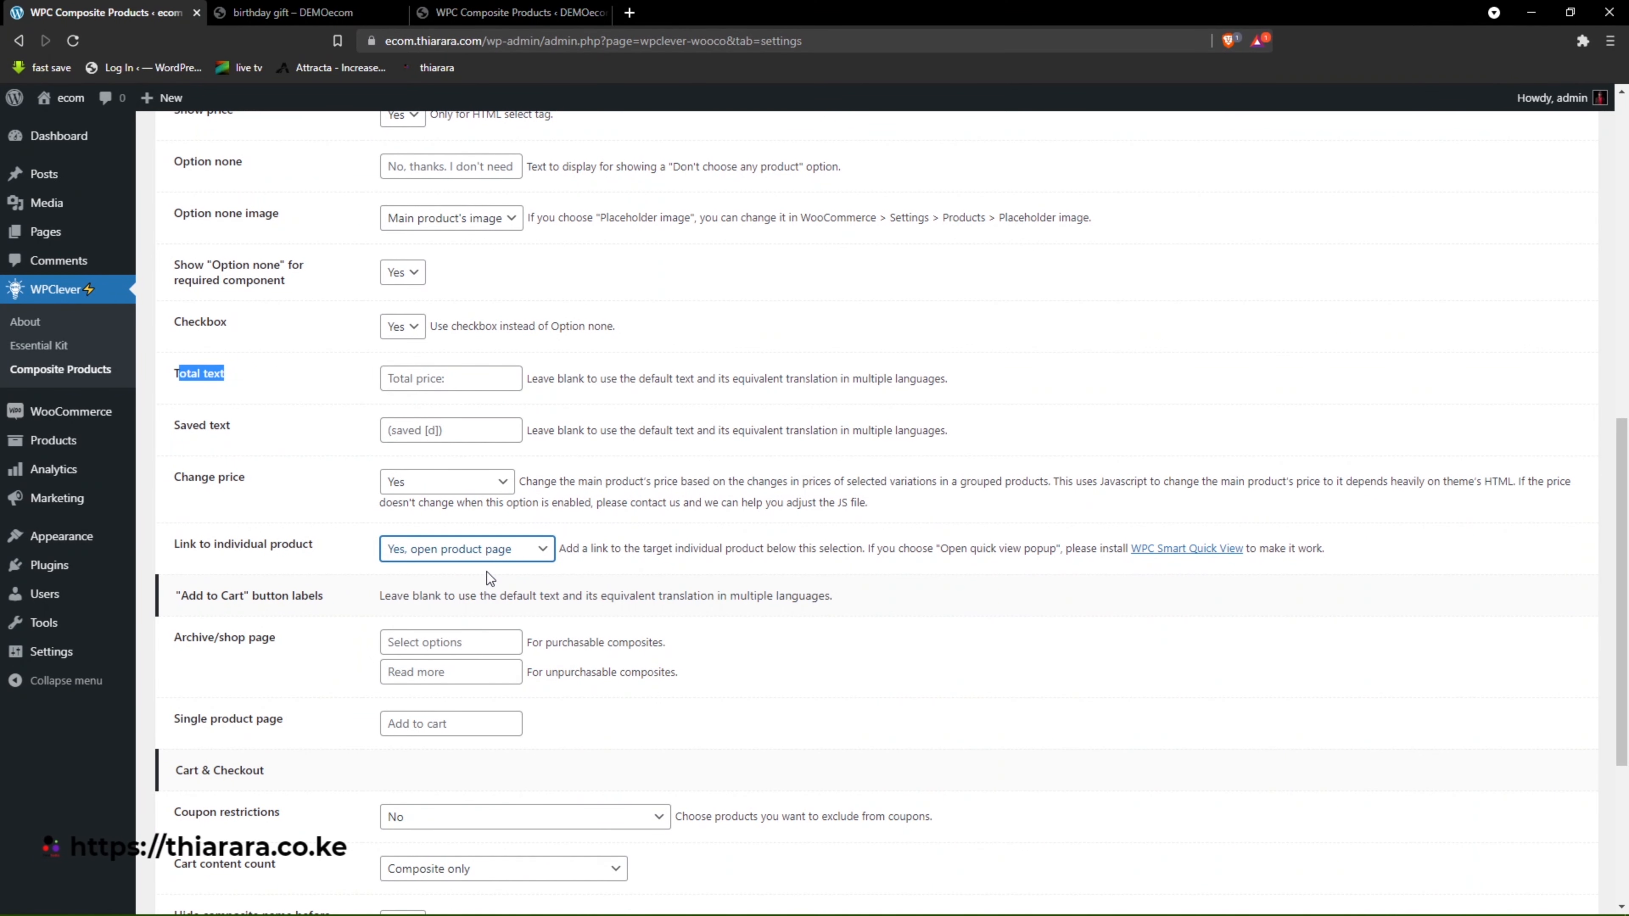
left_click(295, 12)
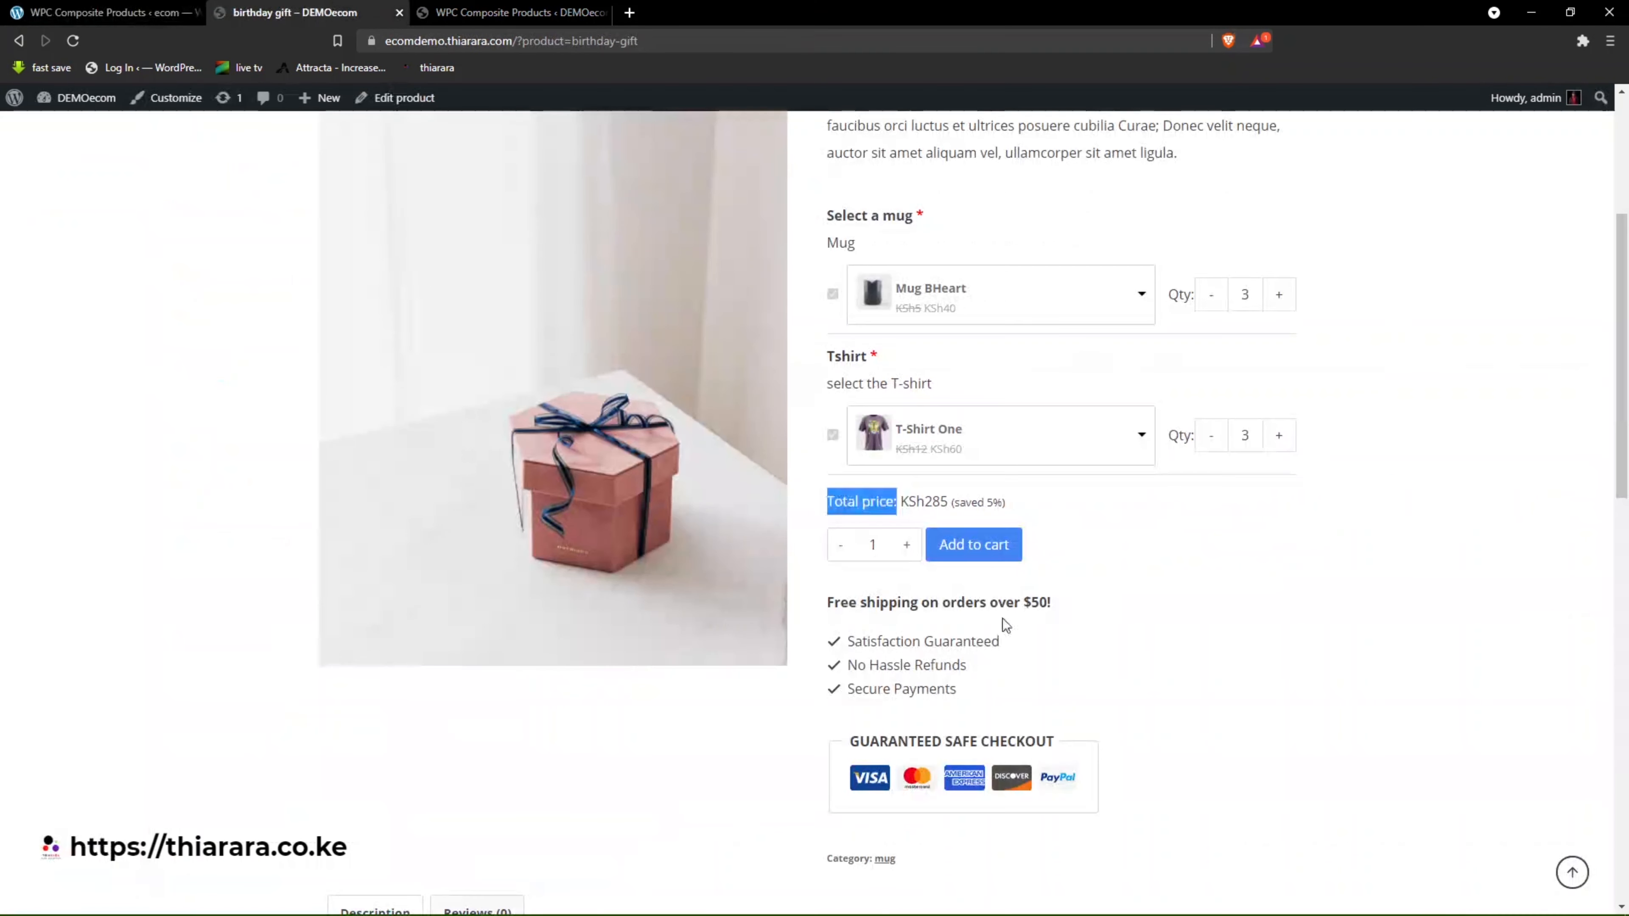
left_click(909, 442)
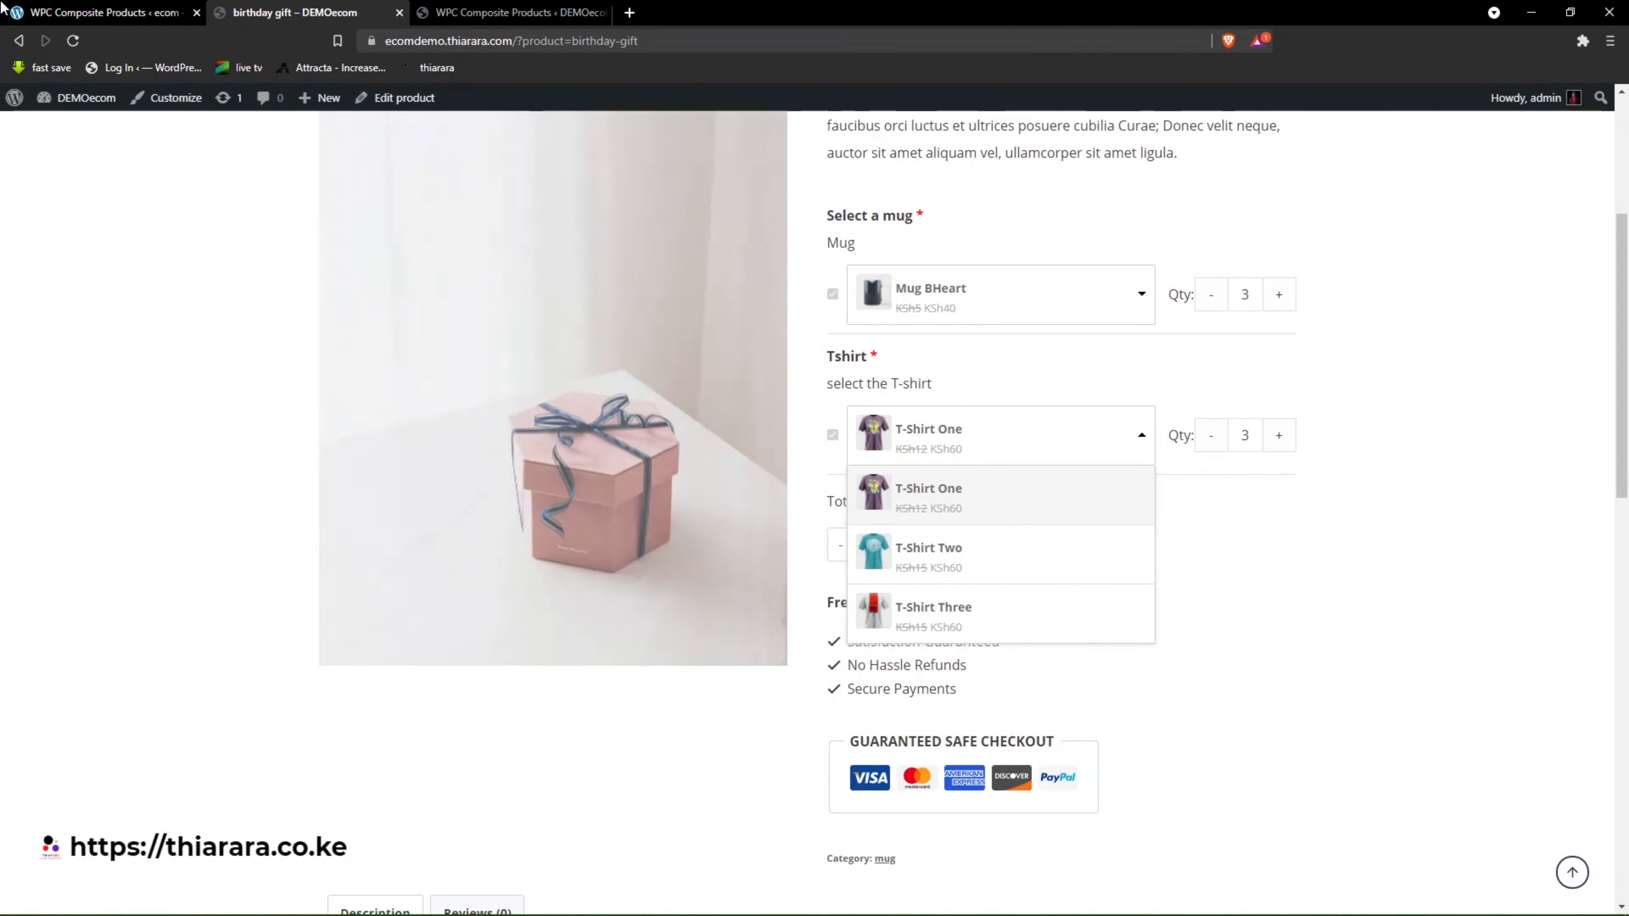
left_click(85, 11)
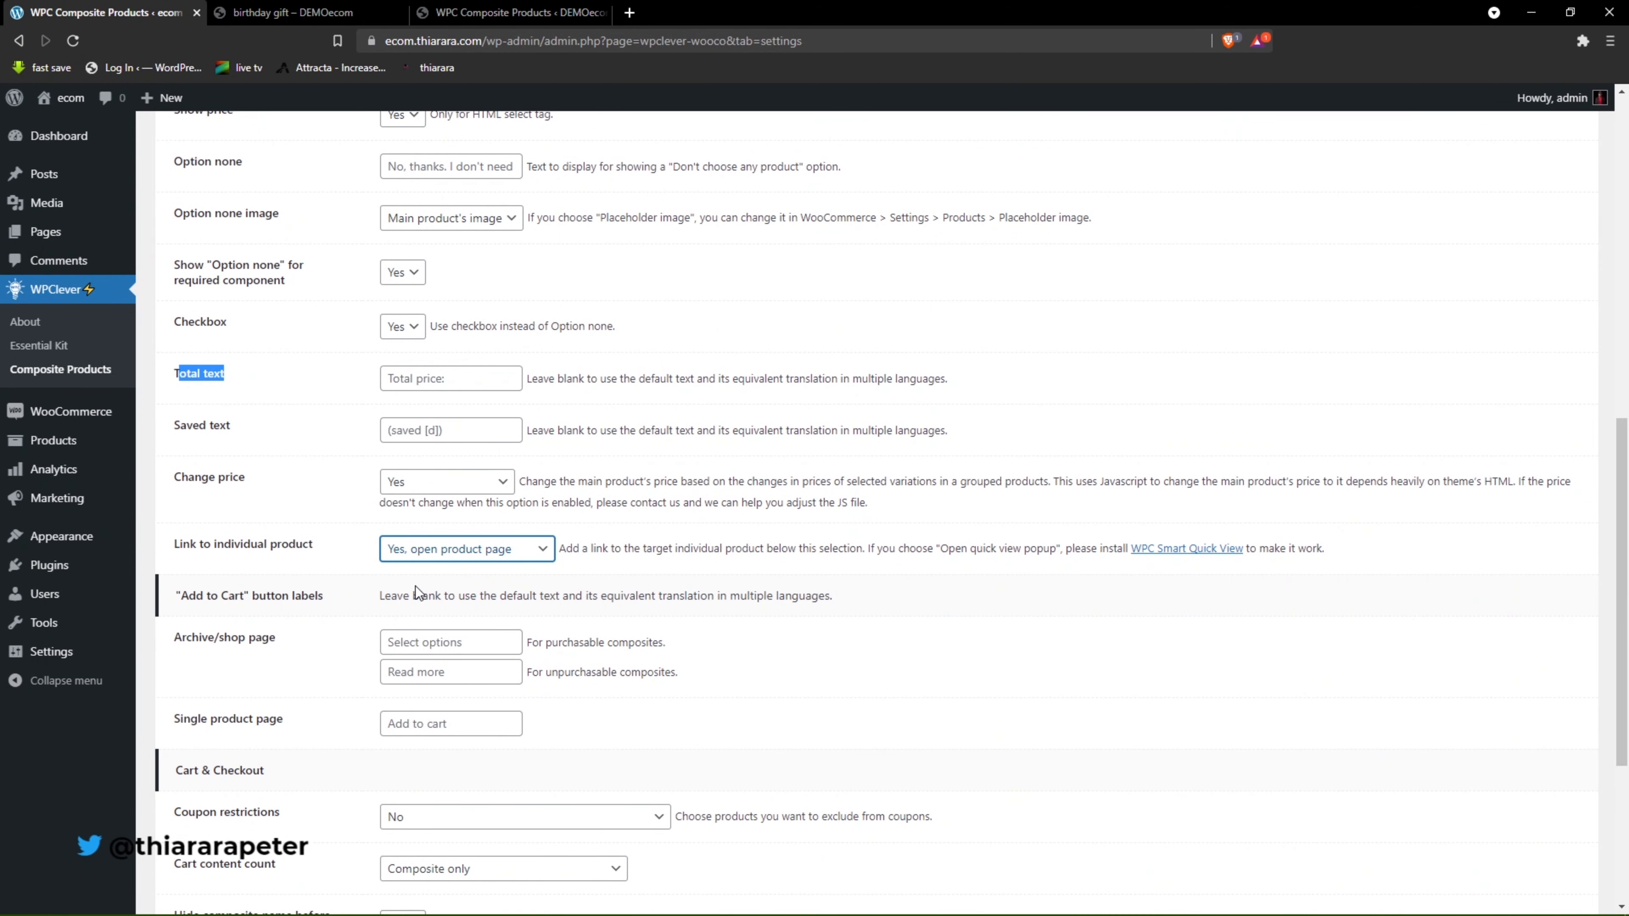
Review the choices for Link to individual product and set it back to No.
left_click(473, 552)
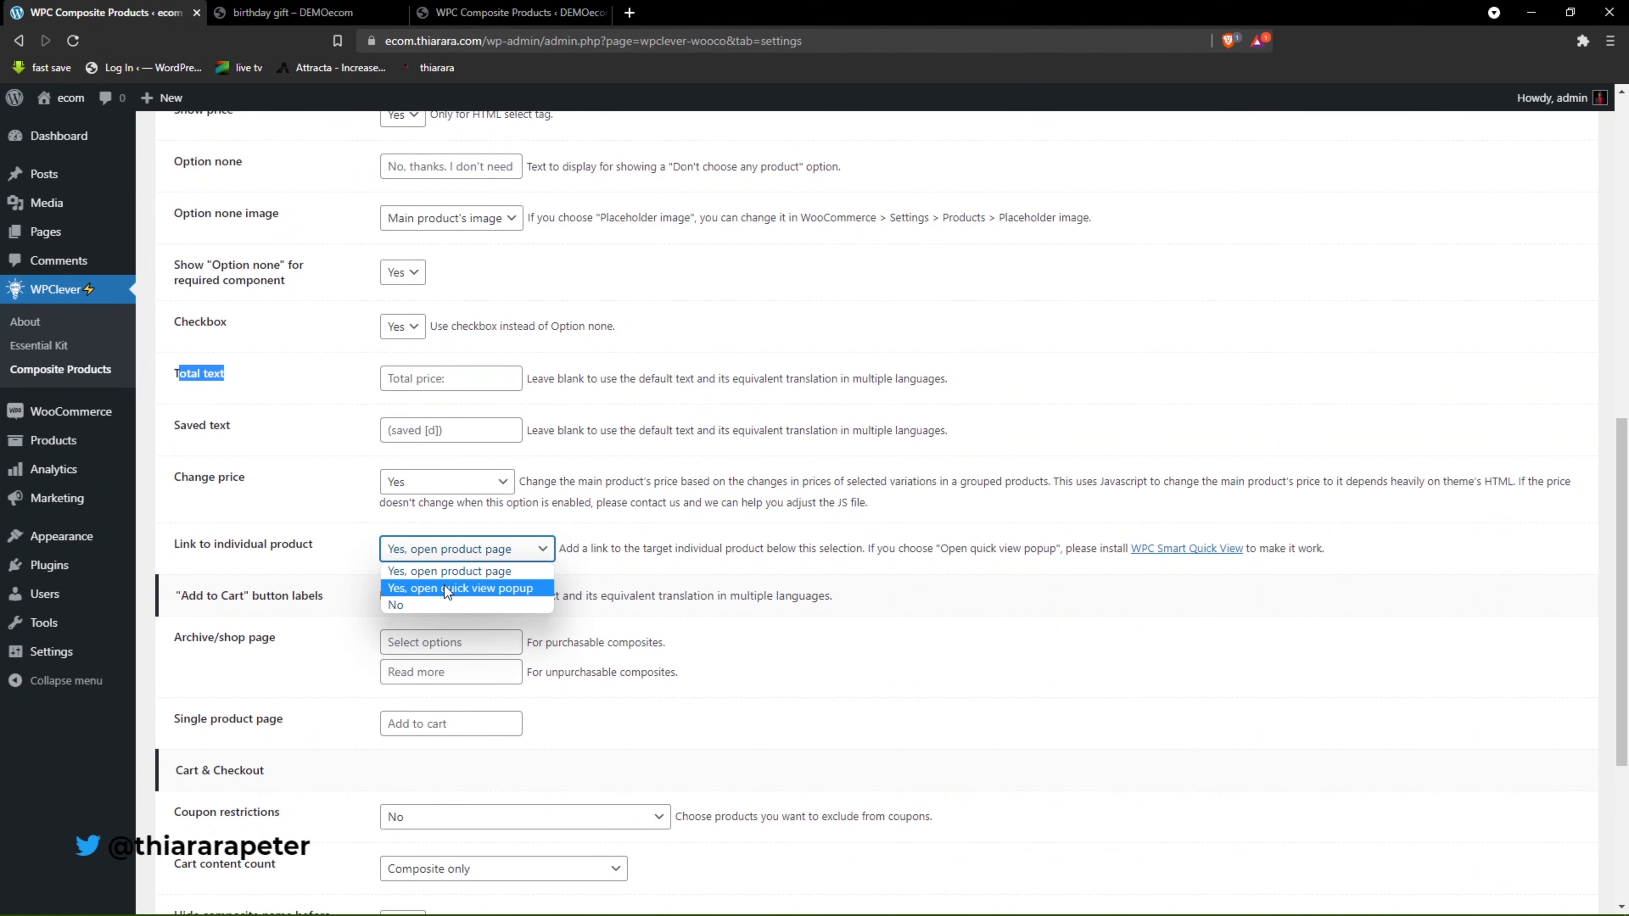
left_click(419, 603)
left_click(475, 556)
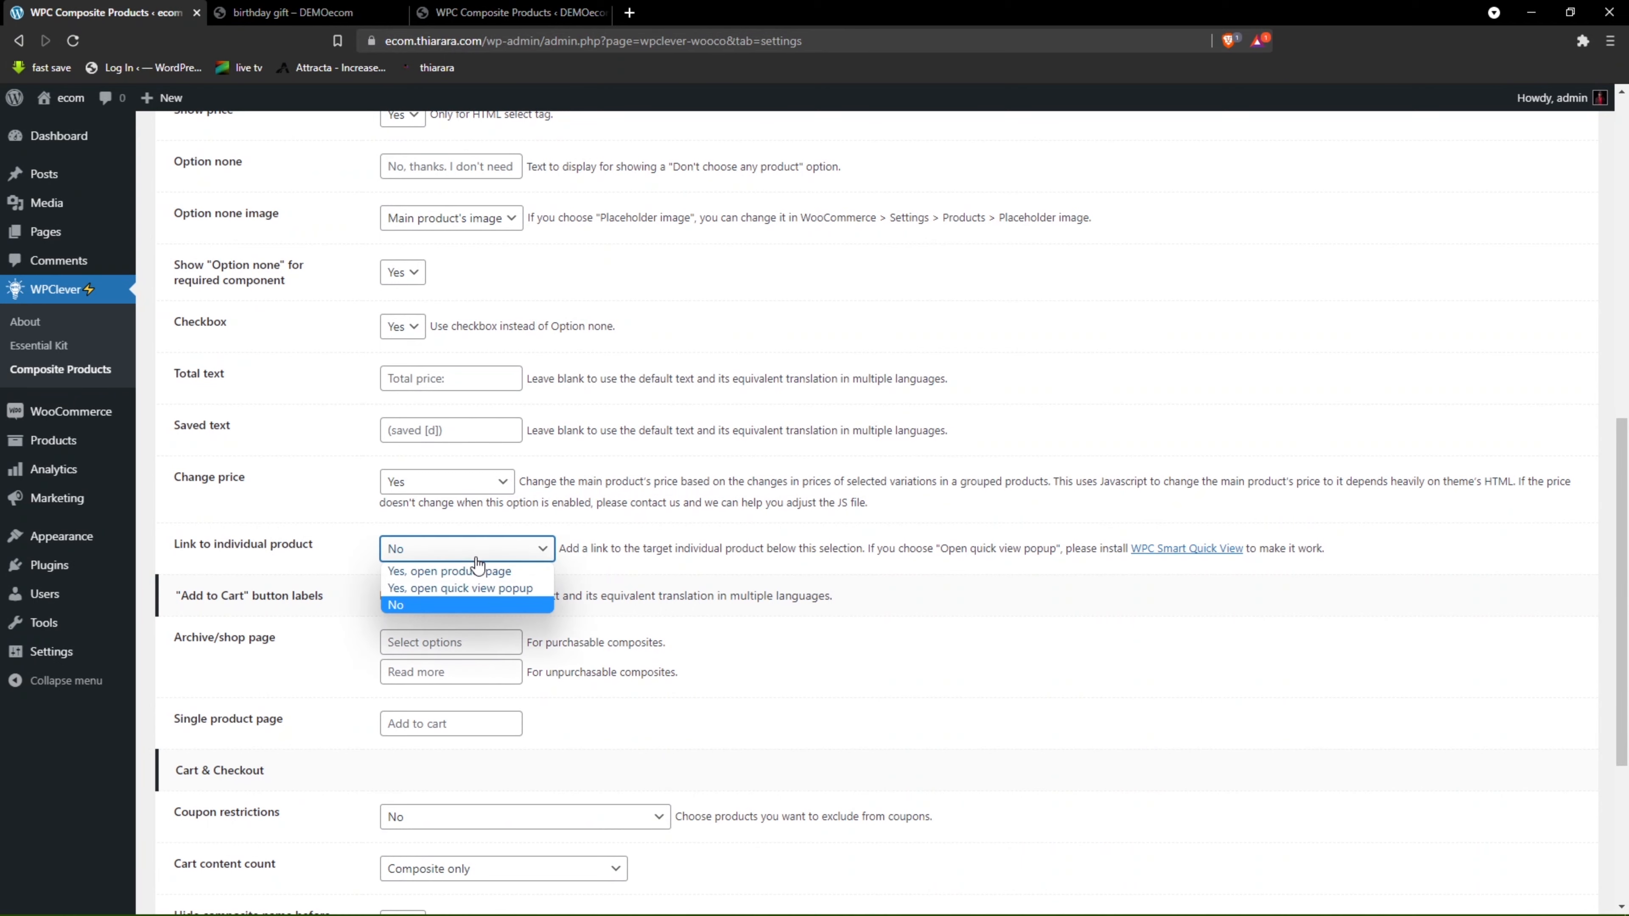
left_click(417, 609)
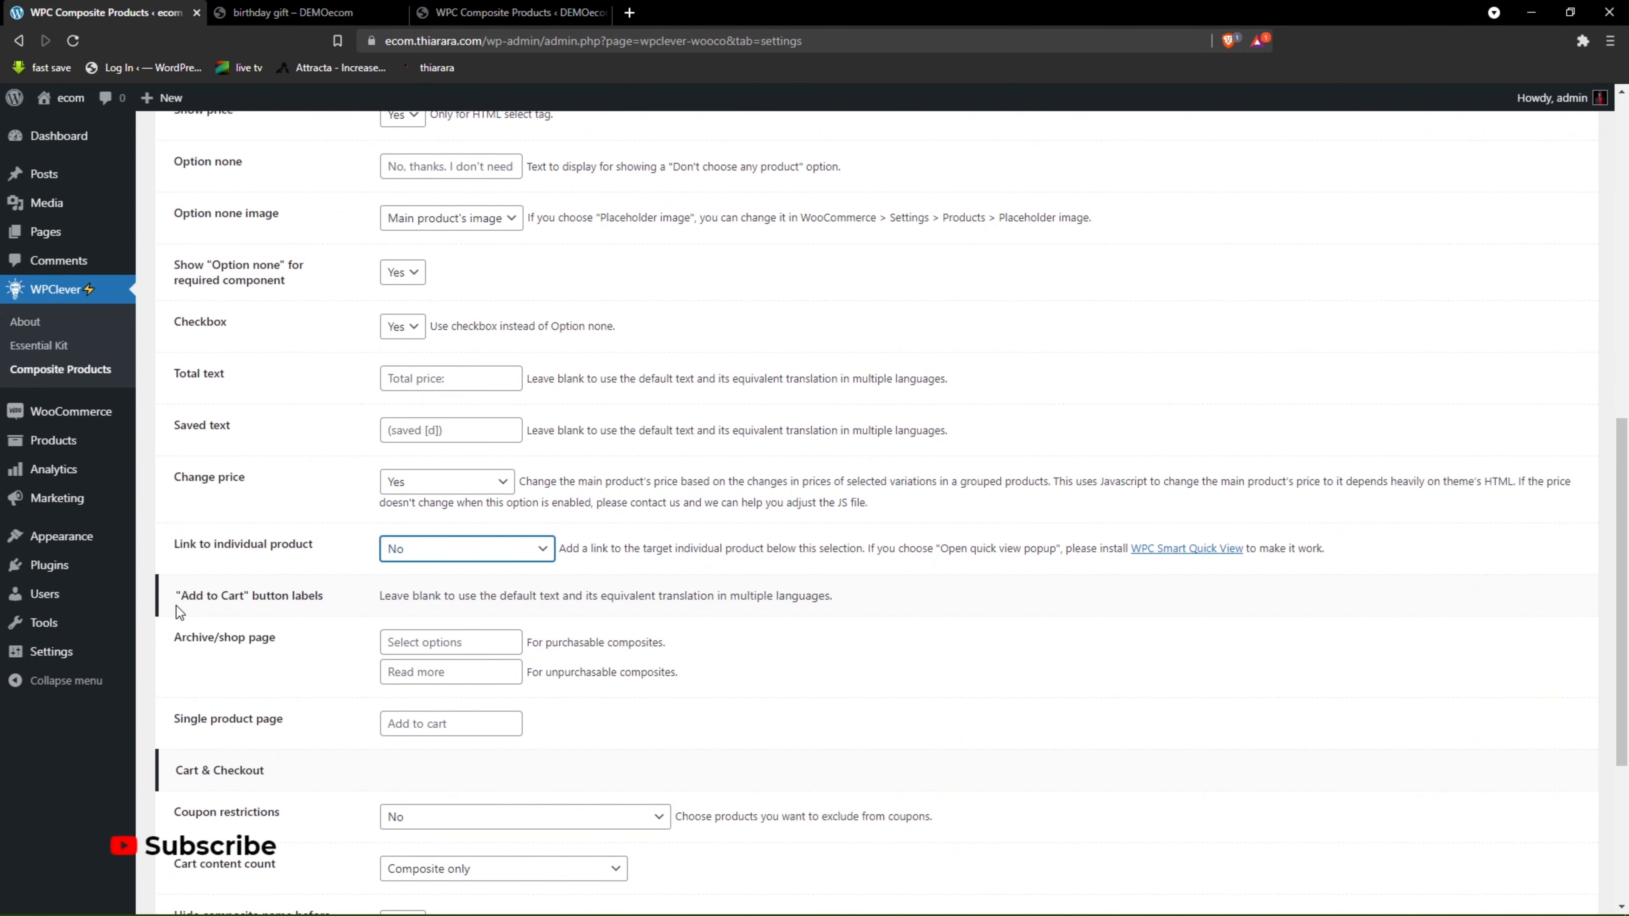
Compare the "Add to Cart" button labels section with the cart button on the birthday gift page.
left_click_drag(178, 601, 321, 605)
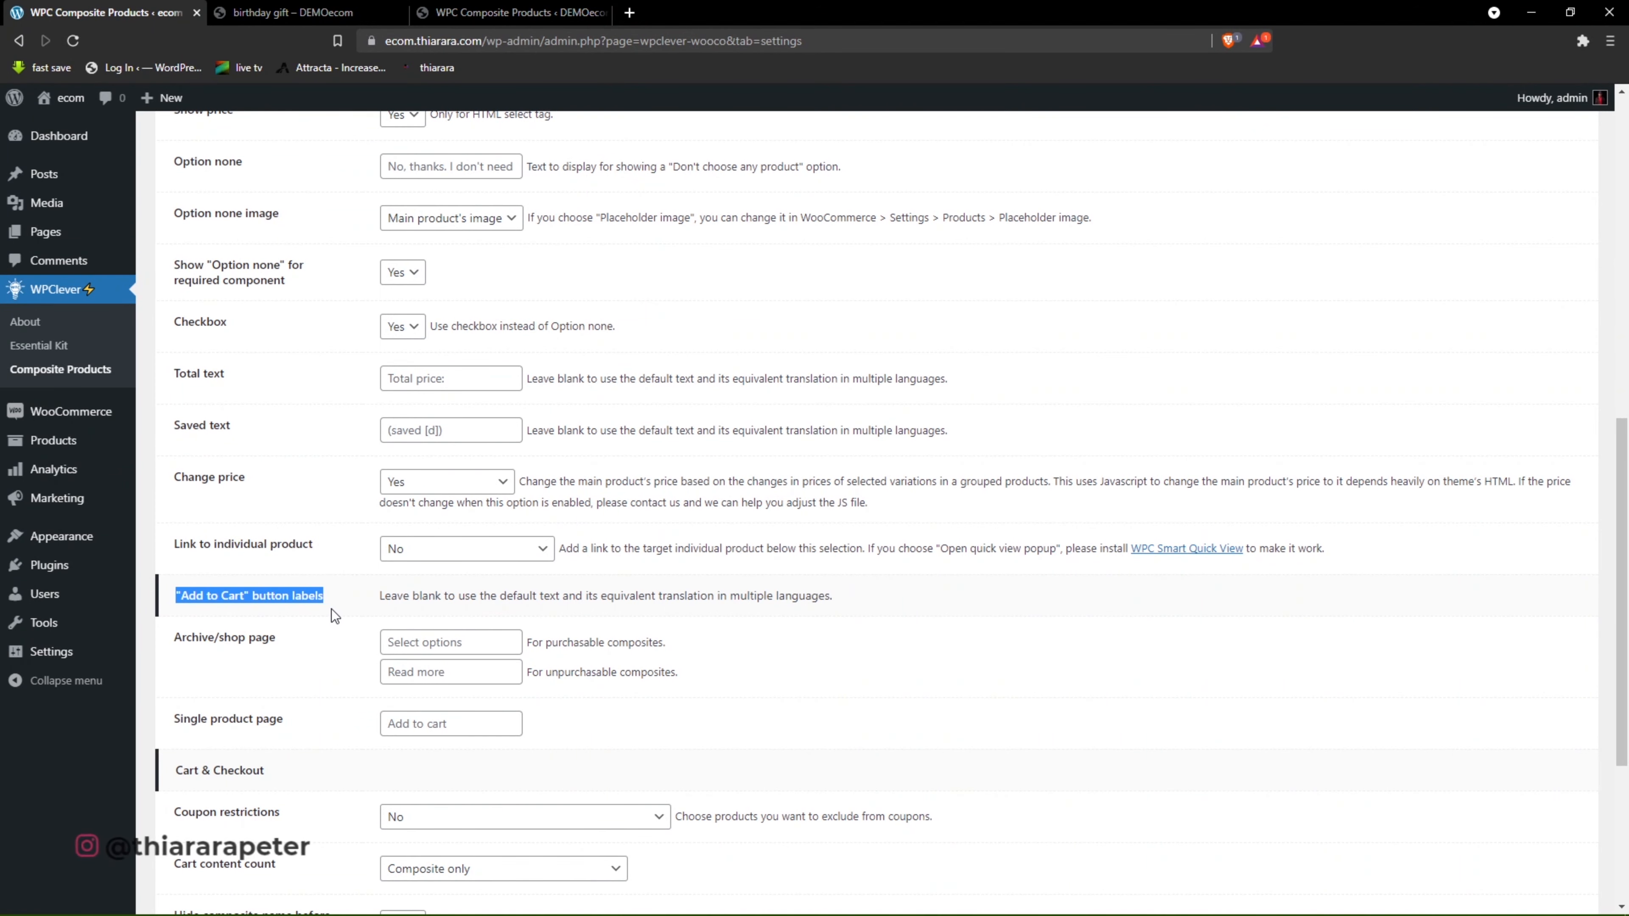
left_click(281, 20)
scroll(1065, 603, "down", 2)
double_click(1259, 602)
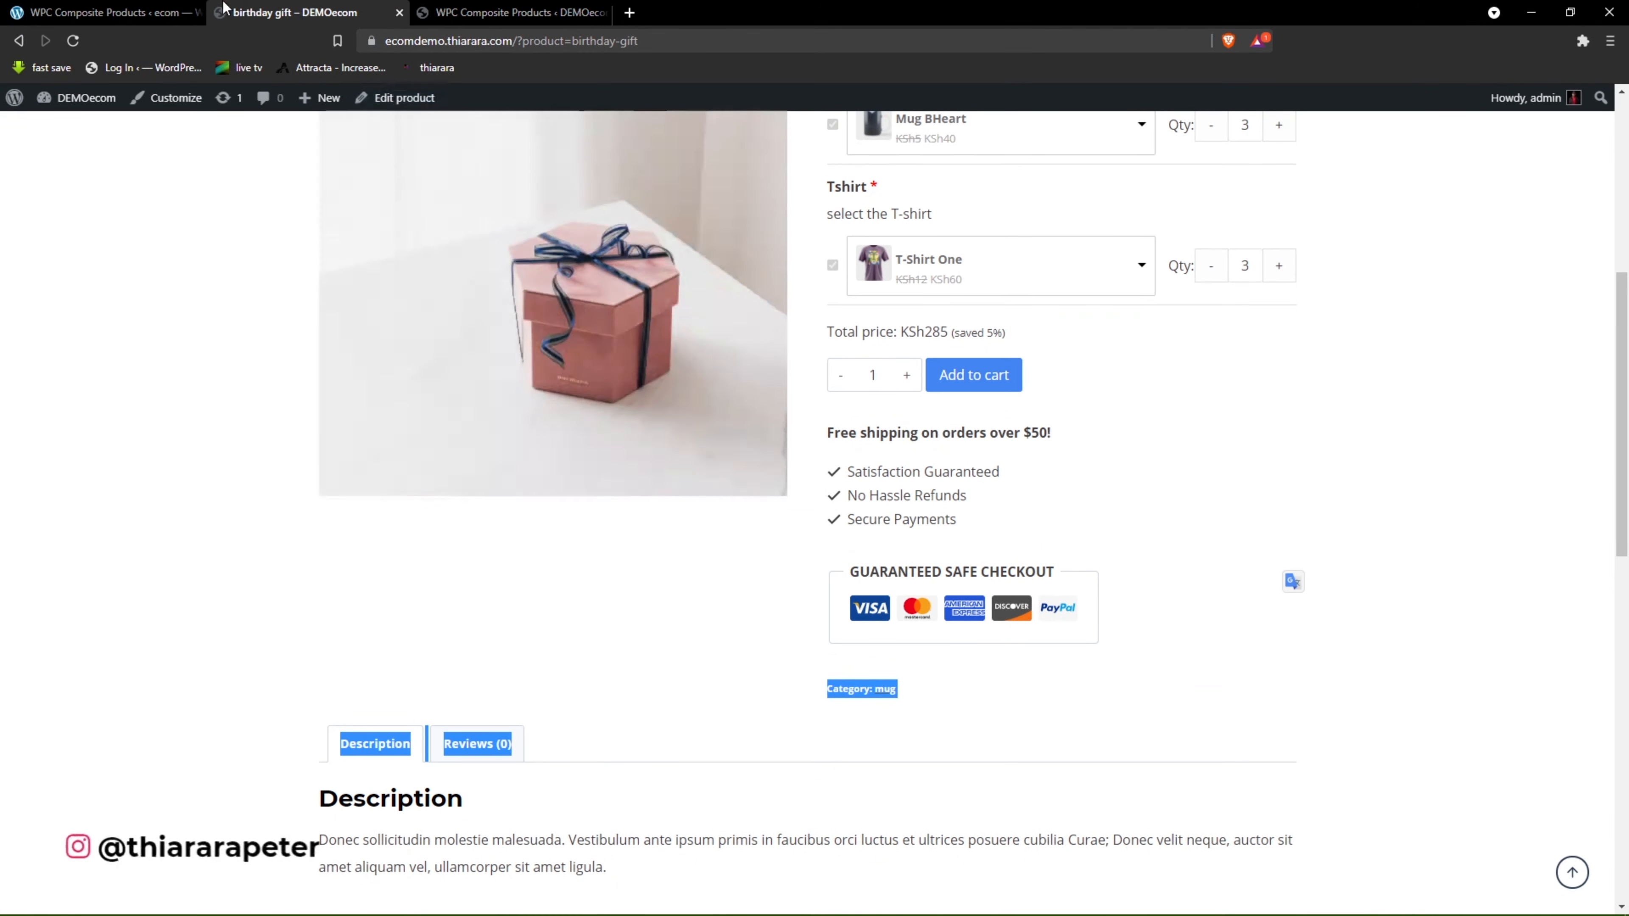
left_click(119, 9)
Look at the archive/shop page label for purchasable composites and open the demo site's shop page.
scroll(493, 701, "down", 1)
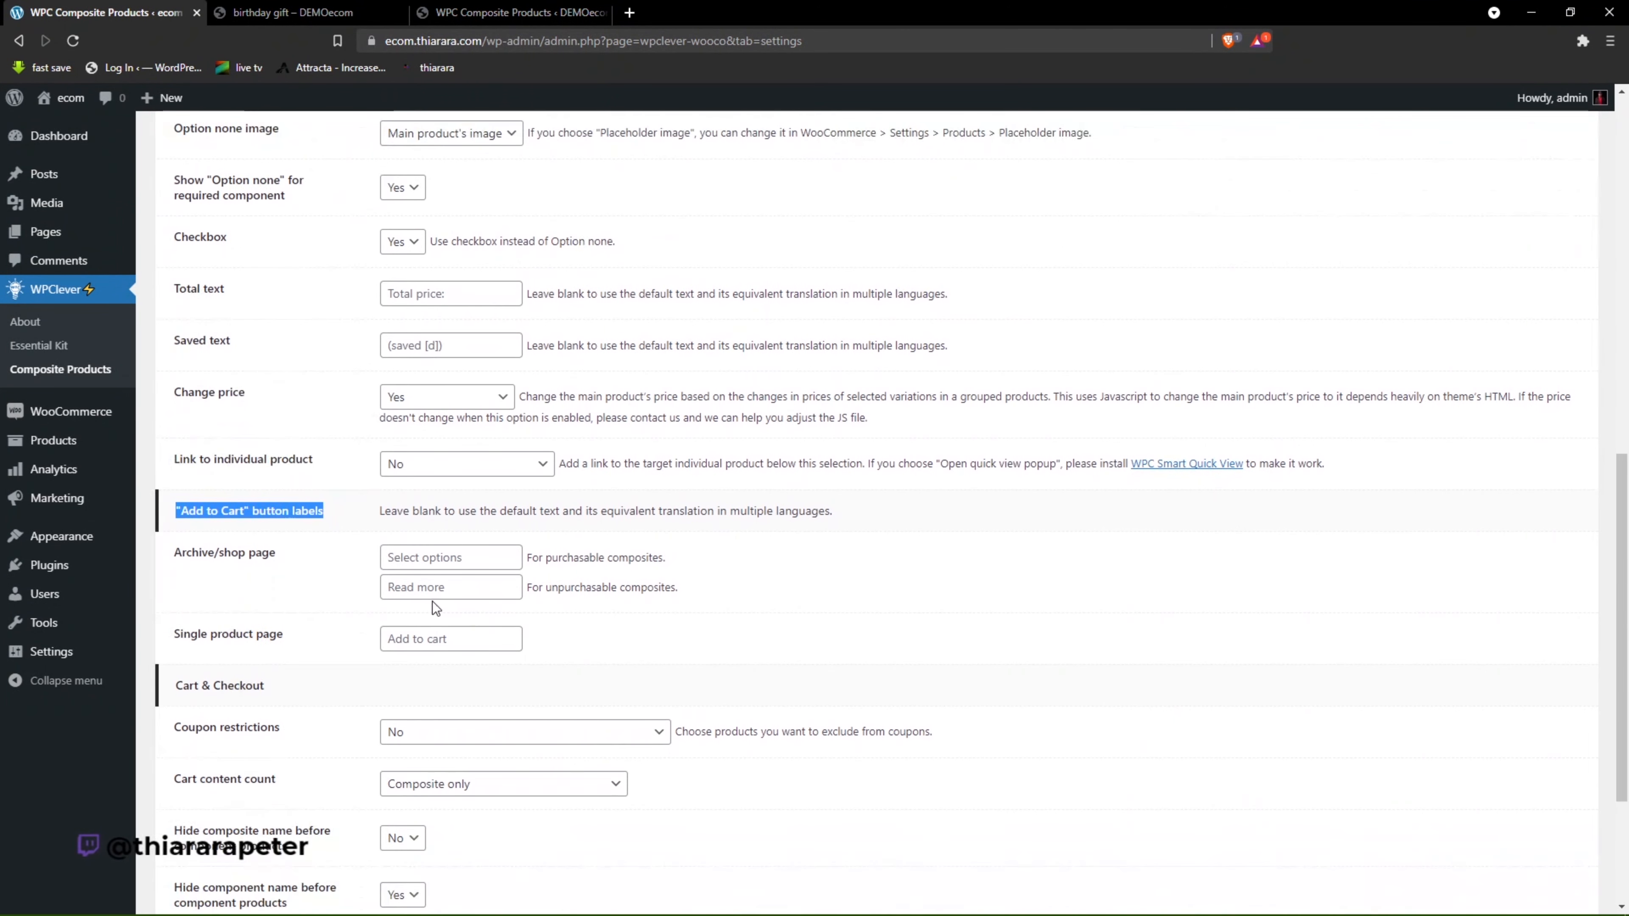
left_click(459, 561)
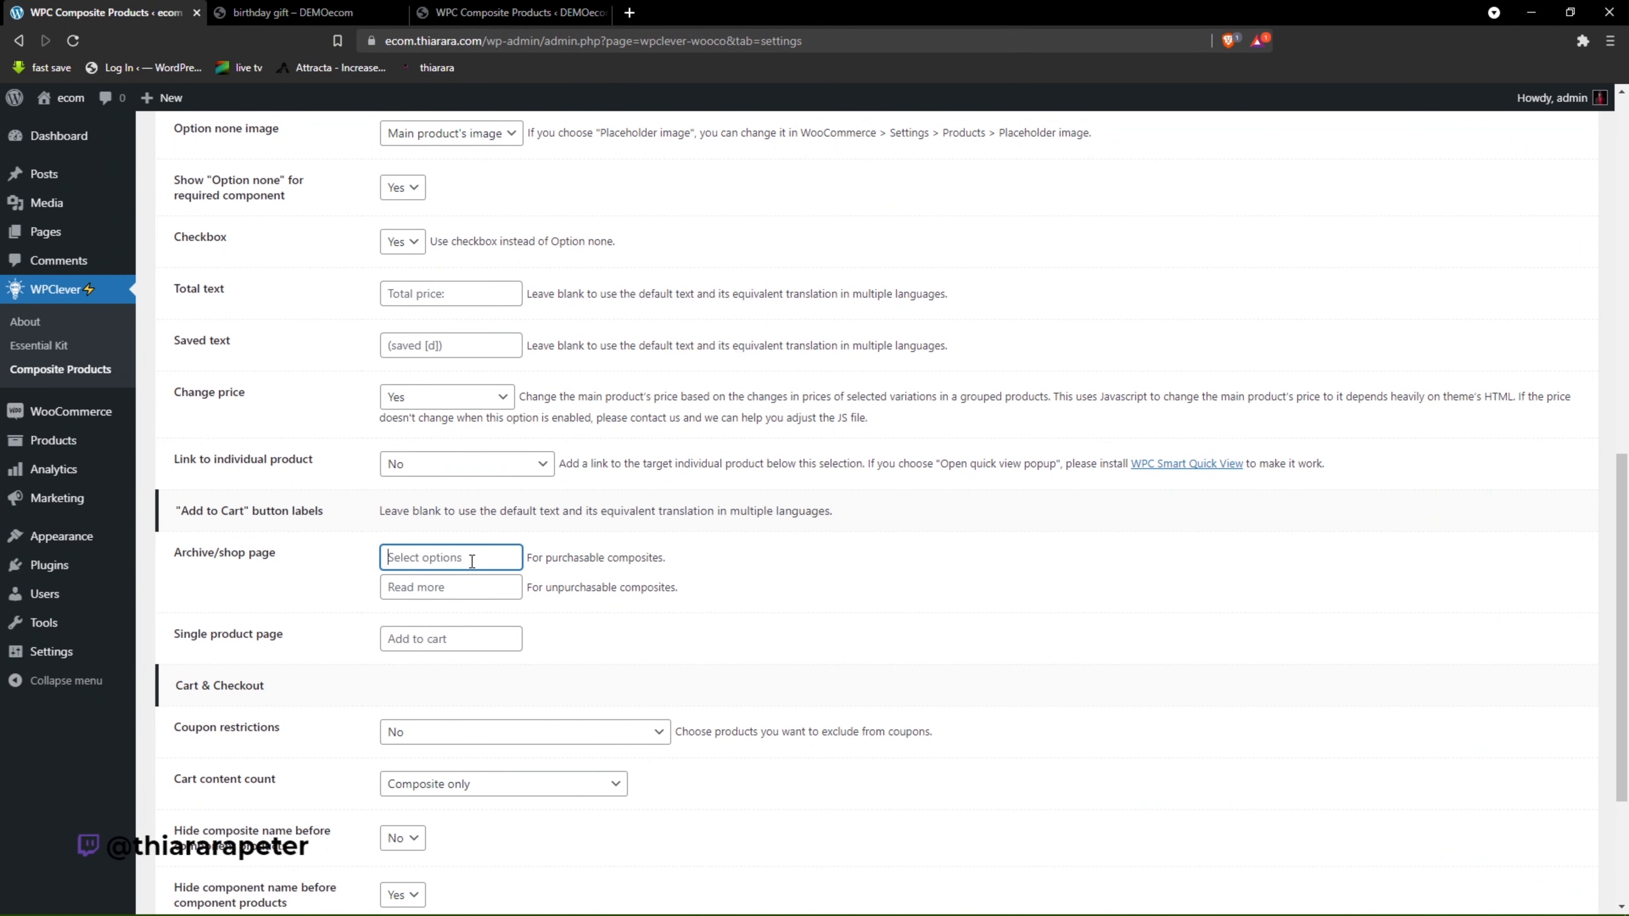
left_click_drag(356, 515, 186, 517)
left_click(292, 12)
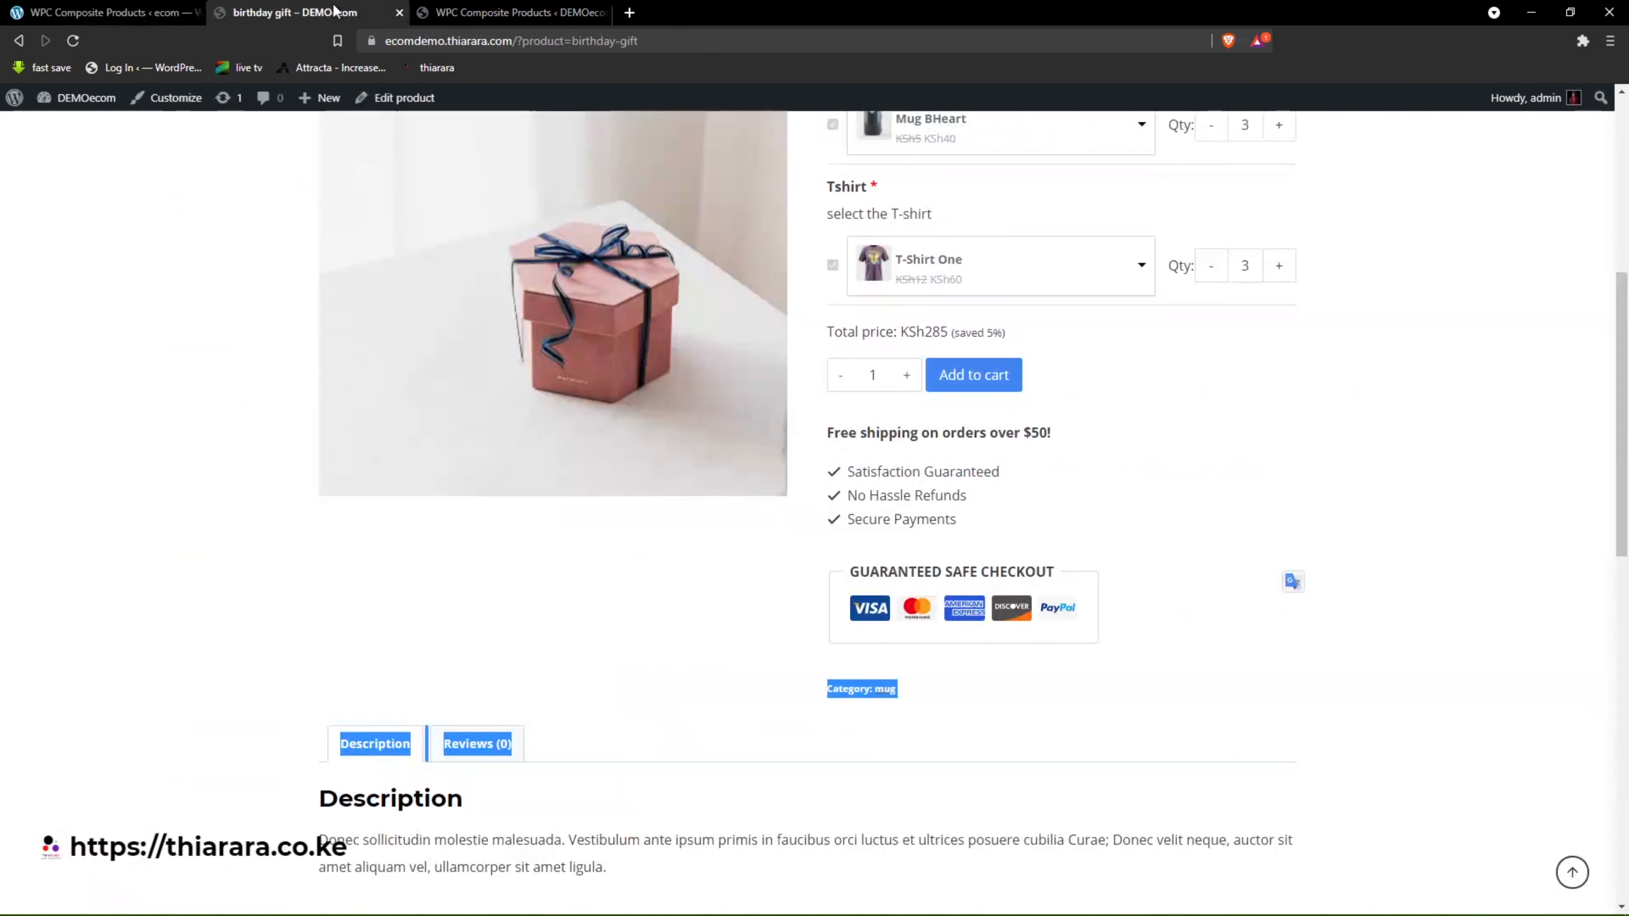
scroll(1063, 462, "up", 8)
left_click(949, 168)
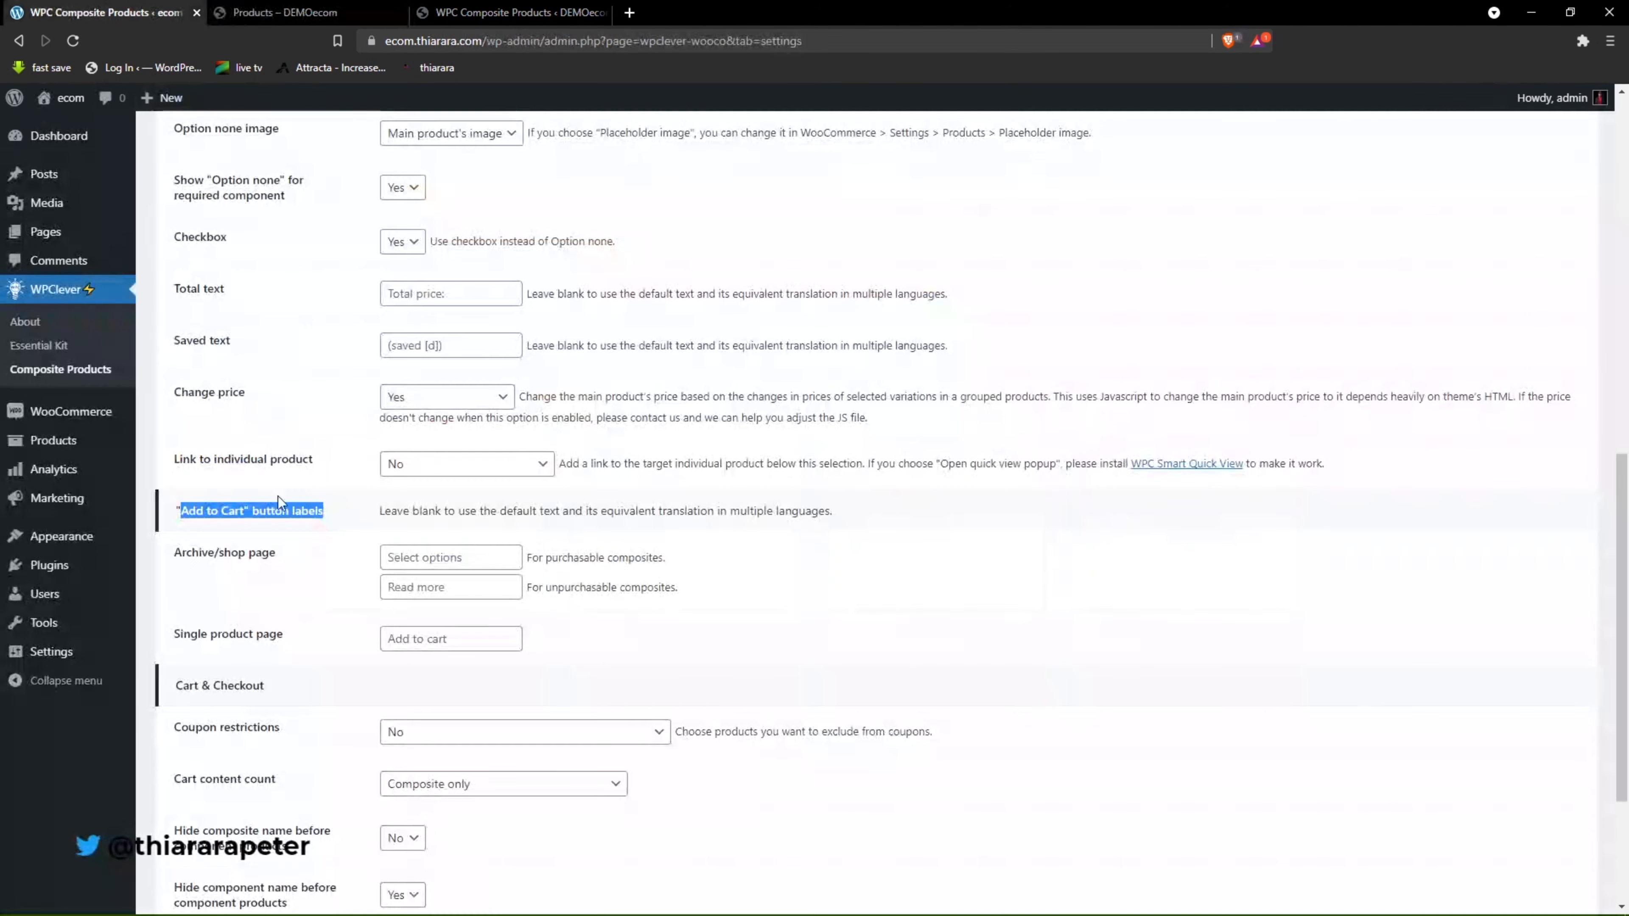
Check the archive/shop and single product page button labels on ecom against the product cards on the demo shop page.
left_click(438, 555)
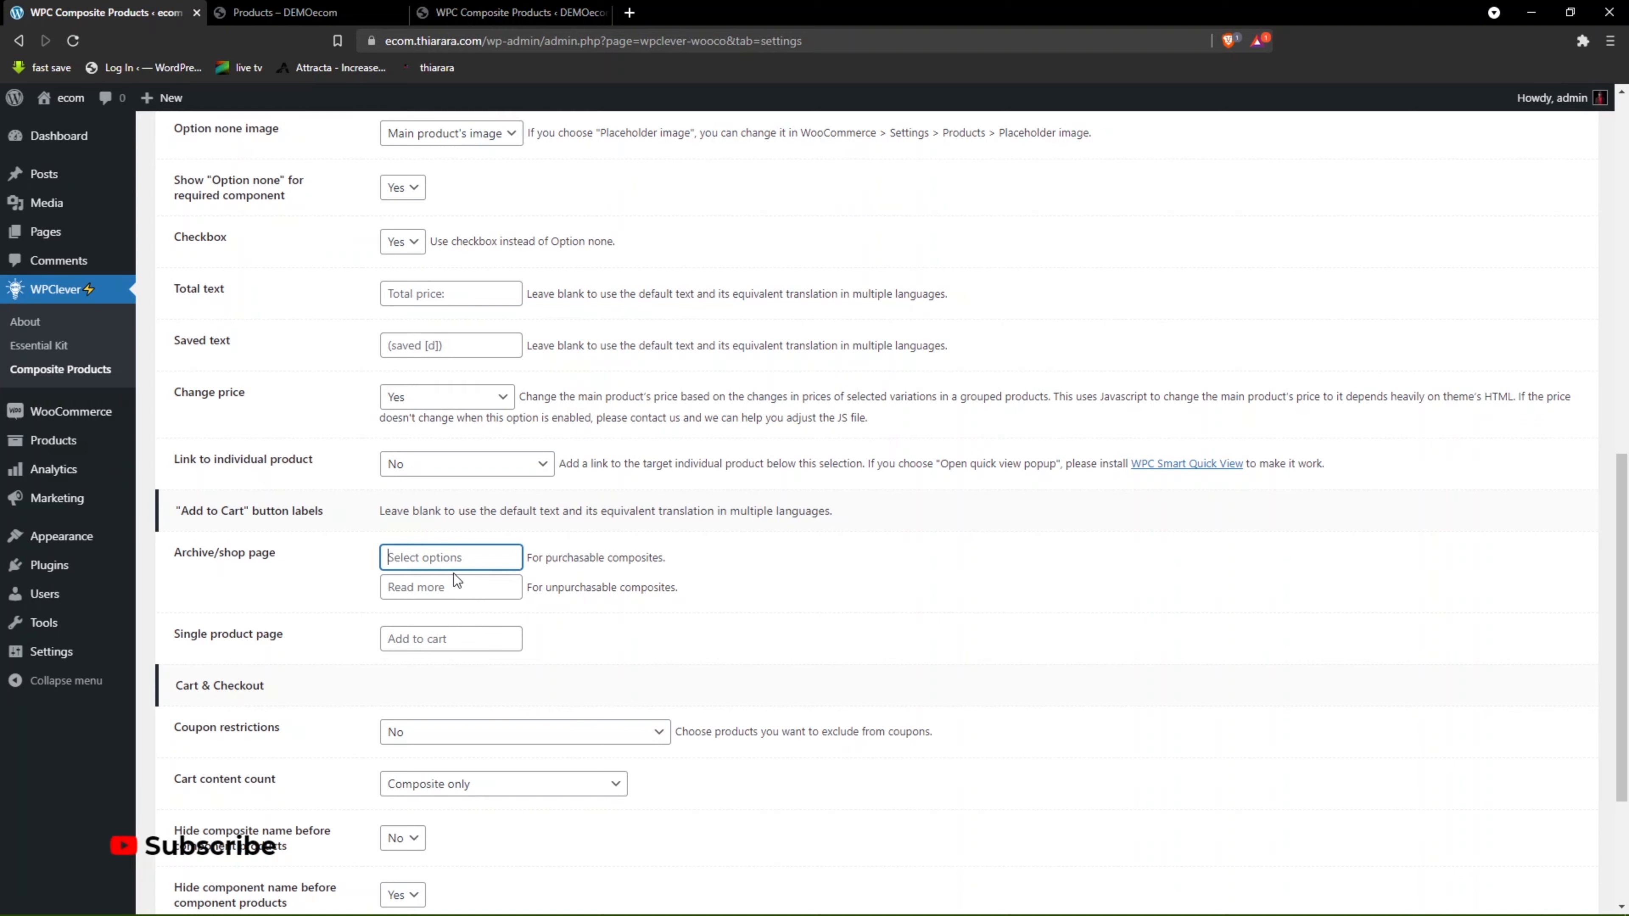
left_click(441, 587)
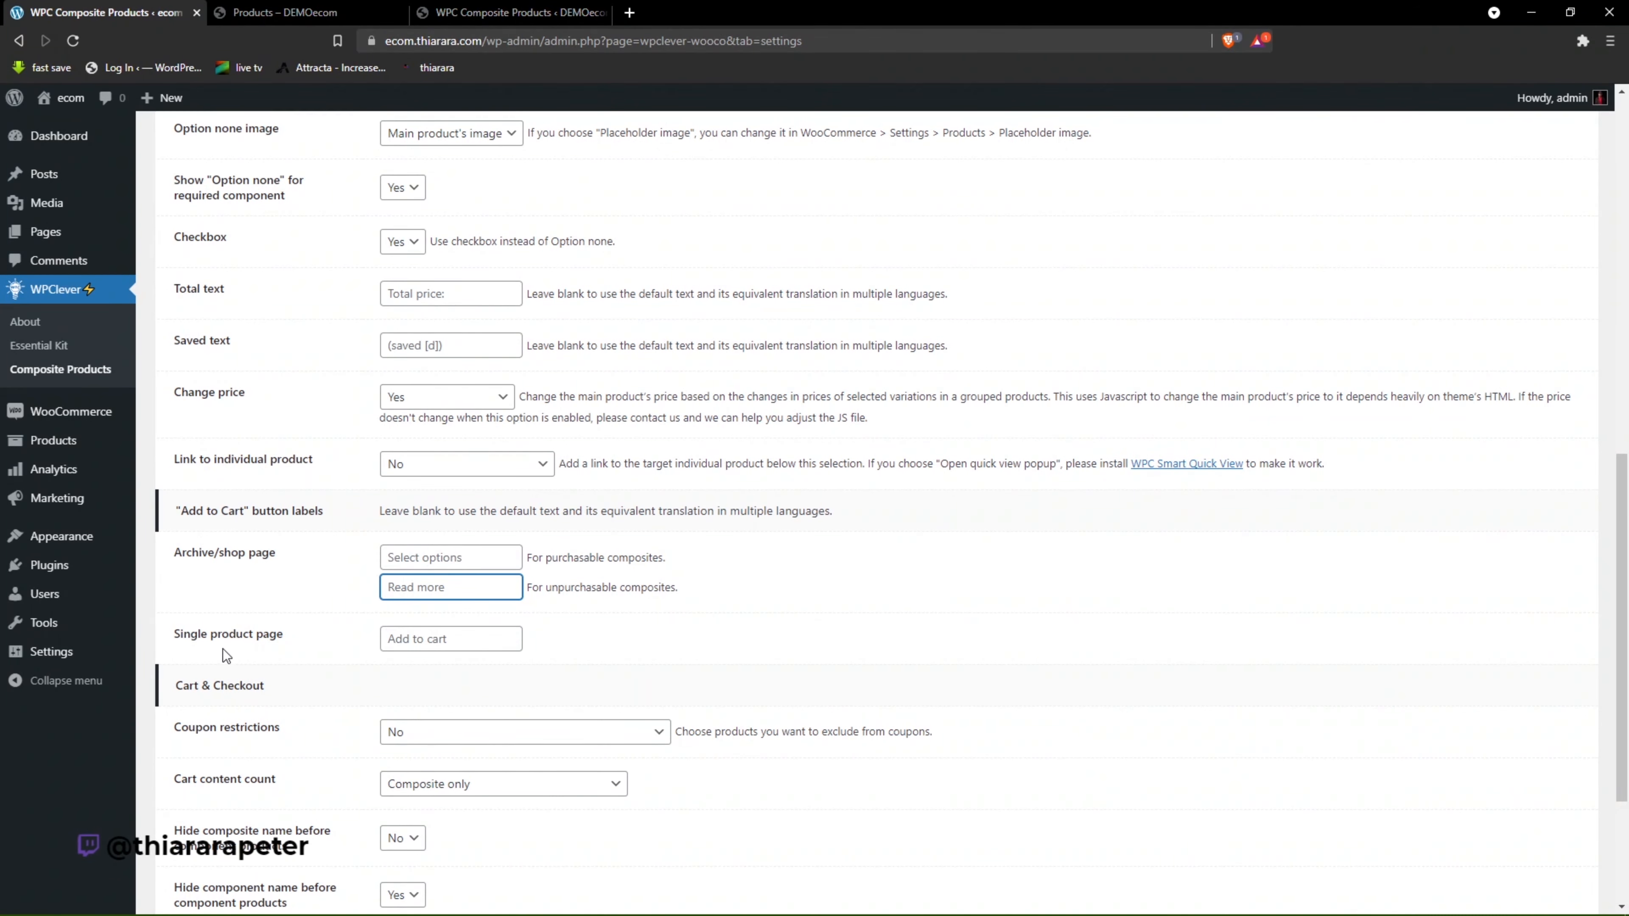
left_click_drag(176, 633, 290, 655)
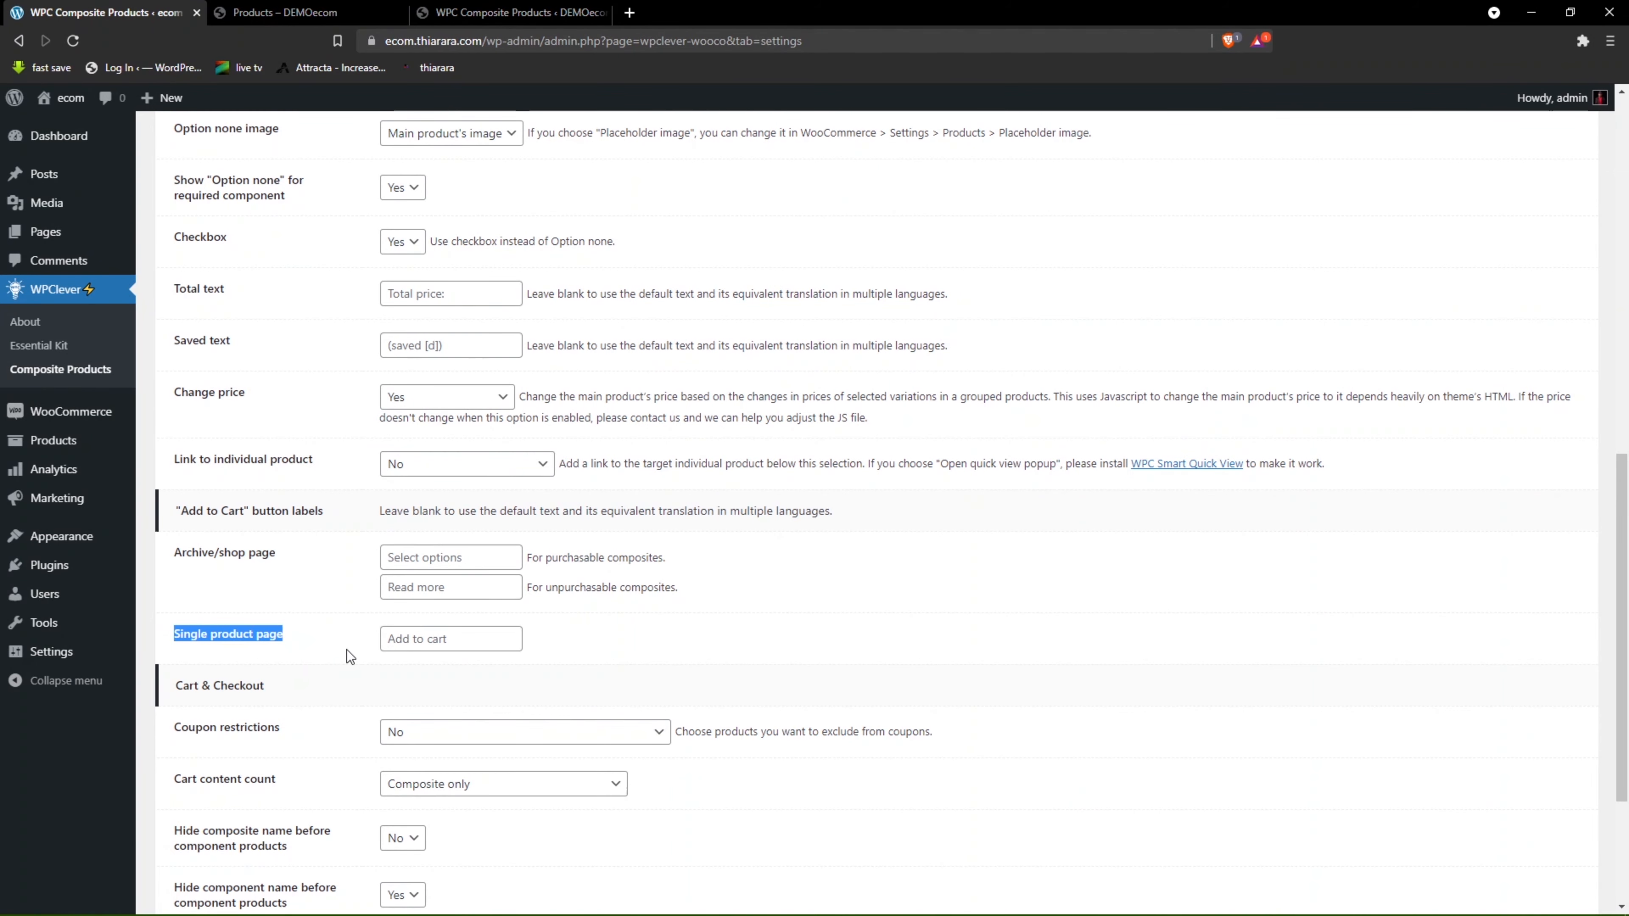
left_click(358, 22)
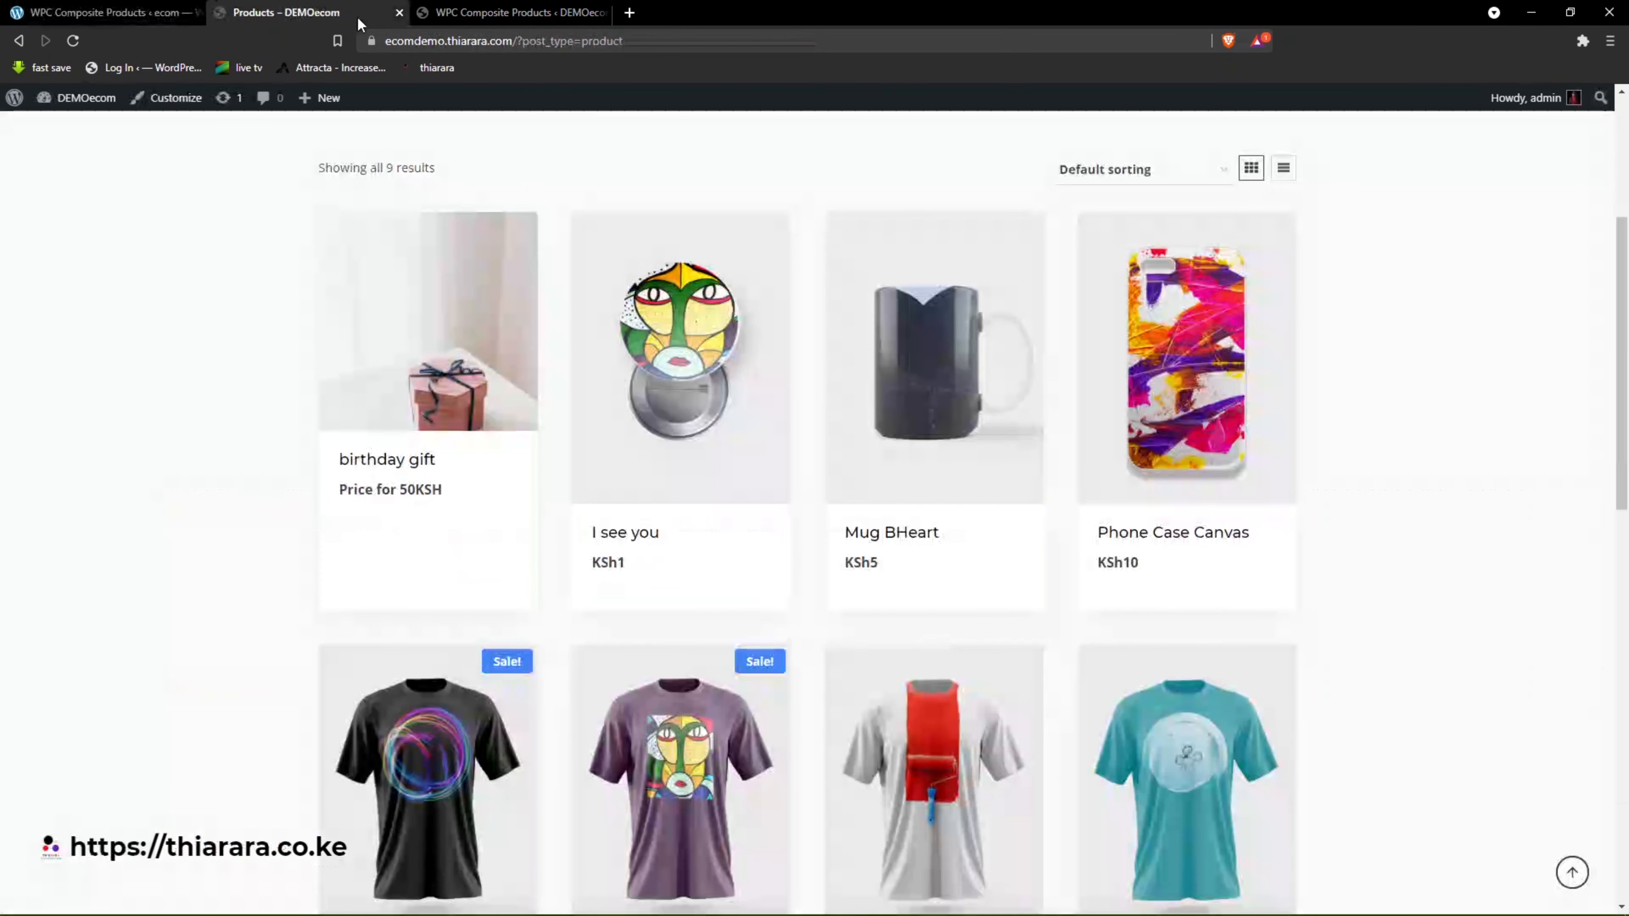
mouse_move(594, 513)
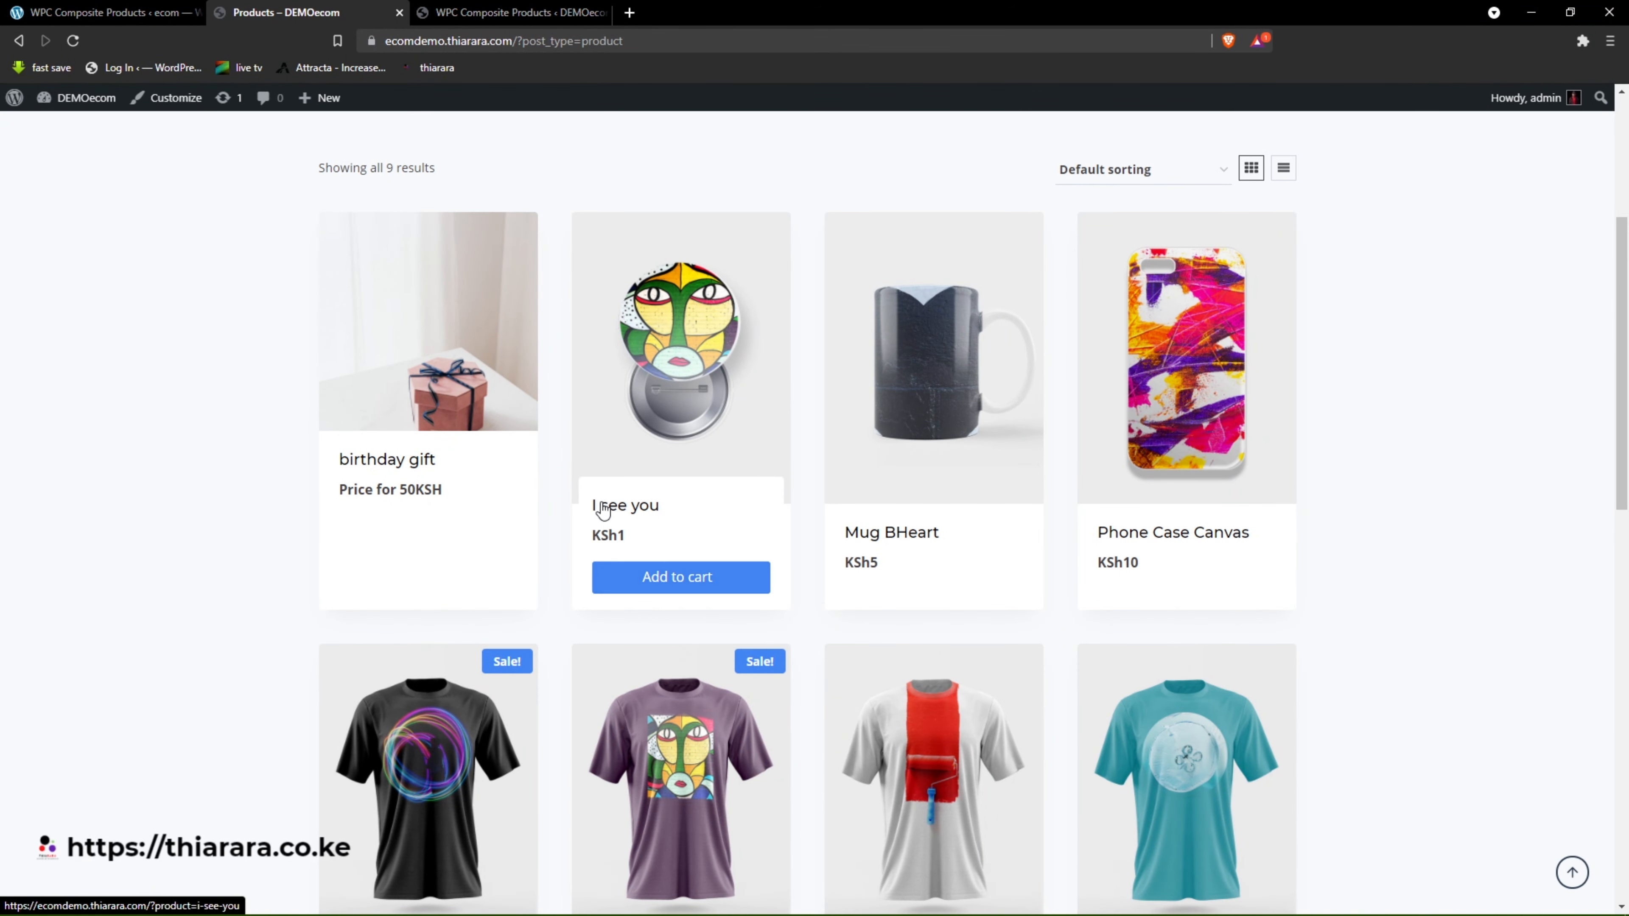
Compare the "I see you" and birthday gift cards on the demo shop, opening both product pages to check their cart buttons.
mouse_move(424, 452)
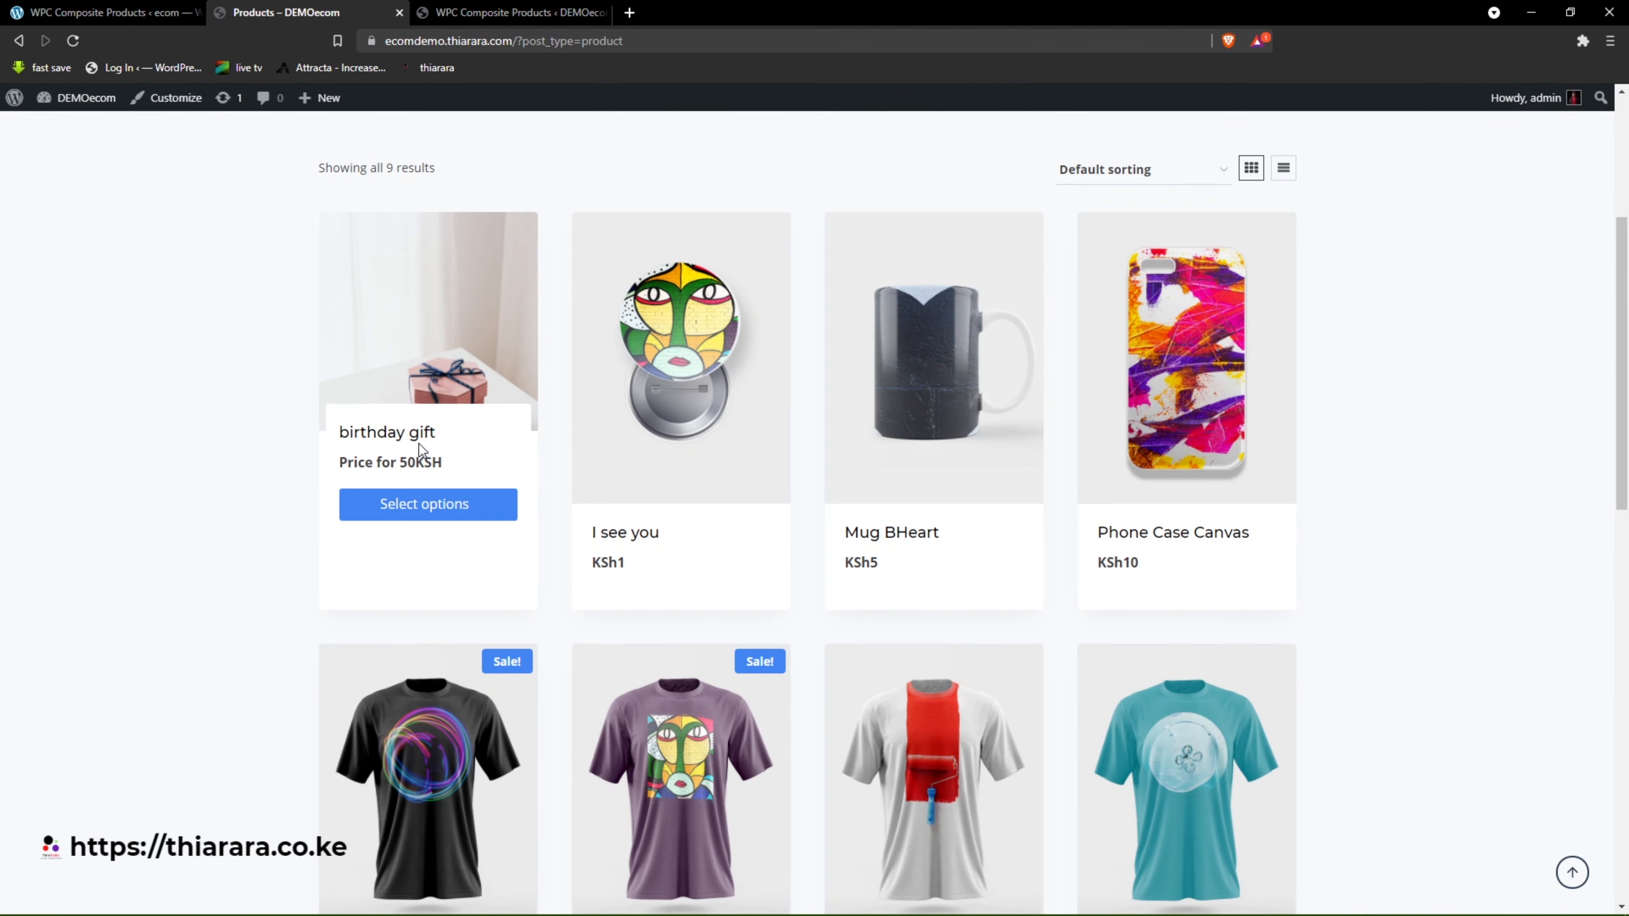
mouse_move(620, 558)
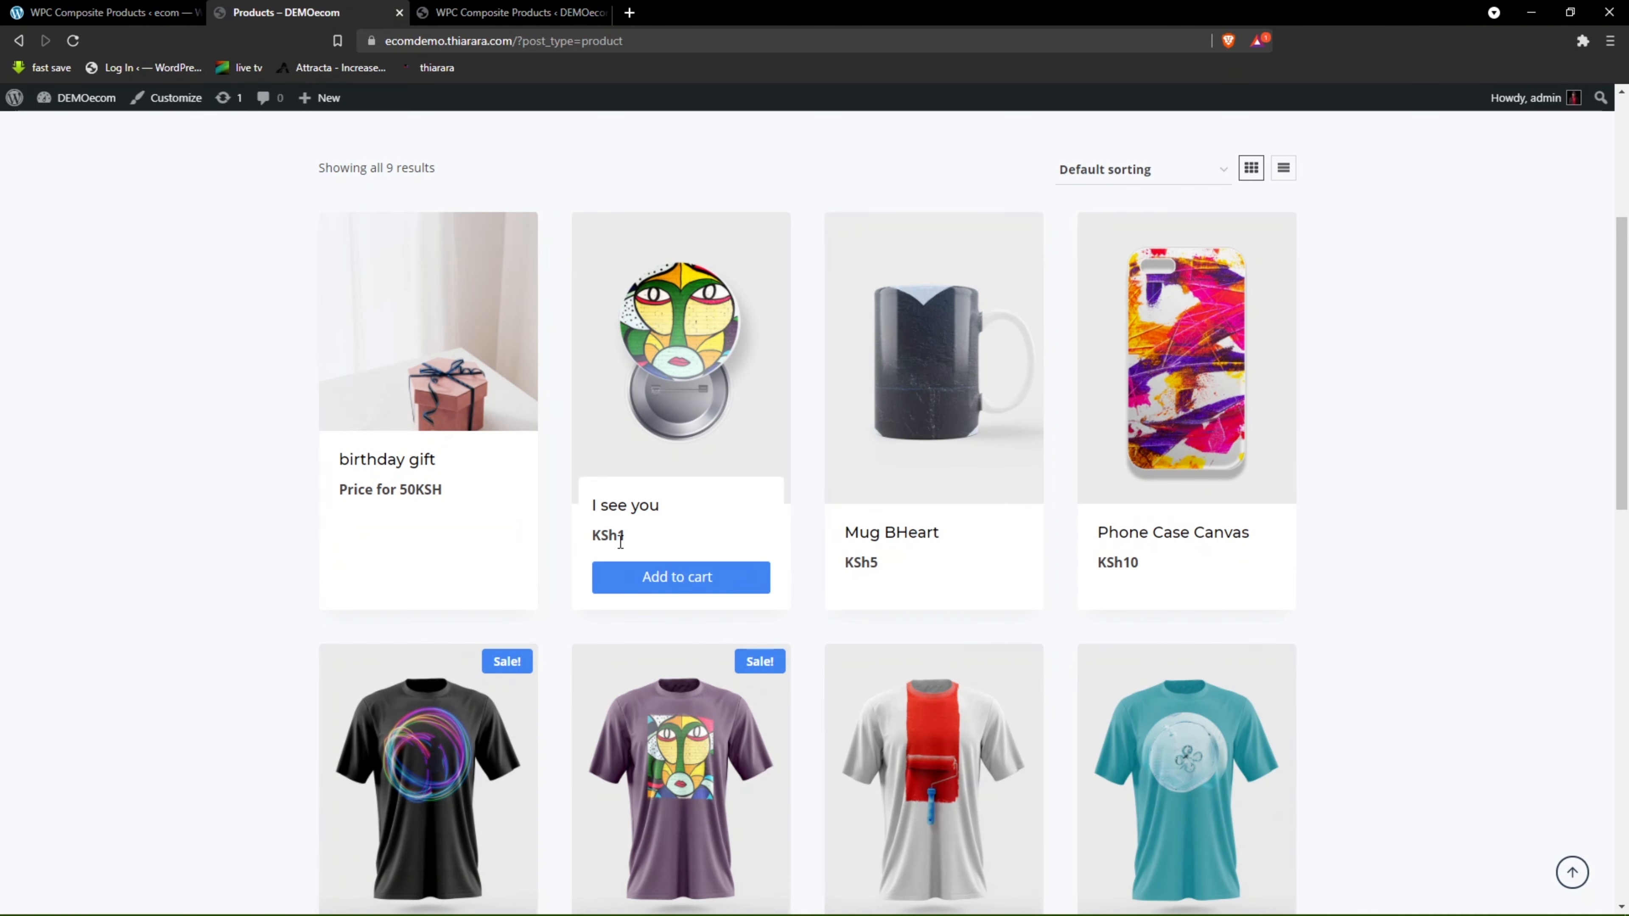
left_click(648, 517)
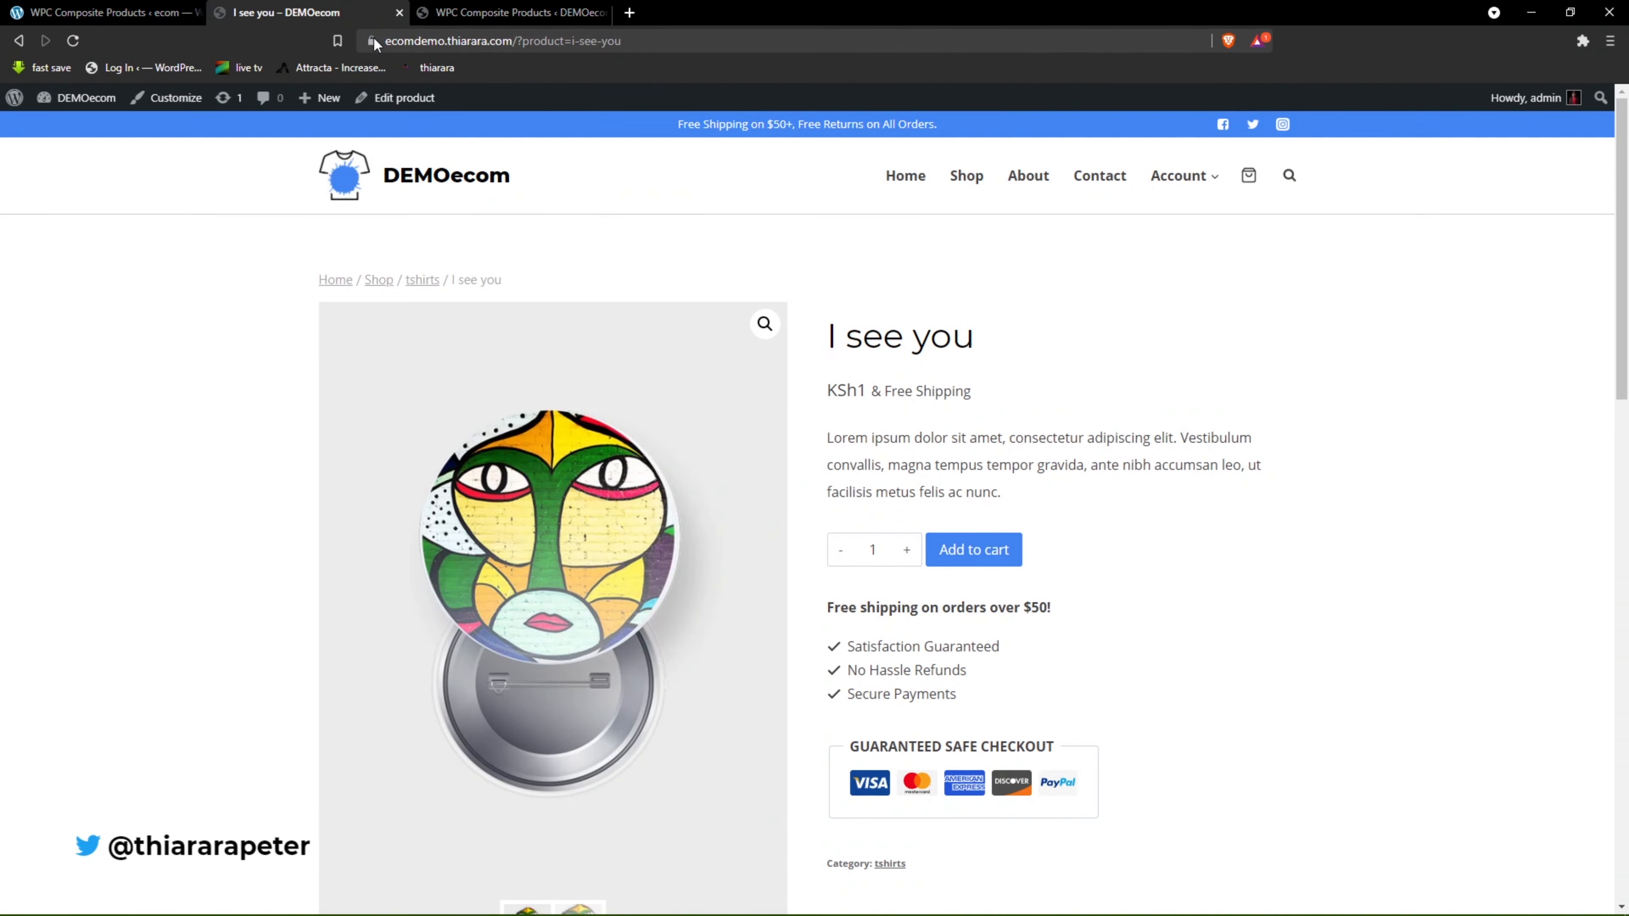
left_click(19, 41)
mouse_move(495, 622)
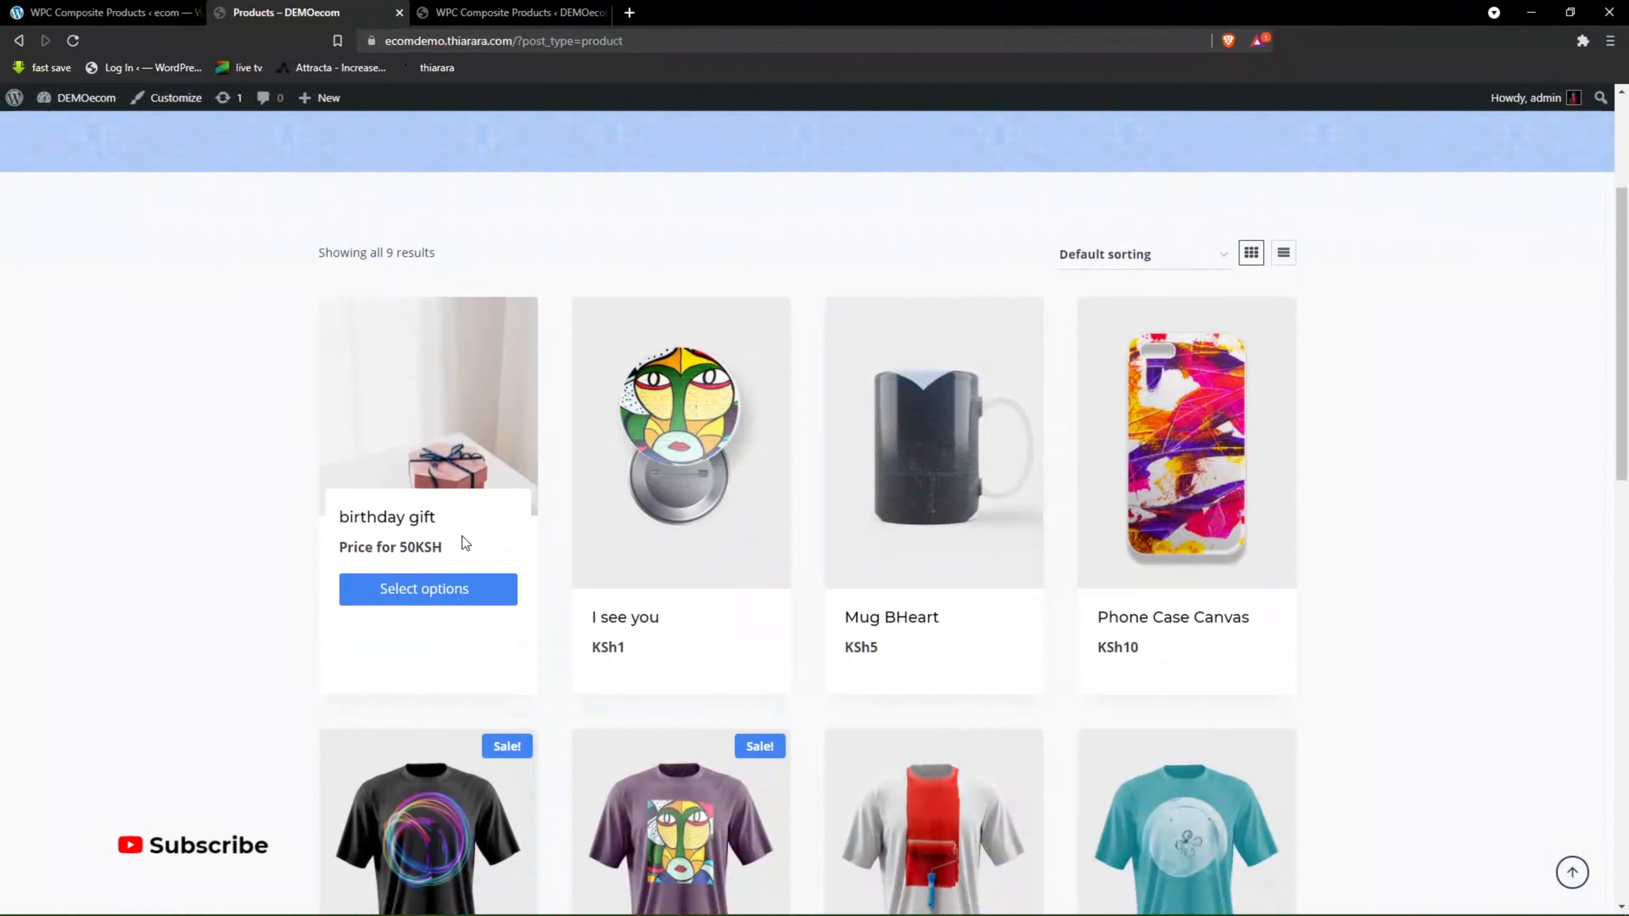
left_click(411, 589)
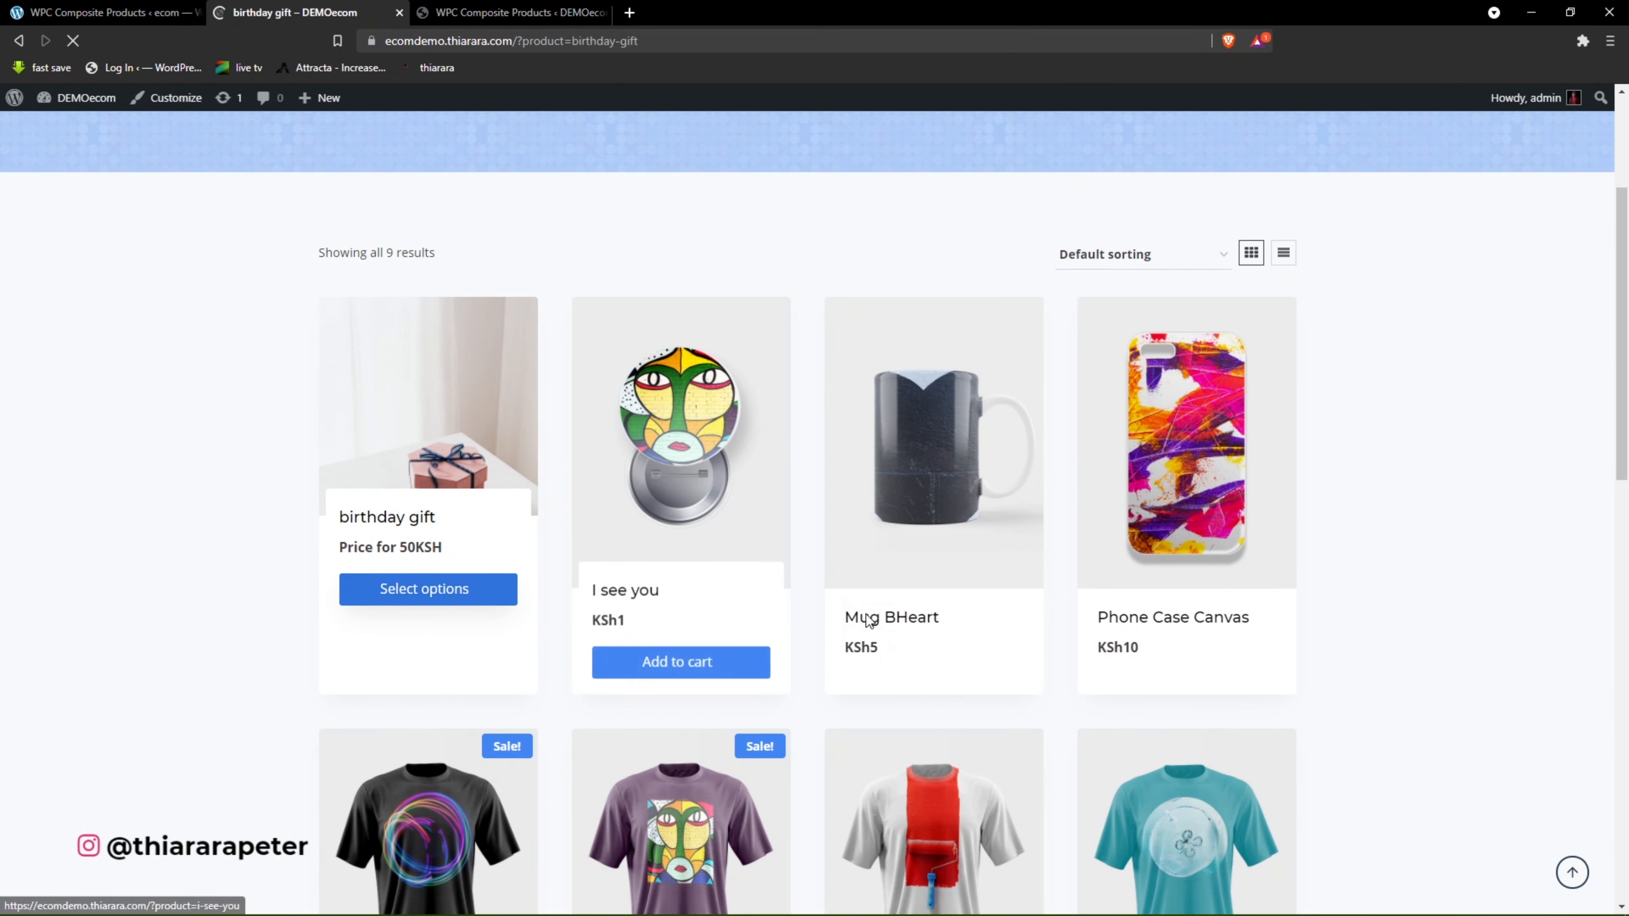
scroll(942, 707, "down", 3)
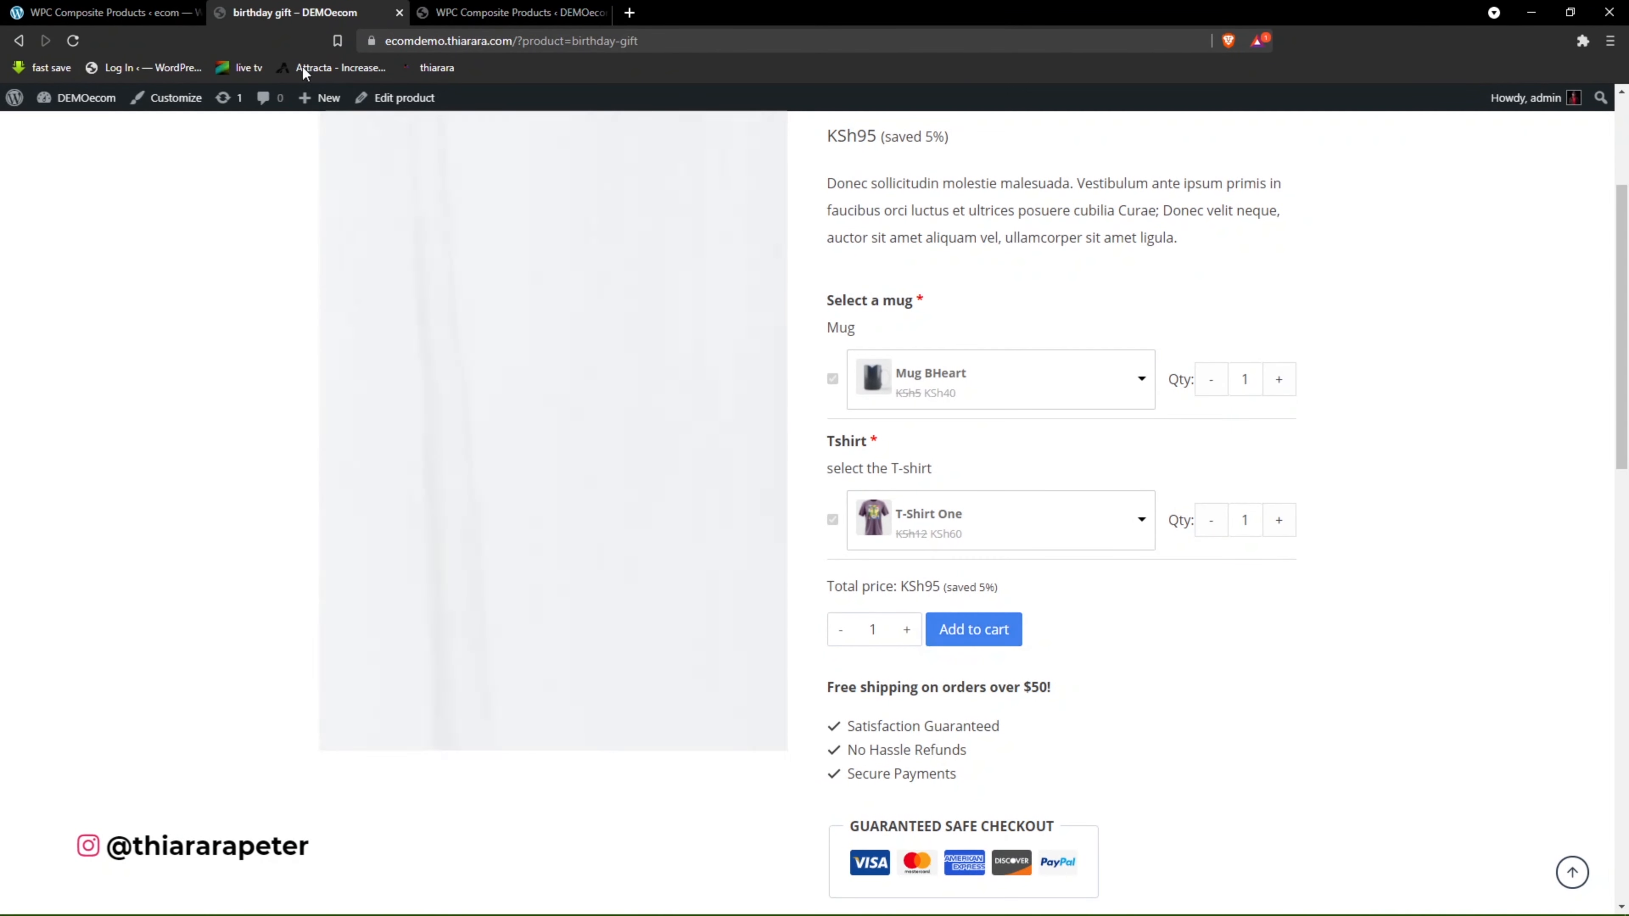
Return to the ecom composite settings, review Coupon restrictions, and set Cart content count to "Both composite and component products".
left_click(106, 13)
scroll(267, 282, "down", 3)
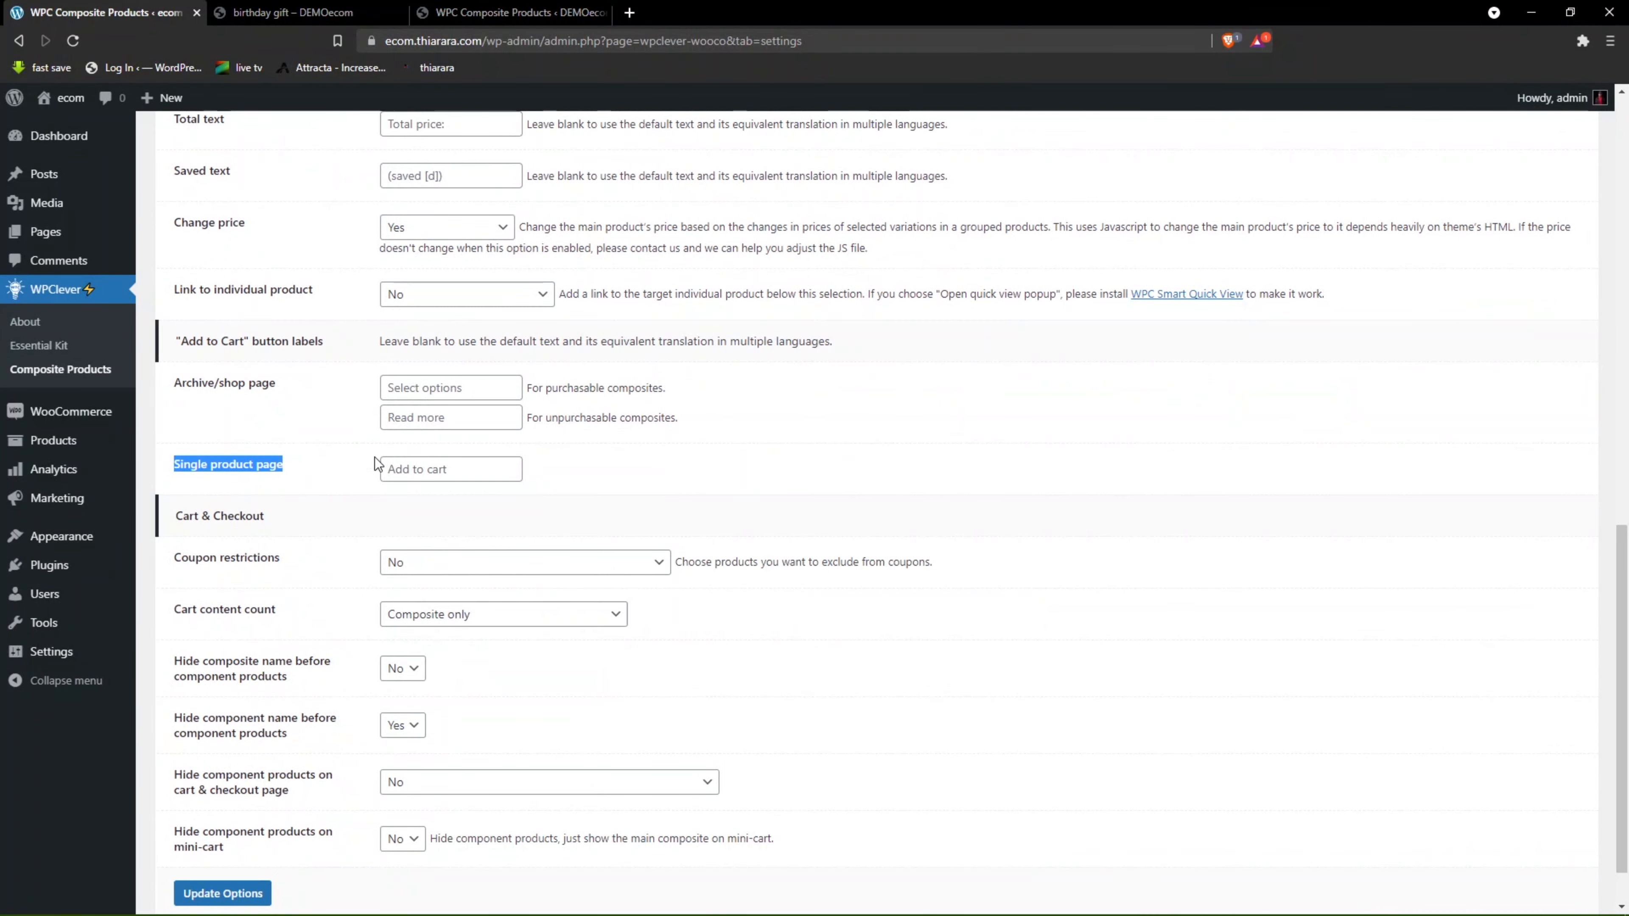
left_click(291, 463)
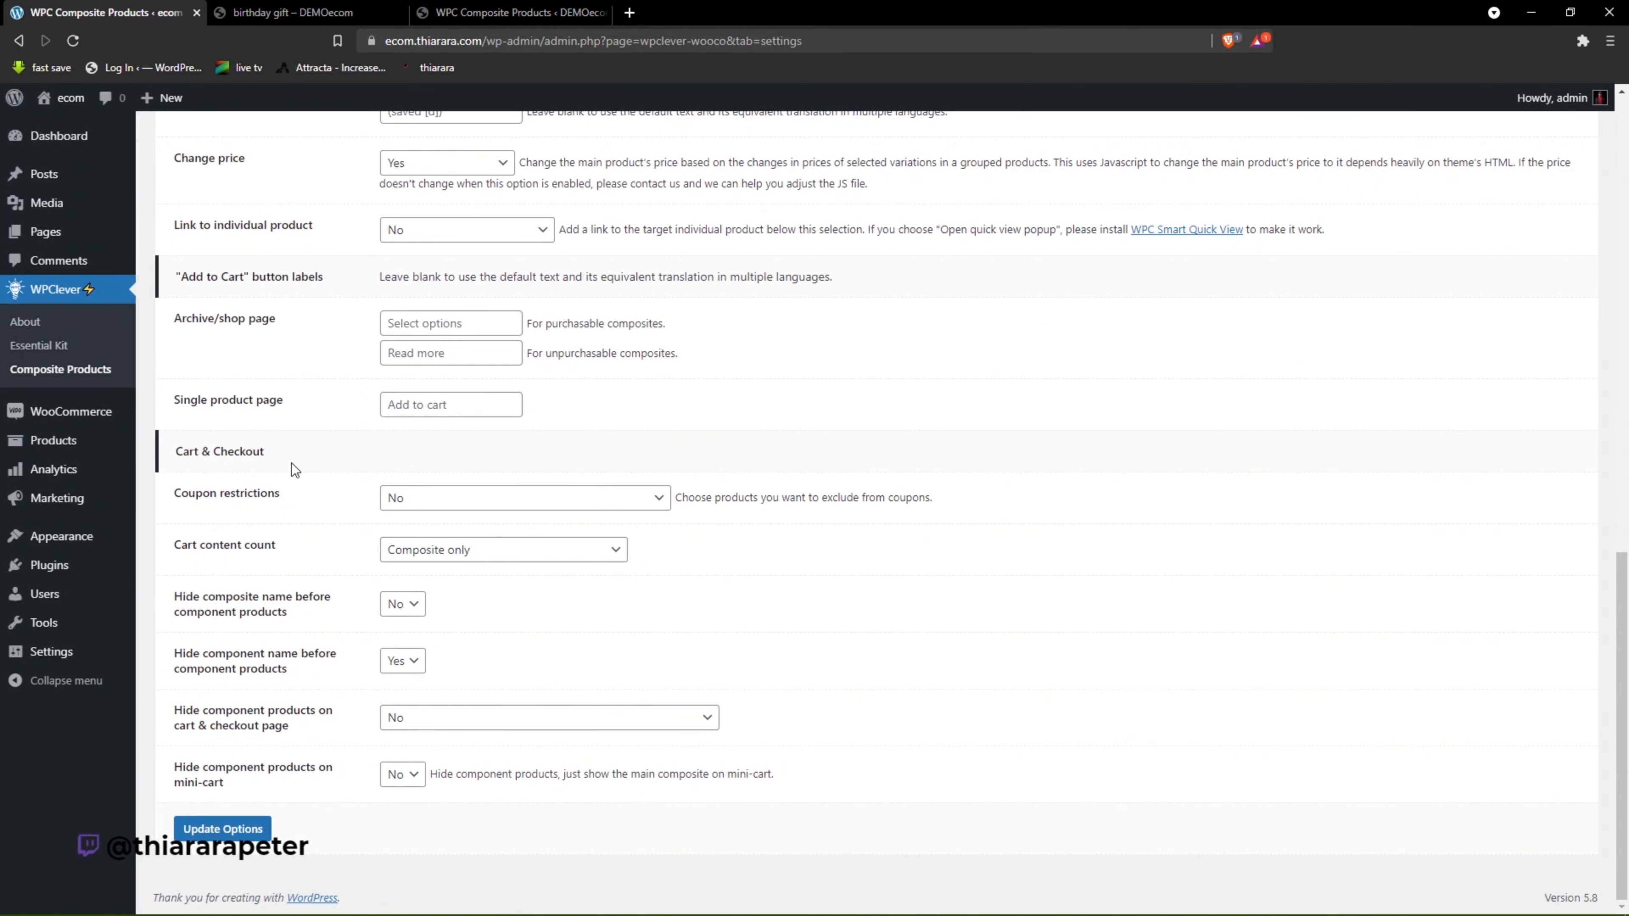
left_click_drag(175, 491, 306, 507)
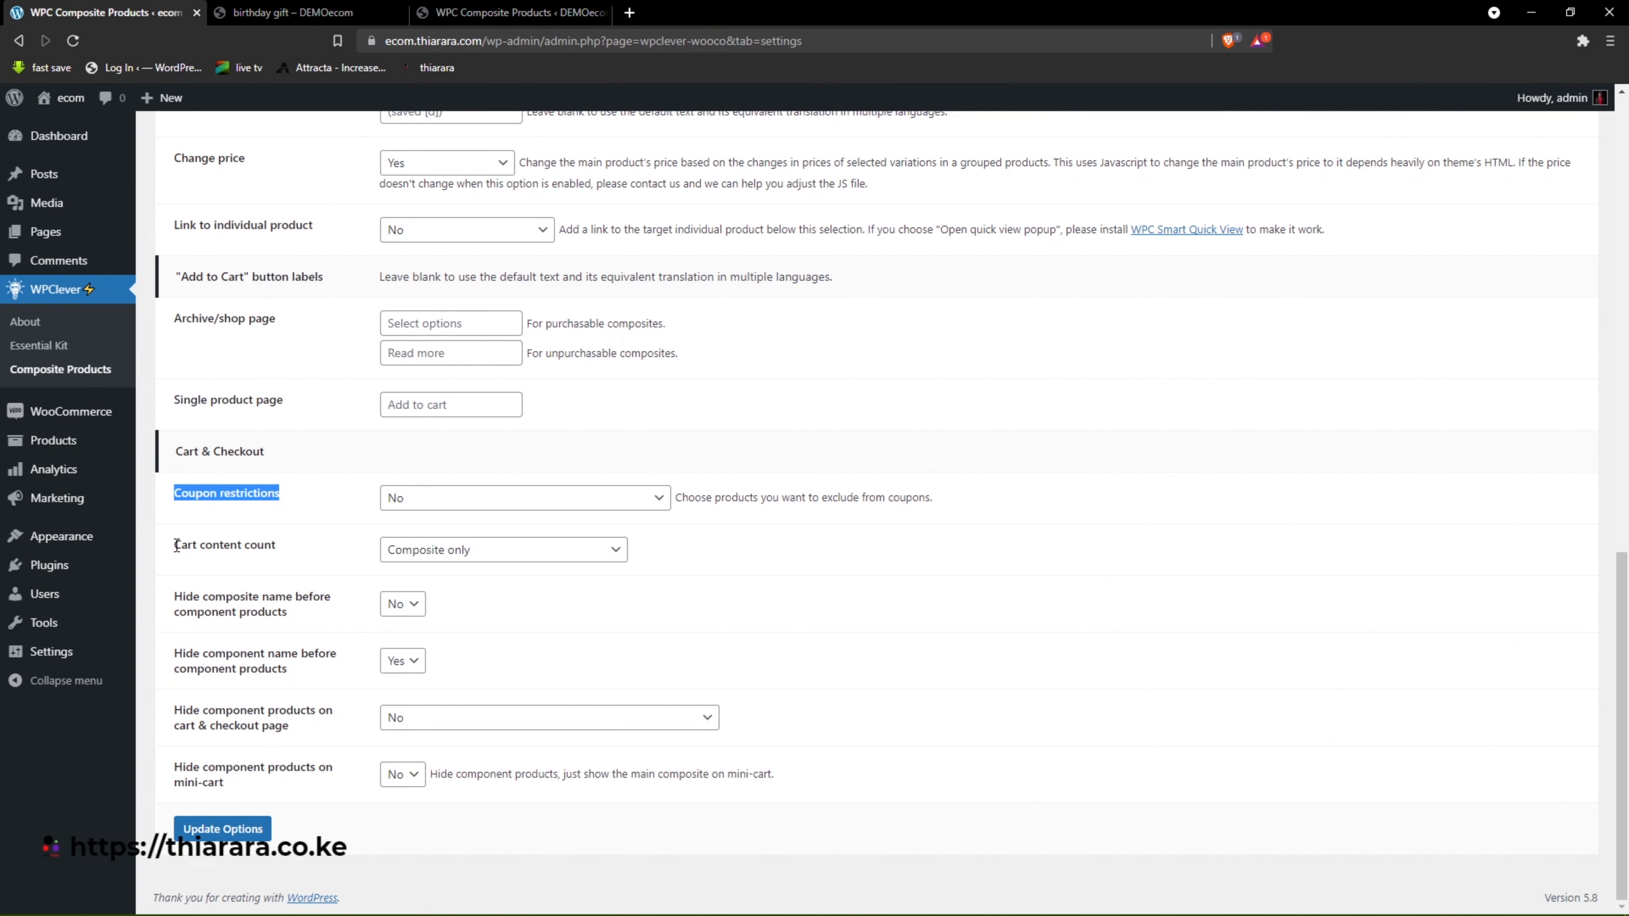
left_click_drag(168, 548, 278, 552)
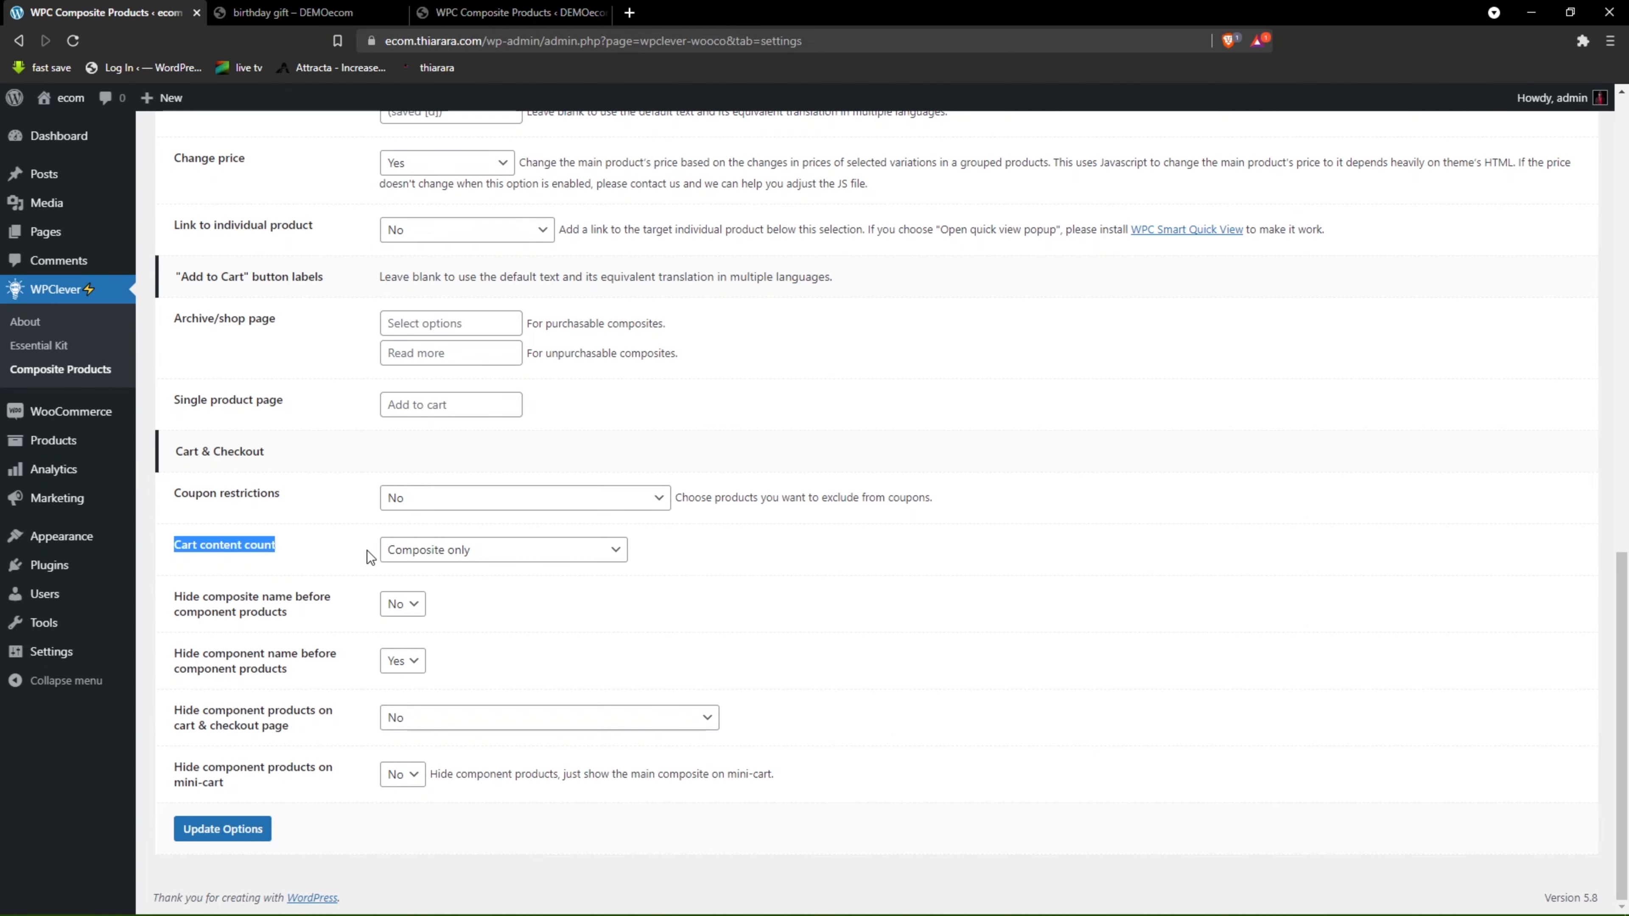
left_click(407, 550)
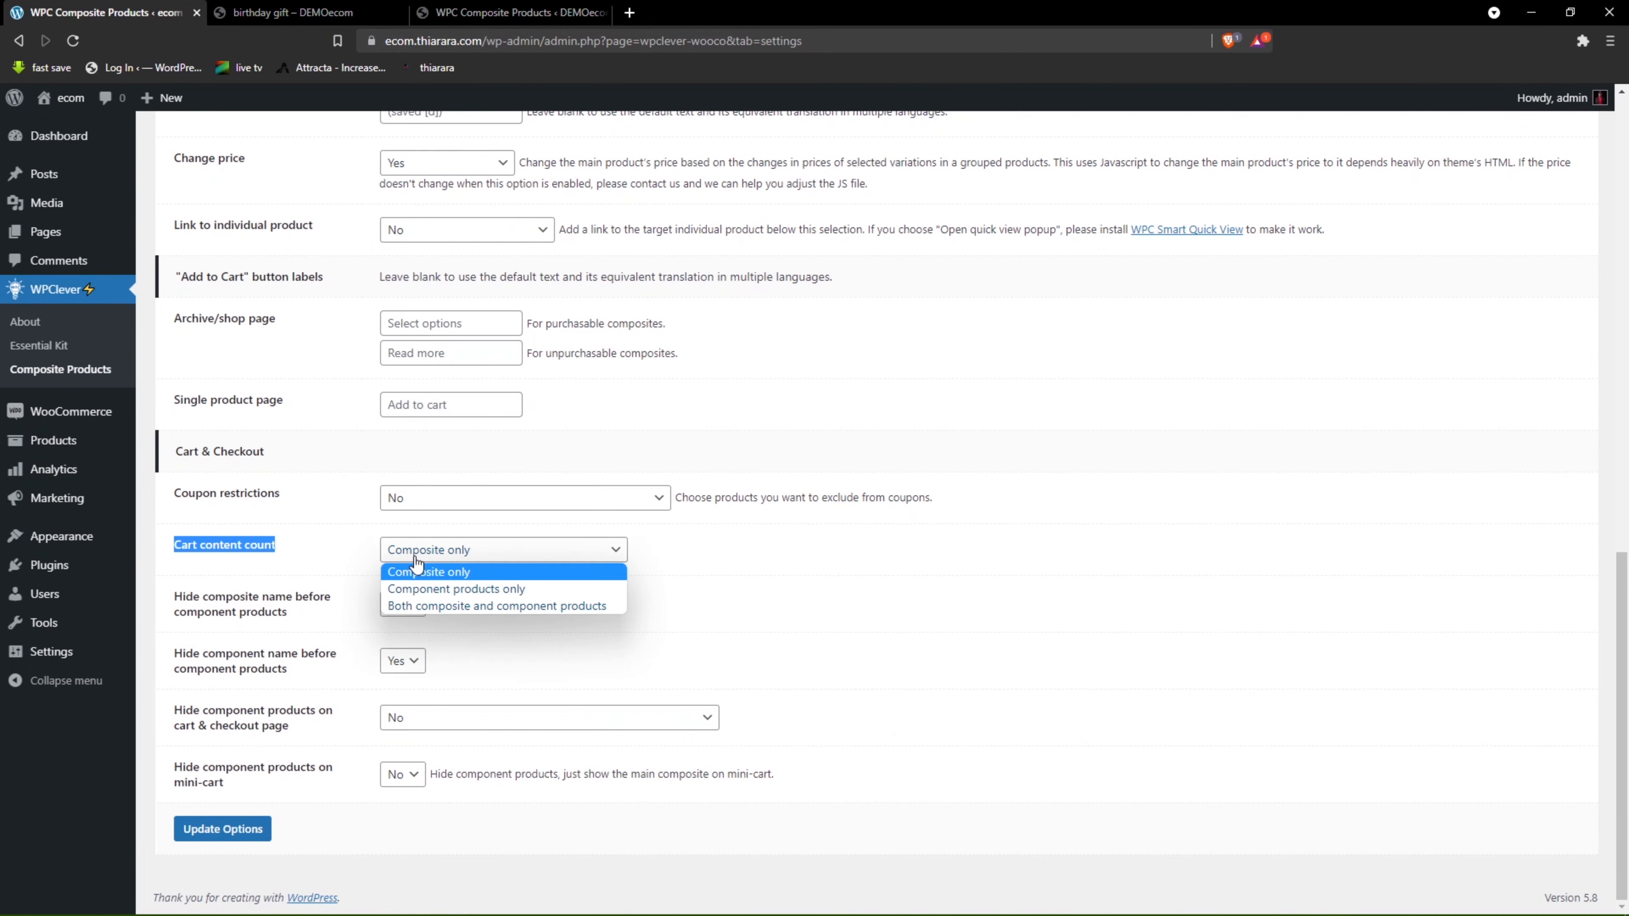
left_click(431, 604)
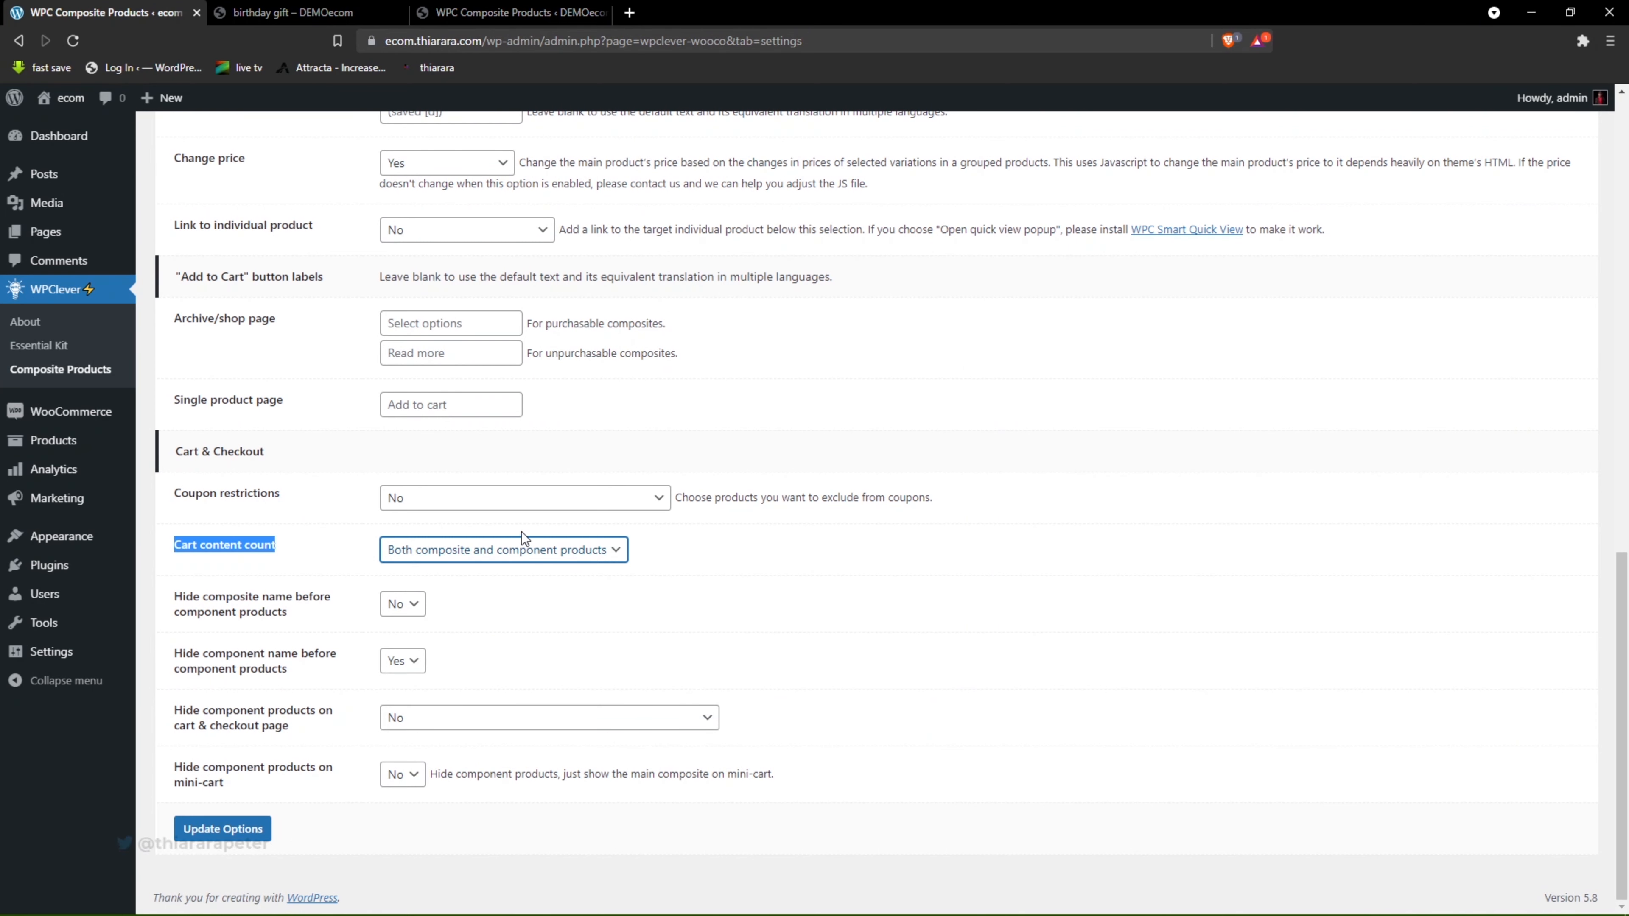
Review the options for hiding composite names and component products in the cart, and save the plugin settings.
left_click_drag(178, 600, 296, 613)
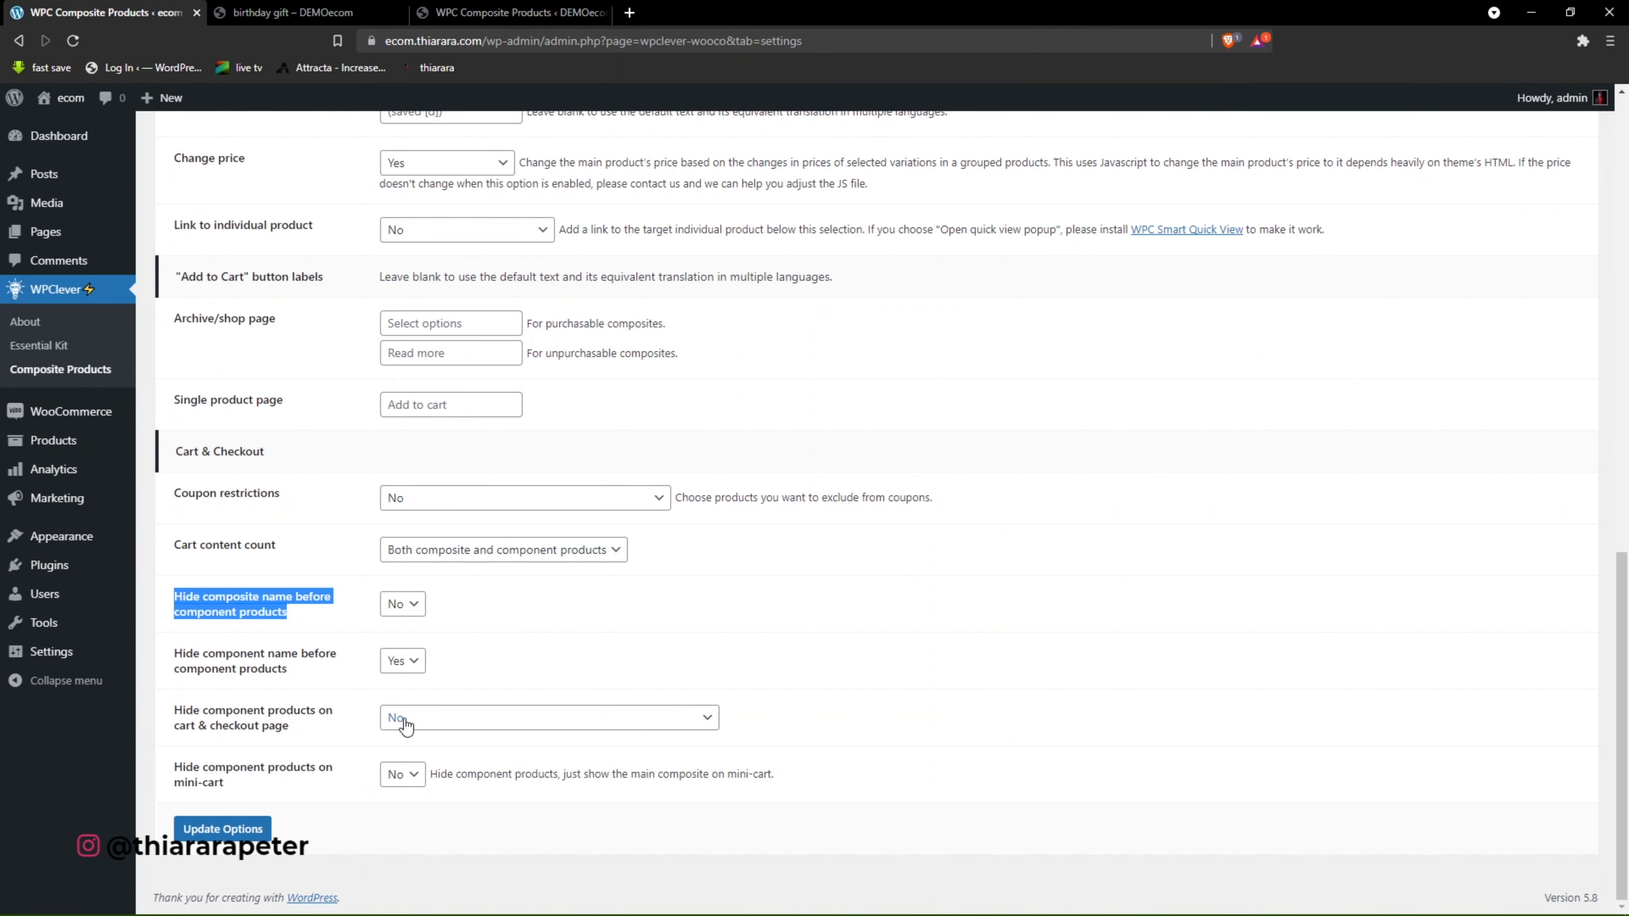
left_click_drag(174, 768, 212, 783)
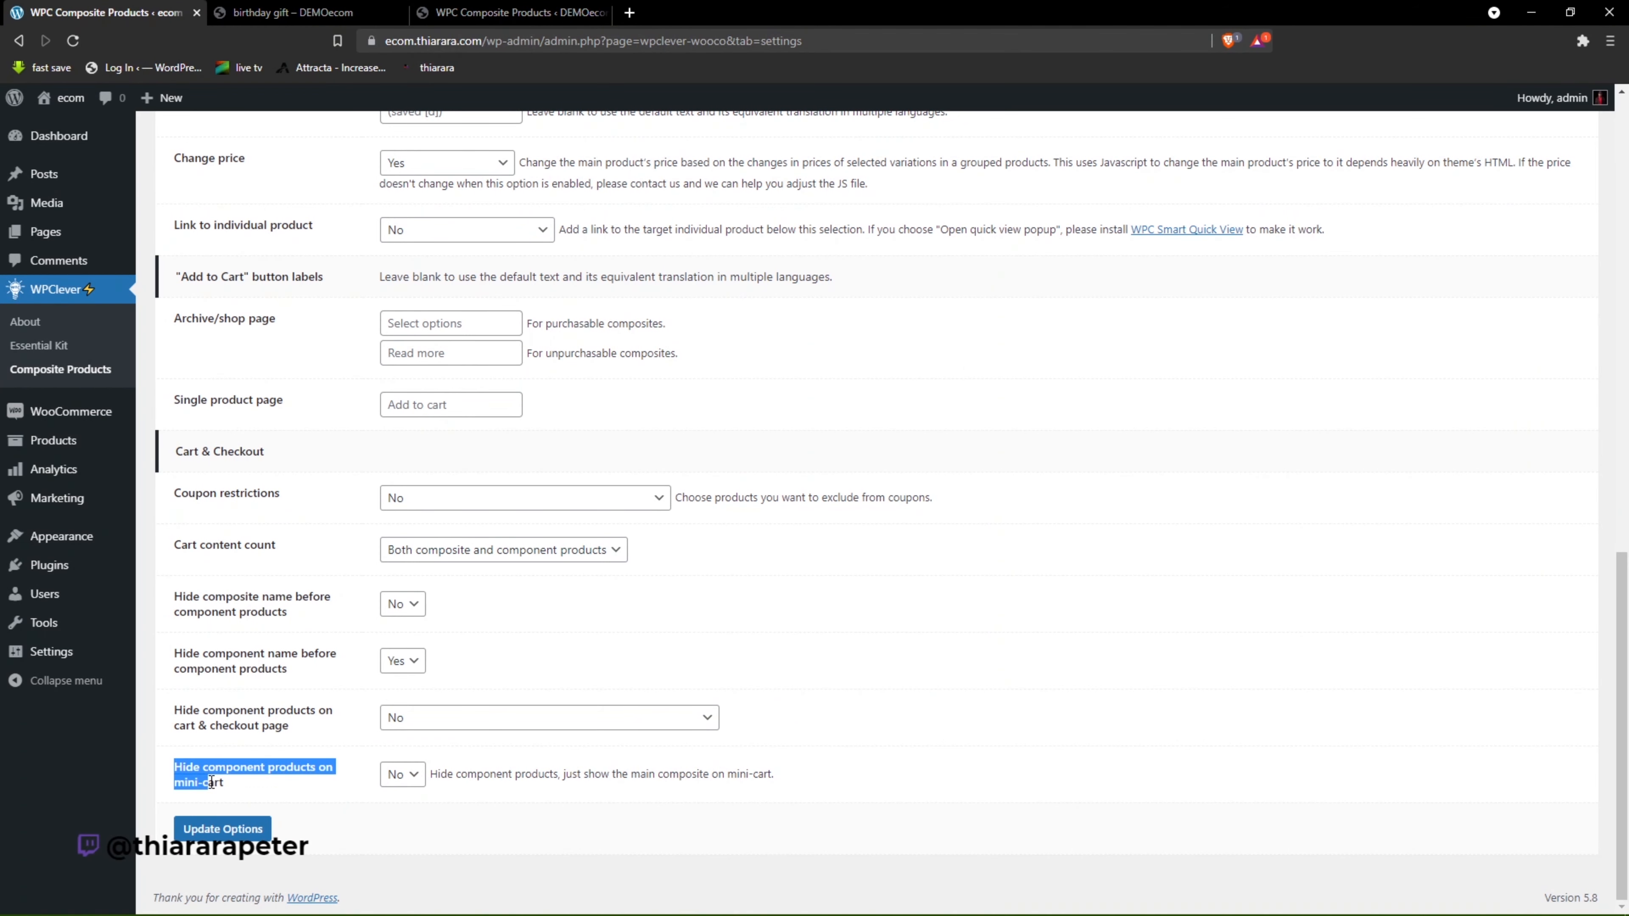
left_click(247, 783)
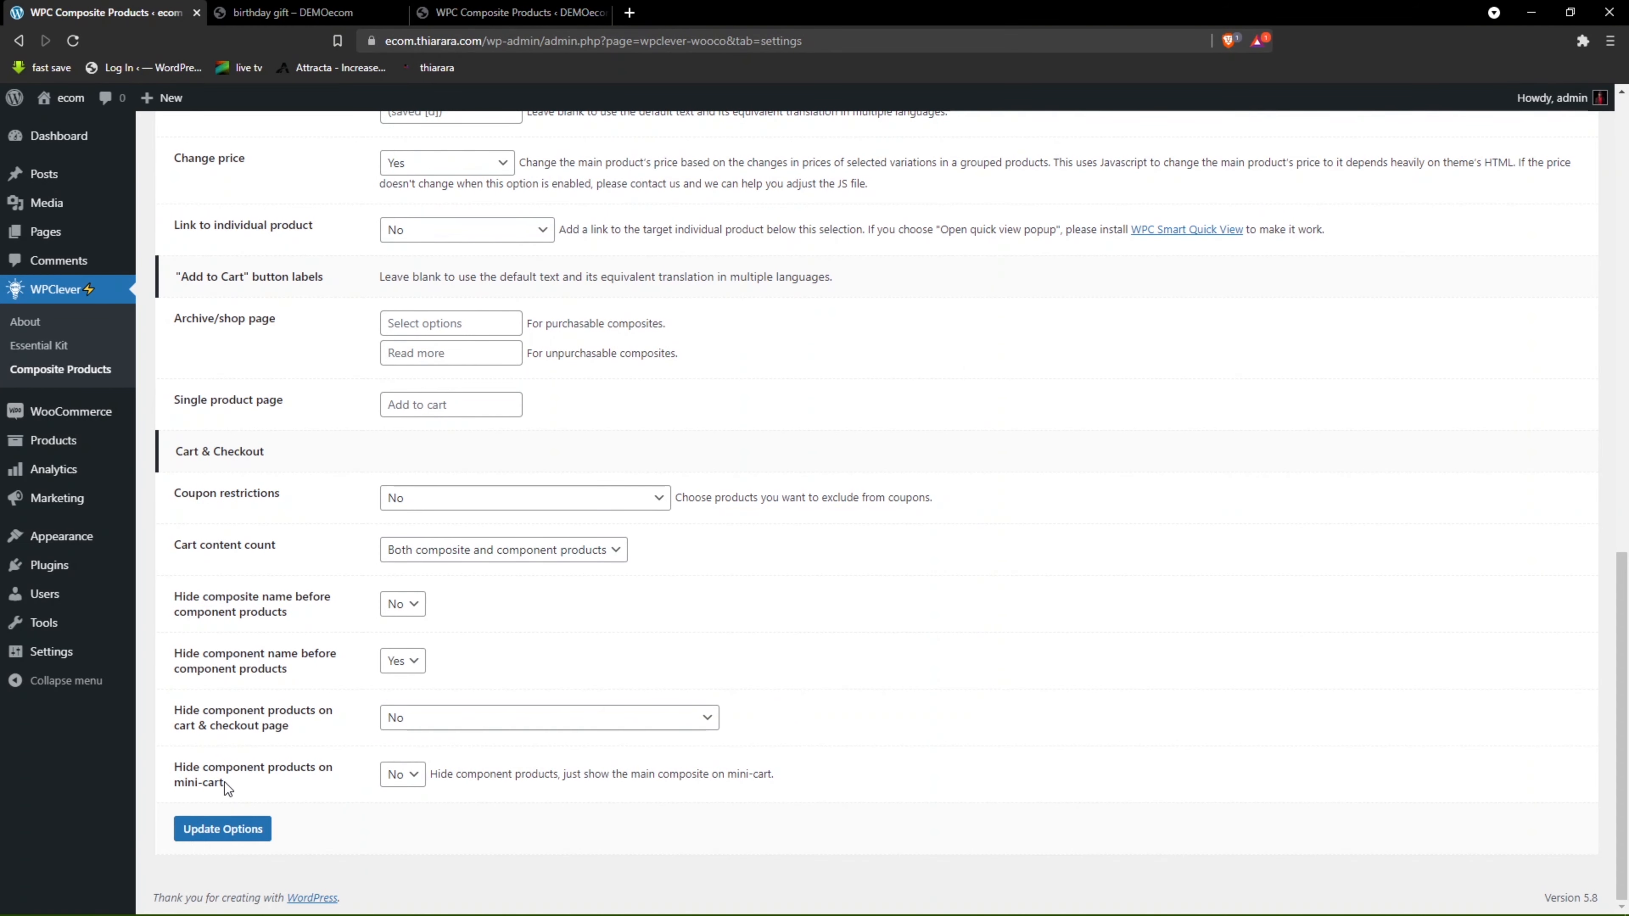
left_click(220, 833)
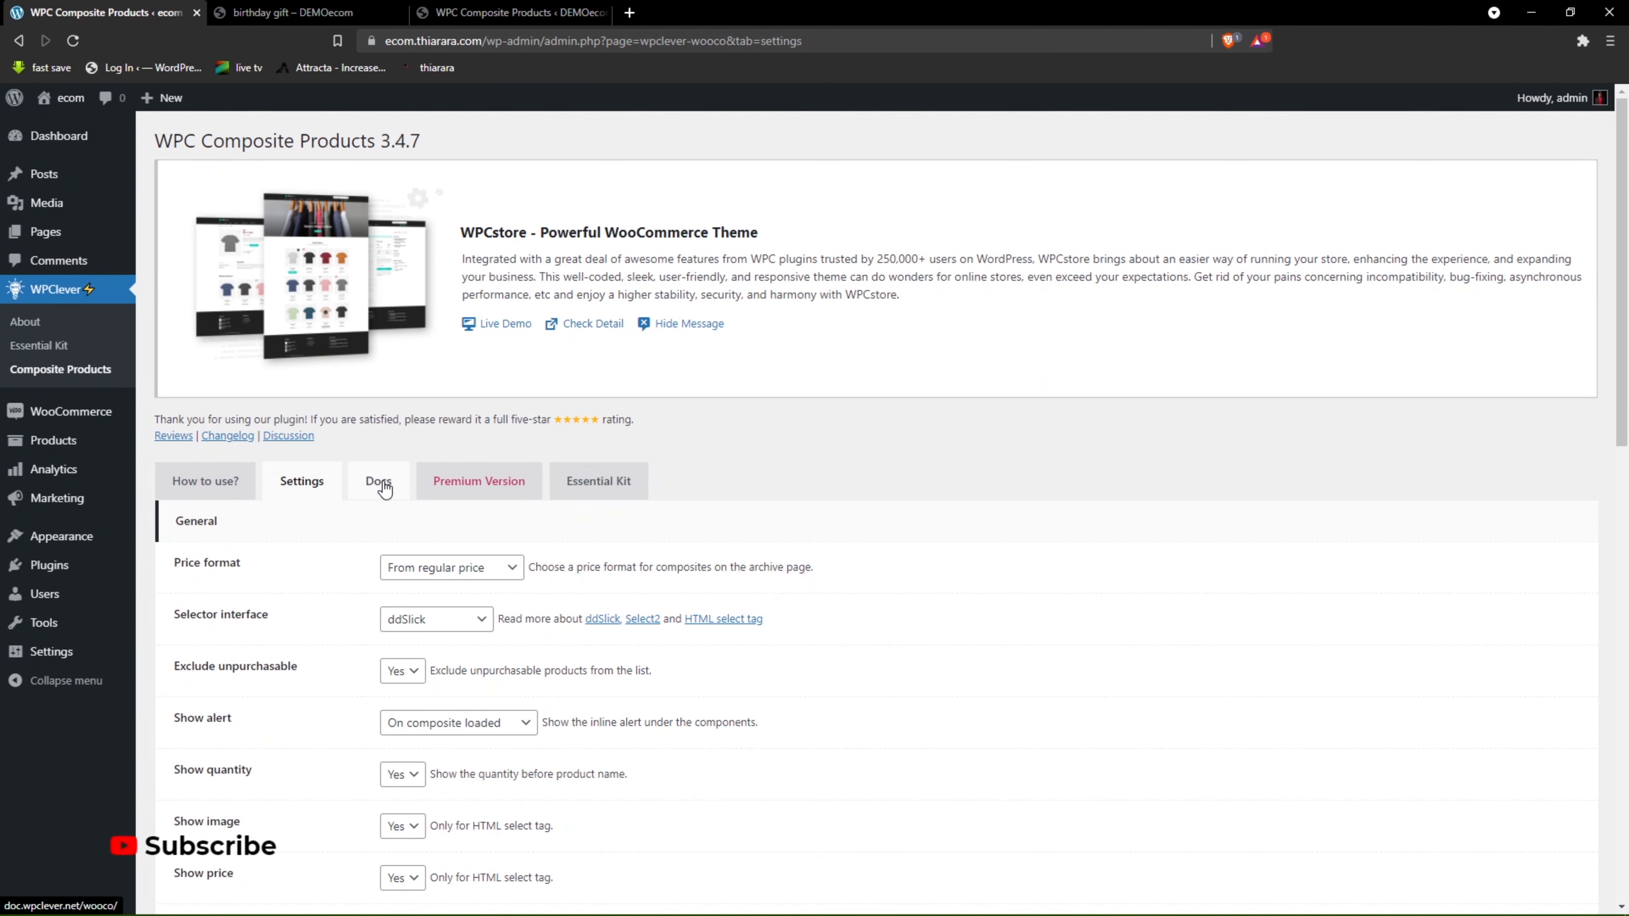
Look at the plugin's Premium Version details and try to open its Essential Kit page.
left_click(474, 489)
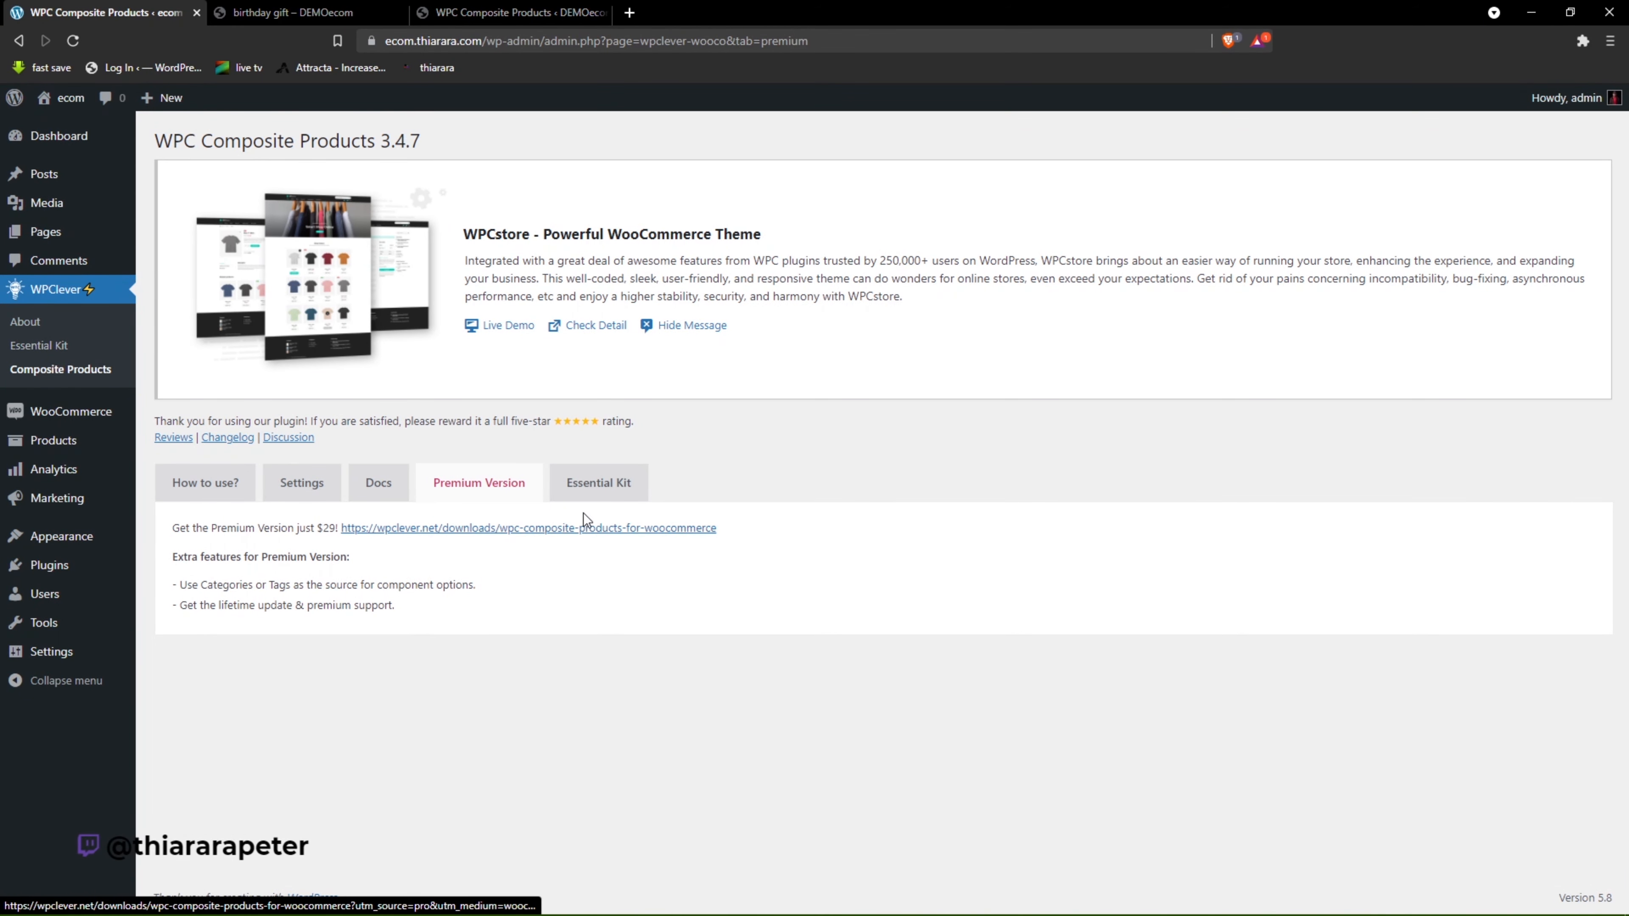
left_click(620, 493)
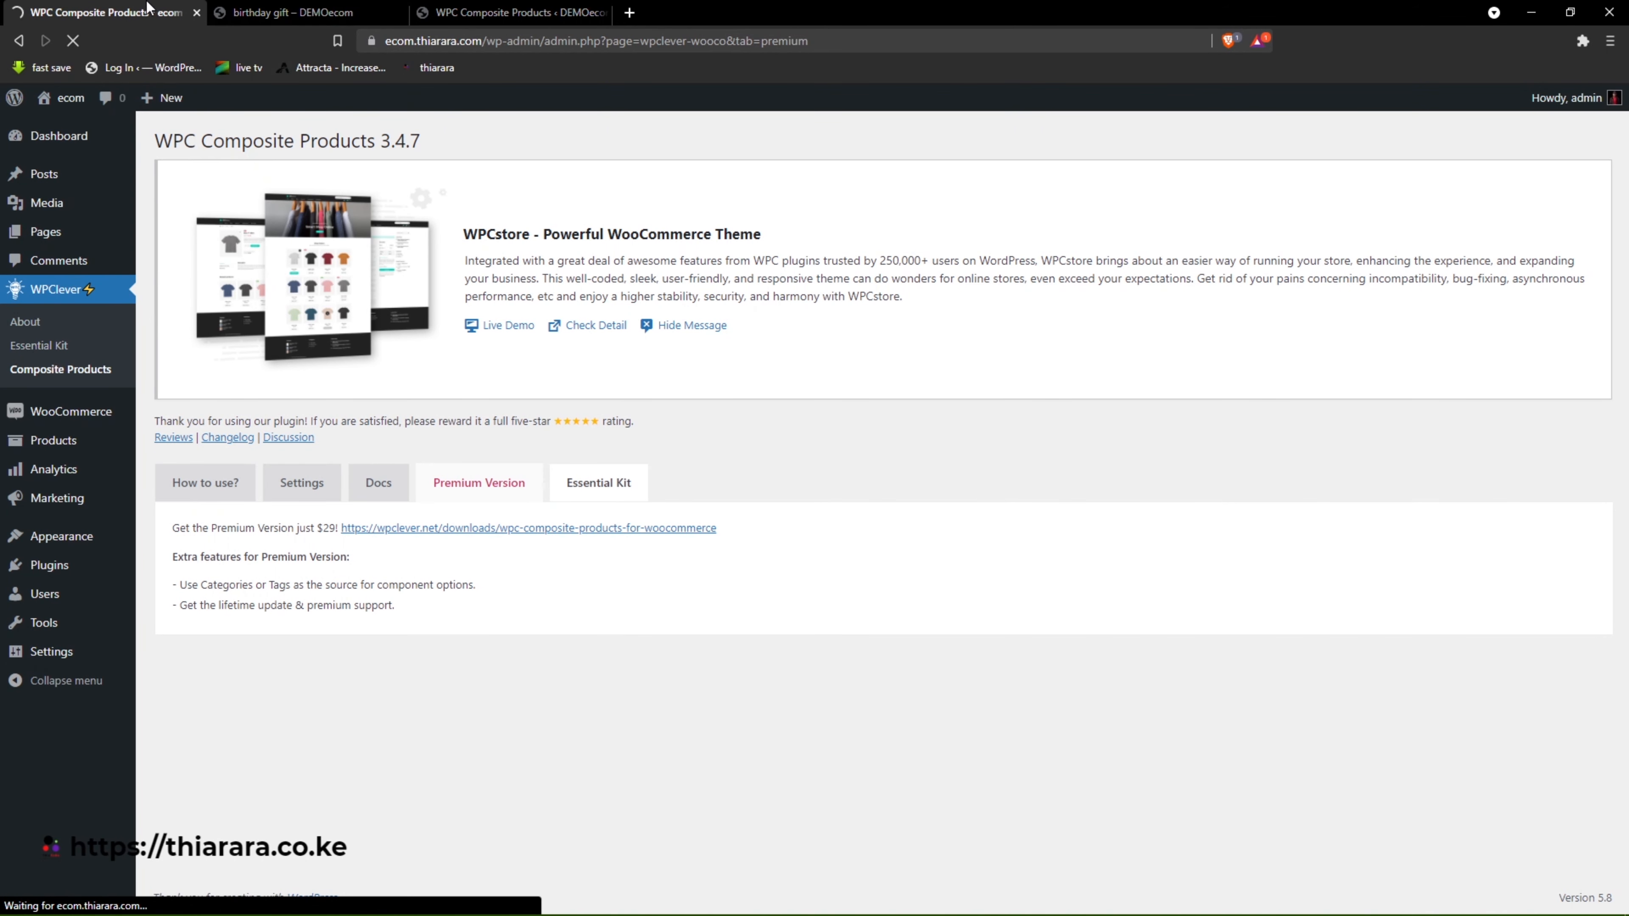
left_click(78, 41)
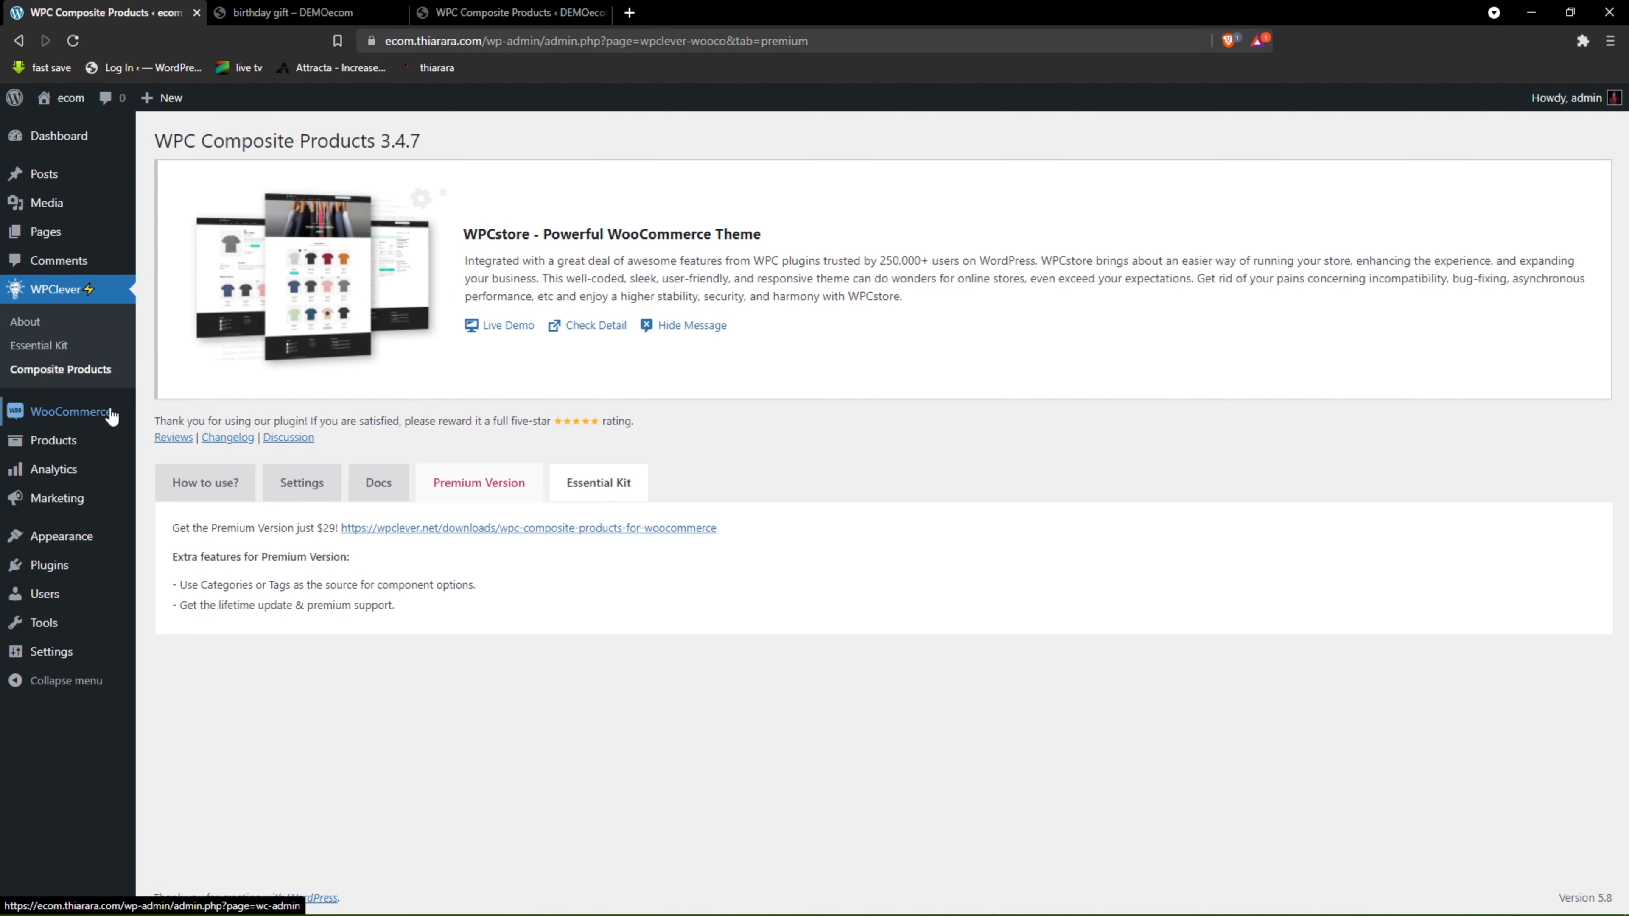
Start a new WooCommerce product on ecom and open the list of all products in a separate browser tab.
mouse_move(70, 456)
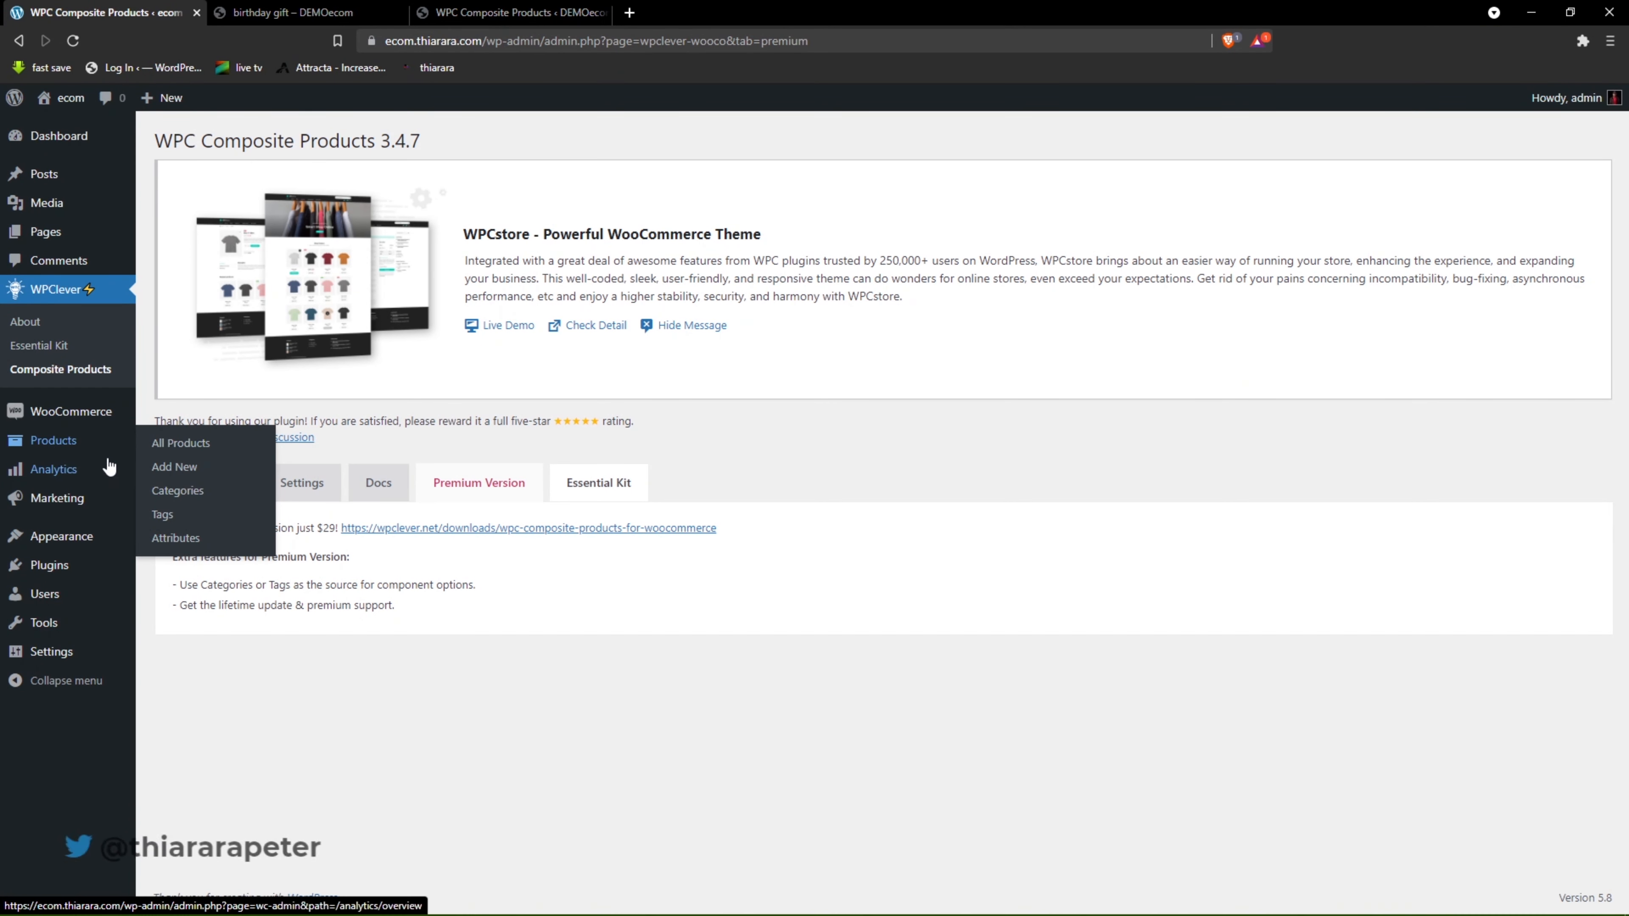
left_click(171, 468)
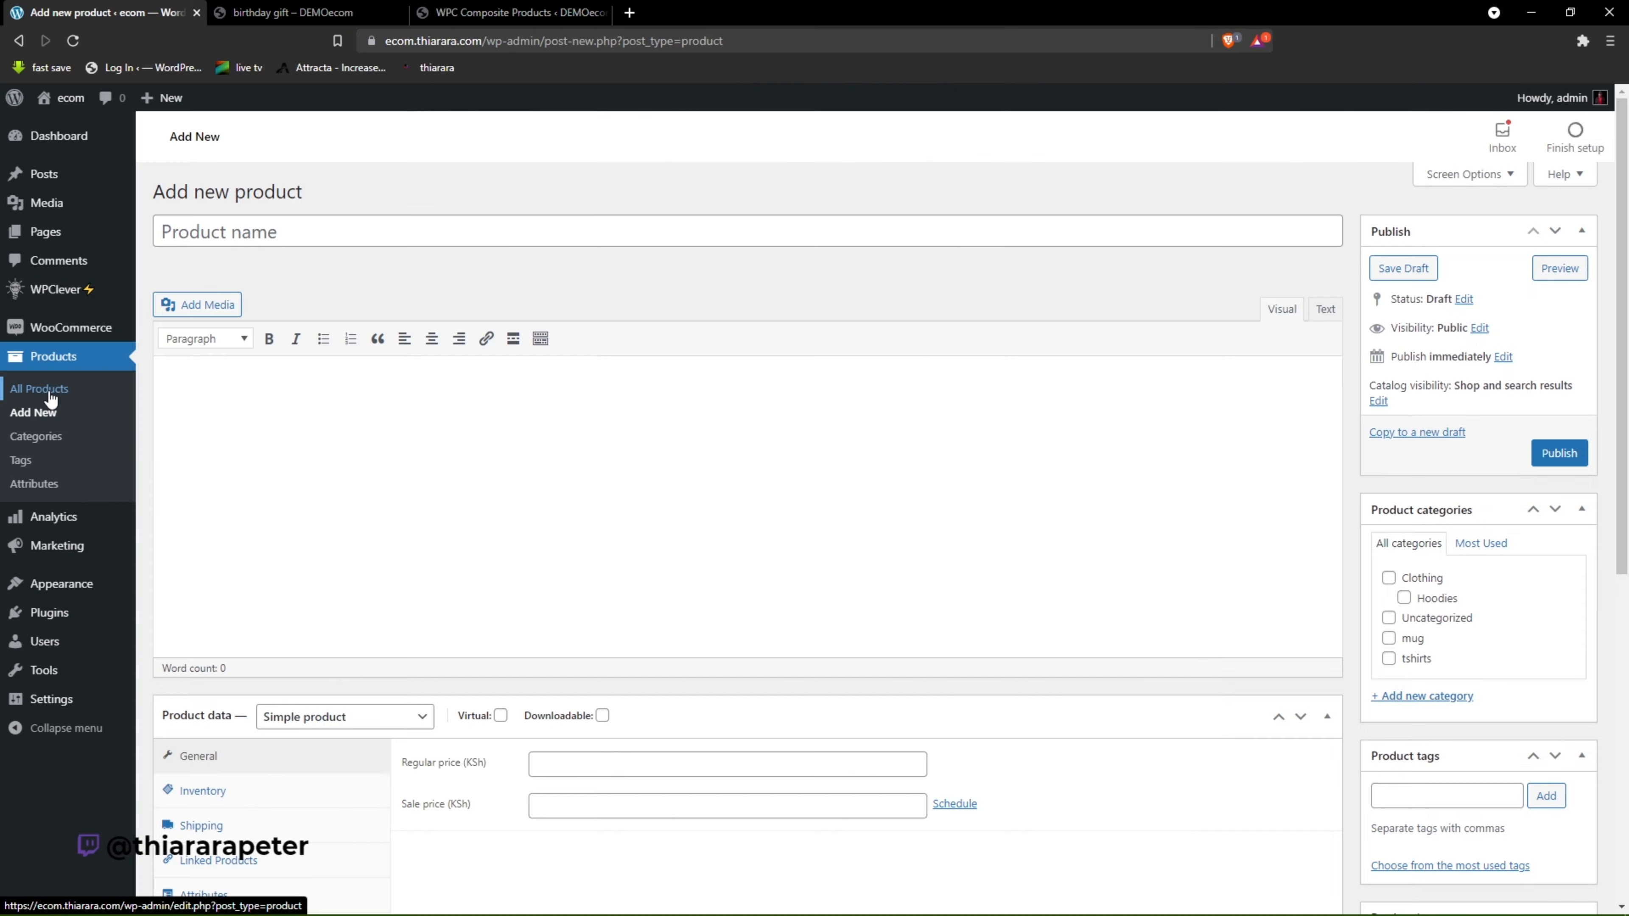
right_click(48, 401)
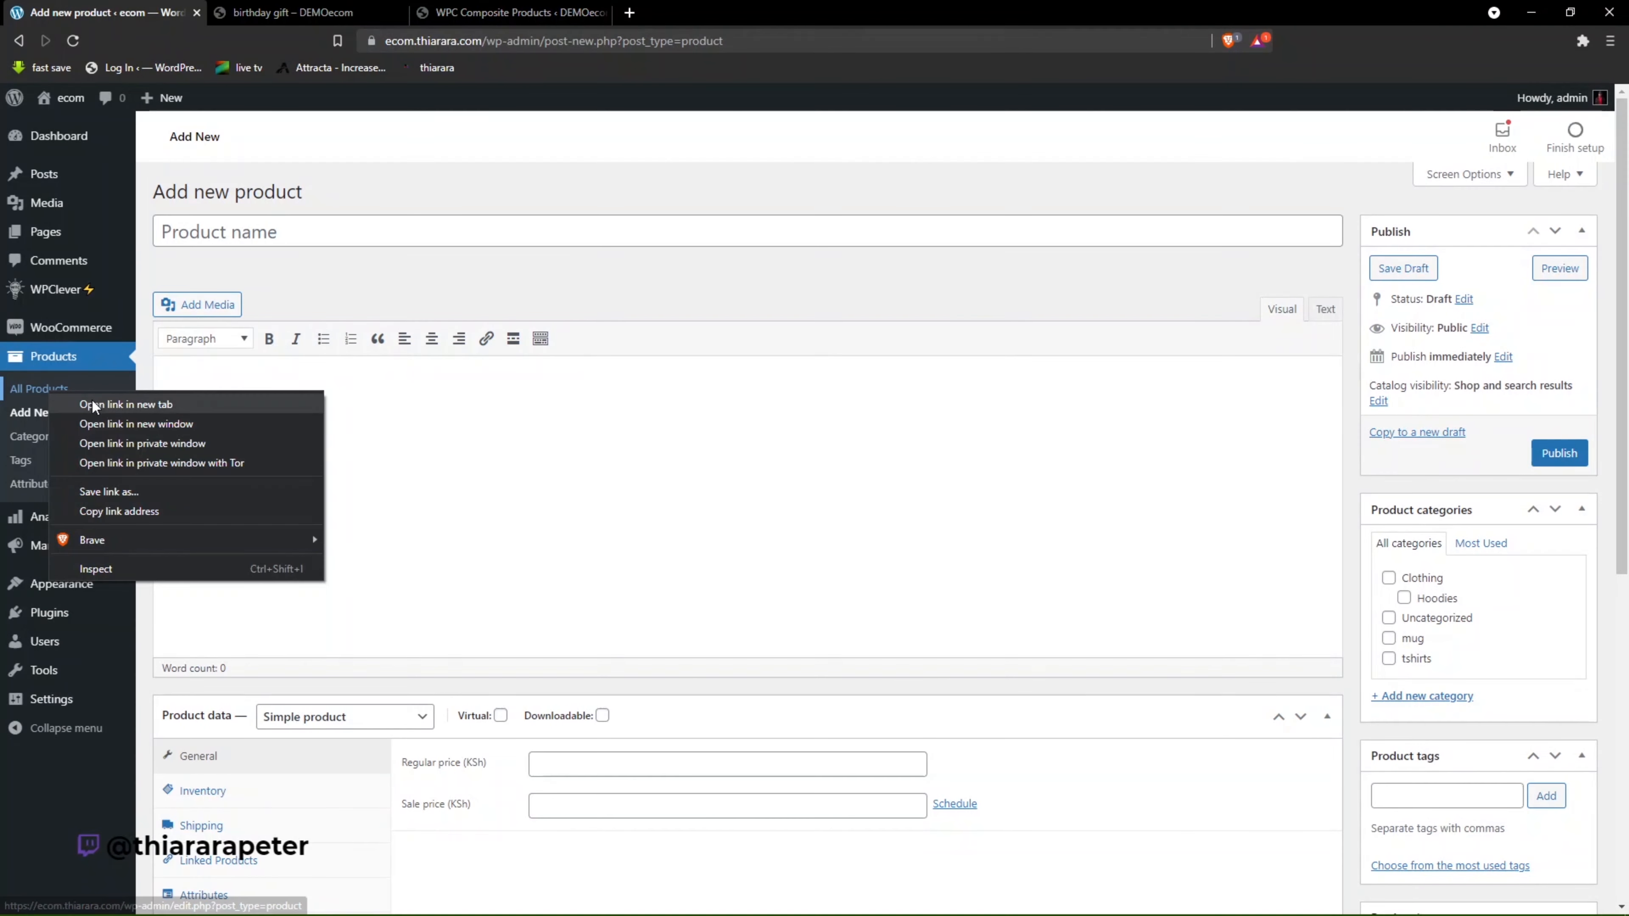
left_click(92, 400)
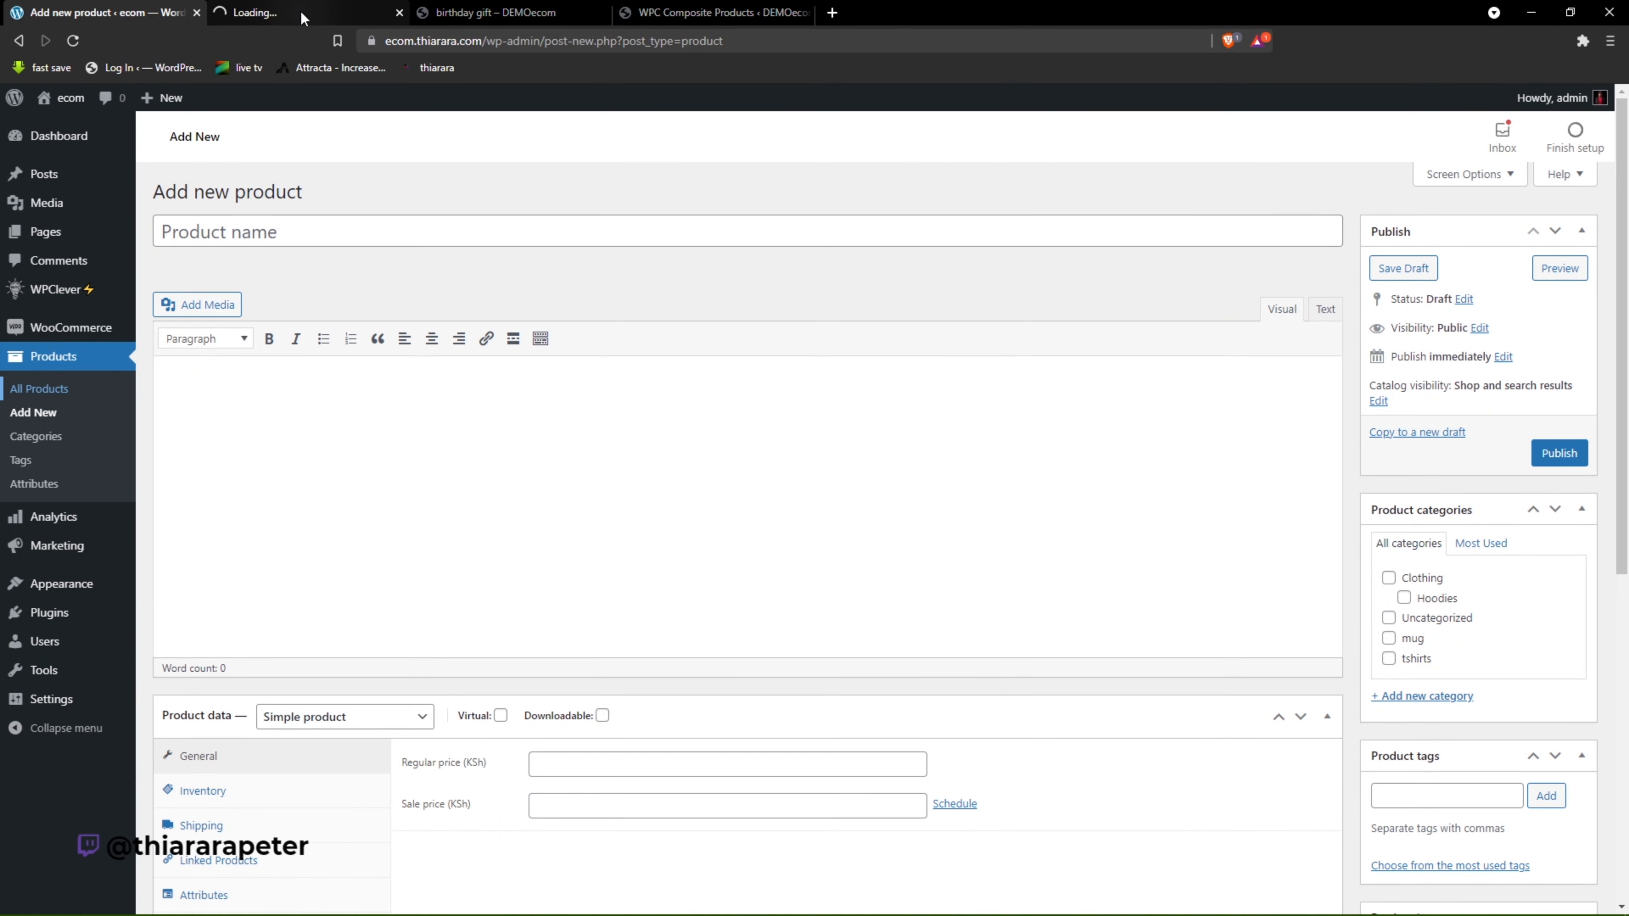
left_click(304, 18)
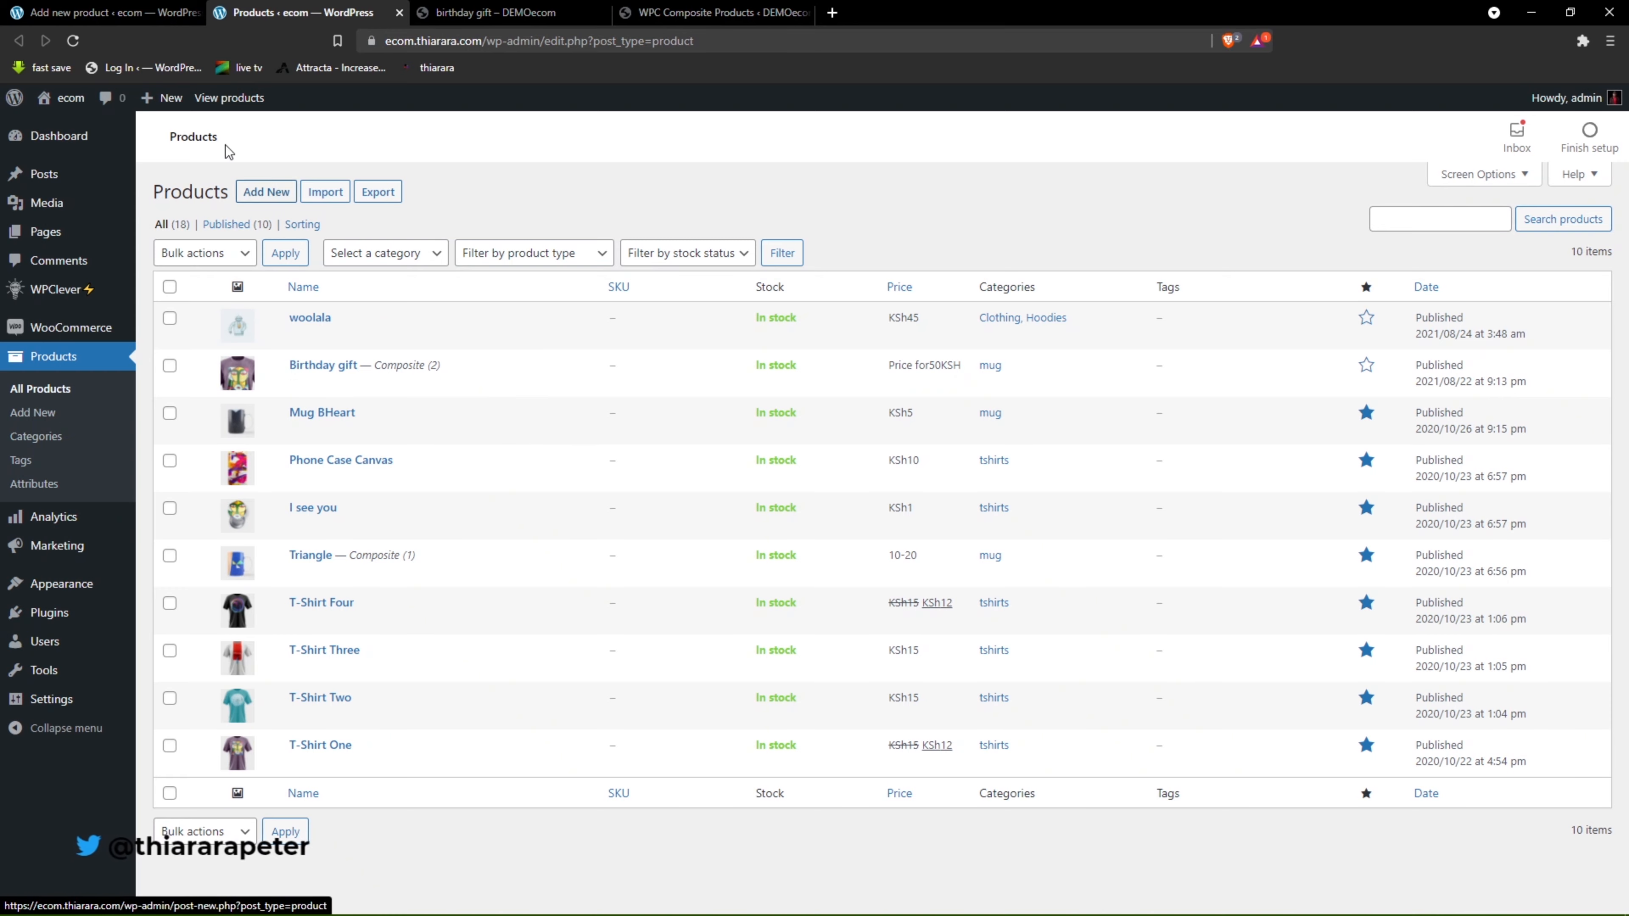
Name the new product "birthday gift" and fill its description, replacing the inserted "WPC Composite Products for WooCommerce" text.
left_click(106, 13)
left_click(215, 242)
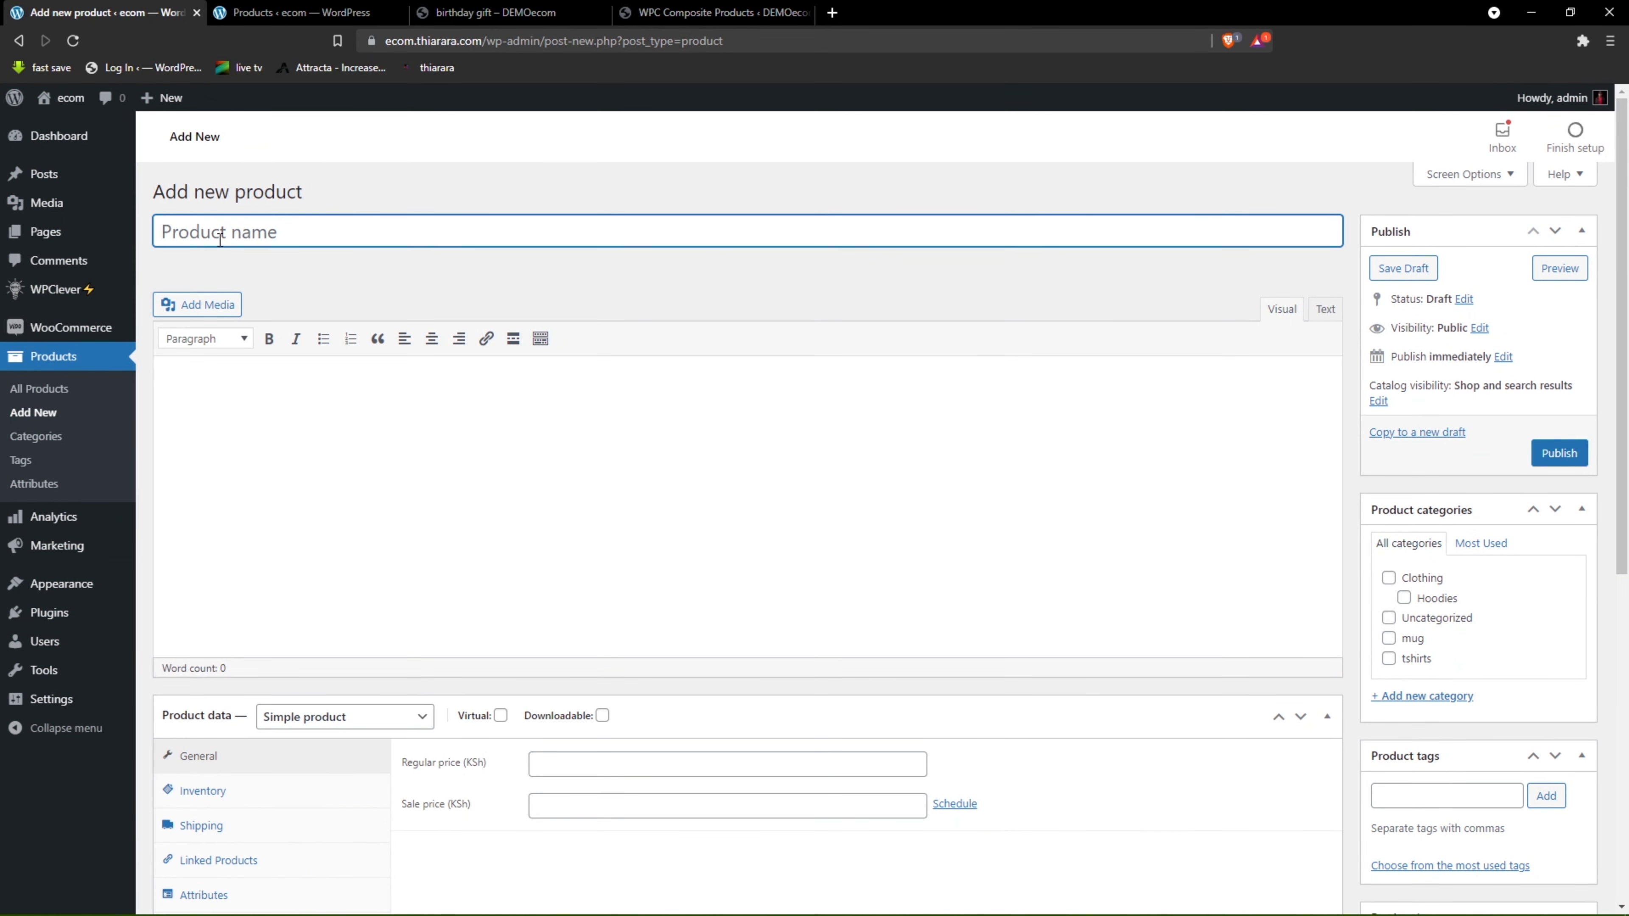
type("birthday gift")
left_click(264, 405)
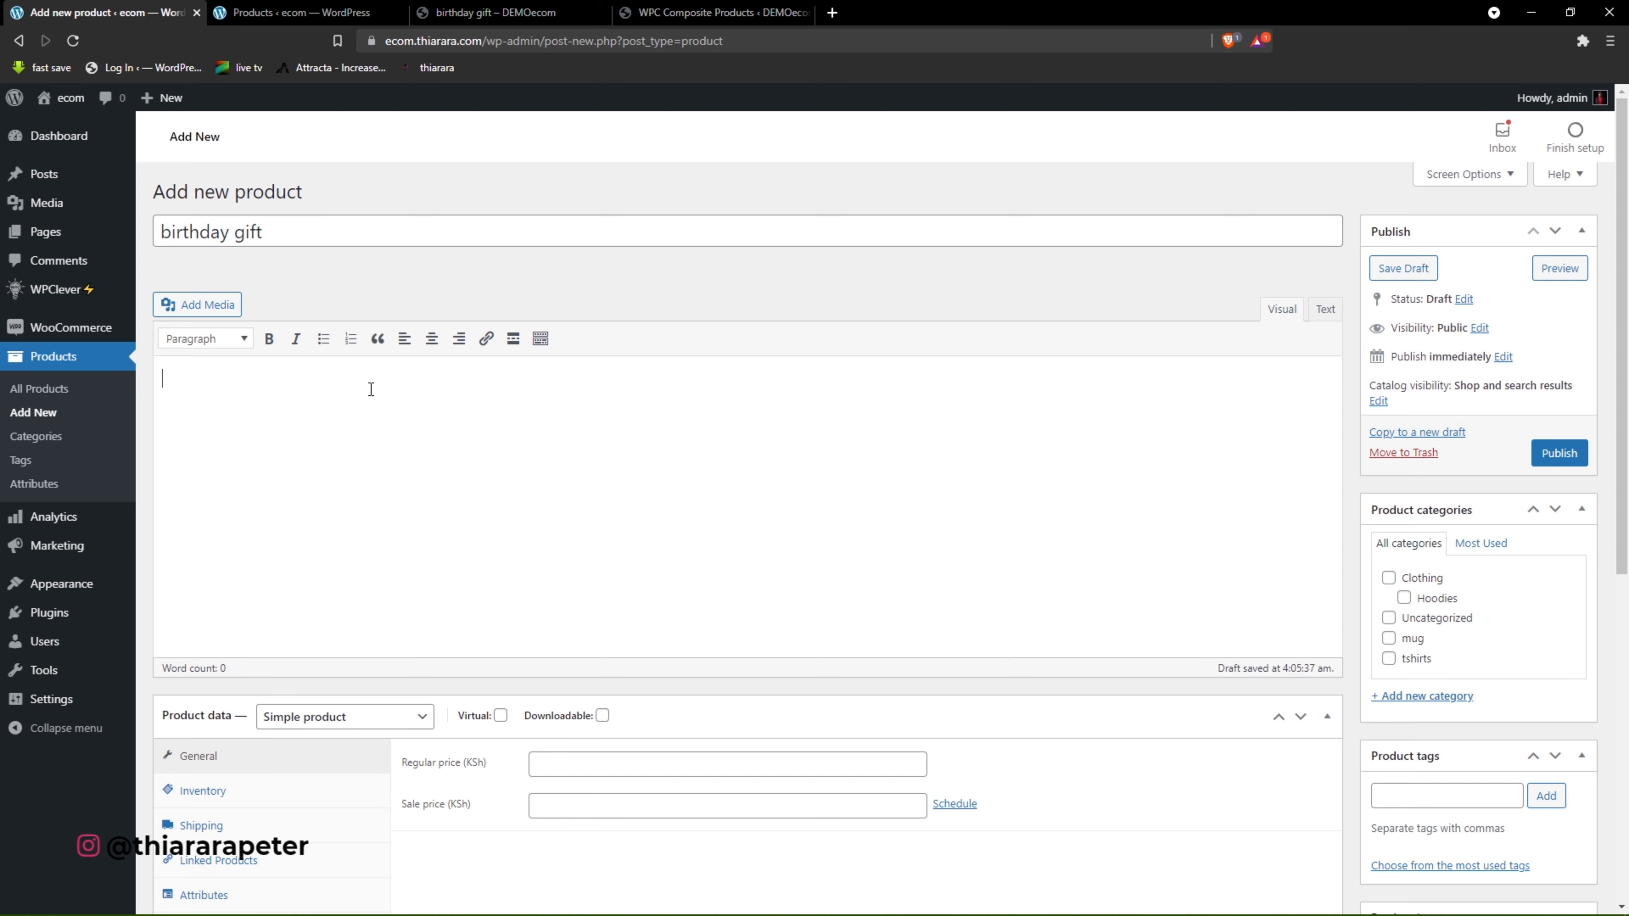
type("WPC Composite Products for WooCommerce")
left_click_drag(464, 380, 193, 380)
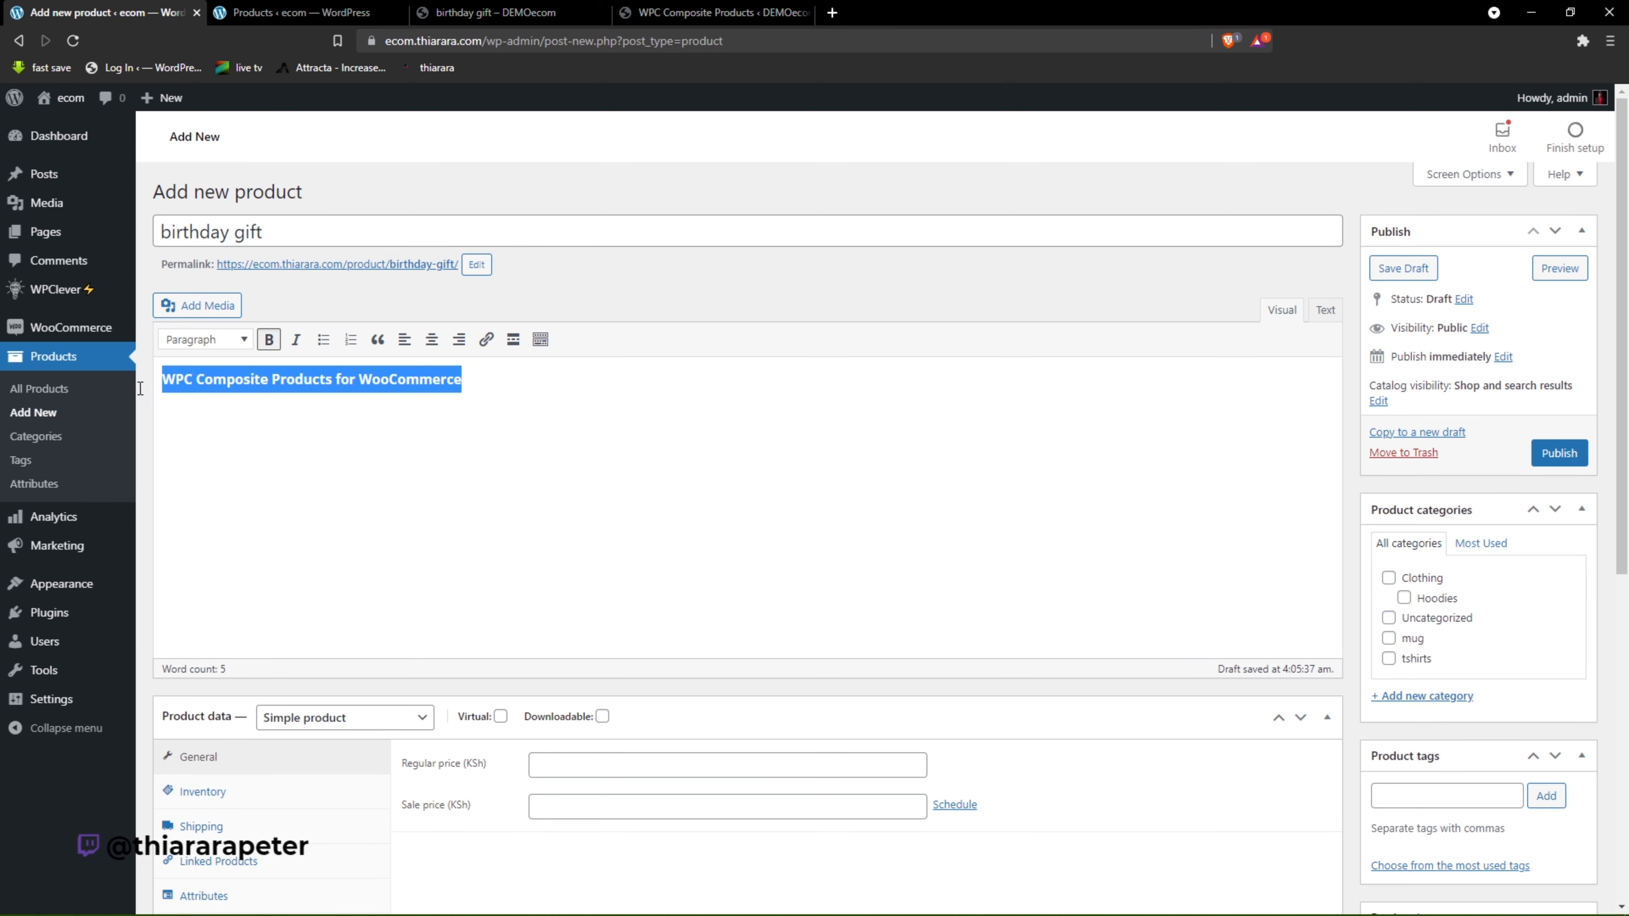
right_click(160, 394)
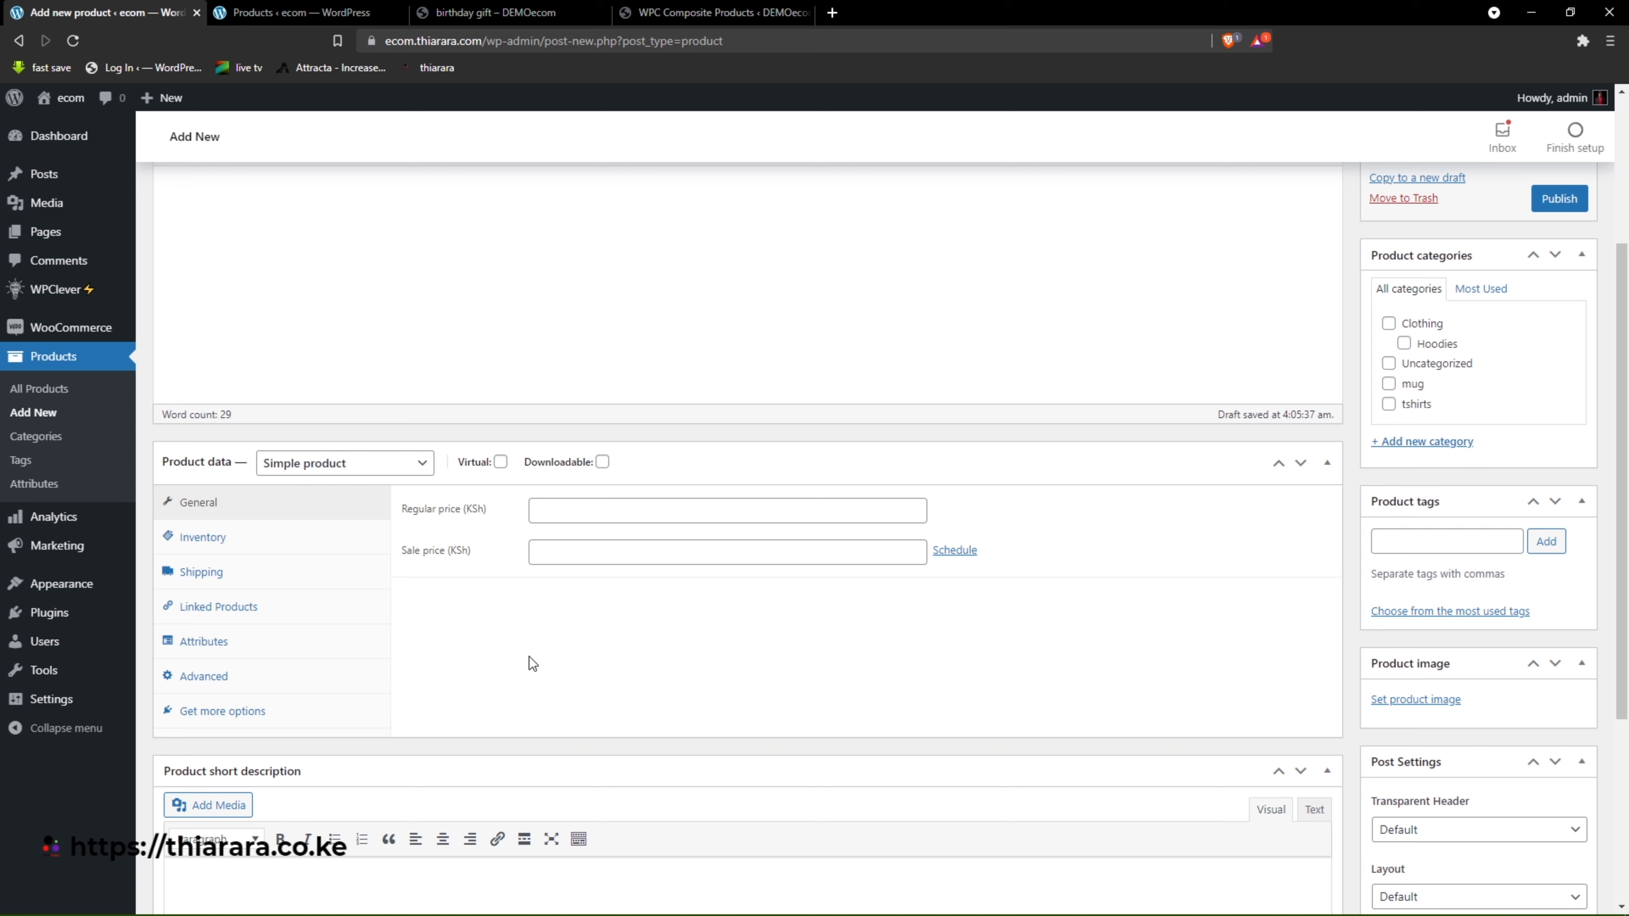
Set the product type to Composite product, comparing its product data options with those of Simple product.
left_click(359, 468)
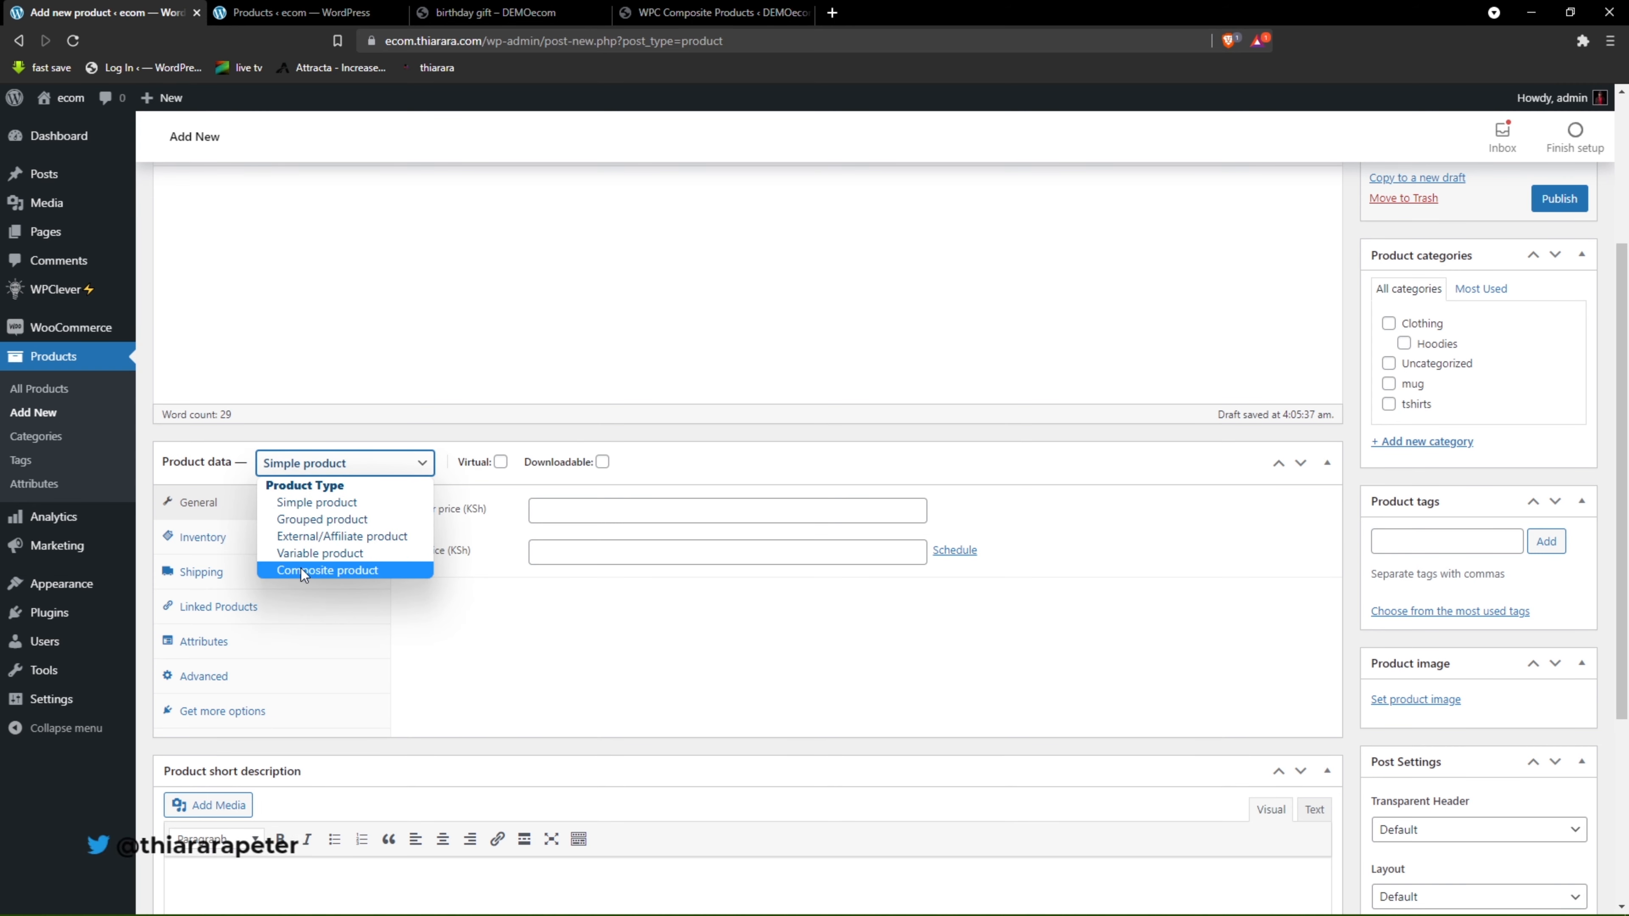
left_click(330, 572)
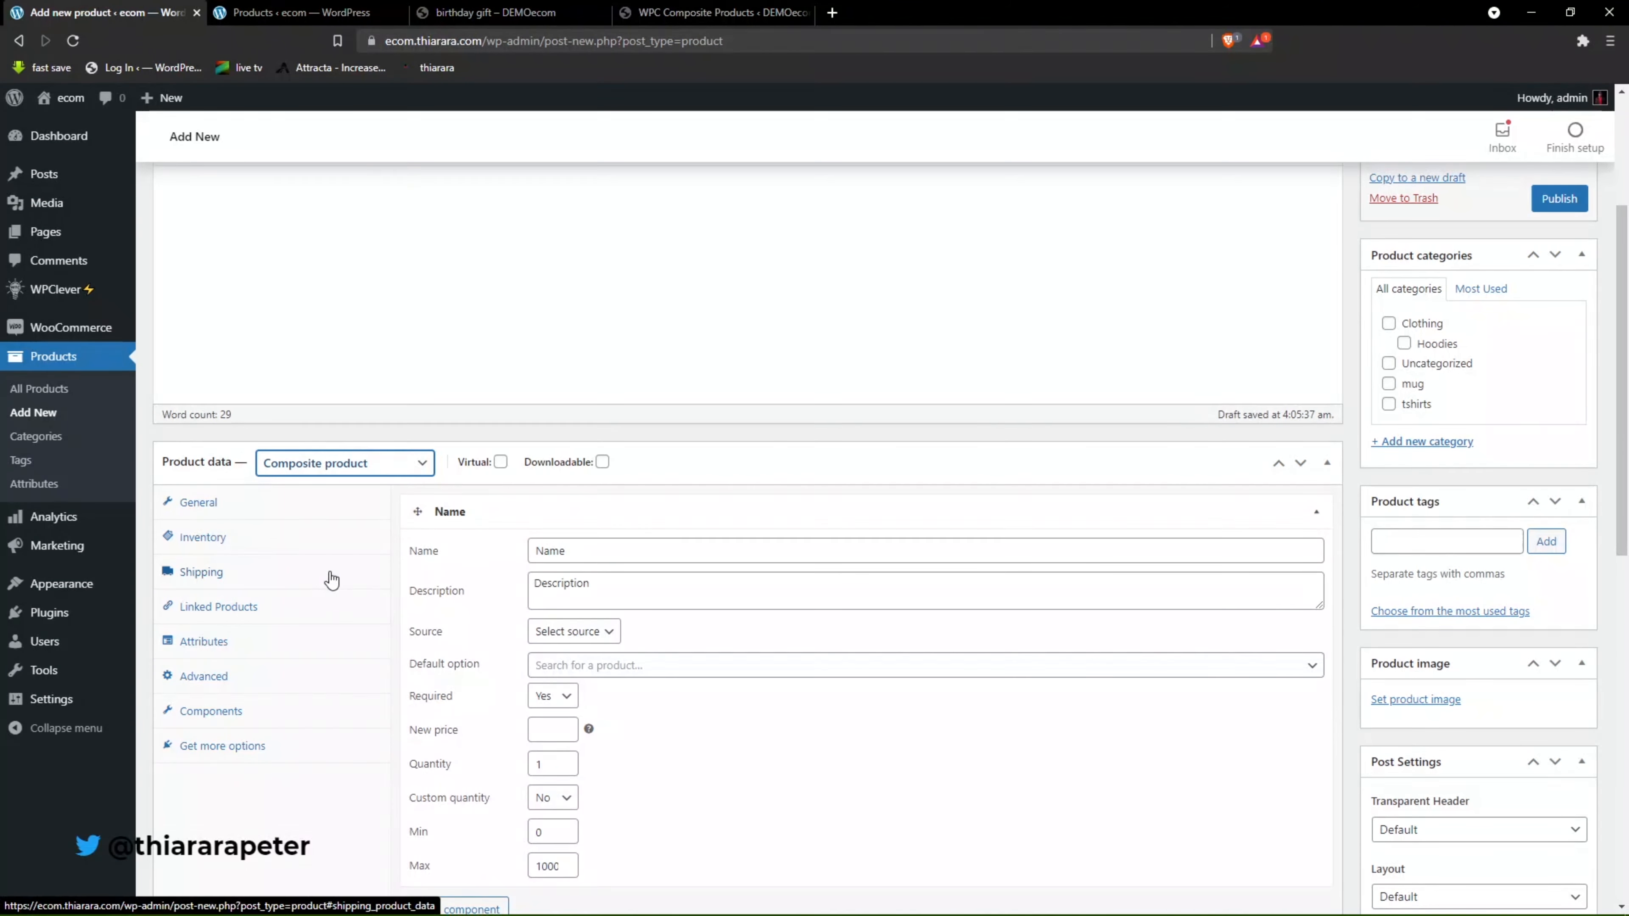
left_click(290, 469)
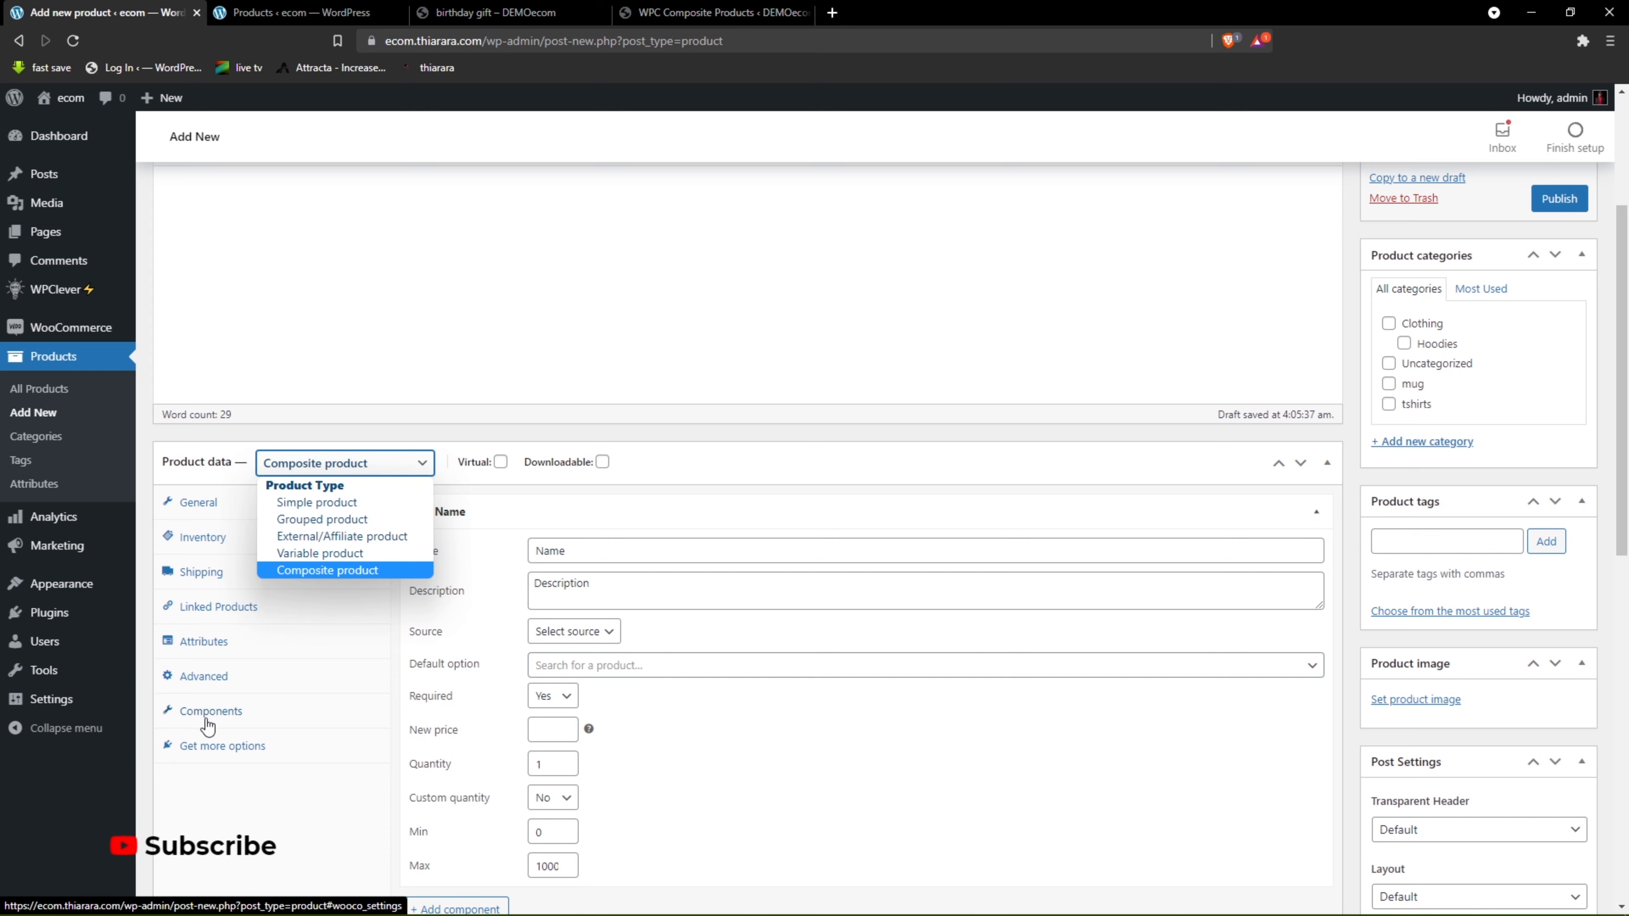
left_click(328, 504)
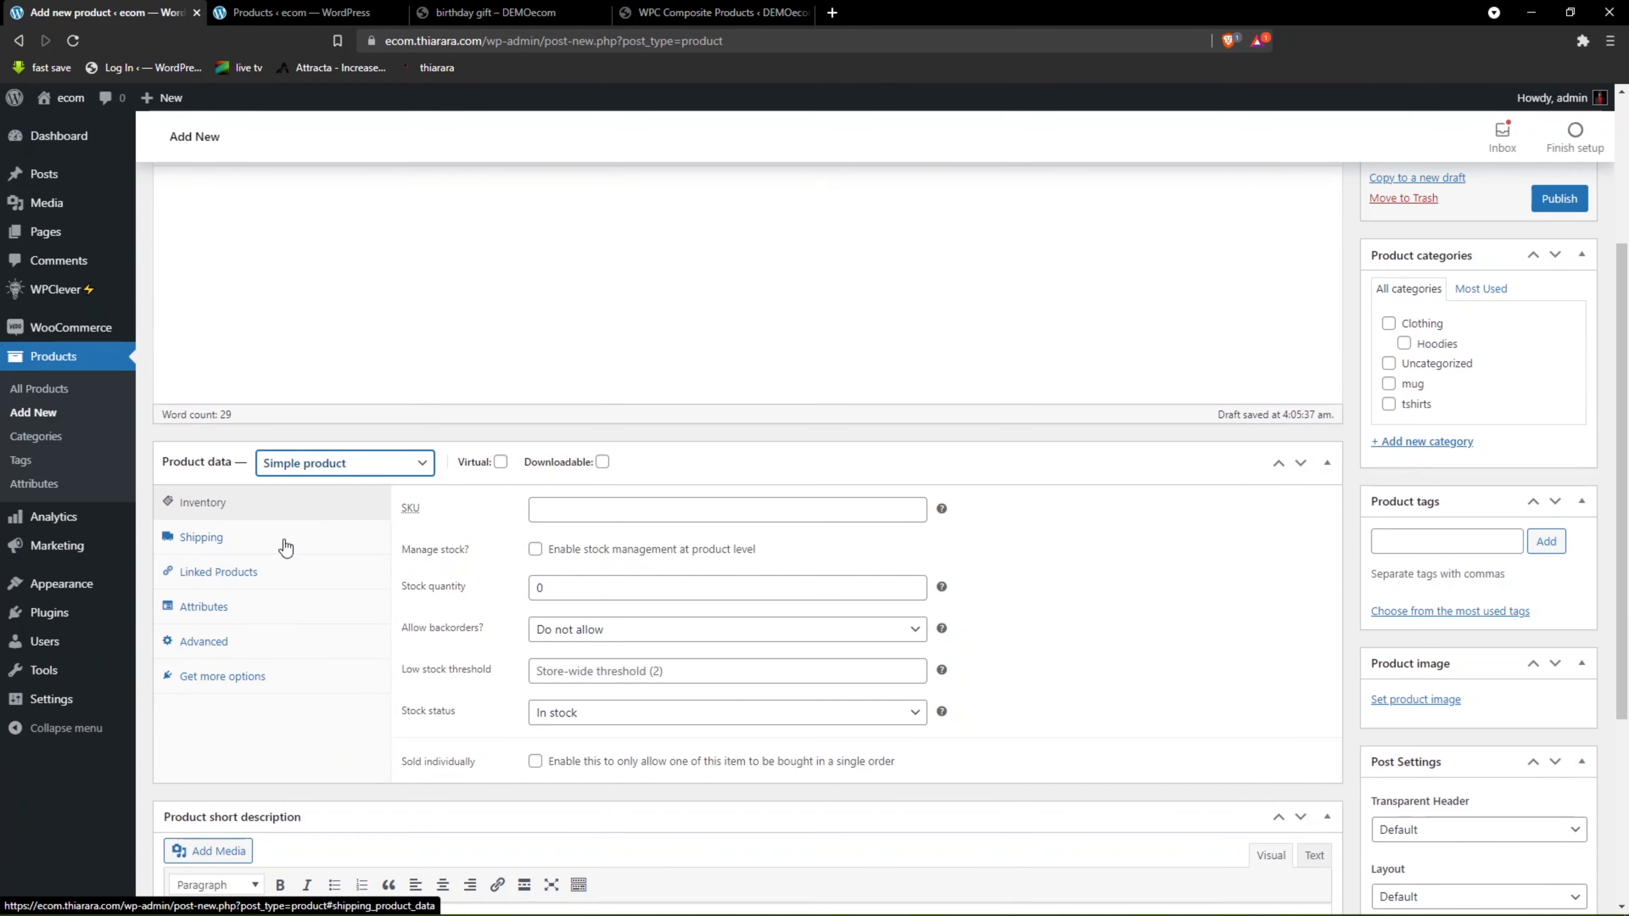
left_click(349, 446)
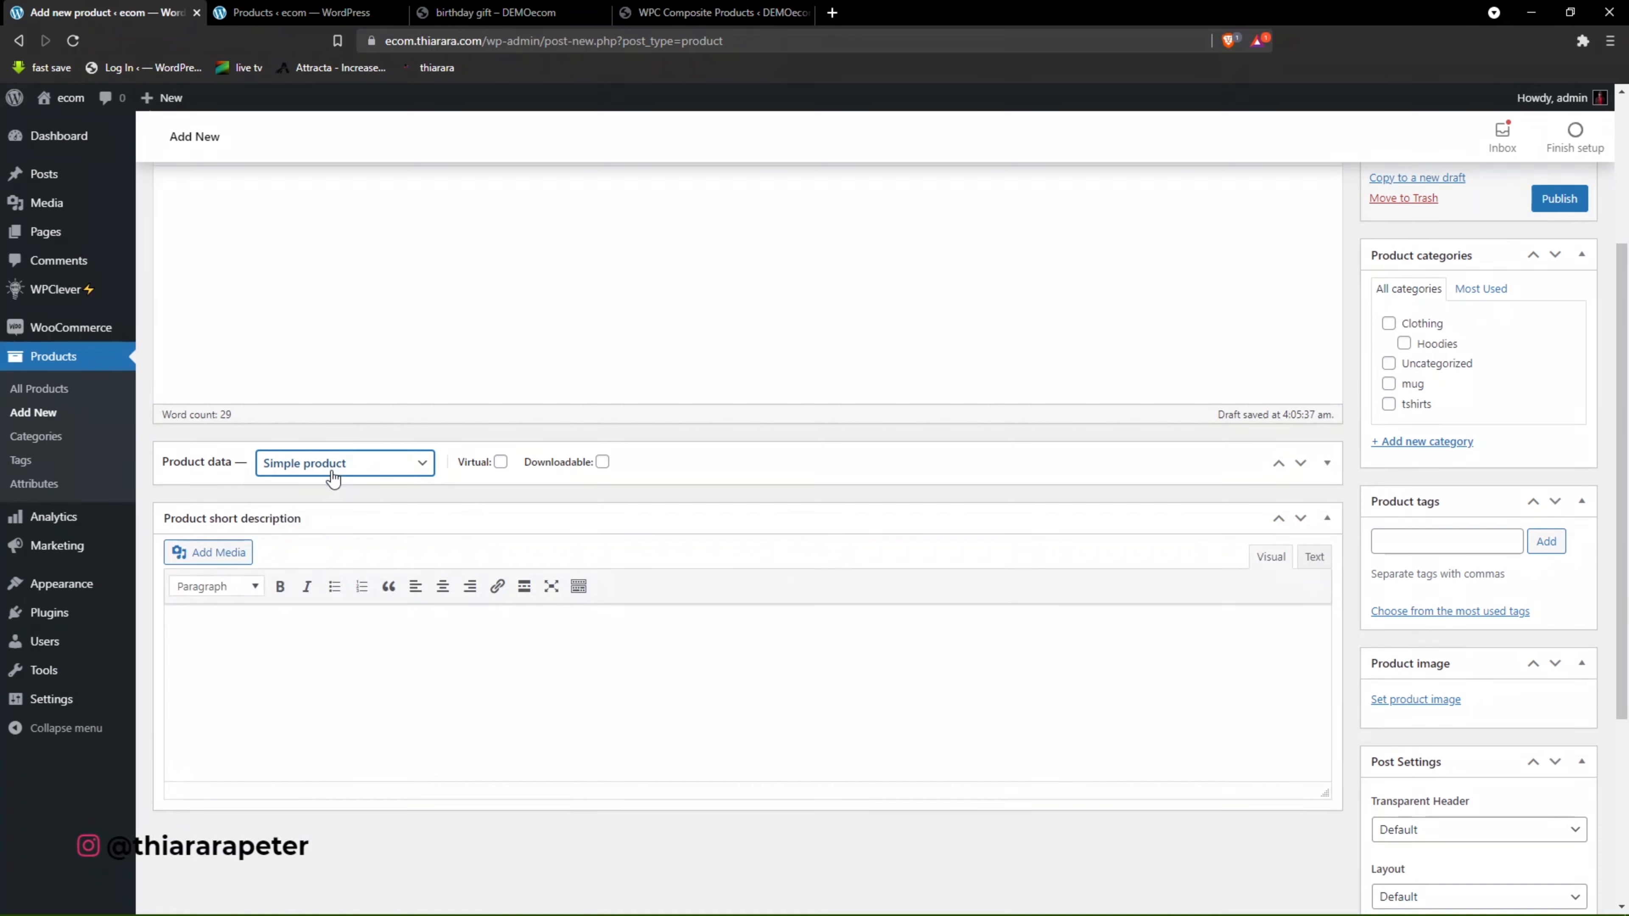
left_click(334, 474)
left_click(340, 571)
left_click(213, 457)
Name the composite product's first component "Select a mug" and replace its placeholder description with "mug selected".
scroll(420, 443, "down", 2)
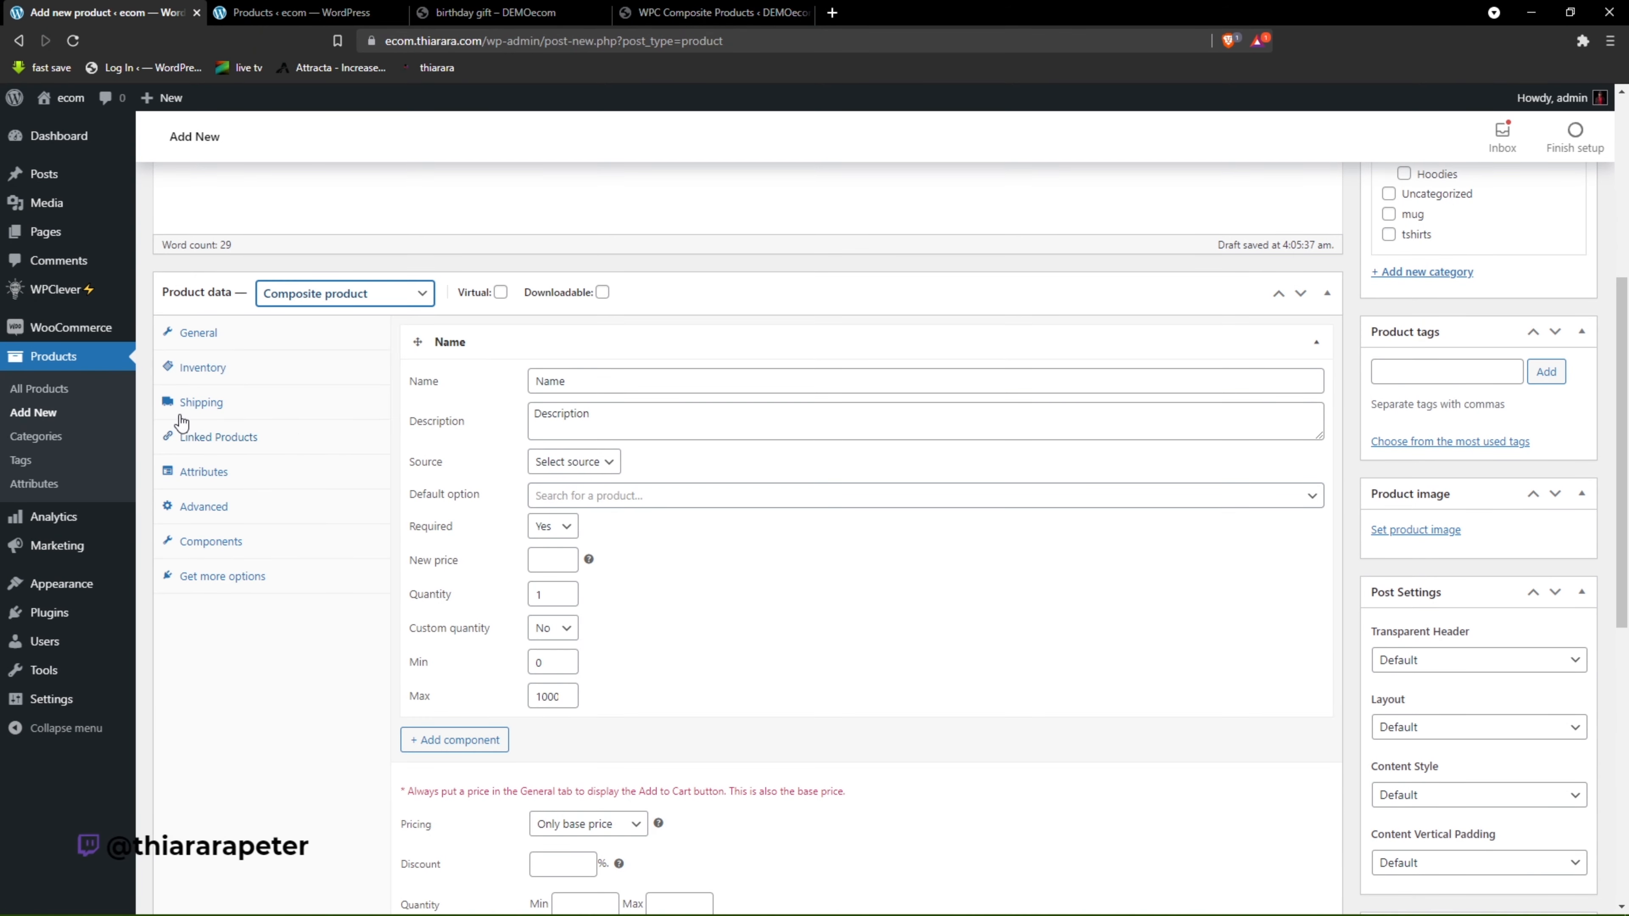
left_click(589, 387)
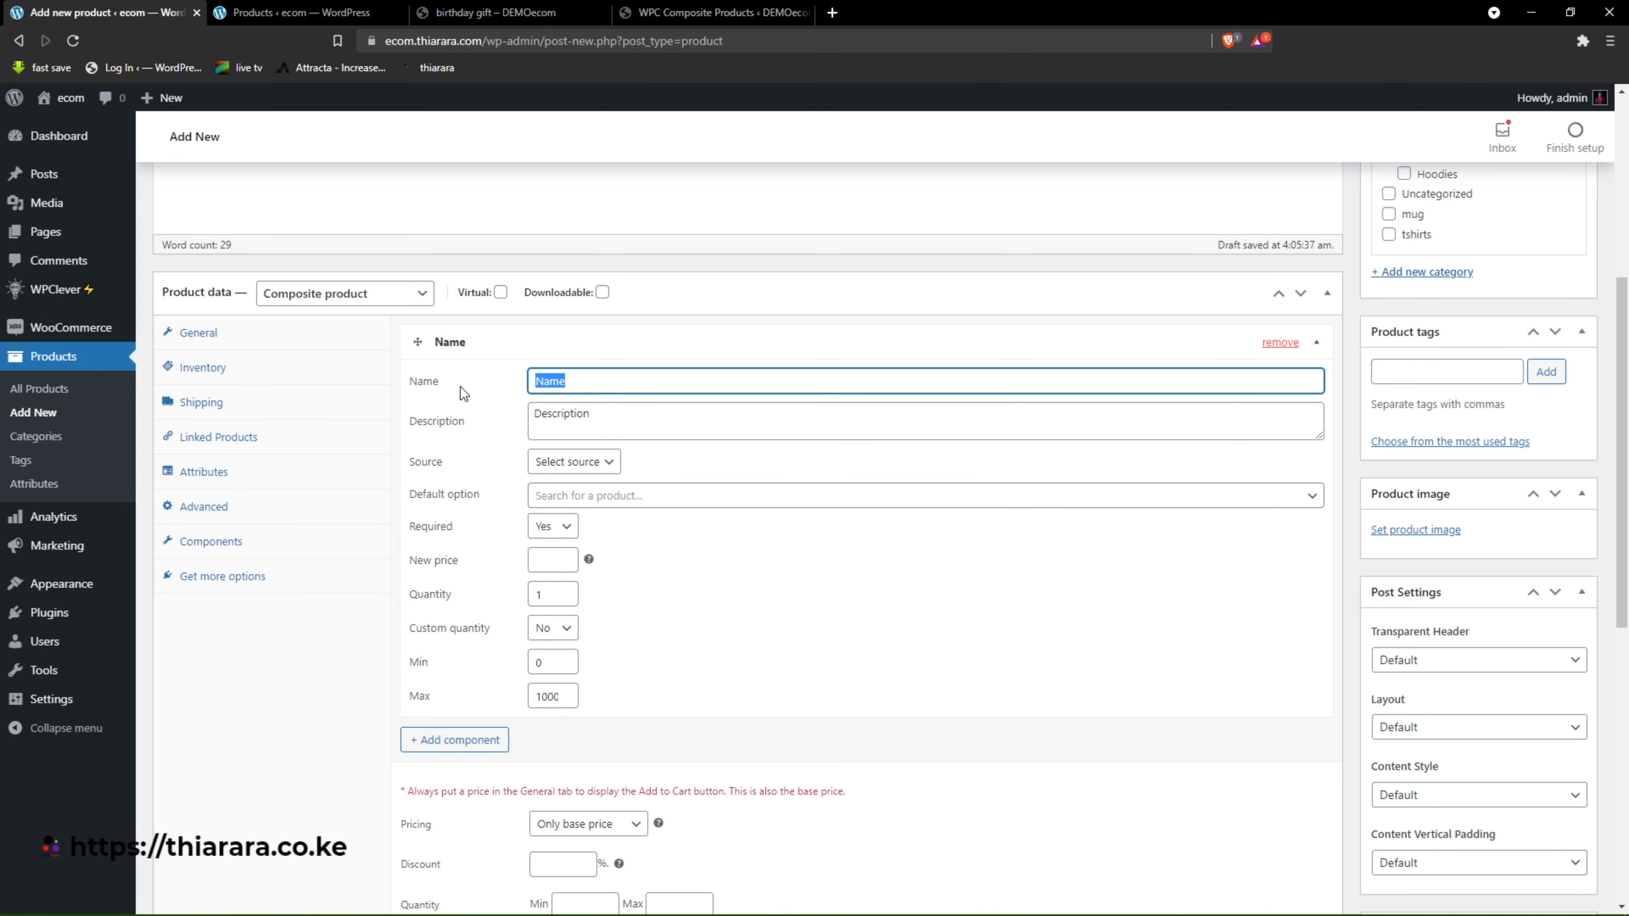
type("s")
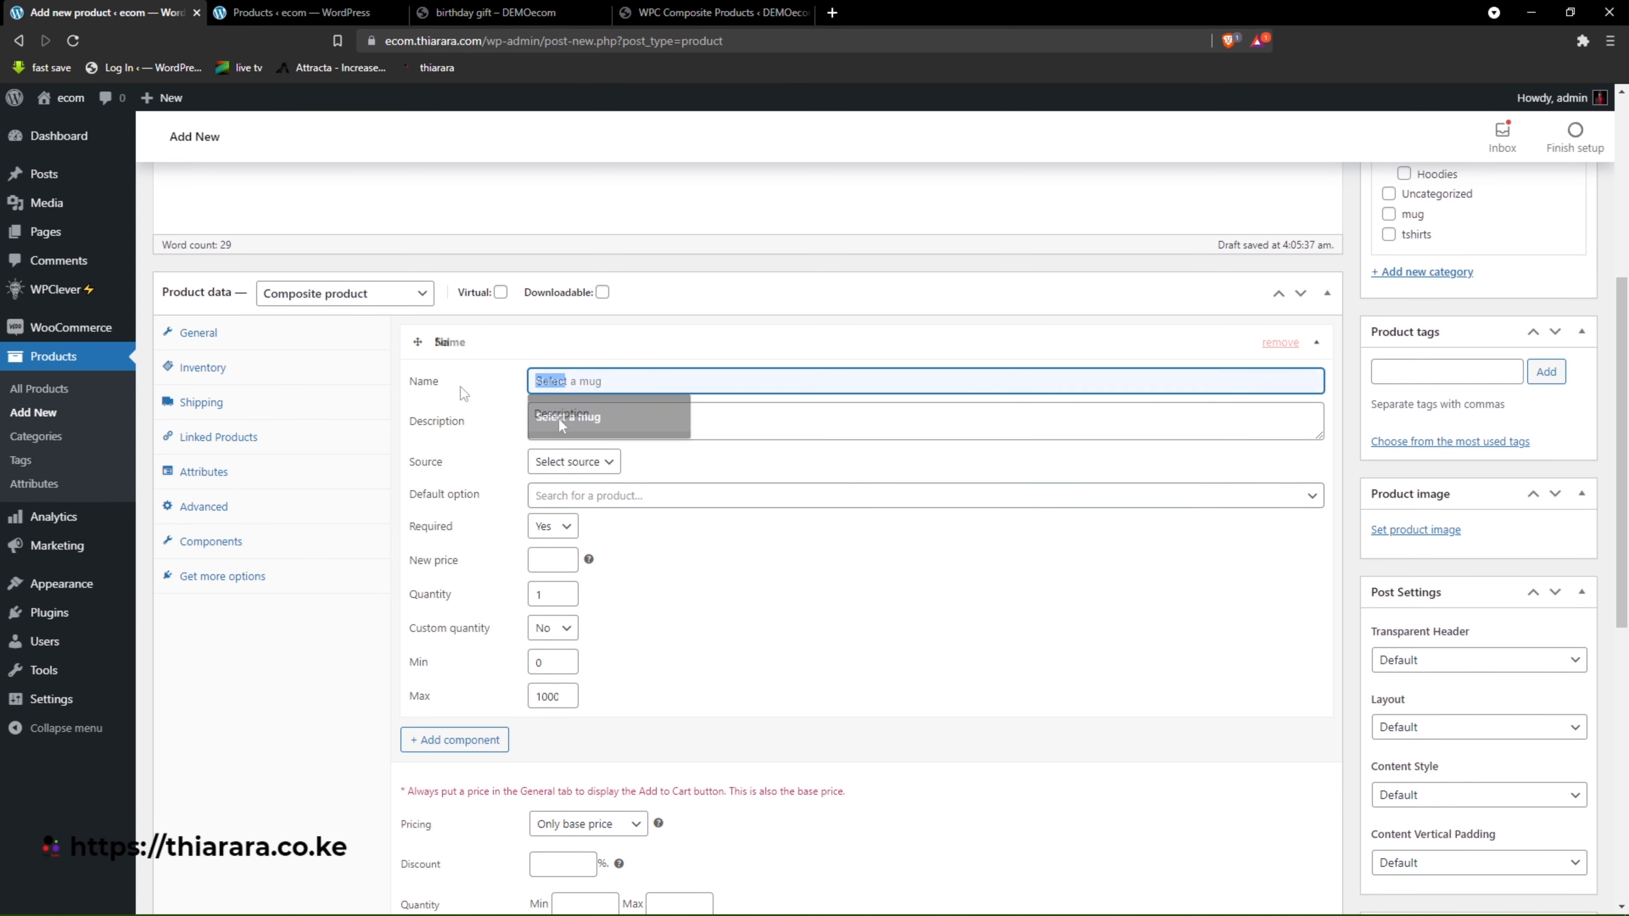
left_click(568, 417)
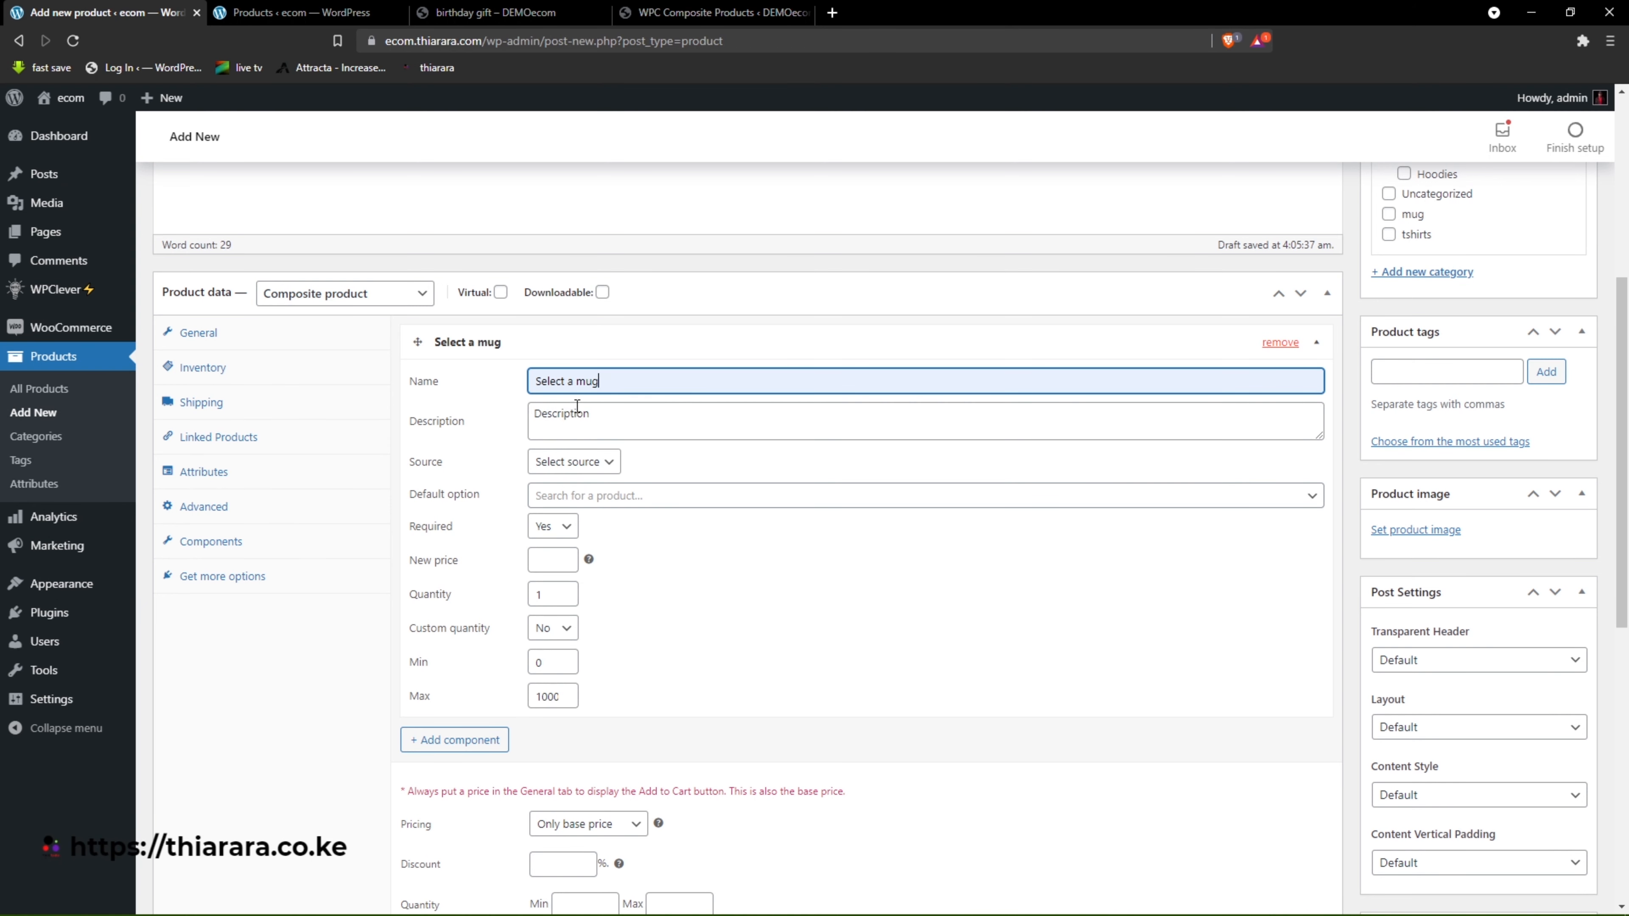
left_click(591, 417)
left_click_drag(591, 417, 548, 416)
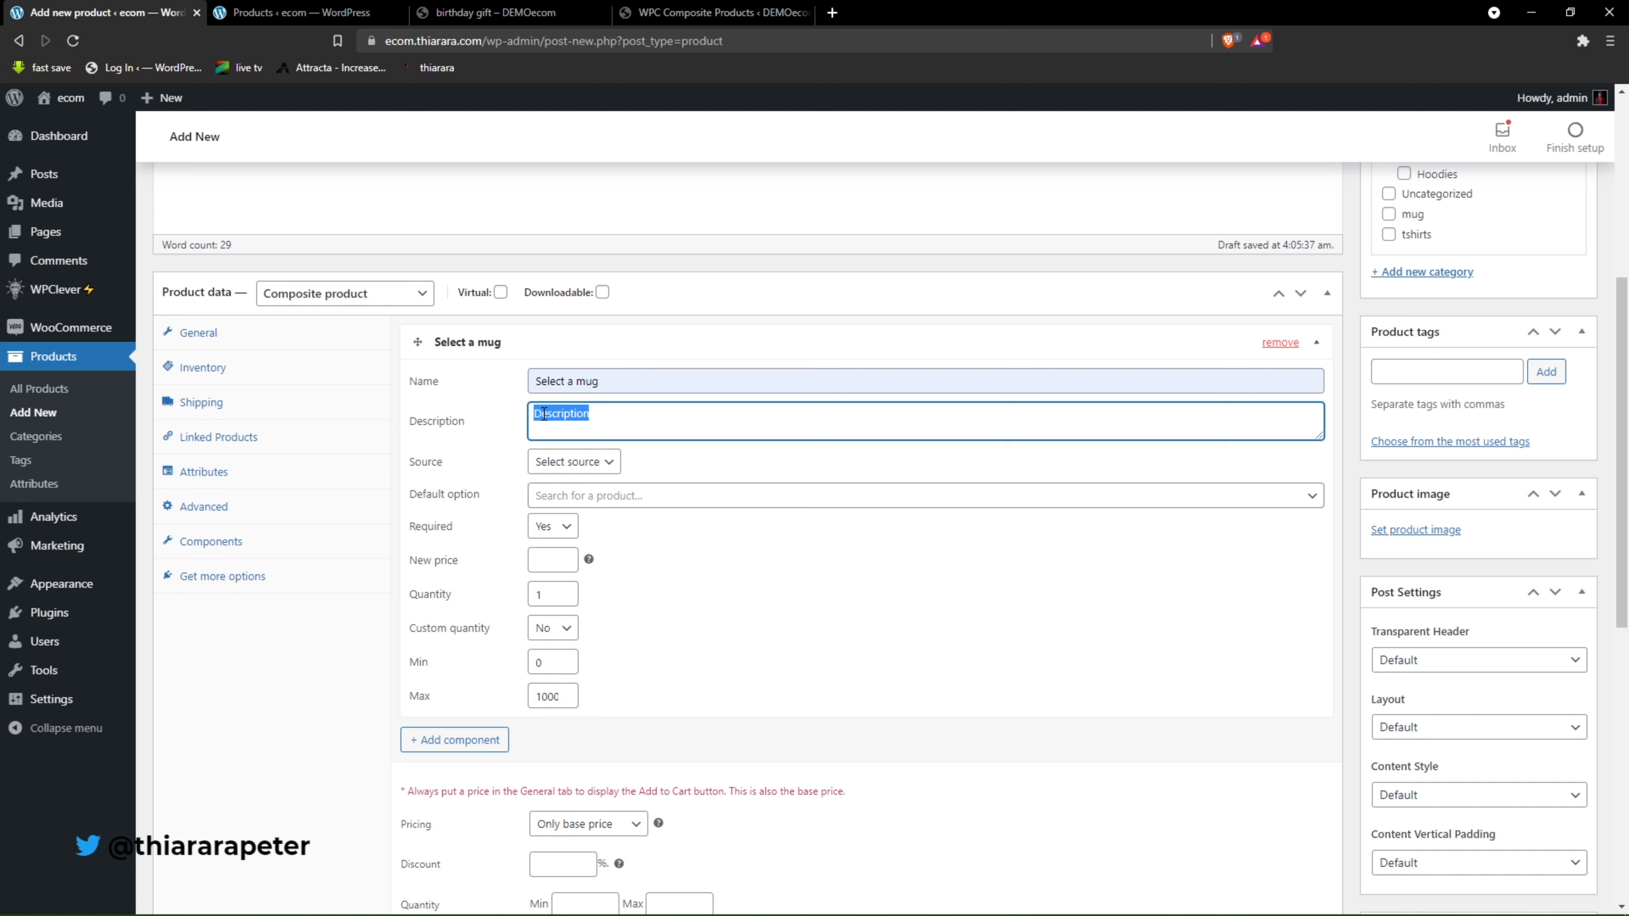
type("mug selected")
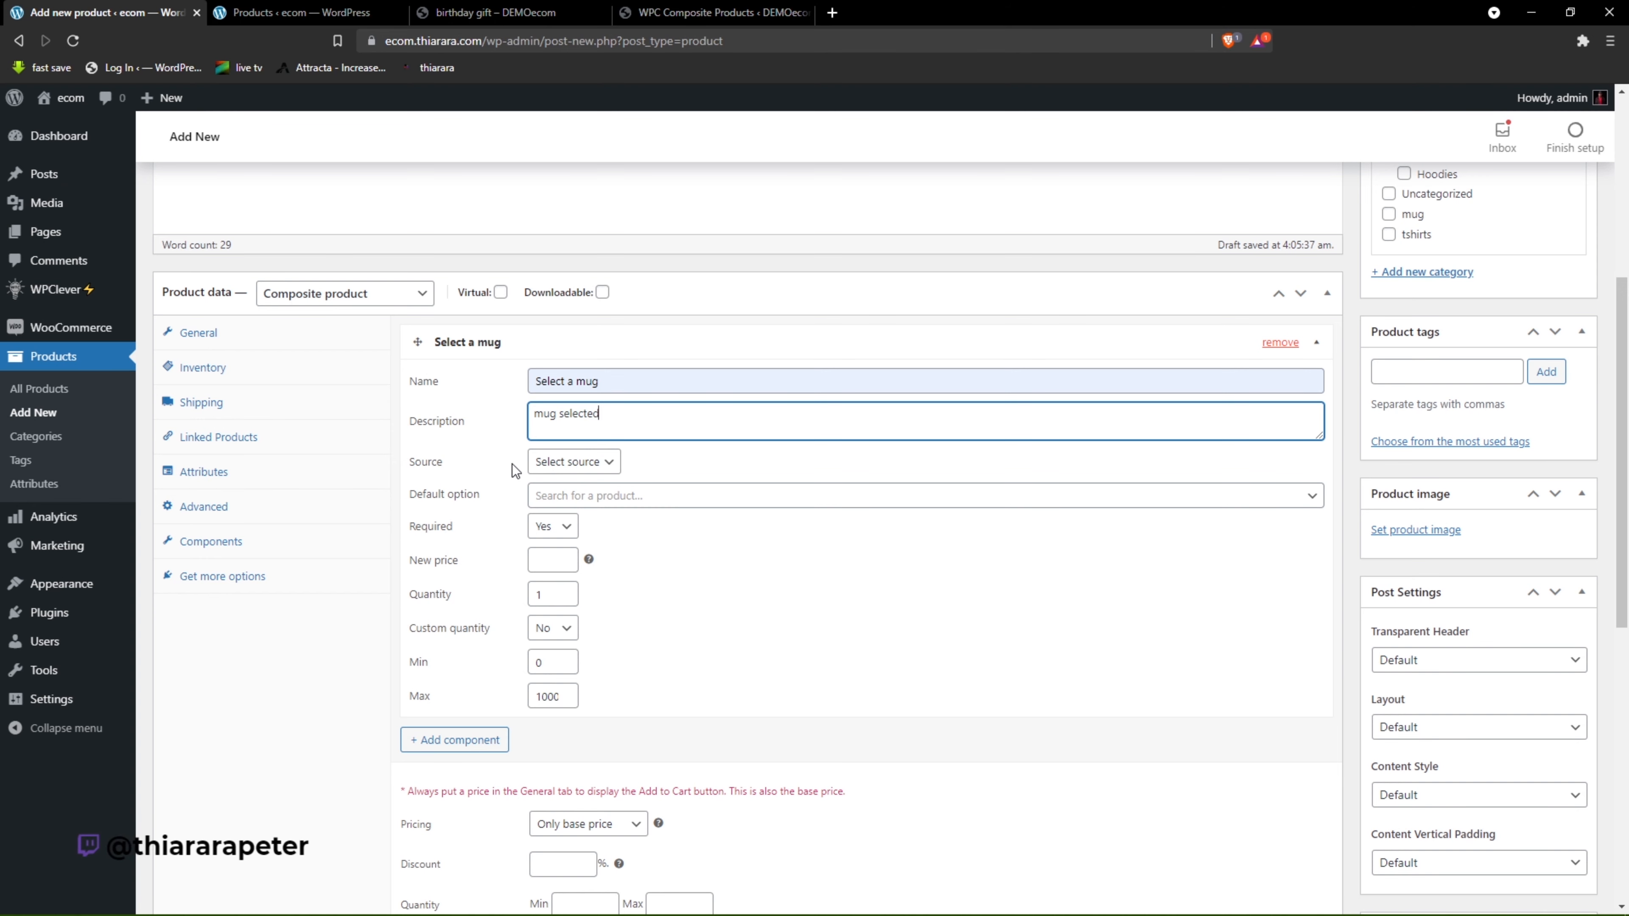
Set the mug component's source to Products and add Mug BHeart, consulting the product list in the other browser tab.
left_click(555, 464)
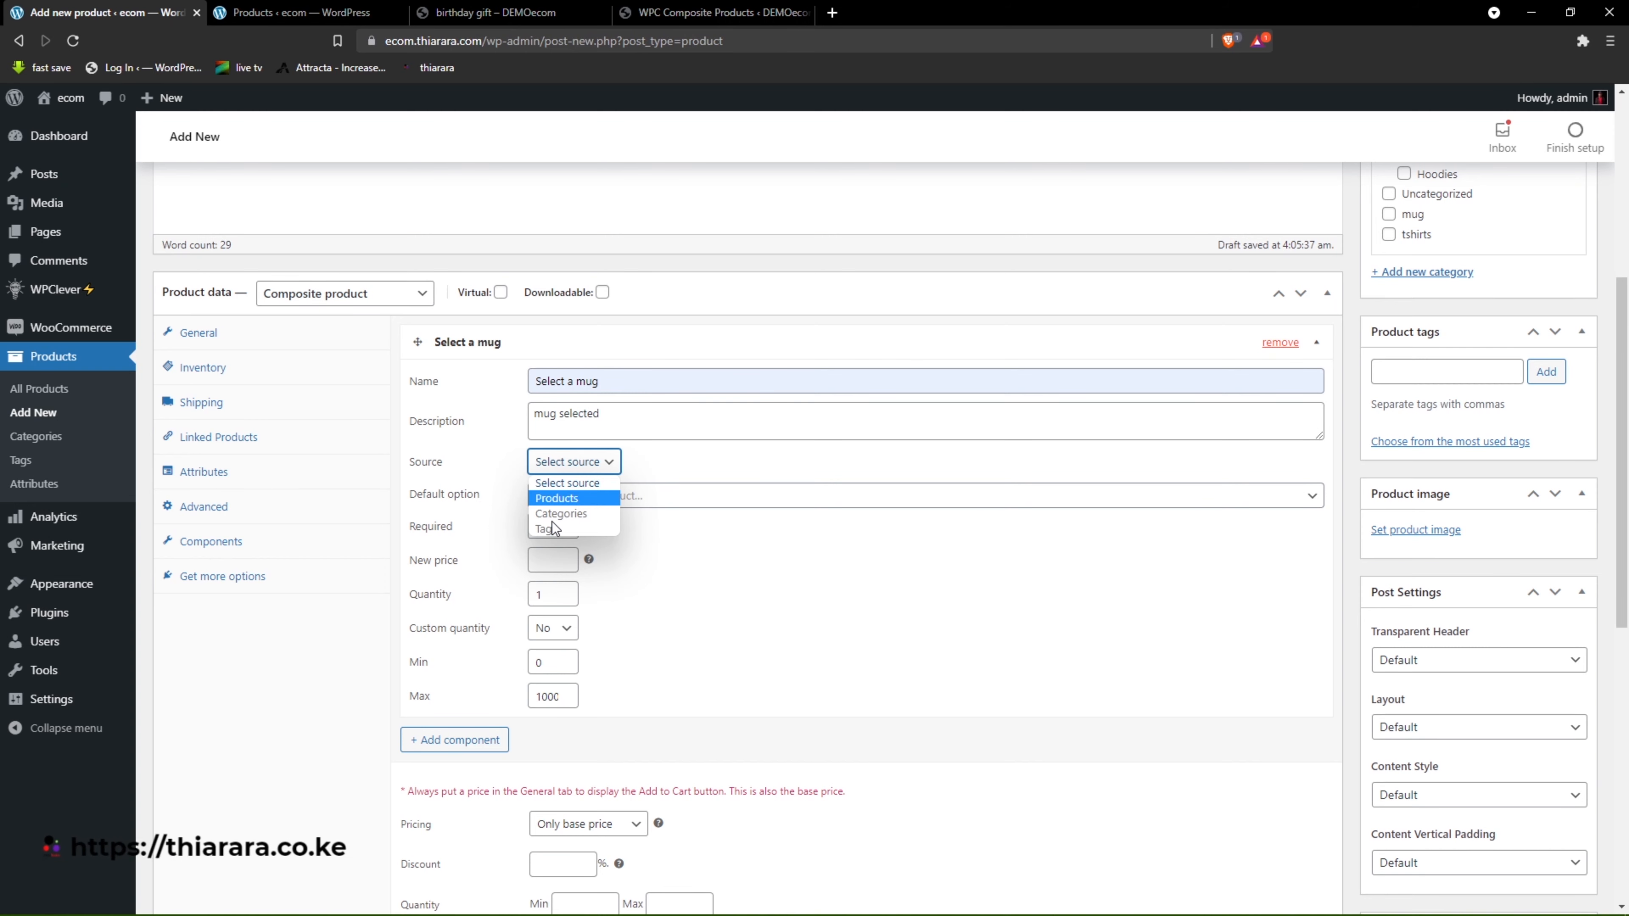
left_click(558, 498)
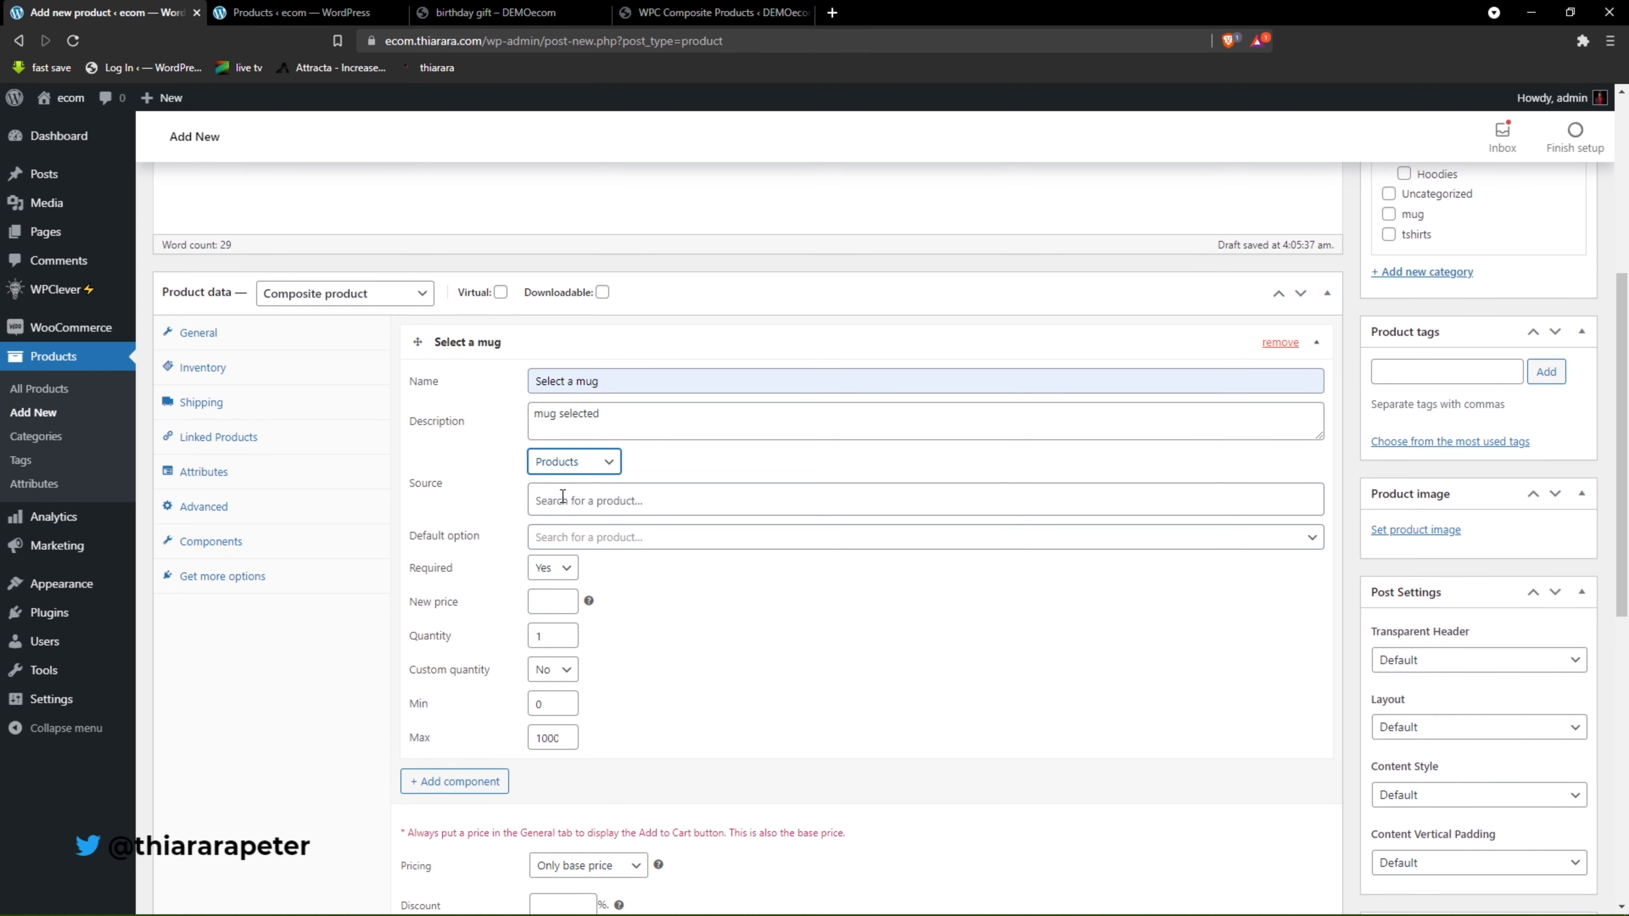
left_click(565, 502)
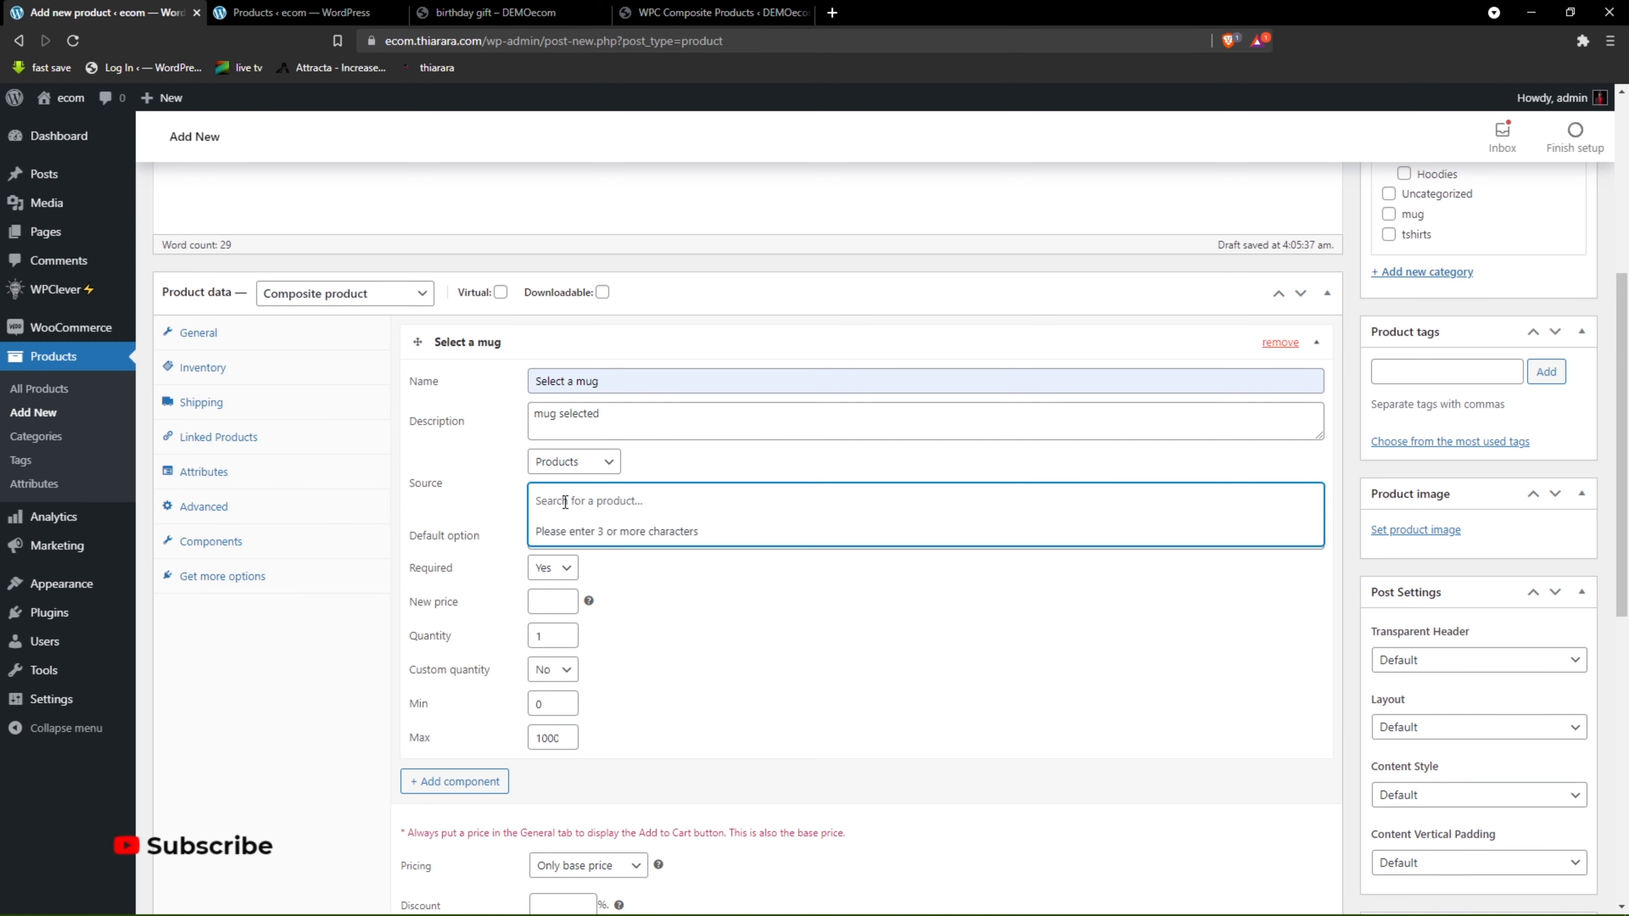
left_click(394, 9)
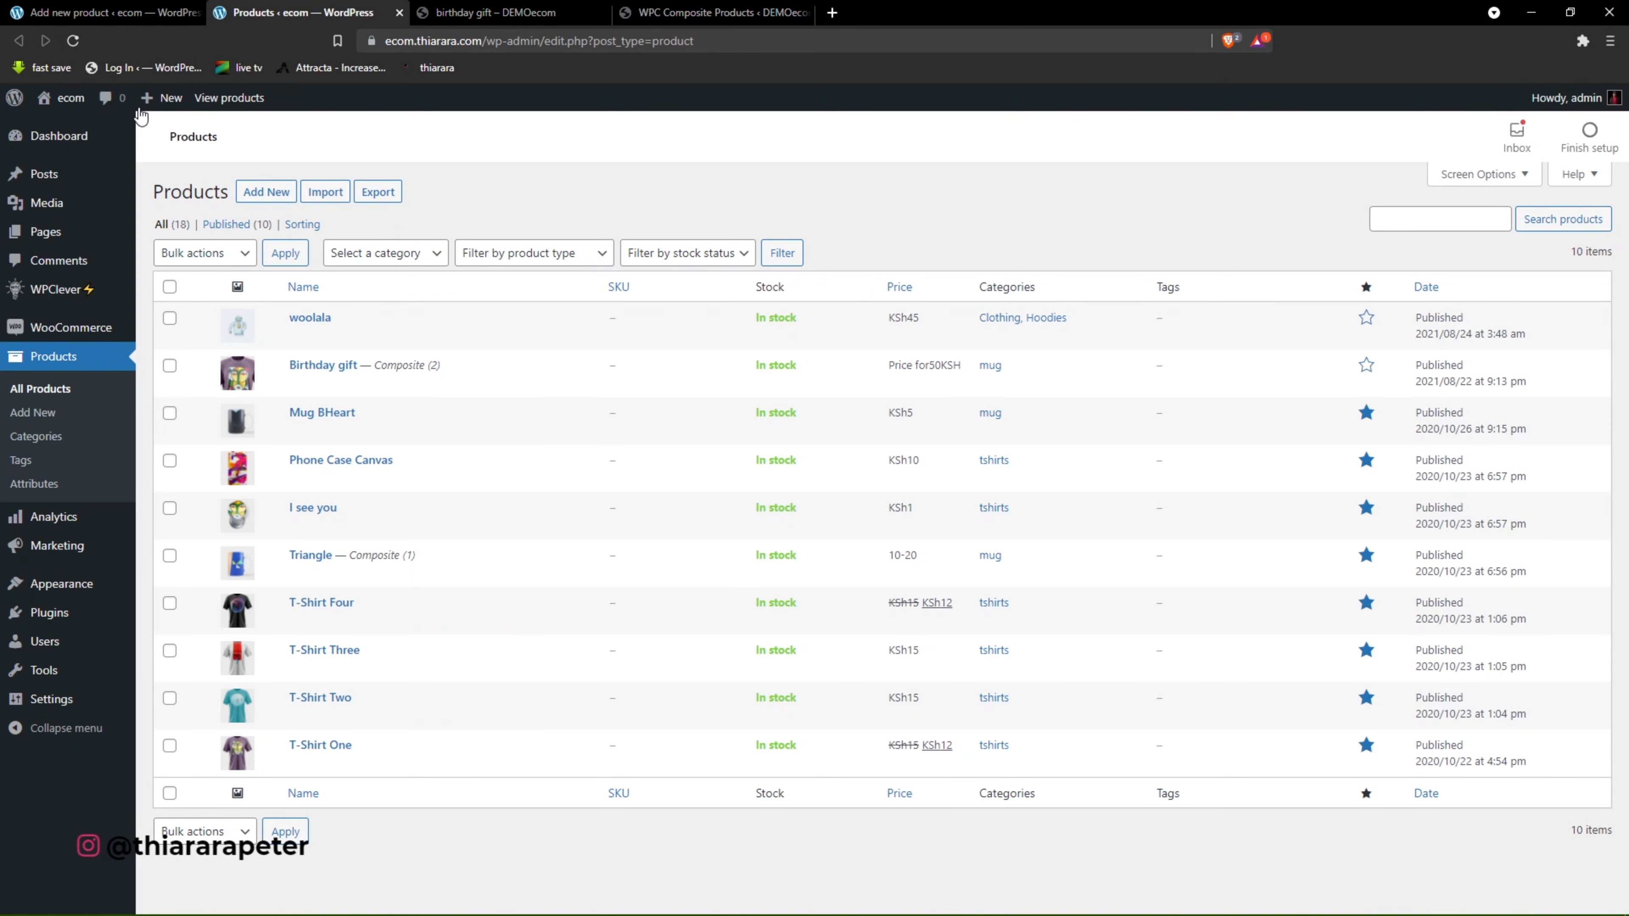
left_click(69, 13)
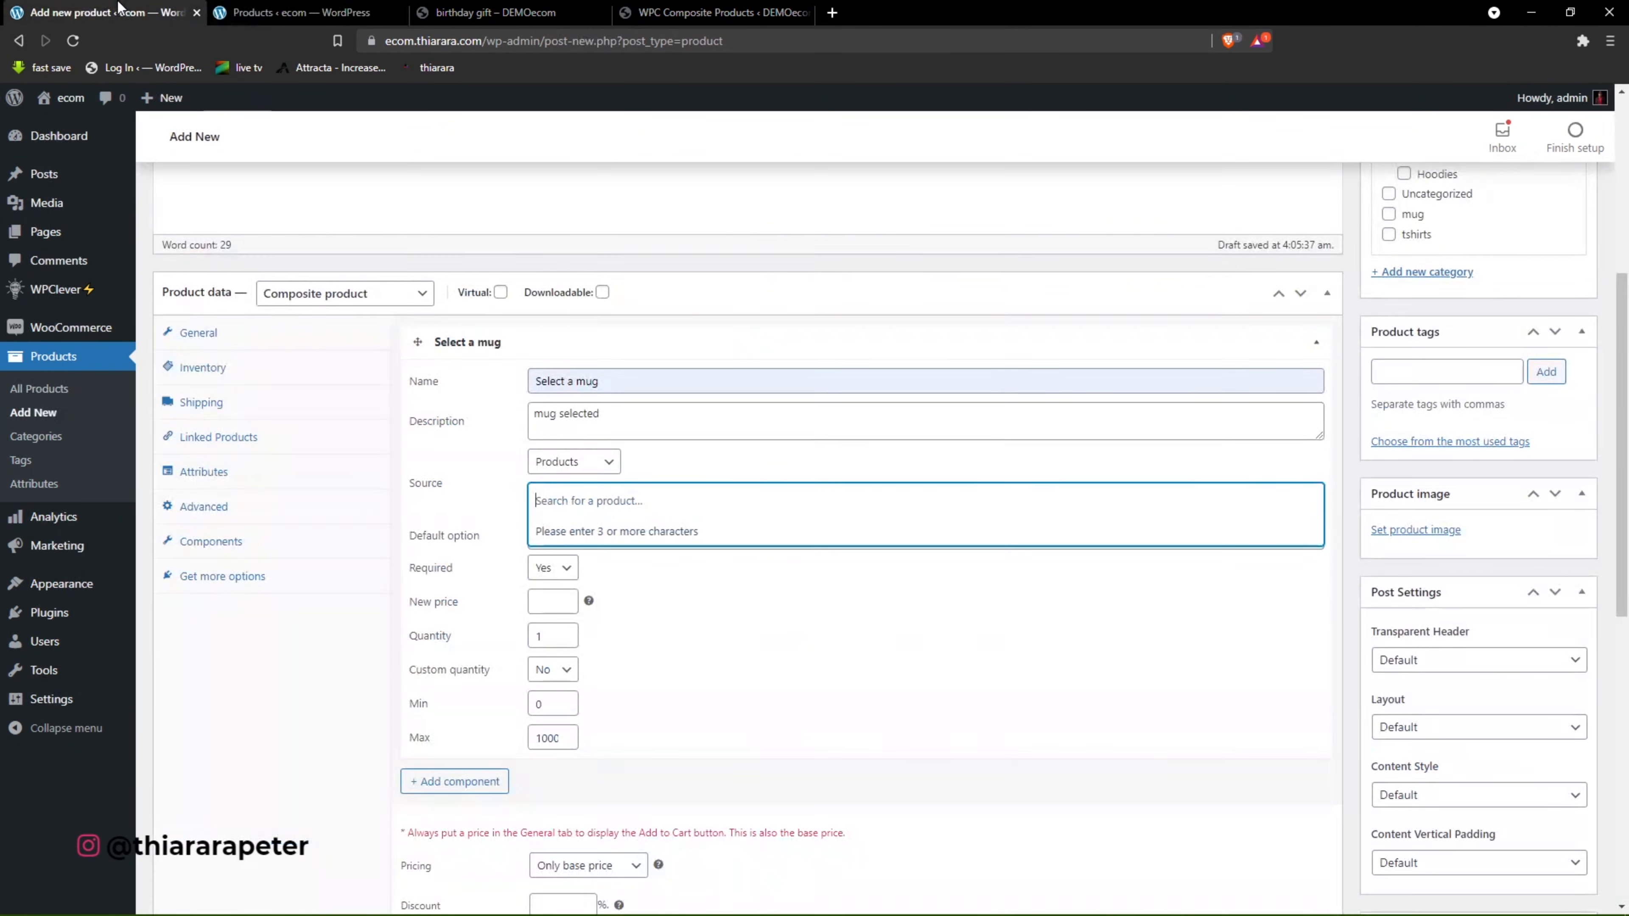
type("mug")
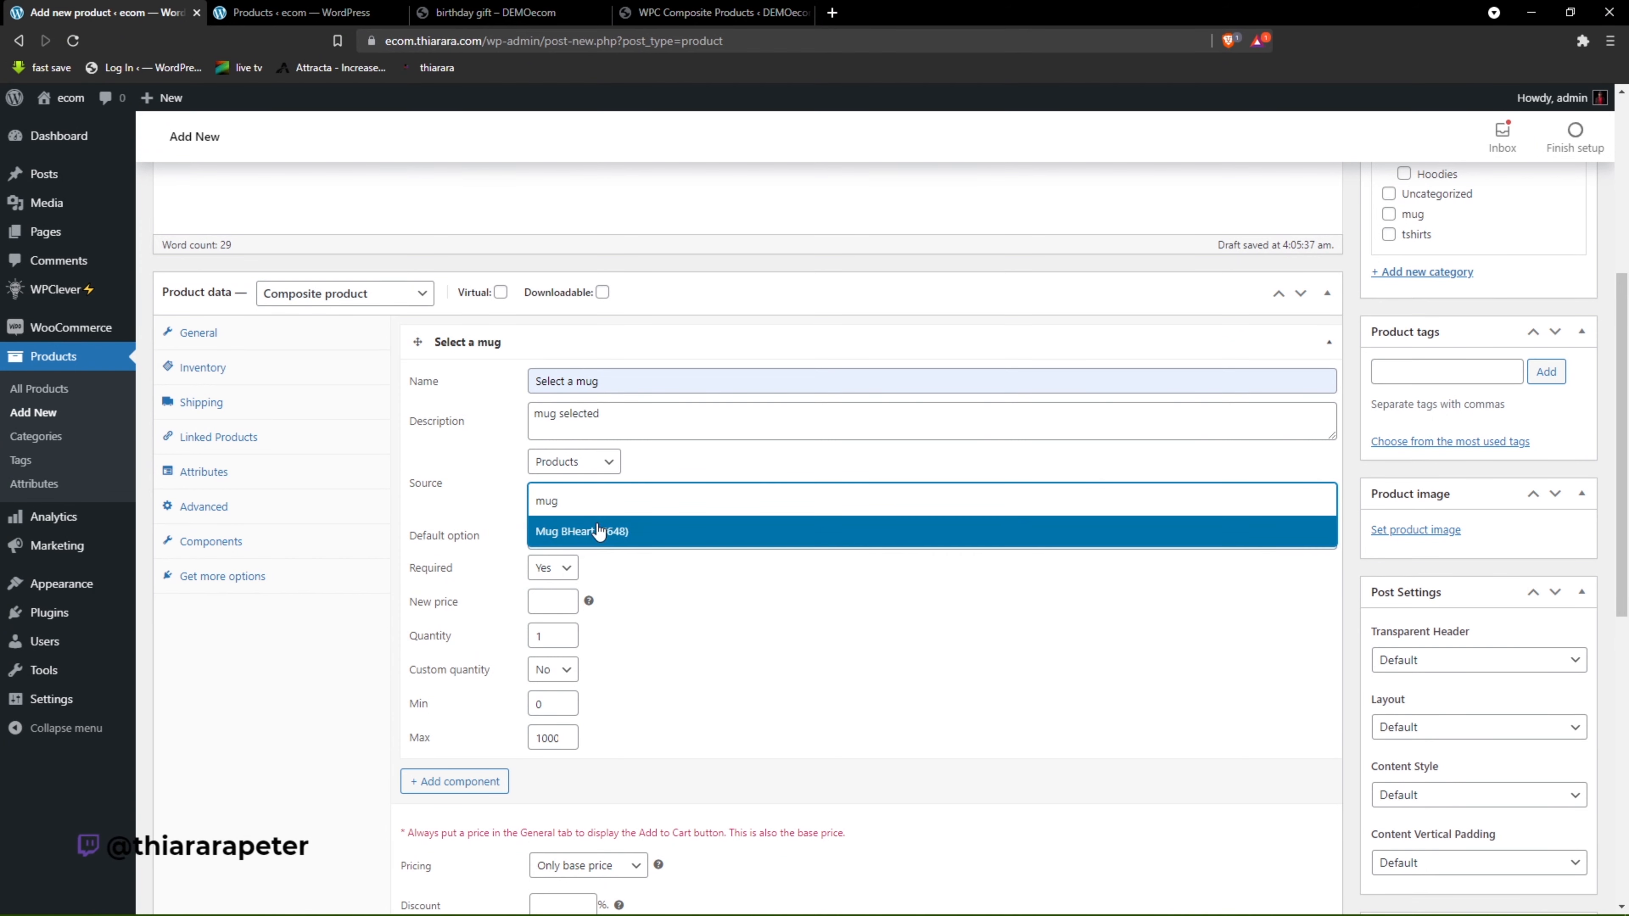
left_click(603, 533)
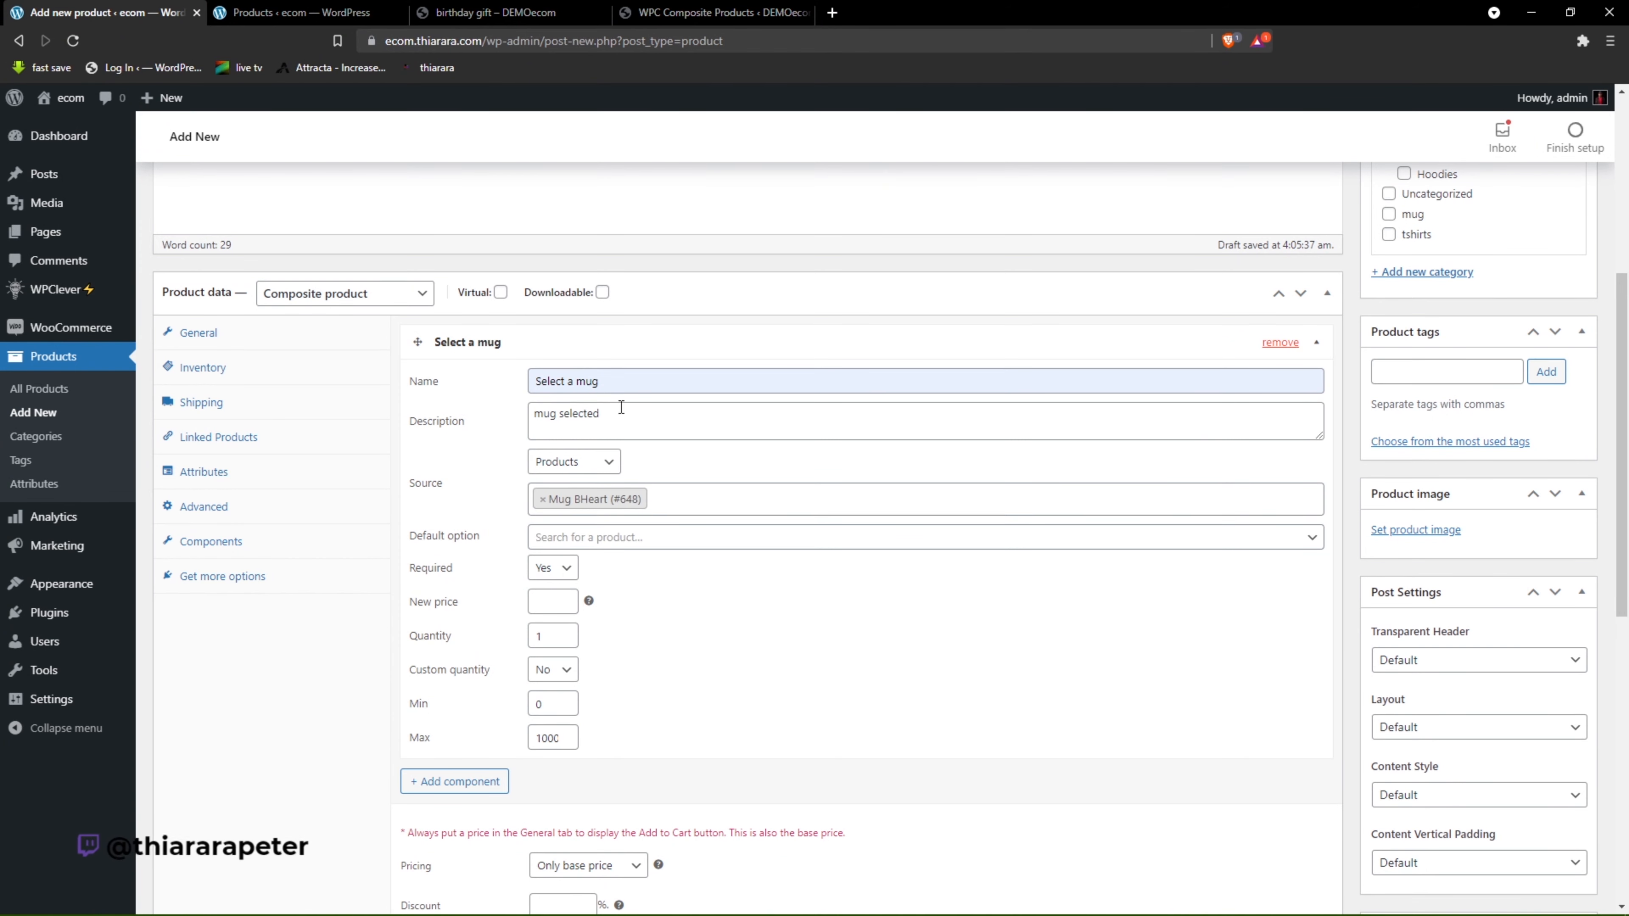
Check the product list for another mug and add Triangle to the mug component's source products.
left_click(333, 13)
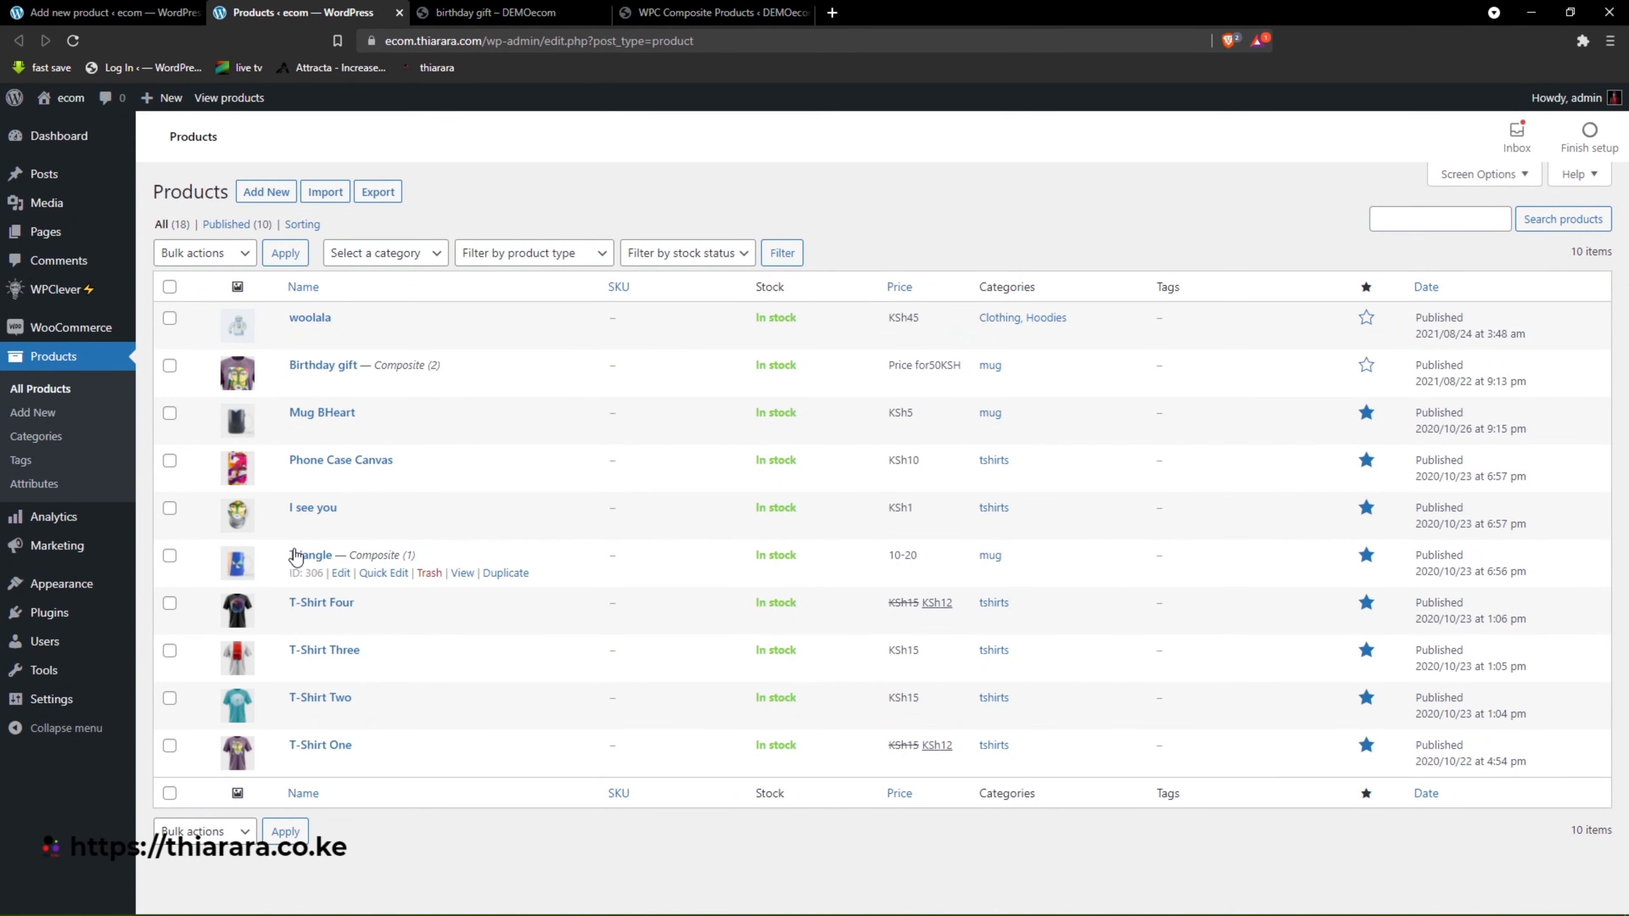
left_click(128, 15)
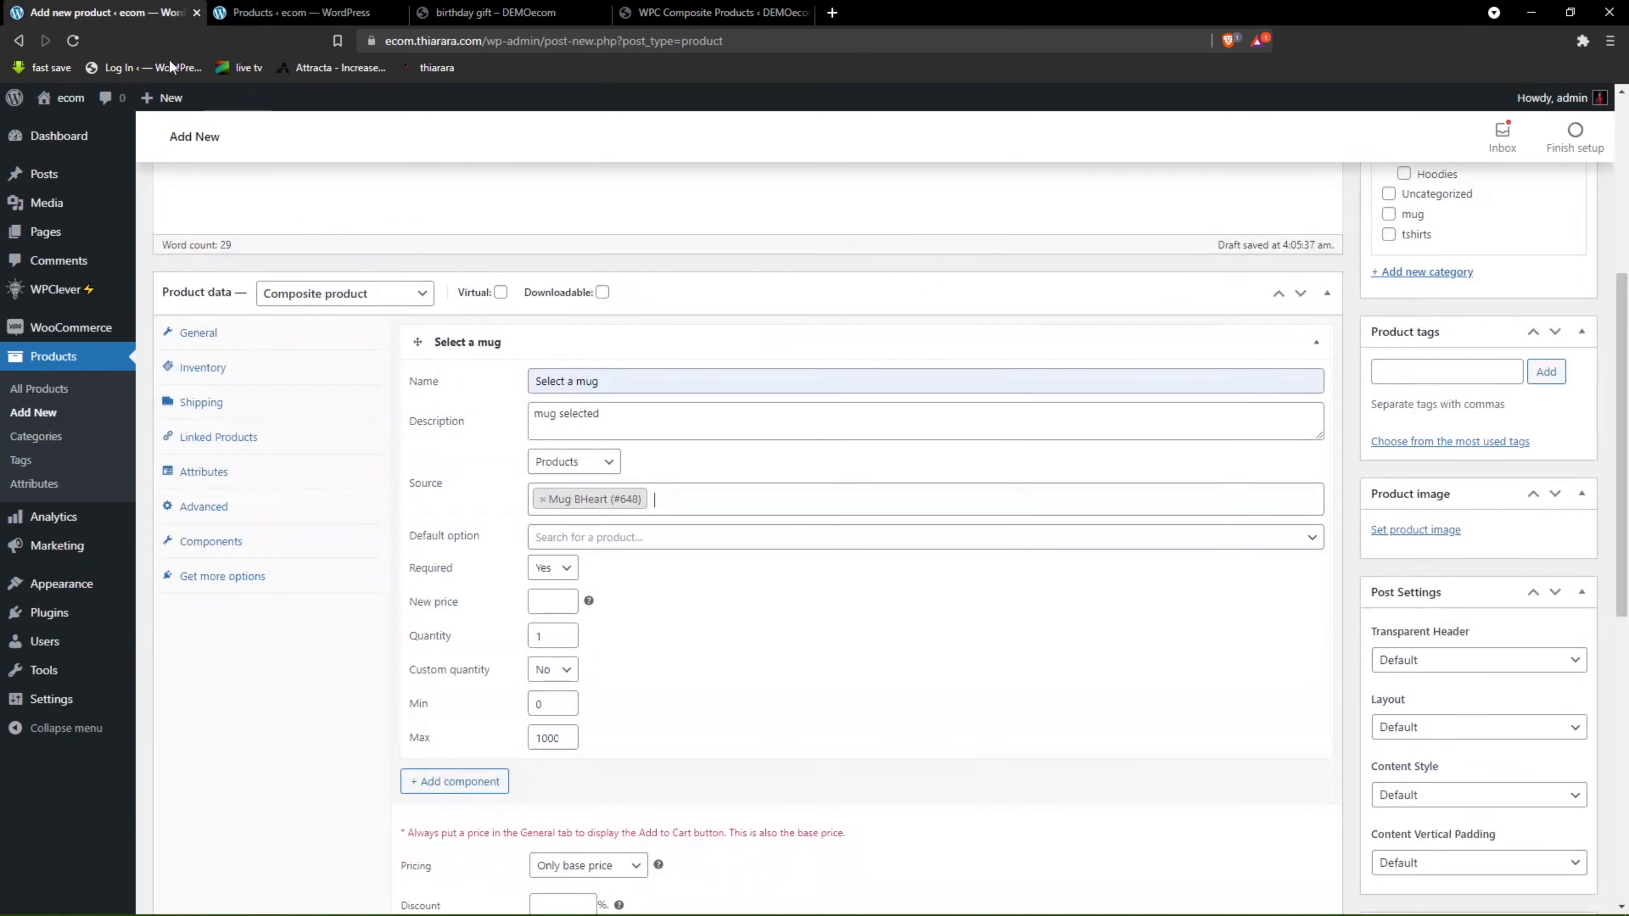
type("tri")
left_click(660, 536)
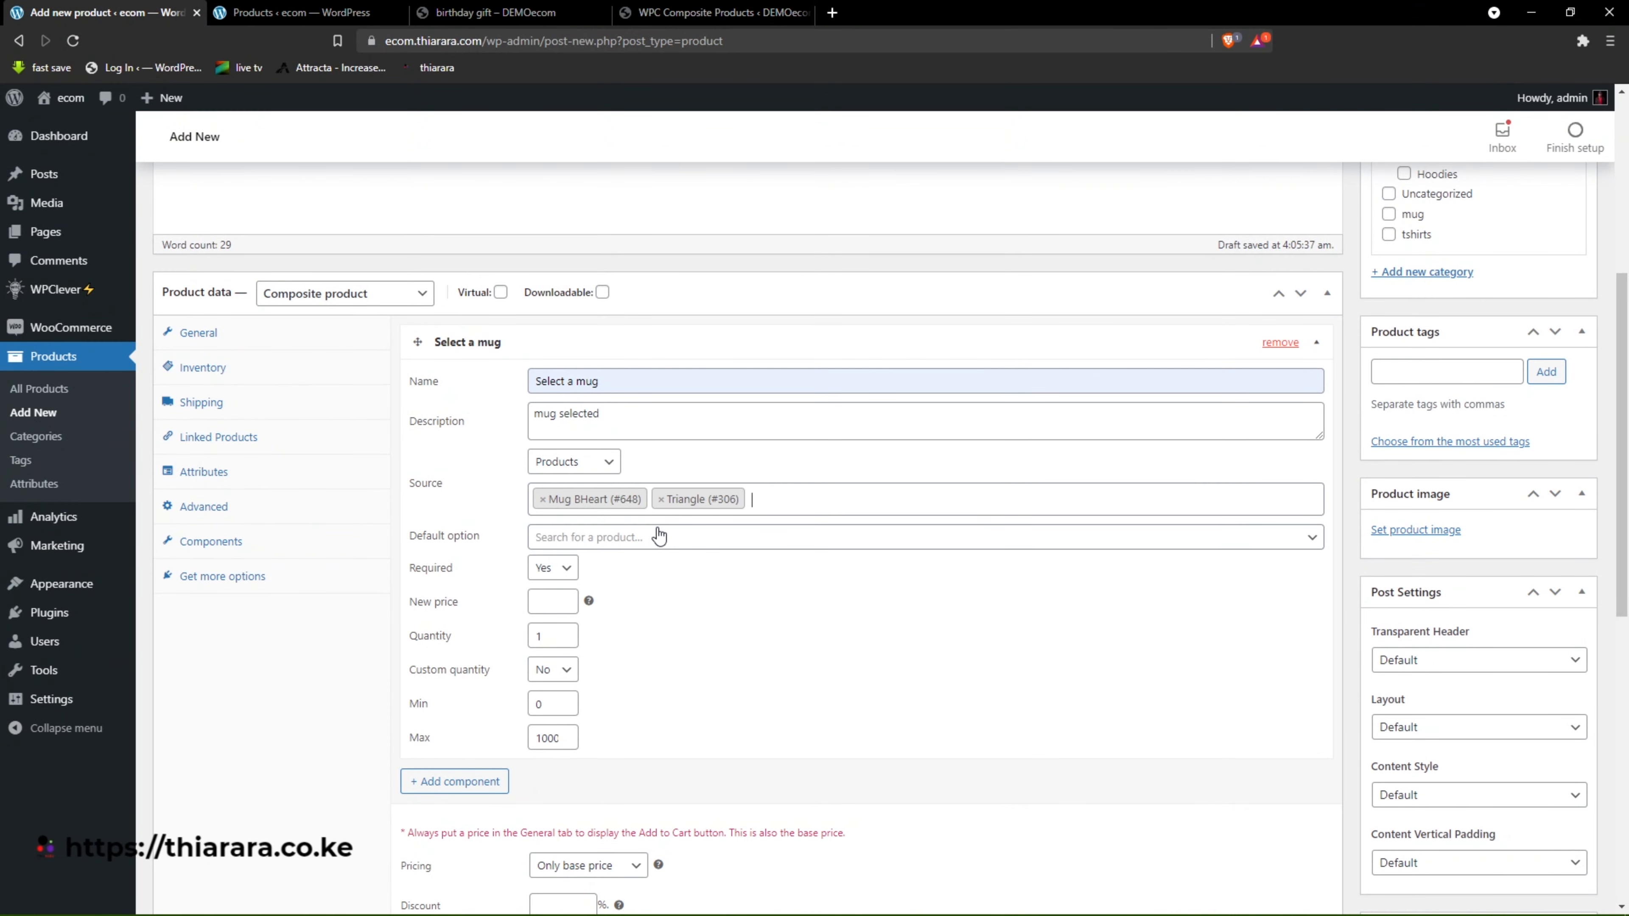
Find the "I see you" product in the product list and add it to the mug component's source products.
left_click(294, 12)
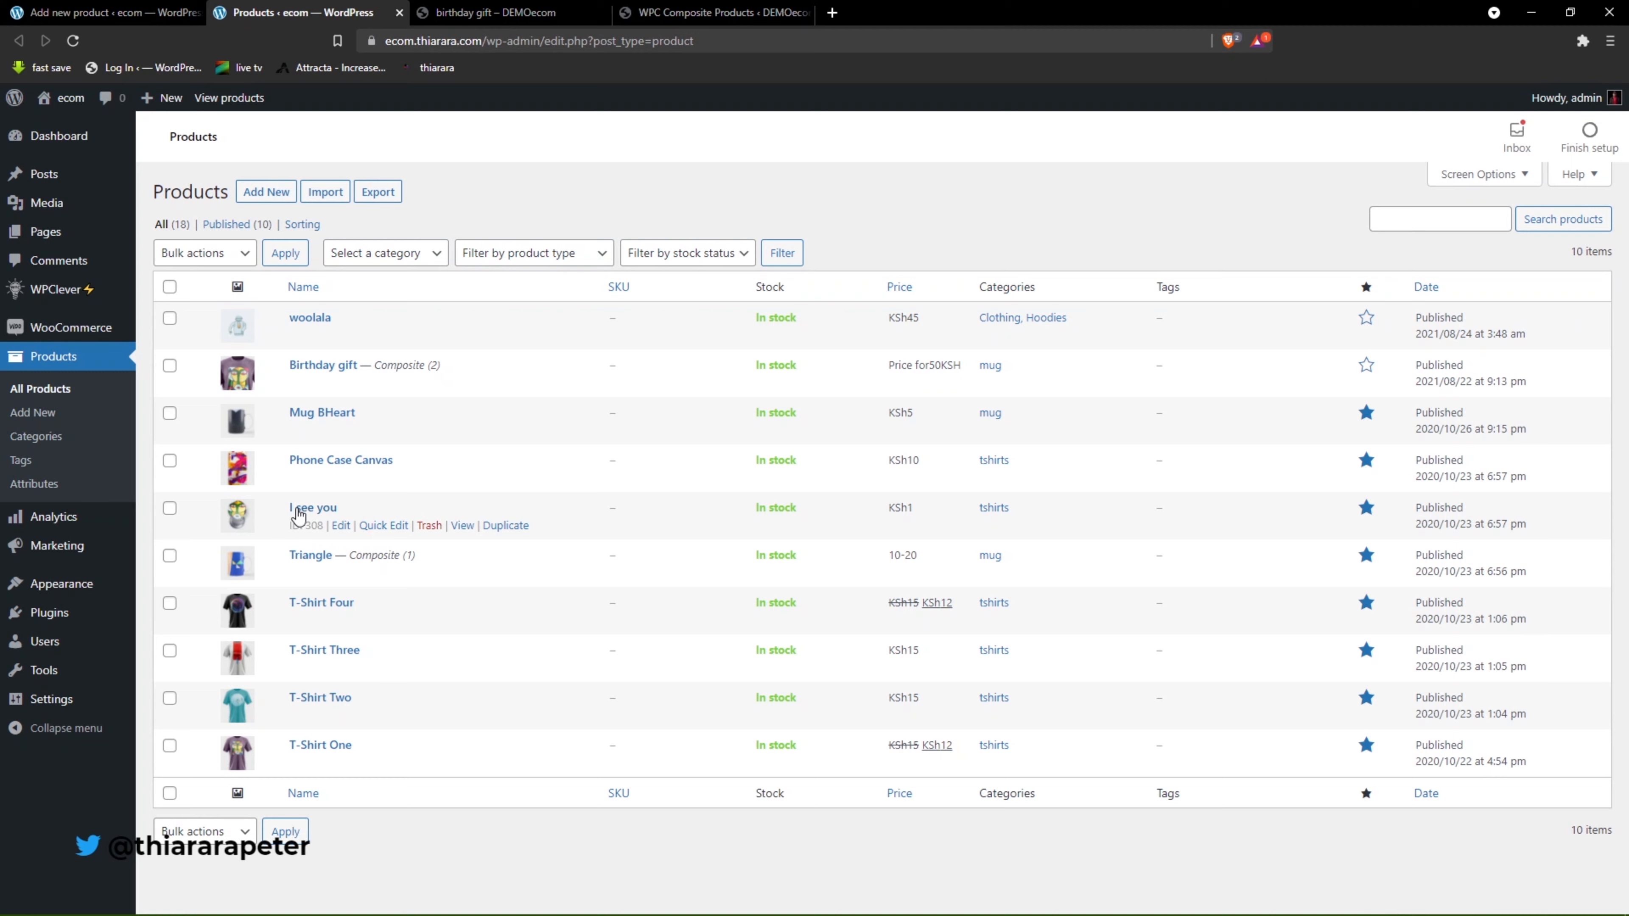
left_click_drag(290, 509, 331, 521)
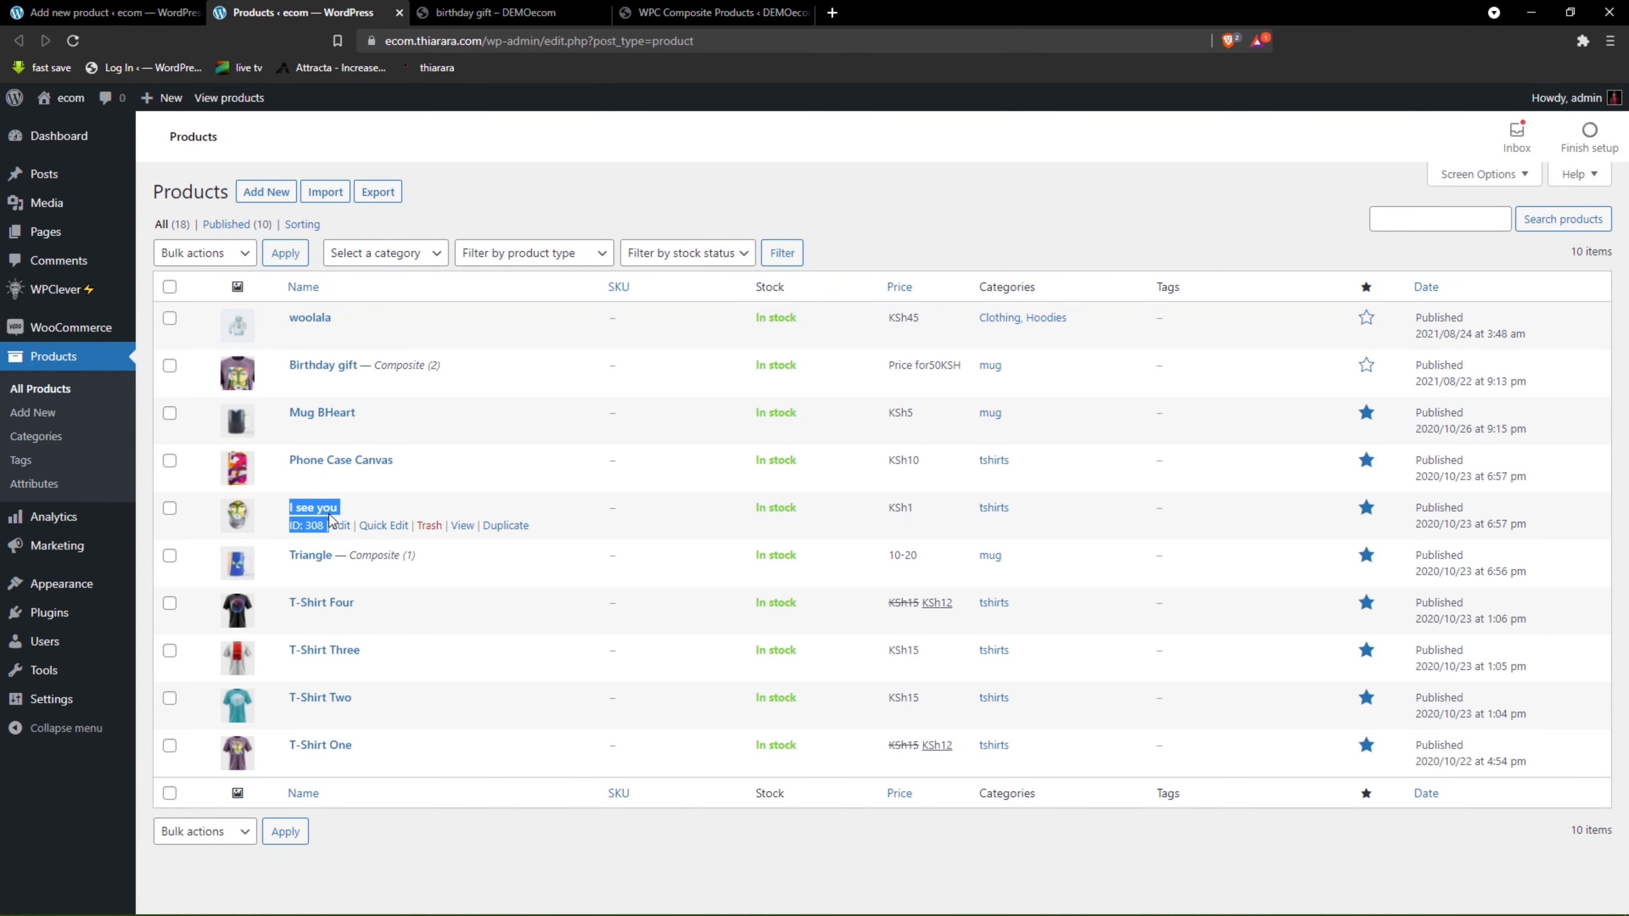
left_click(106, 12)
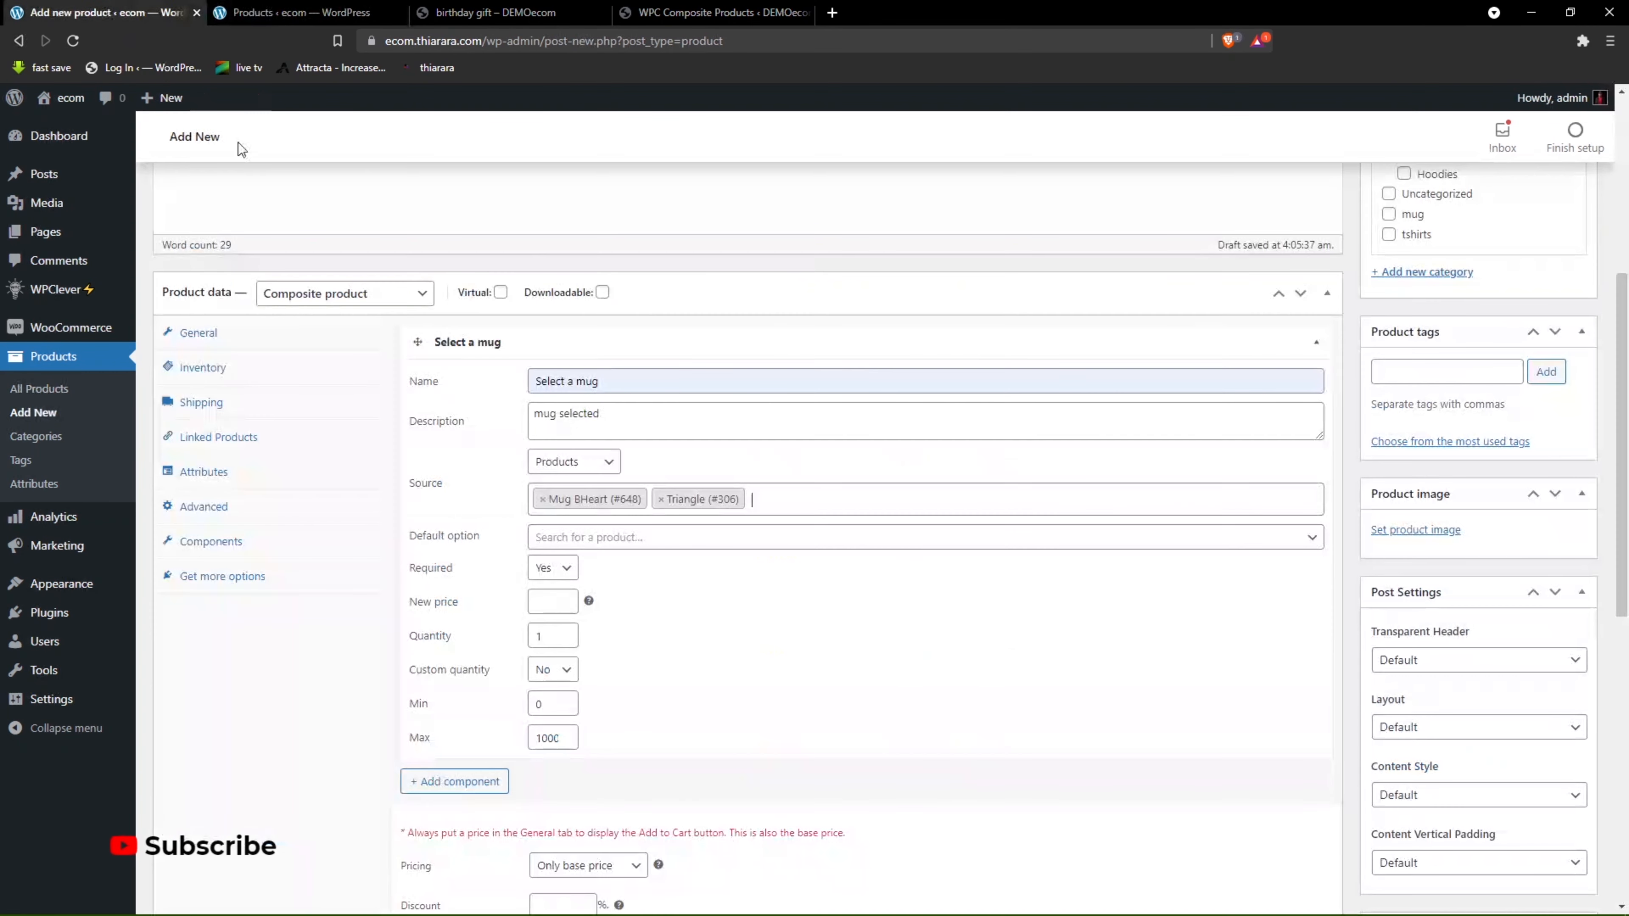
type("i")
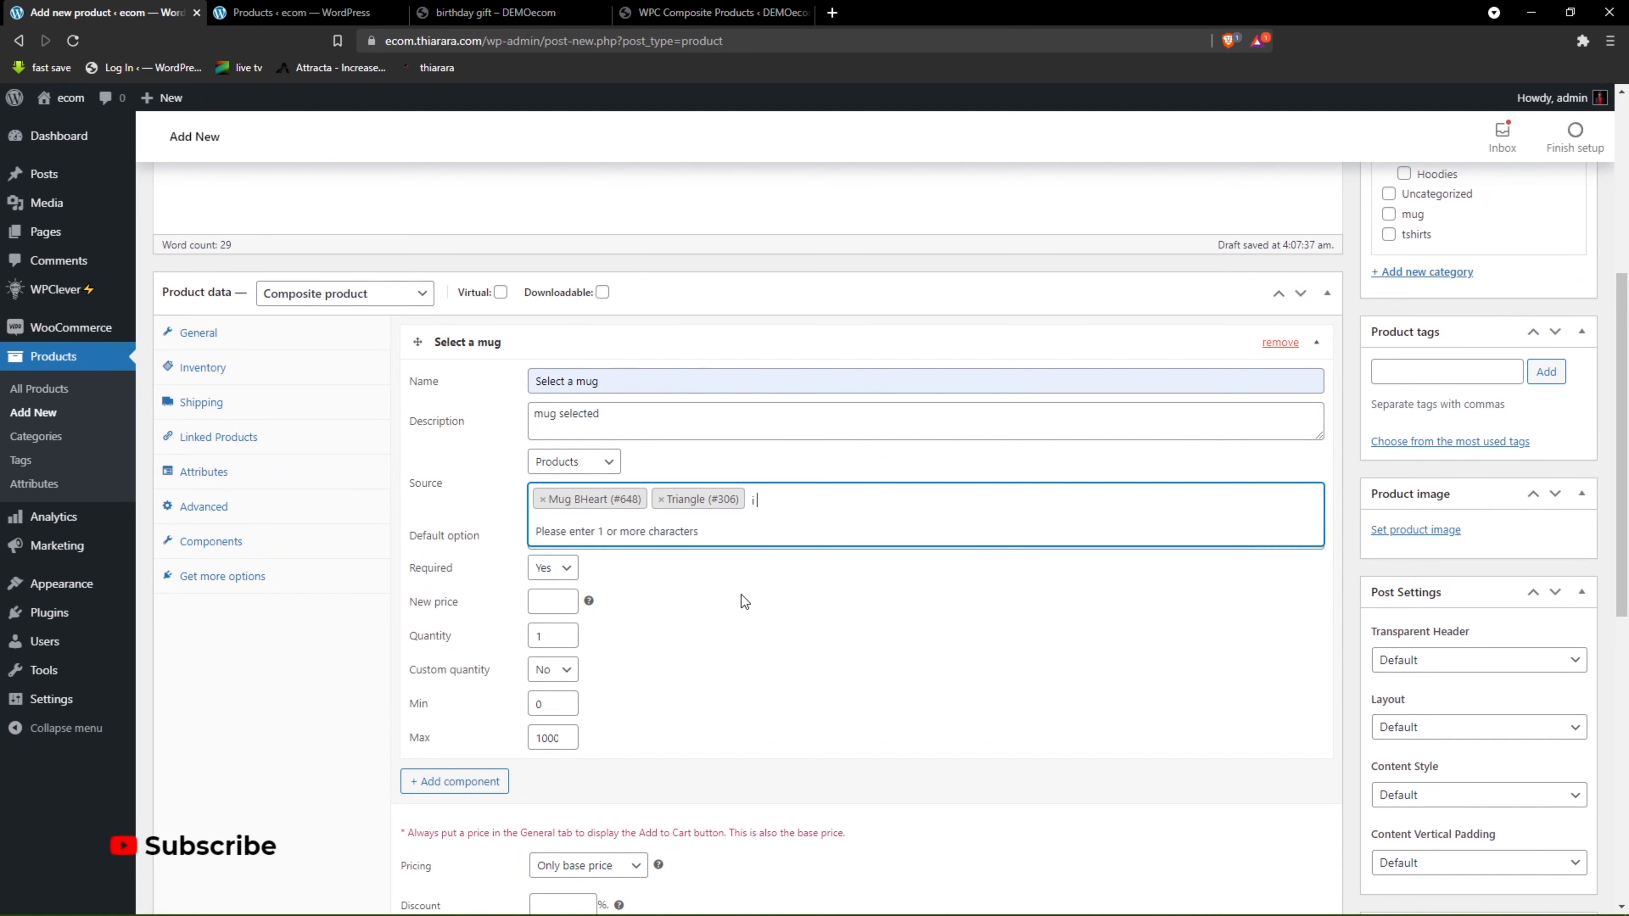
type(" see")
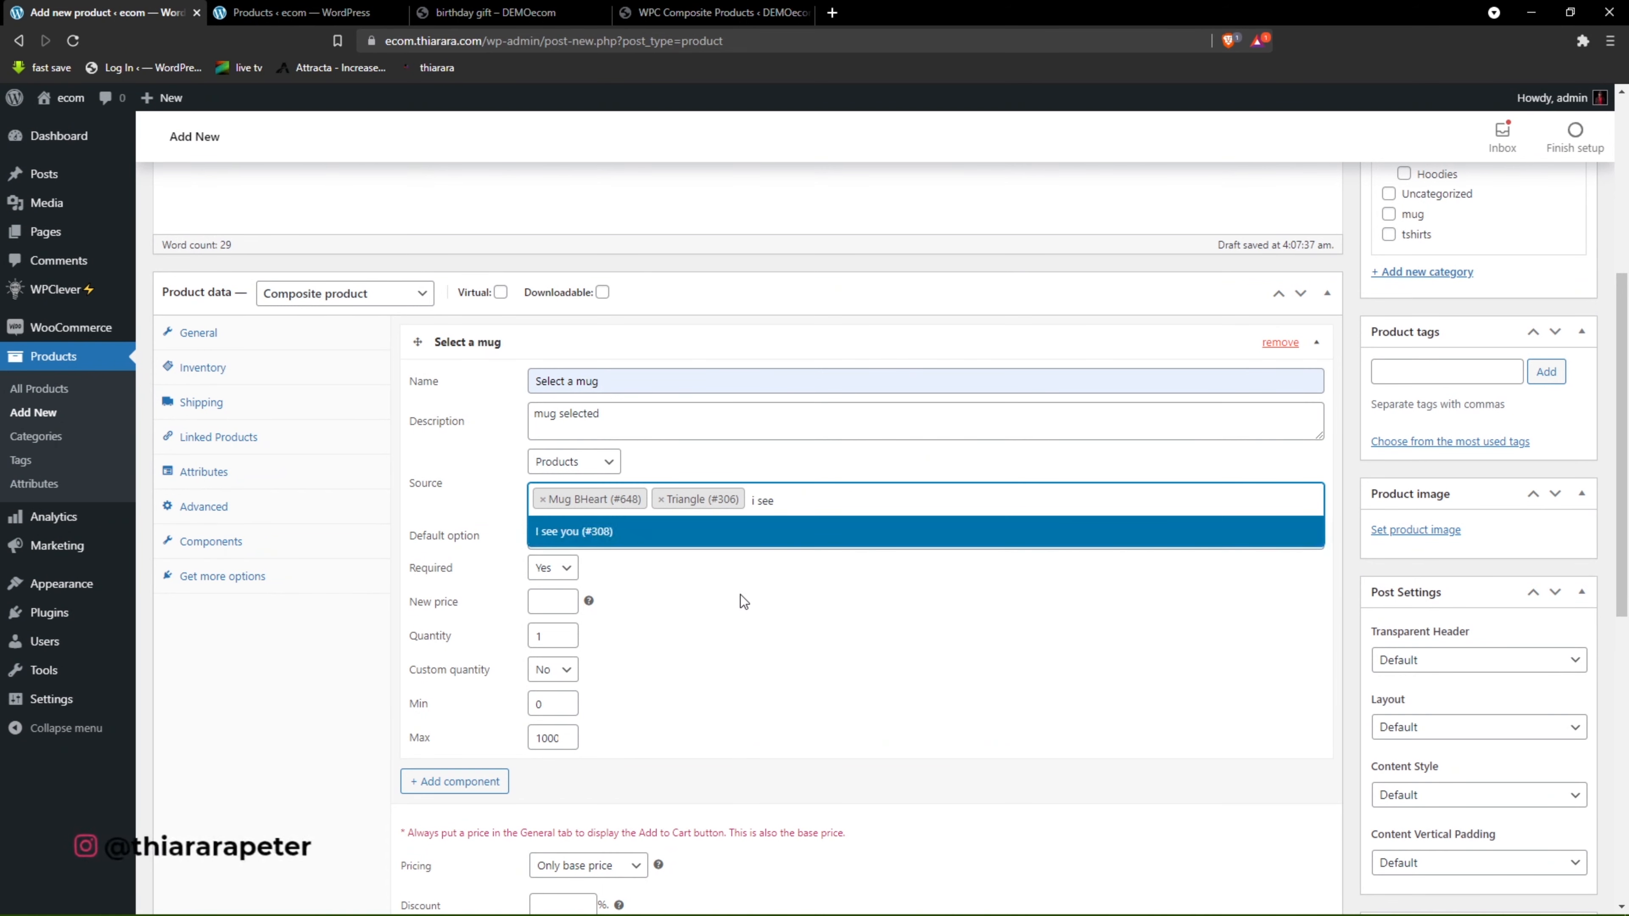
left_click(672, 543)
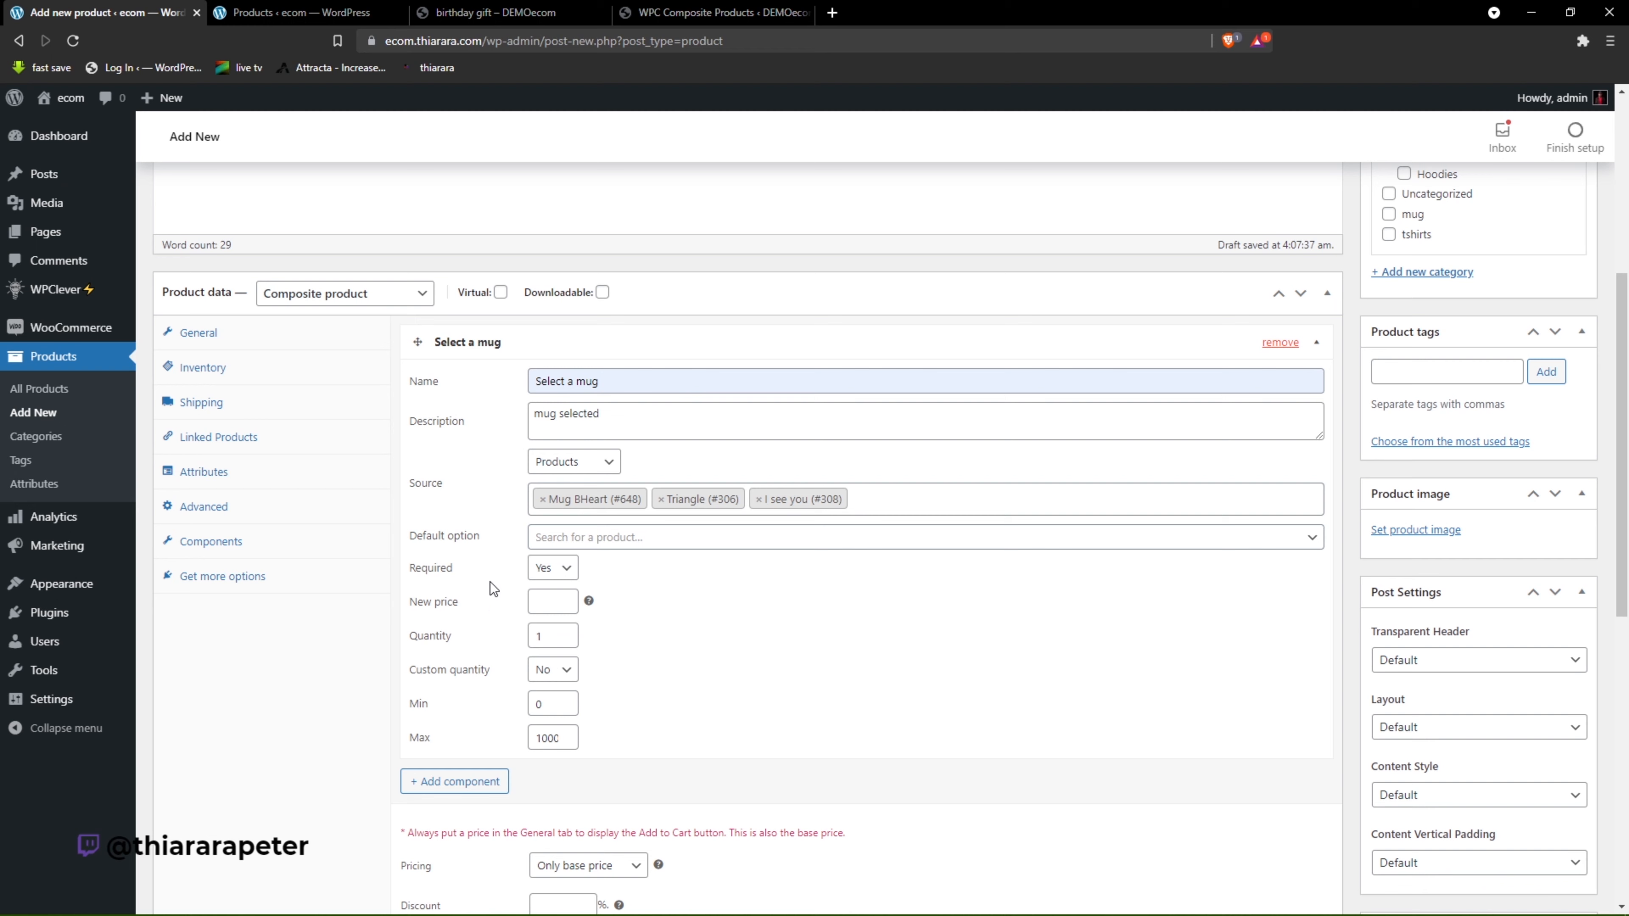
Set the mug component's new price to 60 and select its quantity value.
left_click(553, 606)
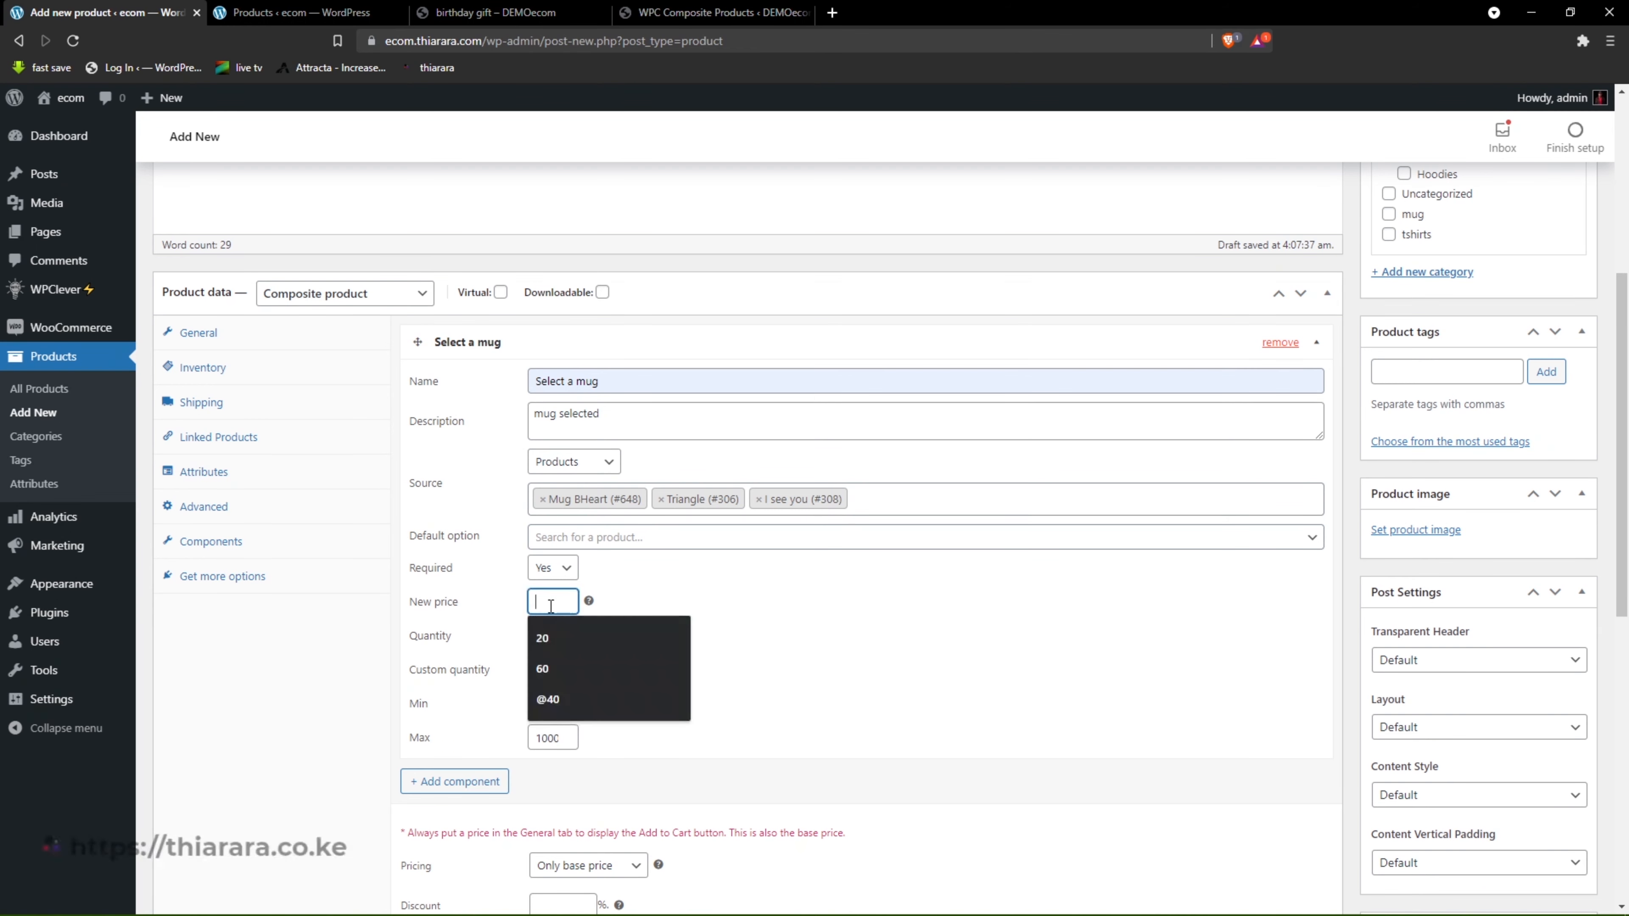
left_click(549, 670)
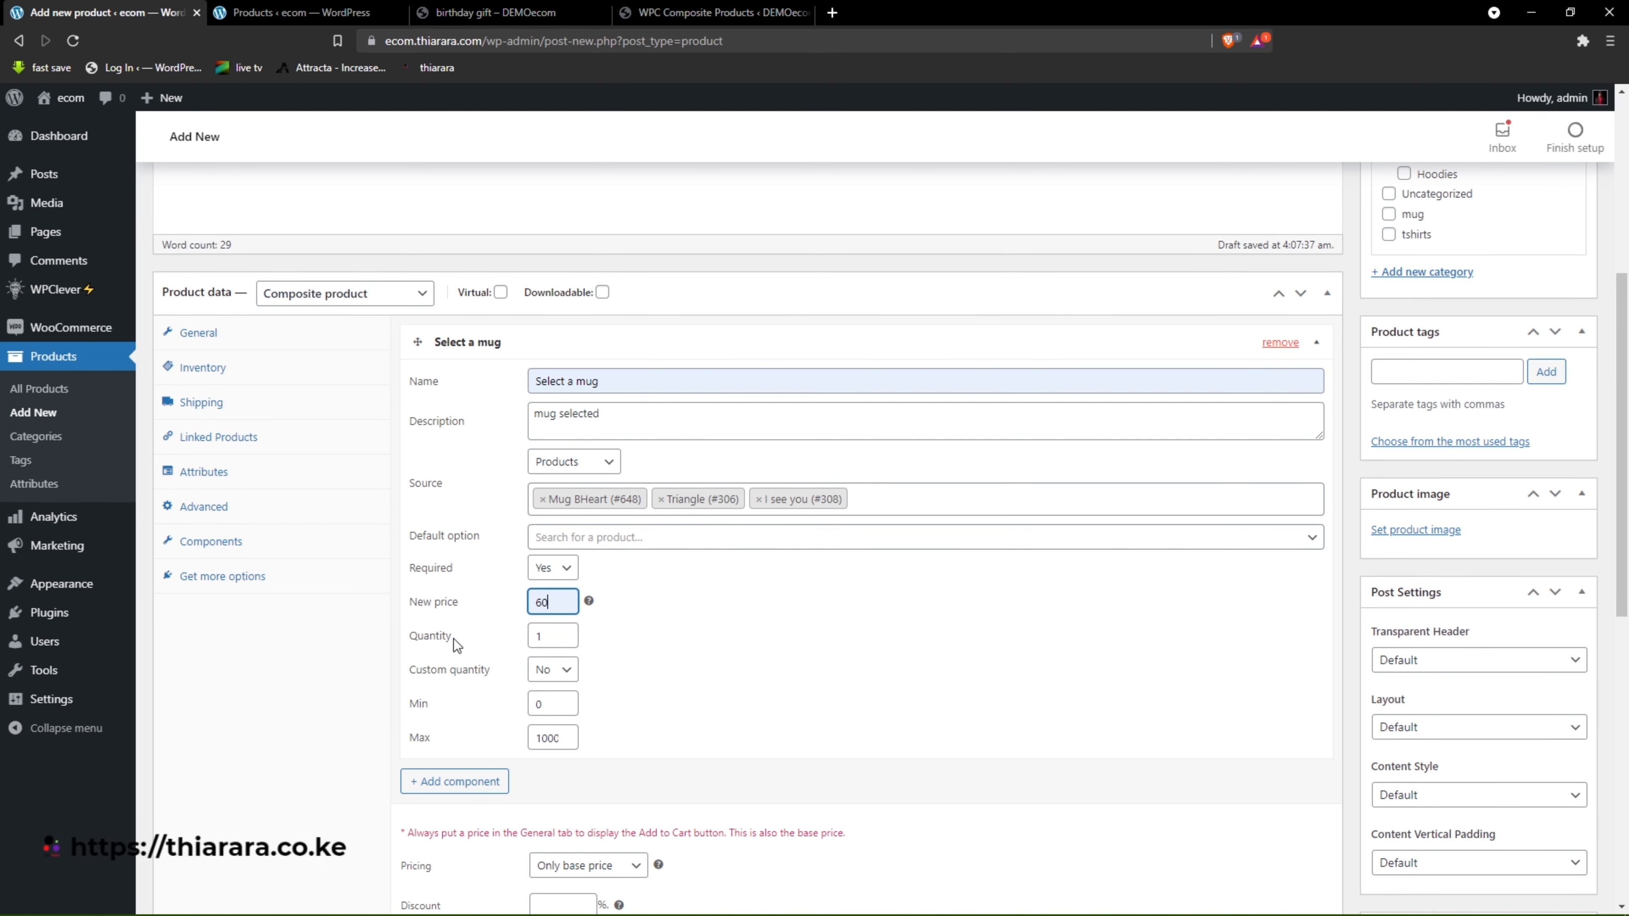
left_click_drag(453, 639, 415, 635)
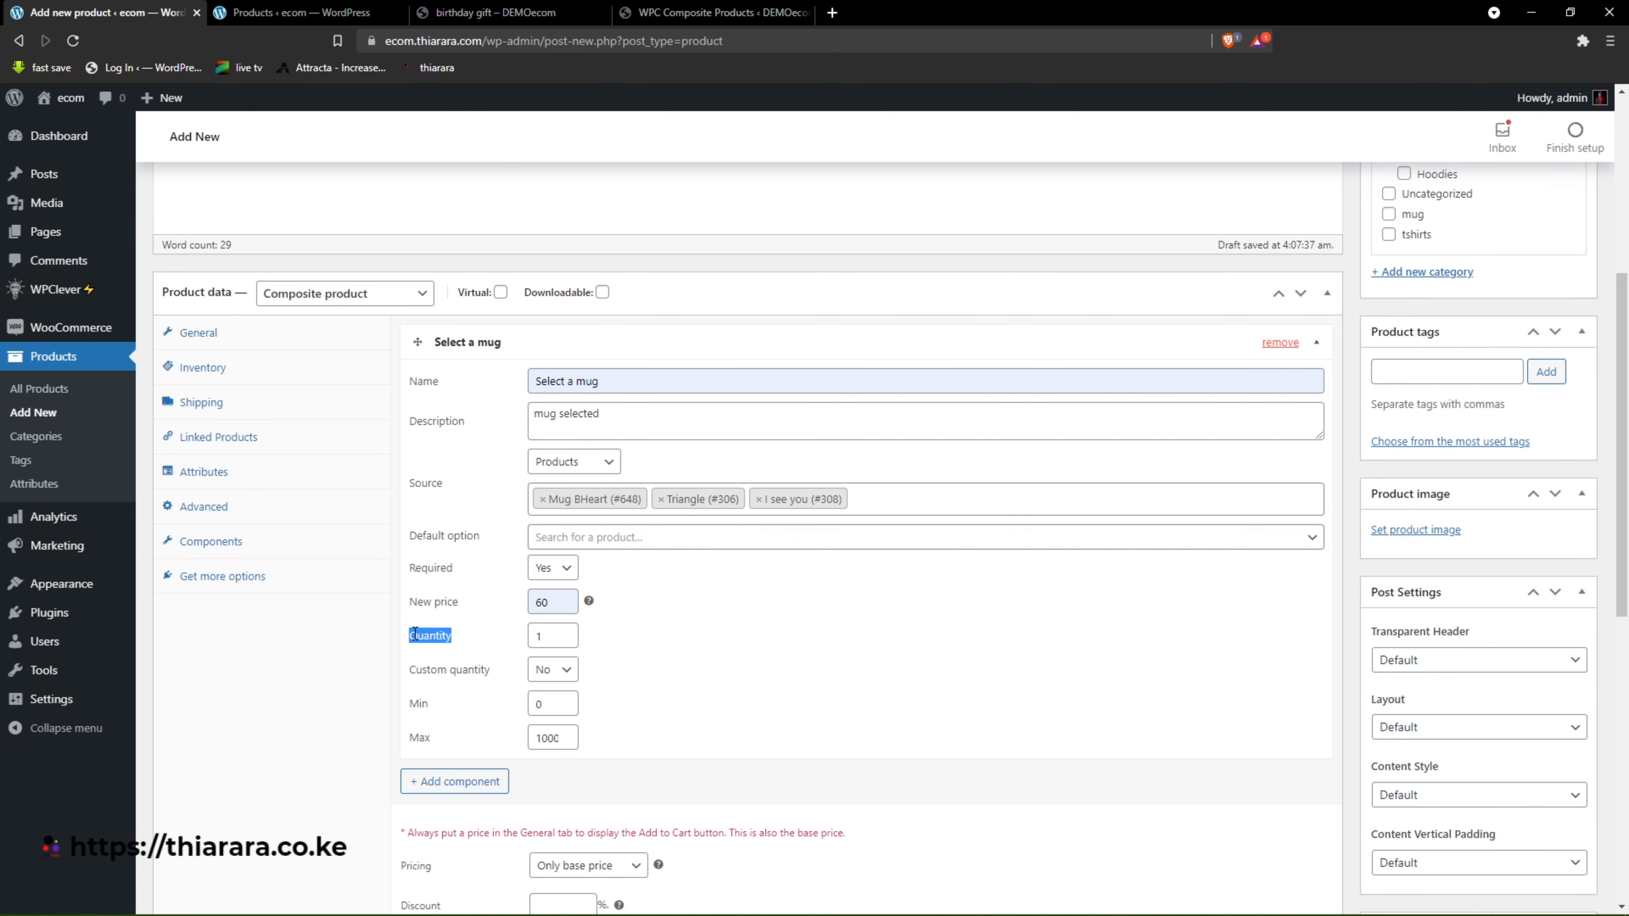
left_click(551, 606)
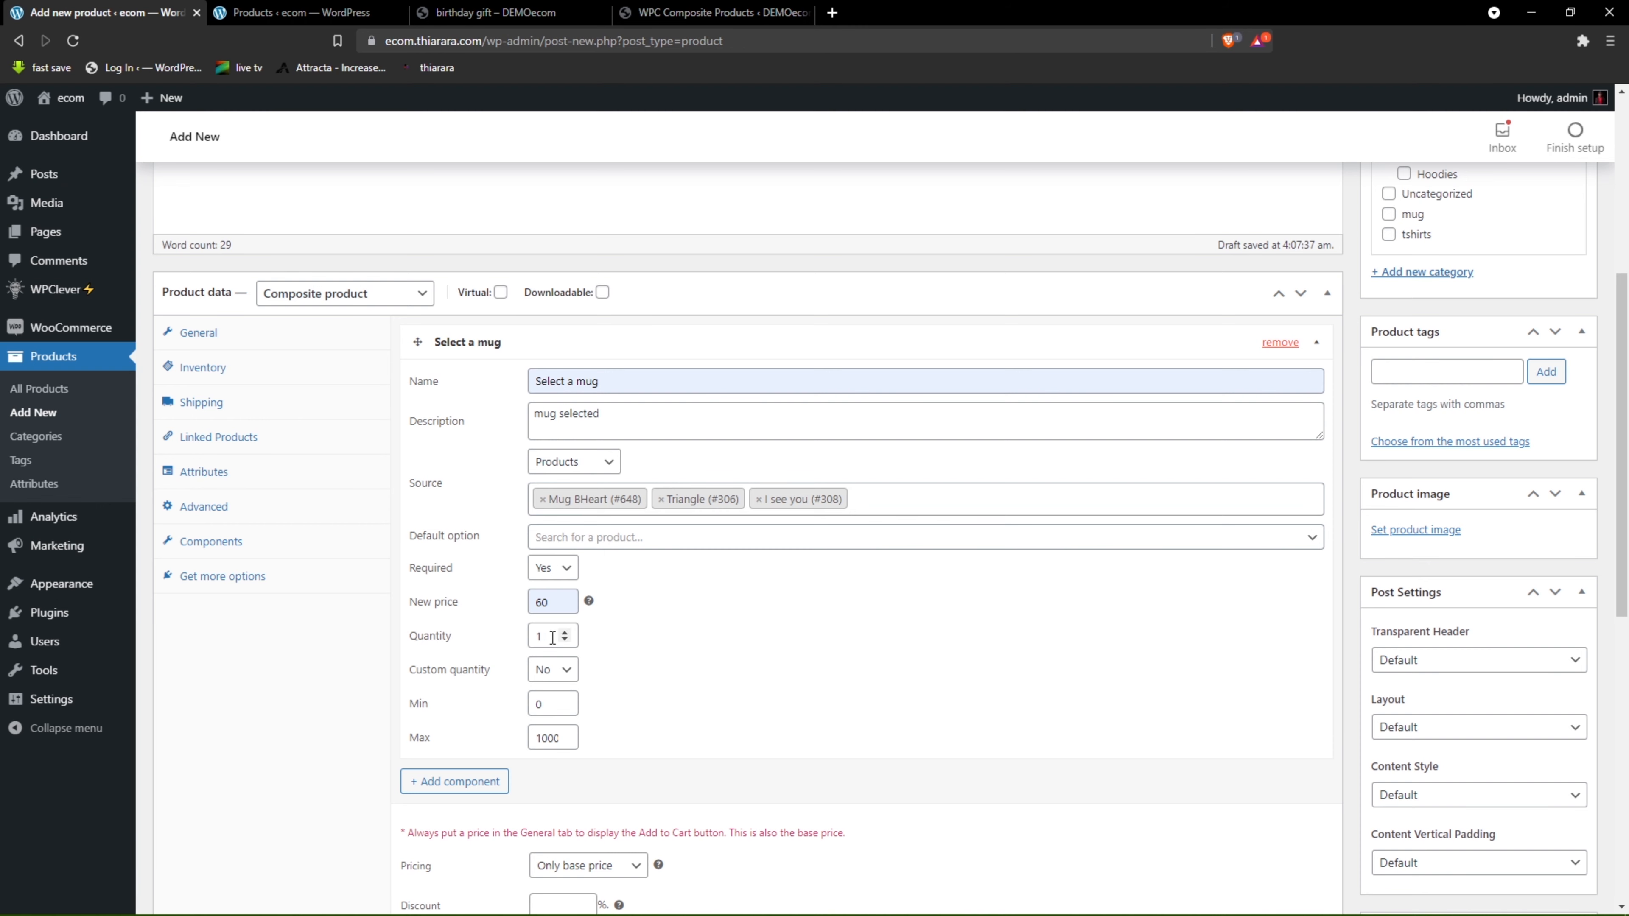
left_click_drag(552, 638, 527, 639)
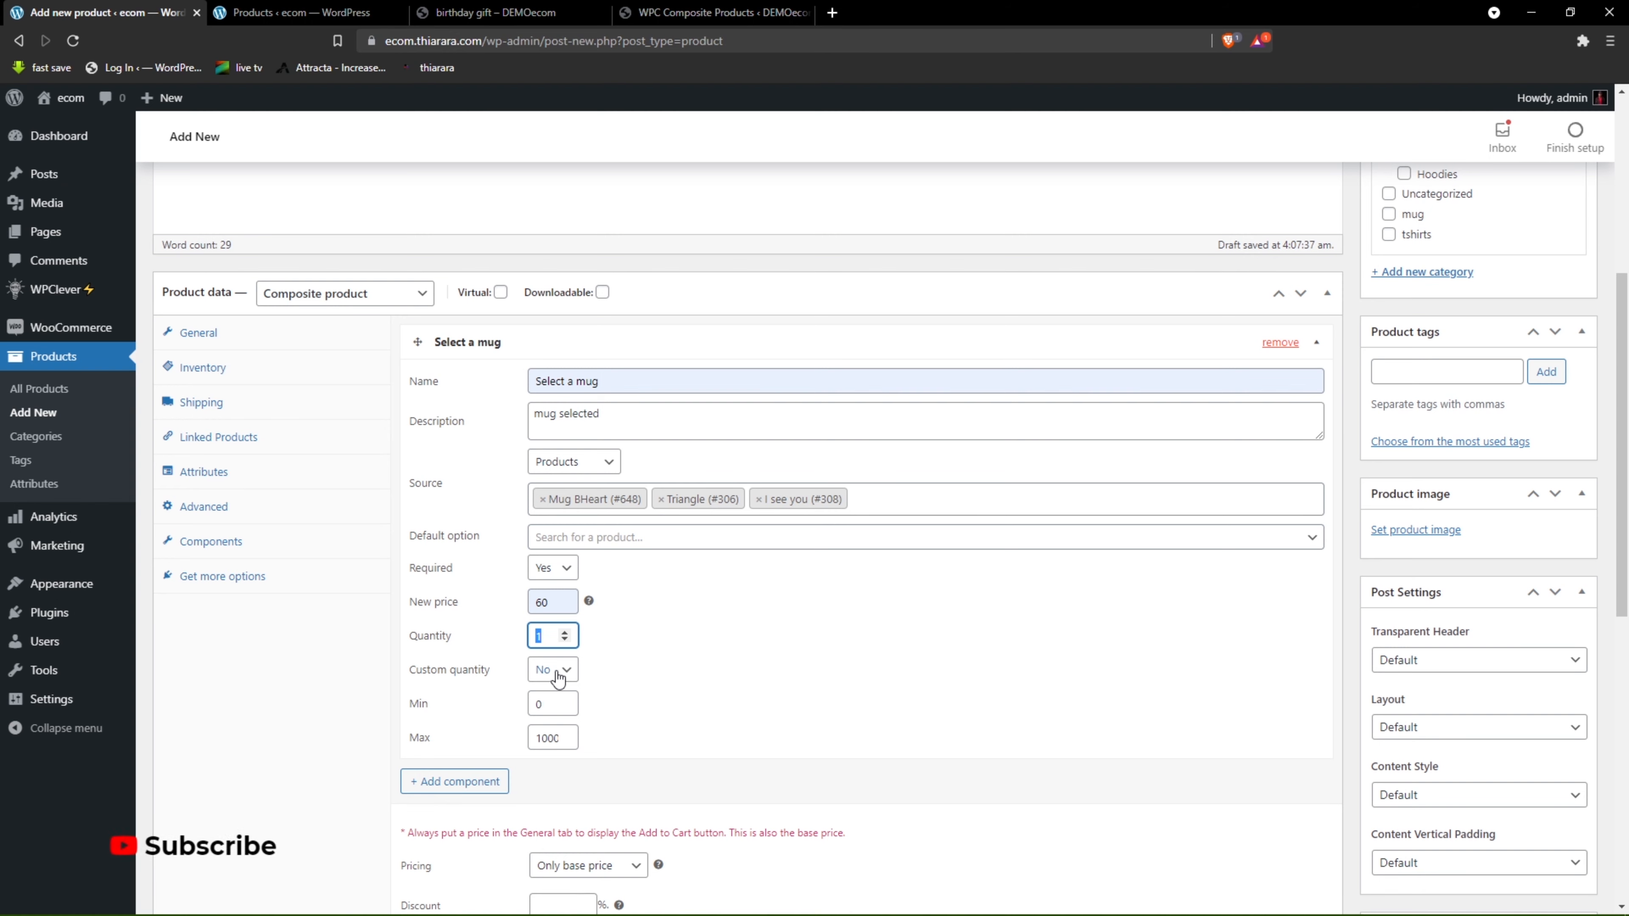
Check the quantity selectors on the demo birthday gift page and enable custom quantity for the mug component, with minimum 1 and maximum 10.
left_click(507, 12)
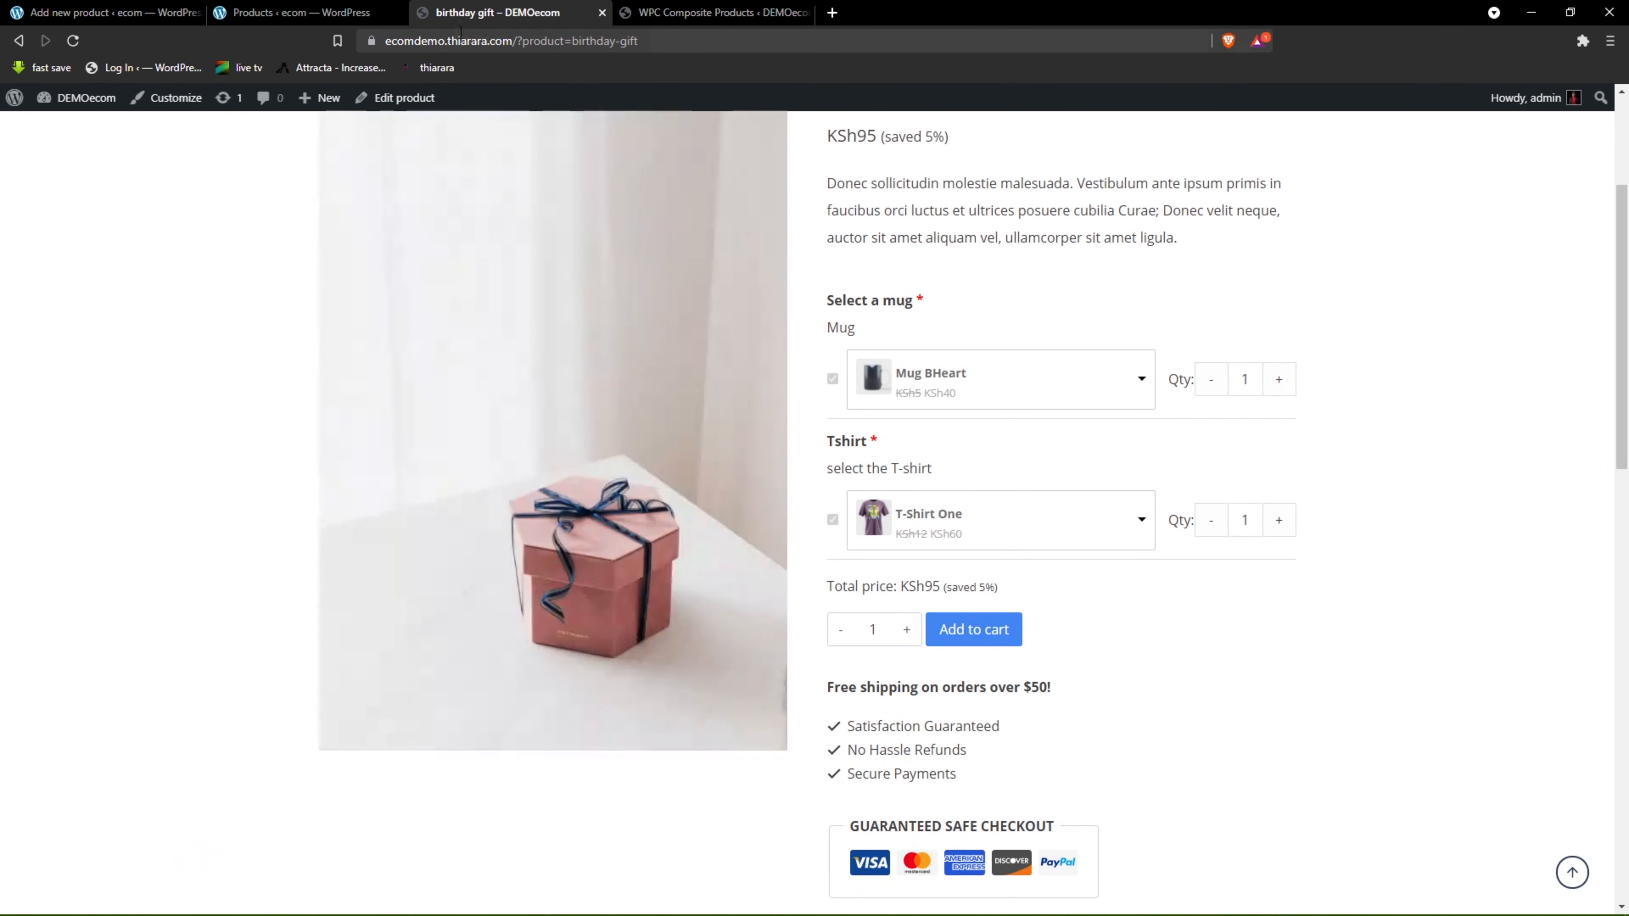
left_click(302, 12)
left_click(110, 7)
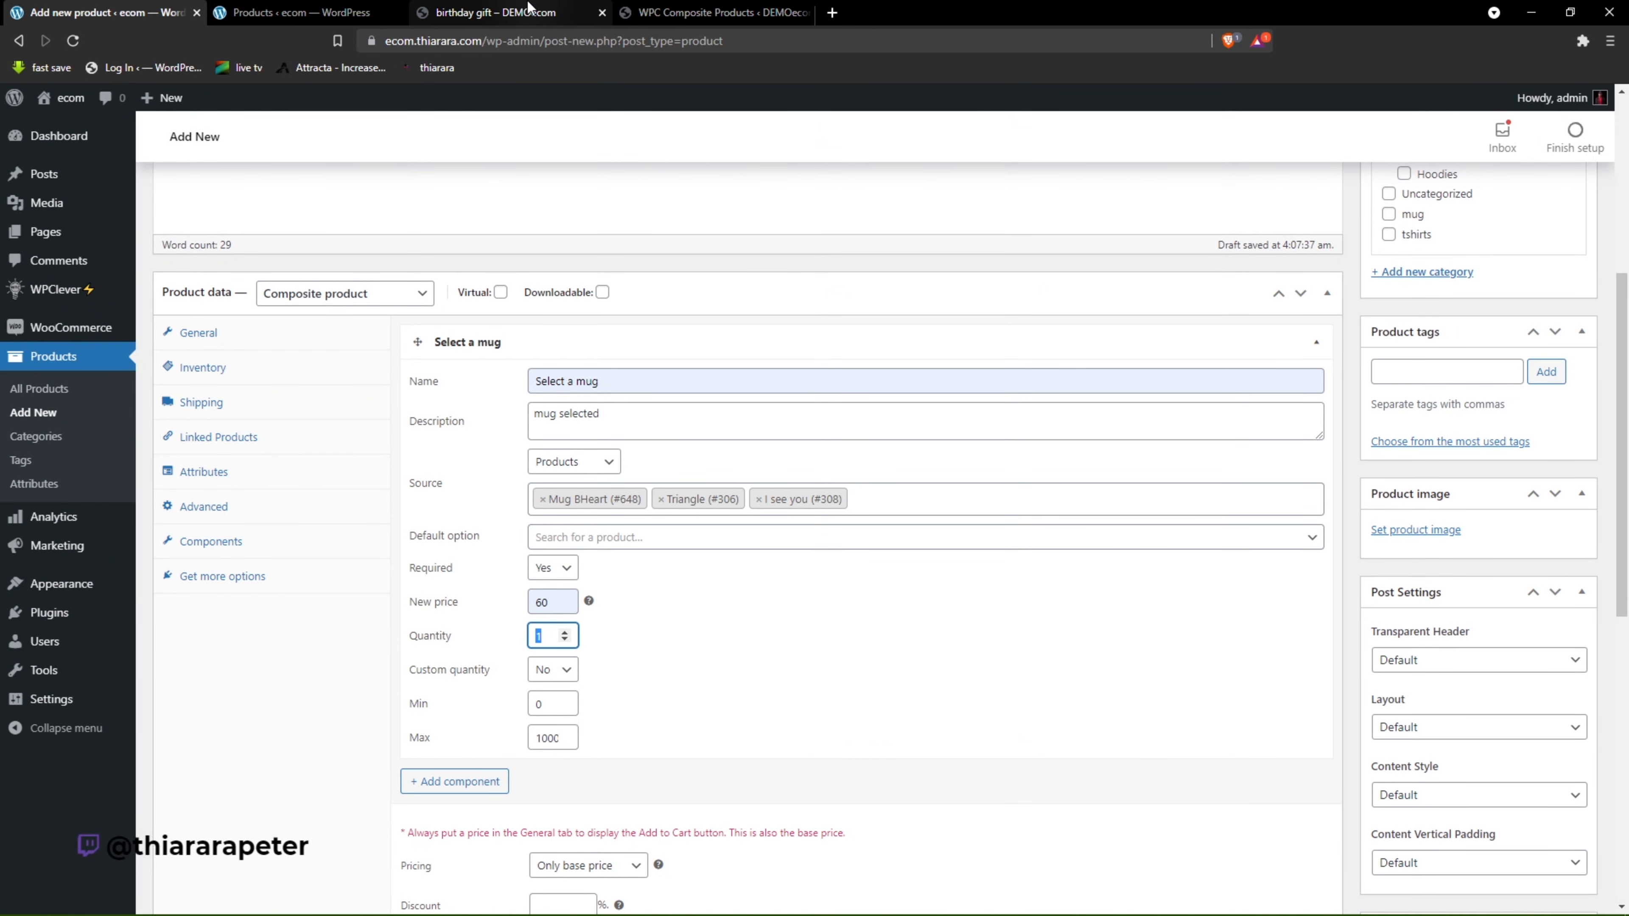
left_click(494, 13)
left_click(115, 12)
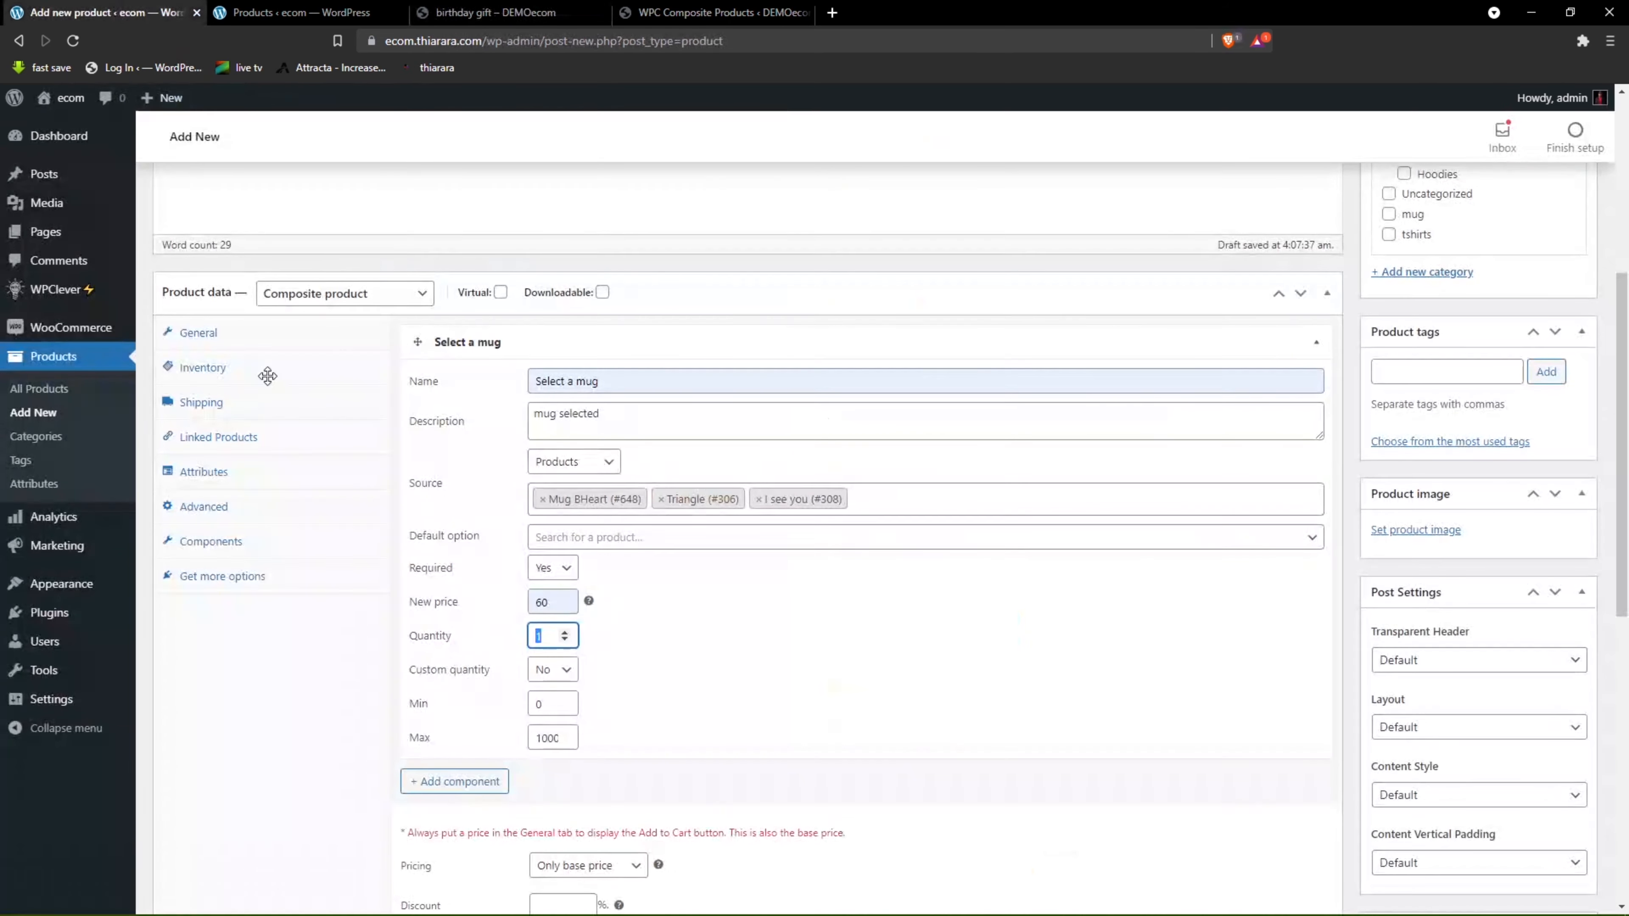
left_click(552, 671)
left_click(543, 712)
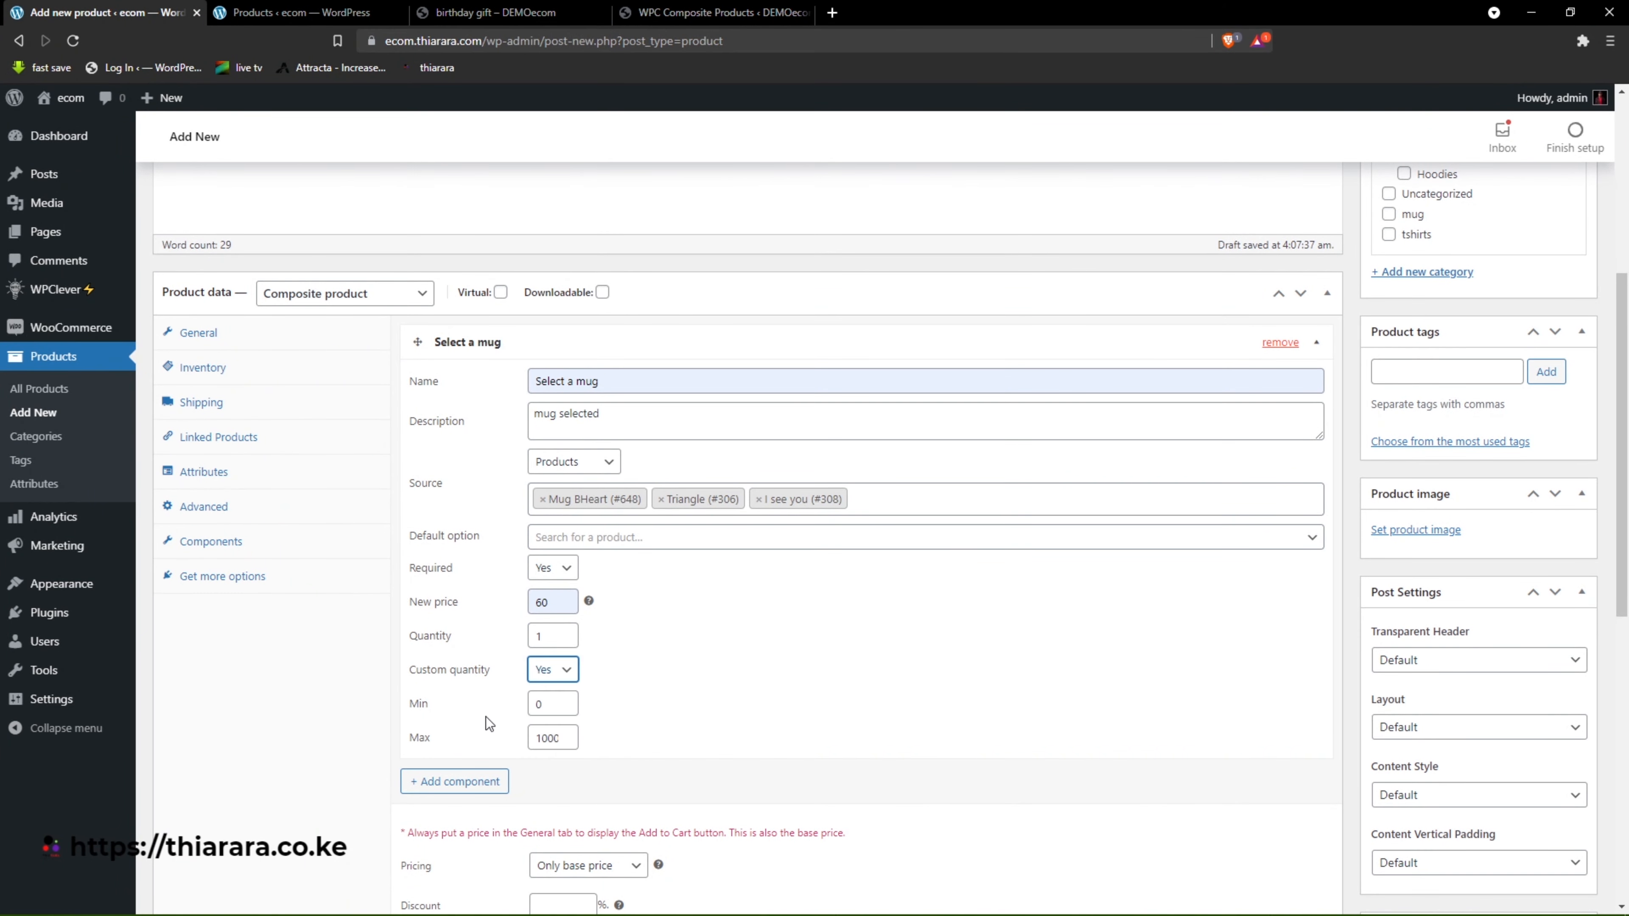
double_click(553, 709)
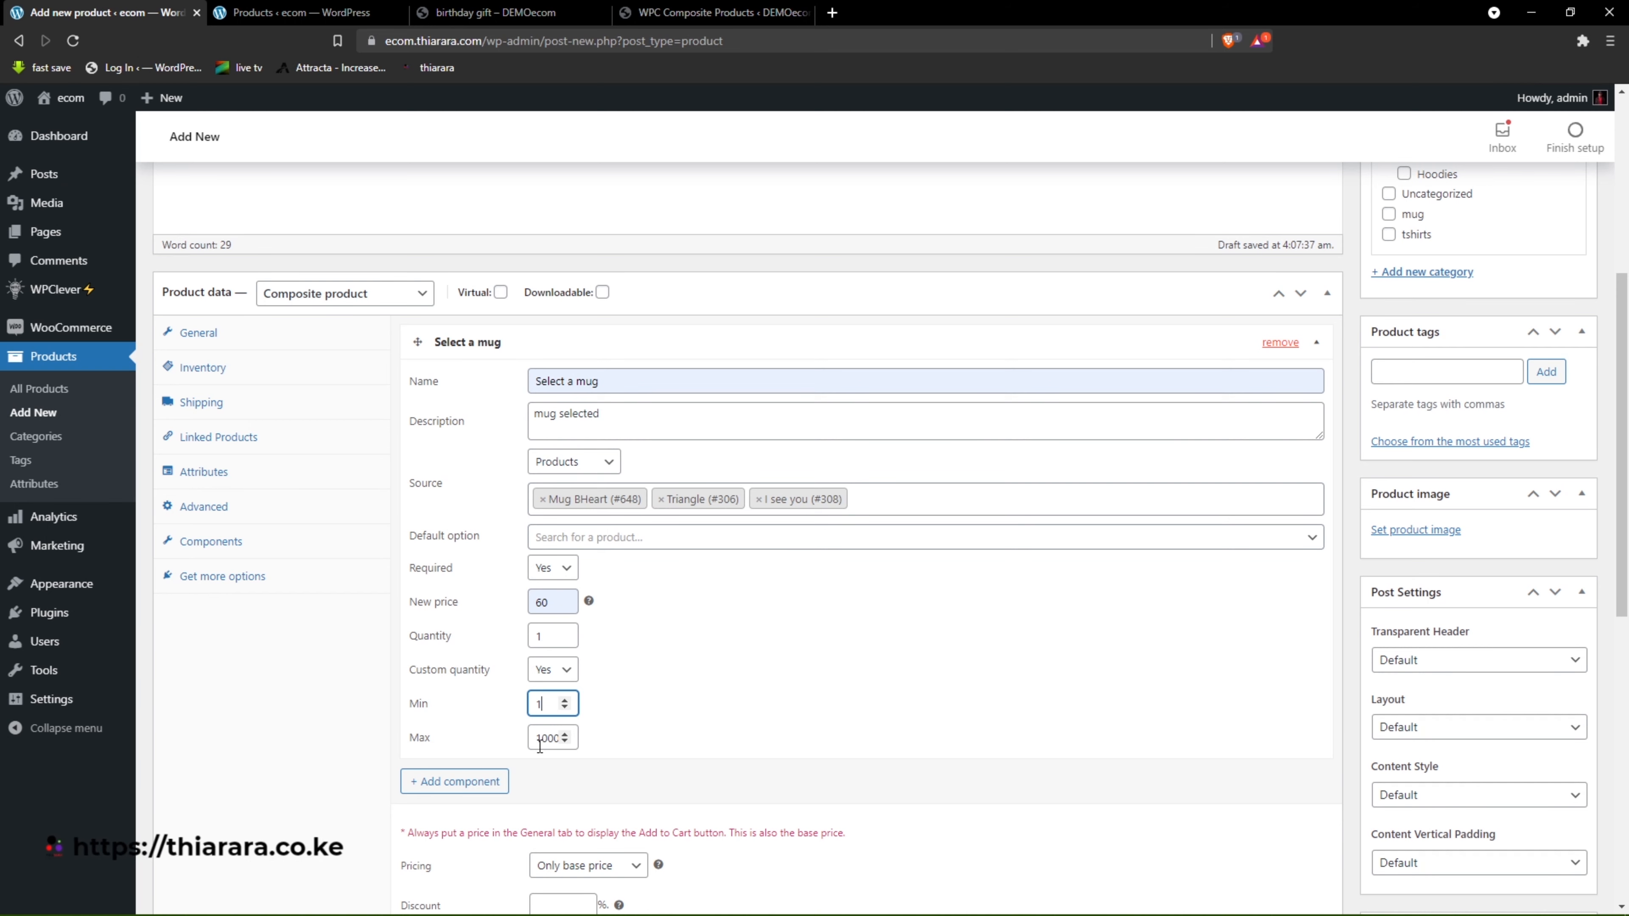
double_click(555, 745)
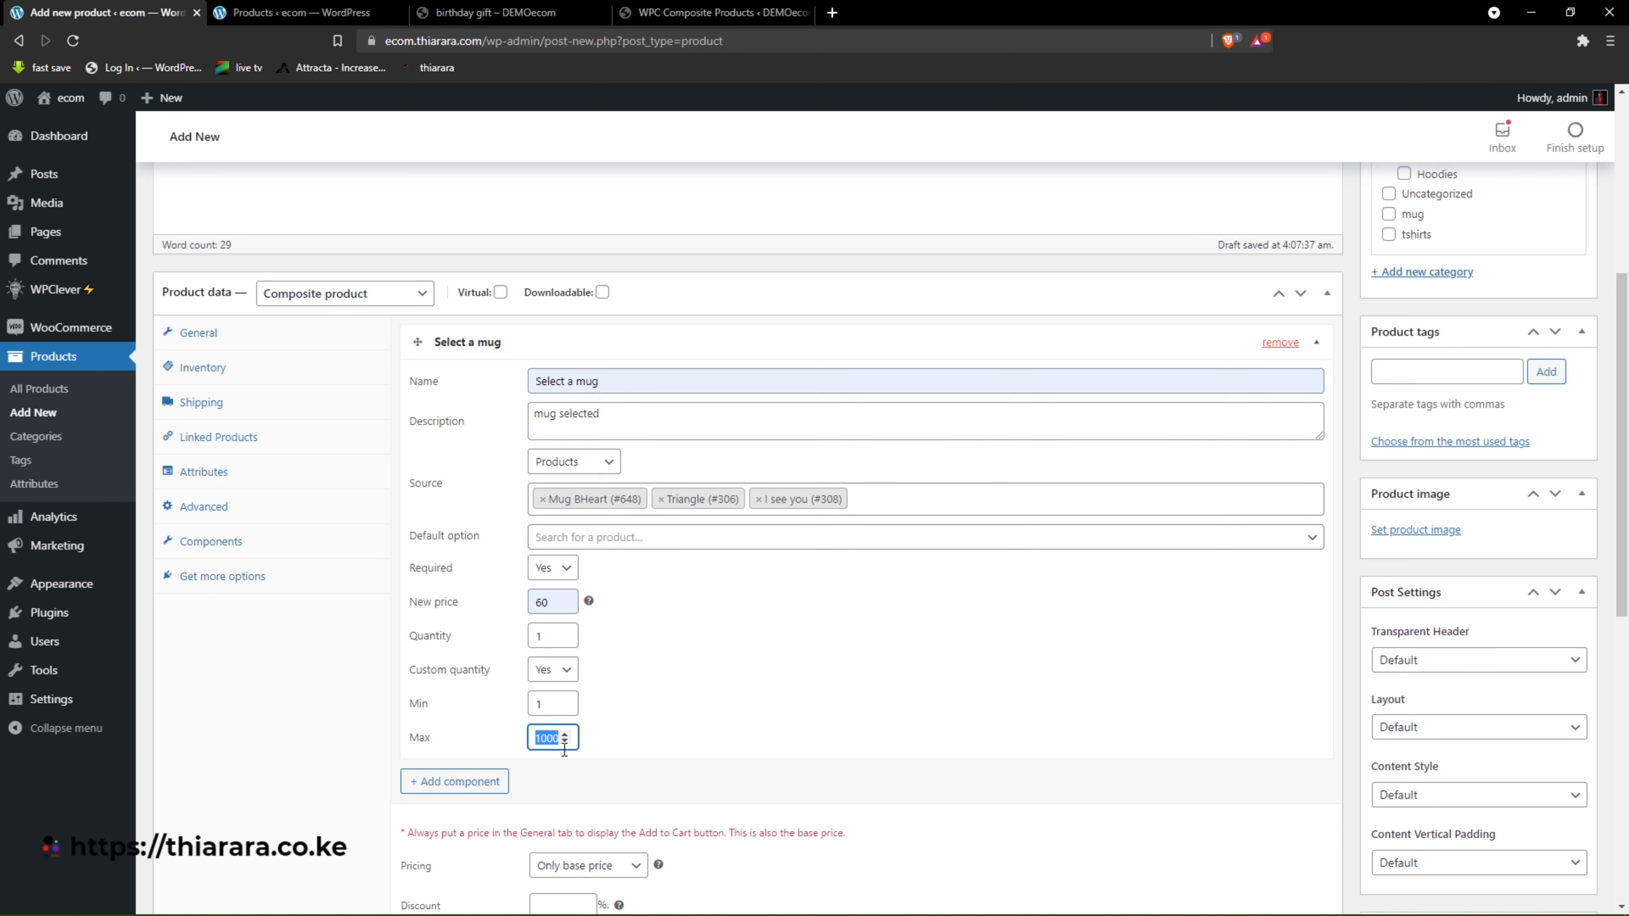
type("10")
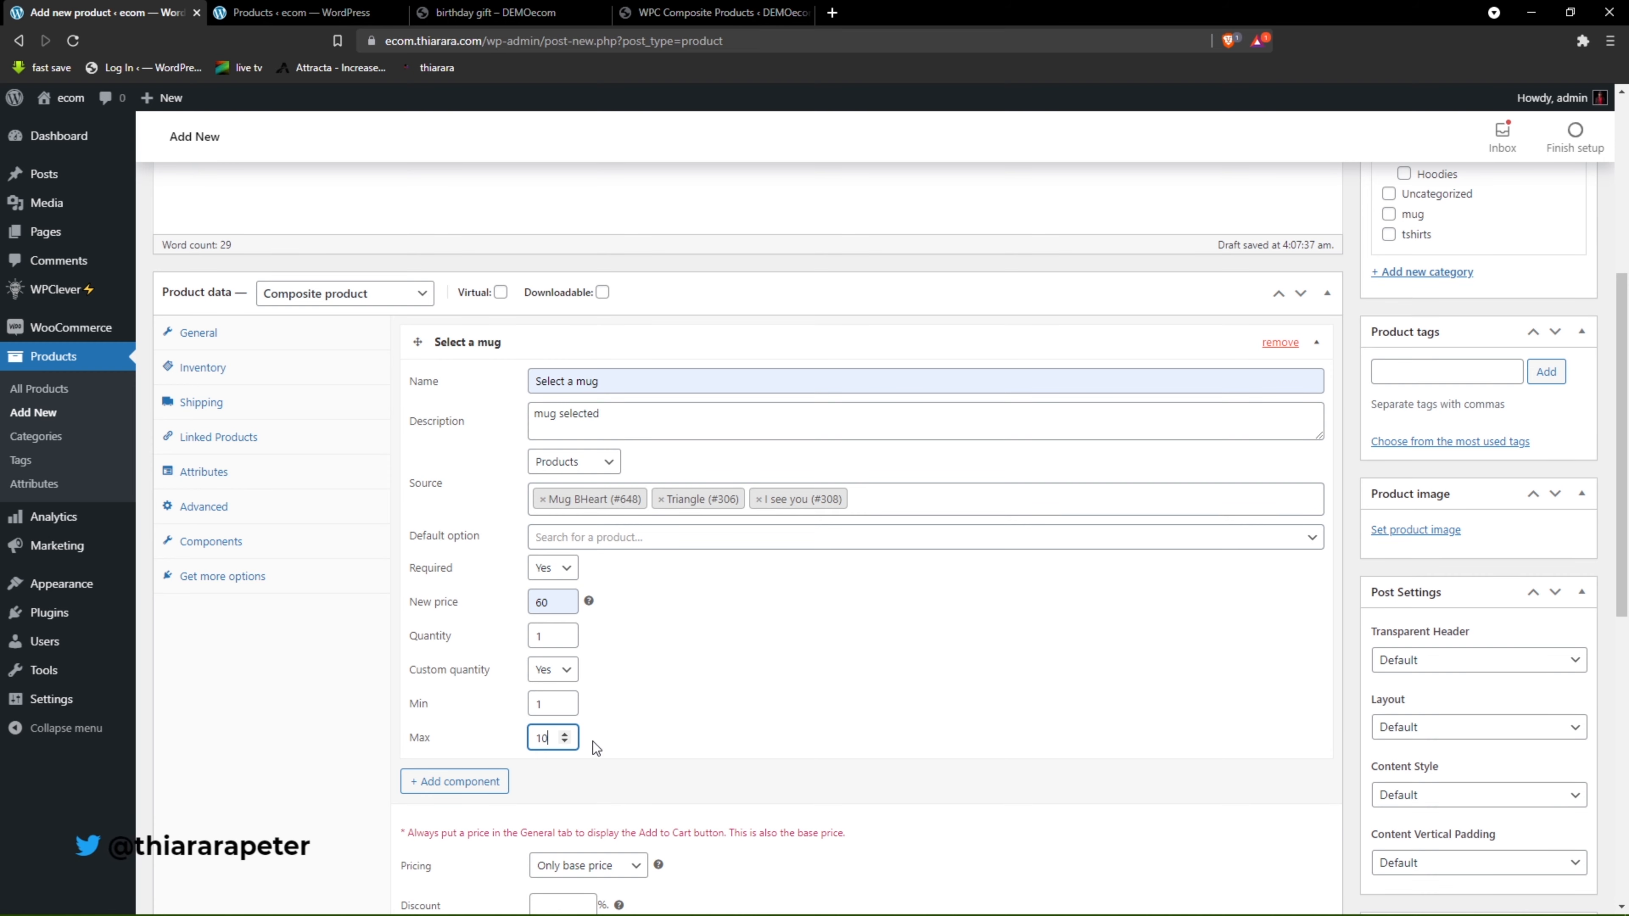
scroll(552, 668, "down", 3)
scroll(546, 653, "up", 4)
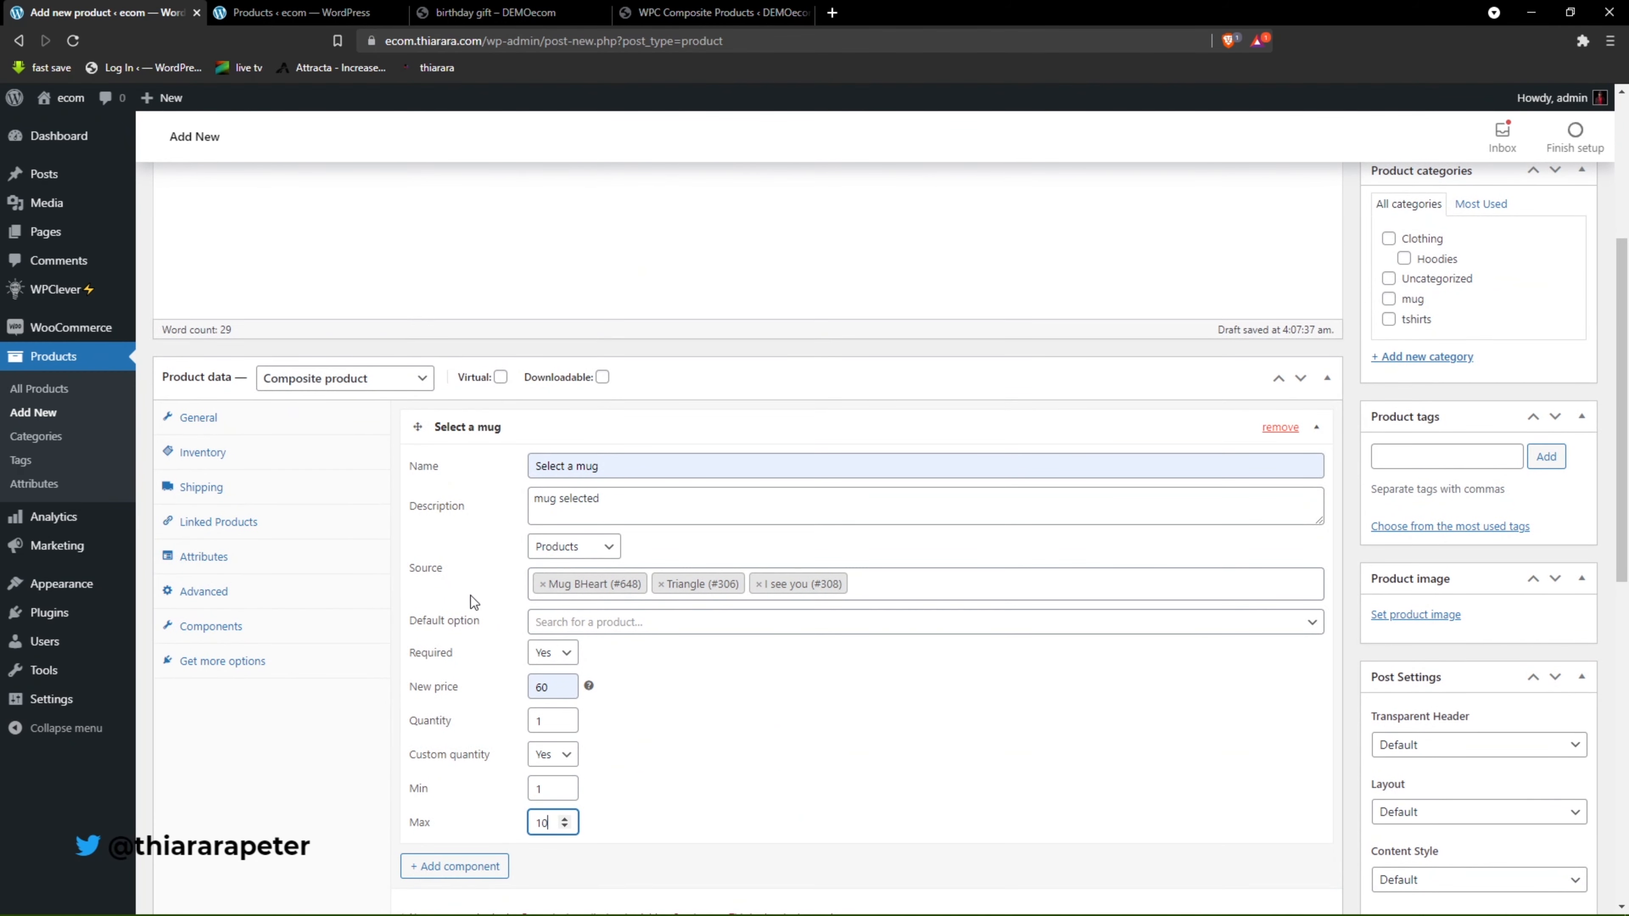
Check the demo birthday gift page's components and add a second component named "T shirt" to the new composite product.
left_click(513, 12)
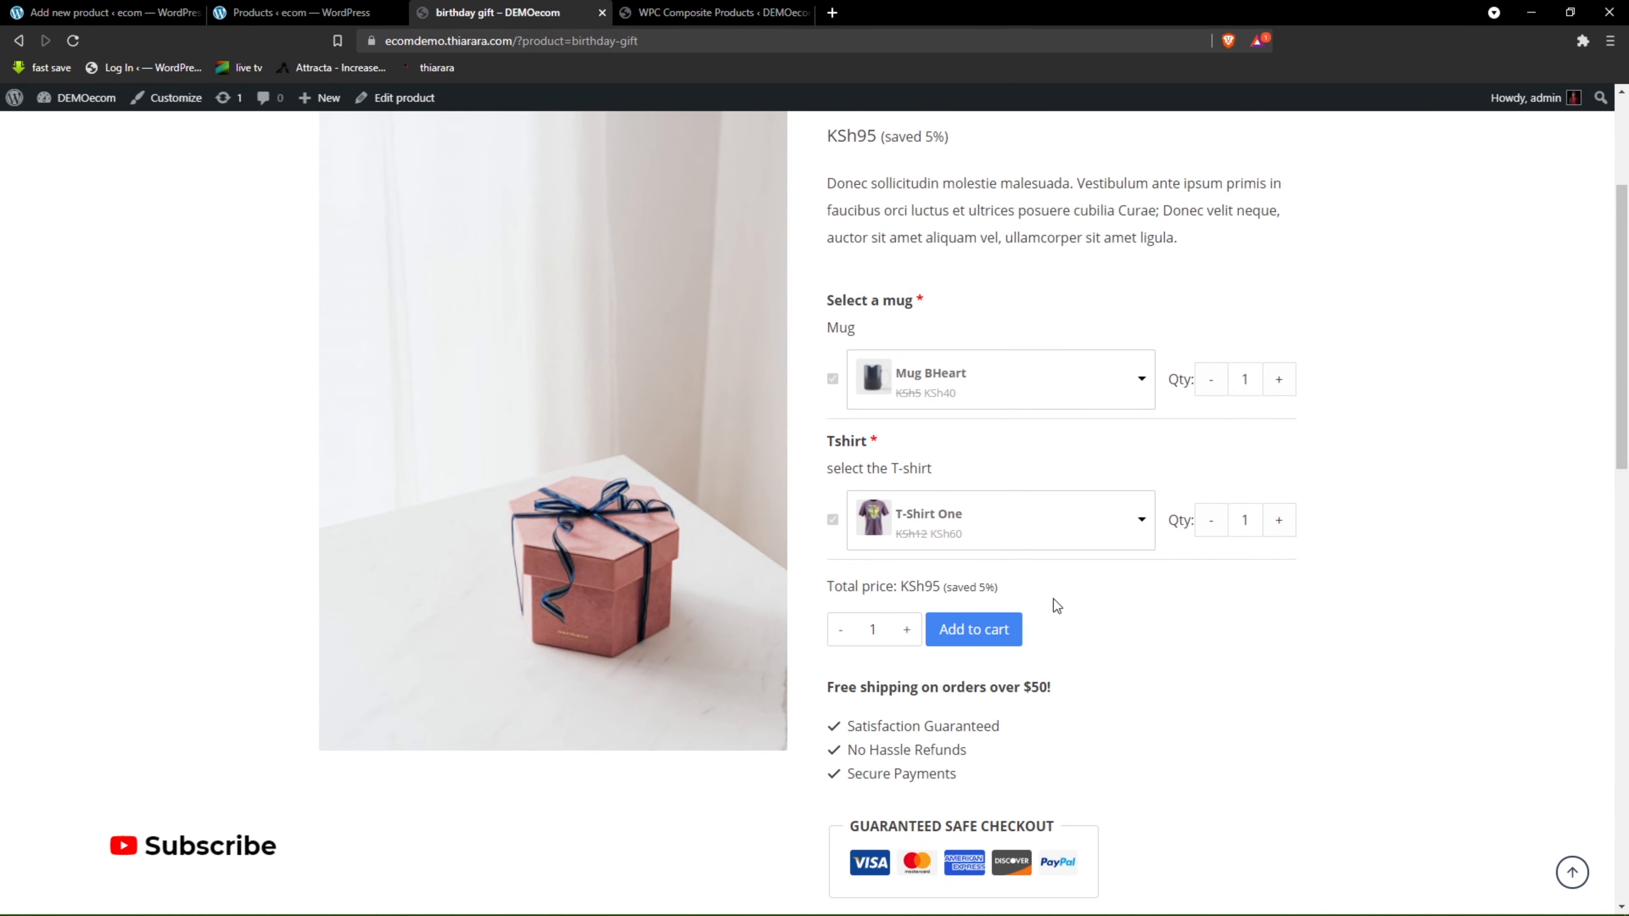
left_click(103, 12)
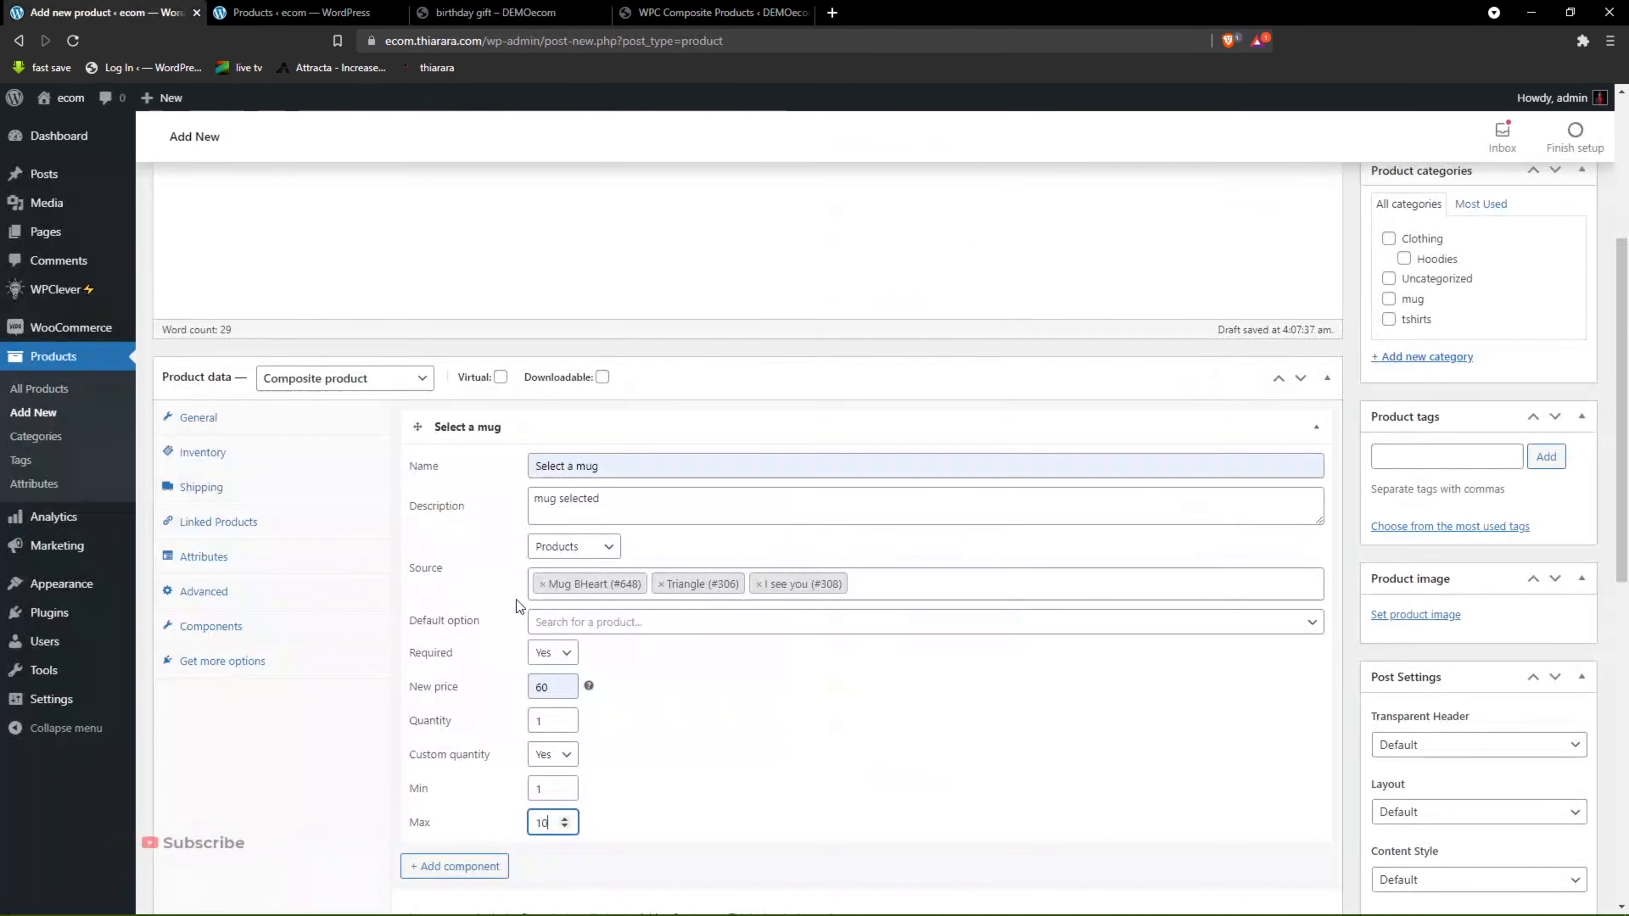
scroll(550, 797, "down", 3)
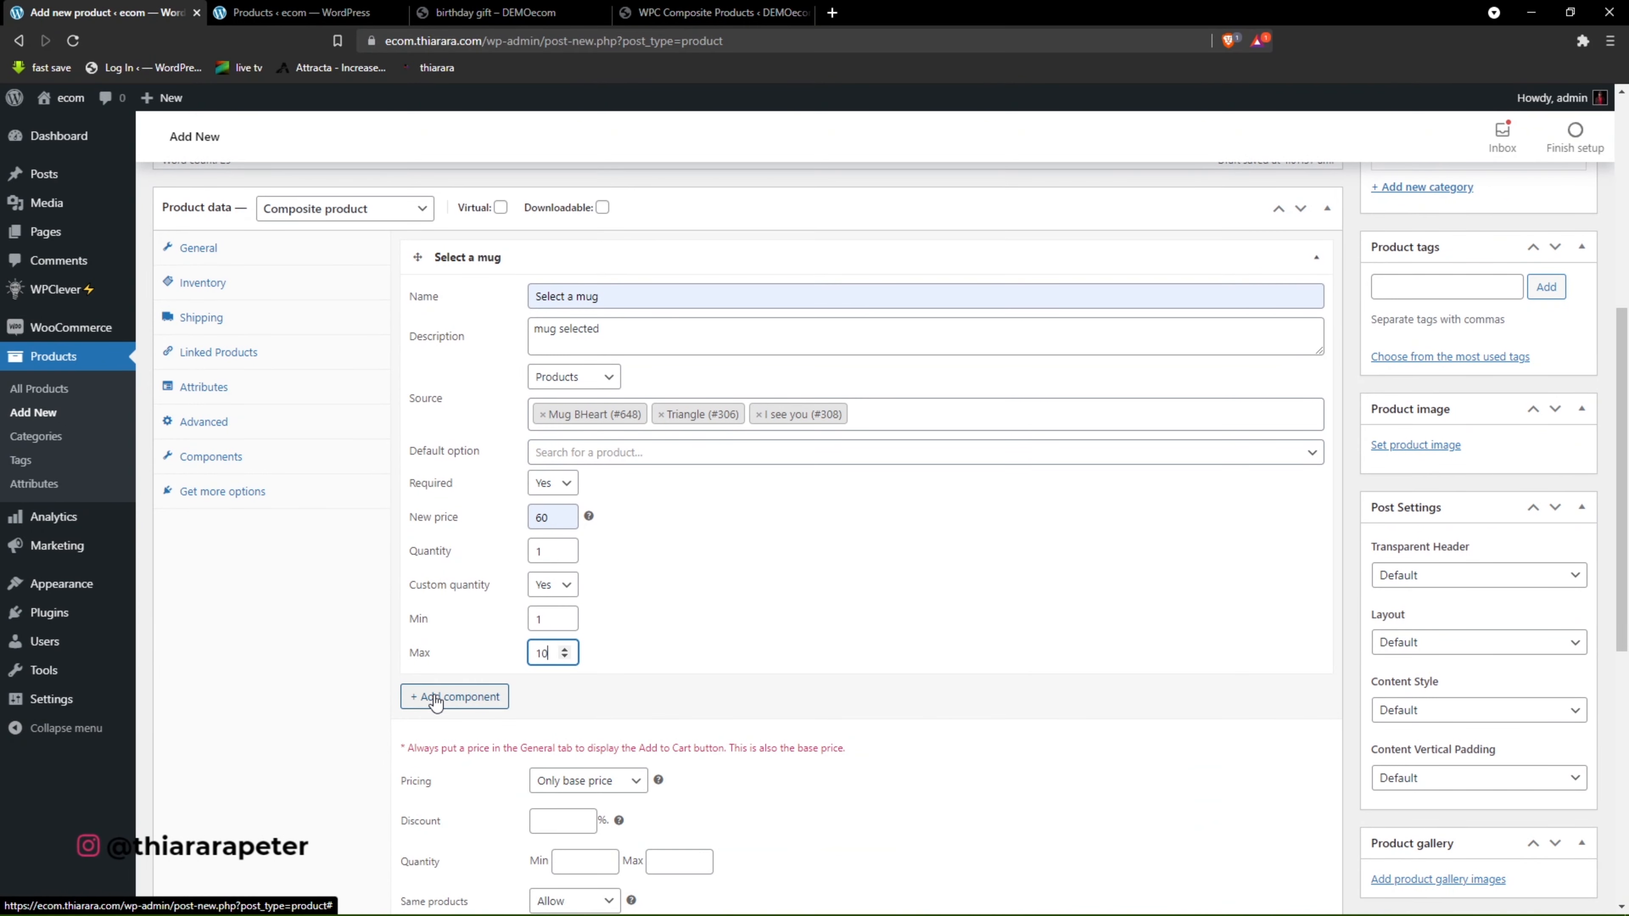
left_click(435, 701)
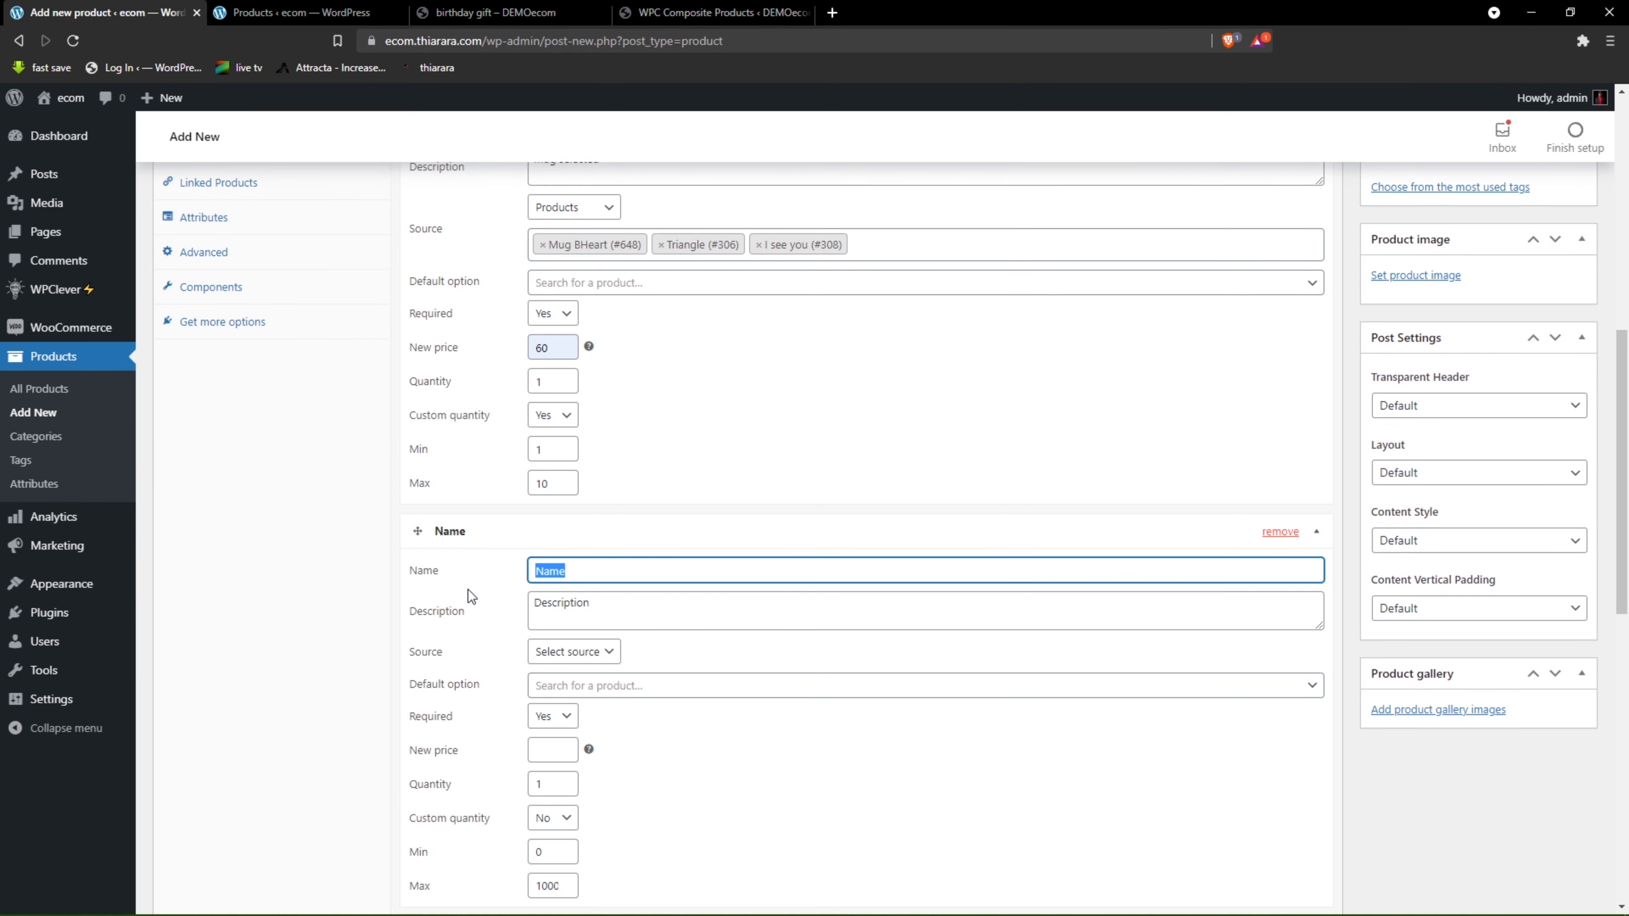
key("BackSpace")
type("T shirt")
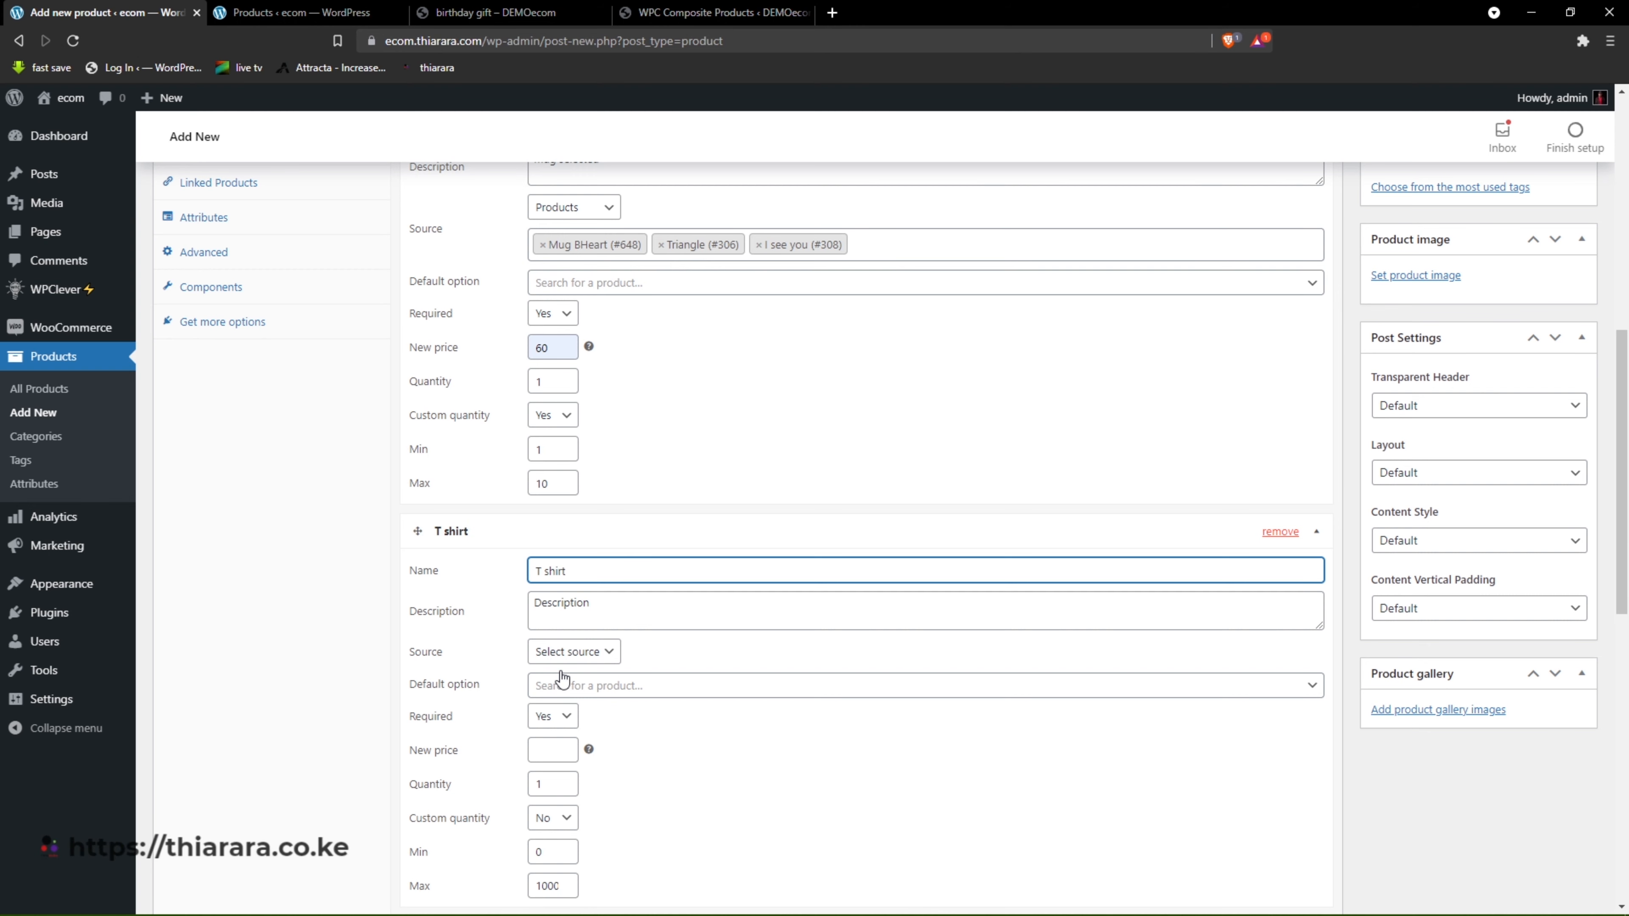
Set the T shirt component's source to Products and add T-Shirt One, T-Shirt Two and T-Shirt Three.
left_click(587, 611)
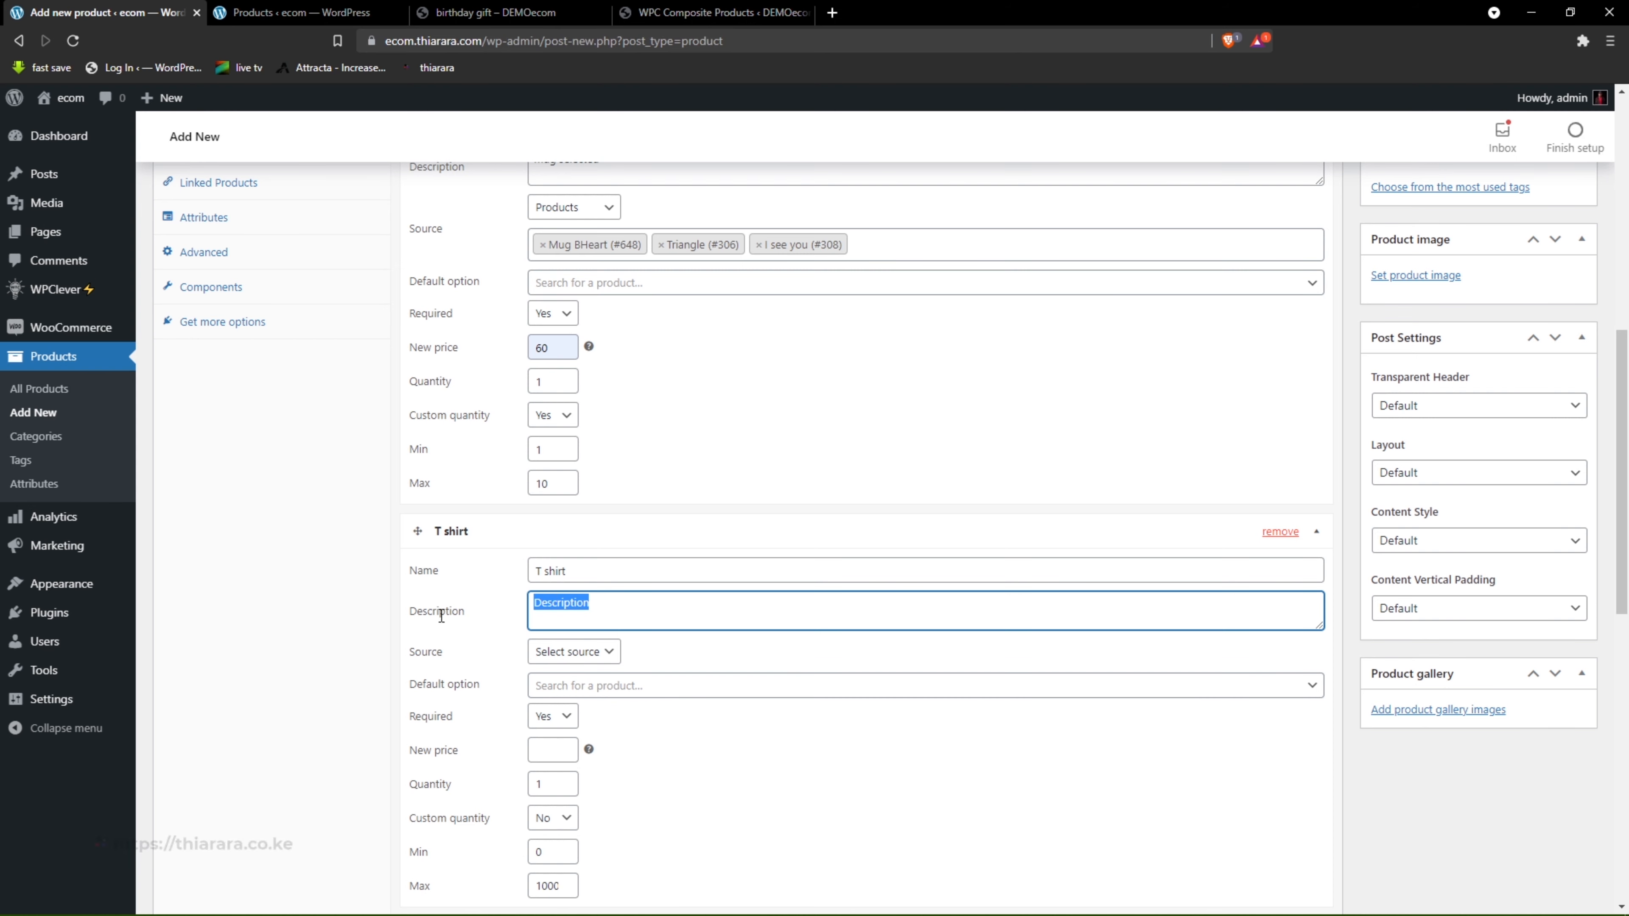
left_click(600, 659)
left_click(558, 688)
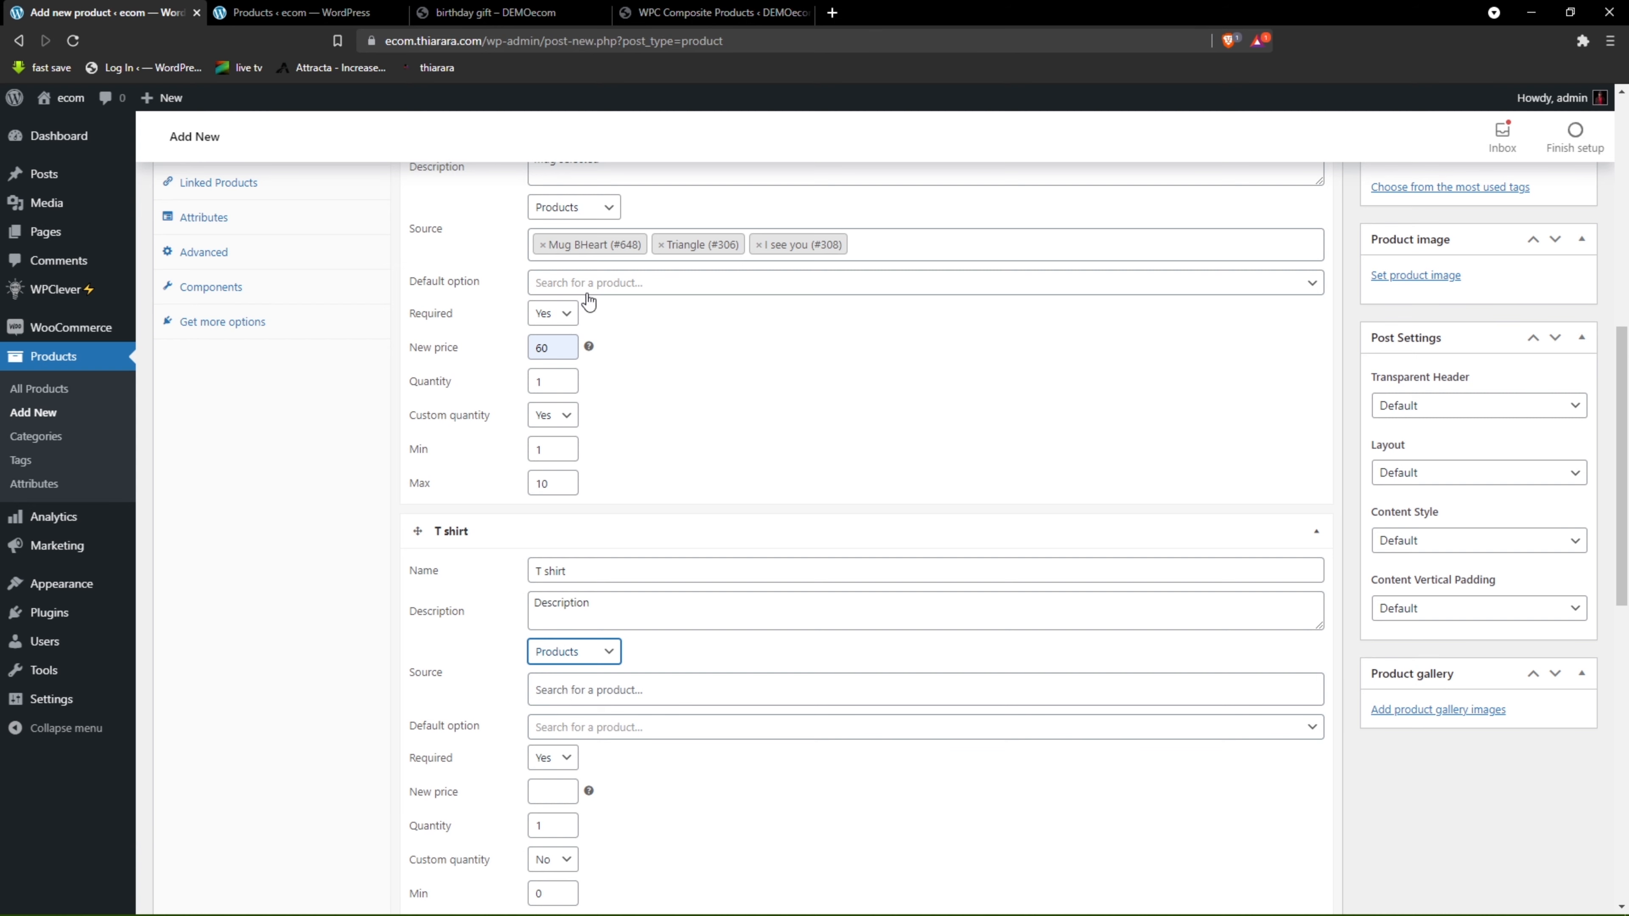
left_click(585, 700)
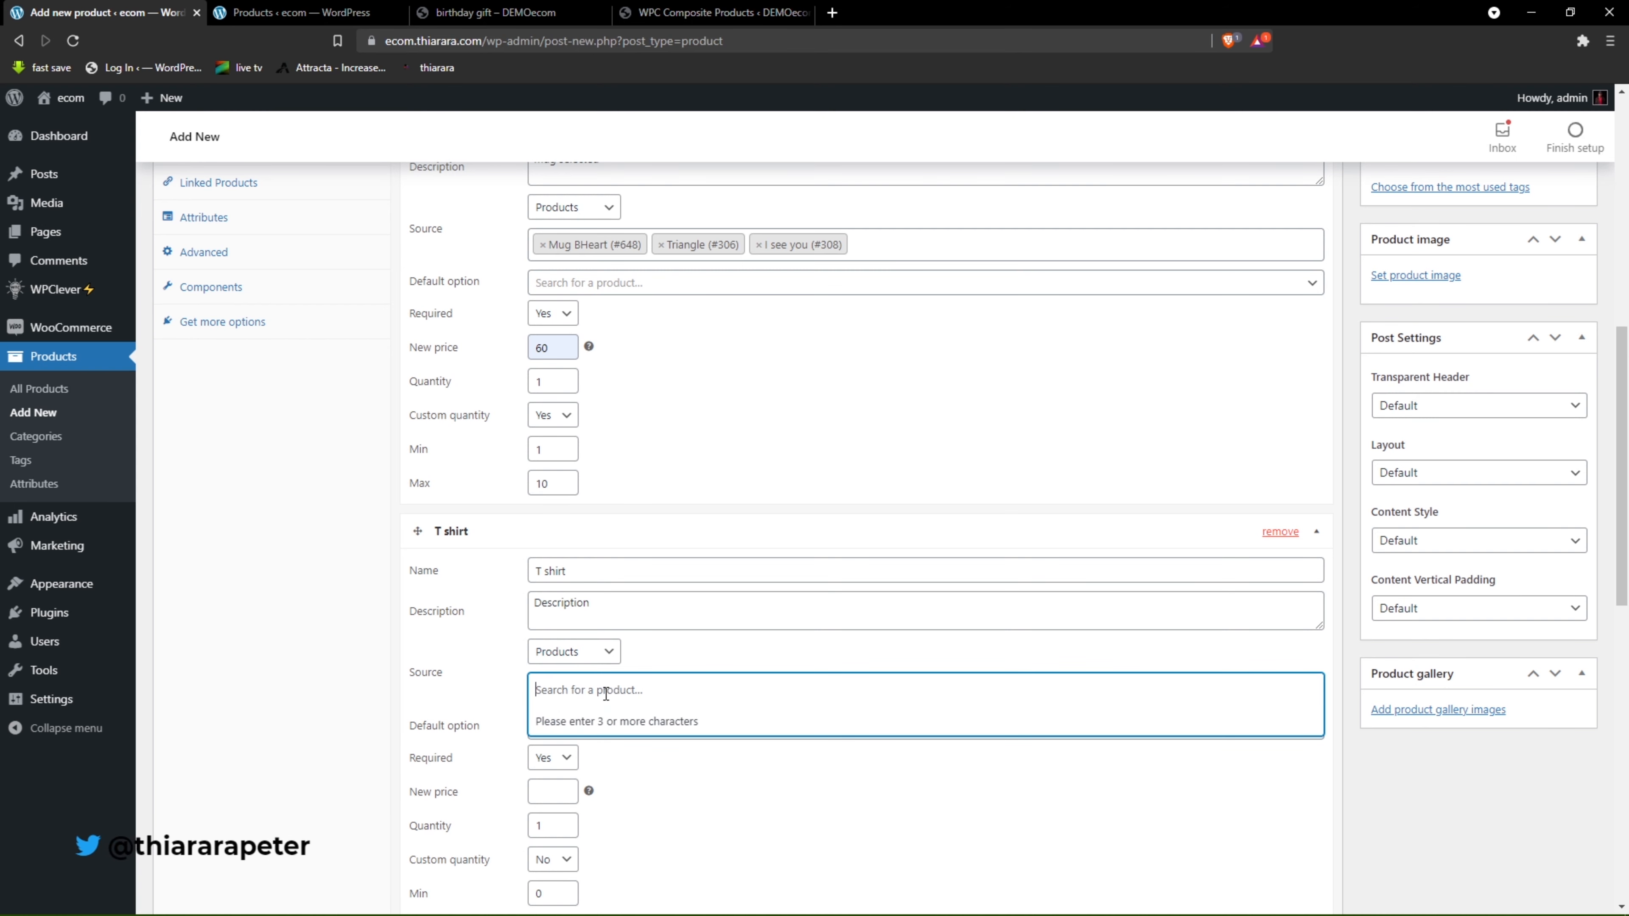
type("t")
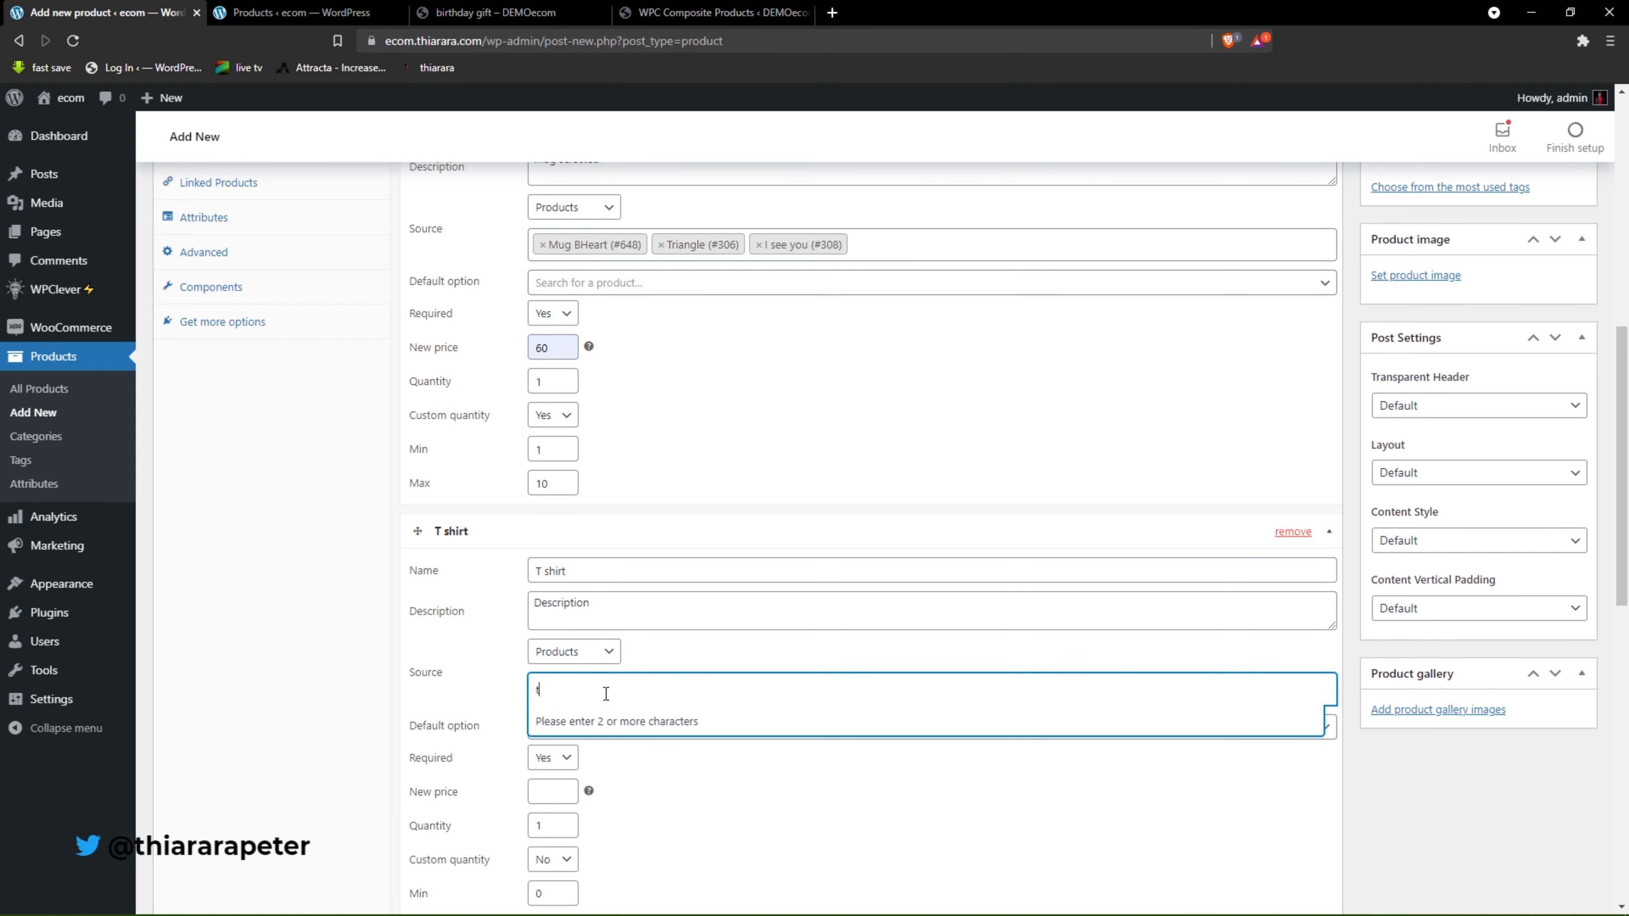
type("t")
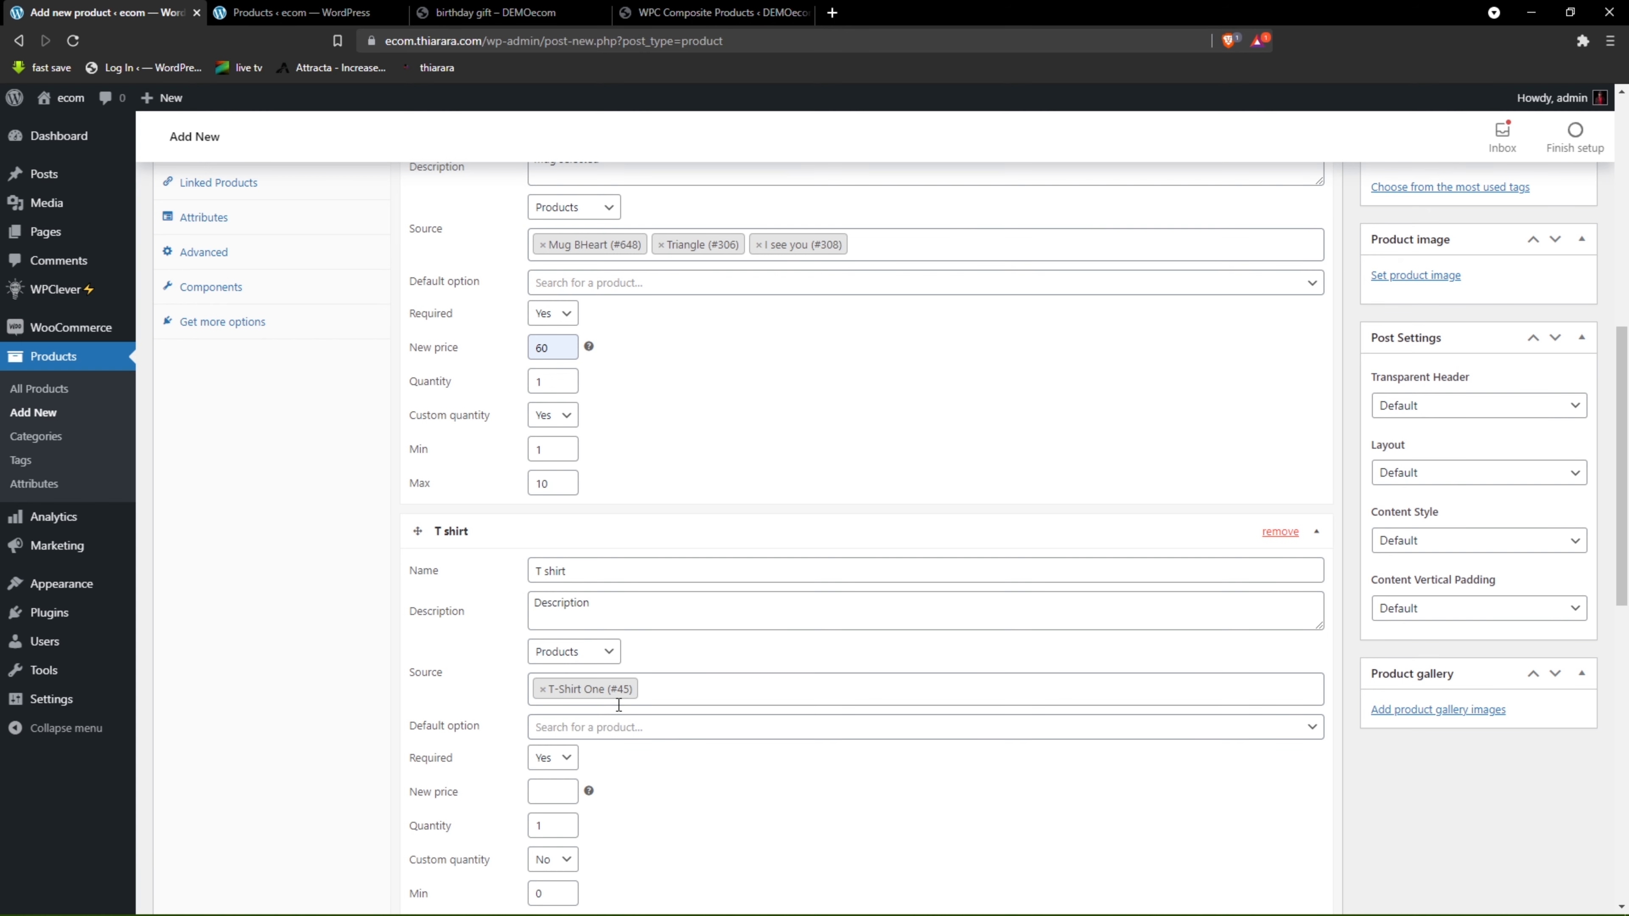
type("t")
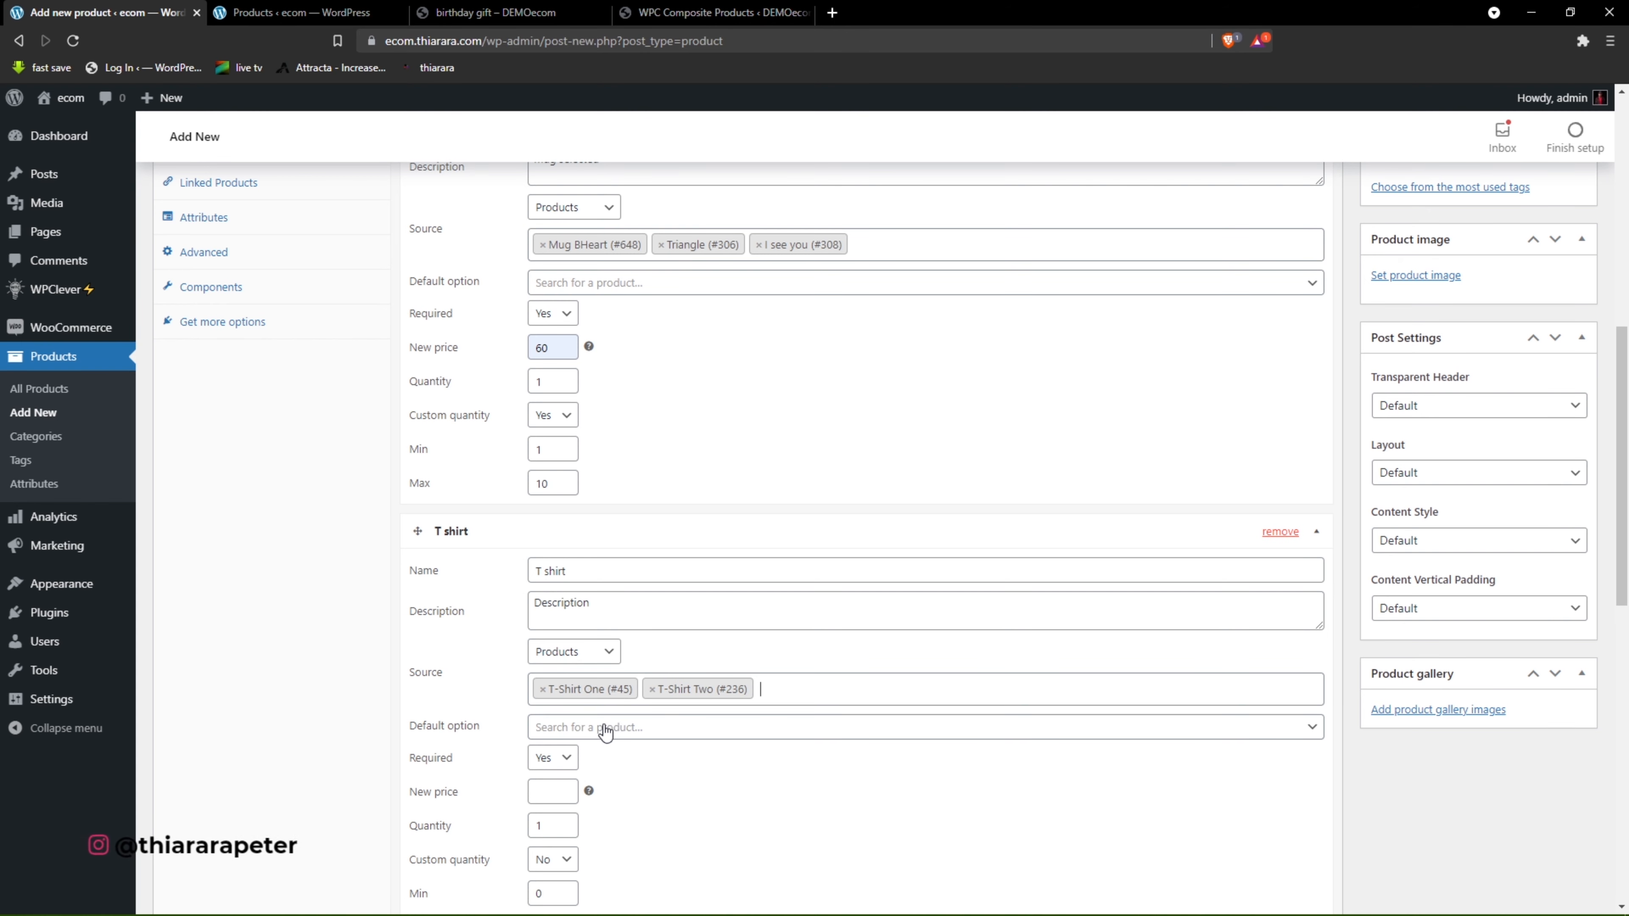
type("thre")
left_click(642, 733)
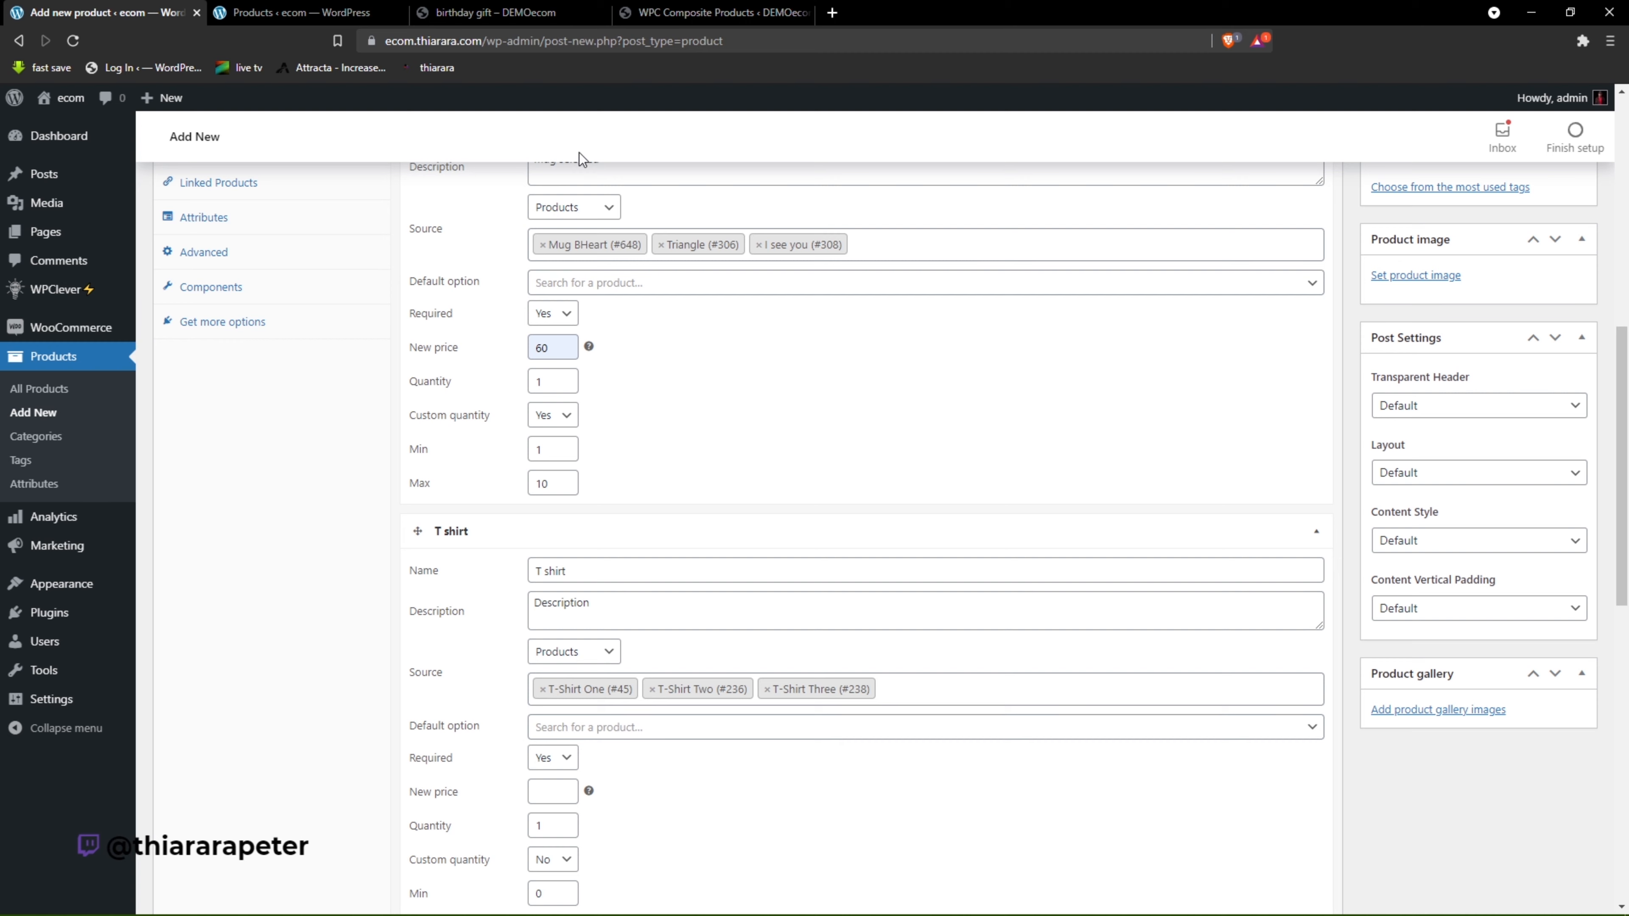
Check the product list for remaining shirts and add T-Shirt Four to the T shirt component's source products.
left_click(299, 12)
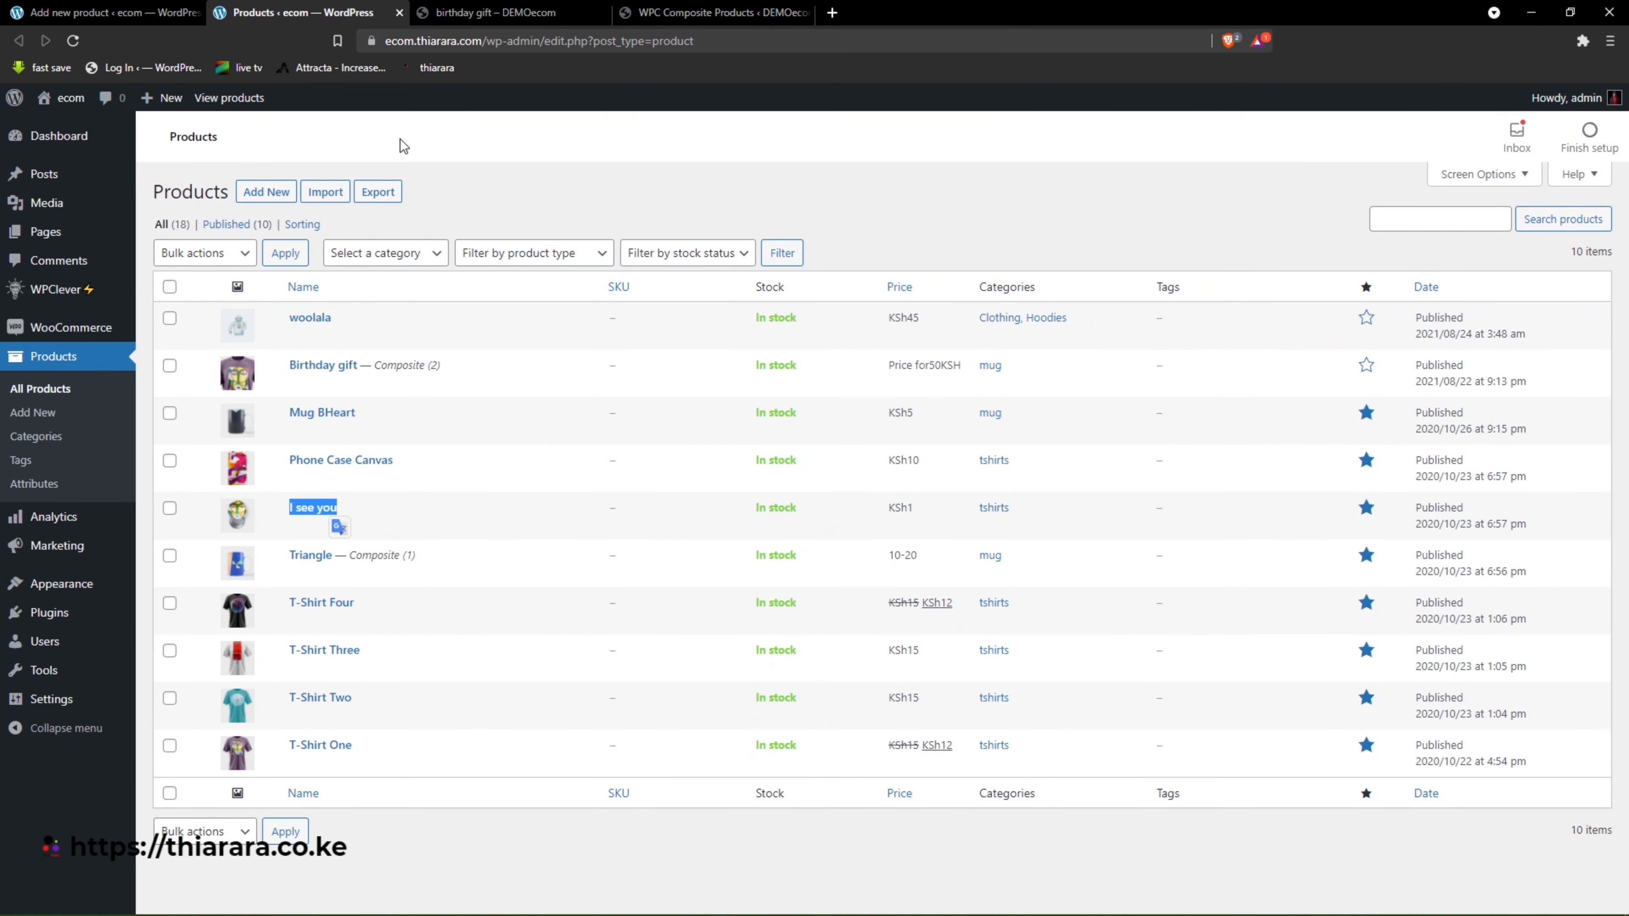
key("ctrl+shift+Tab")
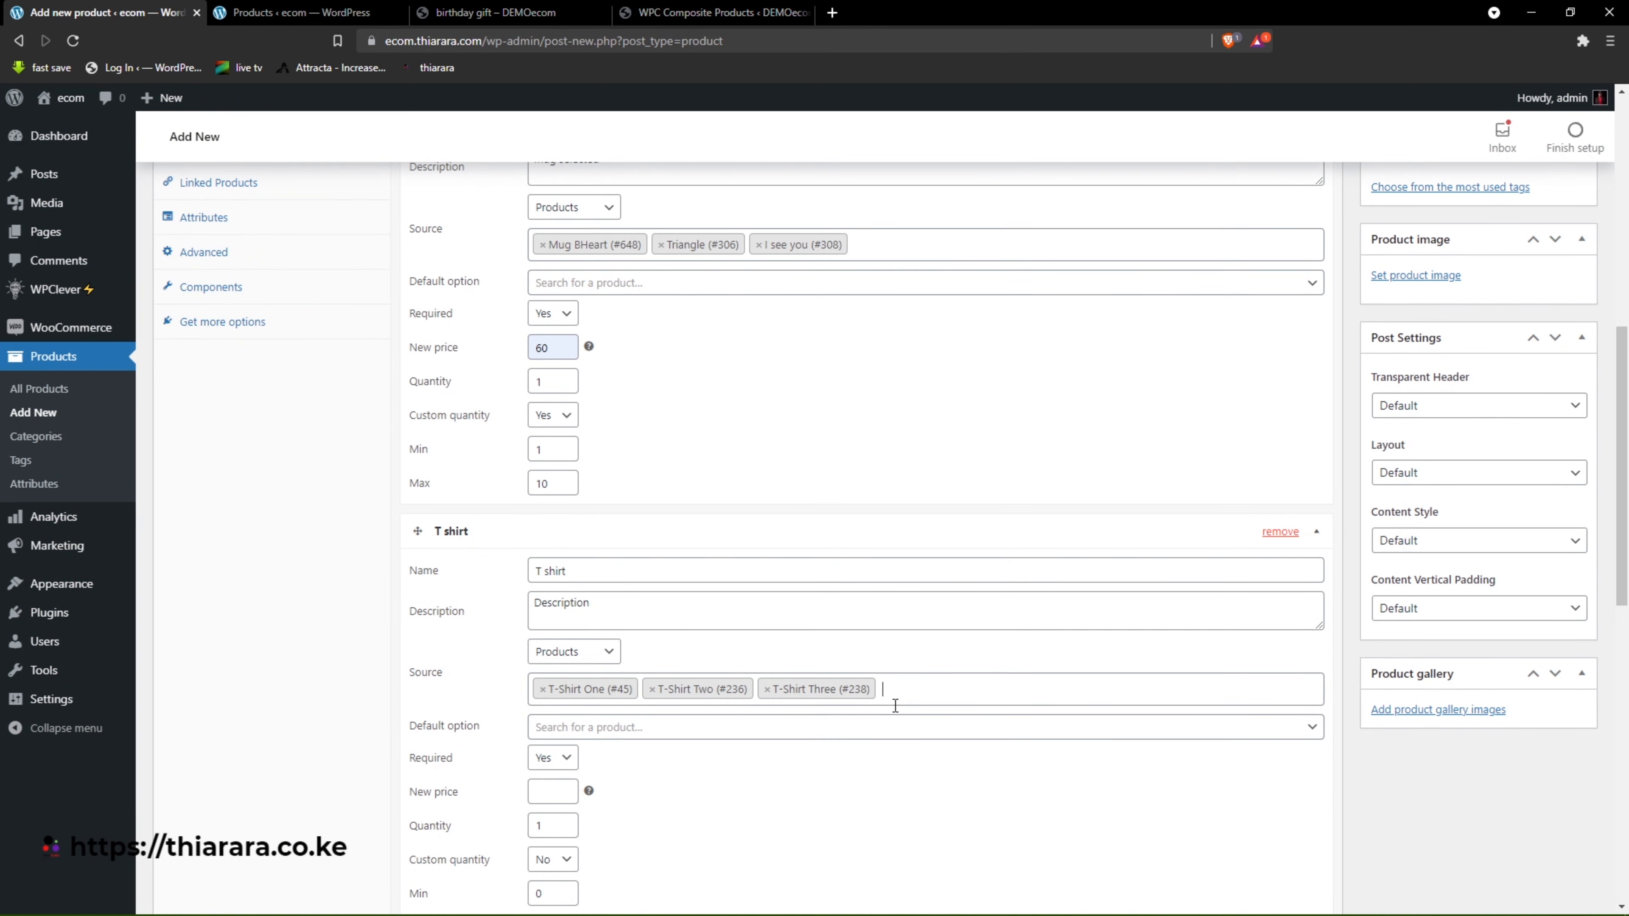
left_click(885, 685)
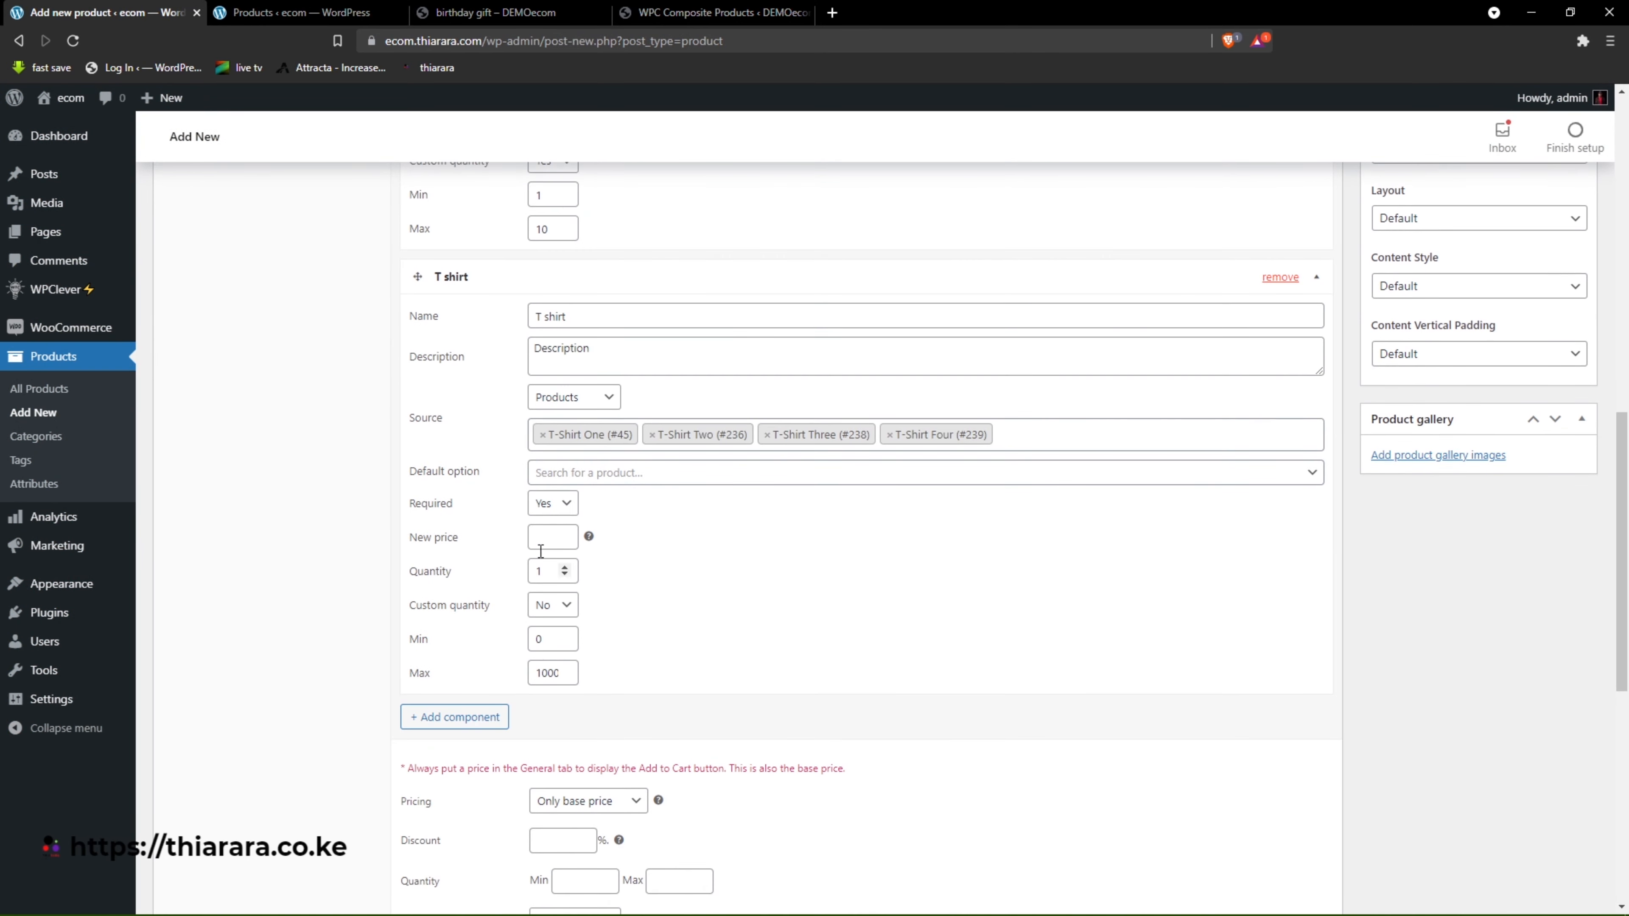
Set the T shirt component's new price to 20 and enable its custom quantity.
left_click(552, 537)
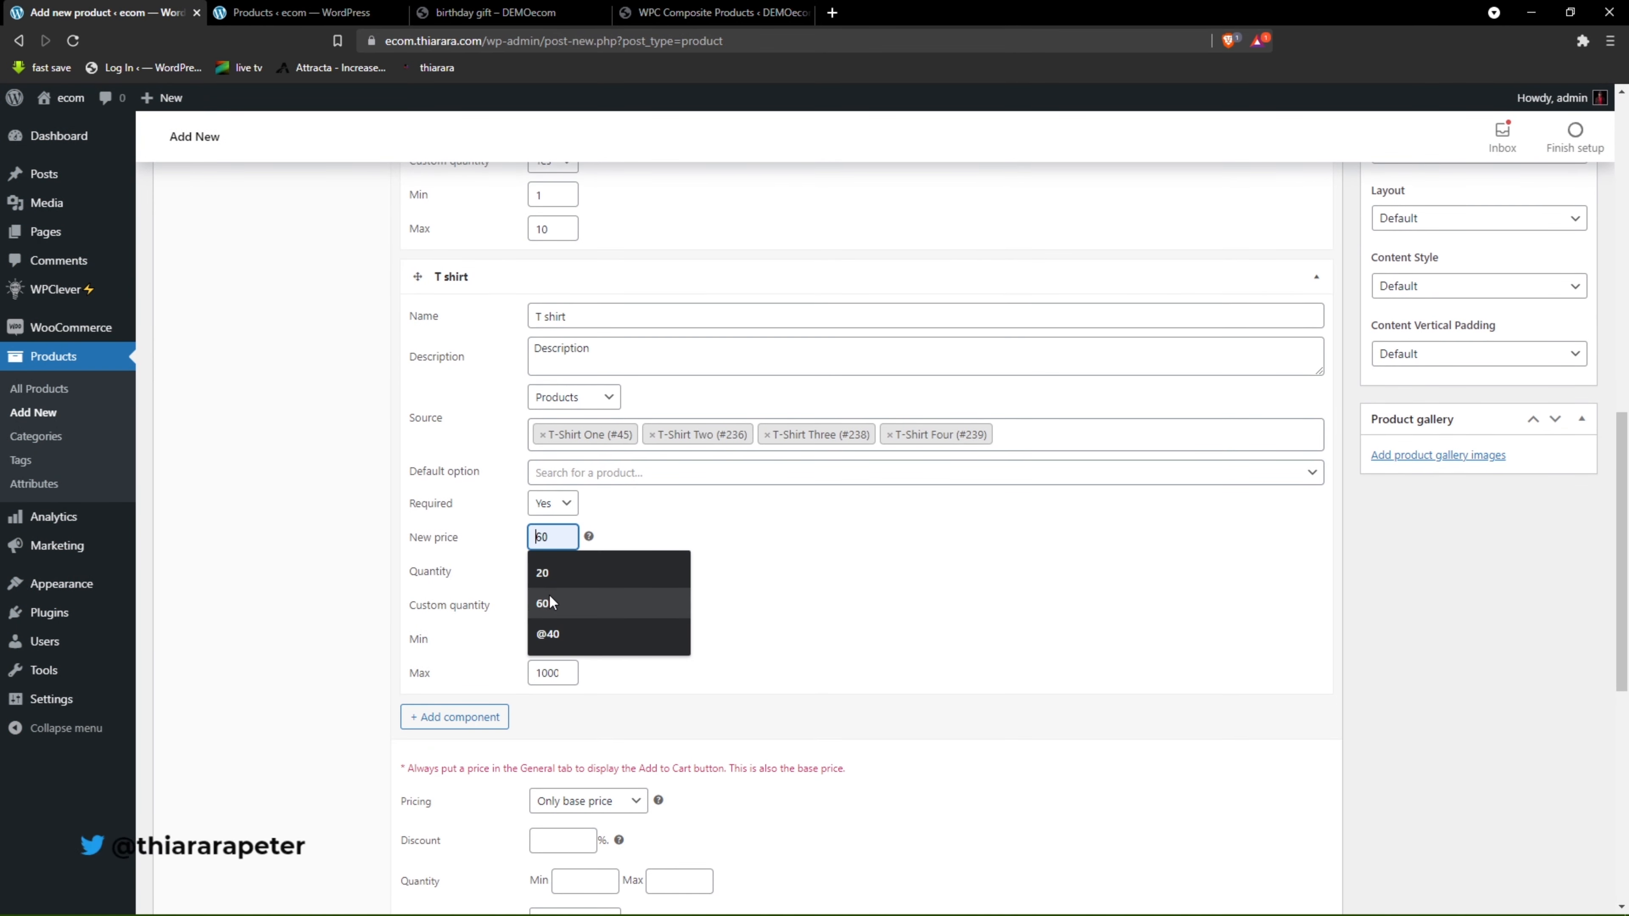
left_click(544, 572)
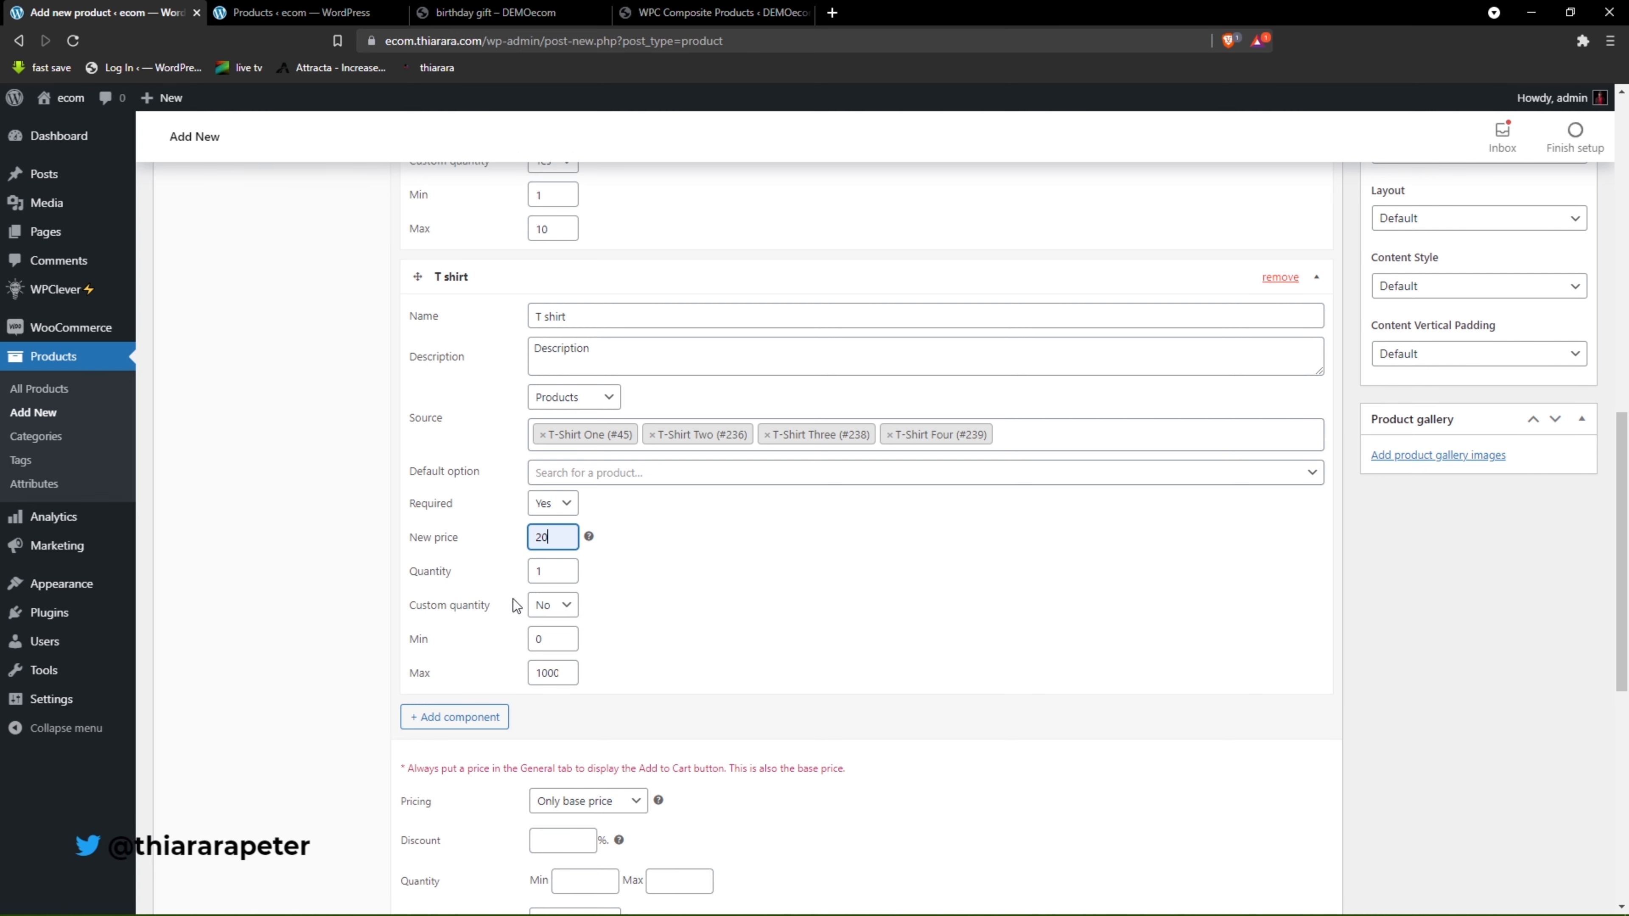
left_click(565, 619)
left_click(551, 646)
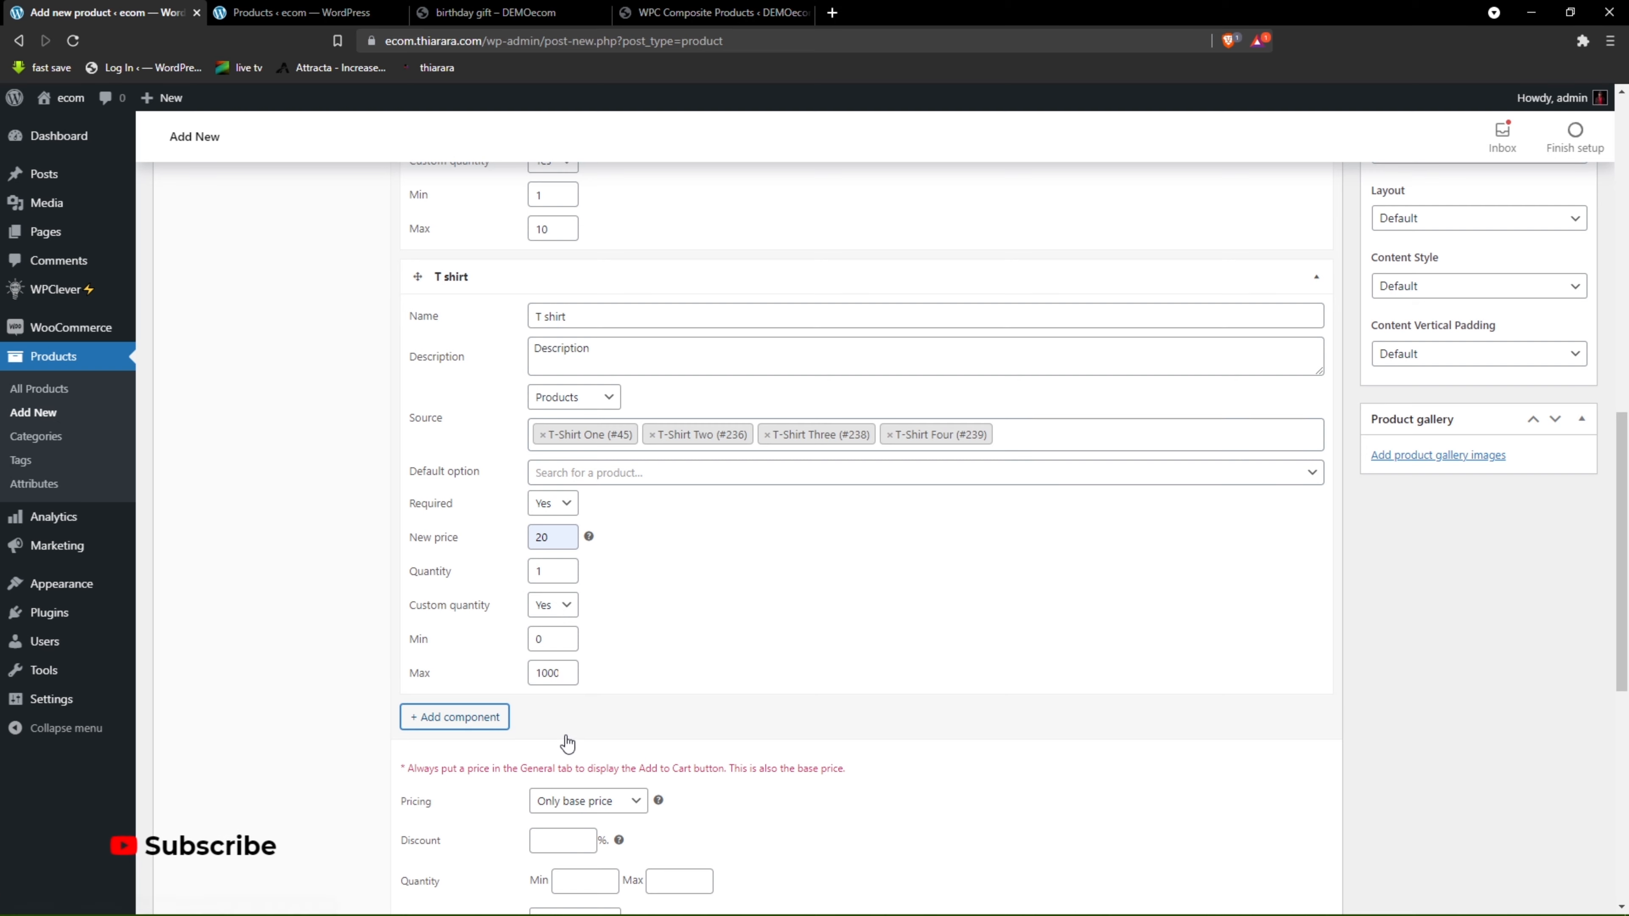
Add a third component to the composite product and name it "woolala".
left_click(469, 720)
scroll(564, 739, "down", 3)
left_click(579, 598)
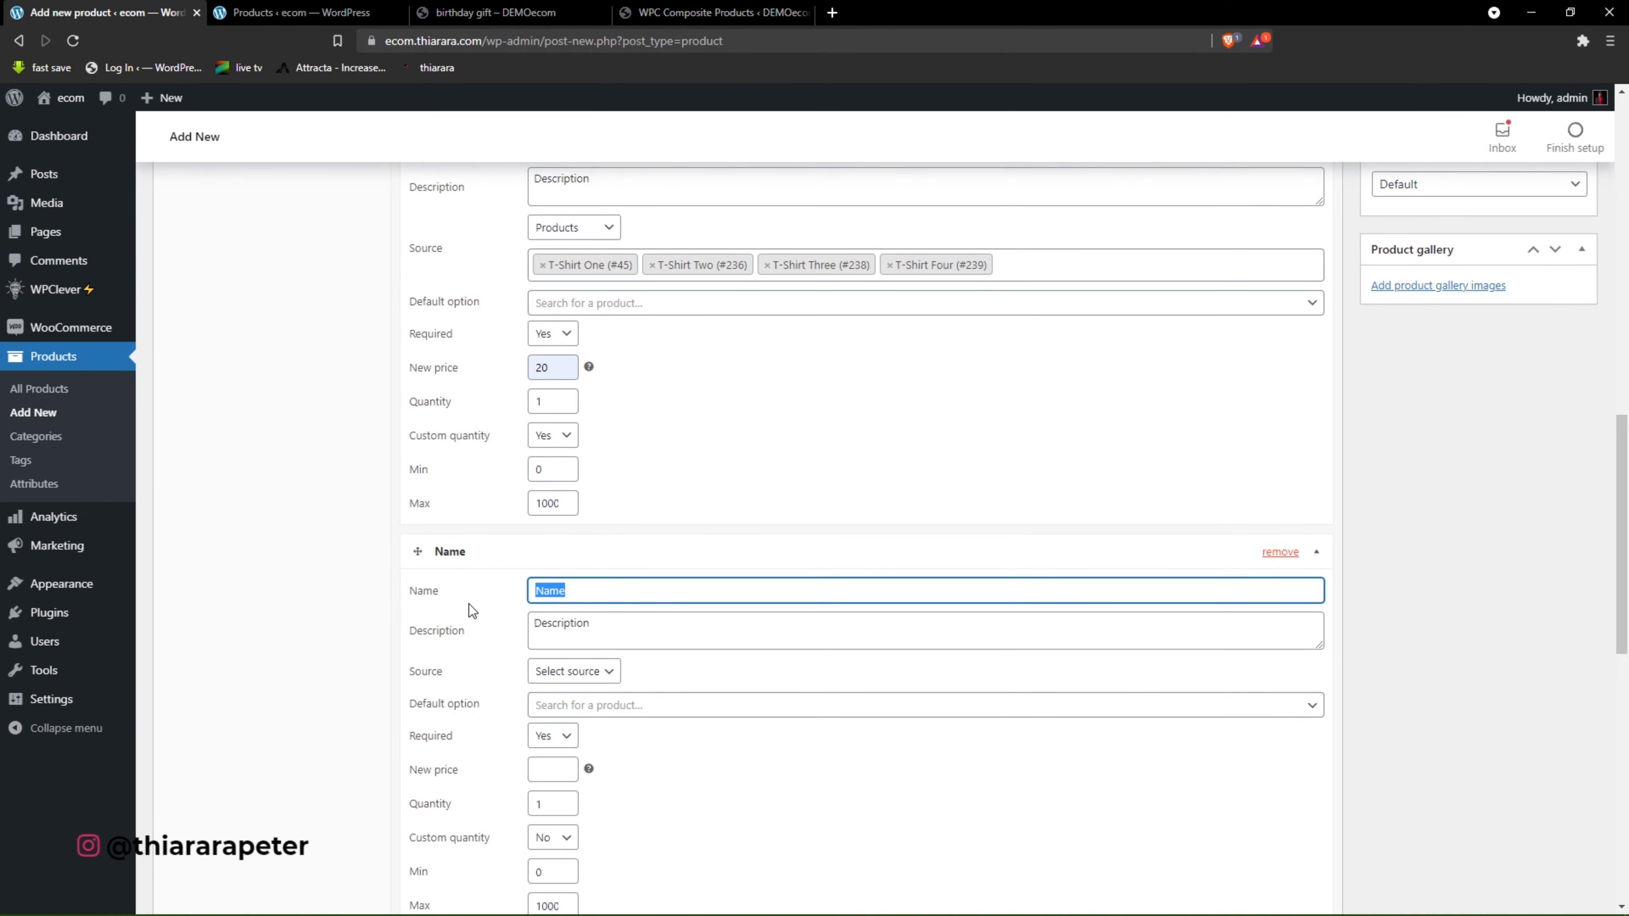
type("woolala")
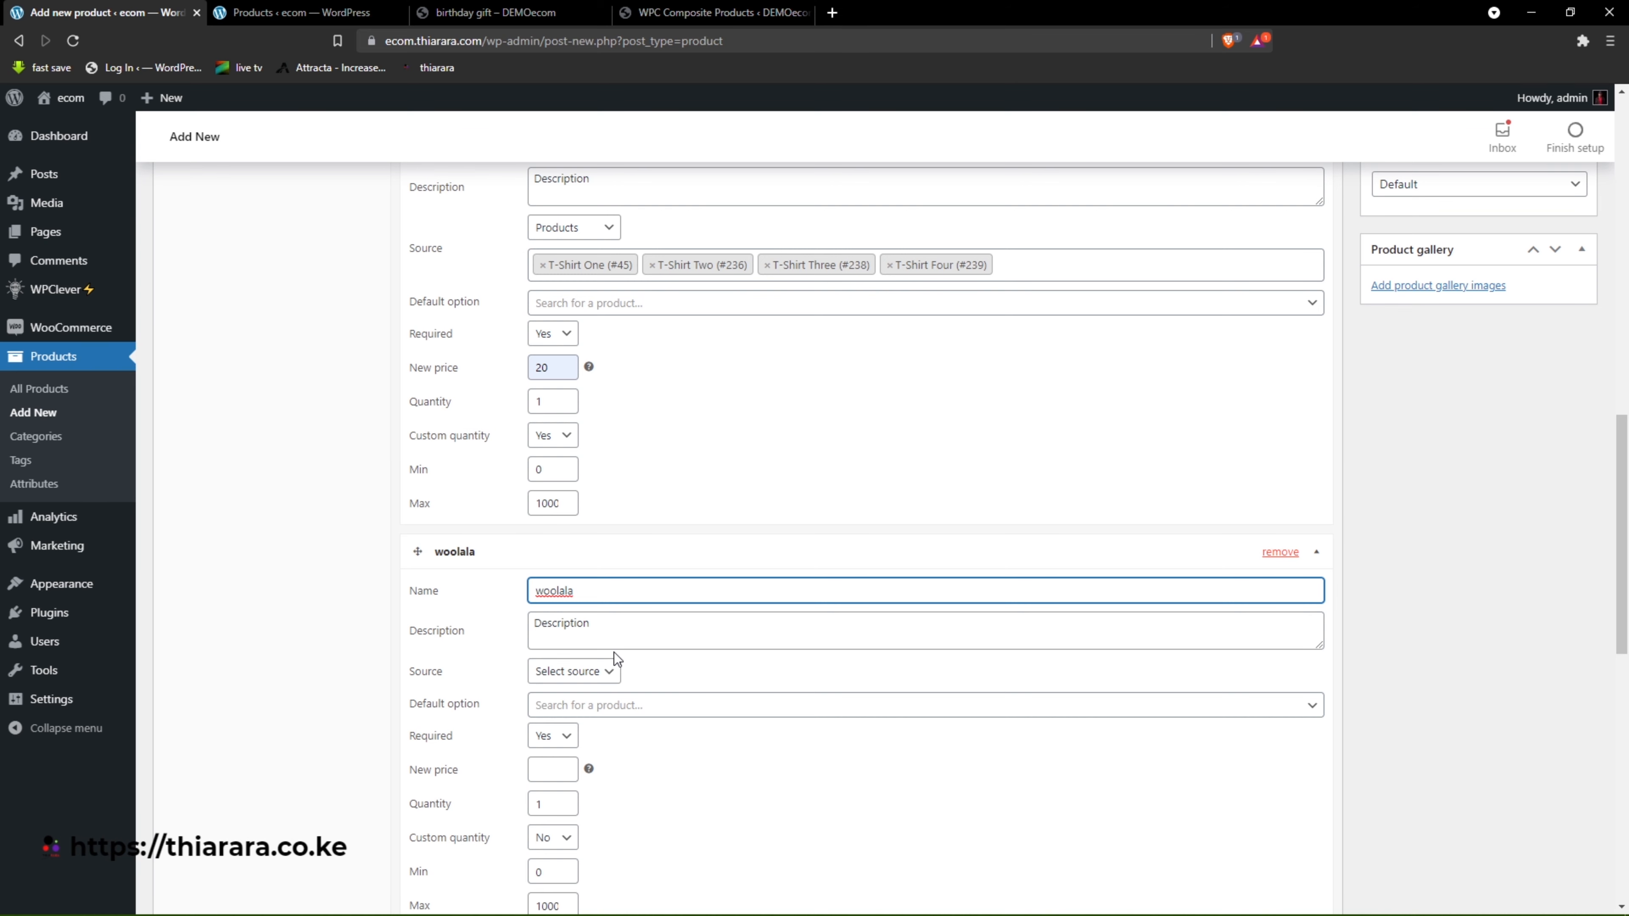
Set the woolala component's source to Products and add the woolala product.
scroll(608, 672, "down", 1)
left_click(597, 587)
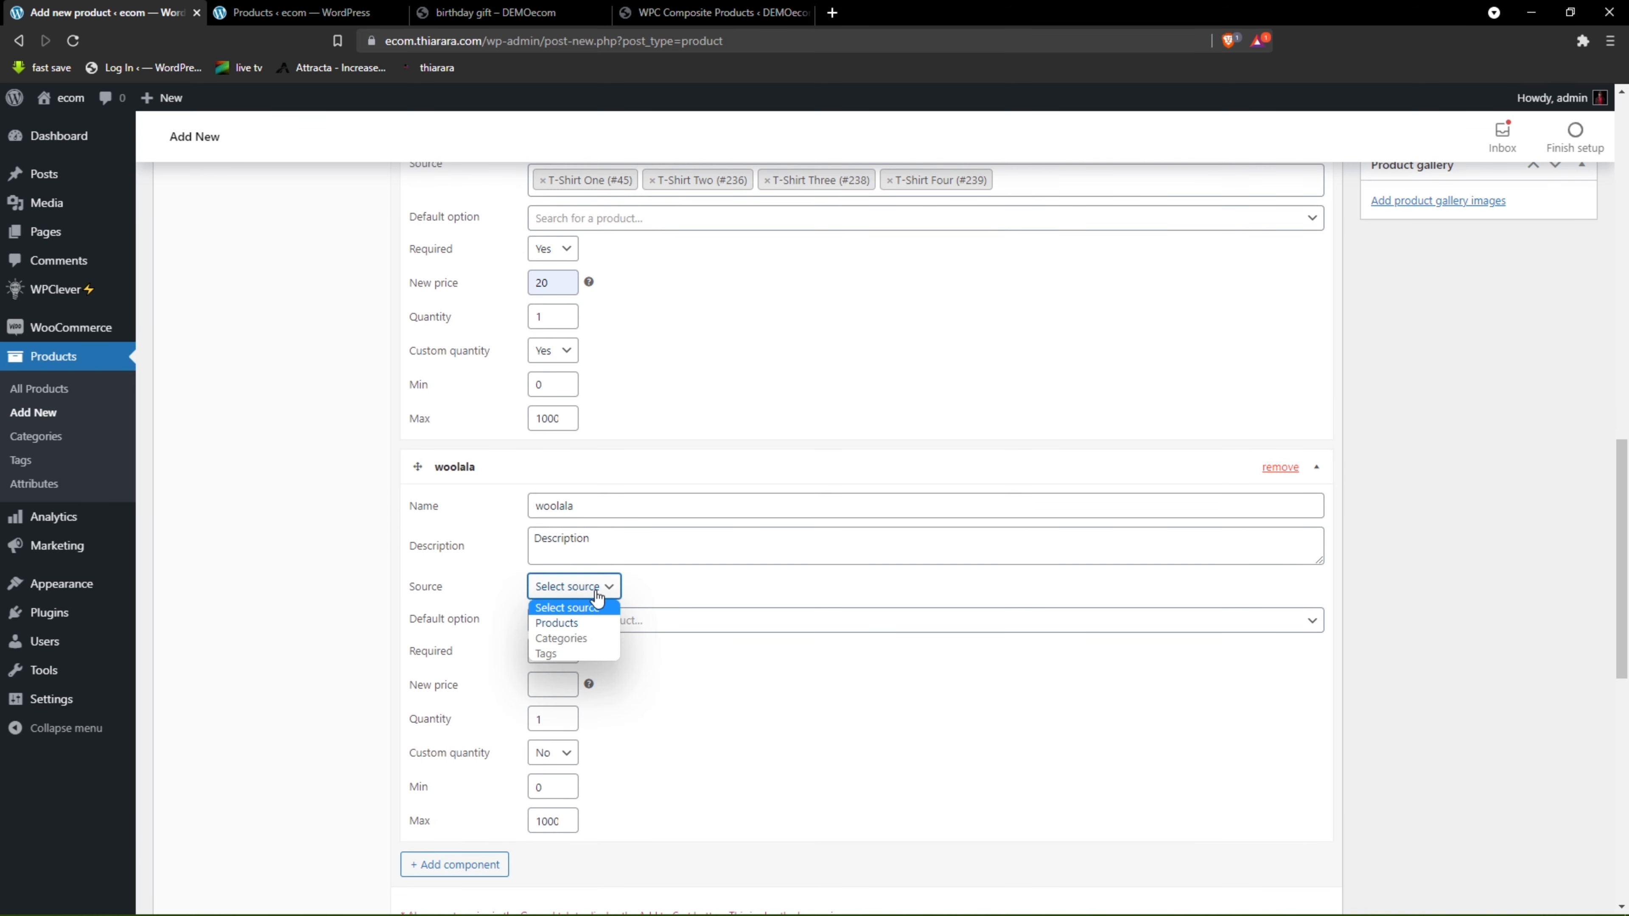
left_click(570, 623)
left_click(590, 624)
type("w")
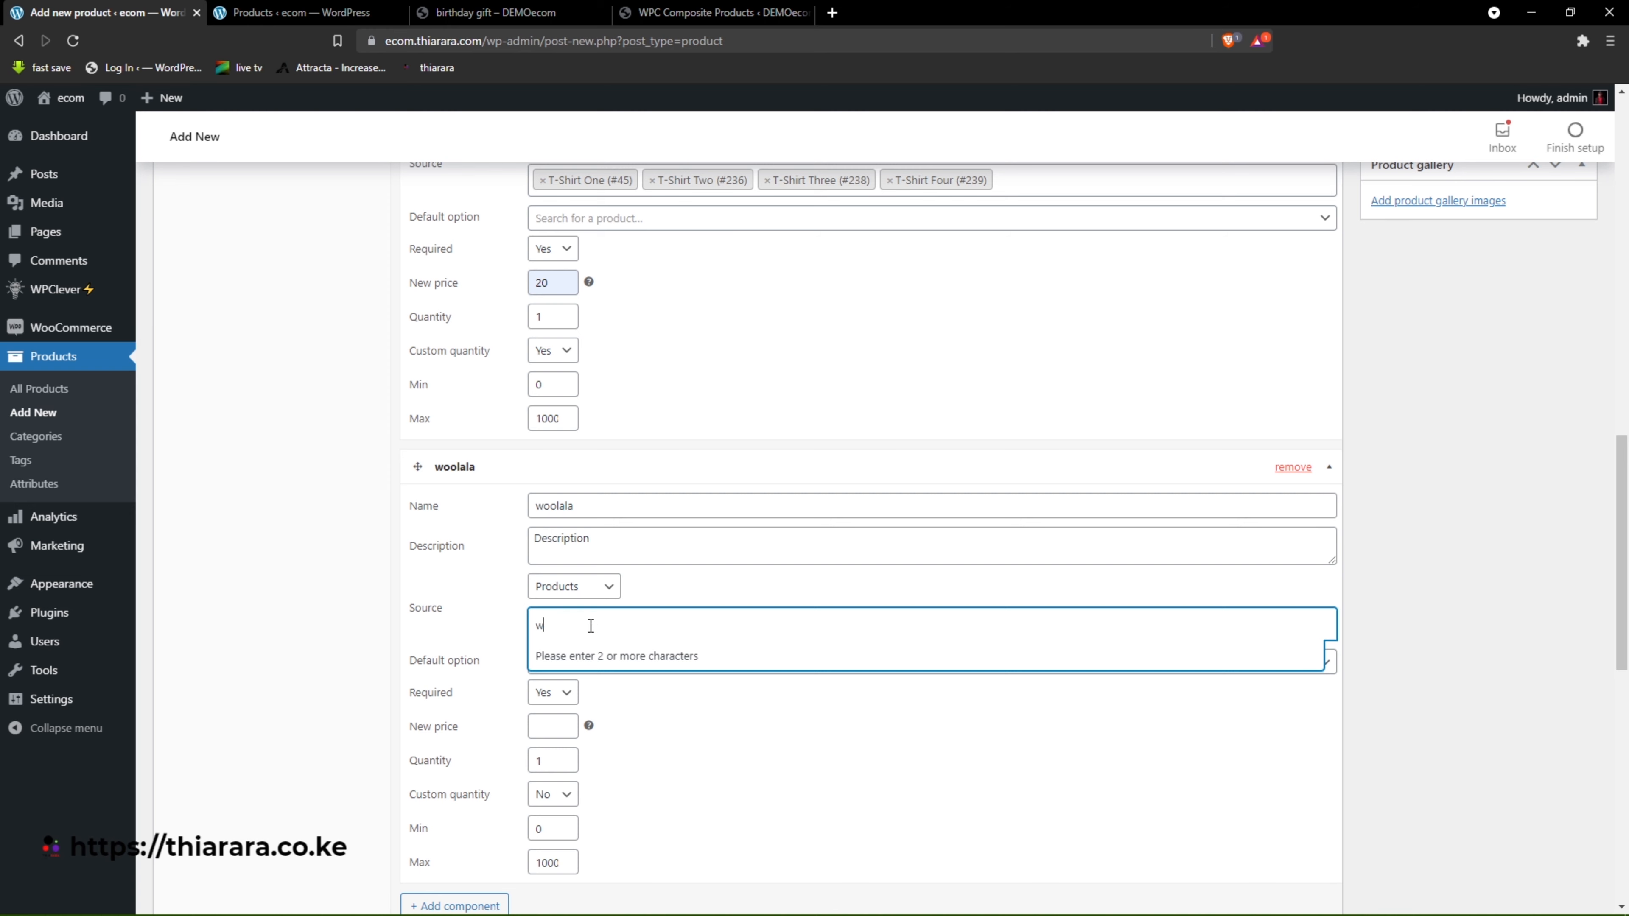
type("oo")
left_click(592, 658)
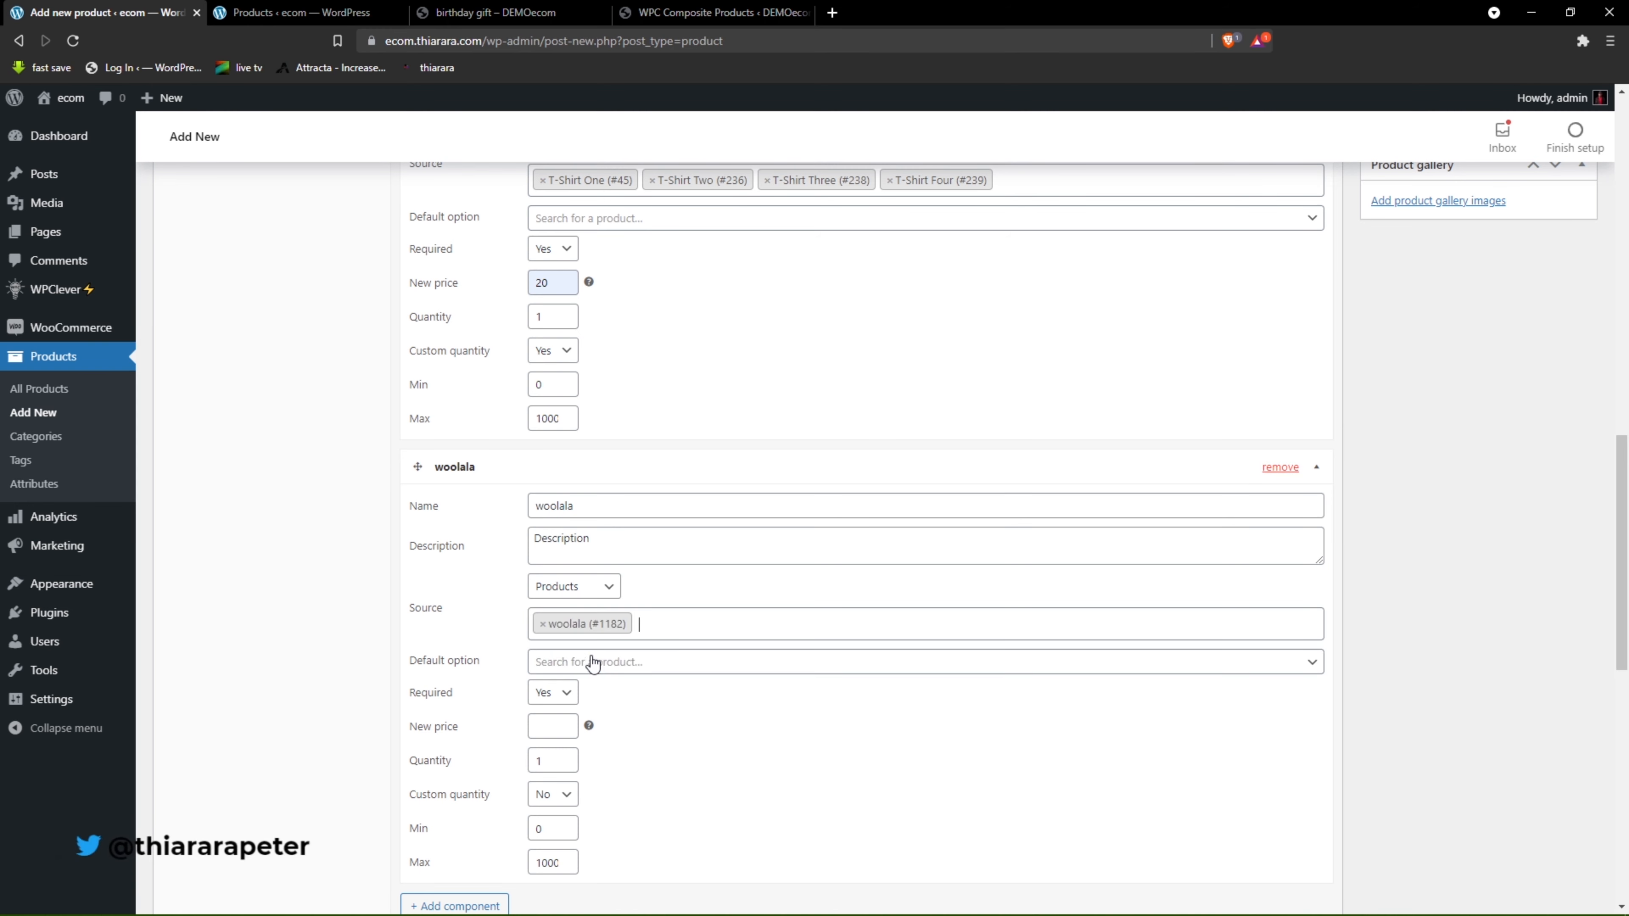
Make the woolala component not required and set its new price to 40.
left_click(561, 694)
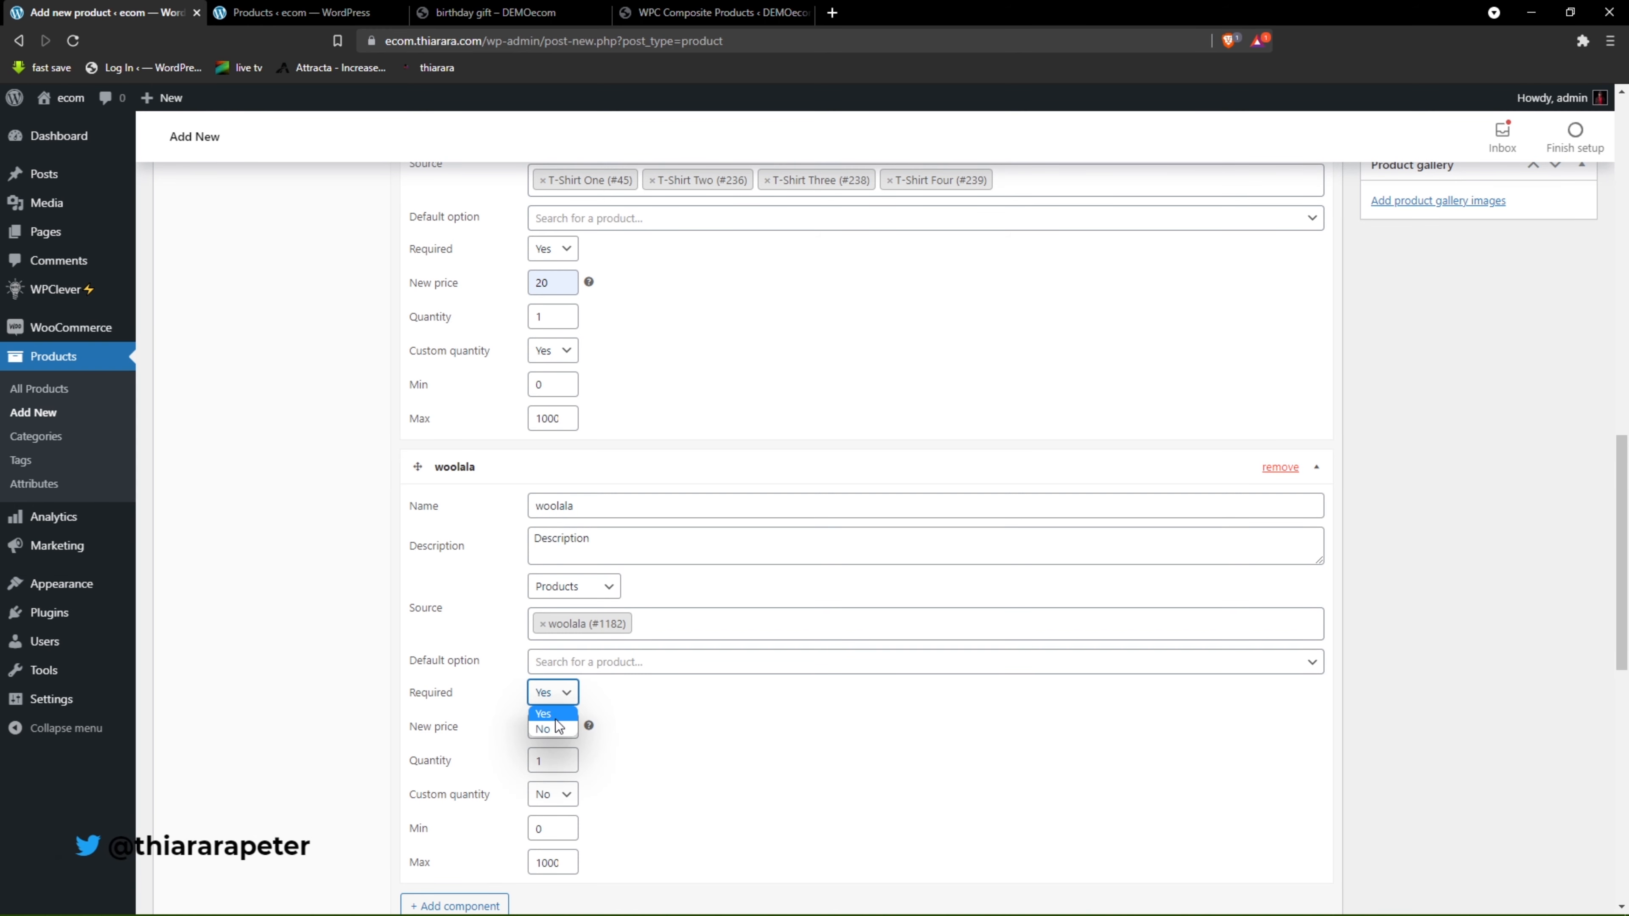
scroll(552, 728, "down", 2)
left_click(552, 642)
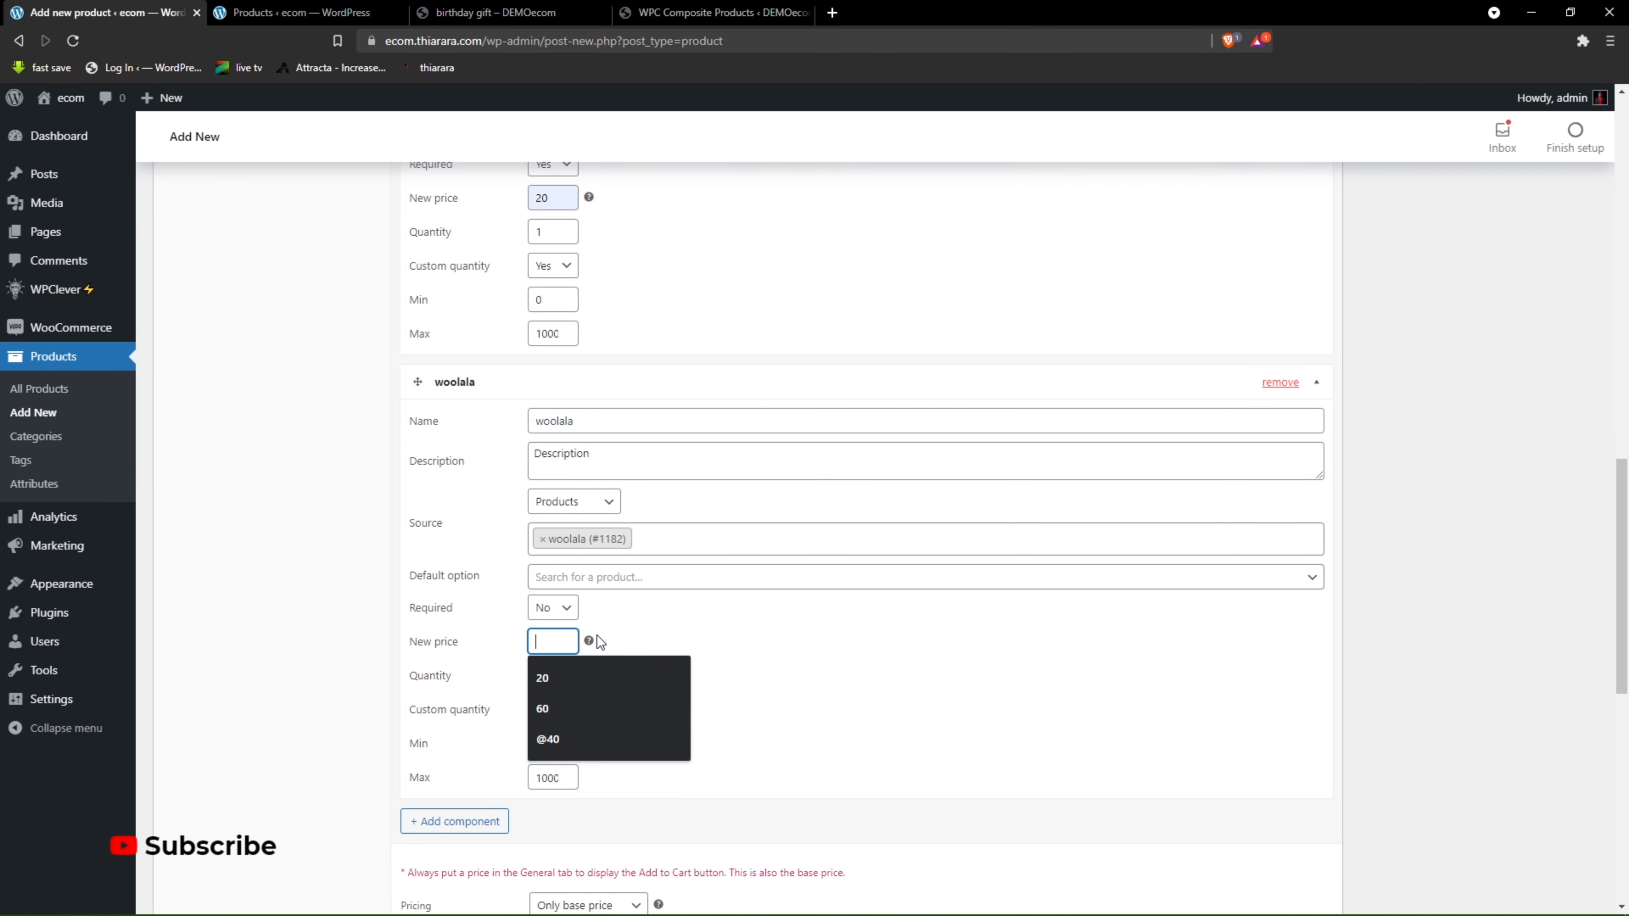
type("40")
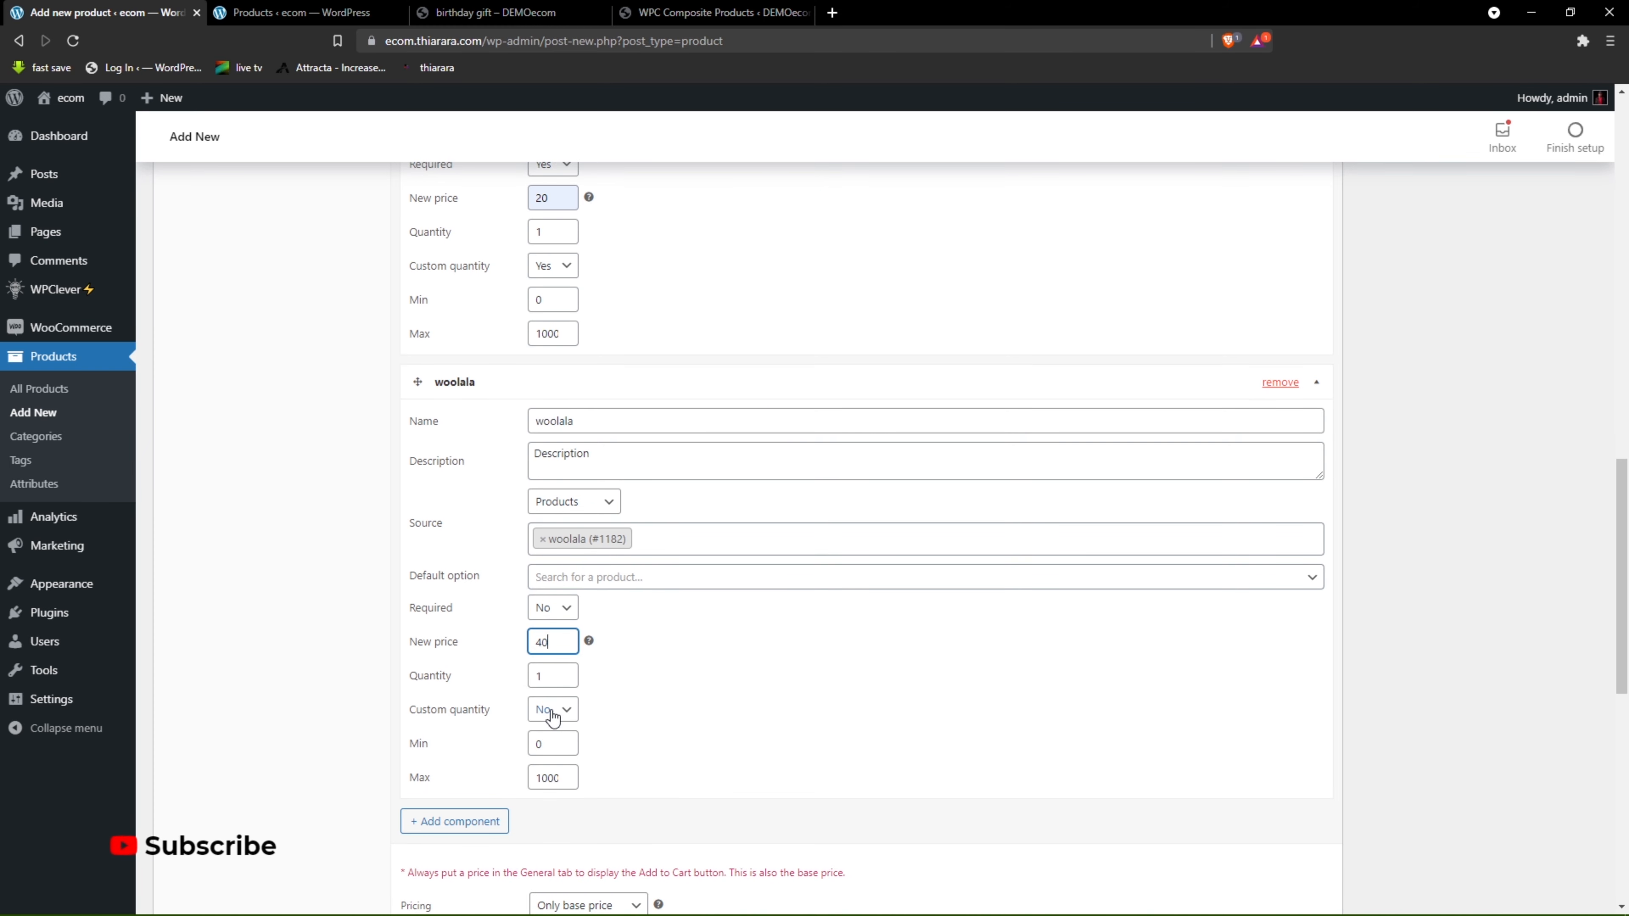
Fill the product short description with the placeholder paragraph beginning "Donec sollicitudin molestie malesuada".
scroll(471, 827, "down", 10)
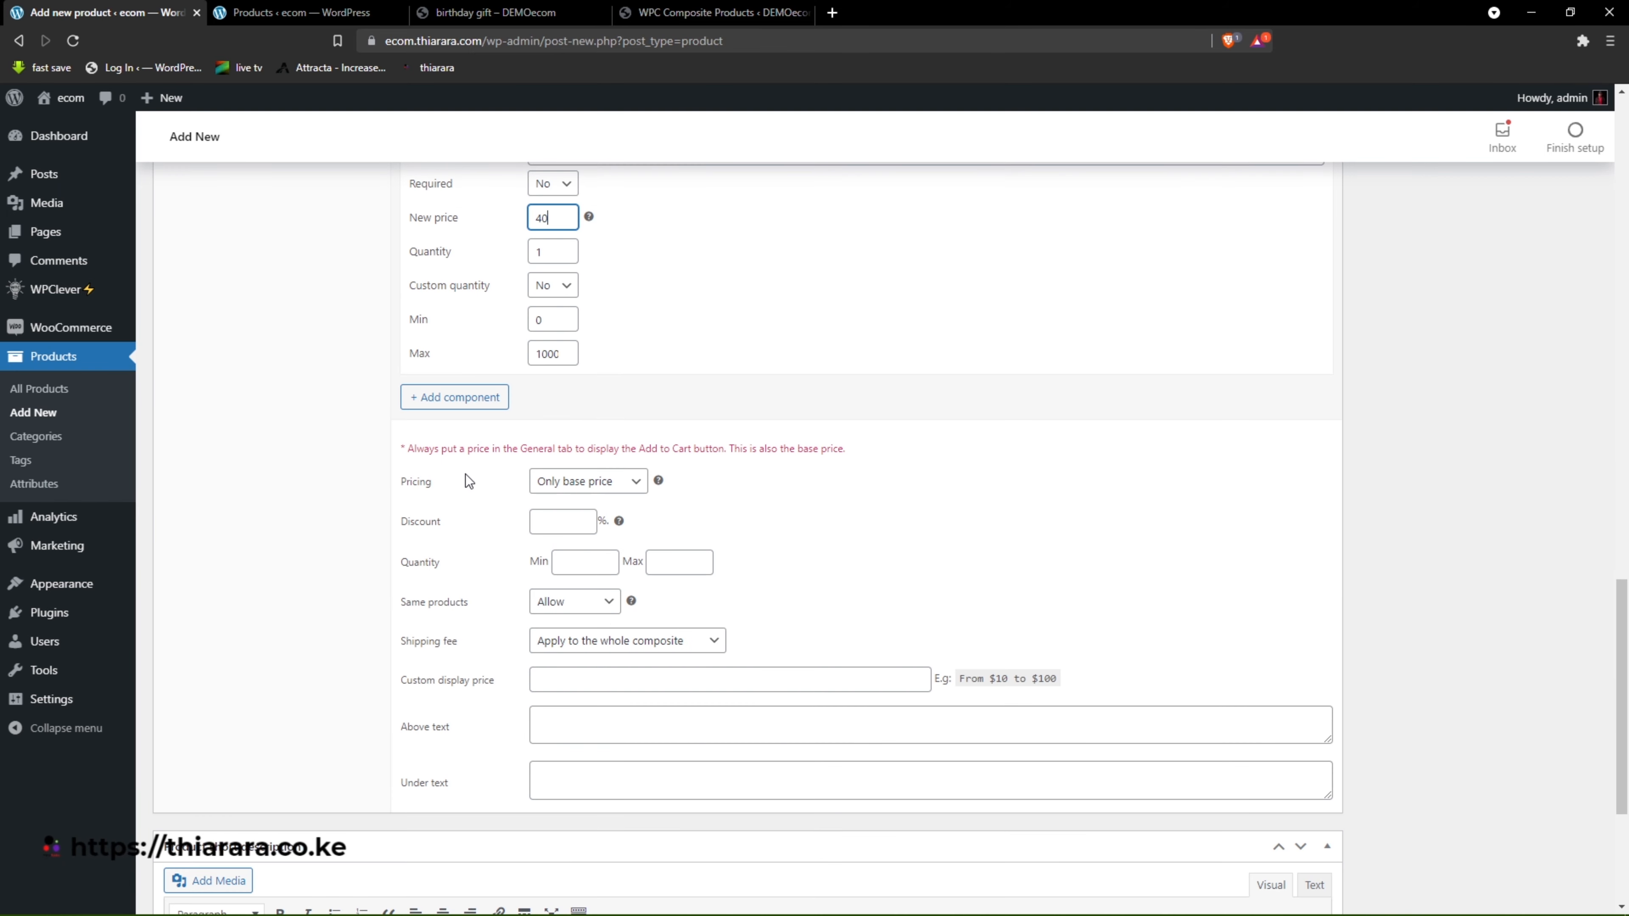
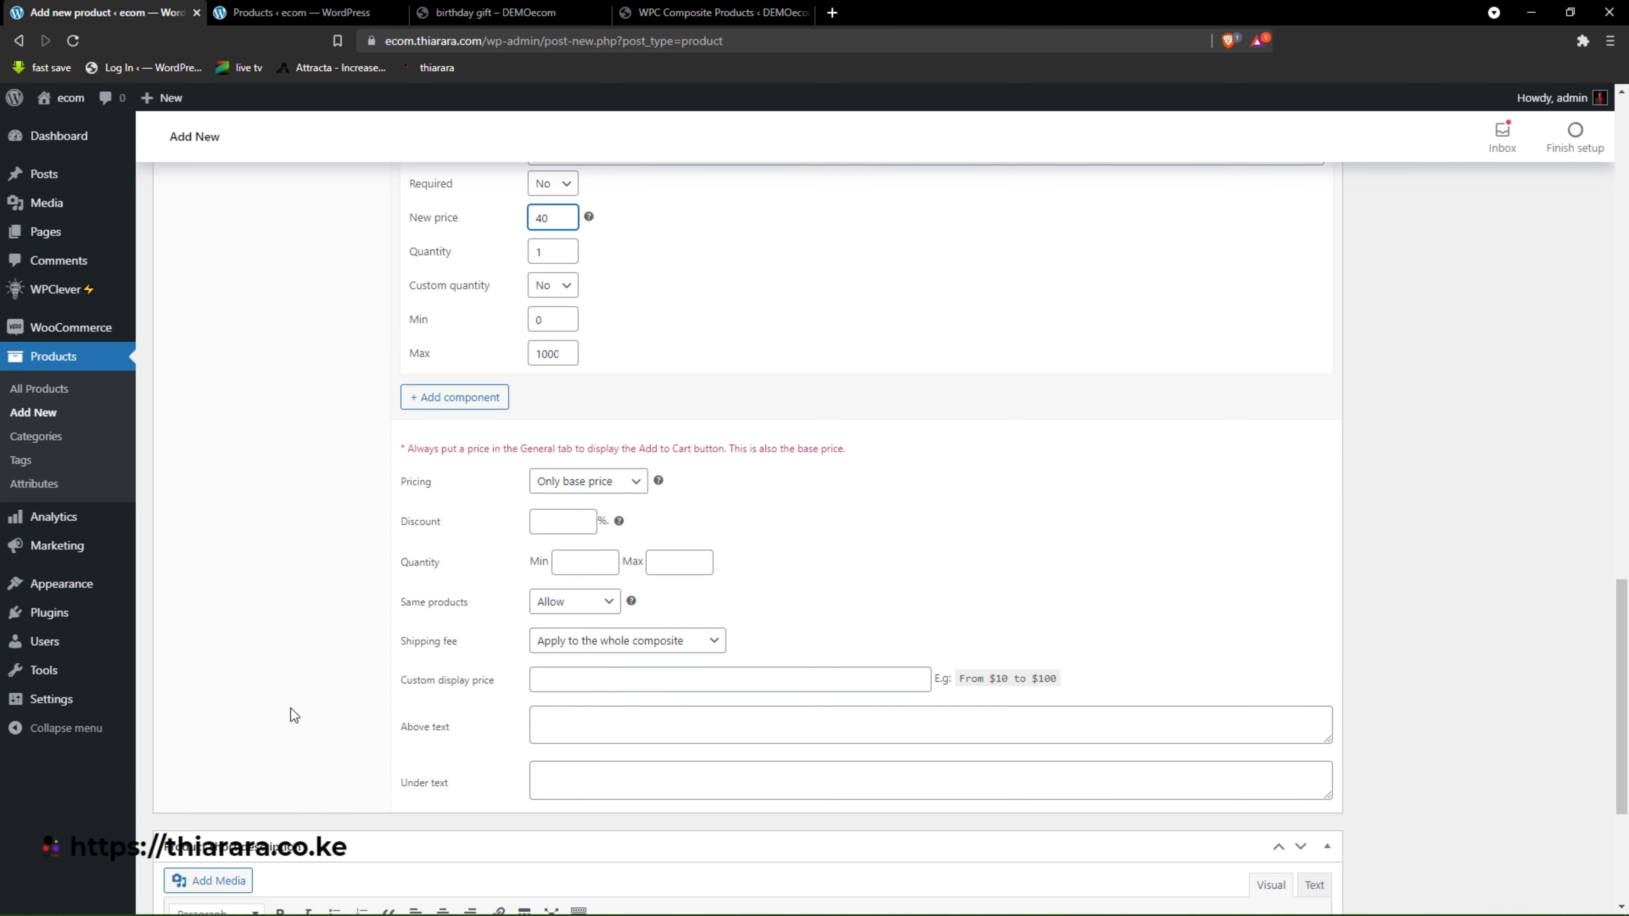
scroll(392, 590, "down", 4)
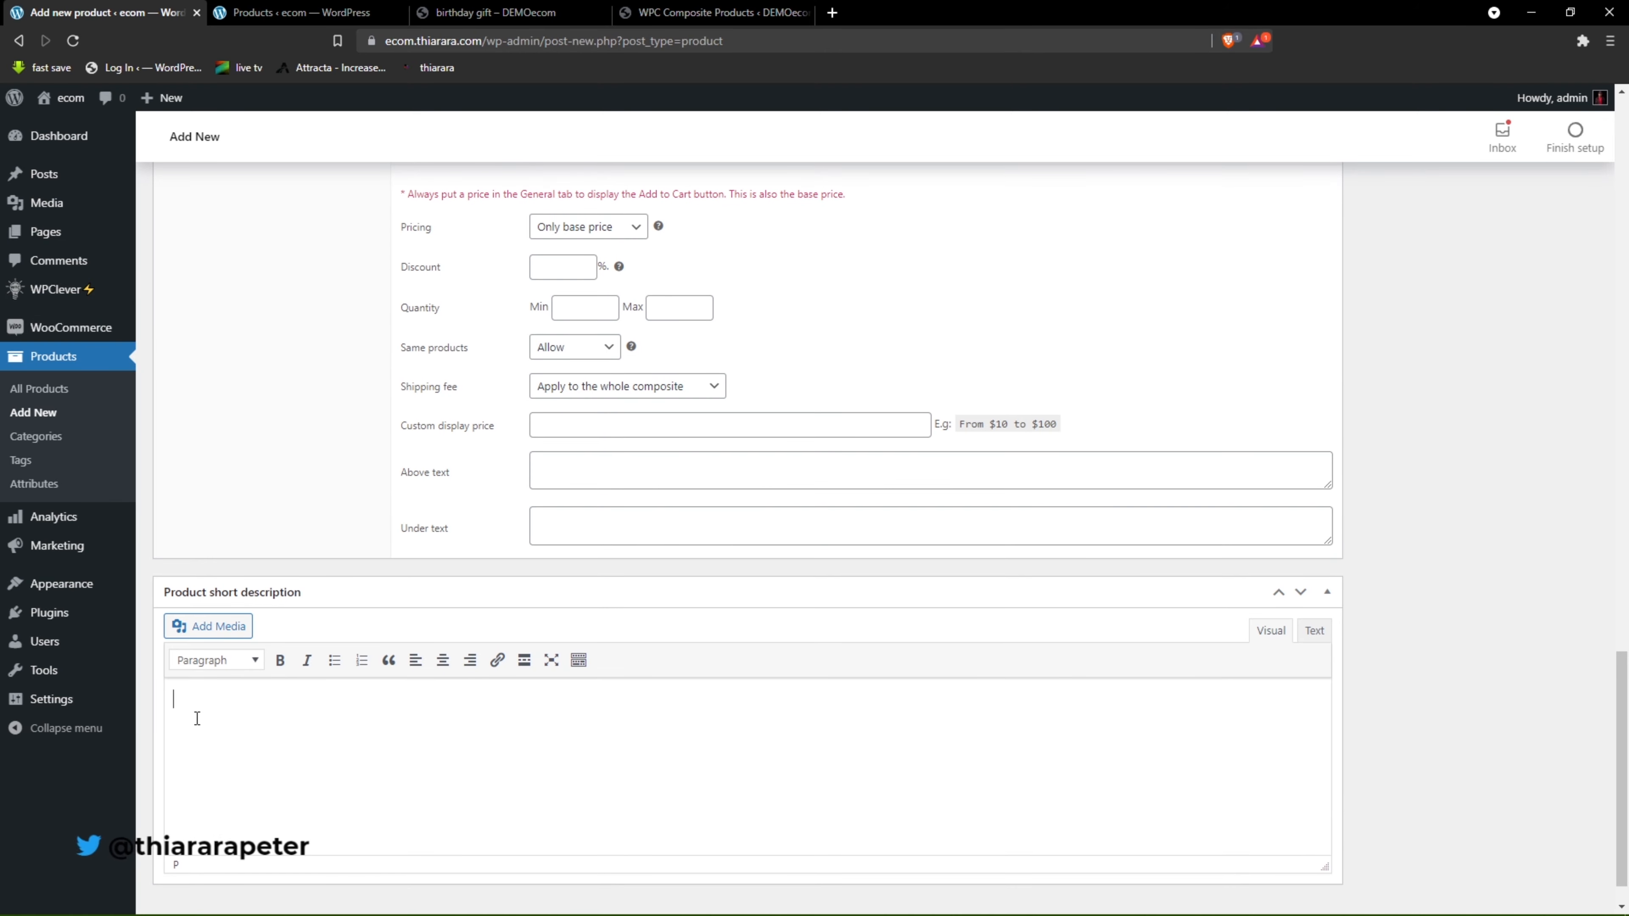
left_click(193, 713)
type("Donec sollicitudin molestie malesuada. Vestibulum ante ipsum primis in faucibus orci luctus et ultrices posuere cubilia Curae; Donec velit neque, auctor sit amet aliquam vel, ullamcorper sit amet ligula.")
Assign the composite product to the Hoodies category.
scroll(1418, 581, "up", 4)
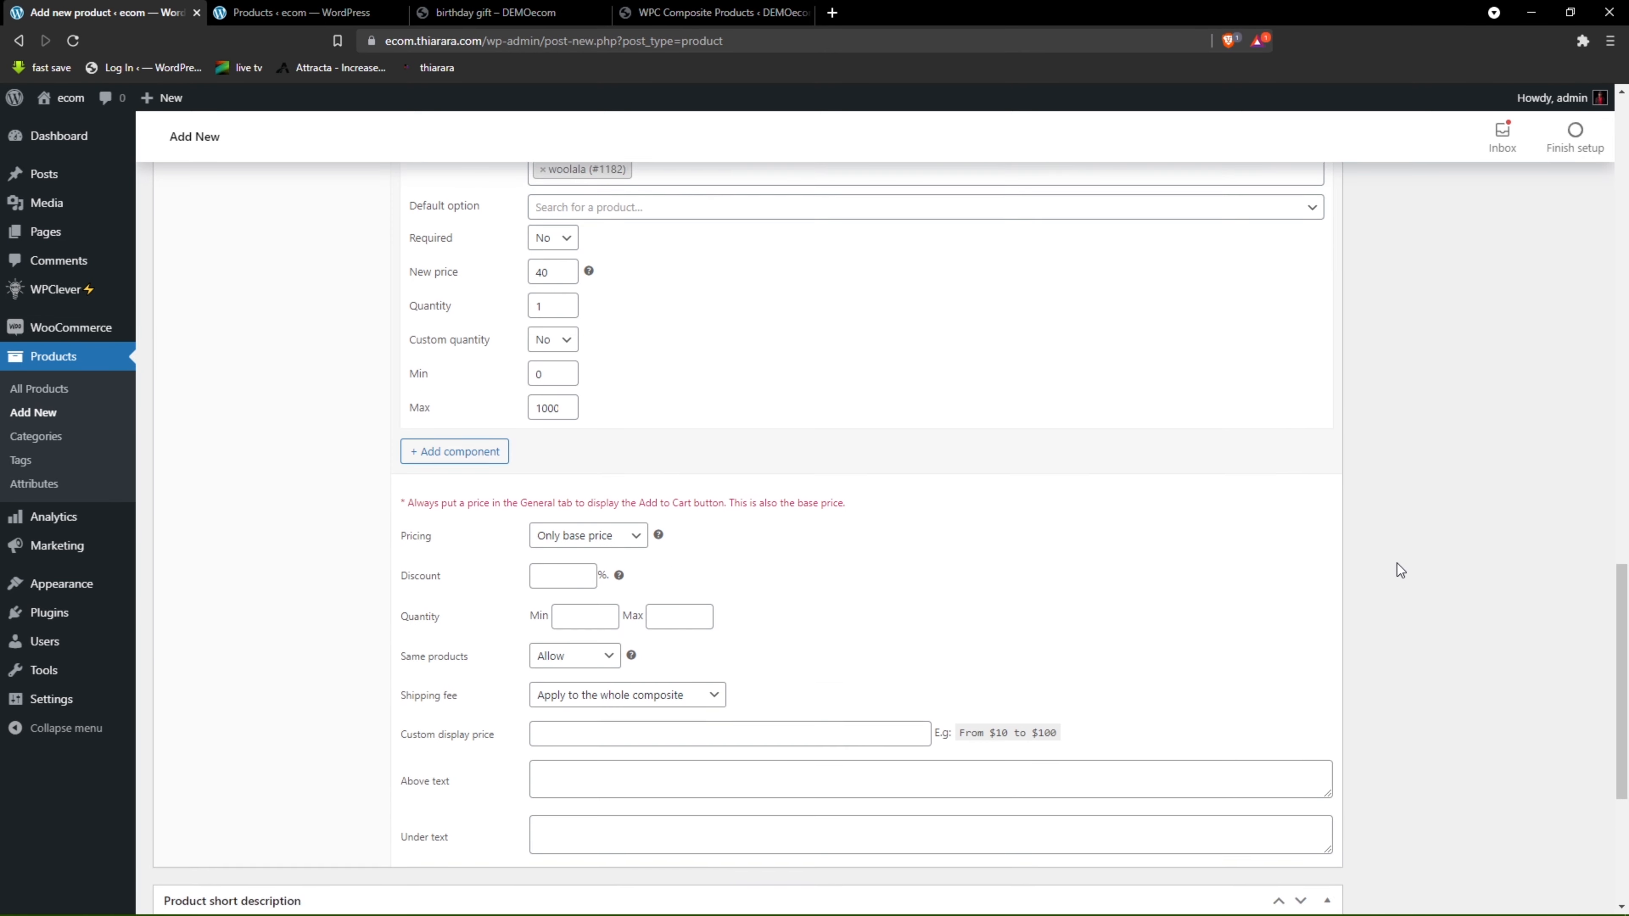
scroll(1412, 531, "up", 15)
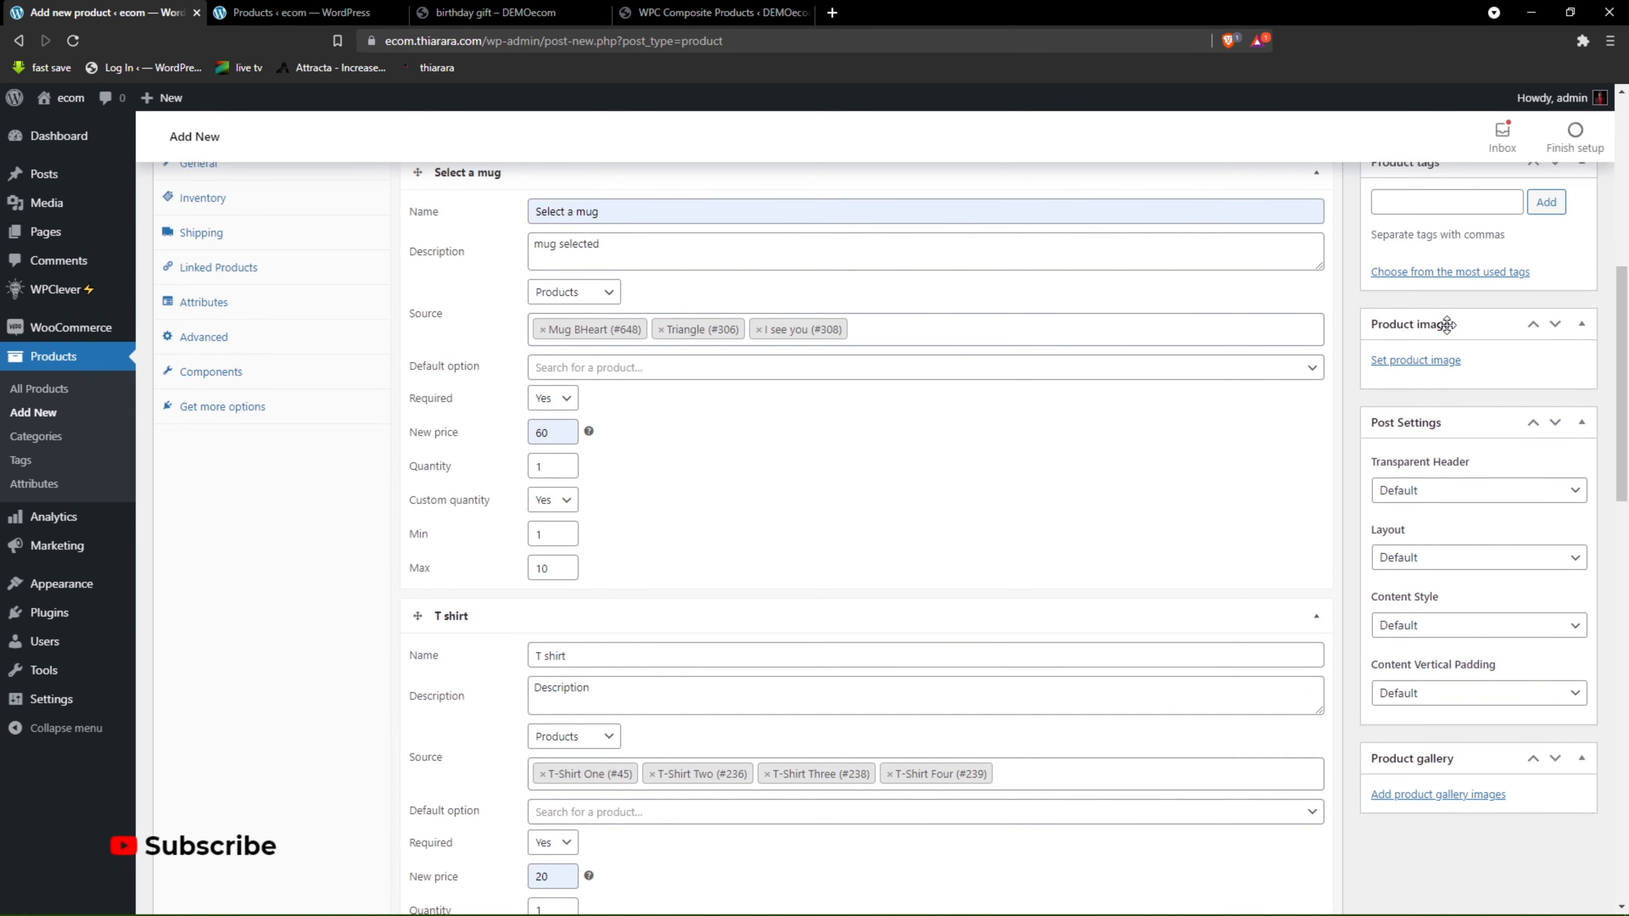
scroll(1447, 333, "up", 4)
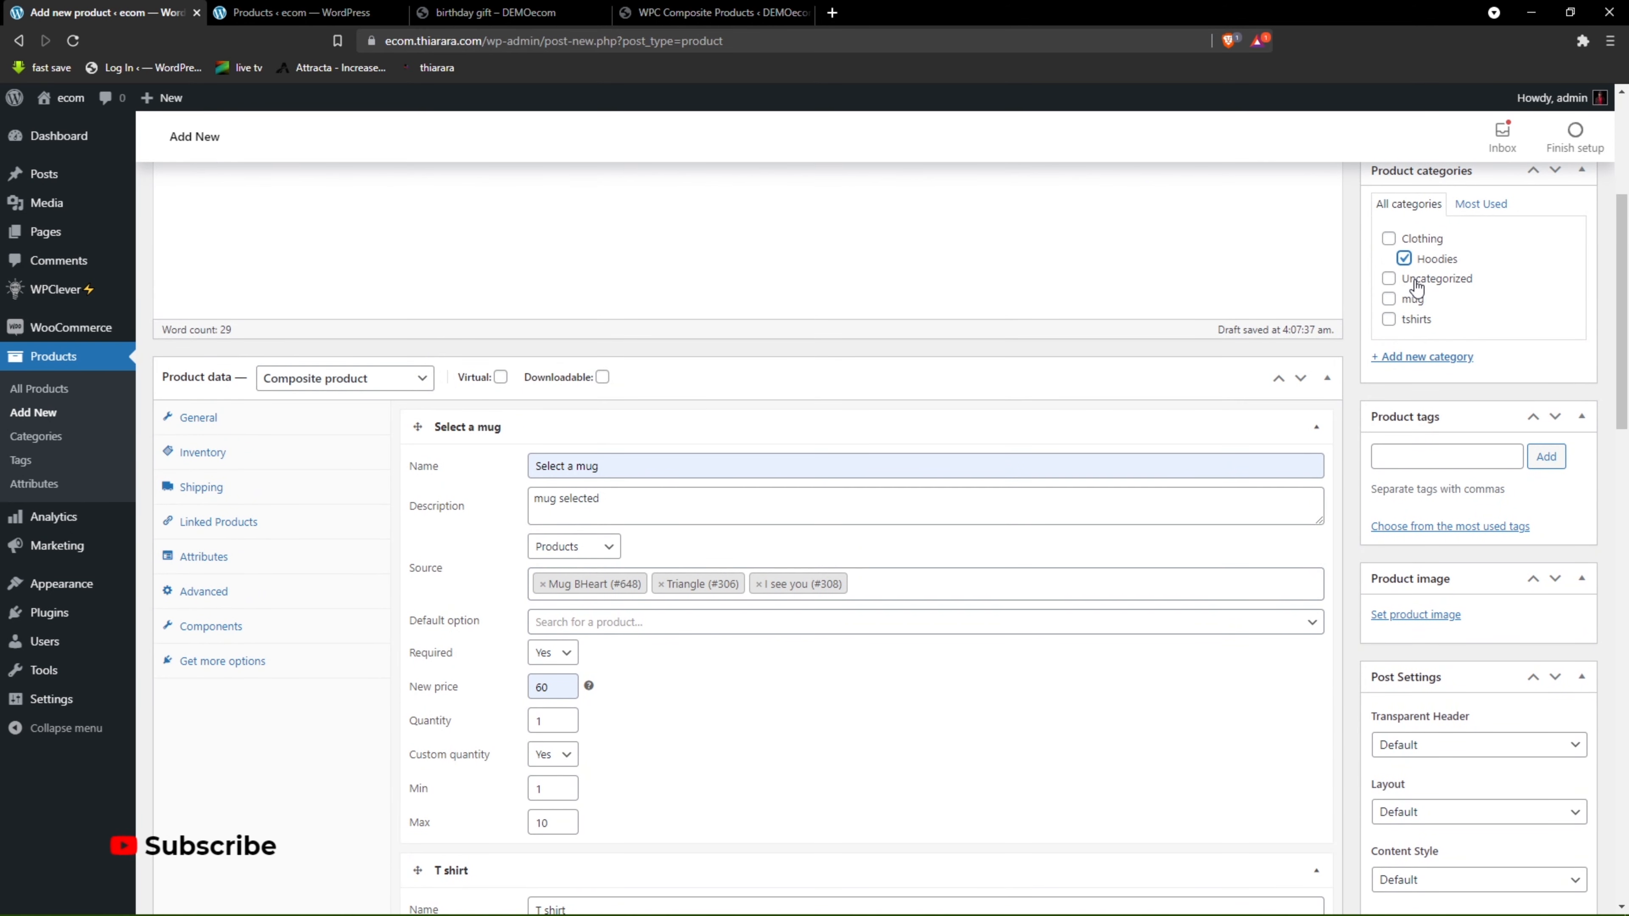
Upload the file pexels-karolina-grabowska-4397882.jpg and set it as the product image.
scroll(1424, 308, "down", 4)
left_click(1408, 354)
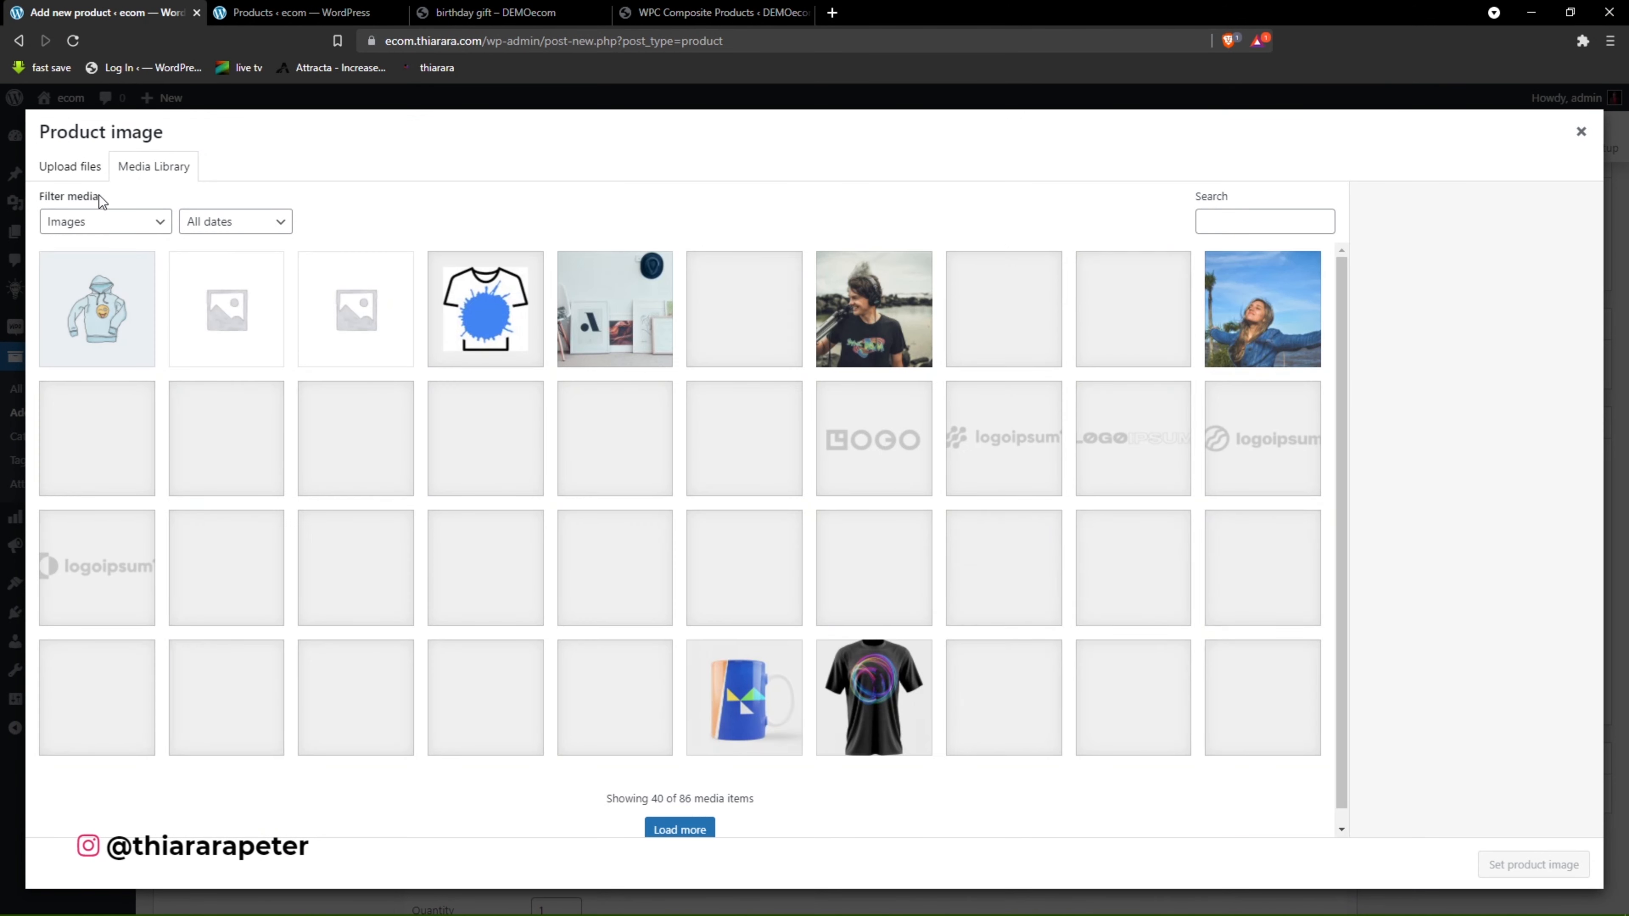
left_click(71, 180)
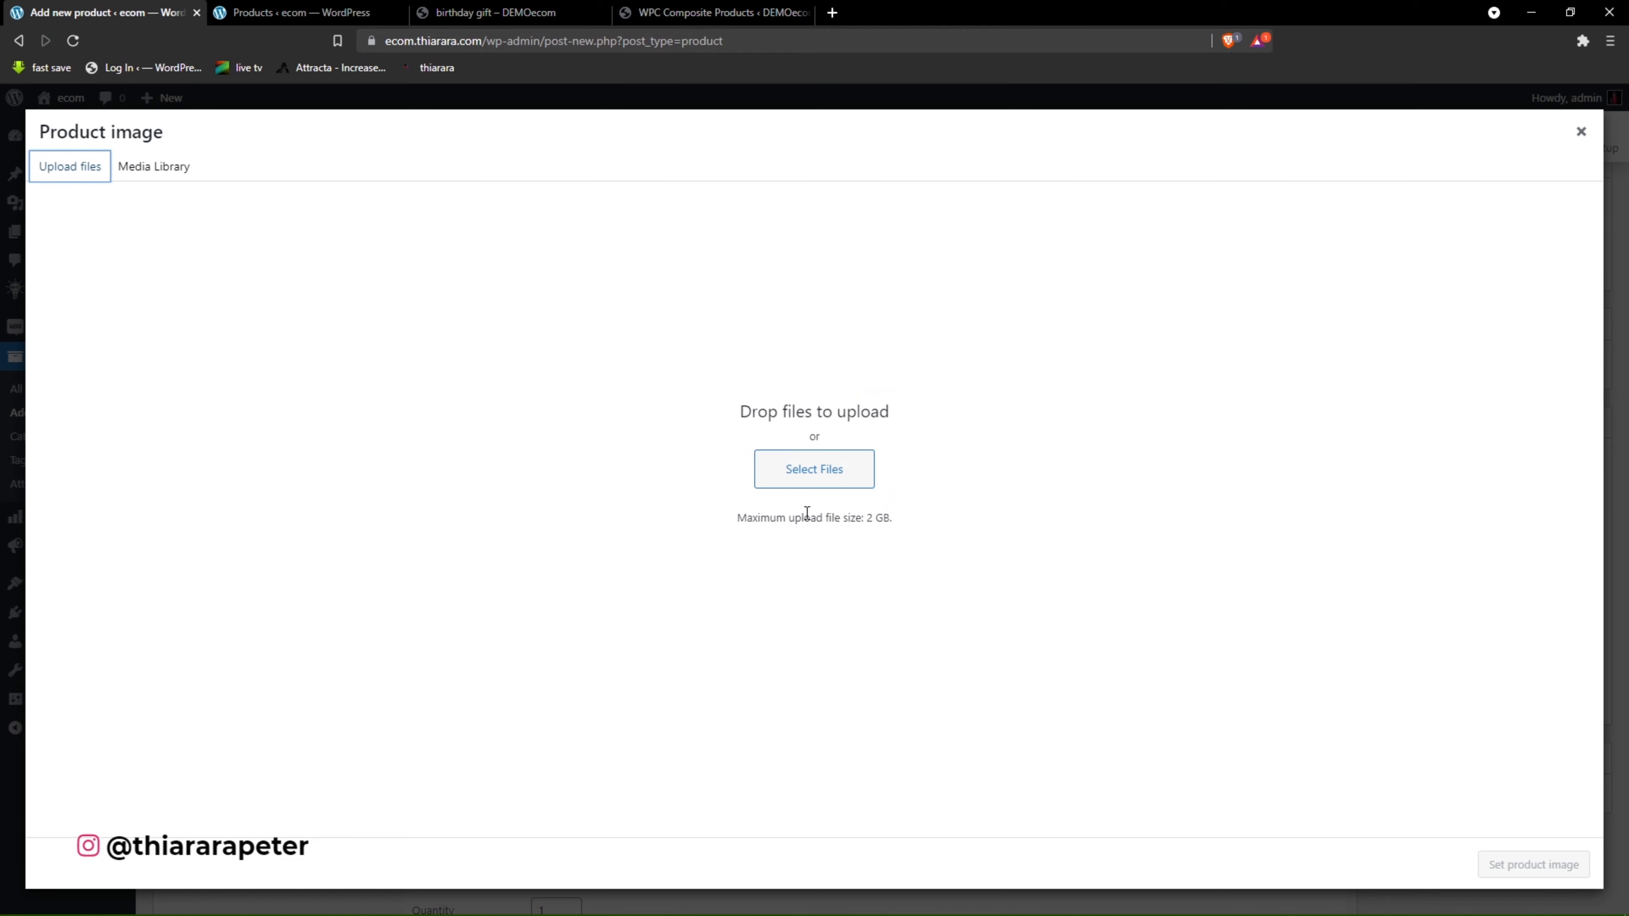
left_click(858, 469)
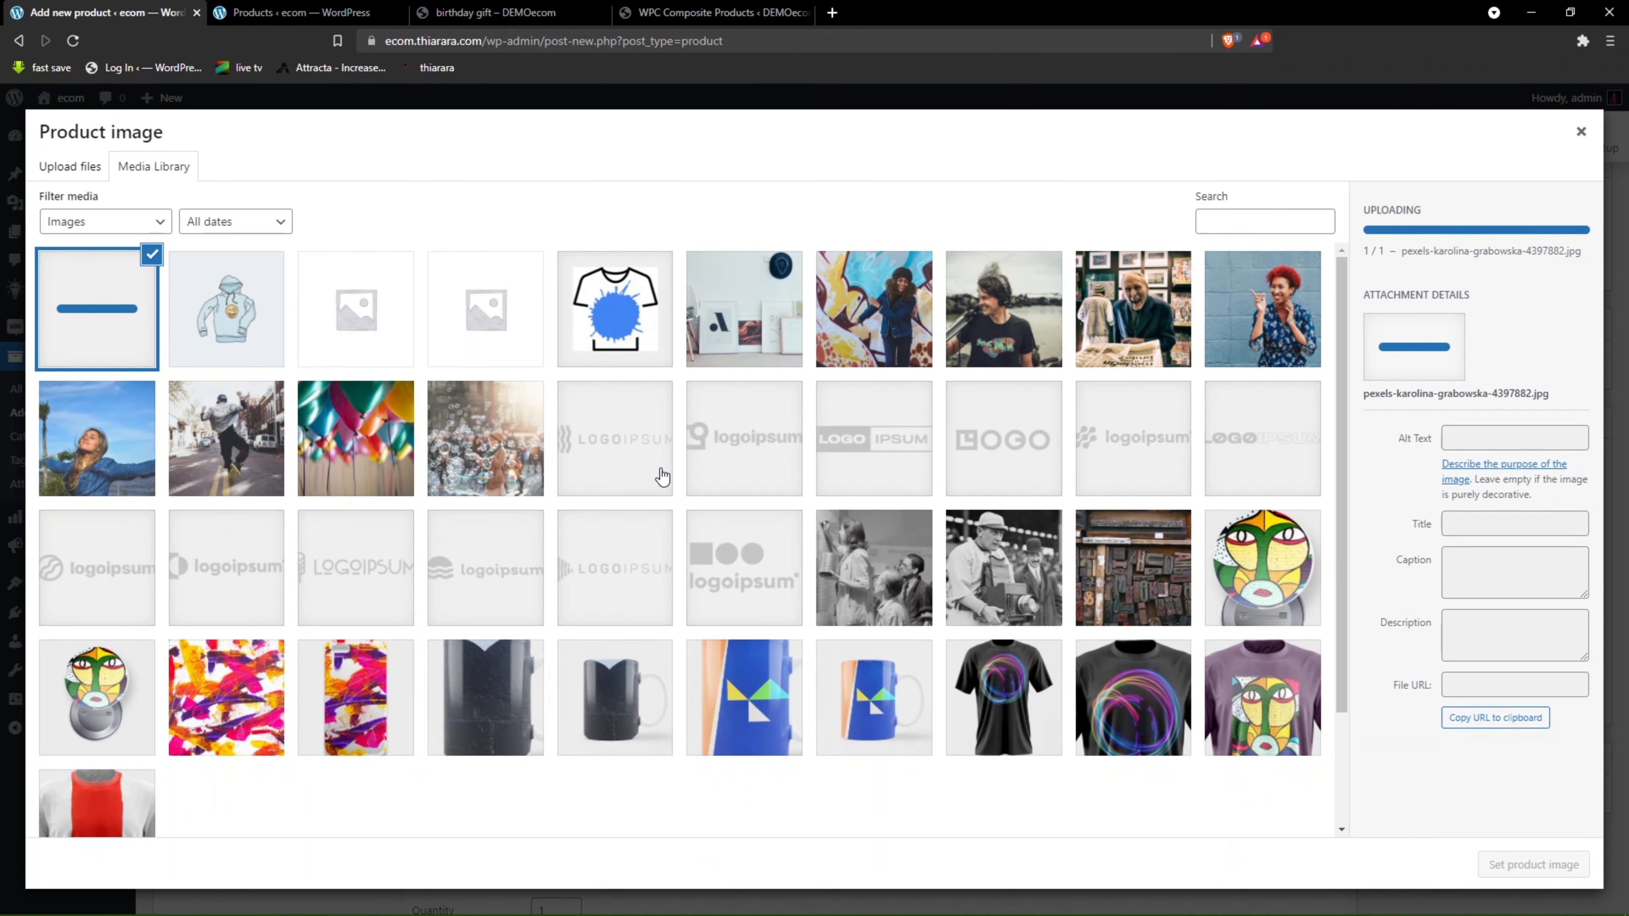
left_click(1534, 865)
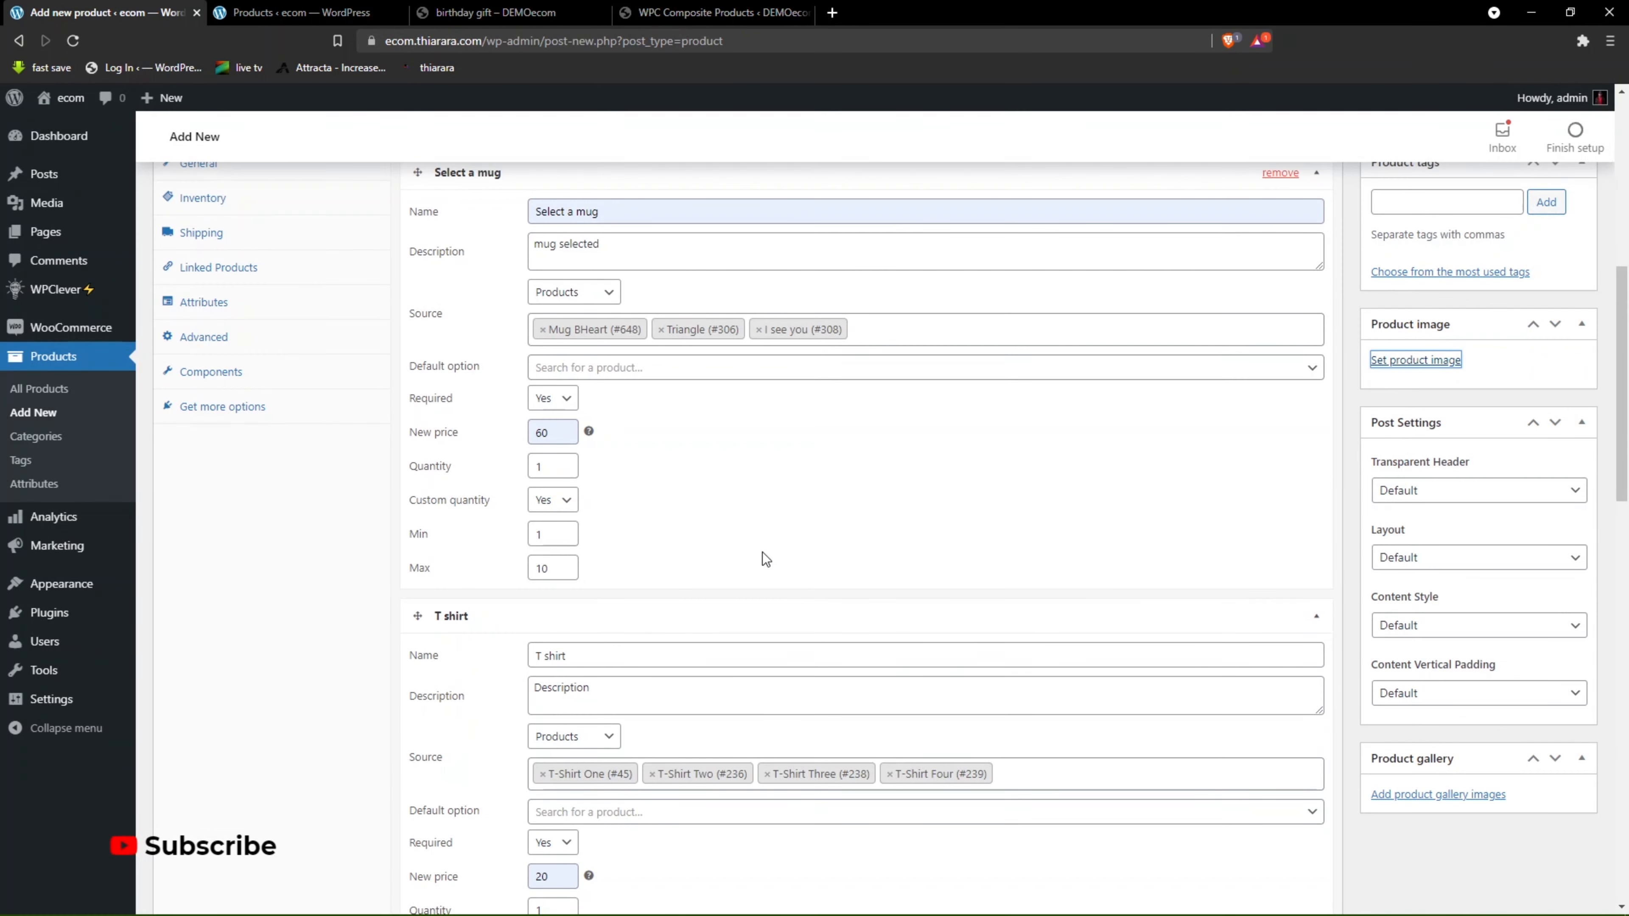
Publish the birthday gift product and open its storefront page in a new tab.
scroll(1452, 534, "up", 8)
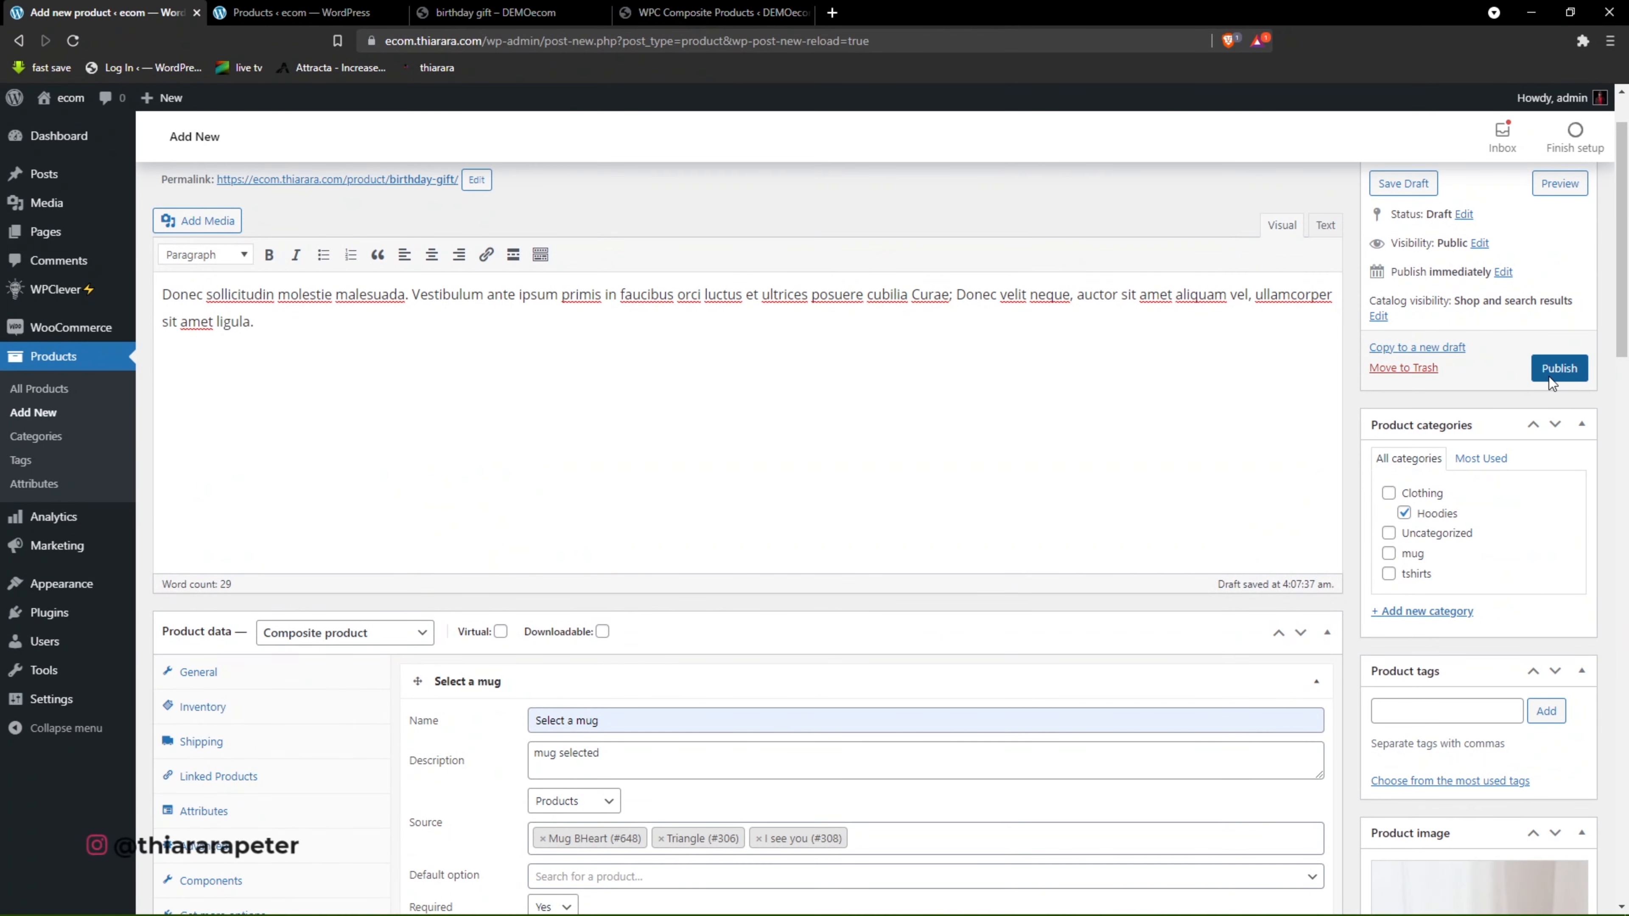
left_click(1549, 377)
right_click(295, 238)
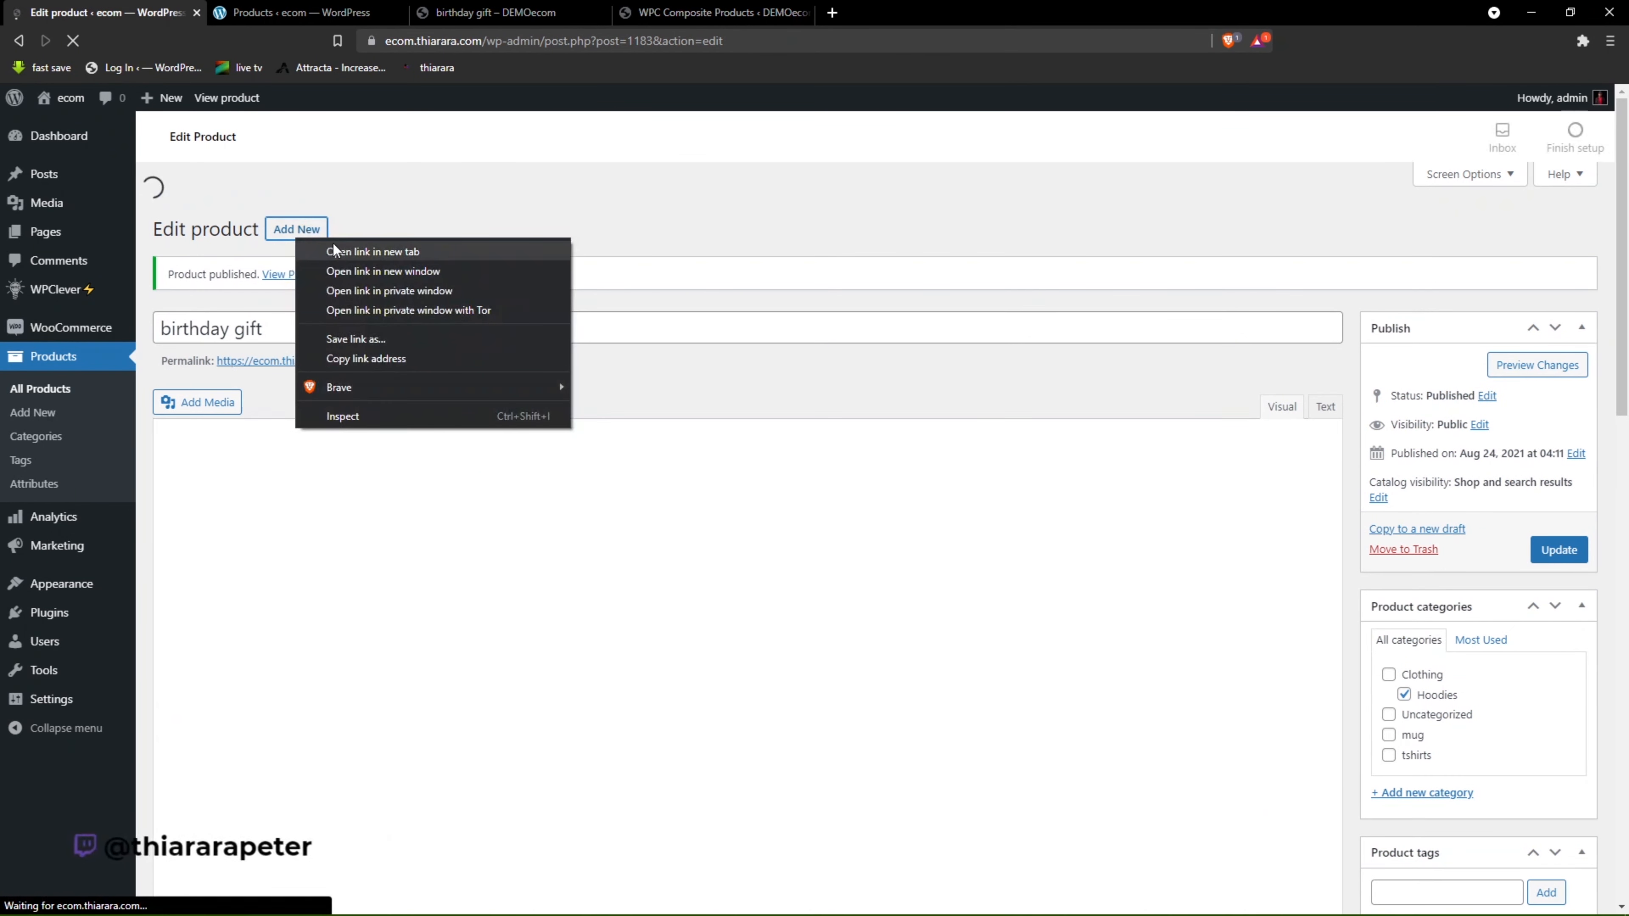
left_click(372, 251)
left_click(286, 13)
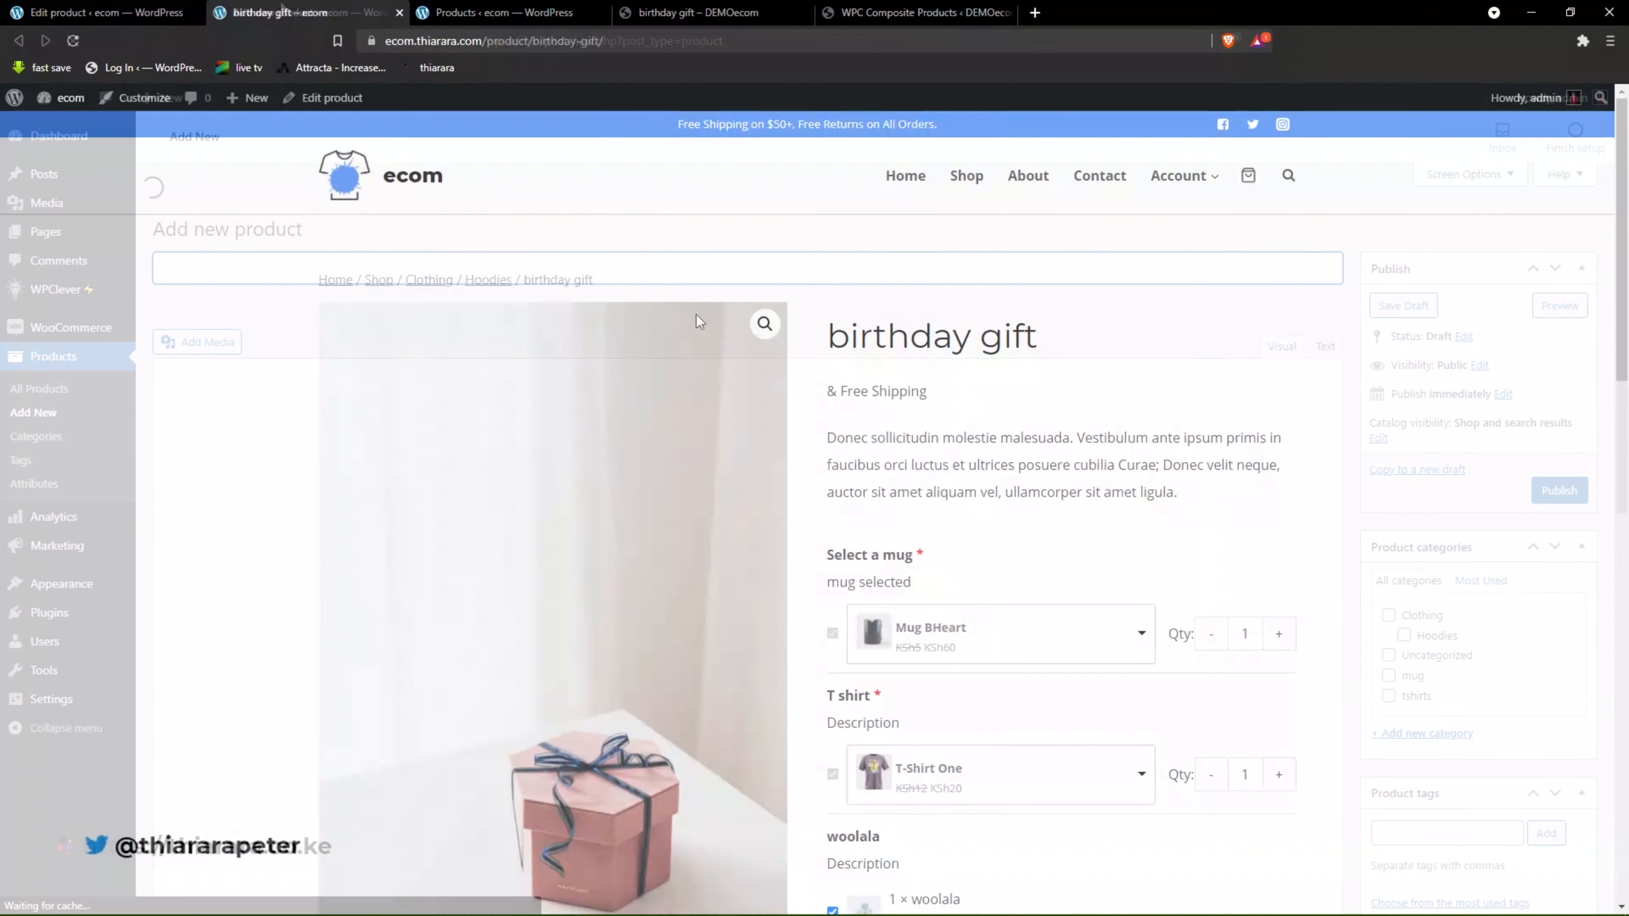
Test including and excluding the optional woolala item on the storefront page, leaving it excluded.
scroll(696, 314, "down", 4)
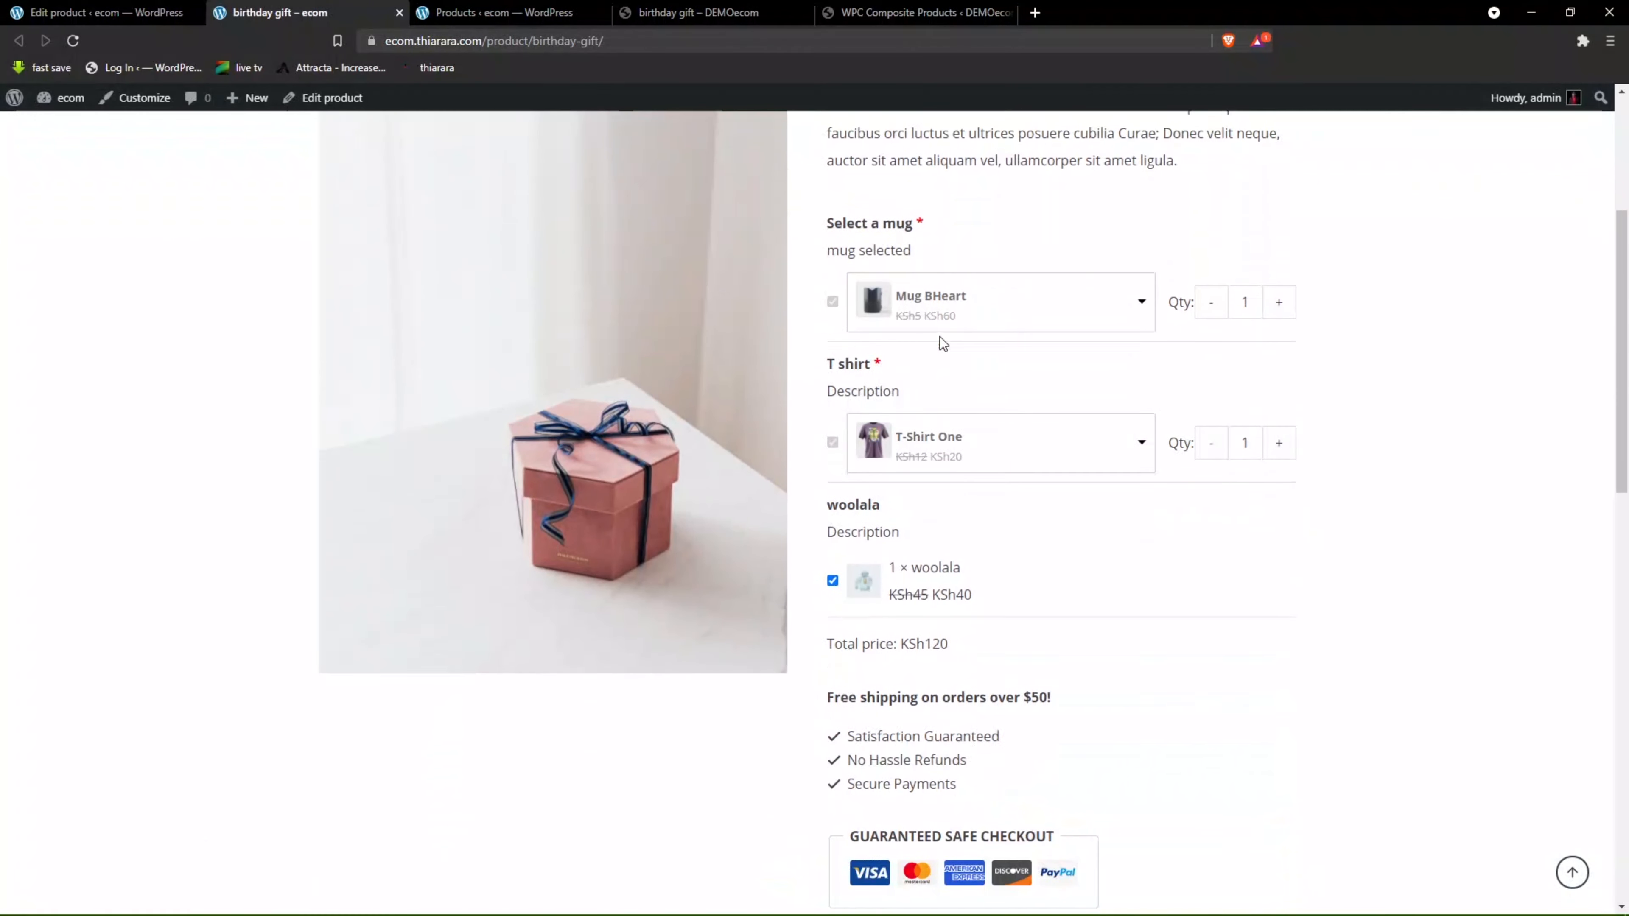
left_click(835, 575)
left_click(835, 574)
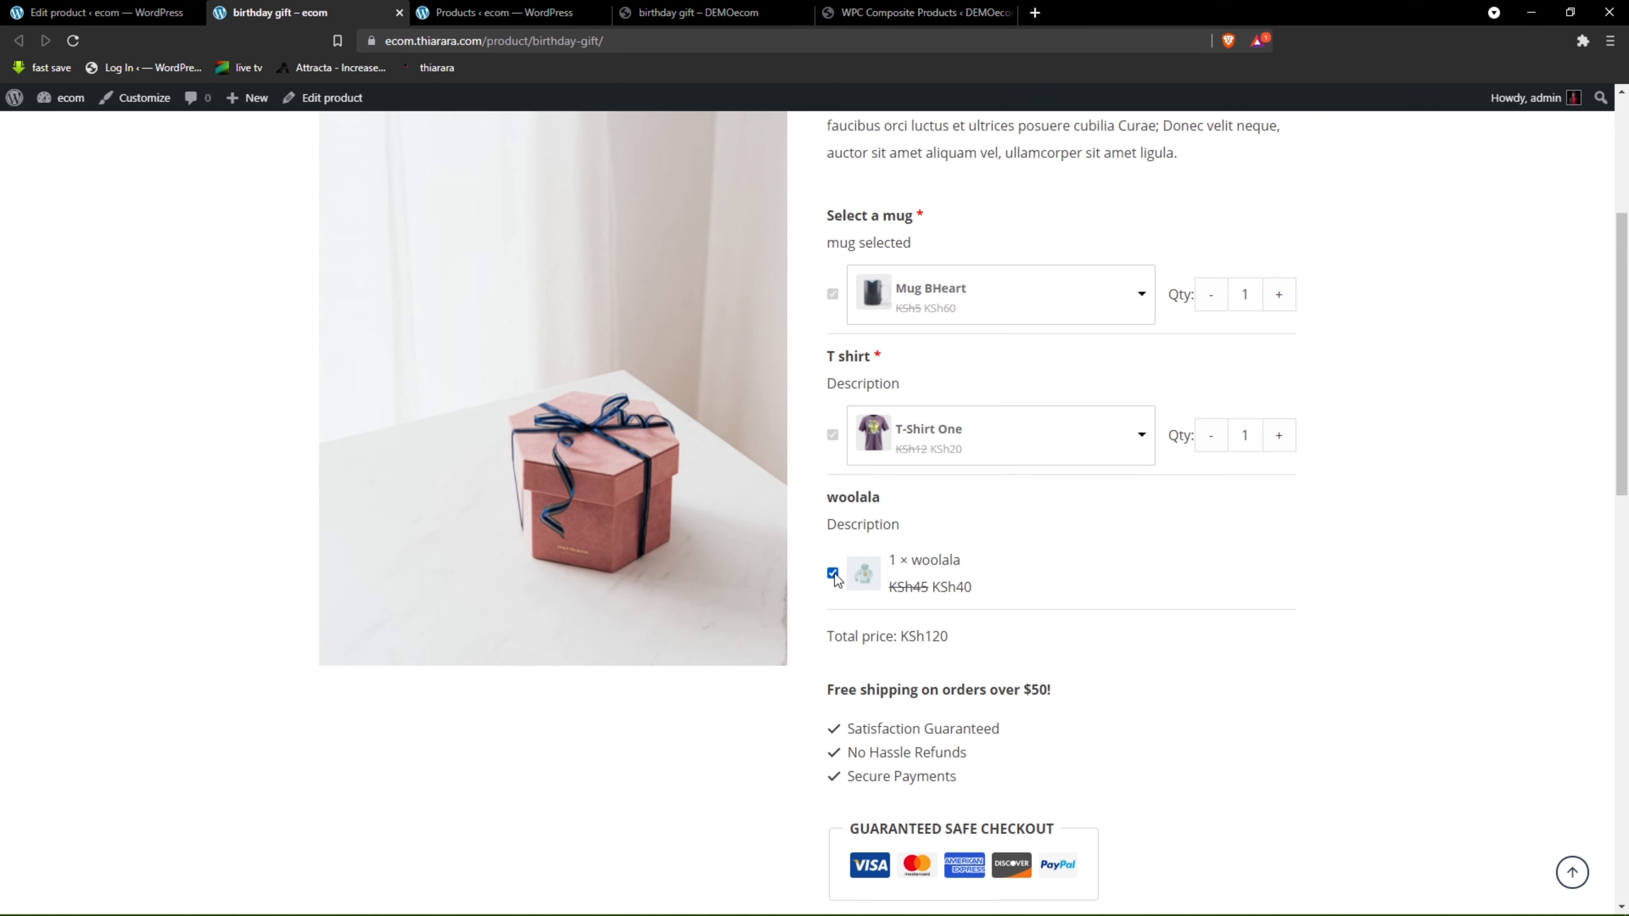
left_click(835, 574)
left_click(835, 572)
left_click(835, 572)
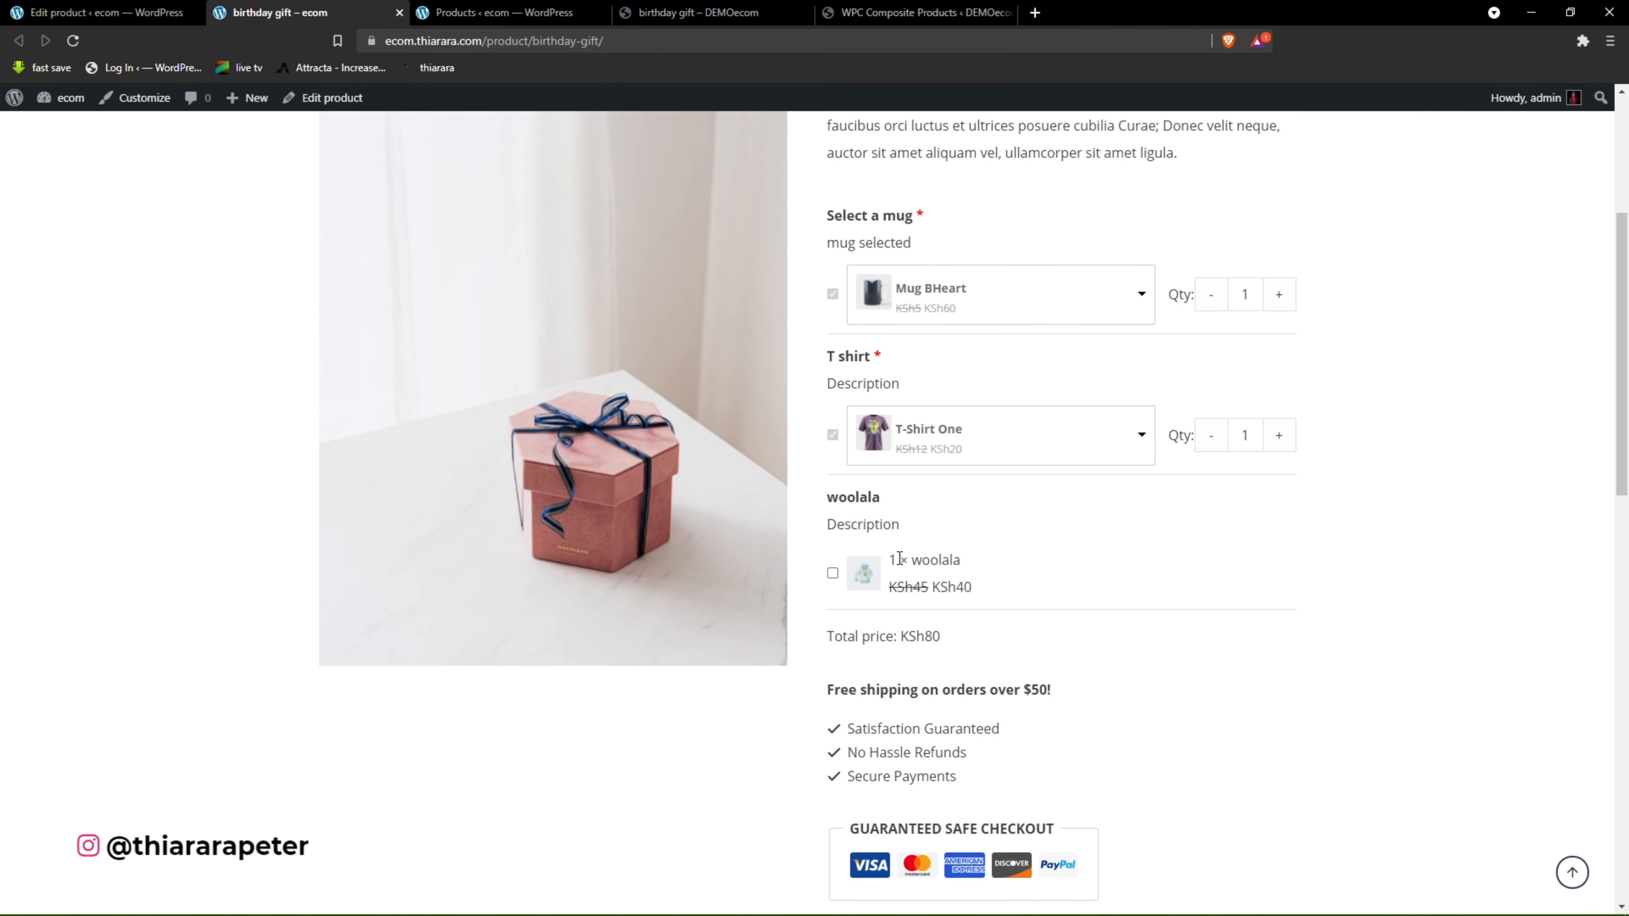
Raise the mug and T-shirt quantities to 2 each on the storefront page to check the total price.
scroll(920, 553, "up", 3)
scroll(943, 372, "down", 3)
left_click(1277, 297)
left_click(1279, 435)
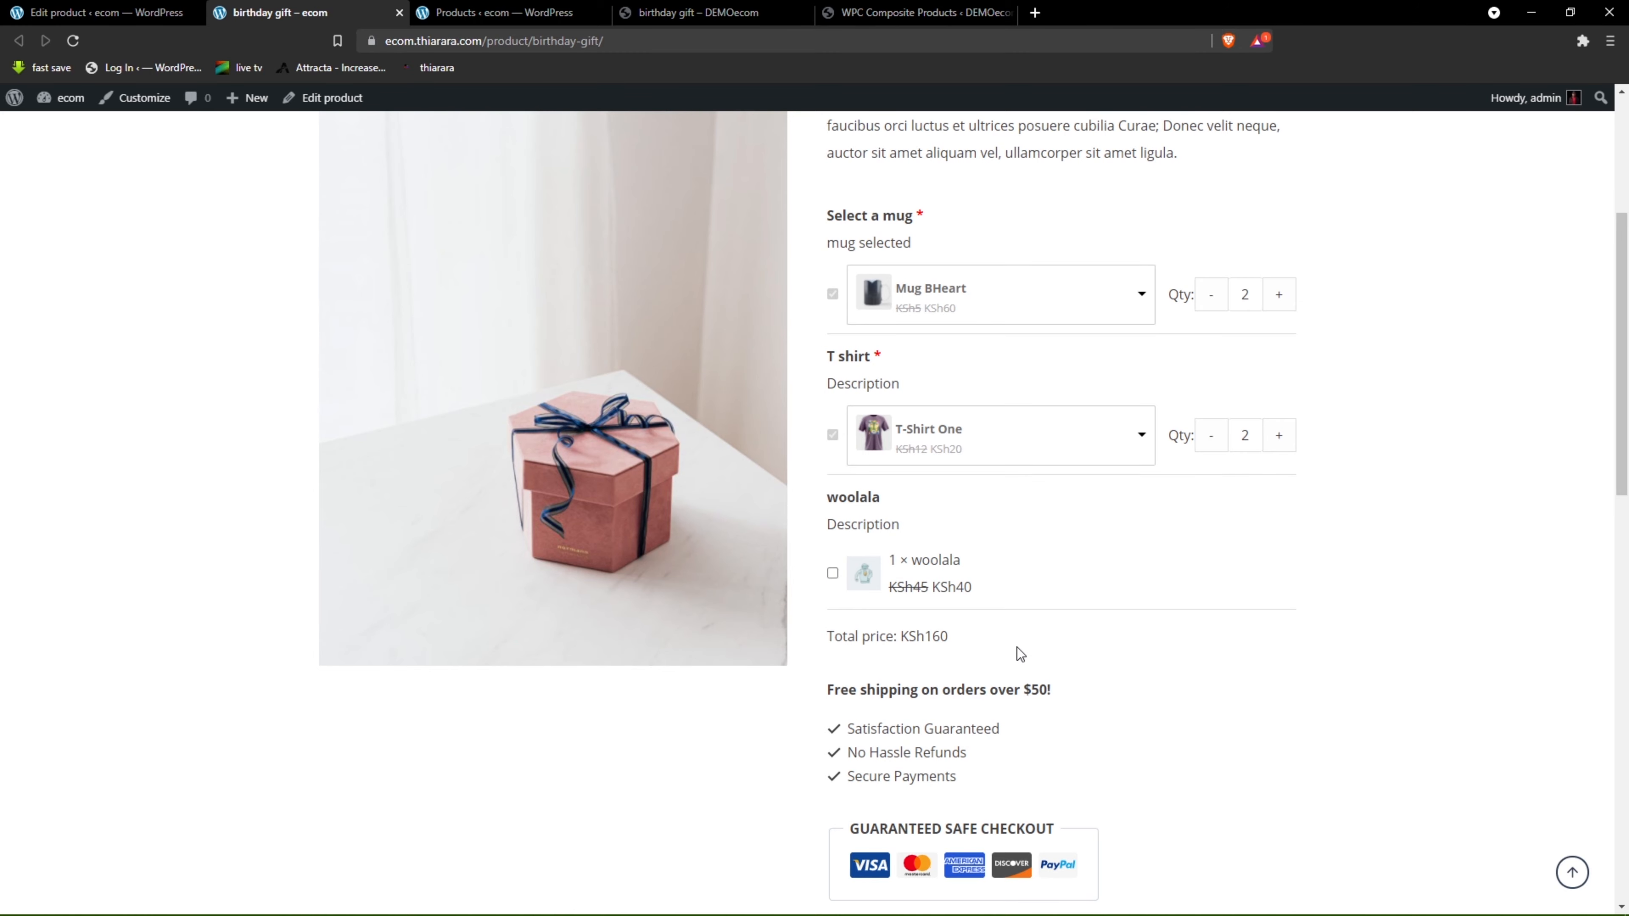
scroll(1026, 642, "down", 1)
Set the birthday gift product's regular price to 100 in its general product data.
left_click(116, 13)
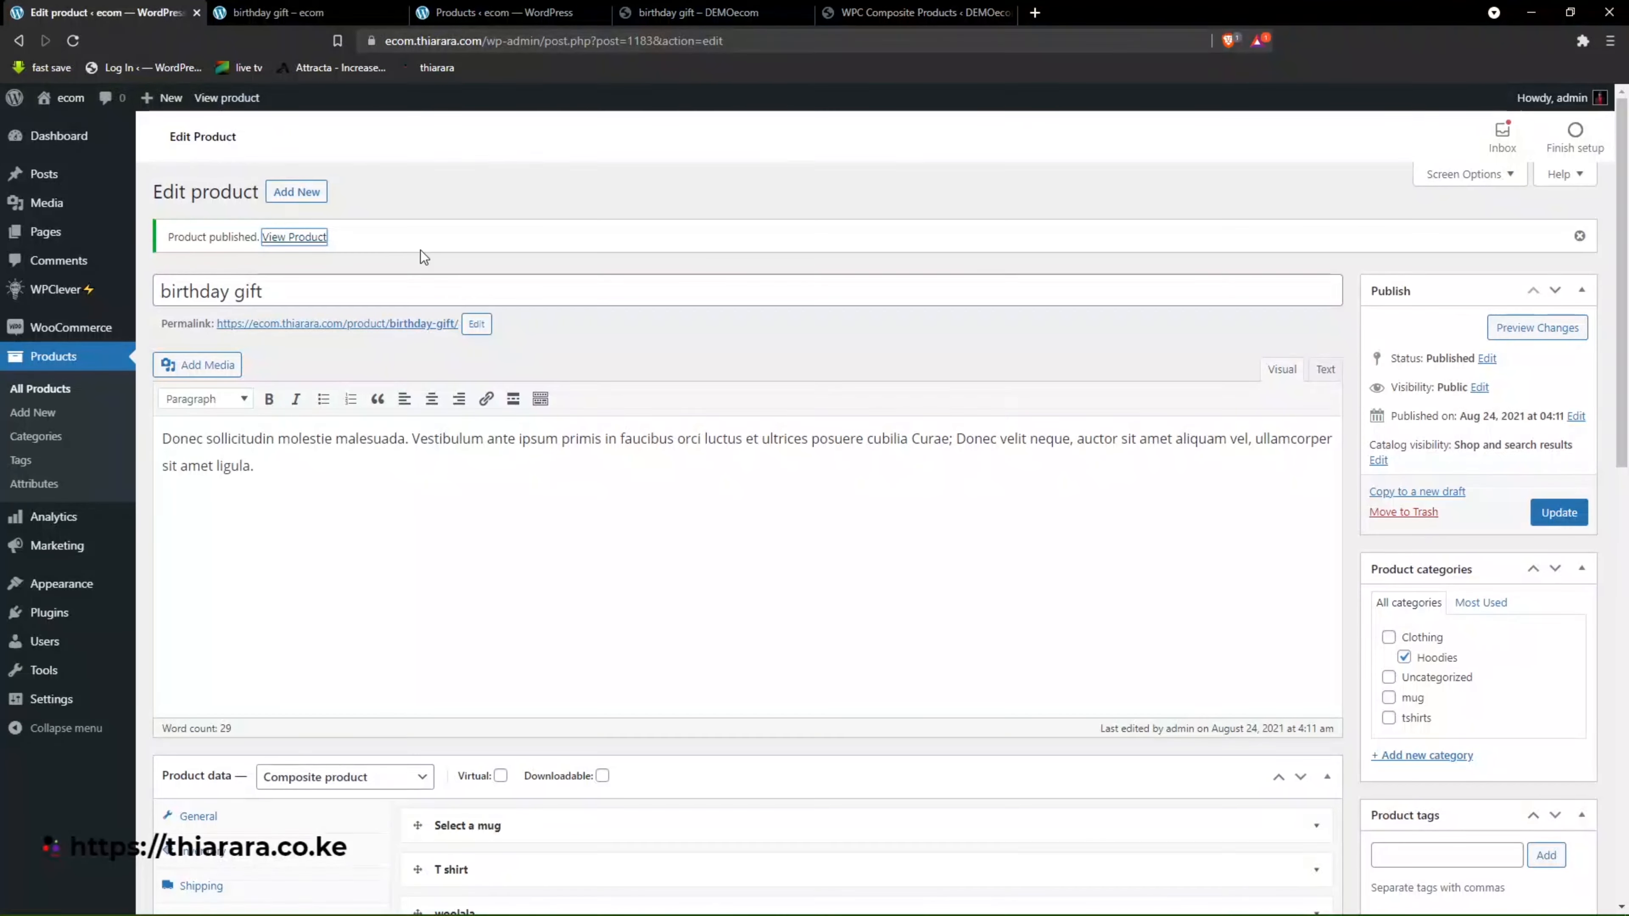
scroll(484, 438, "down", 10)
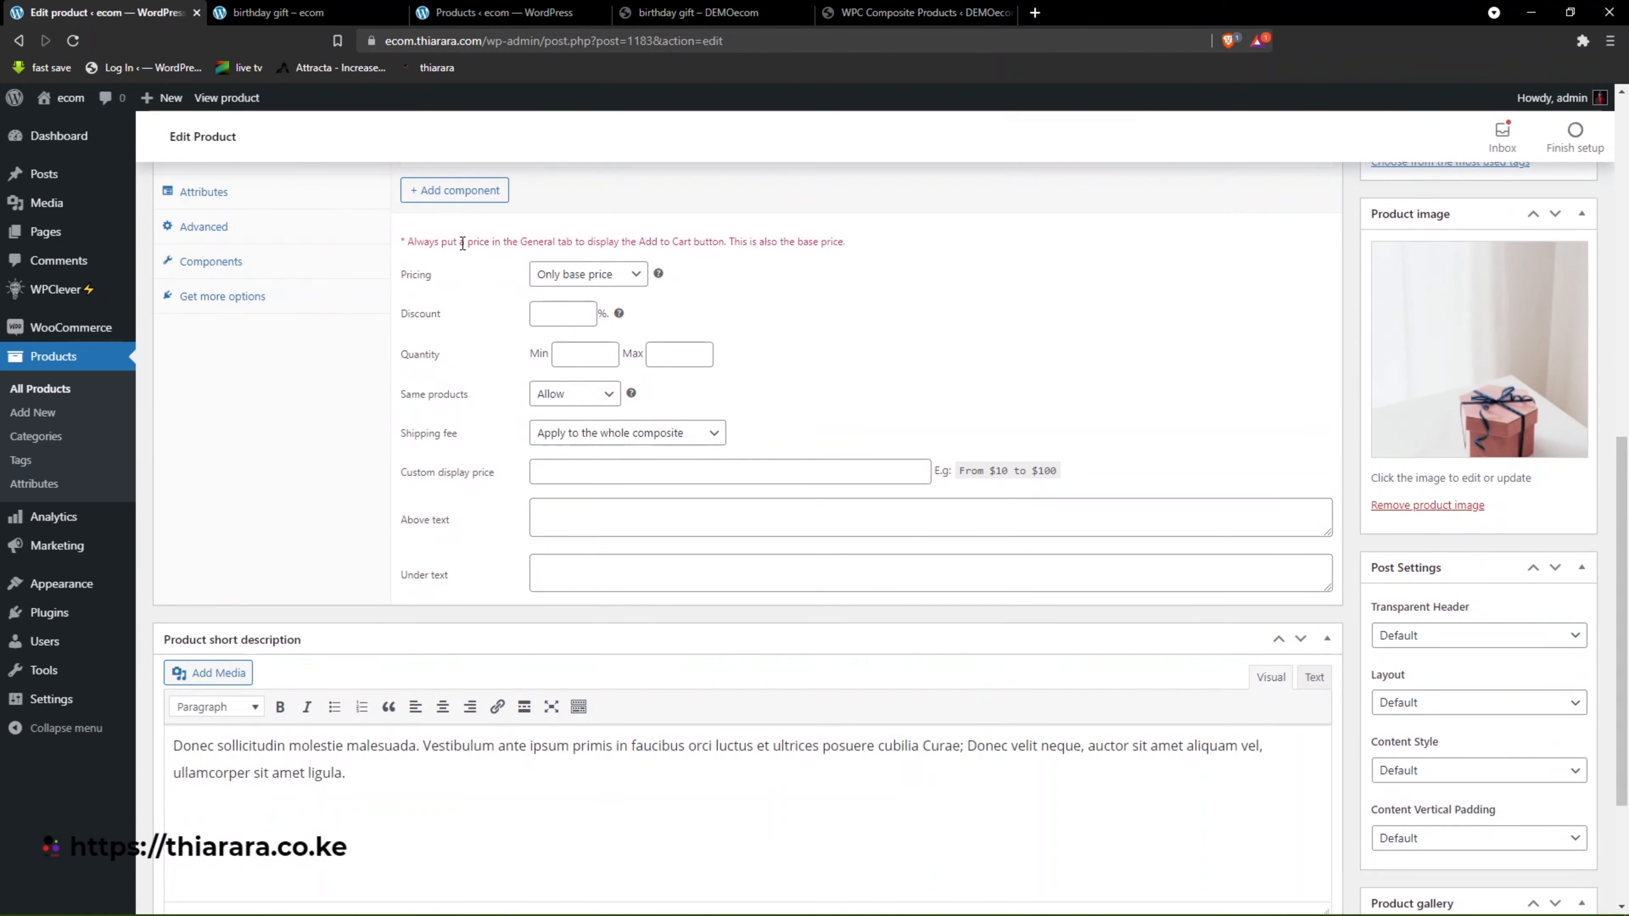
left_click_drag(405, 241, 517, 242)
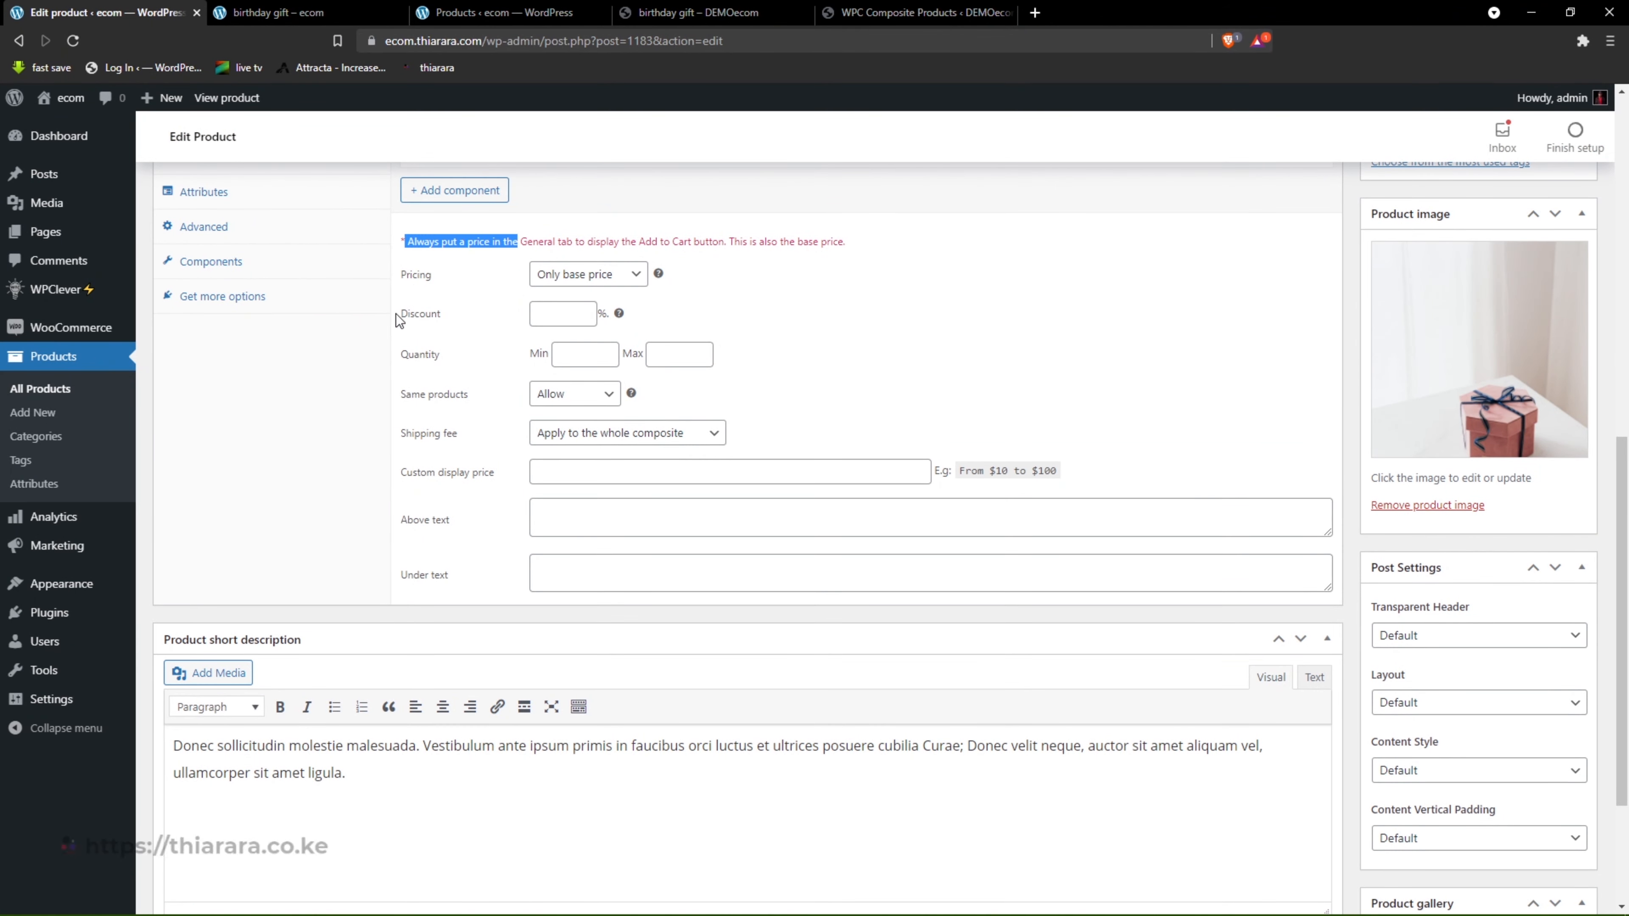
scroll(277, 395, "up", 4)
left_click(224, 313)
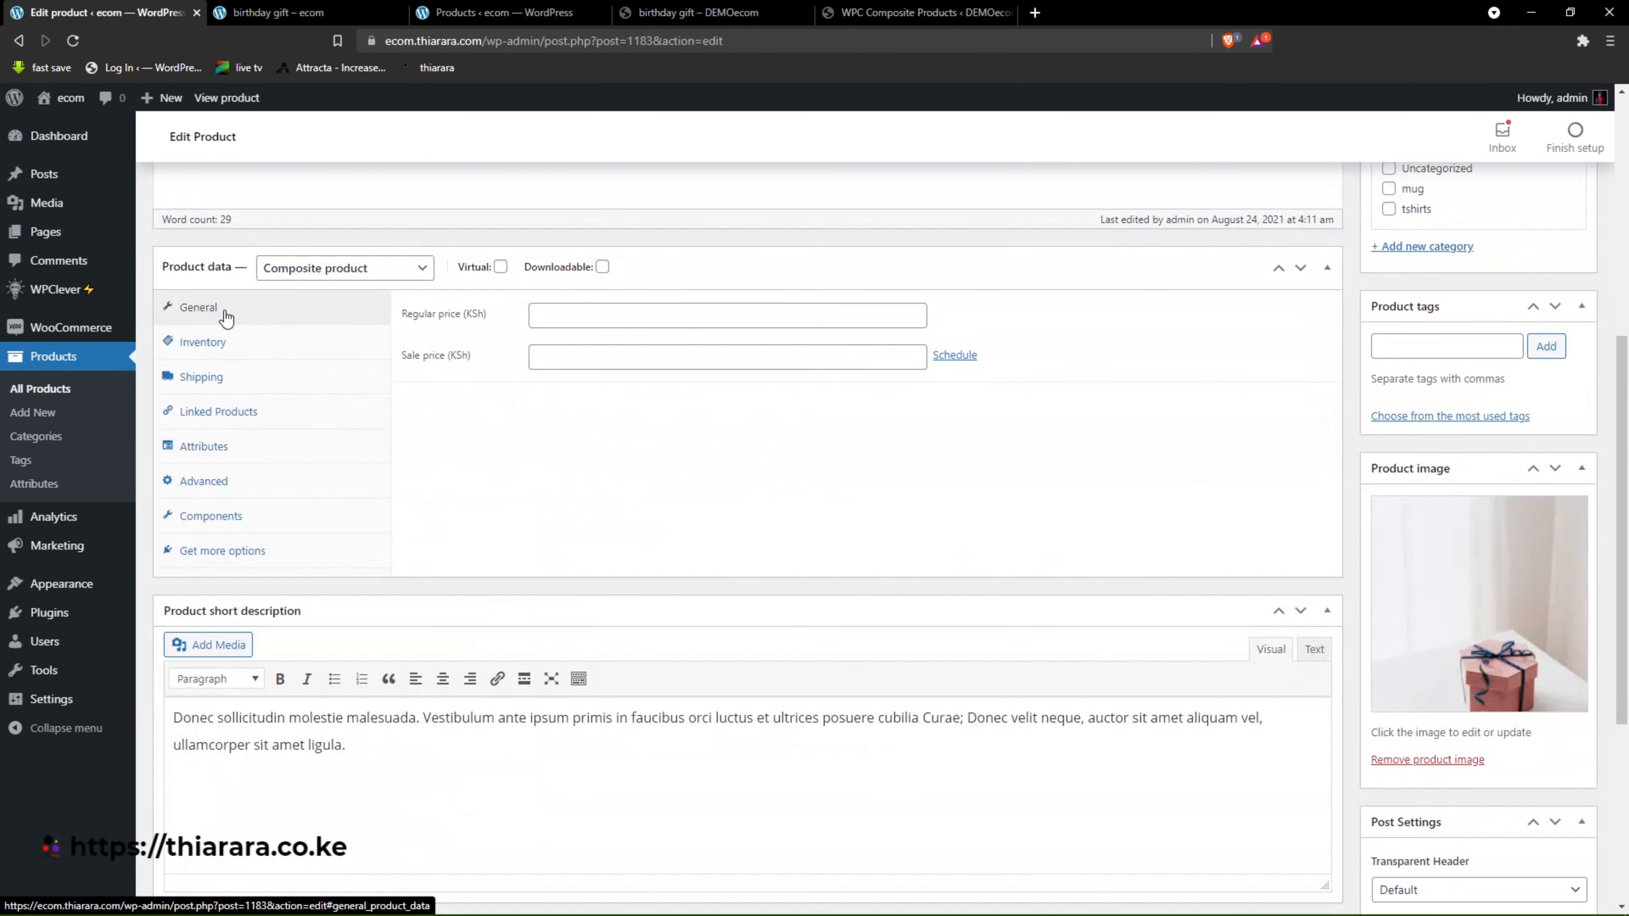
left_click(538, 319)
left_click(548, 355)
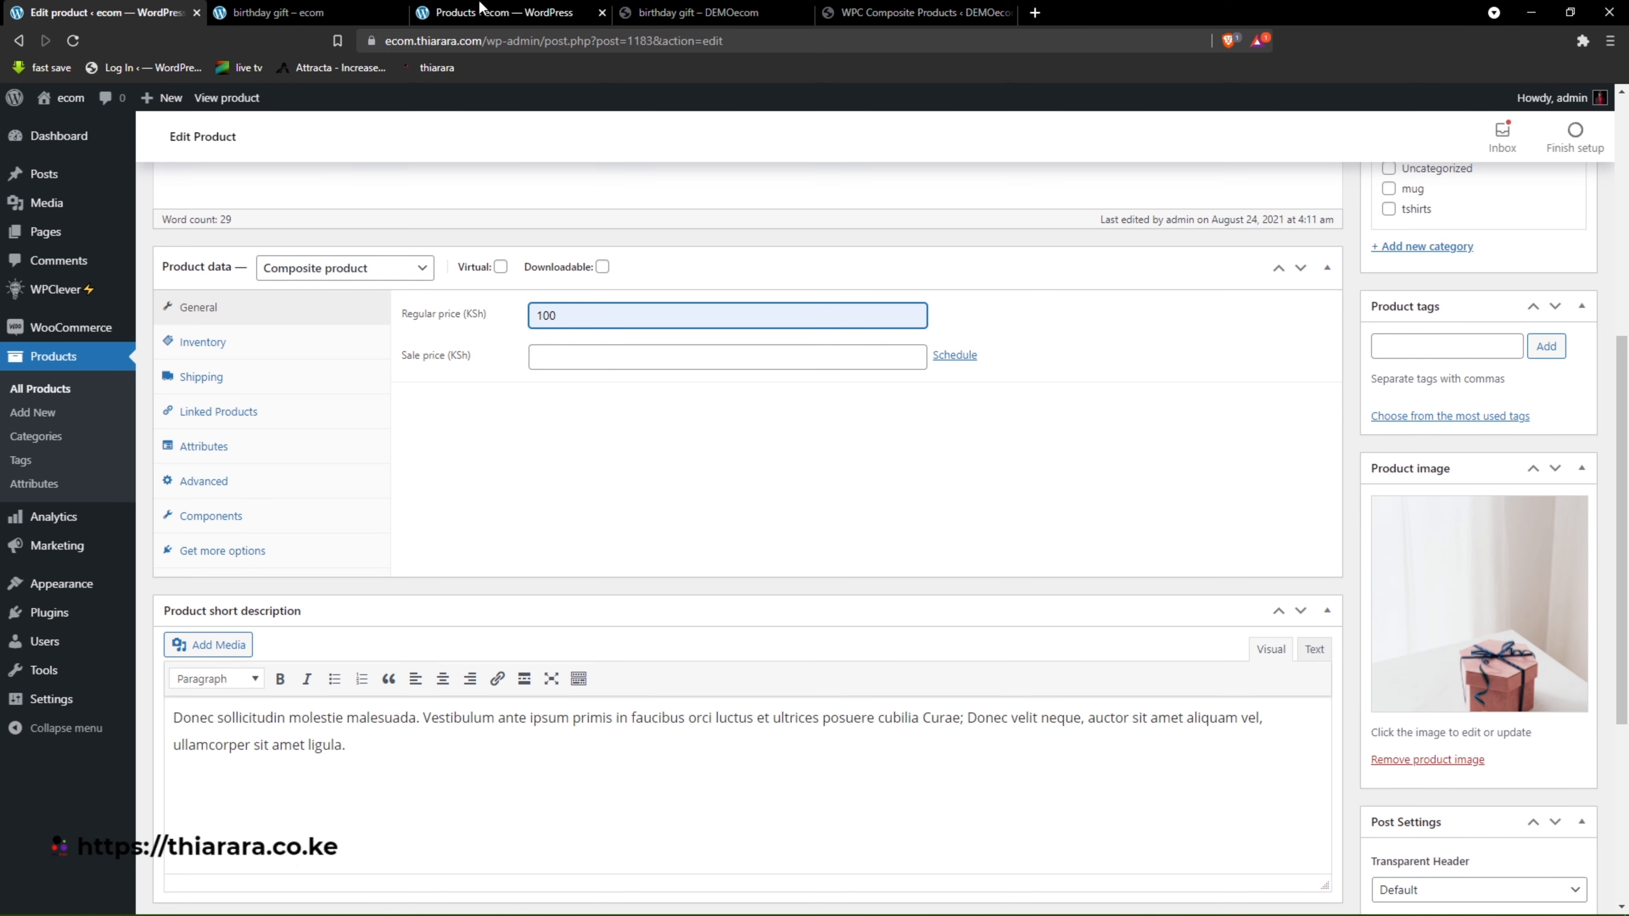
Check the component prices on the storefront, set the product's regular price to 150, and update the product.
left_click(385, 14)
scroll(943, 349, "up", 1)
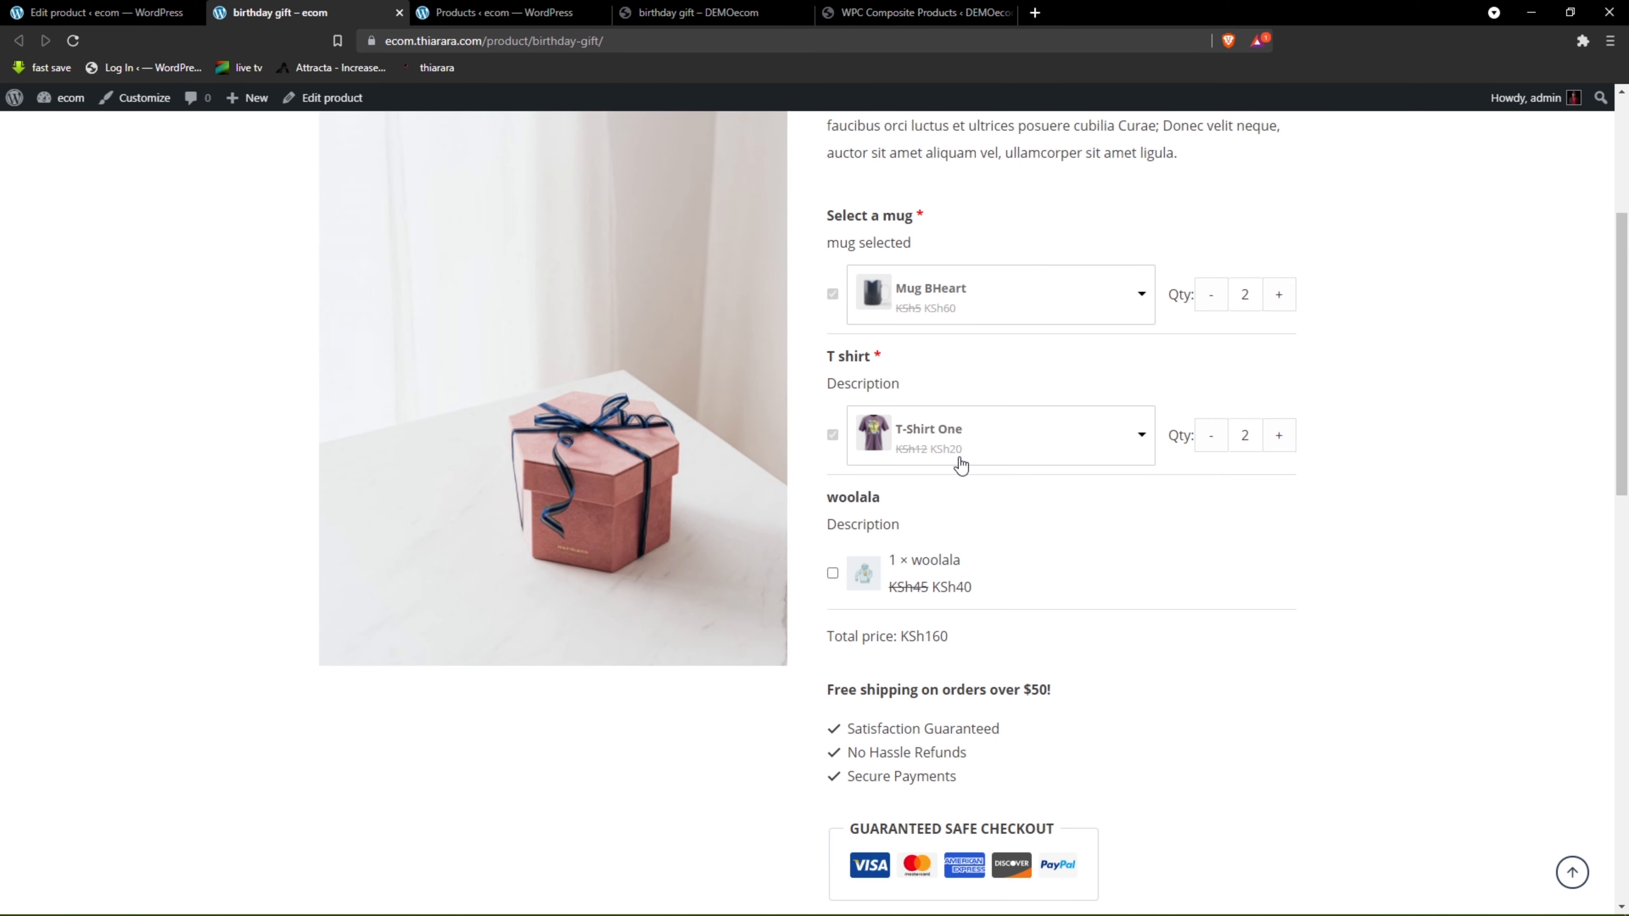
left_click(59, 6)
left_click_drag(563, 315, 535, 312)
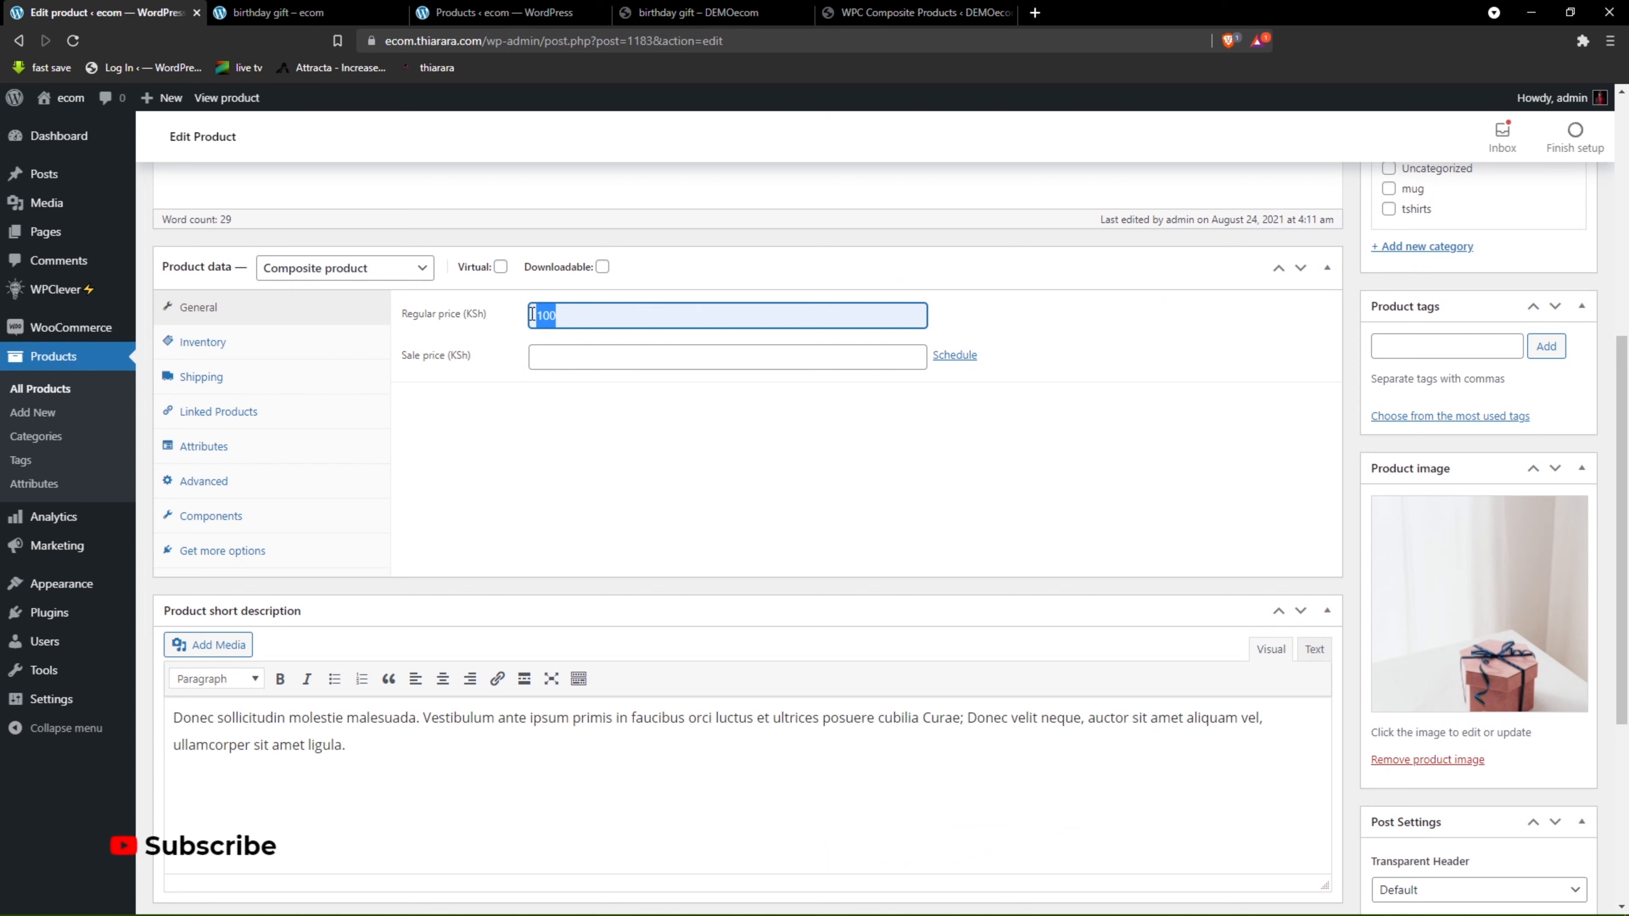
type("125")
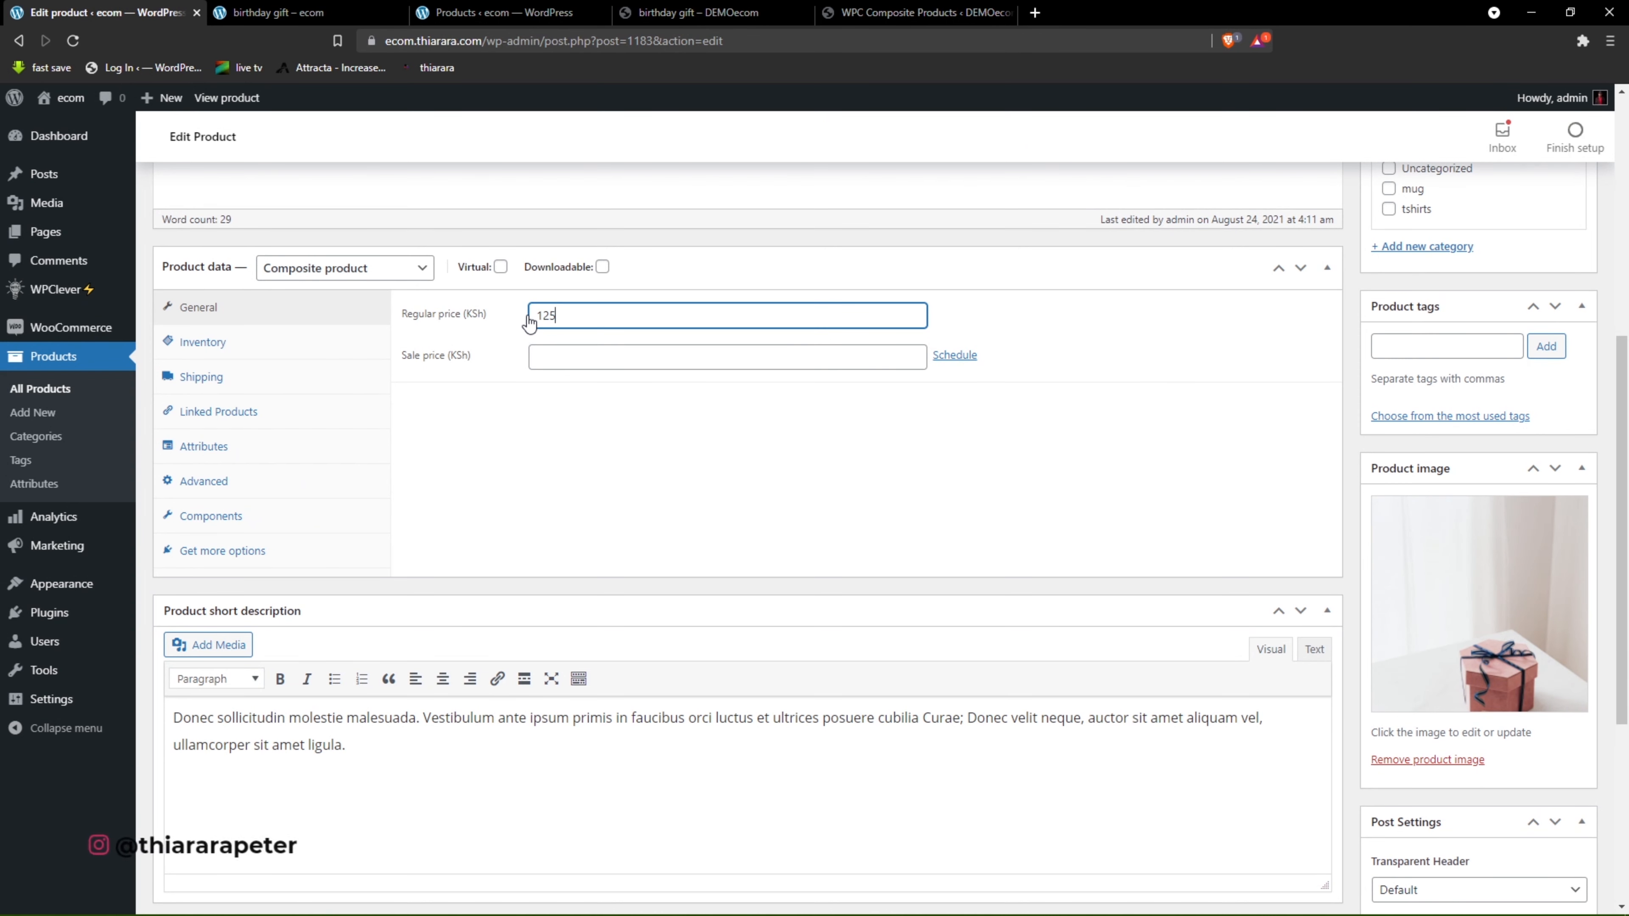
key("BackSpace")
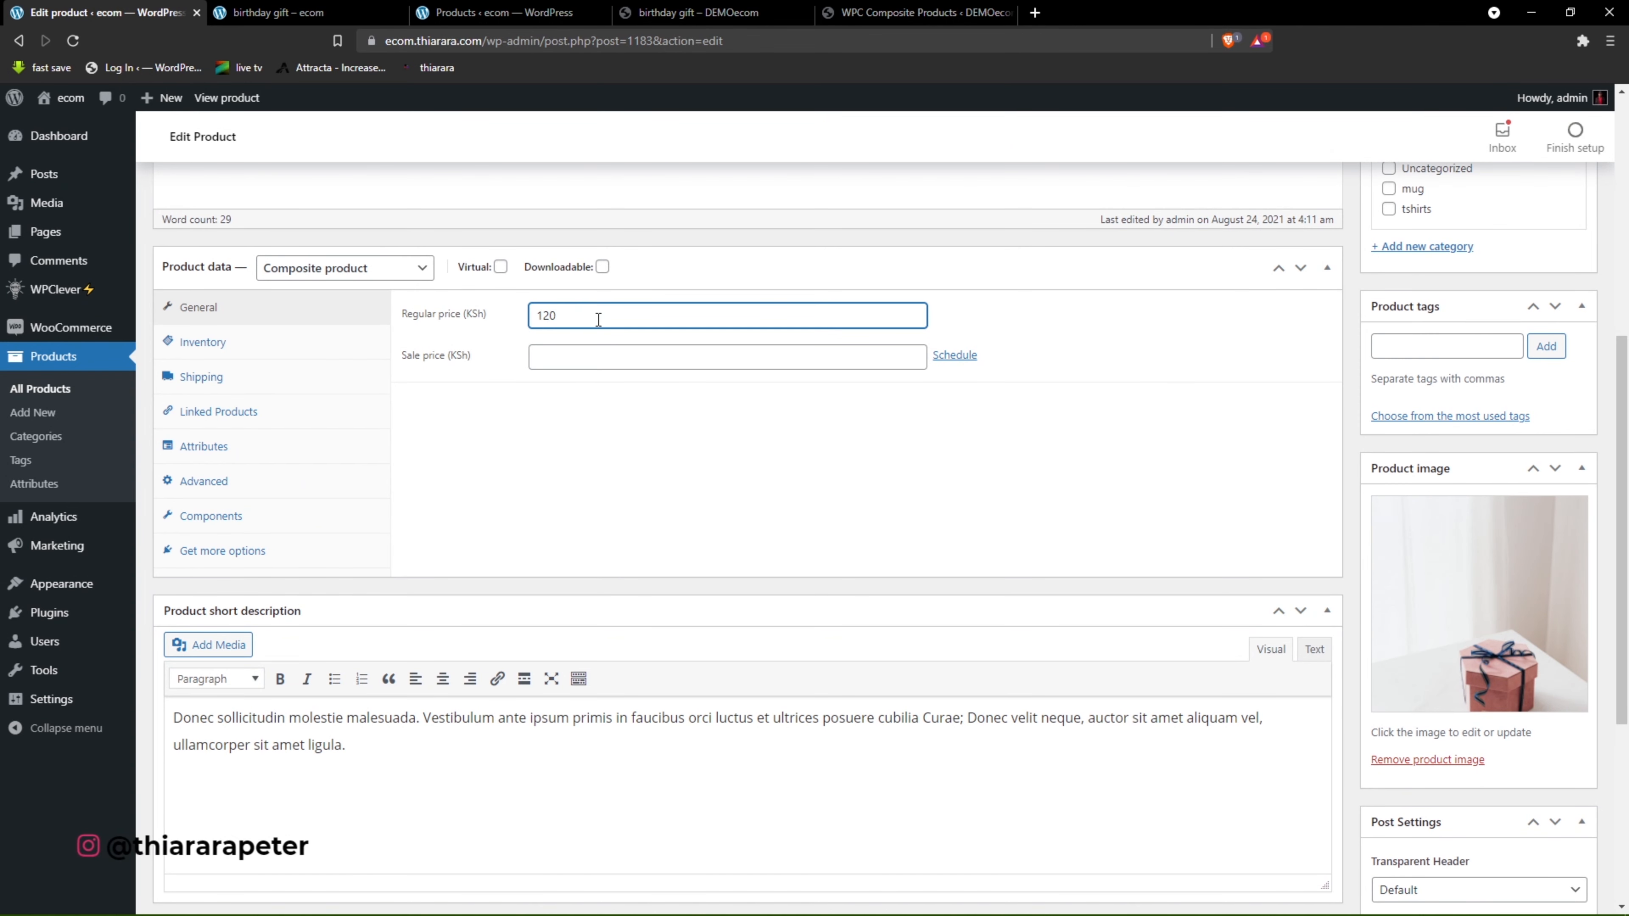
type("15")
left_click(218, 516)
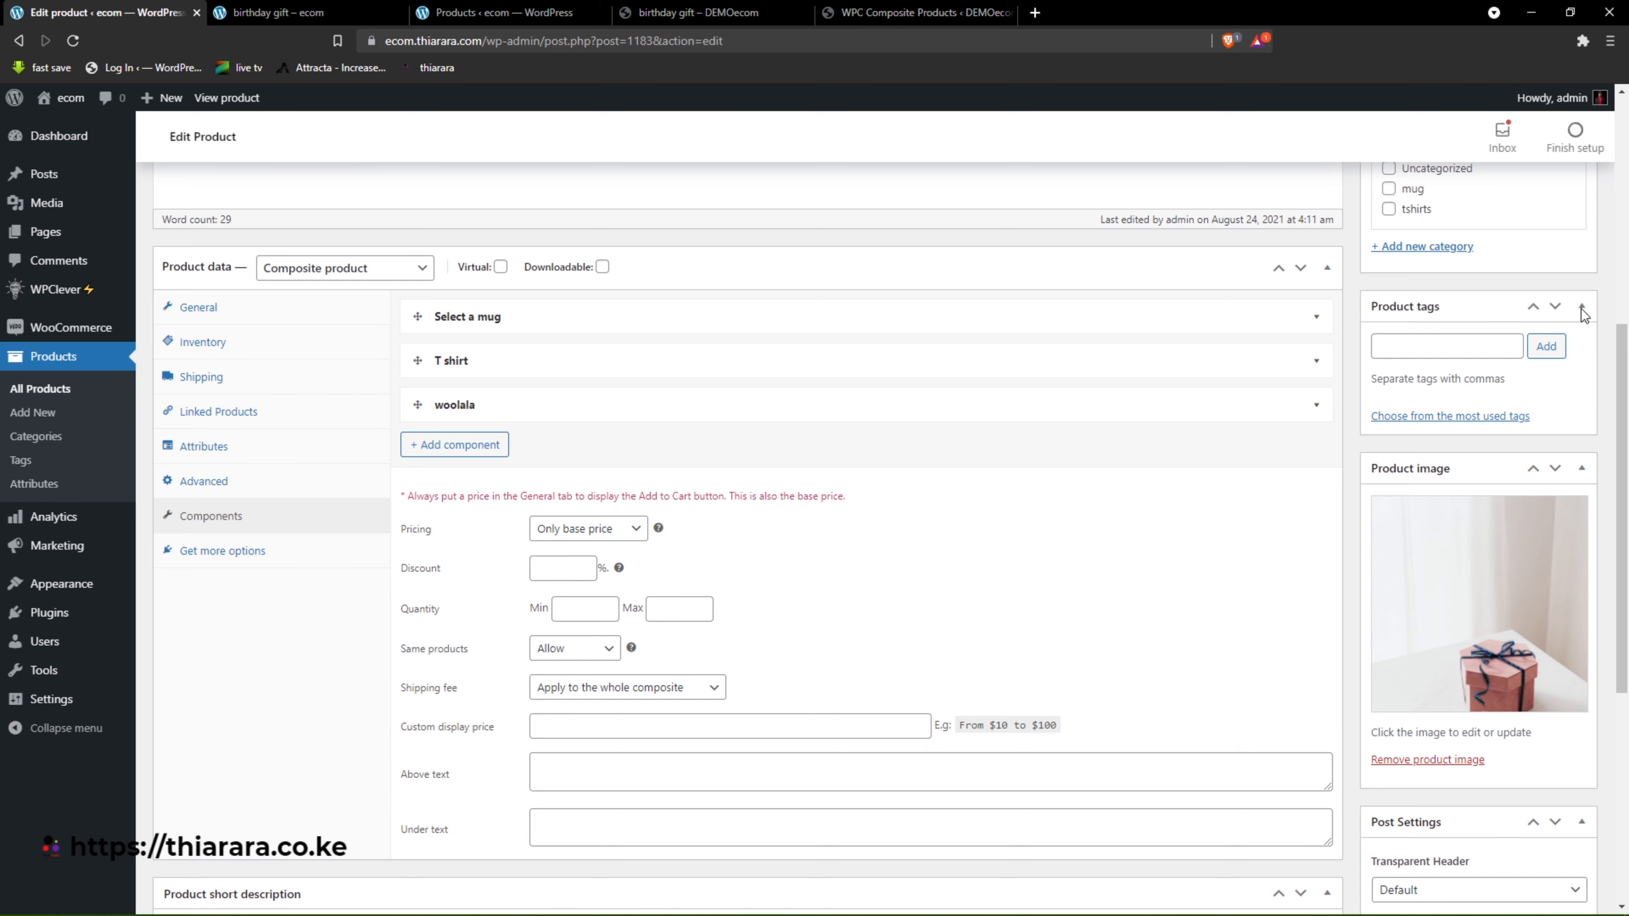
scroll(1568, 275, "up", 3)
left_click(1572, 179)
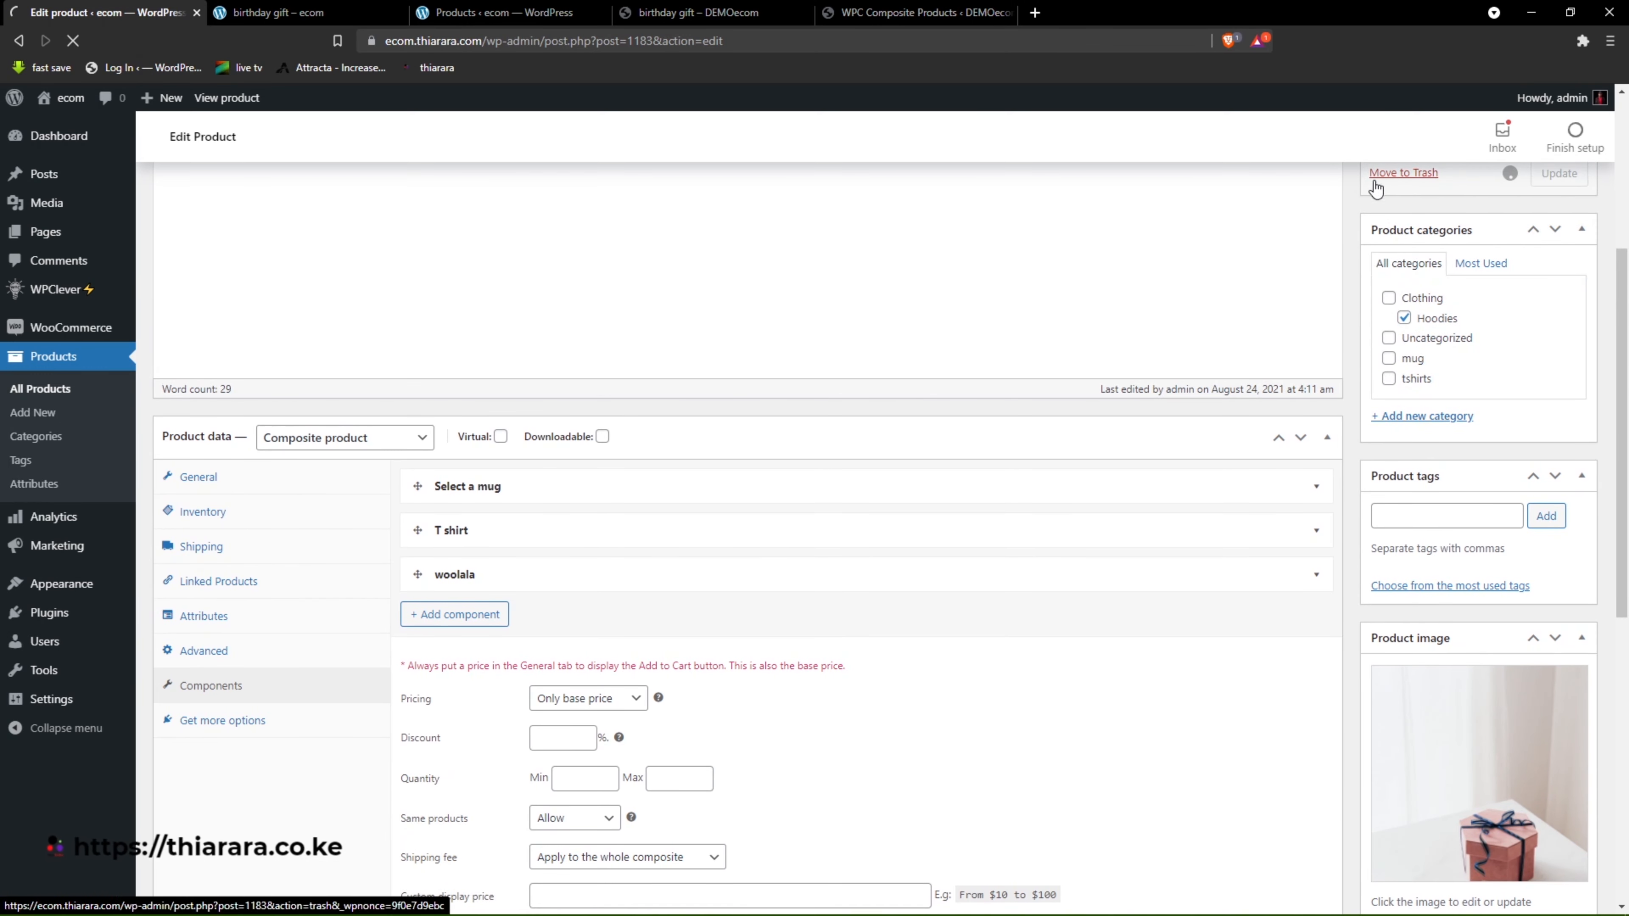
Reload the birthday gift storefront page to check the total price and the add-to-cart option.
left_click(295, 9)
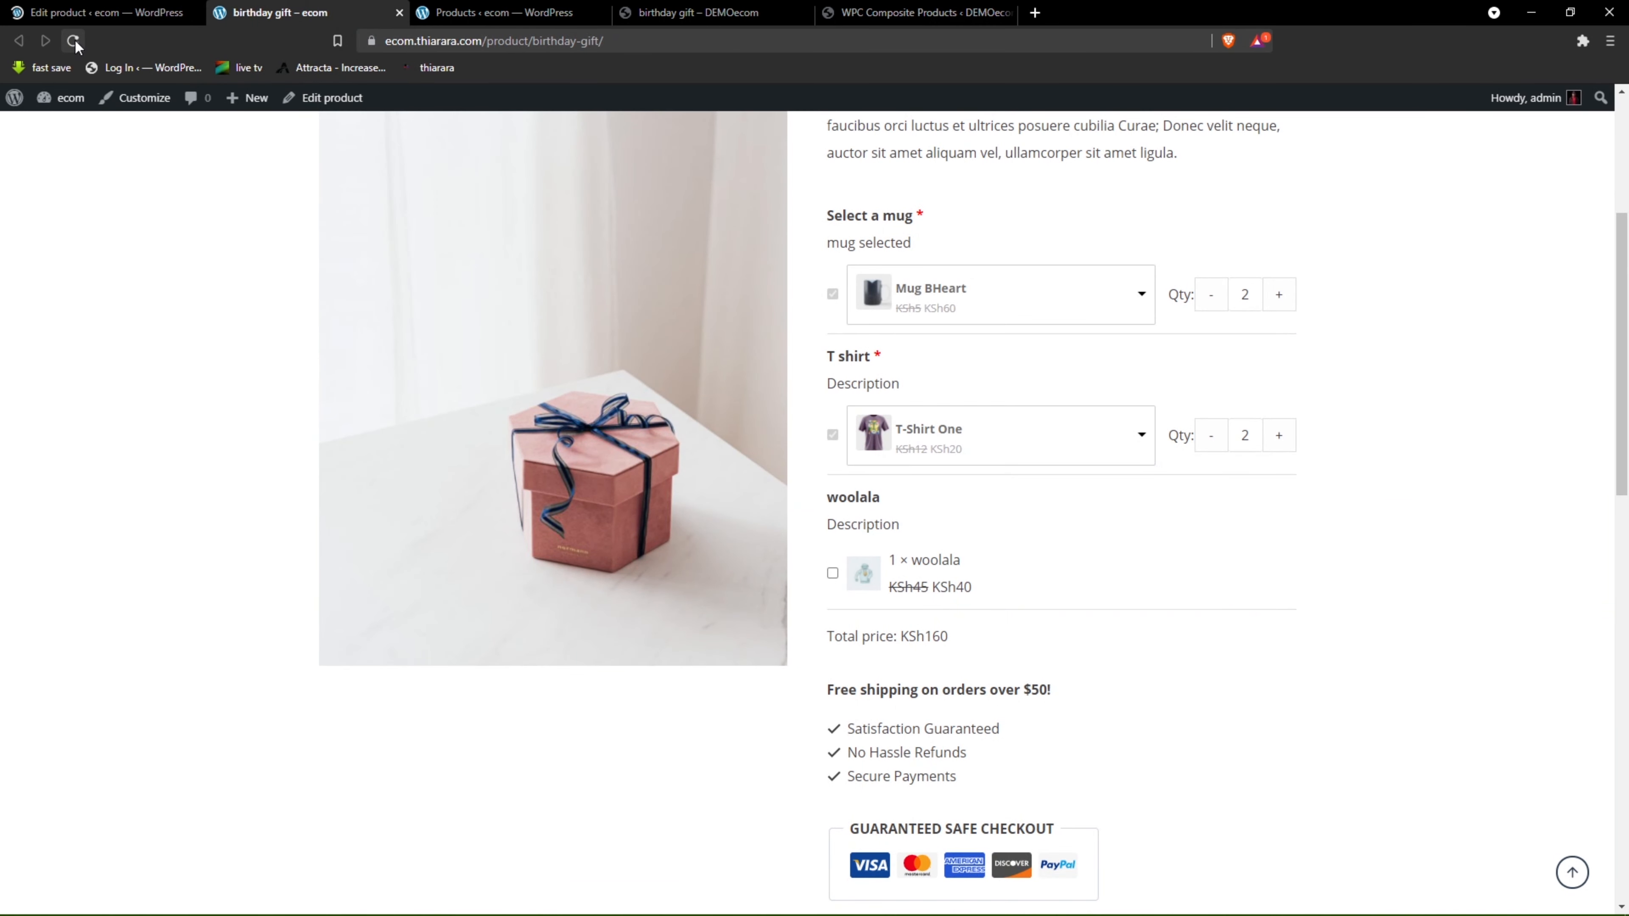
left_click(75, 40)
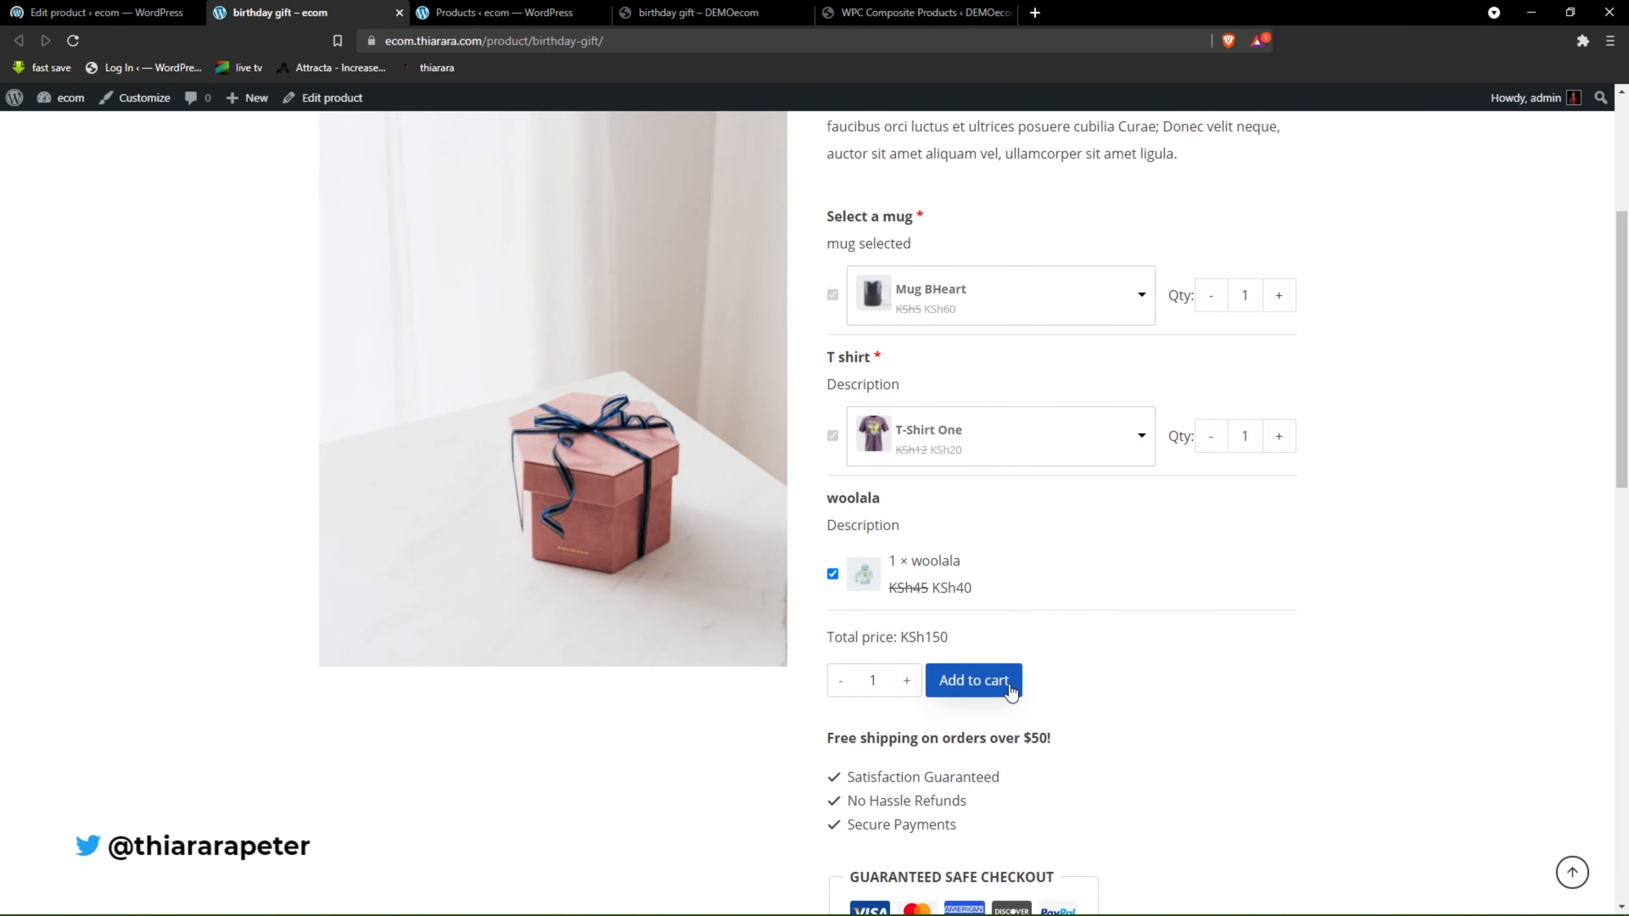
left_click(136, 10)
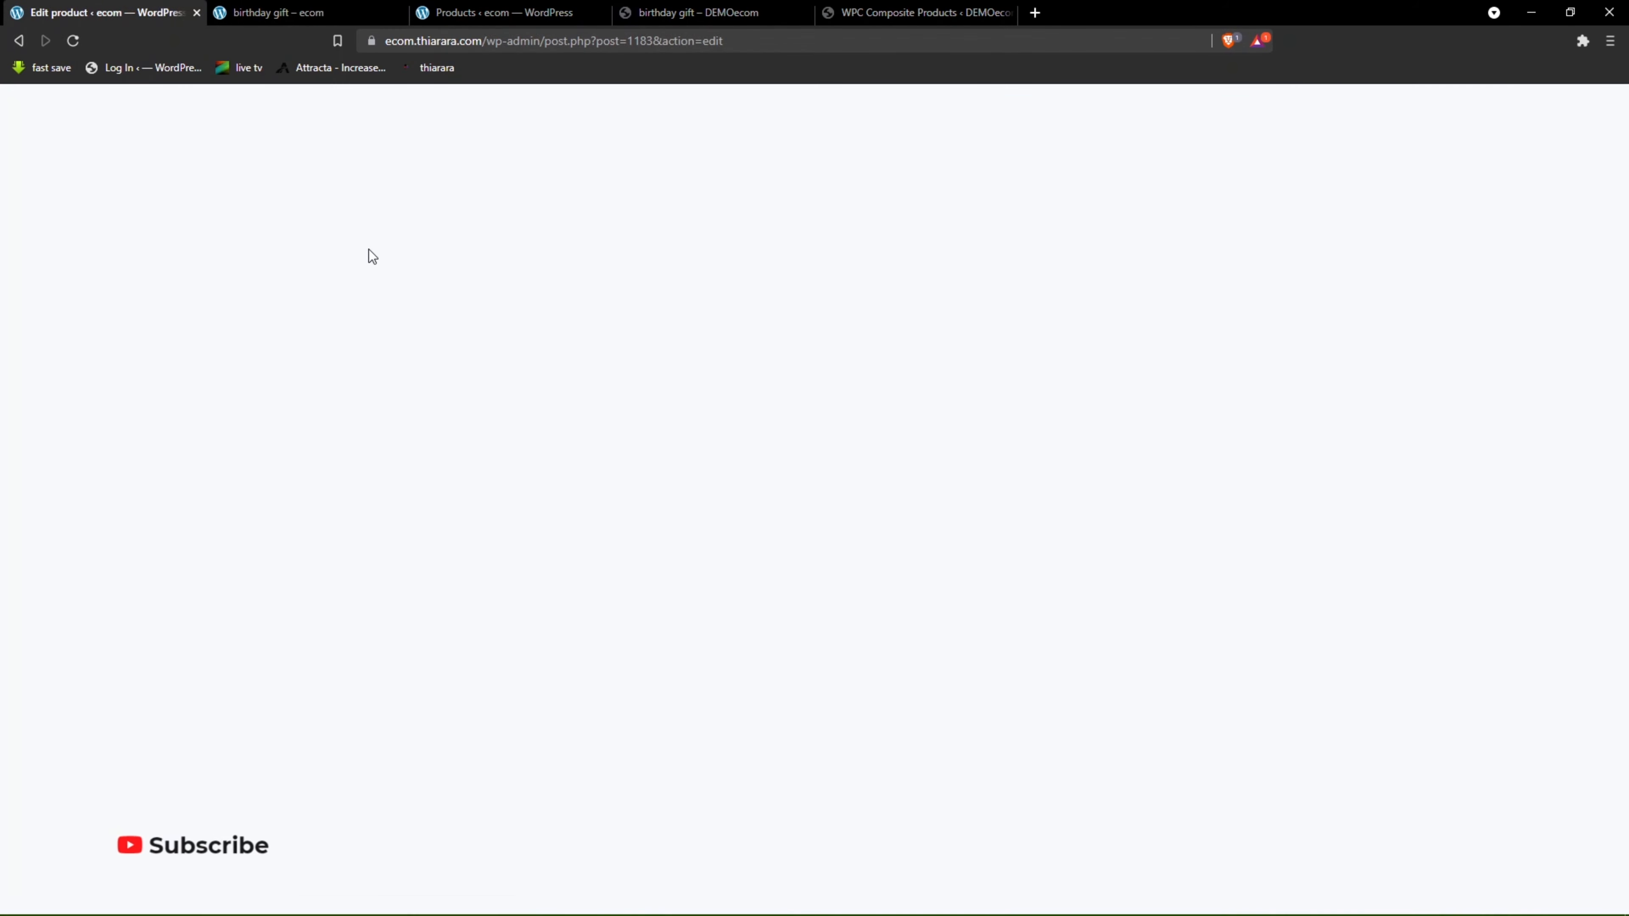
left_click(286, 11)
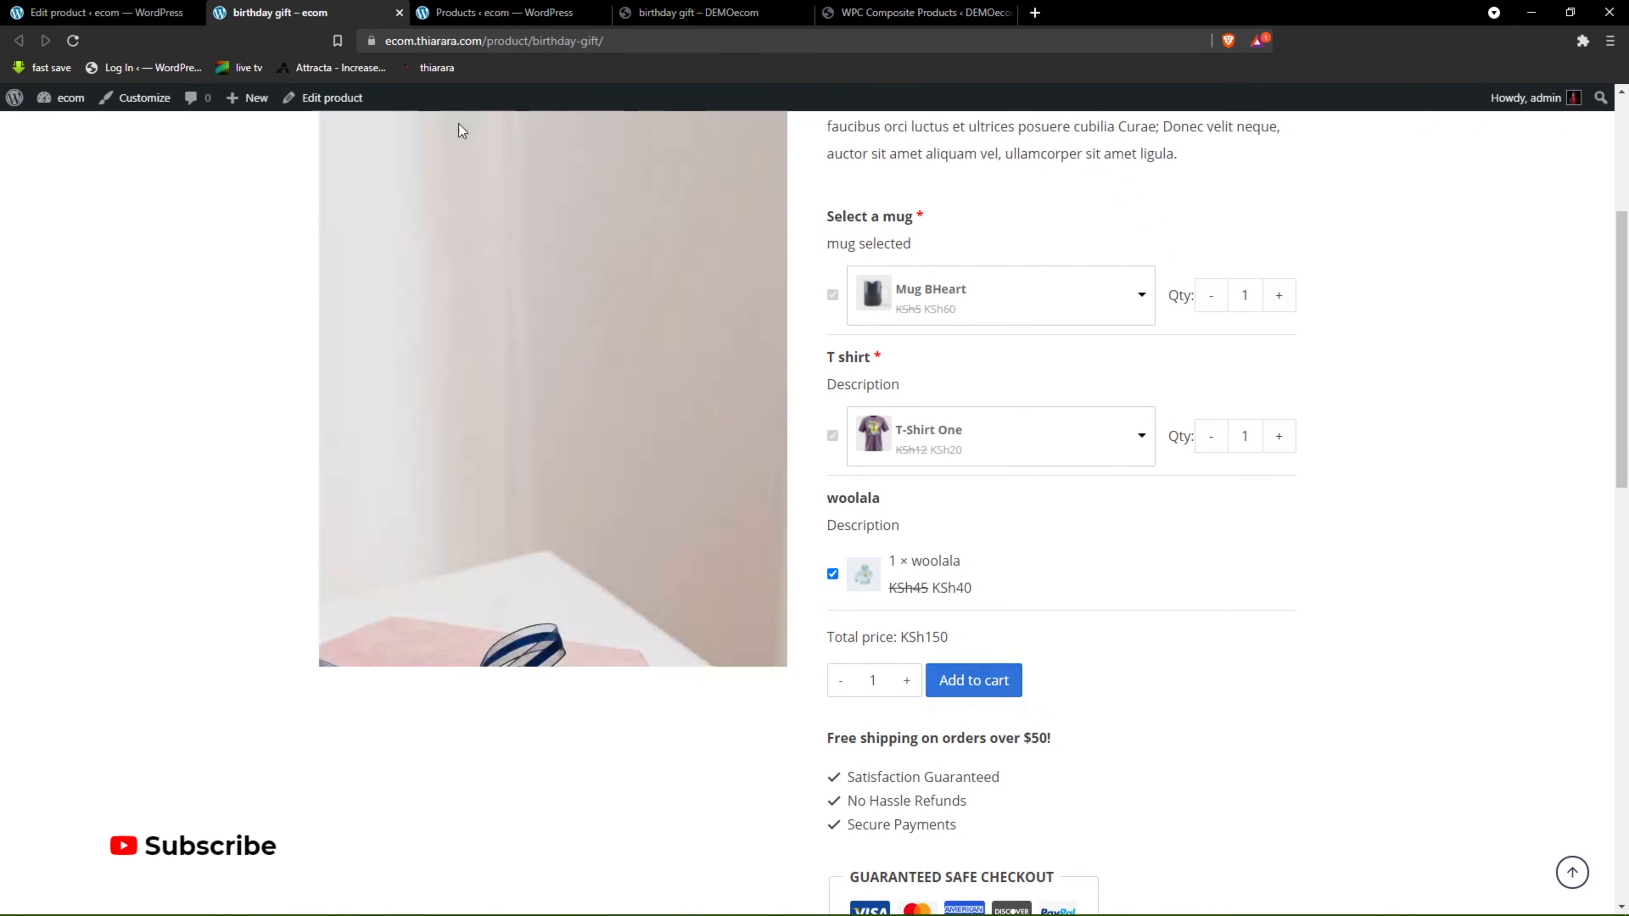
Review the product's regular price and the available Pricing options in its component settings.
left_click(102, 12)
scroll(257, 450, "down", 3)
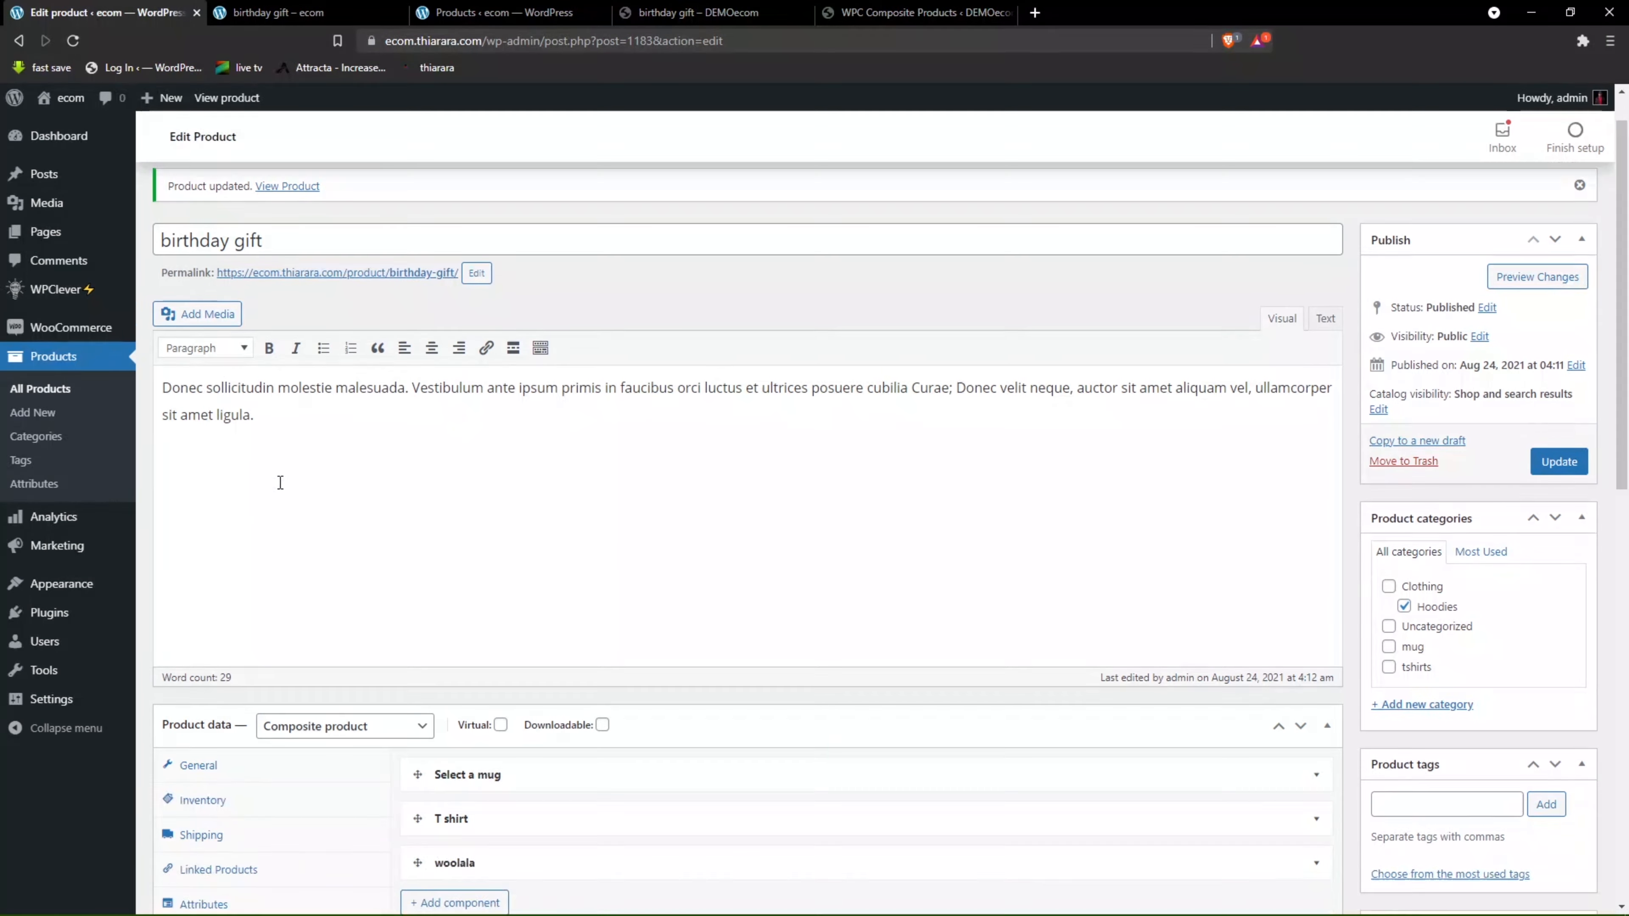
left_click(232, 666)
scroll(257, 616, "down", 5)
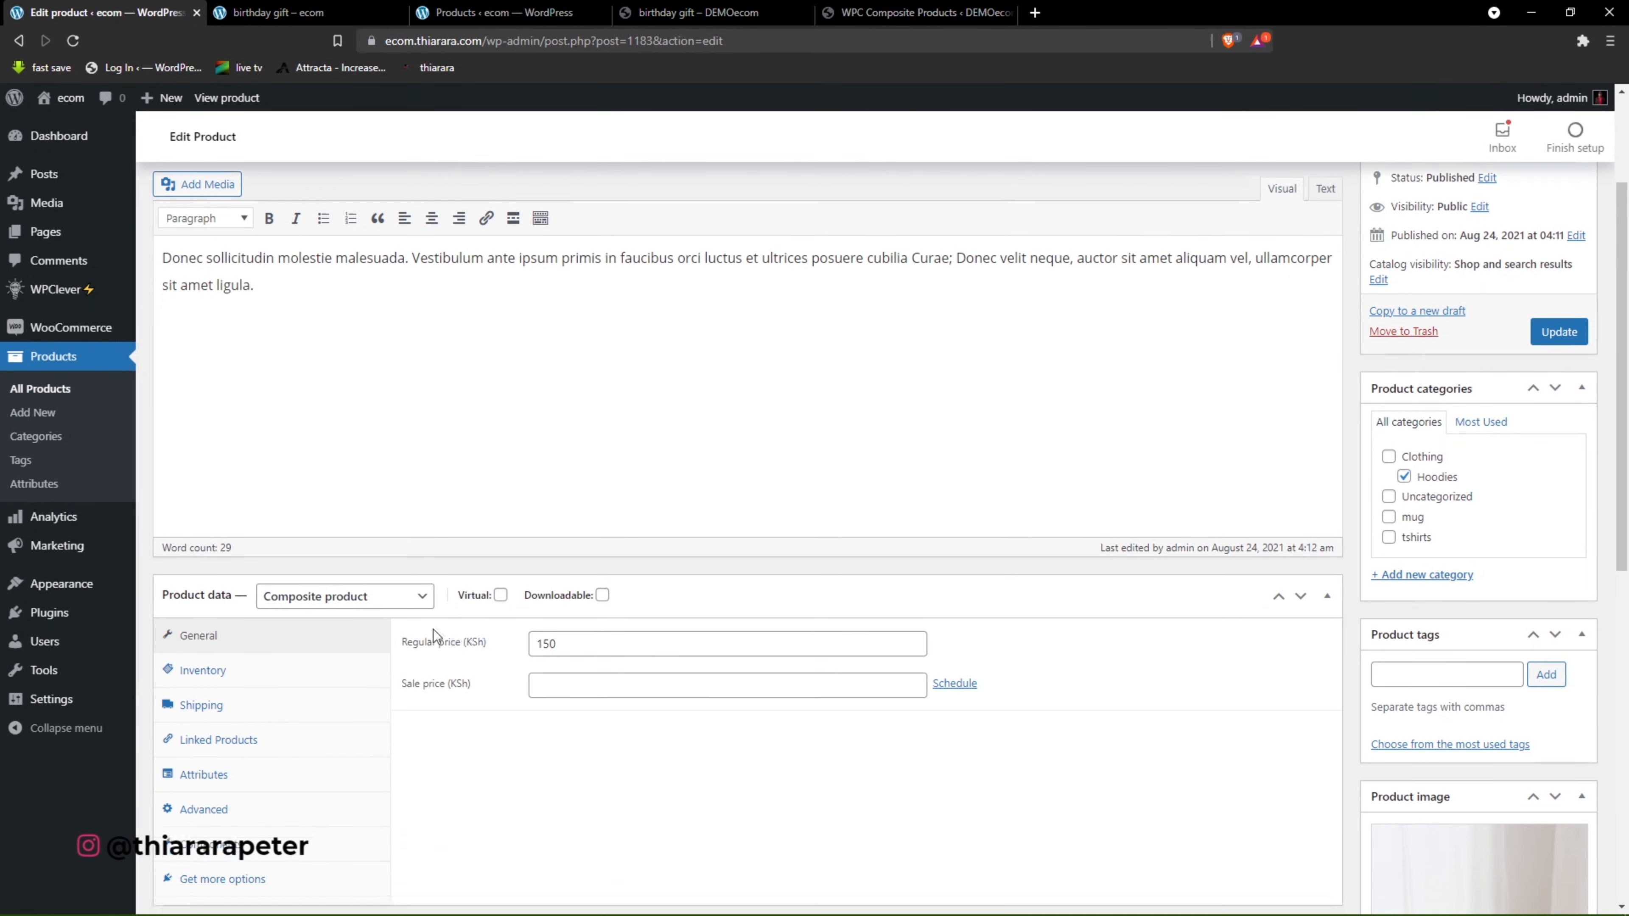
left_click(218, 516)
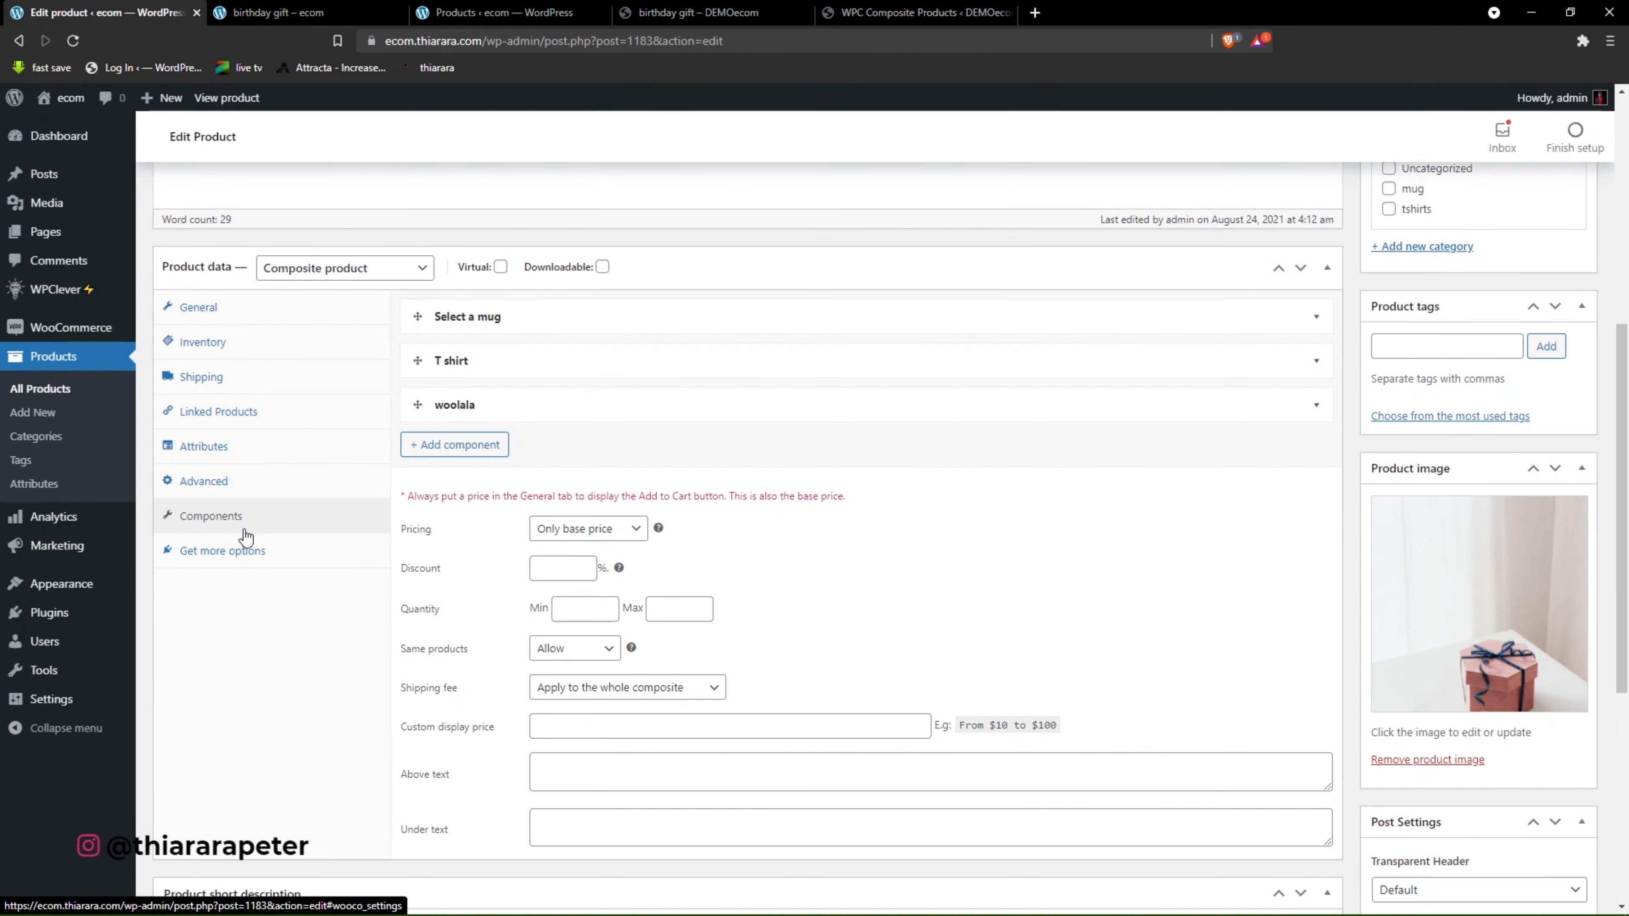
double_click(405, 530)
left_click(582, 530)
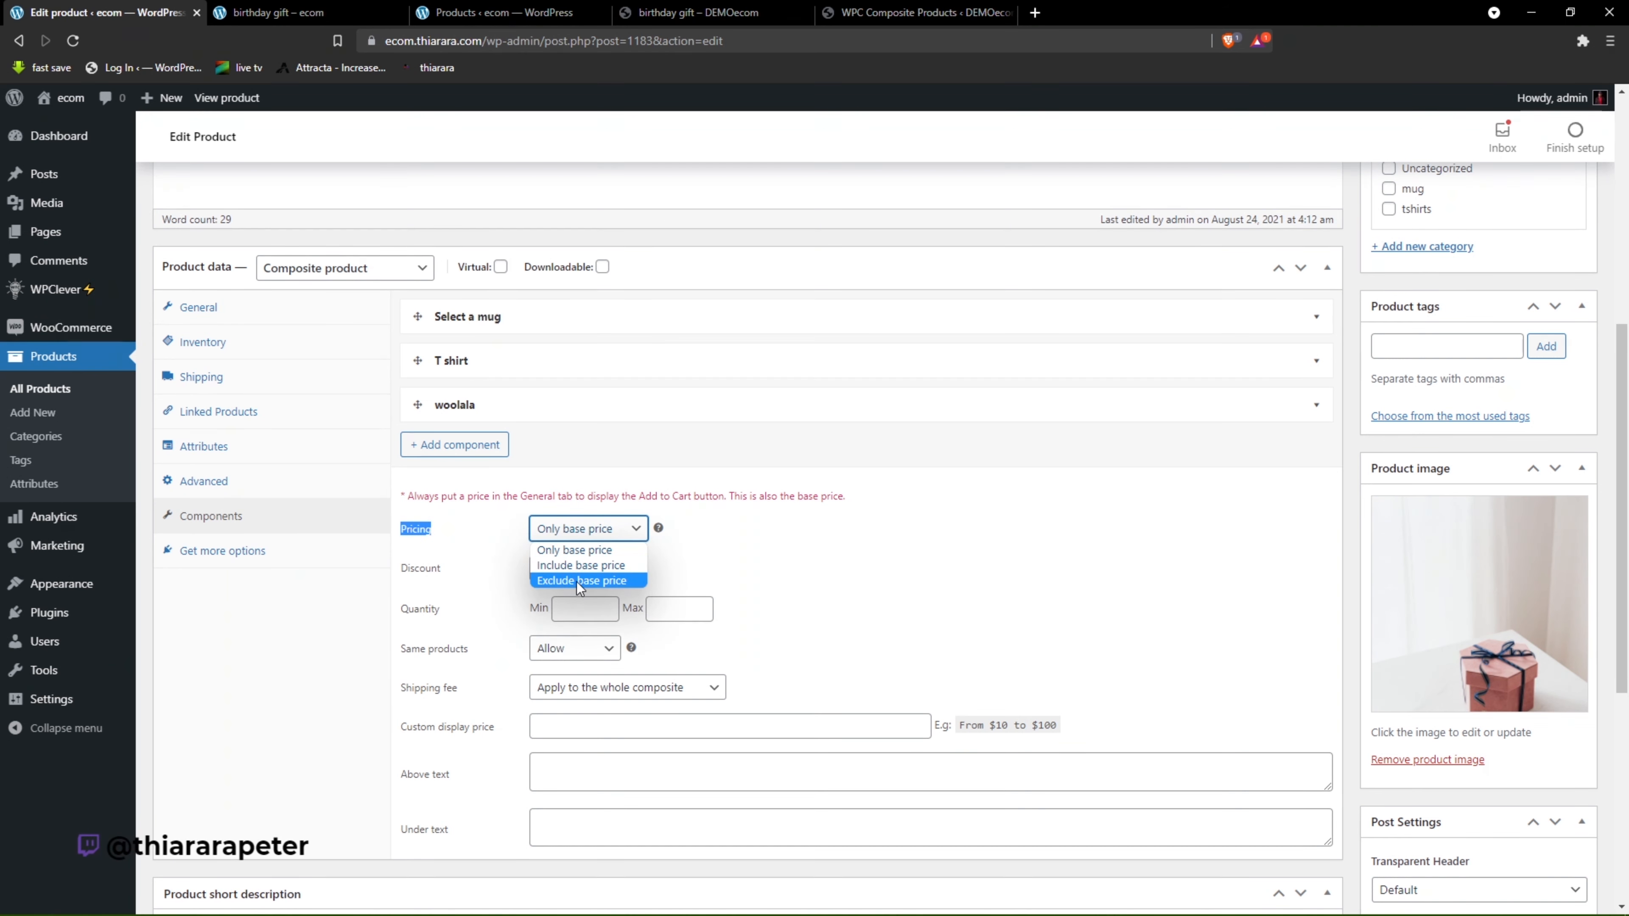
Test the storefront total with 7 mugs, 5 T-shirts and woolala excluded, comparing it with the product's Pricing setting.
left_click(233, 8)
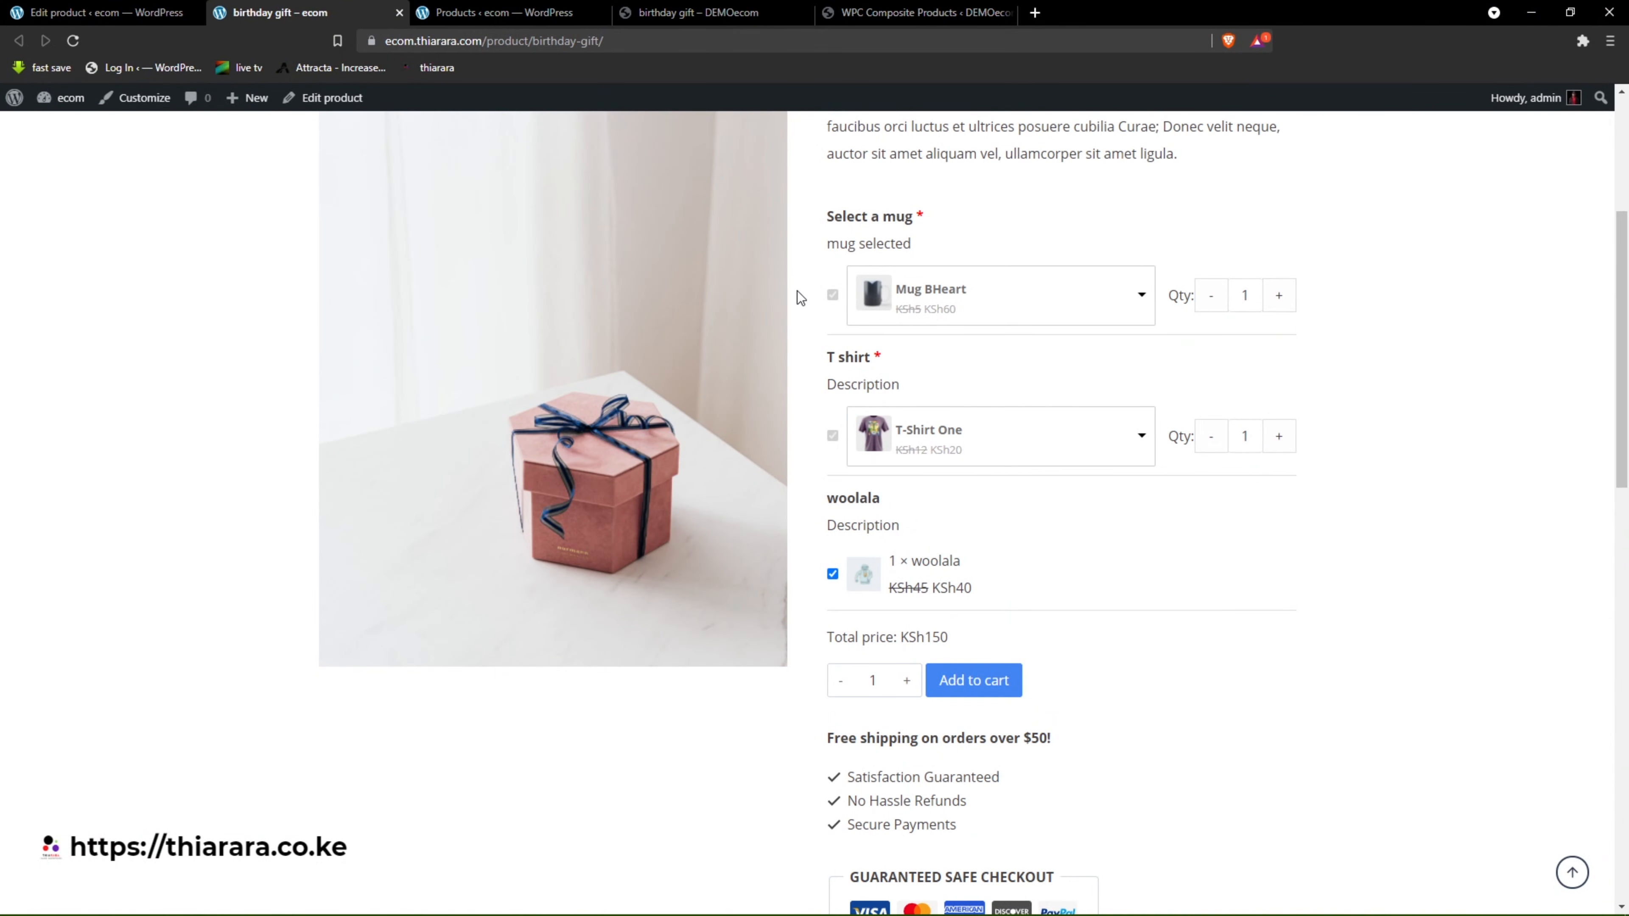
left_click(1283, 298)
left_click(1283, 298)
left_click(1283, 299)
left_click(1283, 298)
left_click(1283, 298)
left_click(832, 574)
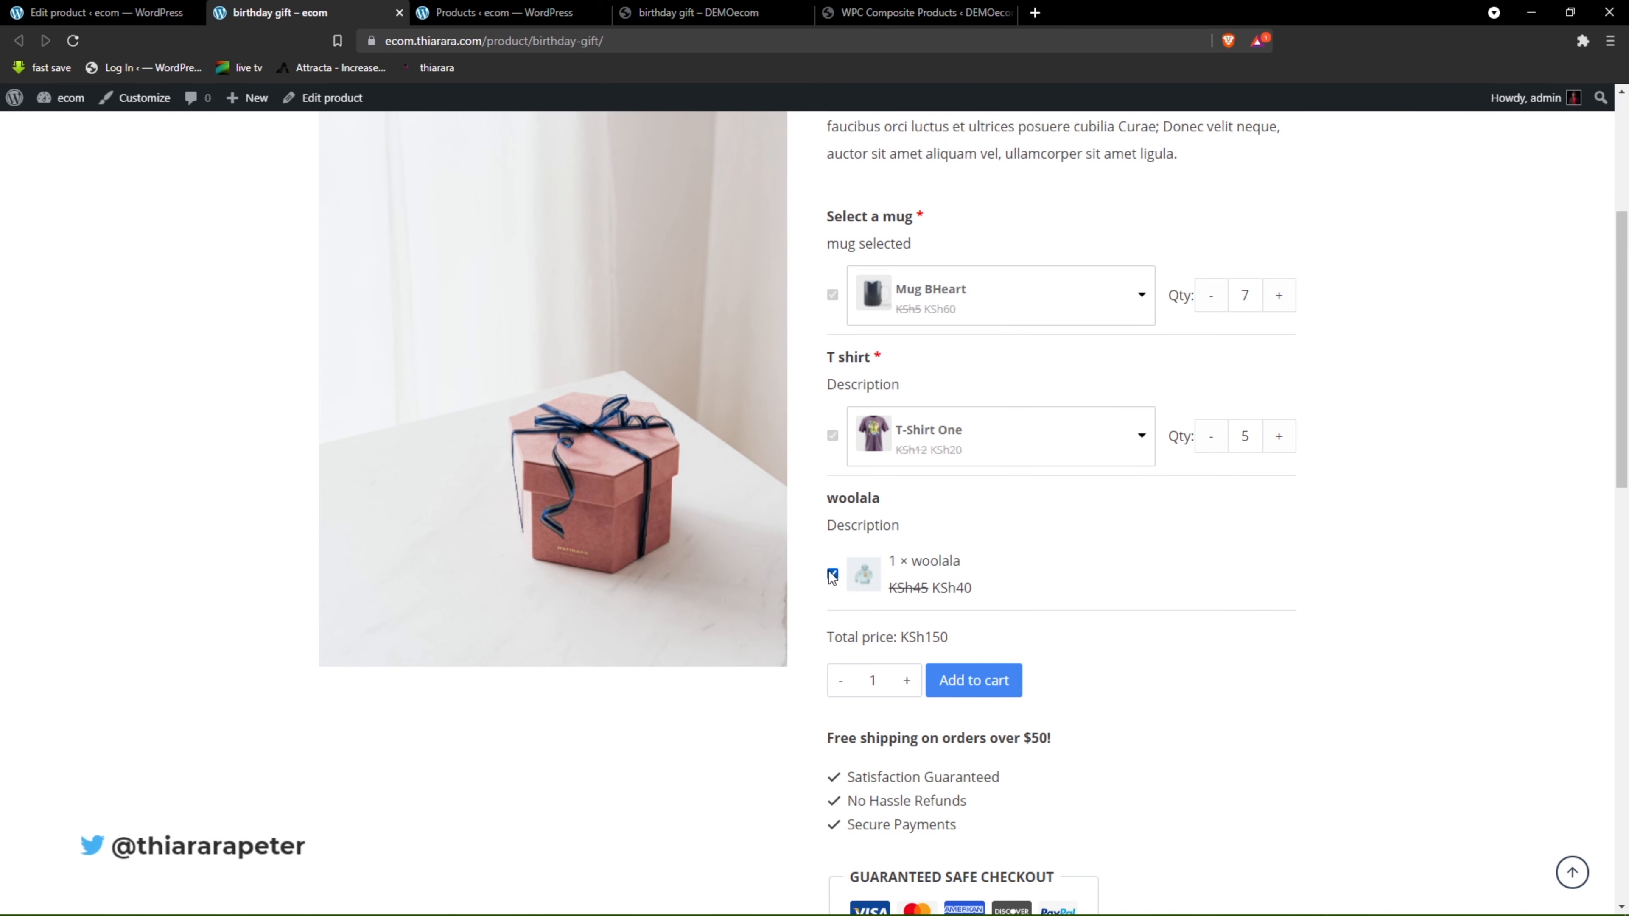
left_click_drag(969, 637, 827, 631)
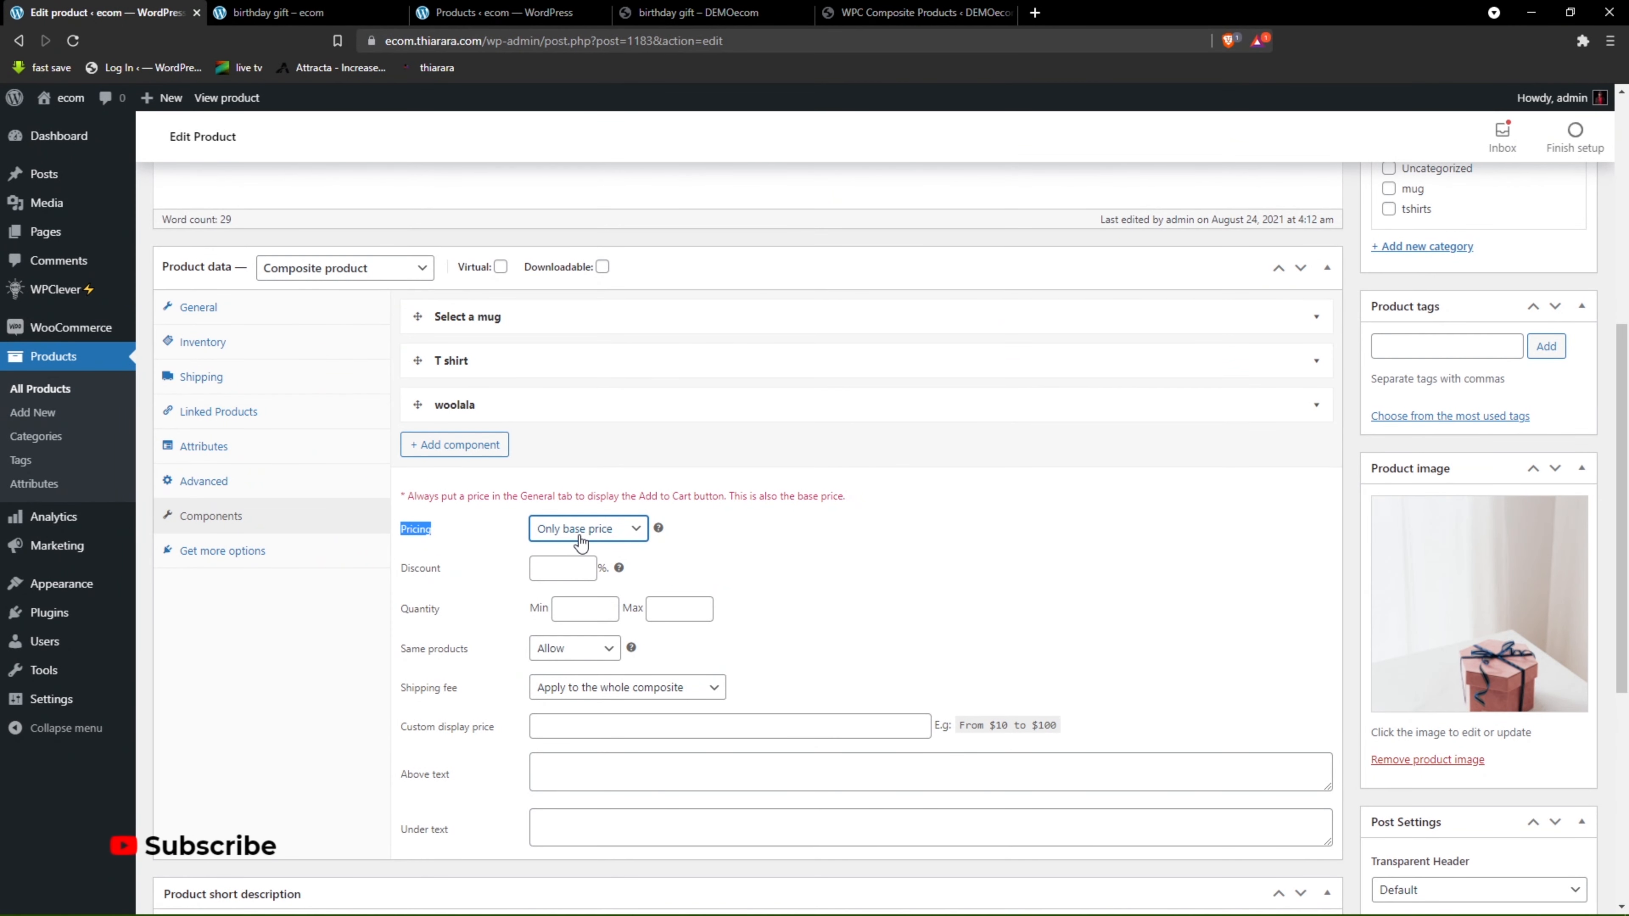
left_click(276, 12)
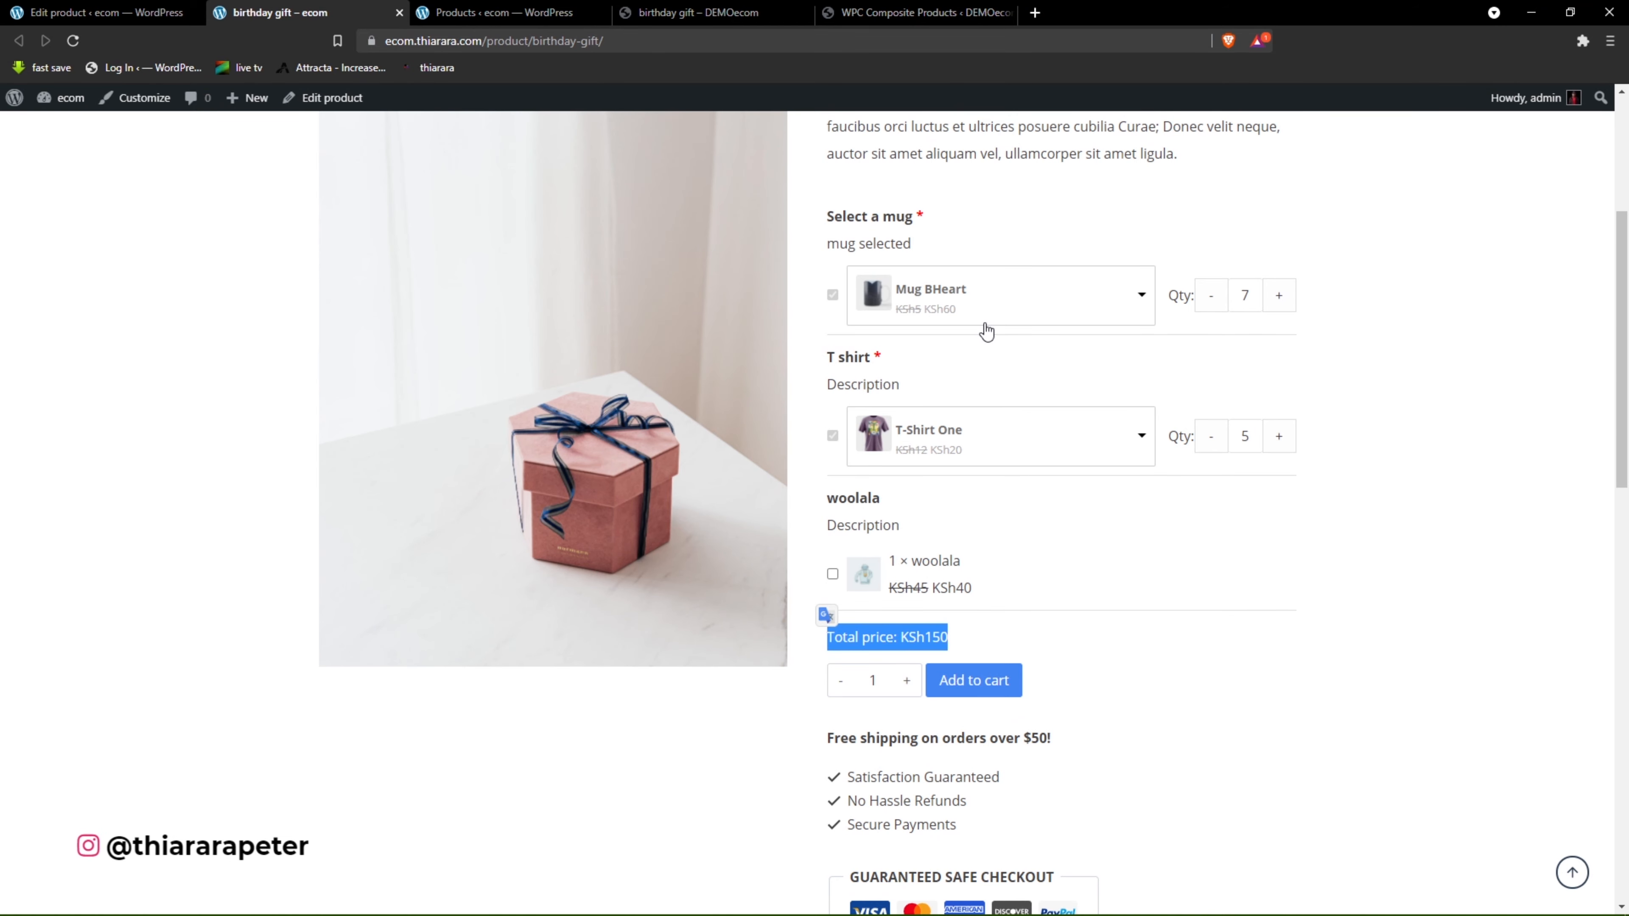
left_click(106, 13)
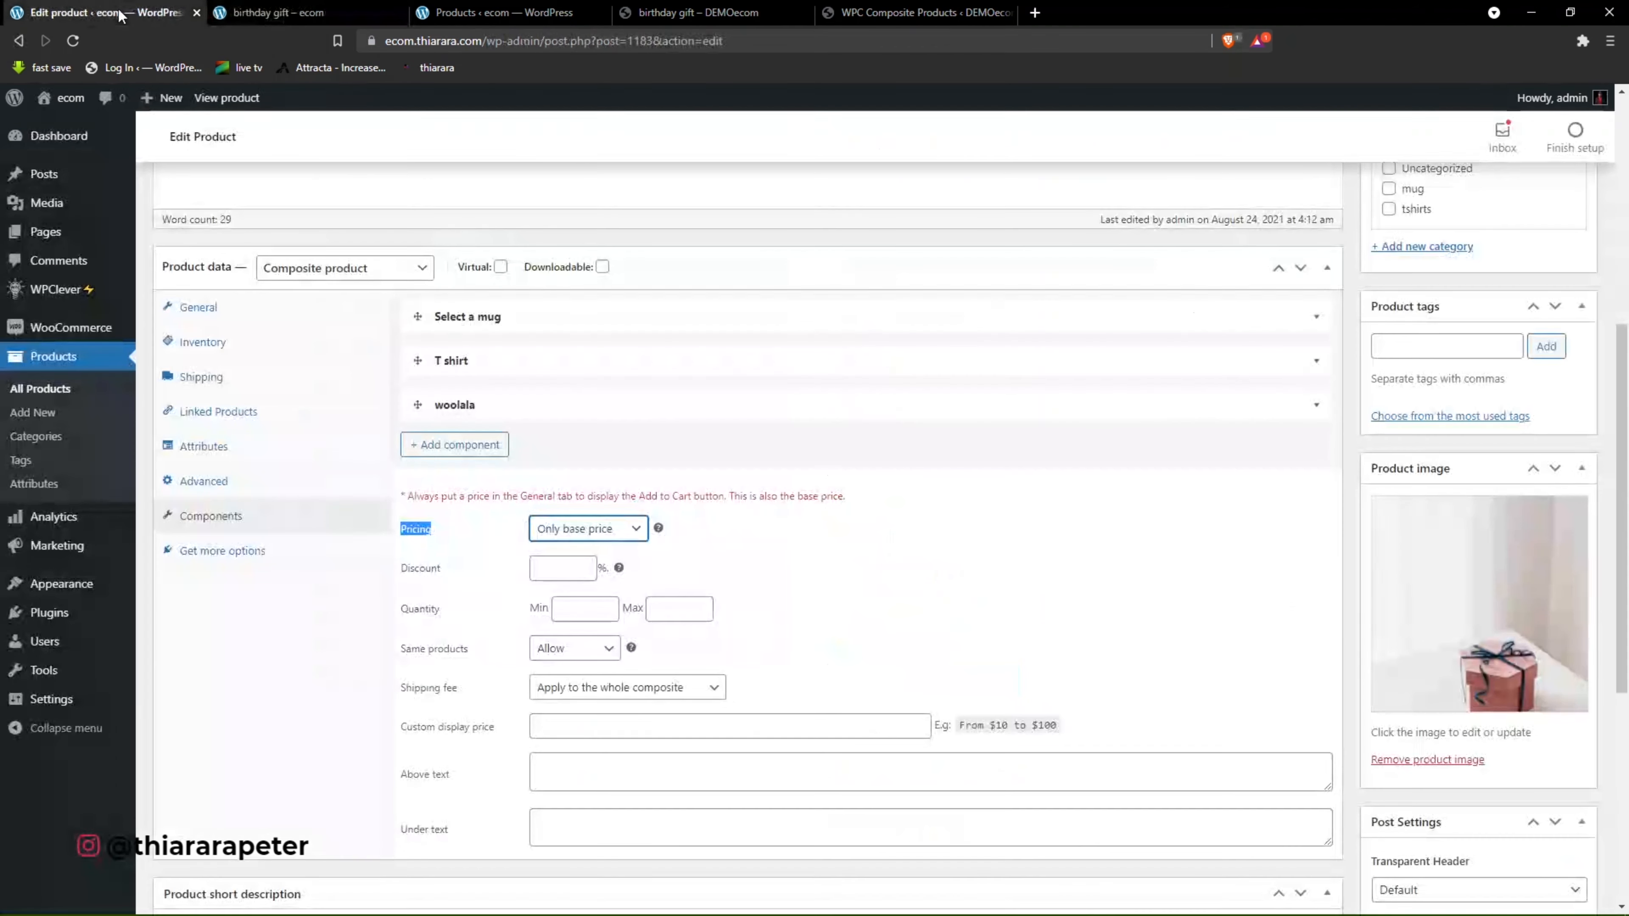
Set the composite product's Pricing option to Include base price and update the product.
left_click(593, 538)
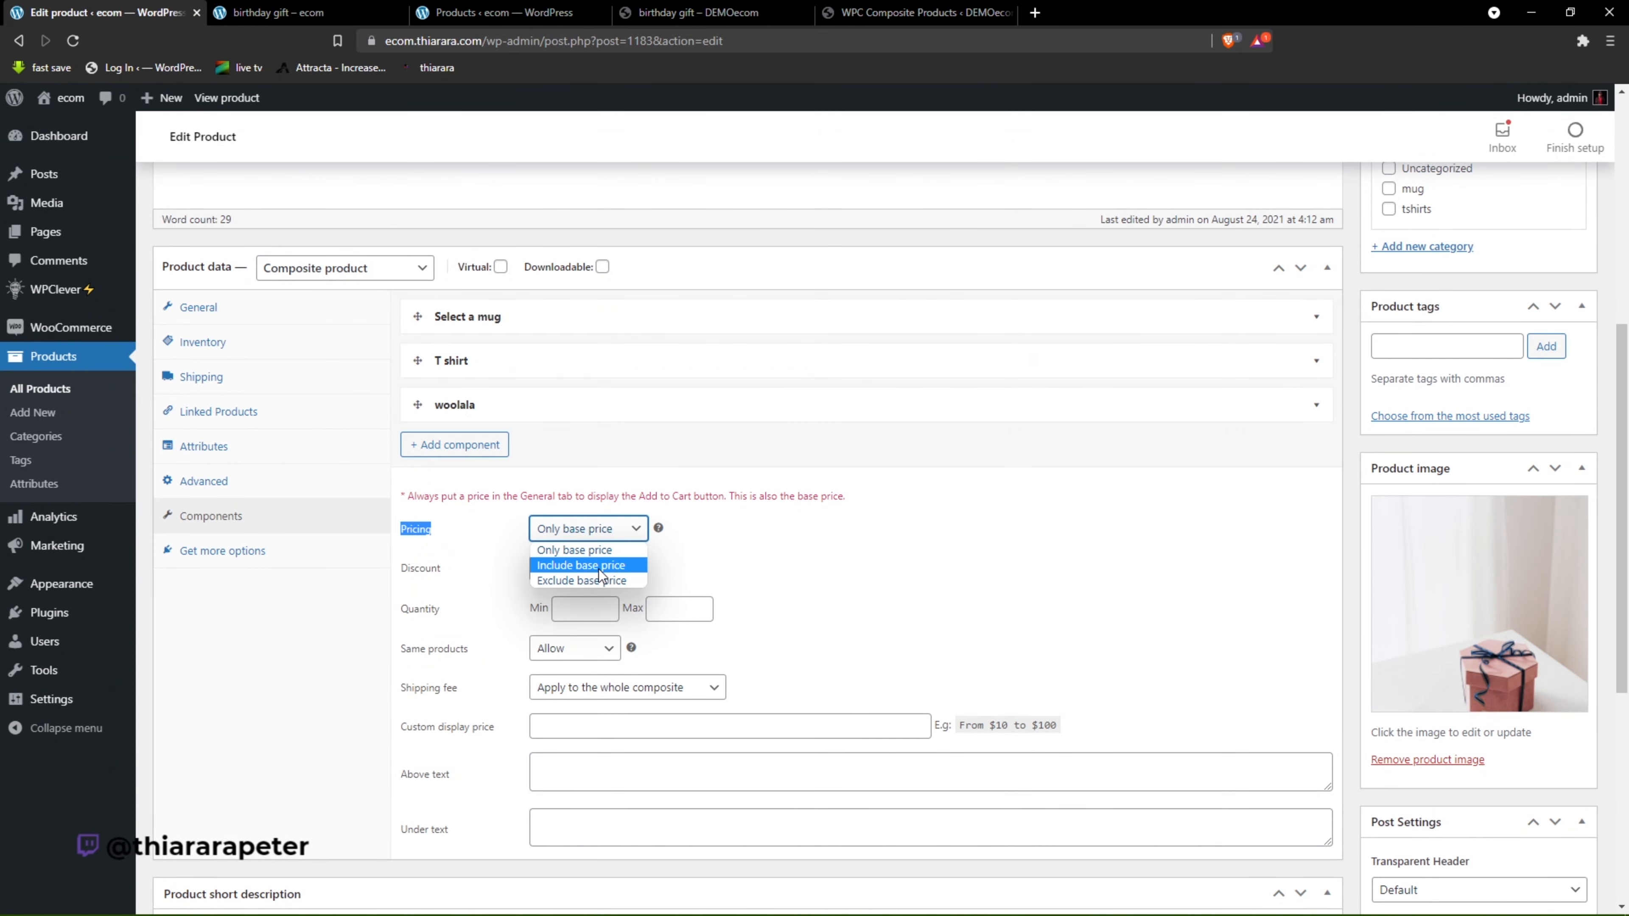
left_click(588, 565)
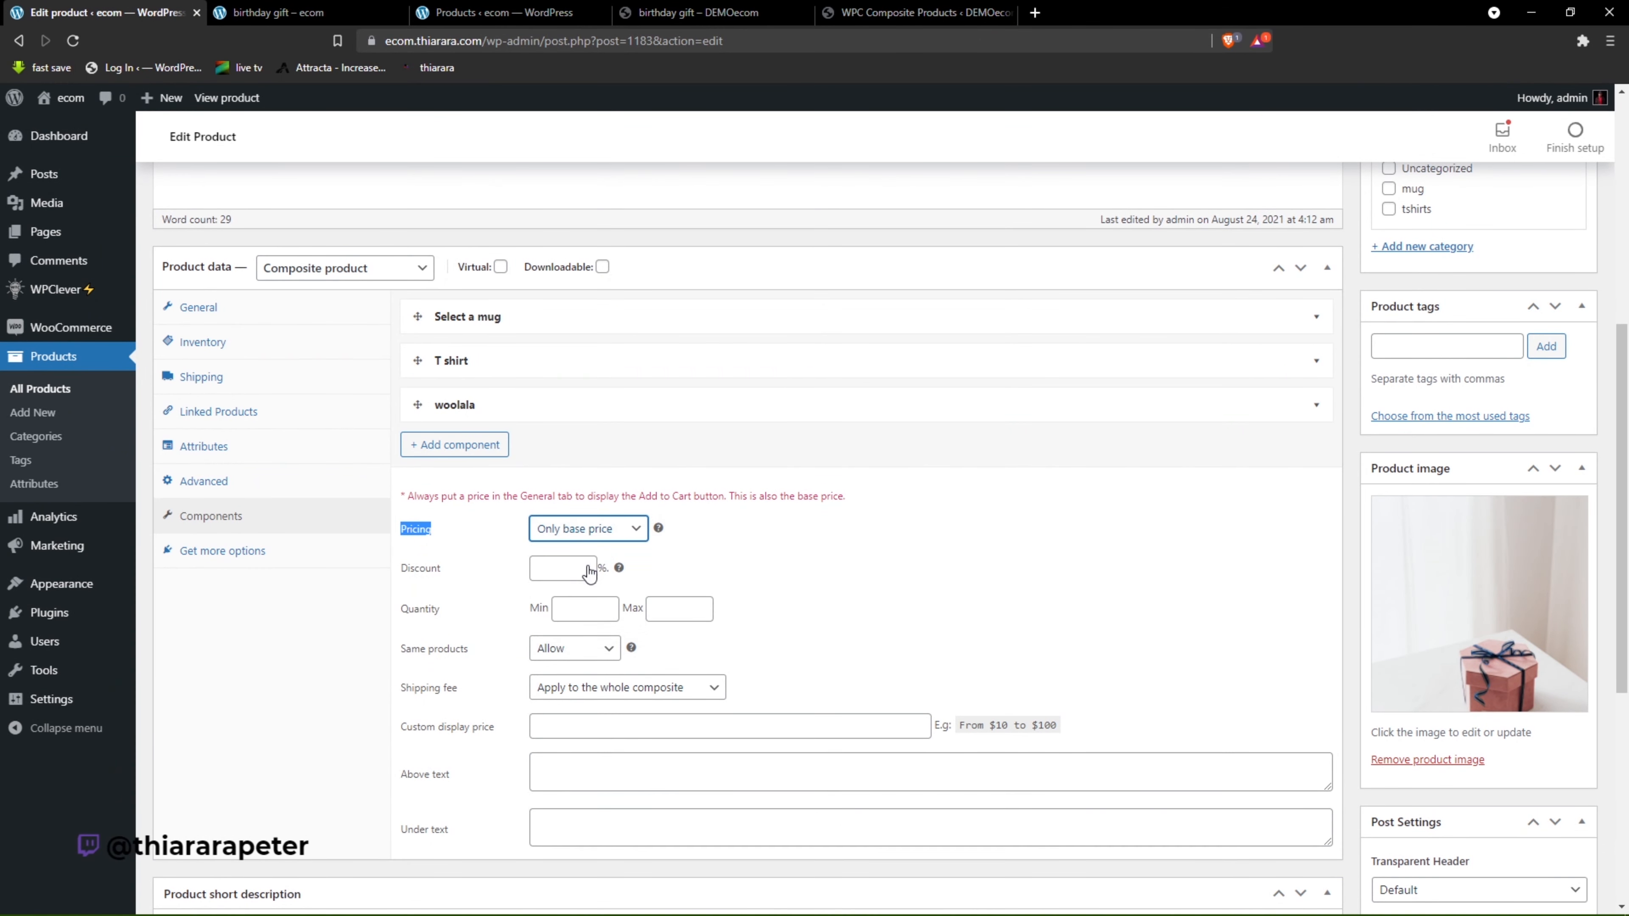
scroll(1556, 436, "up", 4)
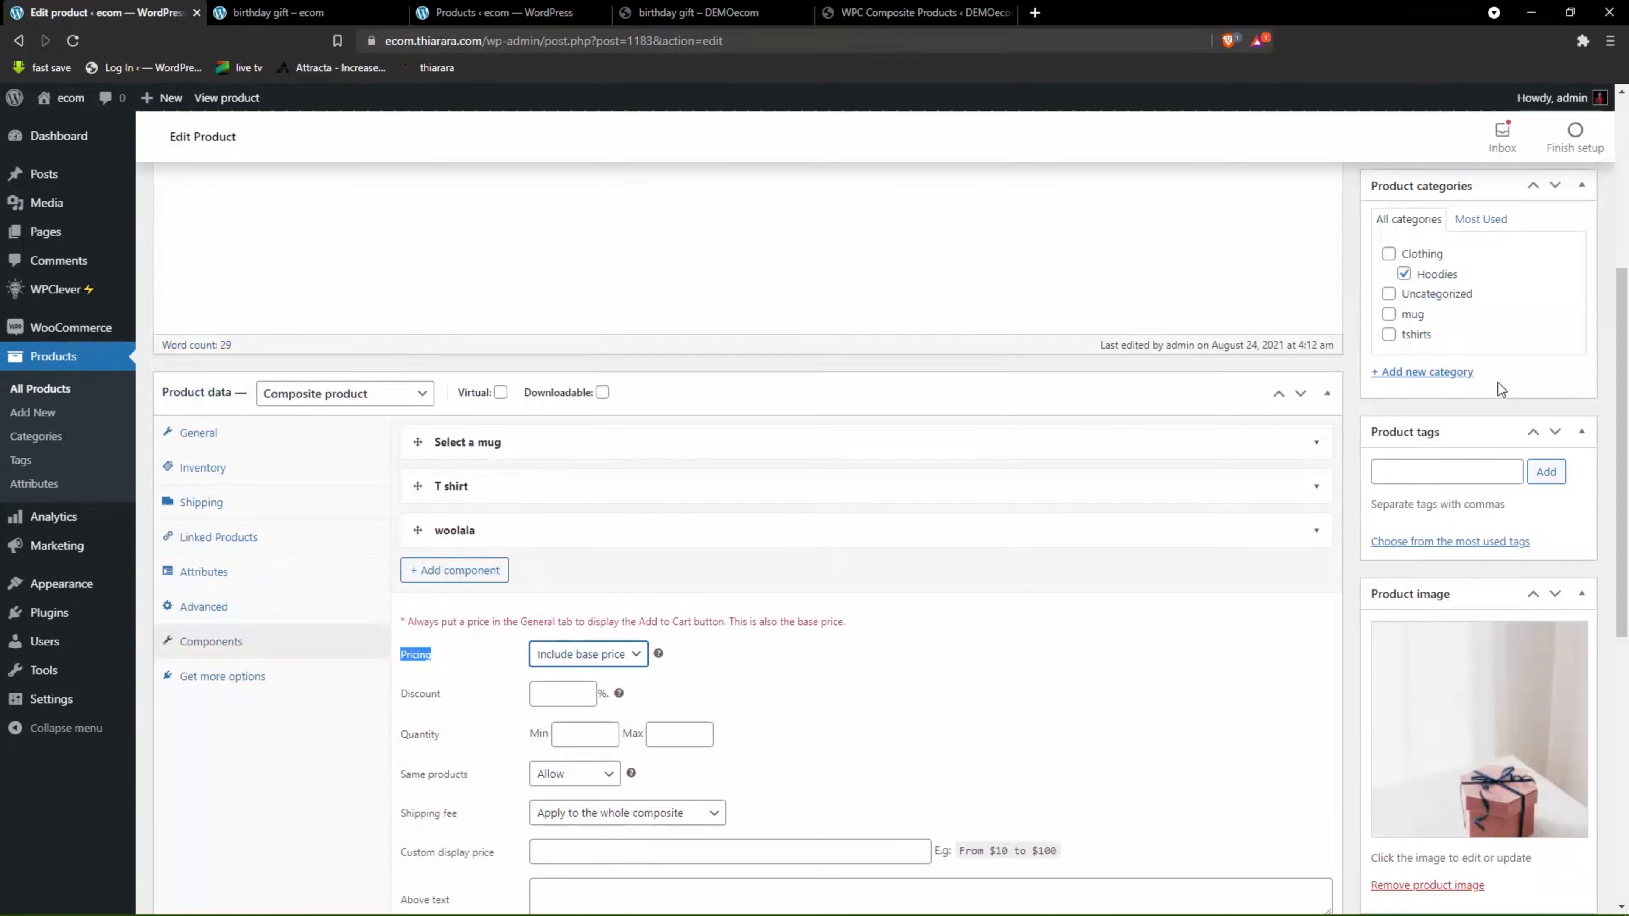
left_click(1557, 258)
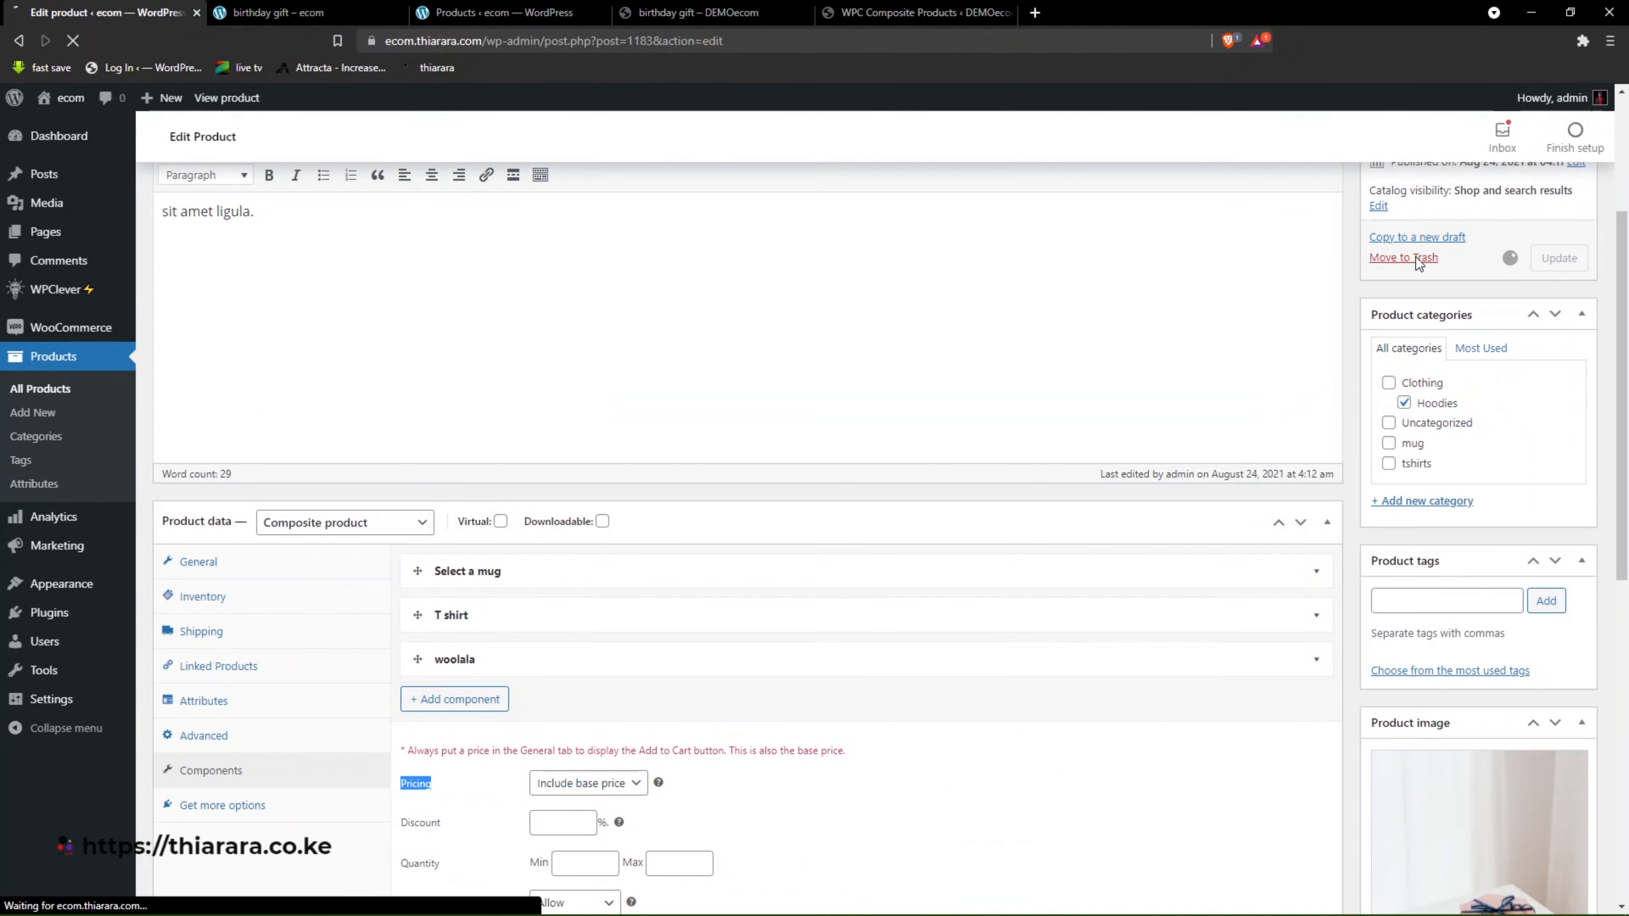
Reload the birthday gift storefront page and check its price against the mug options' prices.
left_click(287, 9)
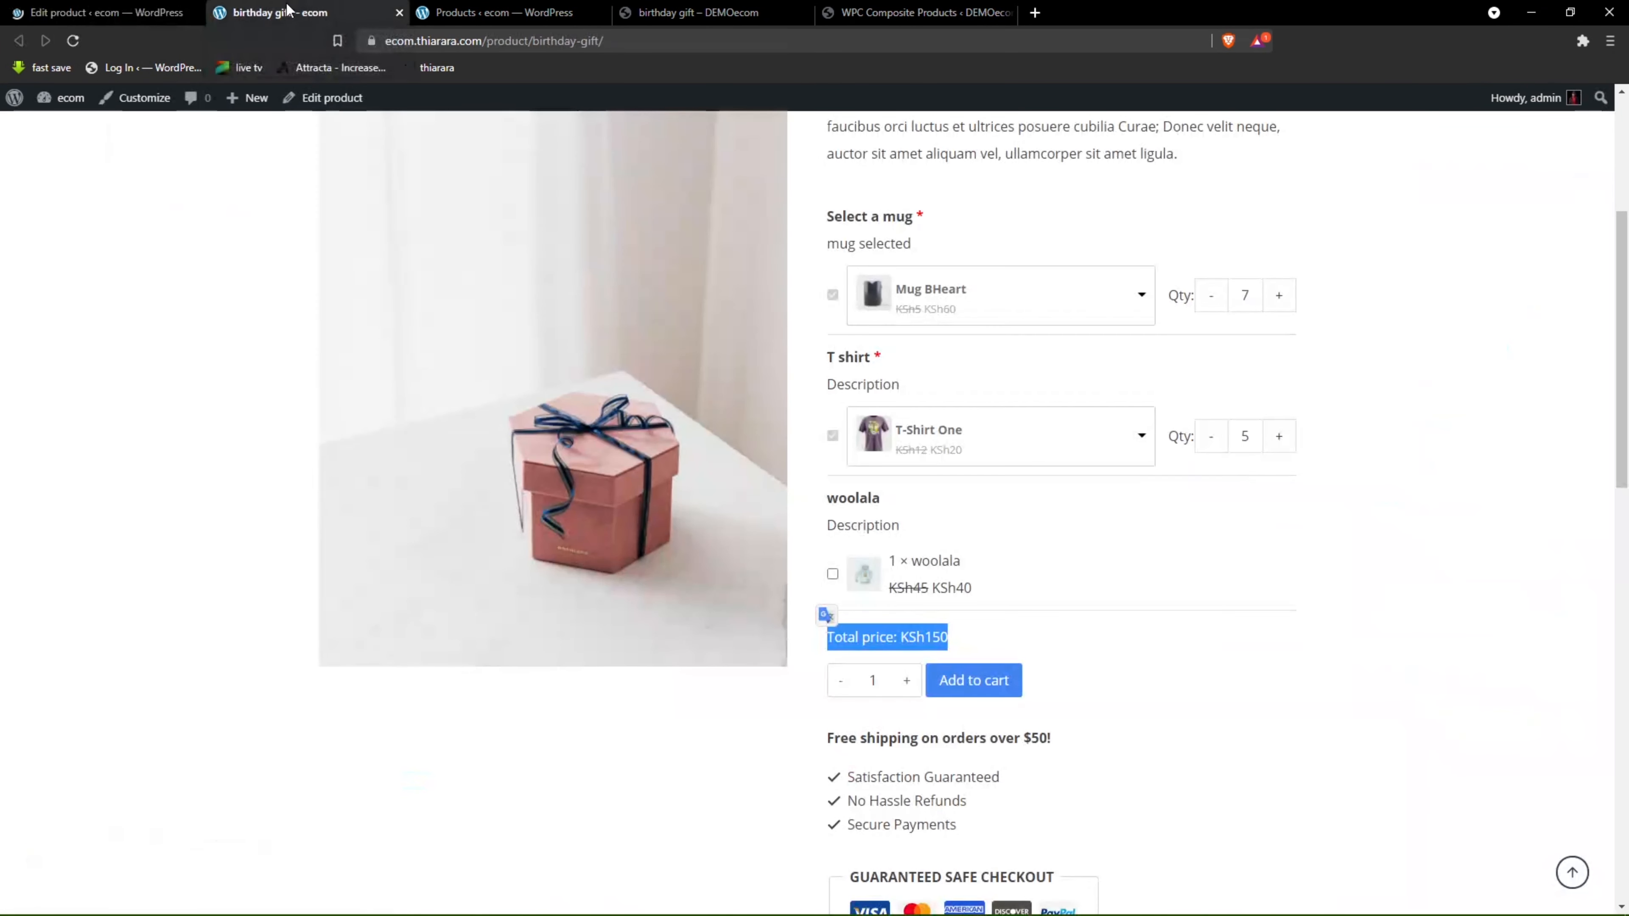
left_click(79, 39)
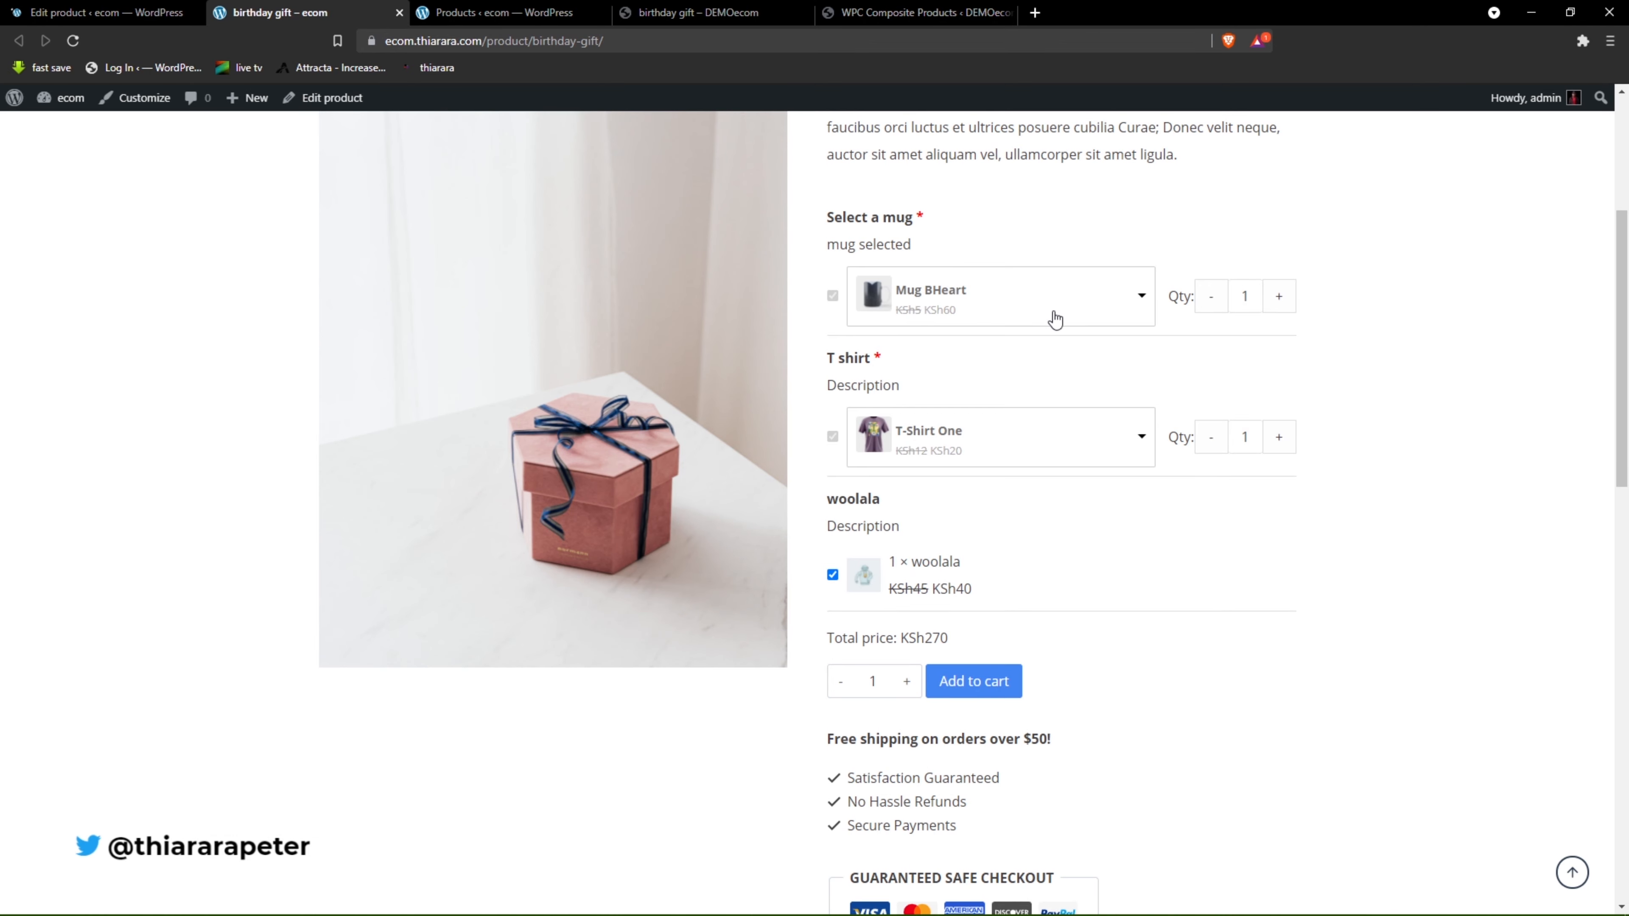
scroll(930, 541, "up", 5)
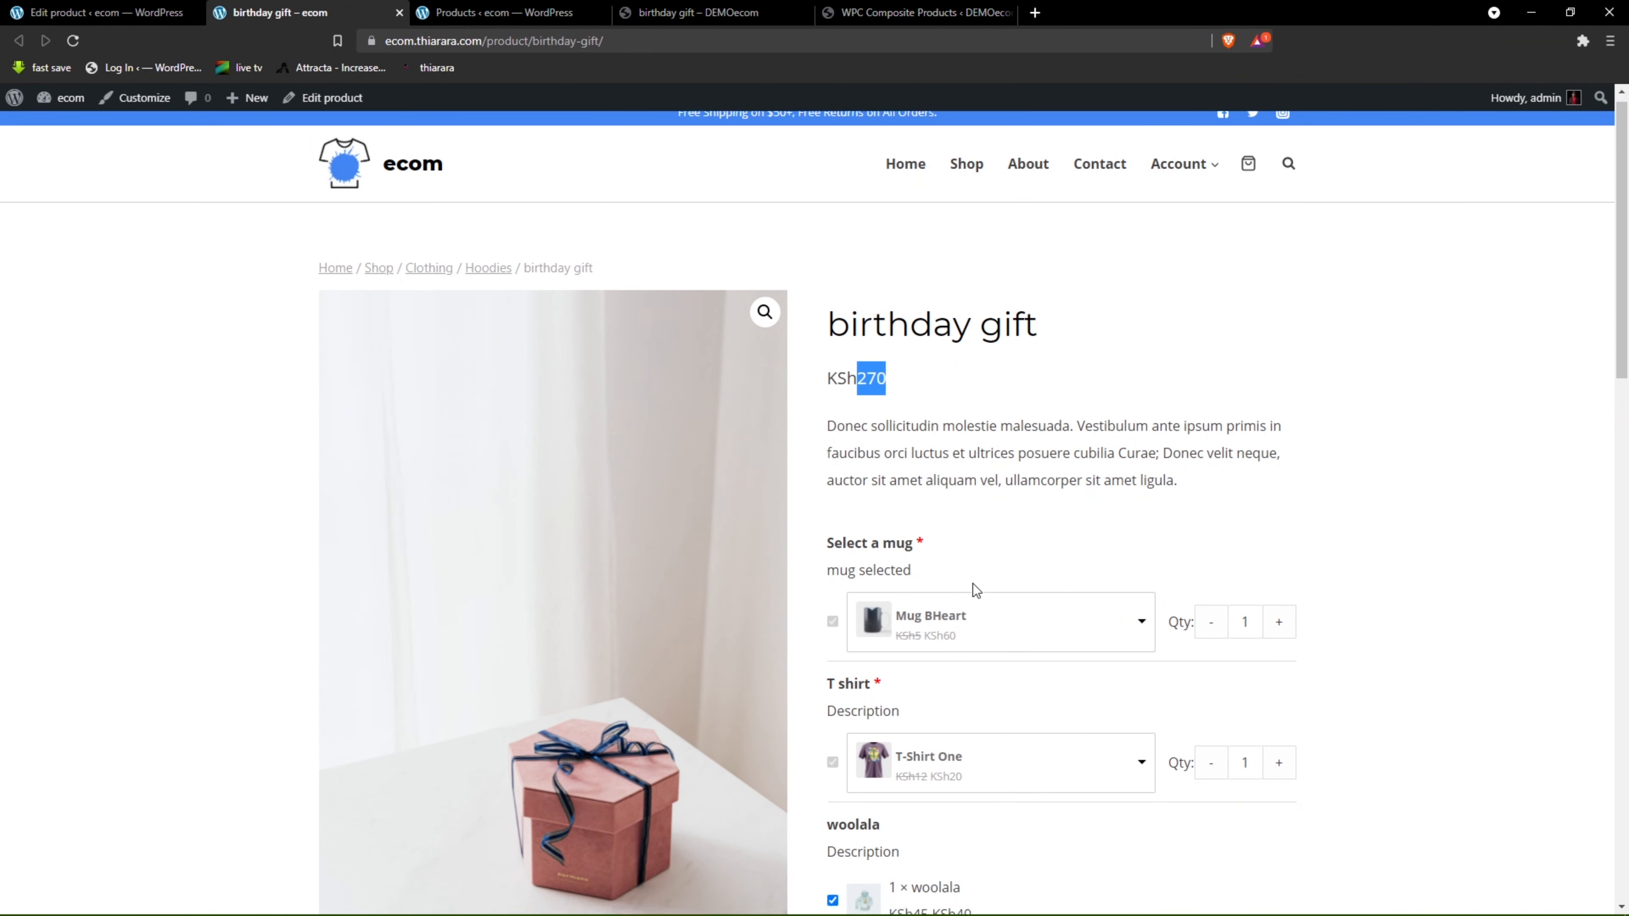
scroll(973, 583, "down", 5)
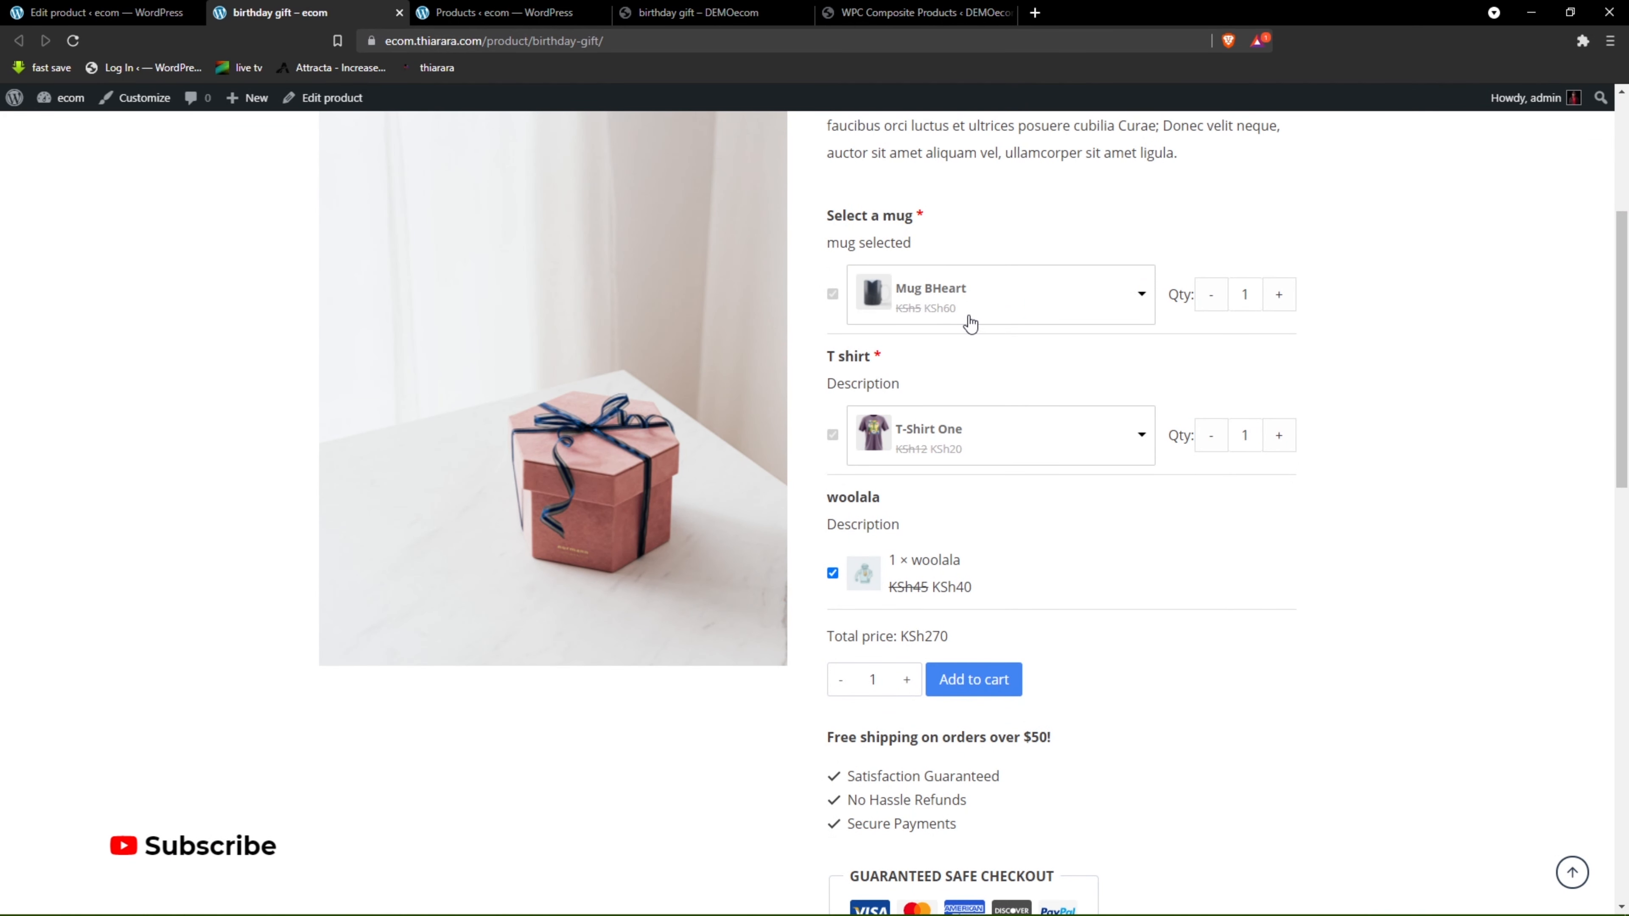
double_click(949, 311)
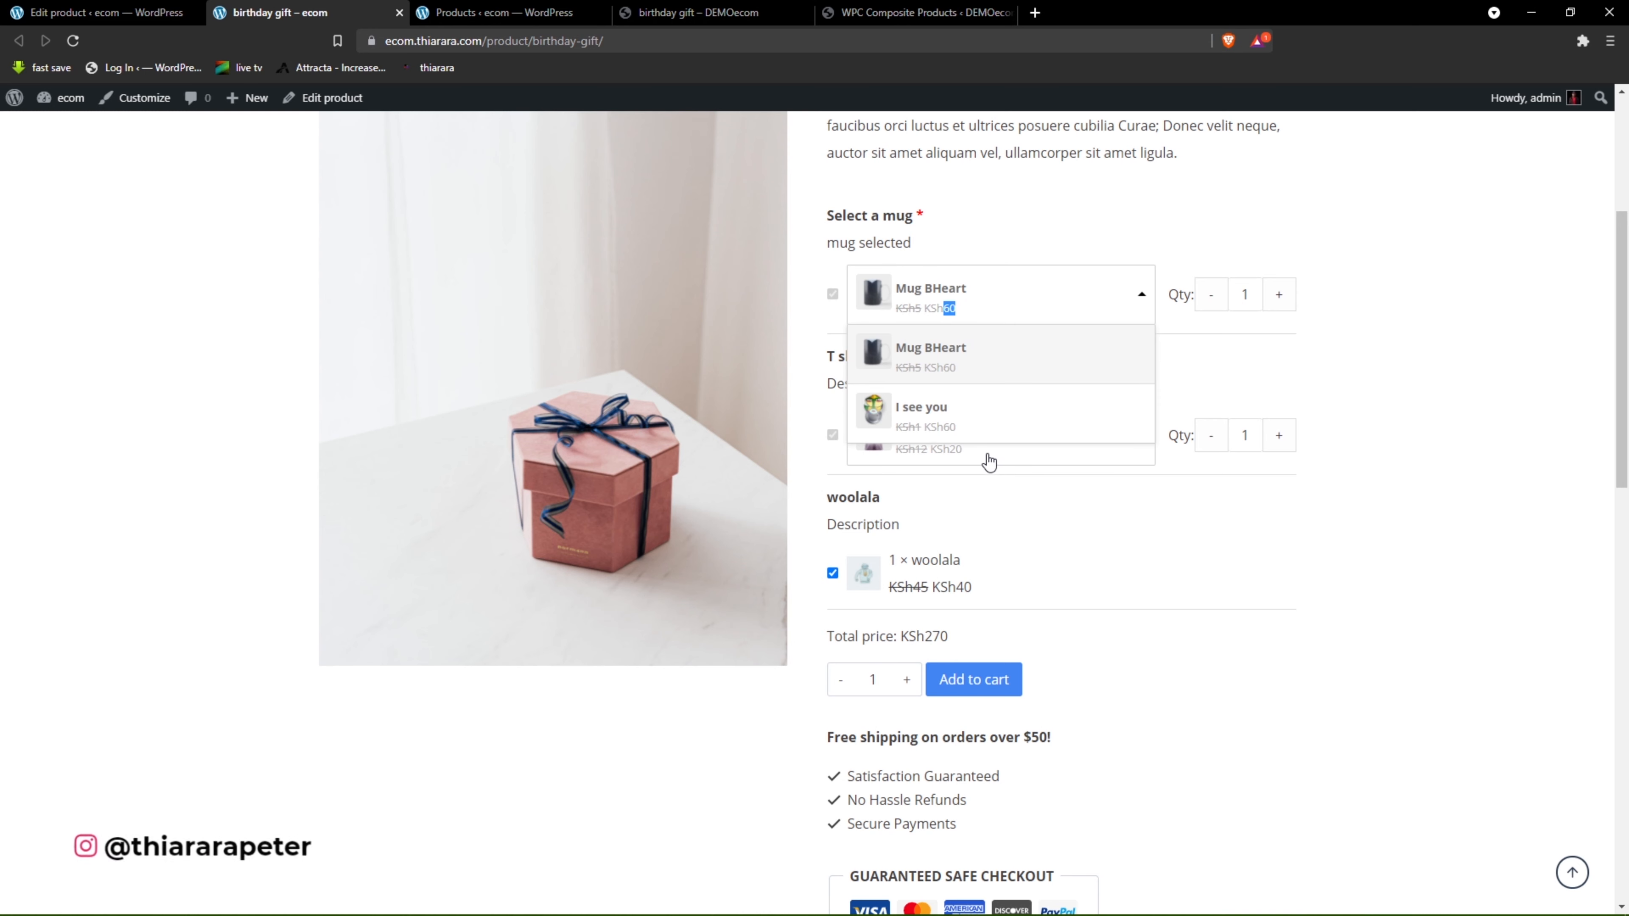
left_click(946, 430)
left_click(1295, 692)
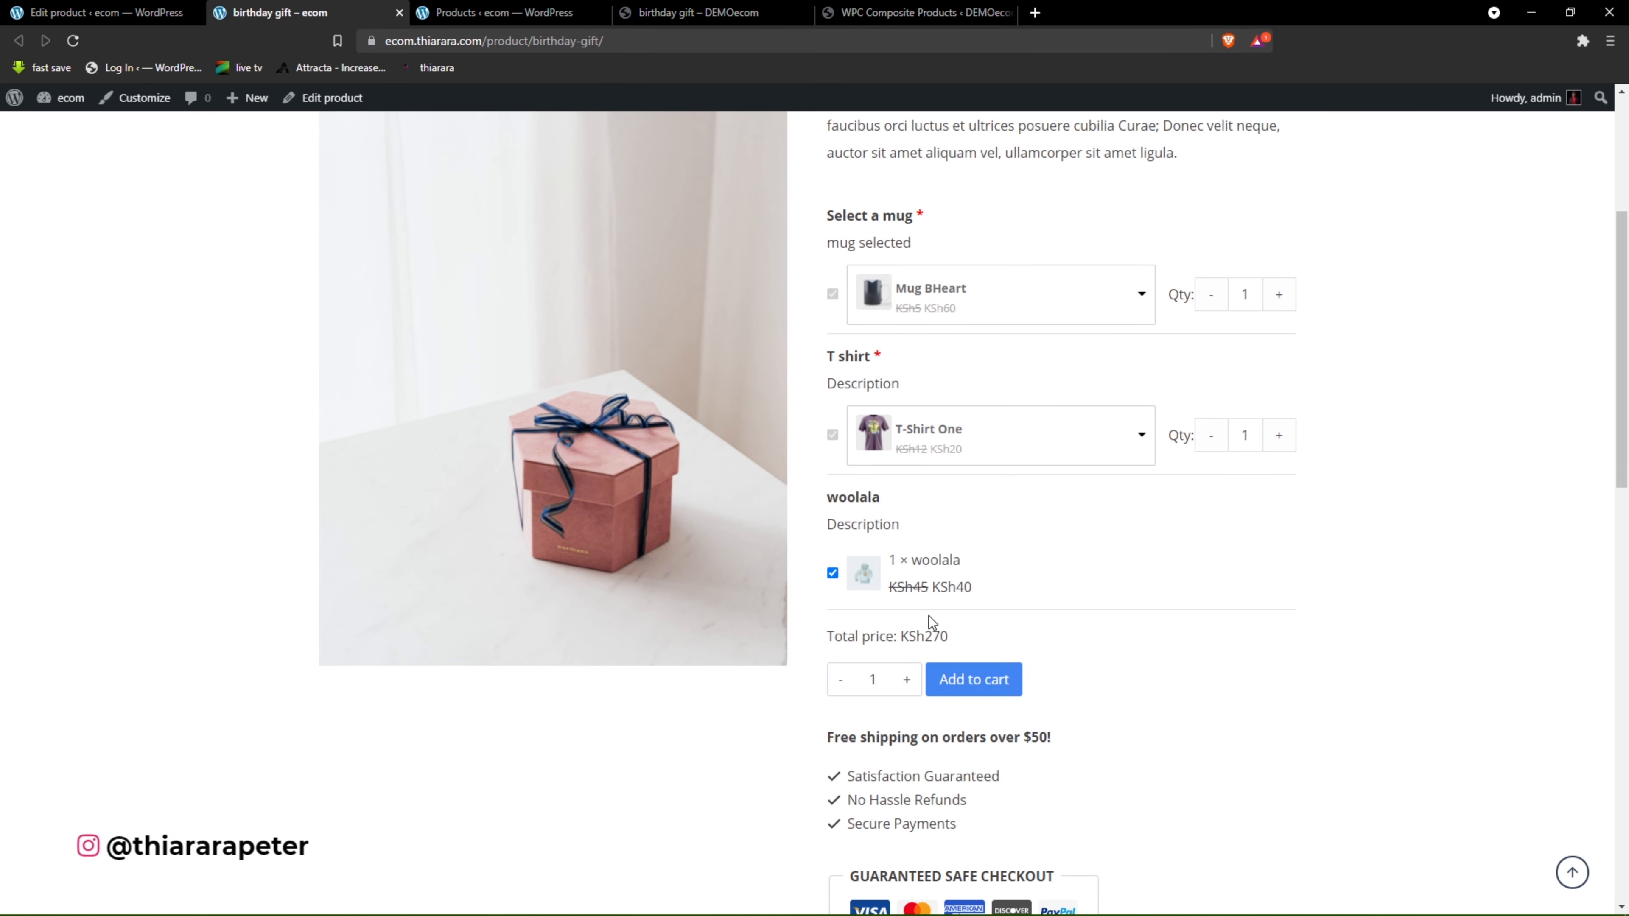
Compare the price under the product title with the component prices and total price, also with the mug quantity at 2.
scroll(959, 607, "up", 4)
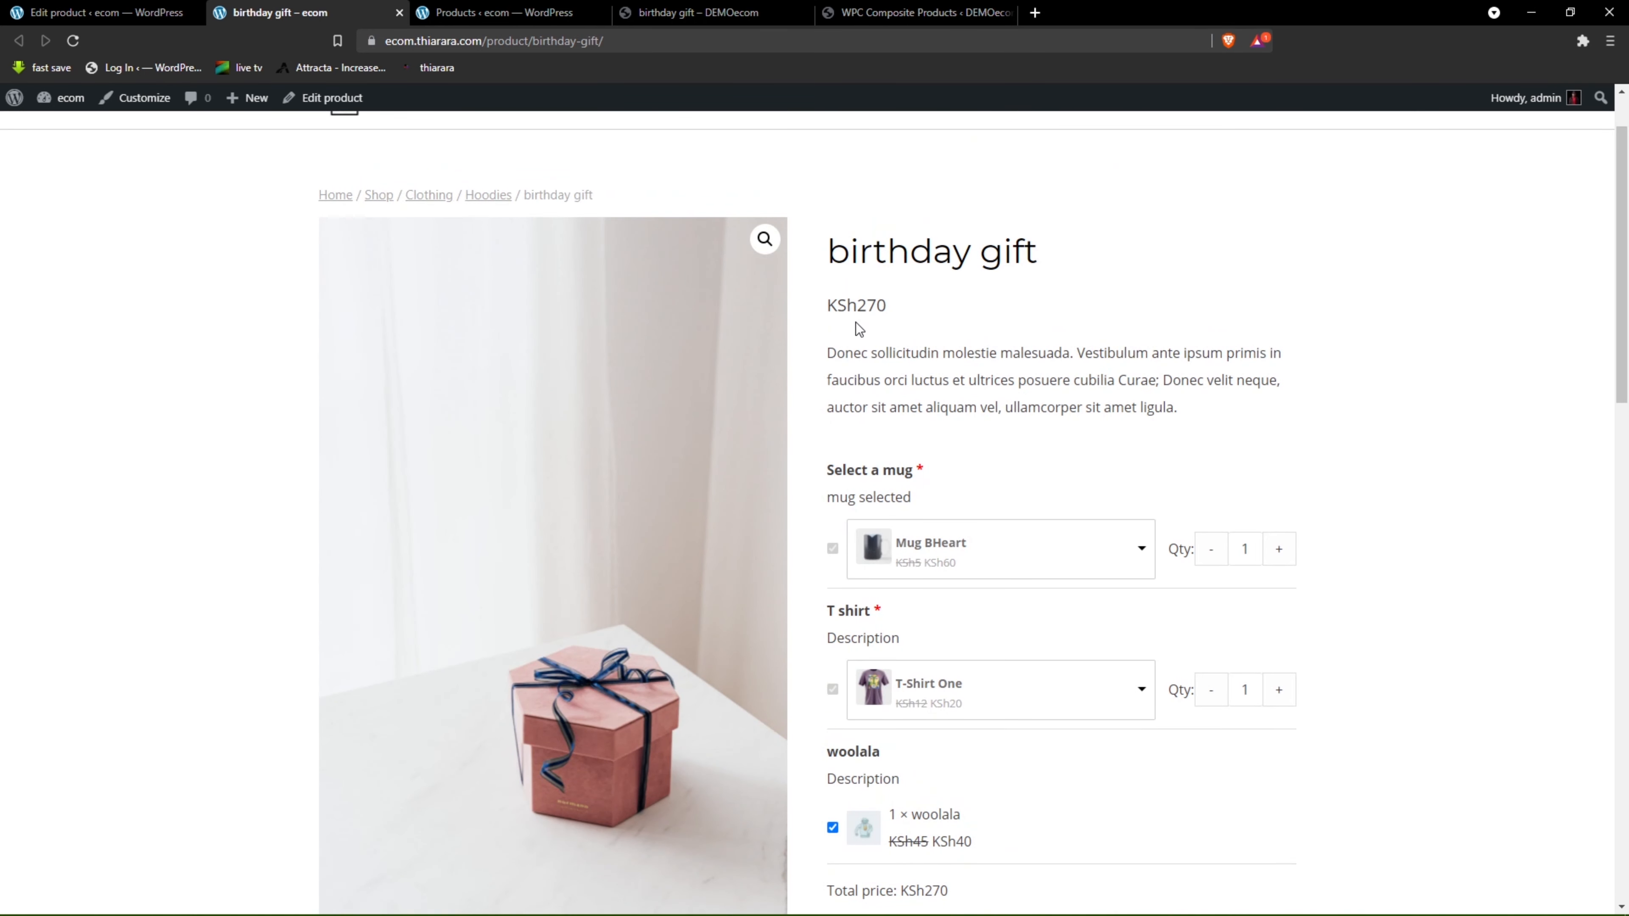
scroll(891, 635, "down", 3)
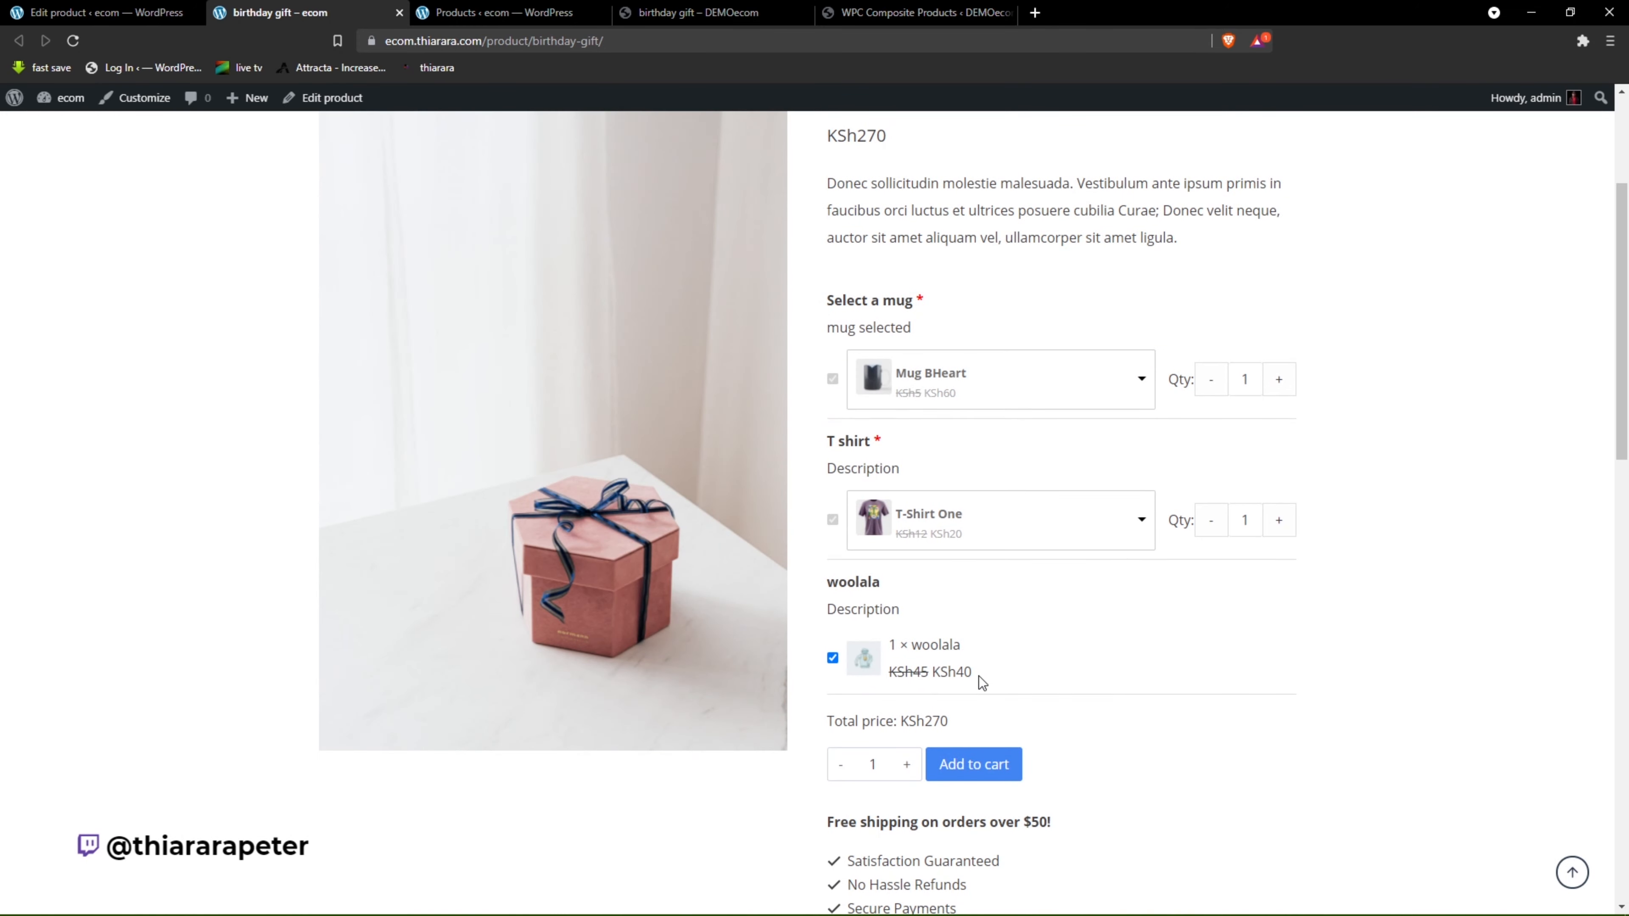
scroll(1007, 743, "up", 4)
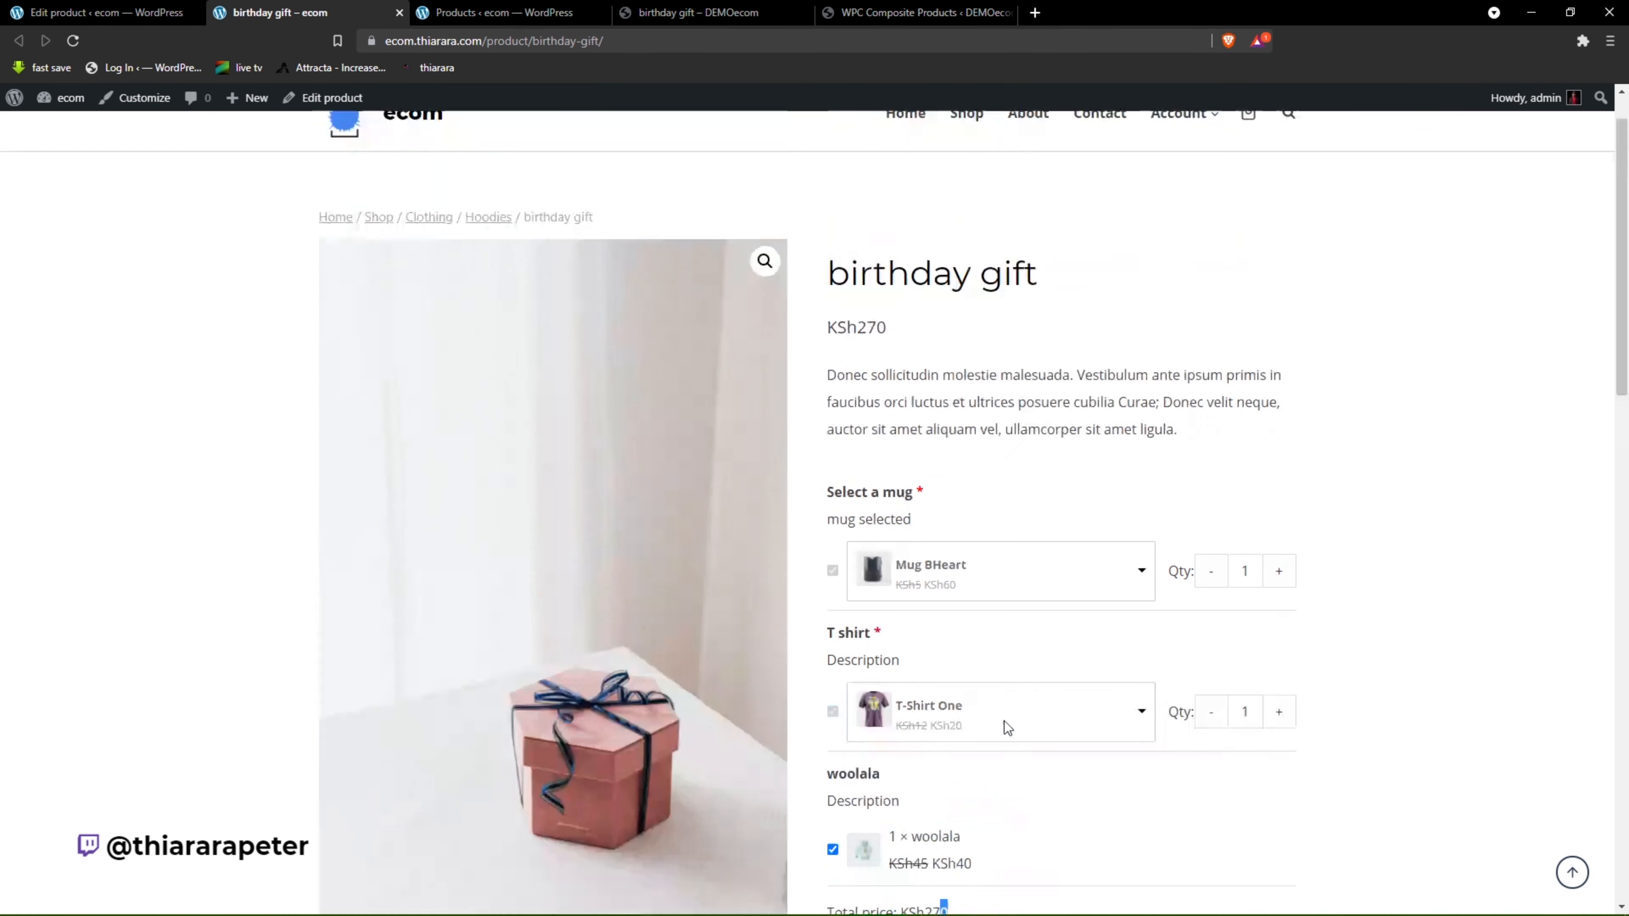
scroll(1045, 693, "down", 8)
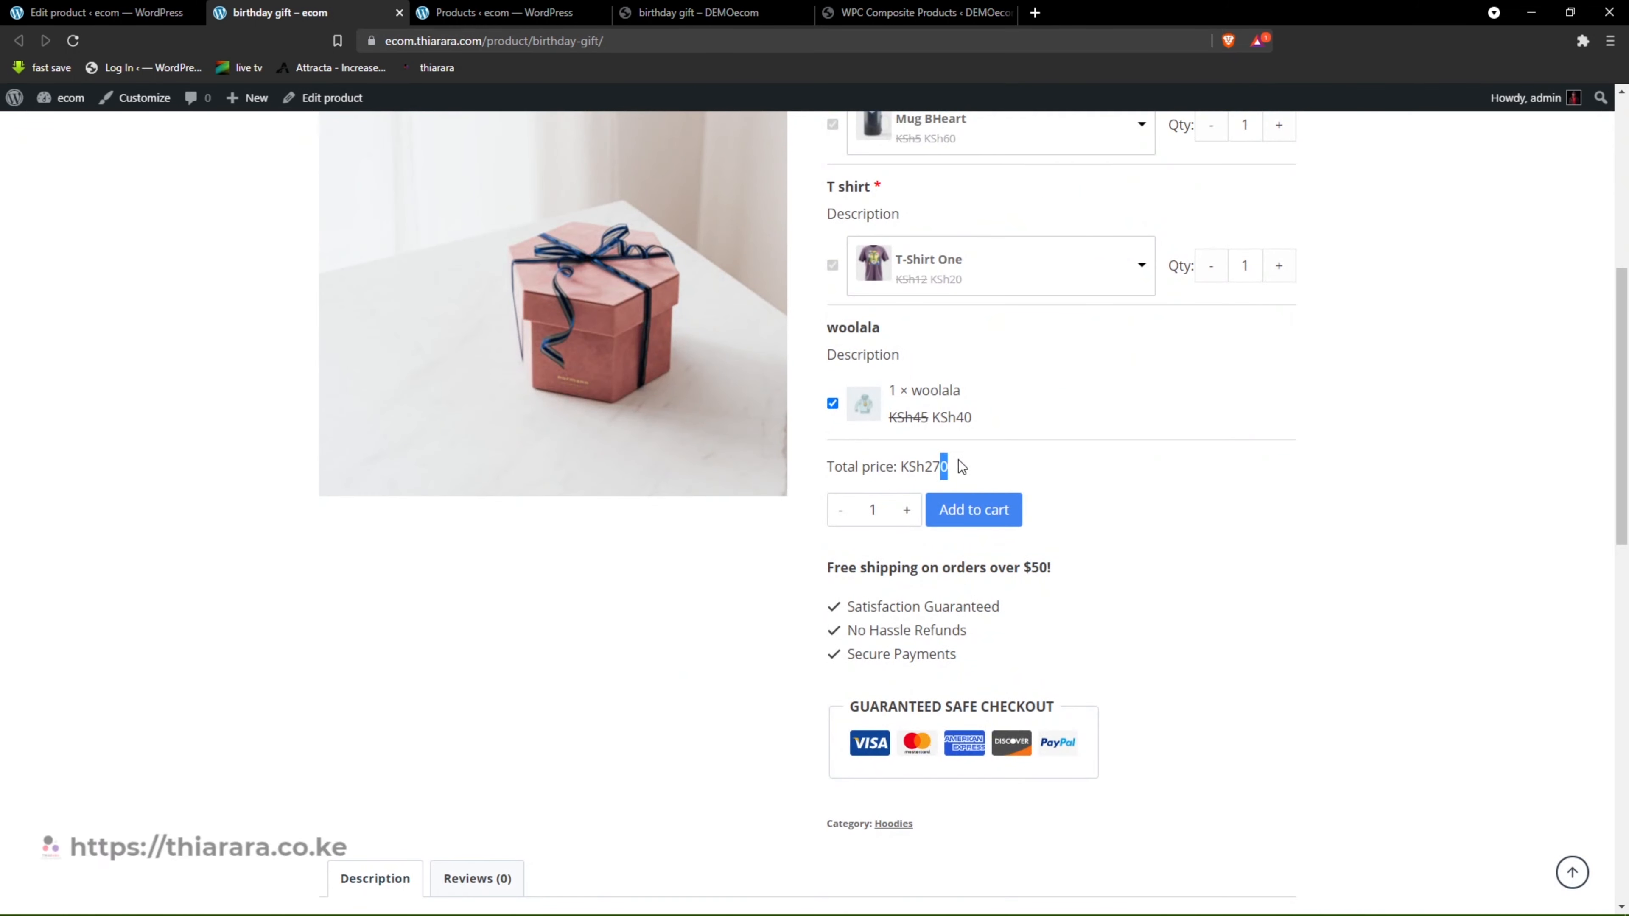
scroll(928, 493, "up", 1)
scroll(928, 493, "up", 6)
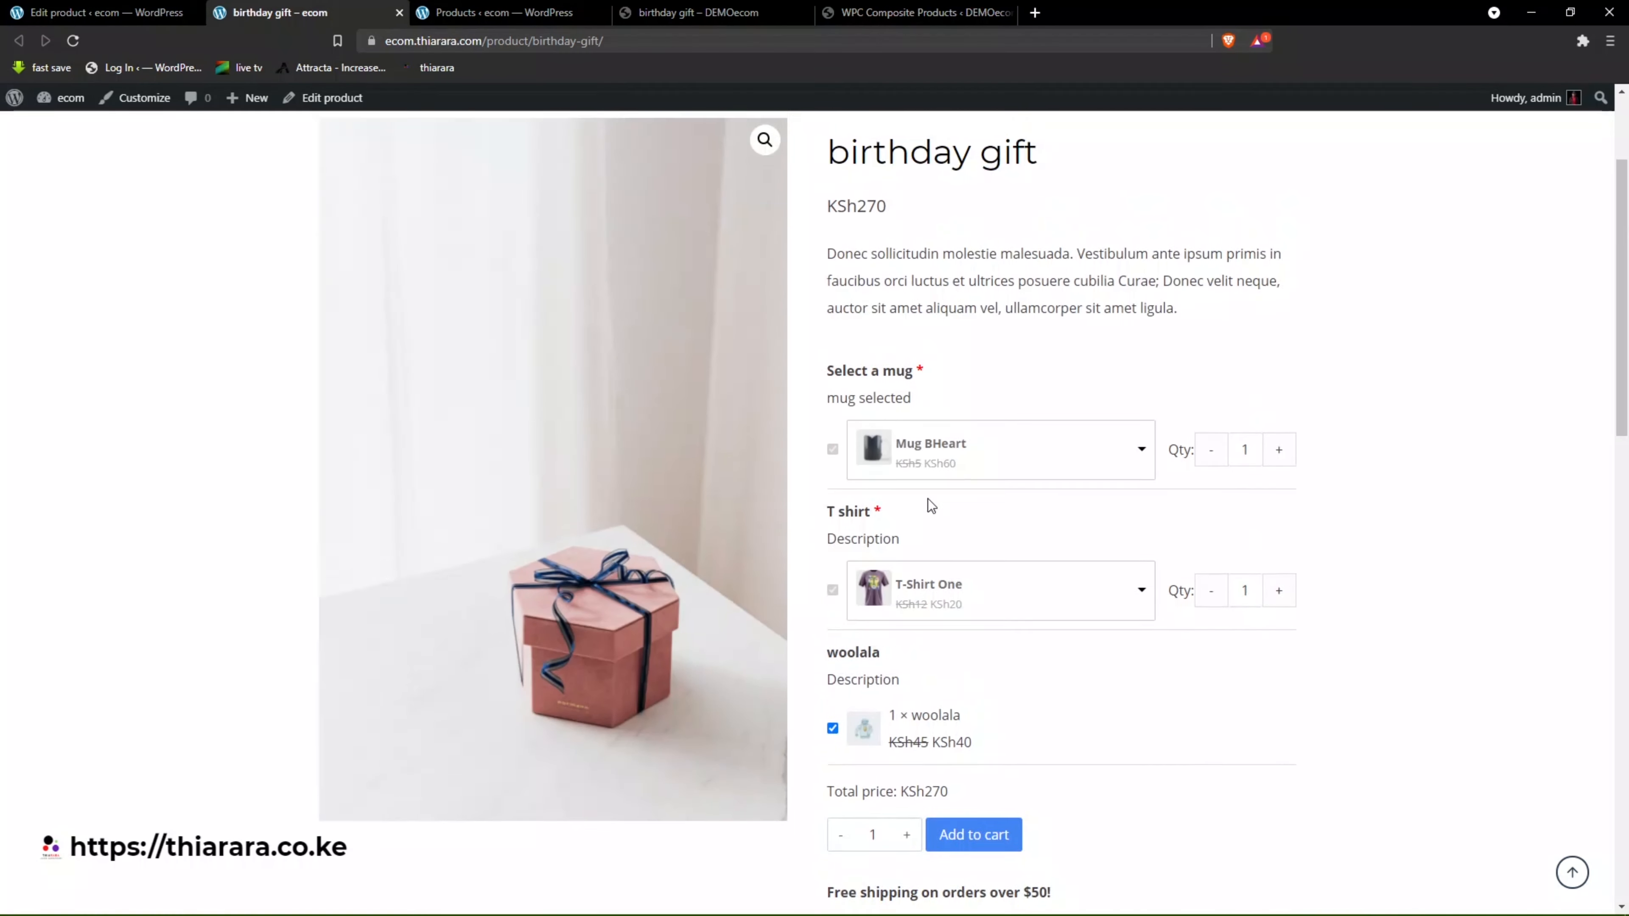
scroll(928, 514, "down", 4)
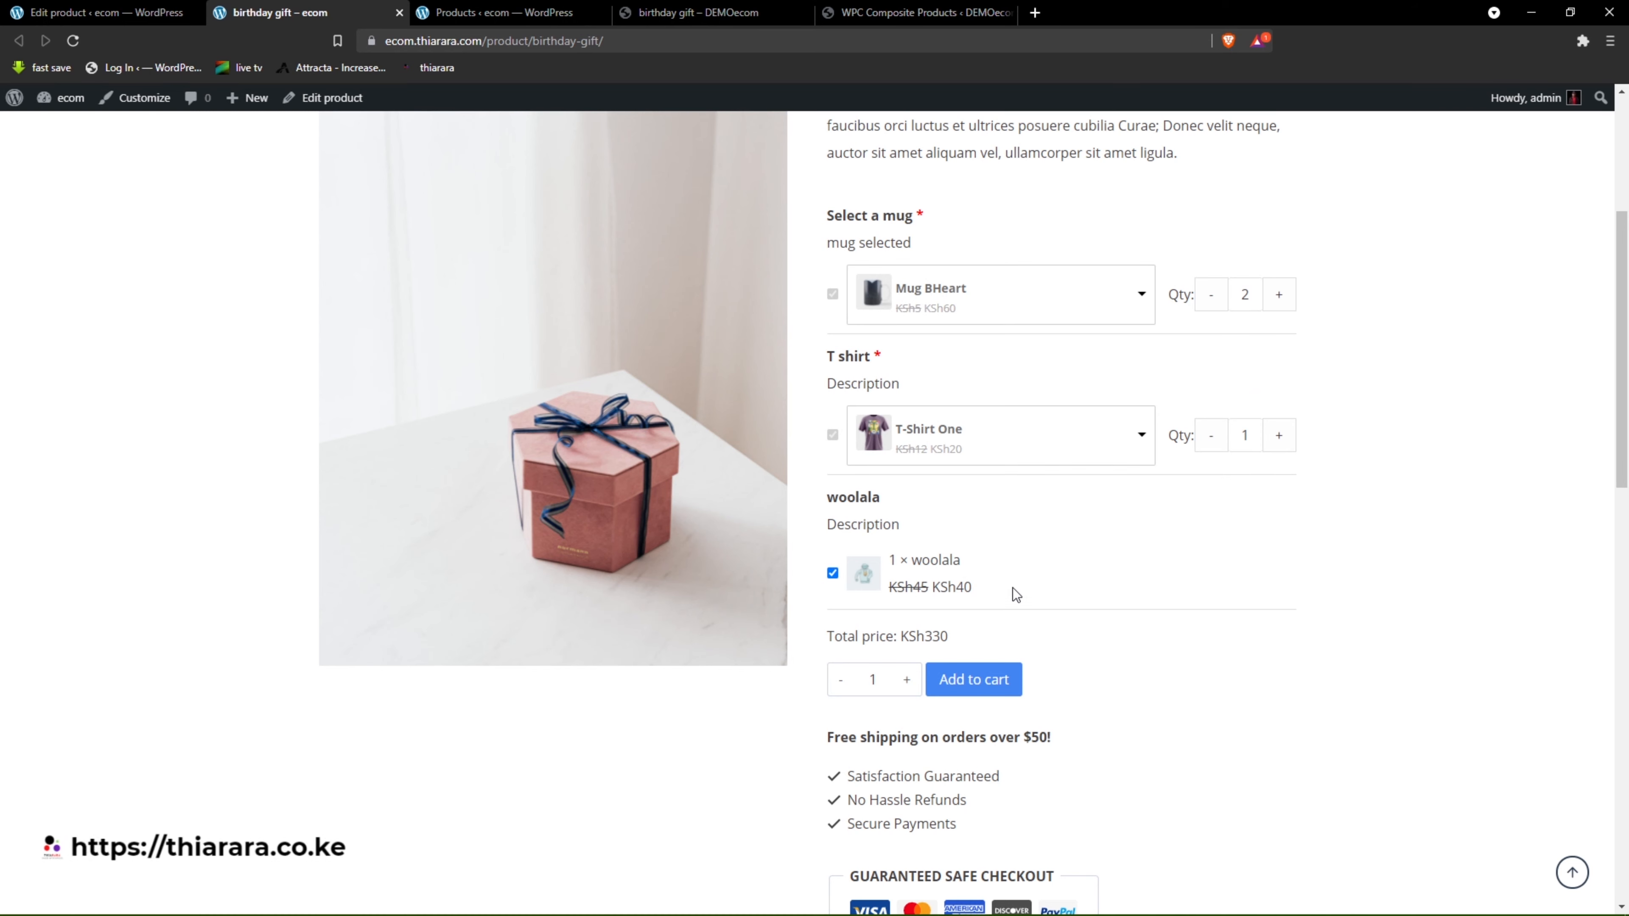
scroll(958, 599, "up", 5)
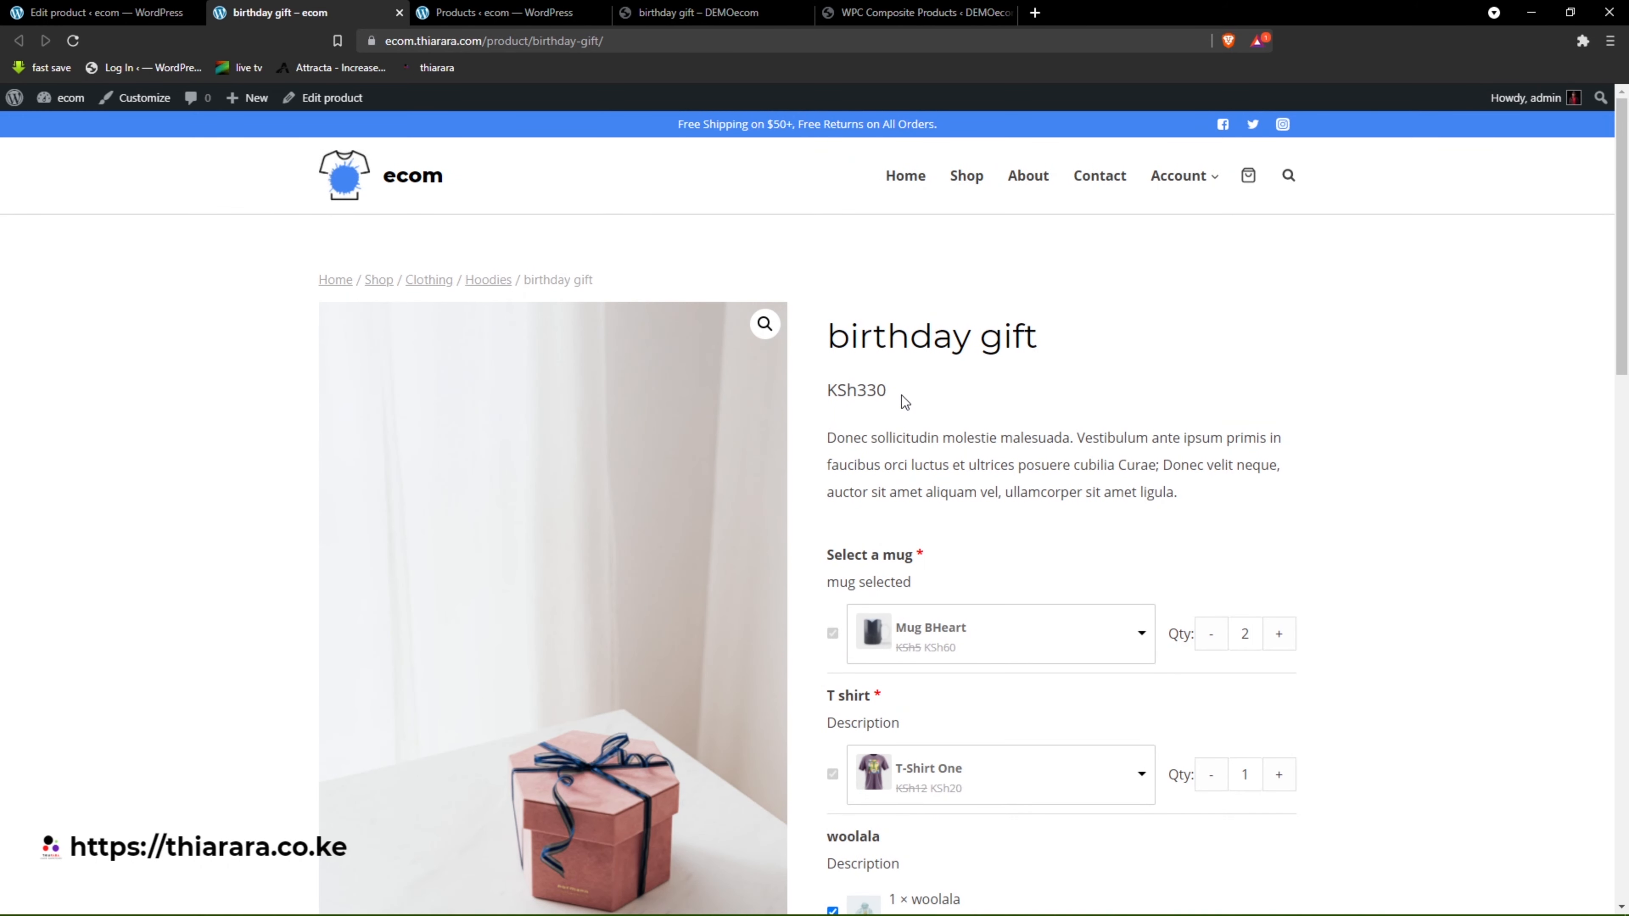
scroll(953, 473, "down", 3)
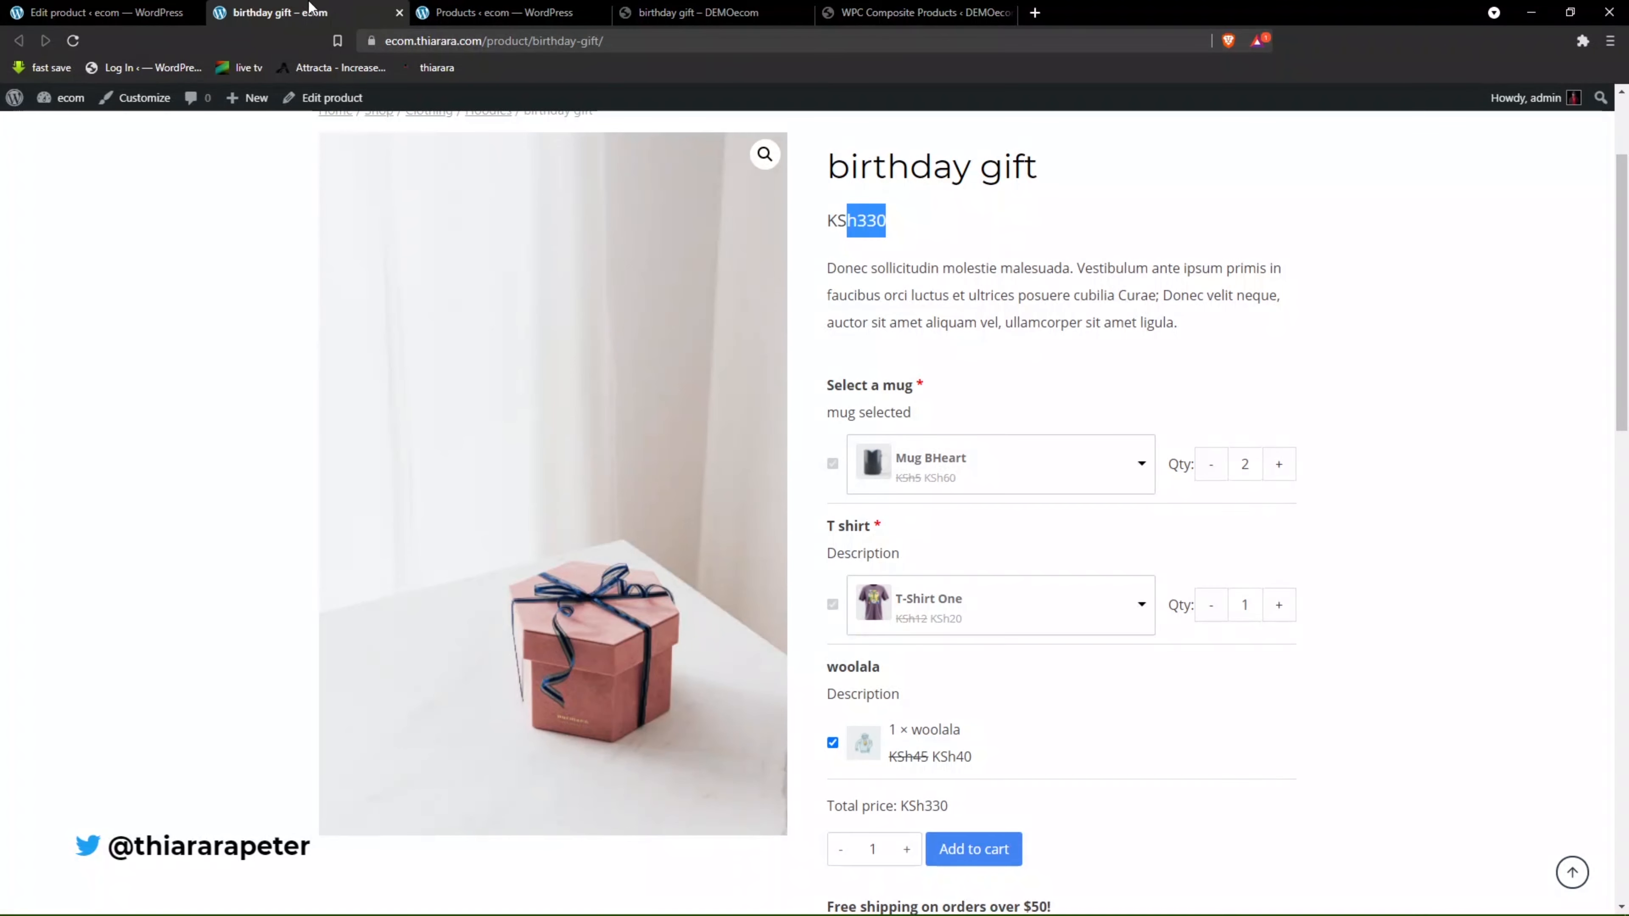
Return to the product editor and set the composite product's Pricing option to Exclude base price.
left_click(99, 9)
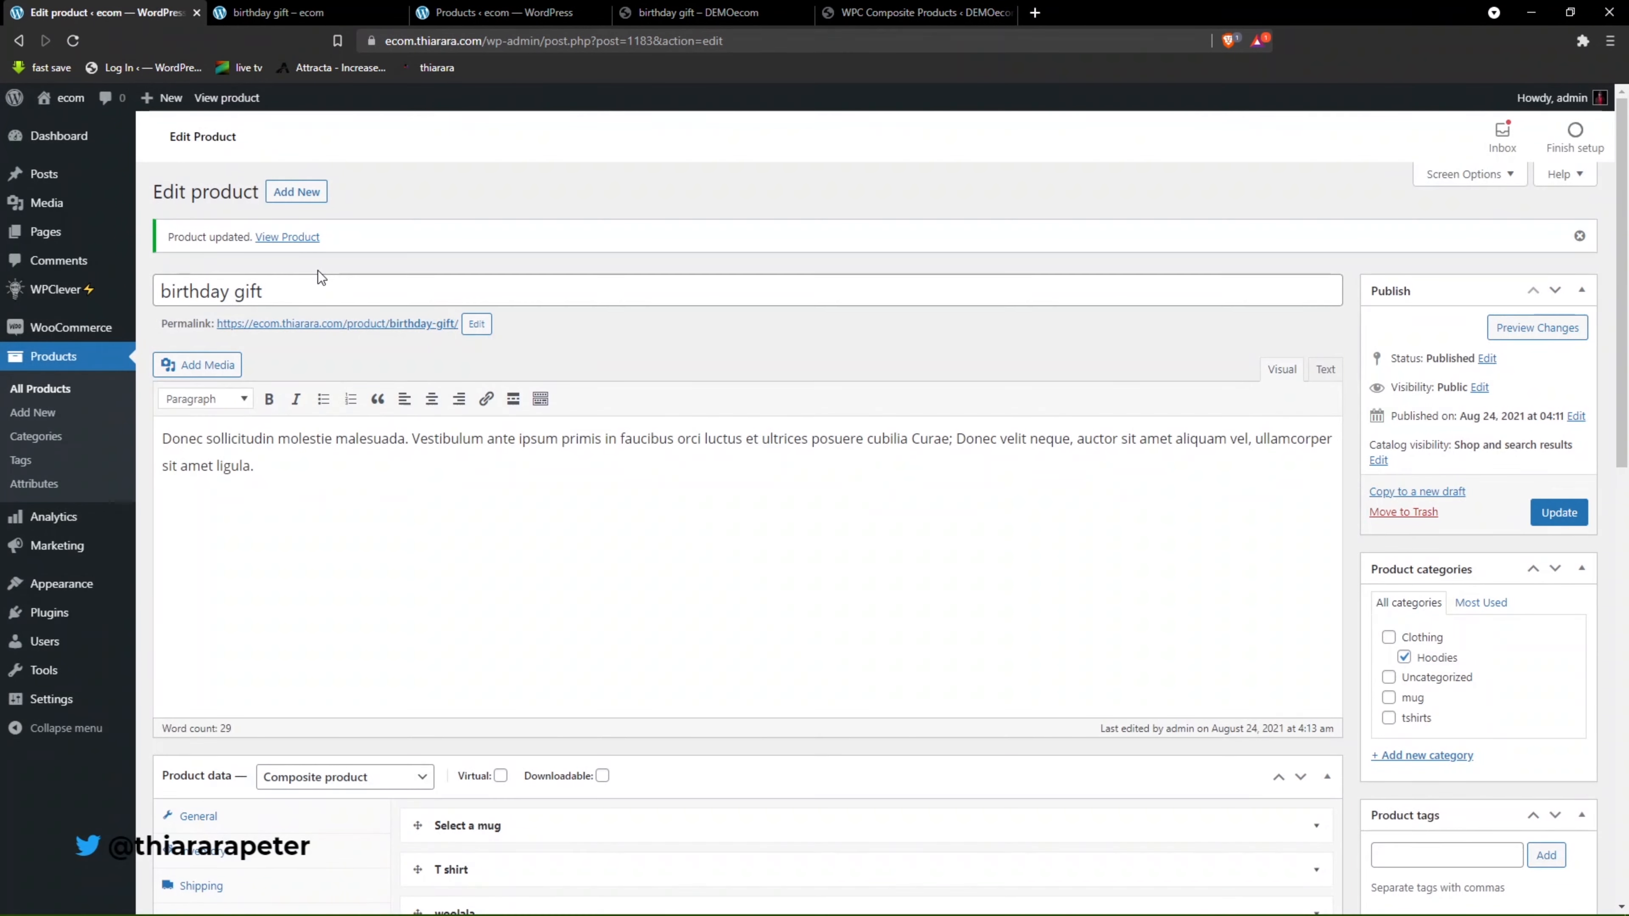
scroll(318, 270, "down", 10)
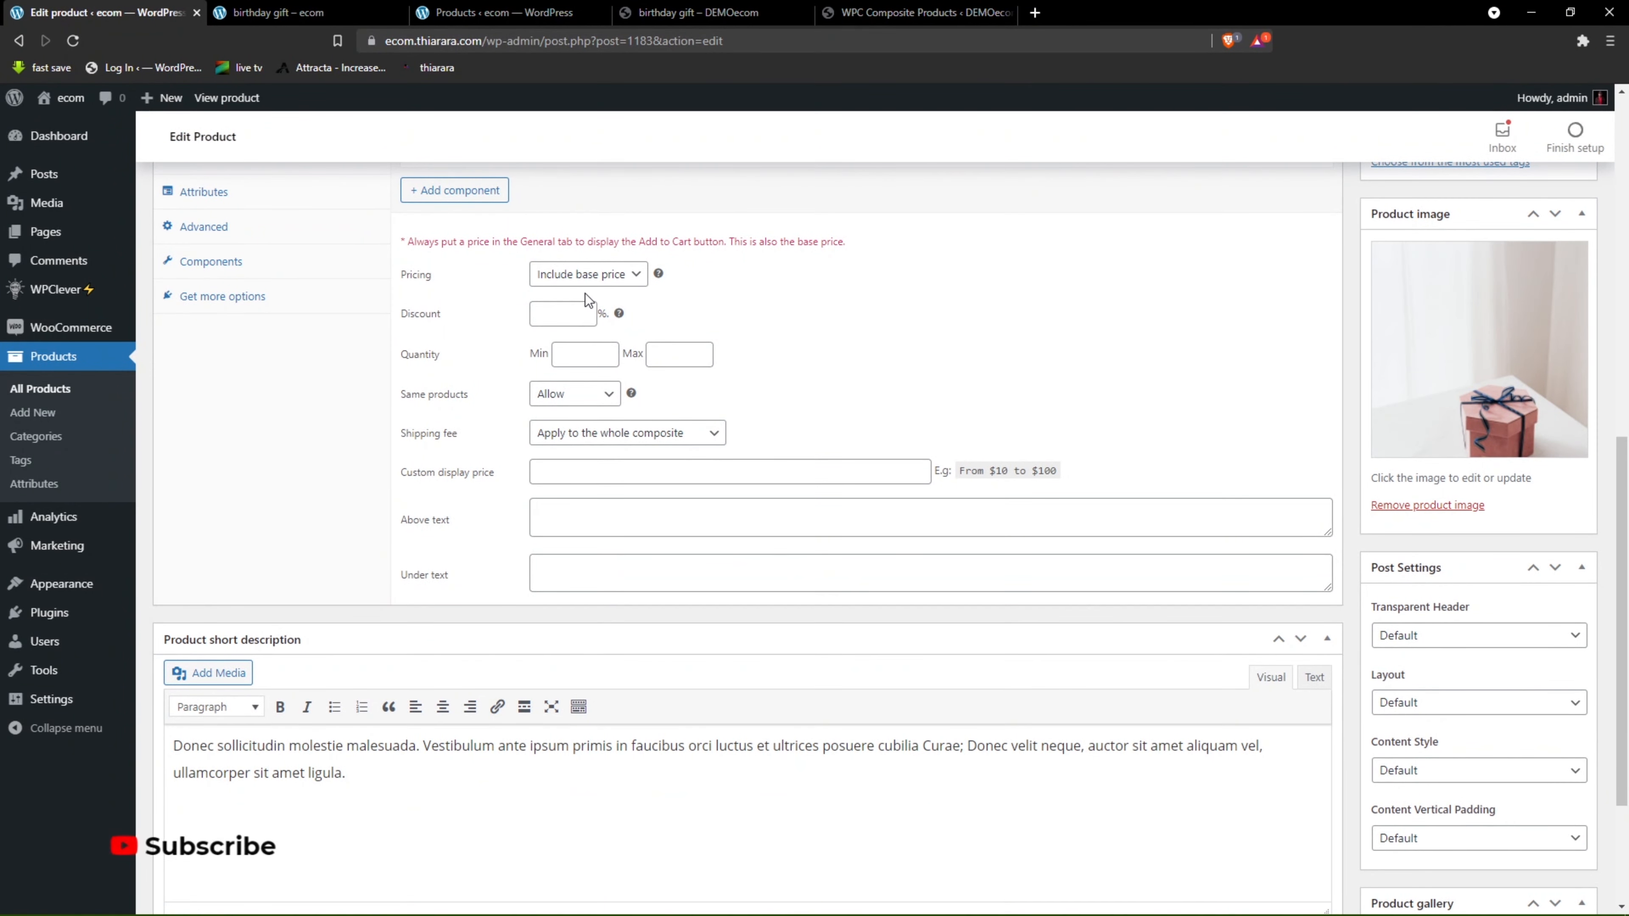
left_click(584, 274)
left_click(570, 328)
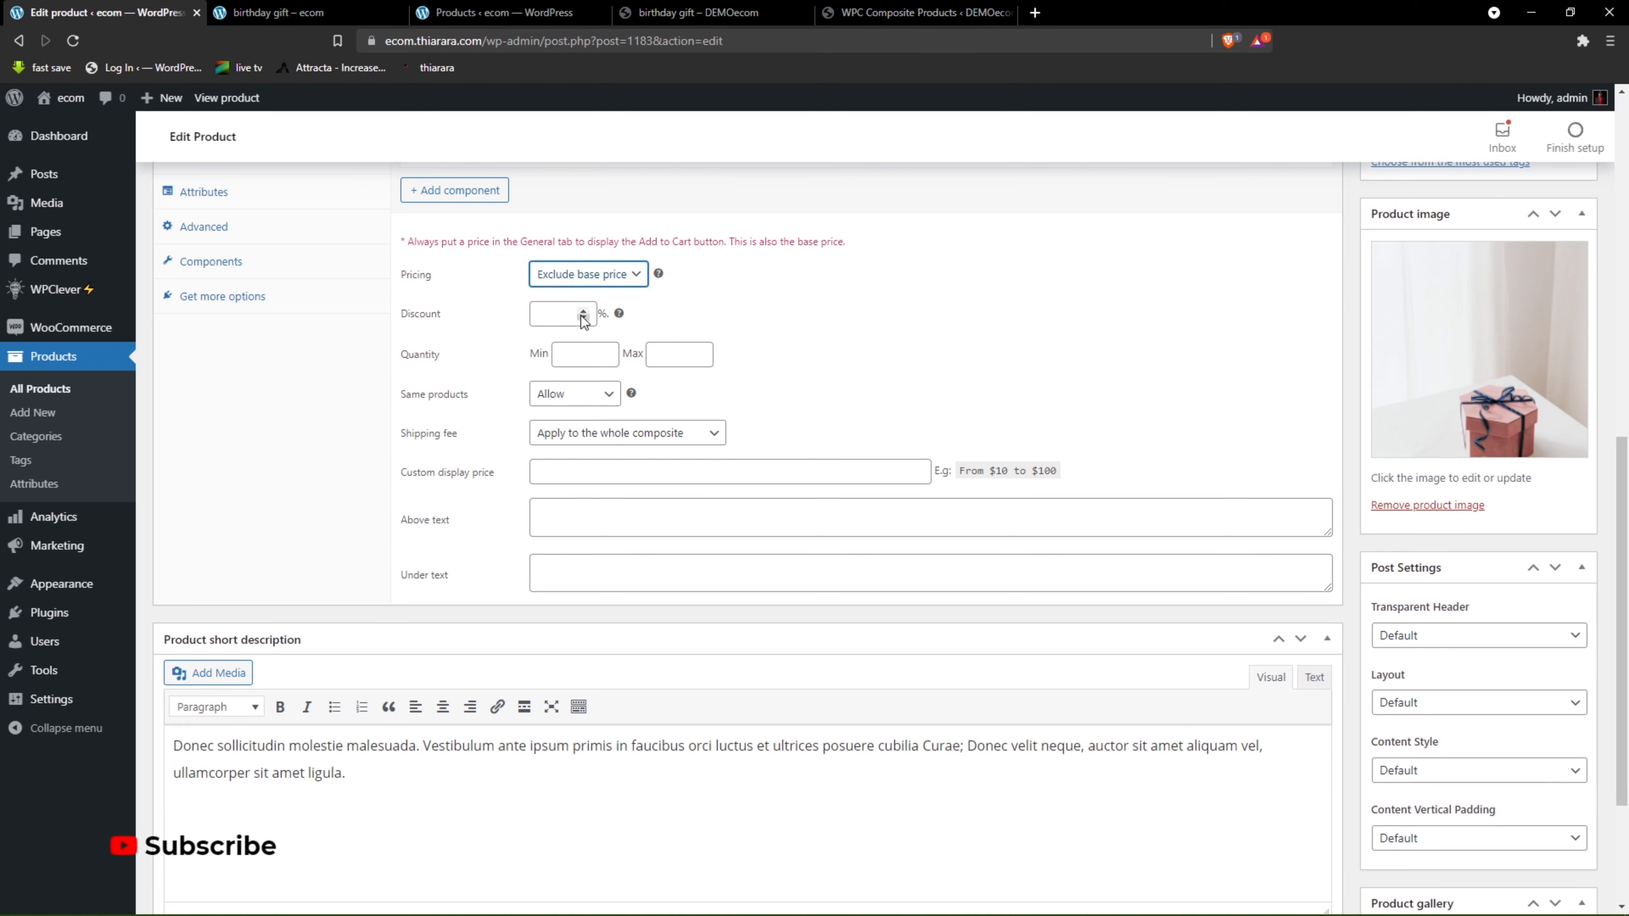
Set the composite's discount to 5% and its quantity limits to a minimum of 1 and a maximum of 10.
left_click(539, 312)
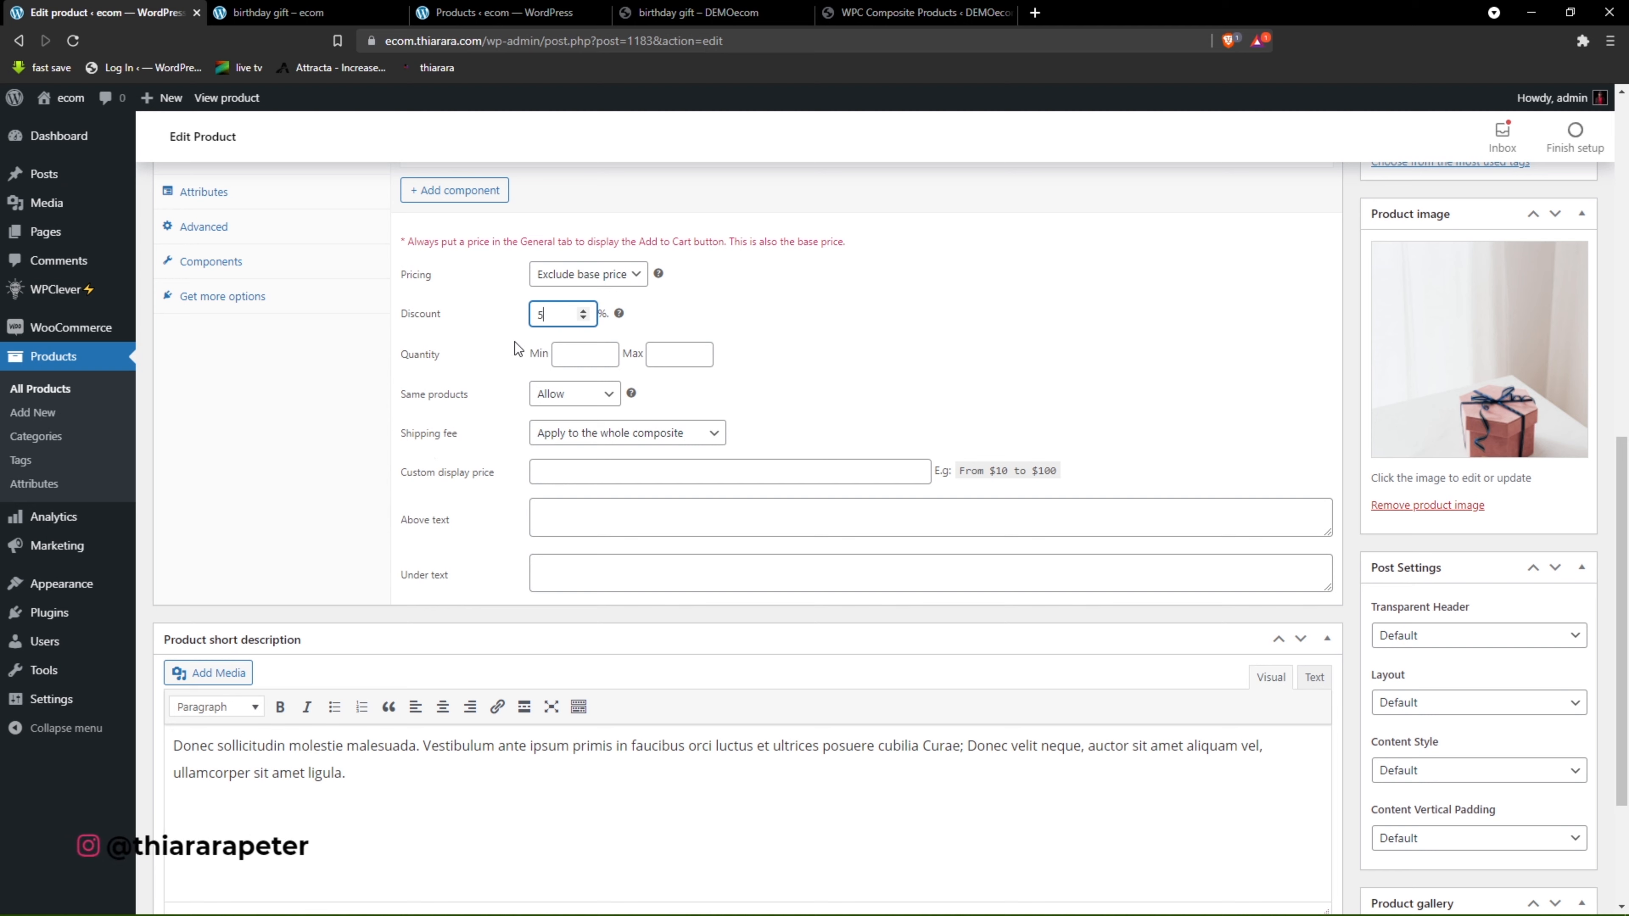
left_click(586, 366)
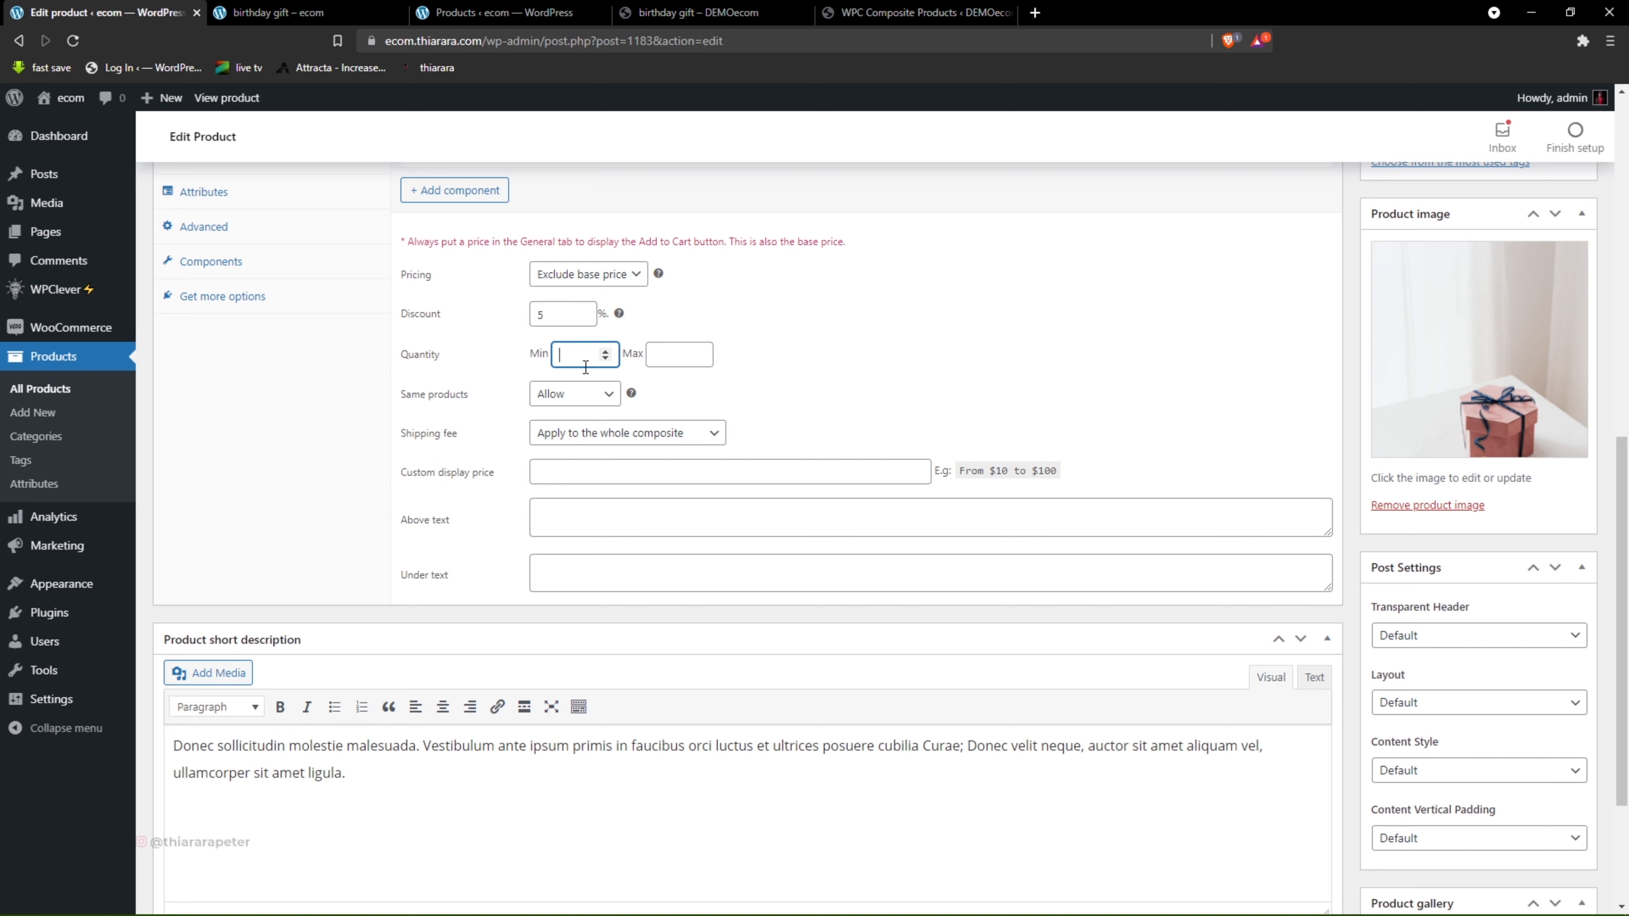
left_click(657, 358)
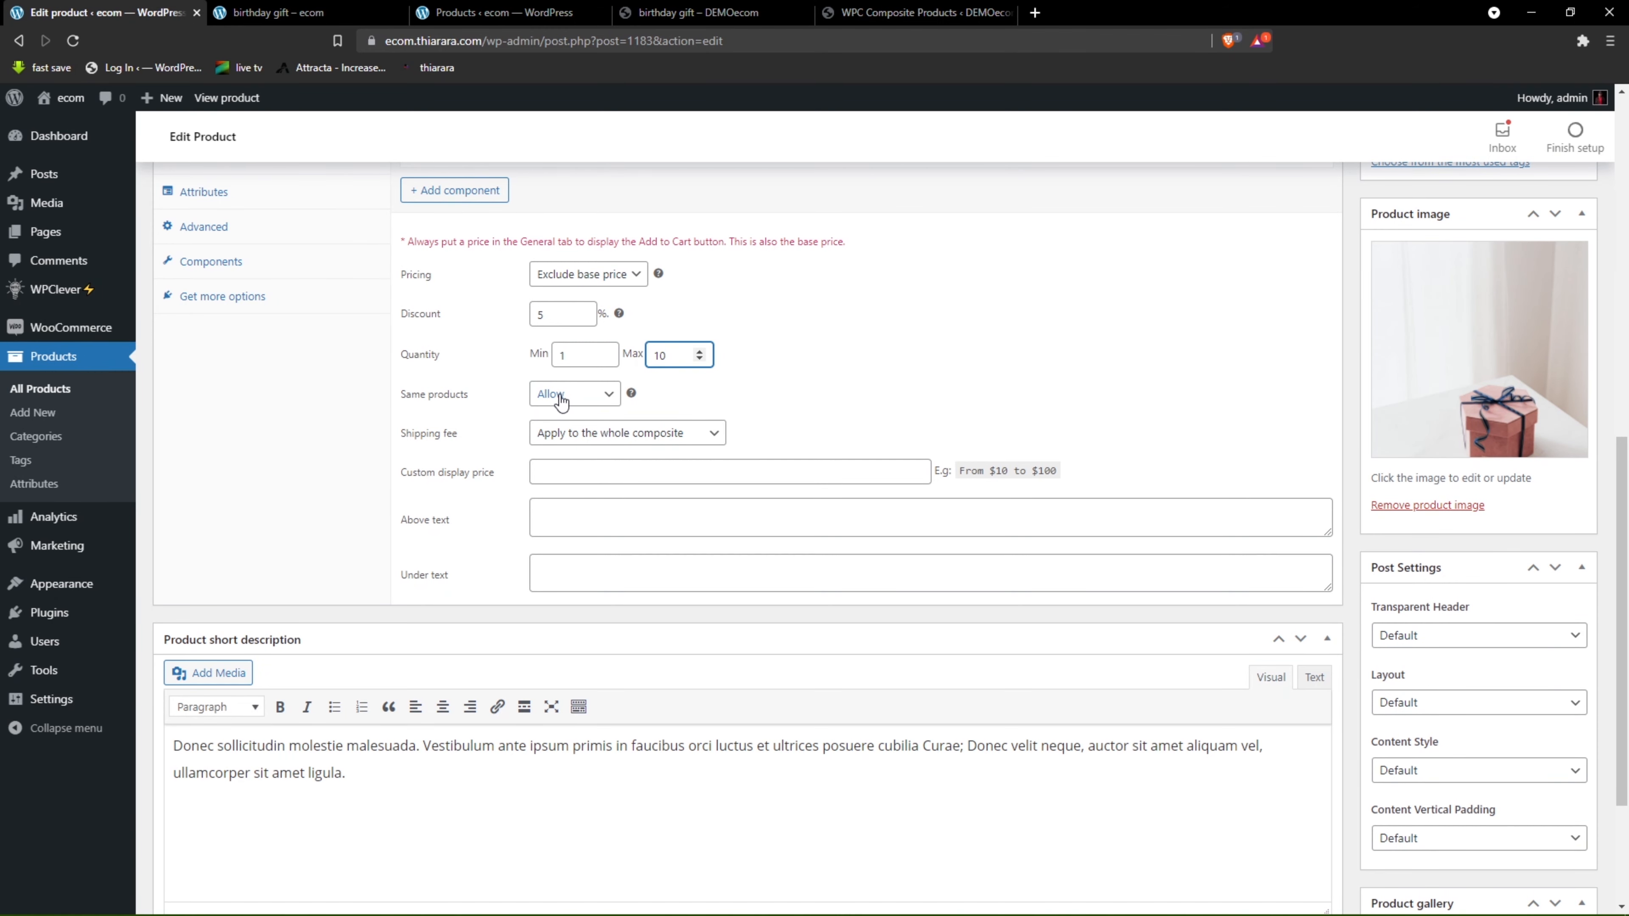
On the storefront, choose the "I see you" mug and test different mug quantities to see how repeated products are handled.
key("ctrl+Tab")
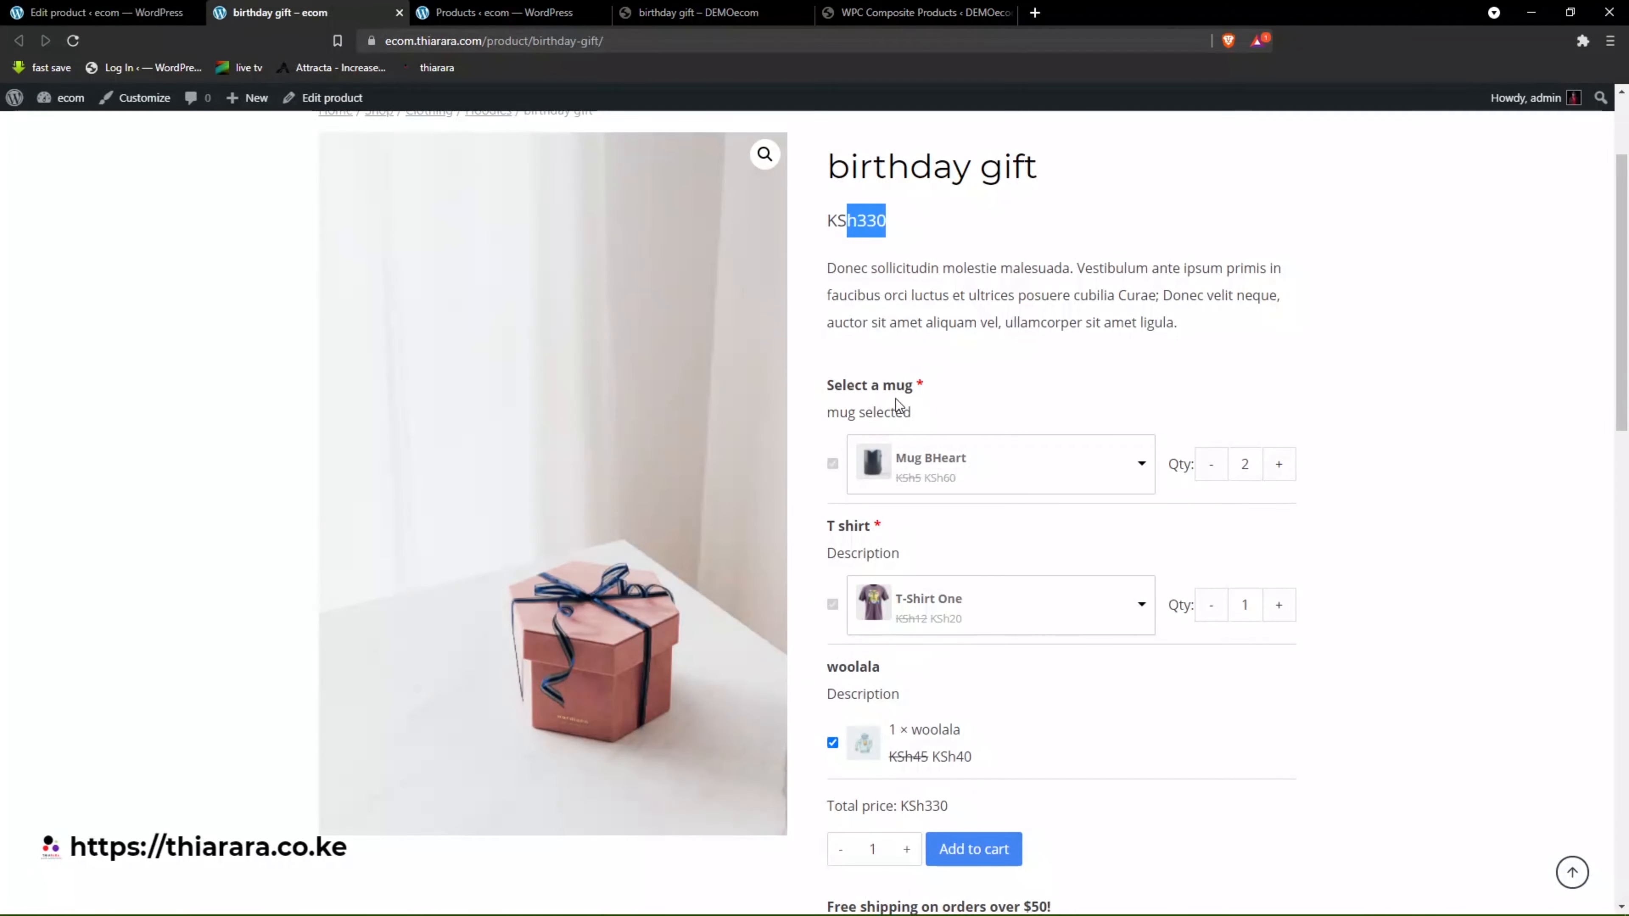
left_click(987, 475)
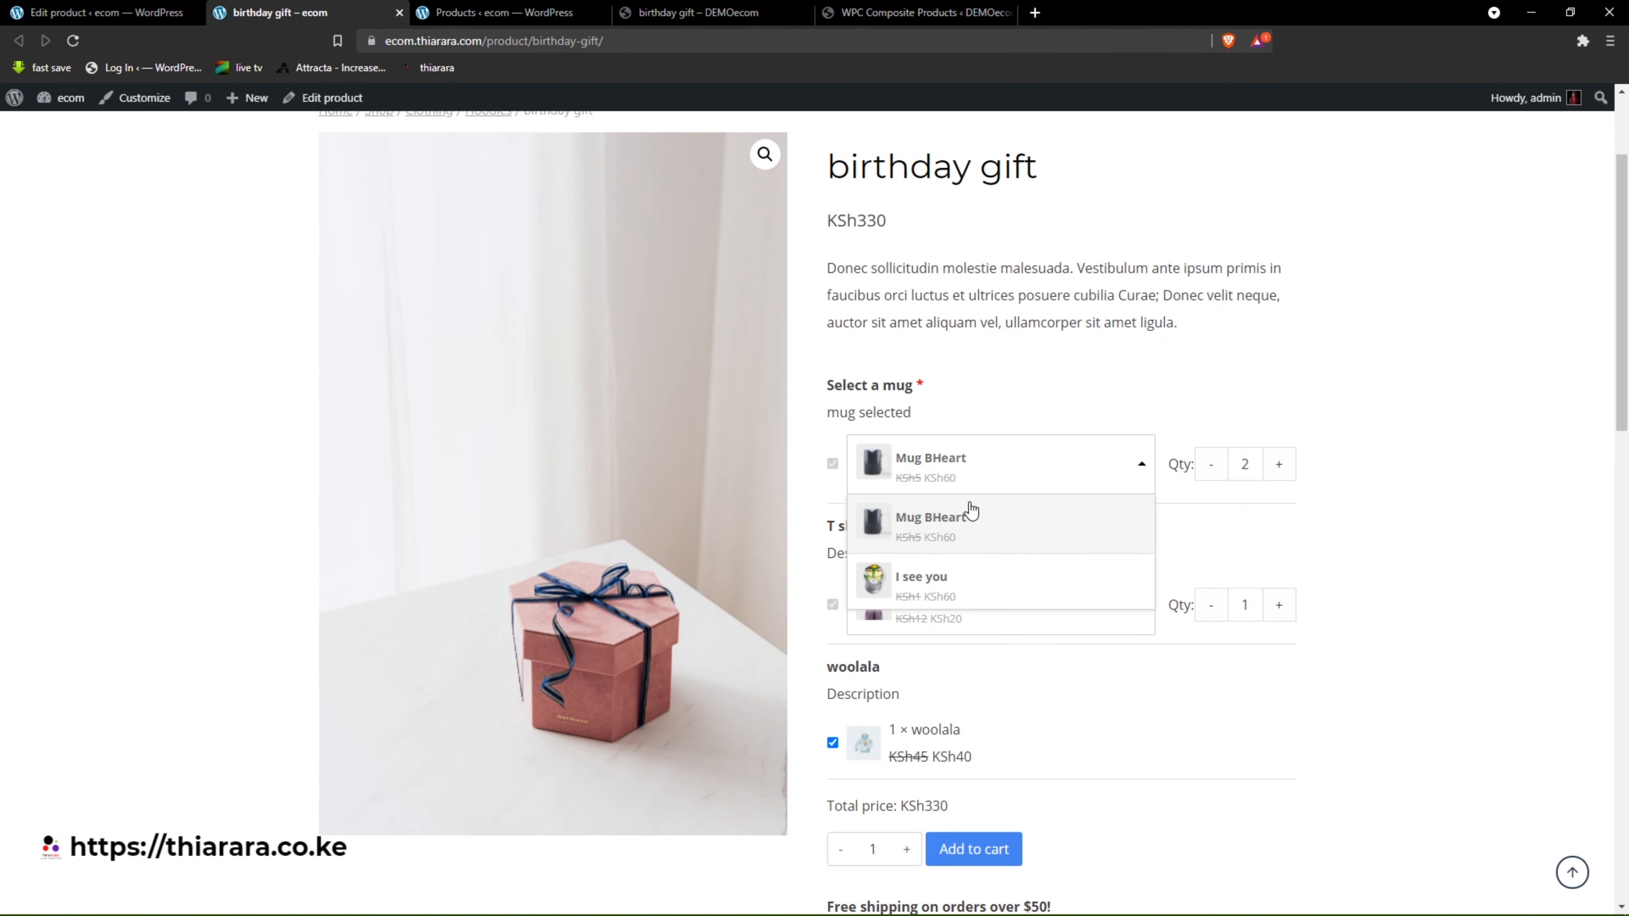
left_click(922, 573)
left_click(1287, 472)
left_click(1288, 472)
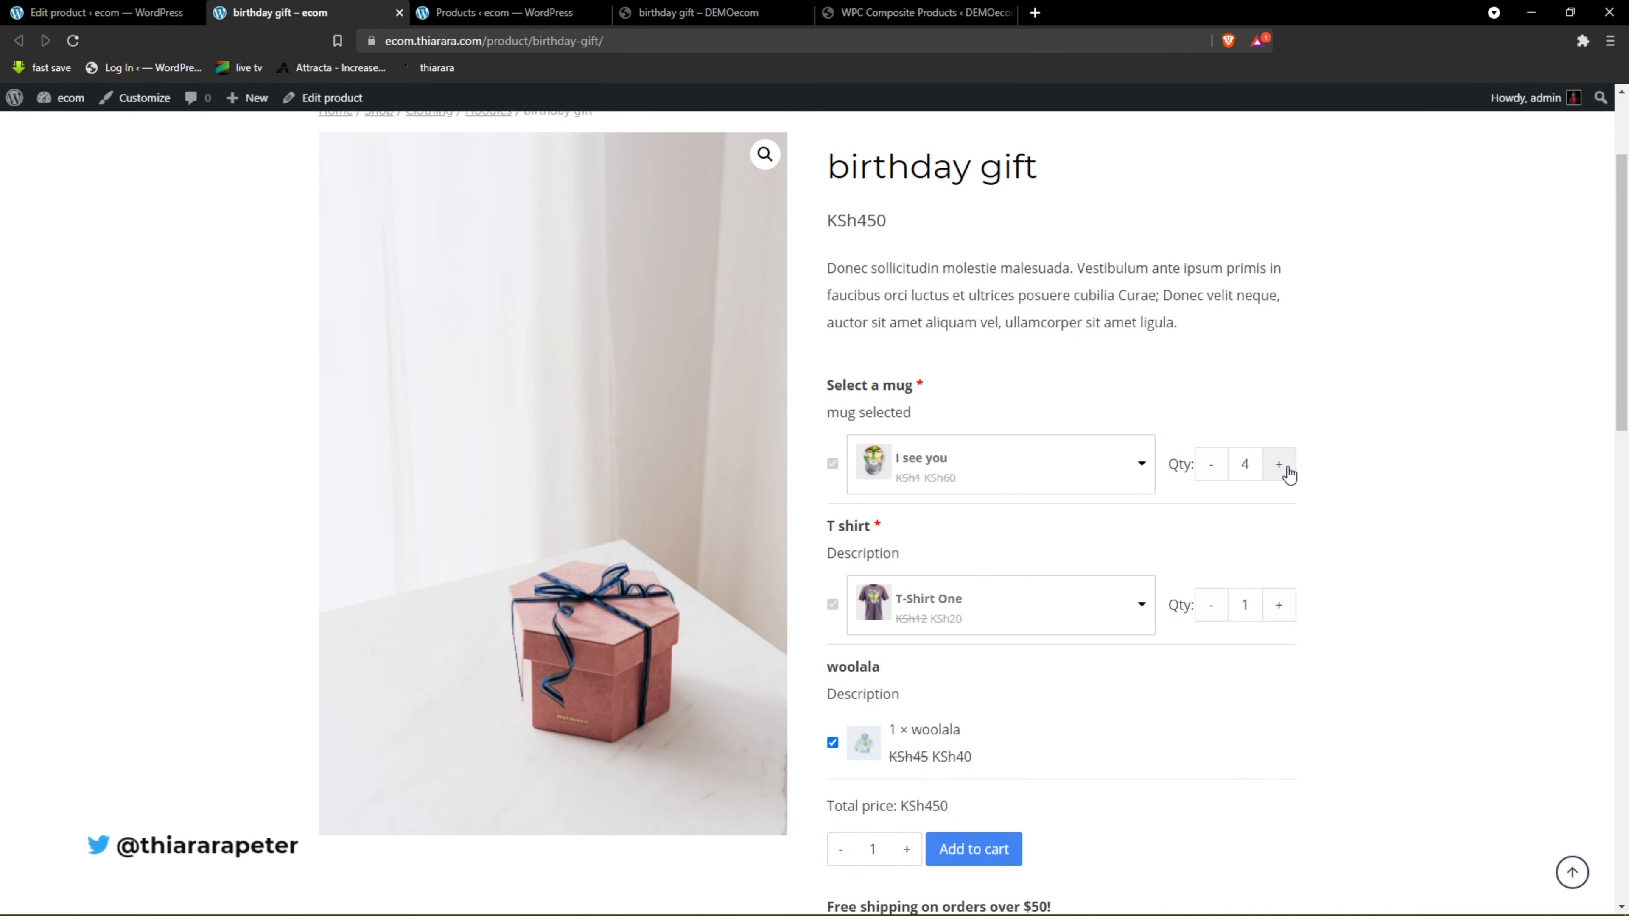
left_click(1287, 473)
left_click(1287, 472)
left_click(1287, 472)
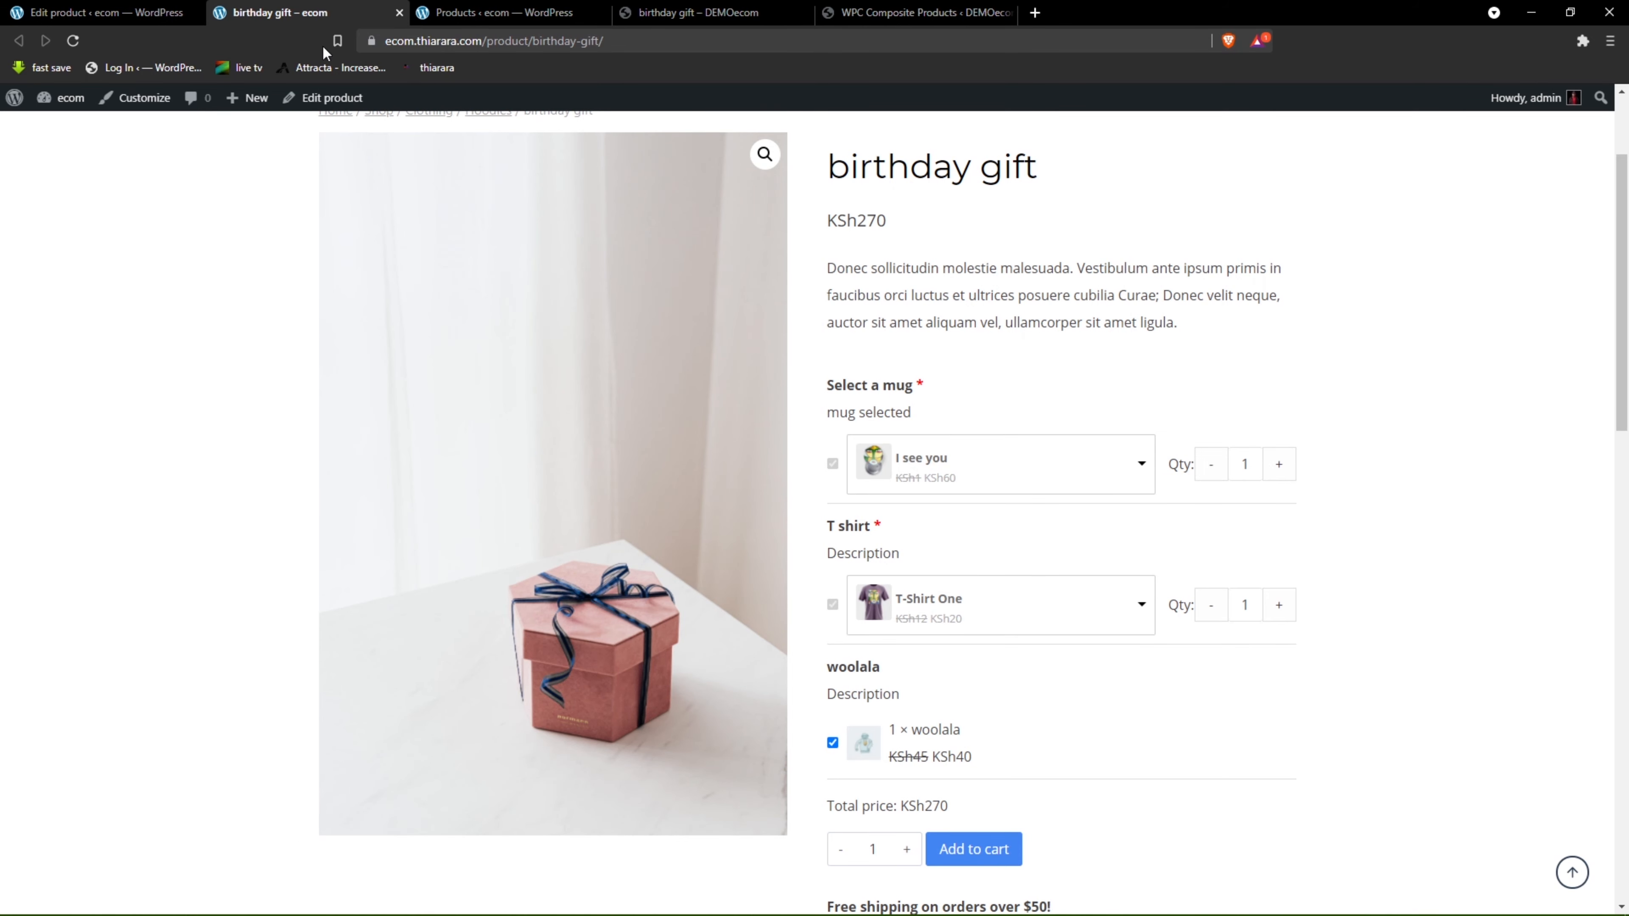
In the product's component settings, switch Same products to Do not allow, and set it back to Allow.
left_click(93, 12)
left_click(562, 398)
left_click(576, 434)
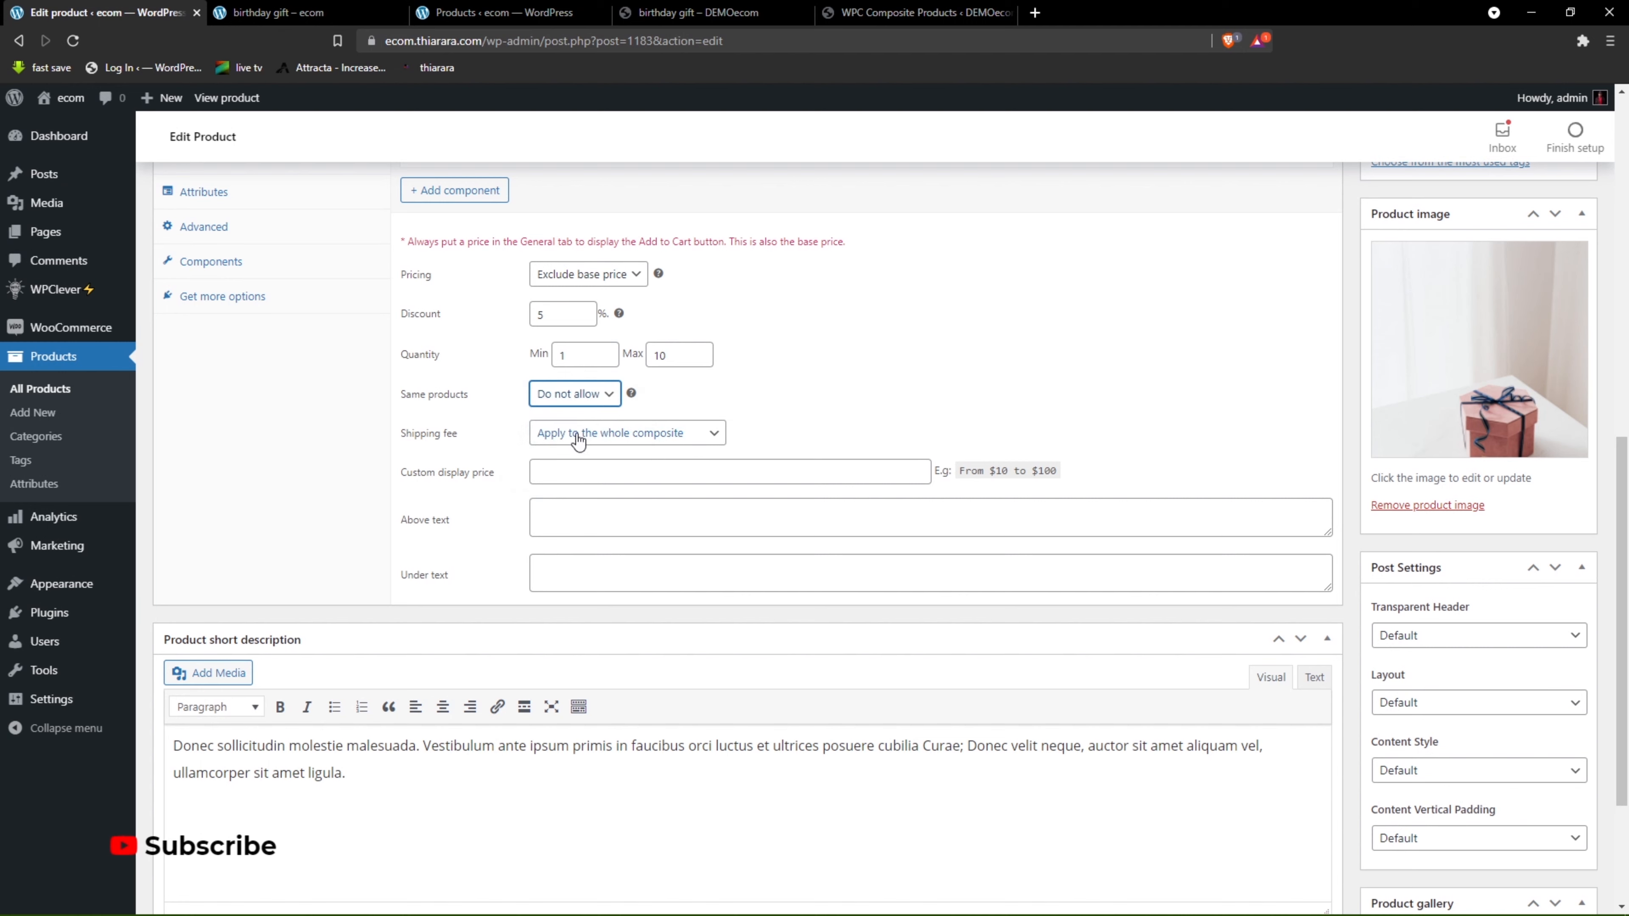
left_click(587, 405)
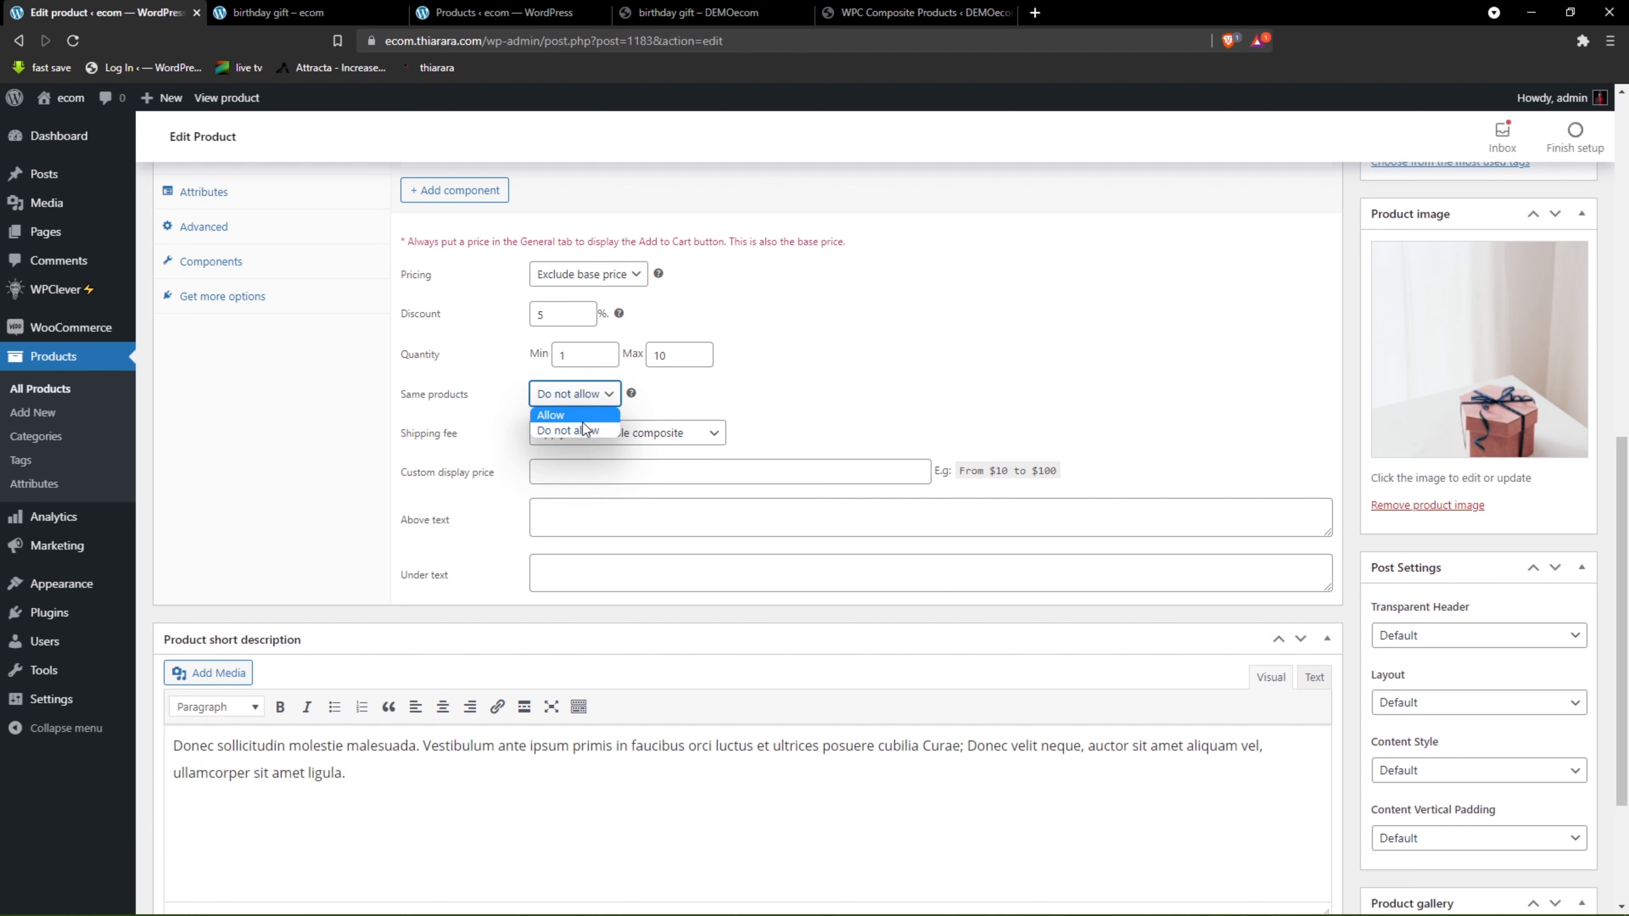
left_click(589, 417)
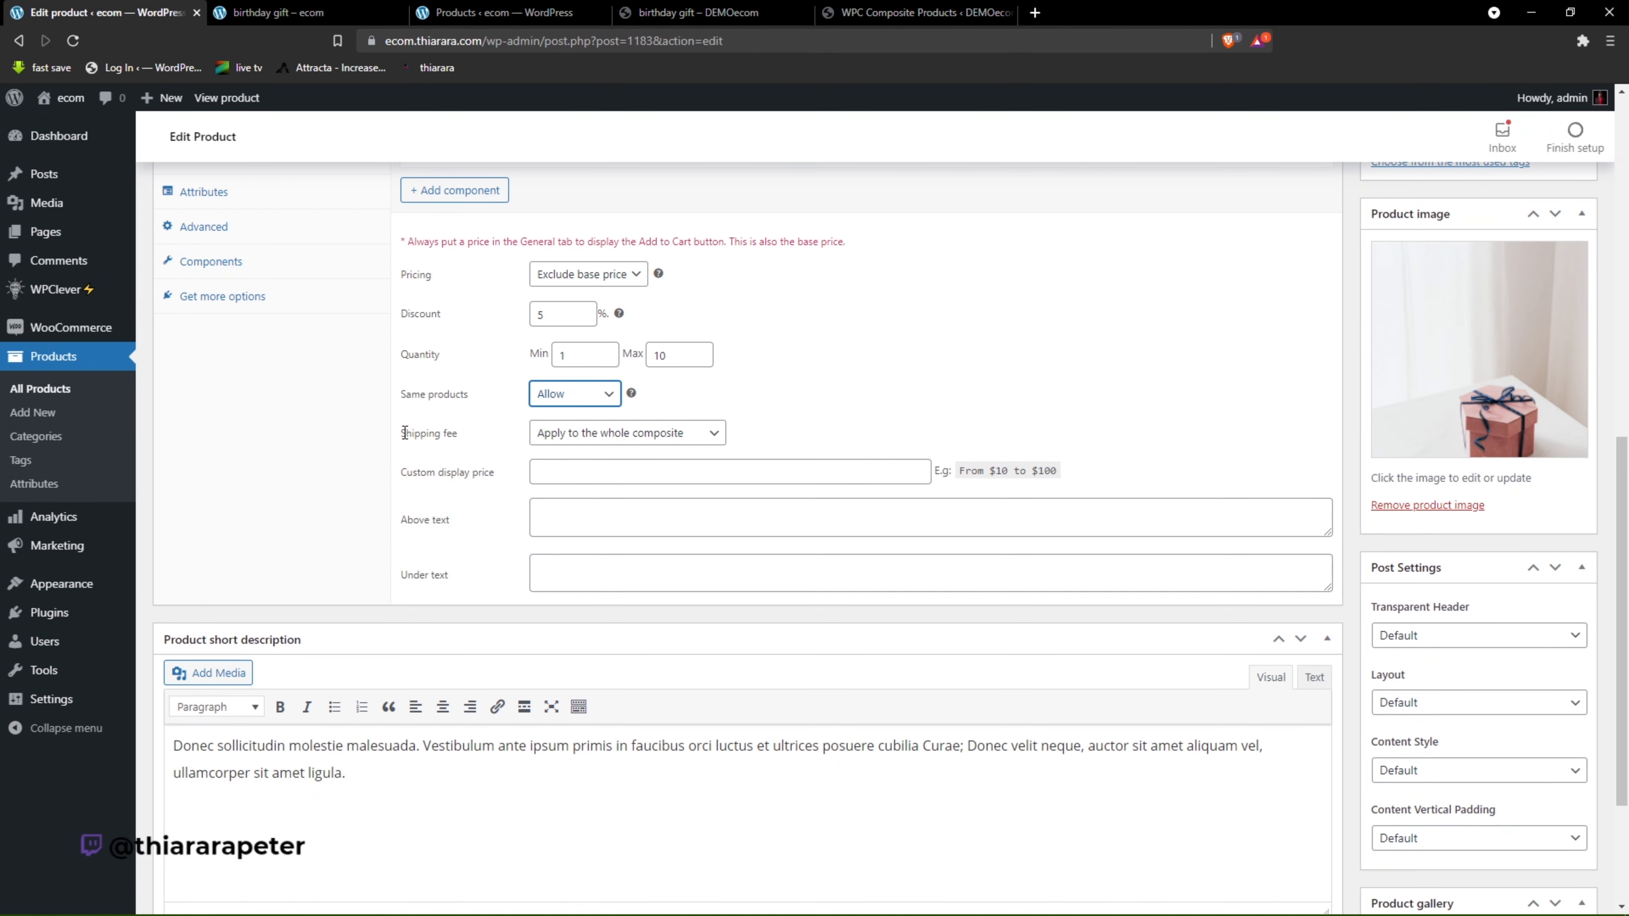
Review the Shipping fee options, keeping Apply to the whole composite, and examine the Custom display price setting.
left_click_drag(405, 432, 460, 448)
left_click(632, 441)
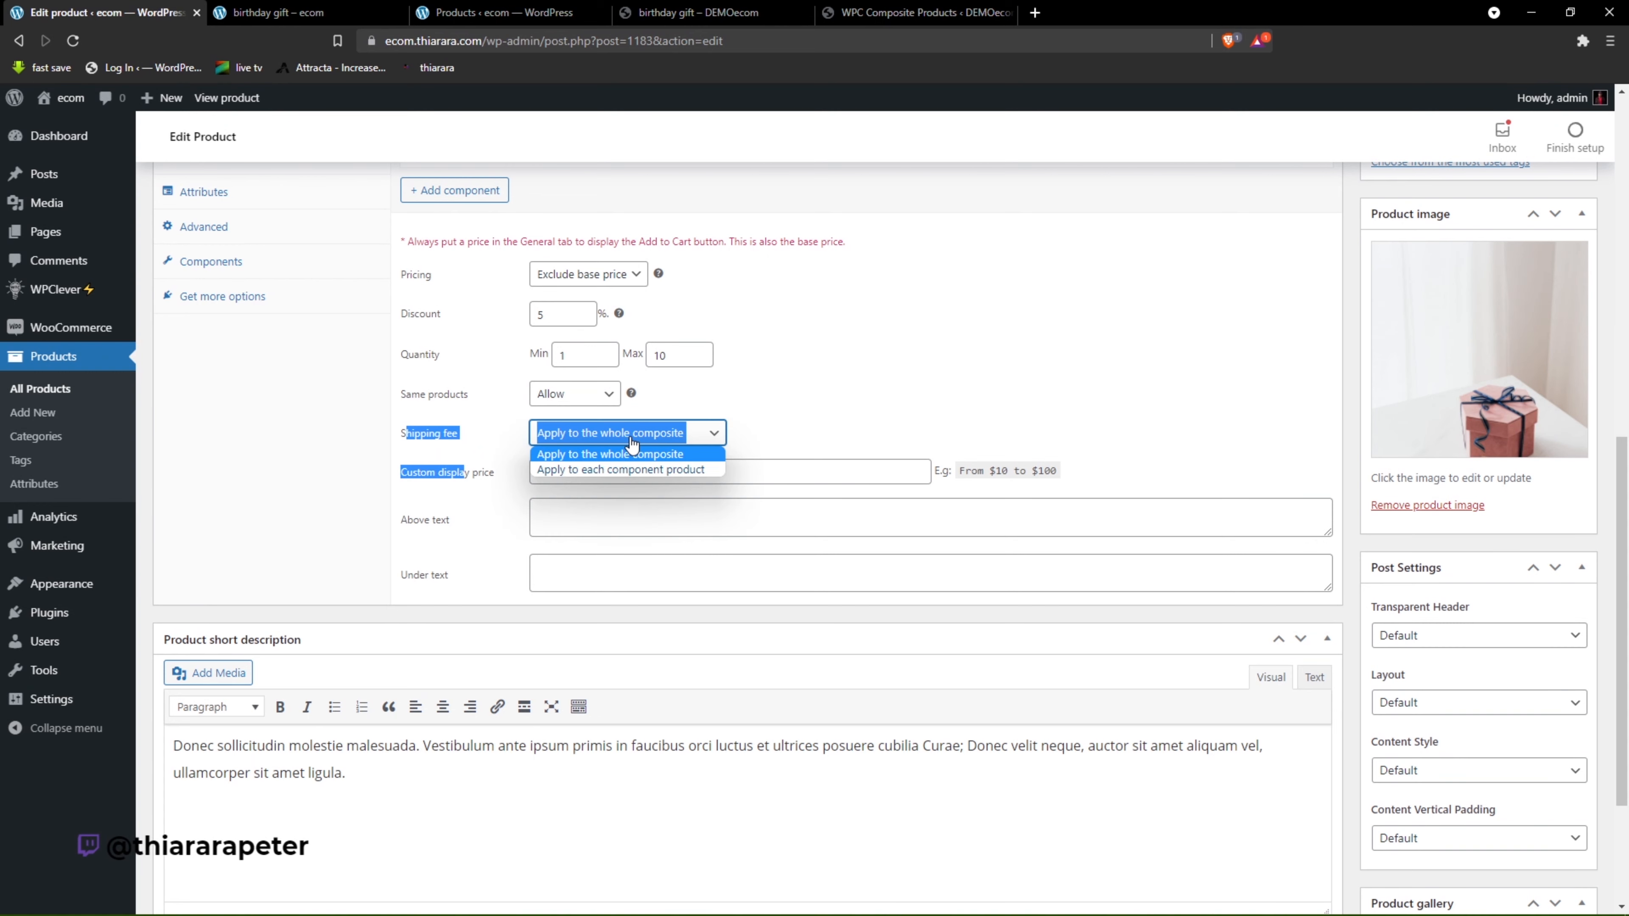
left_click(792, 428)
left_click(676, 441)
left_click(751, 423)
left_click(638, 439)
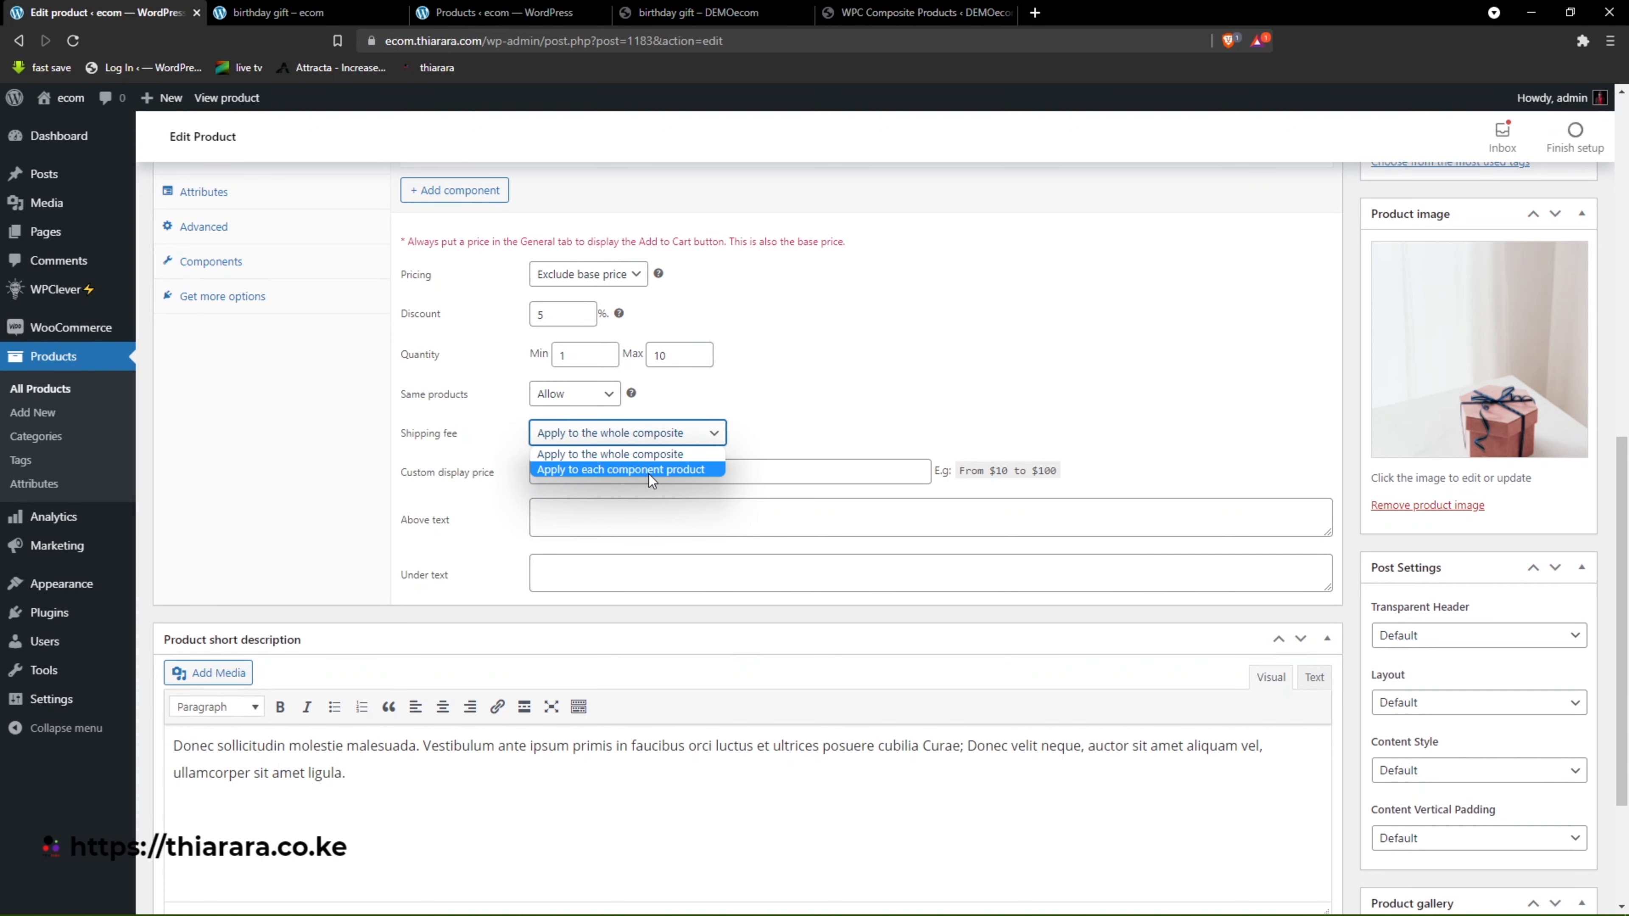
left_click(660, 457)
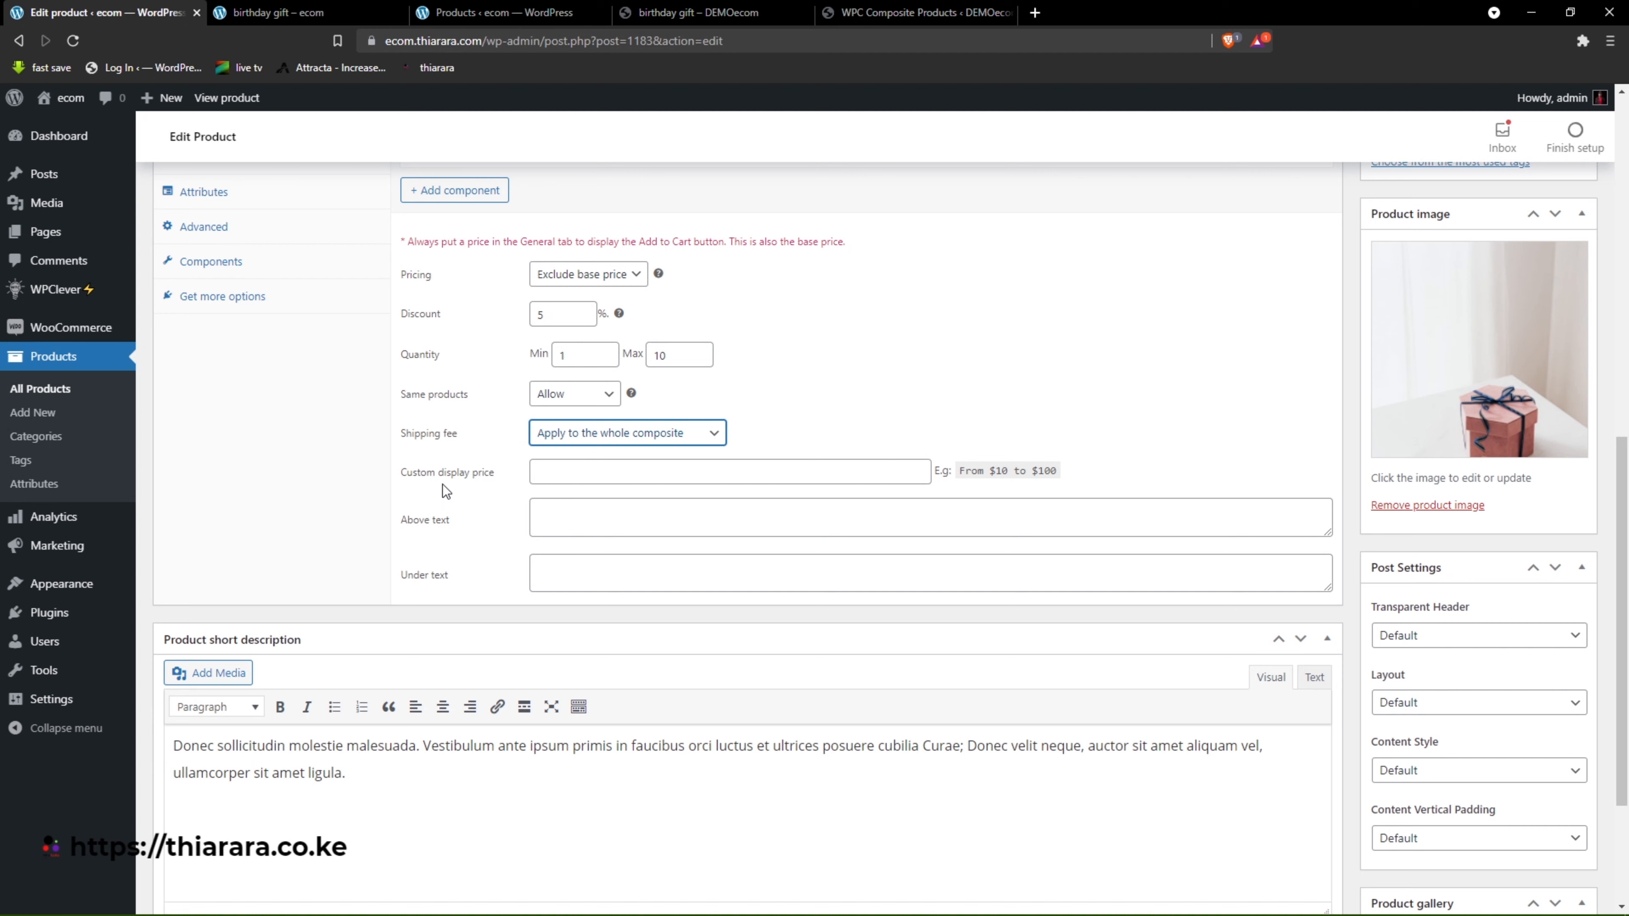
left_click_drag(404, 470, 449, 487)
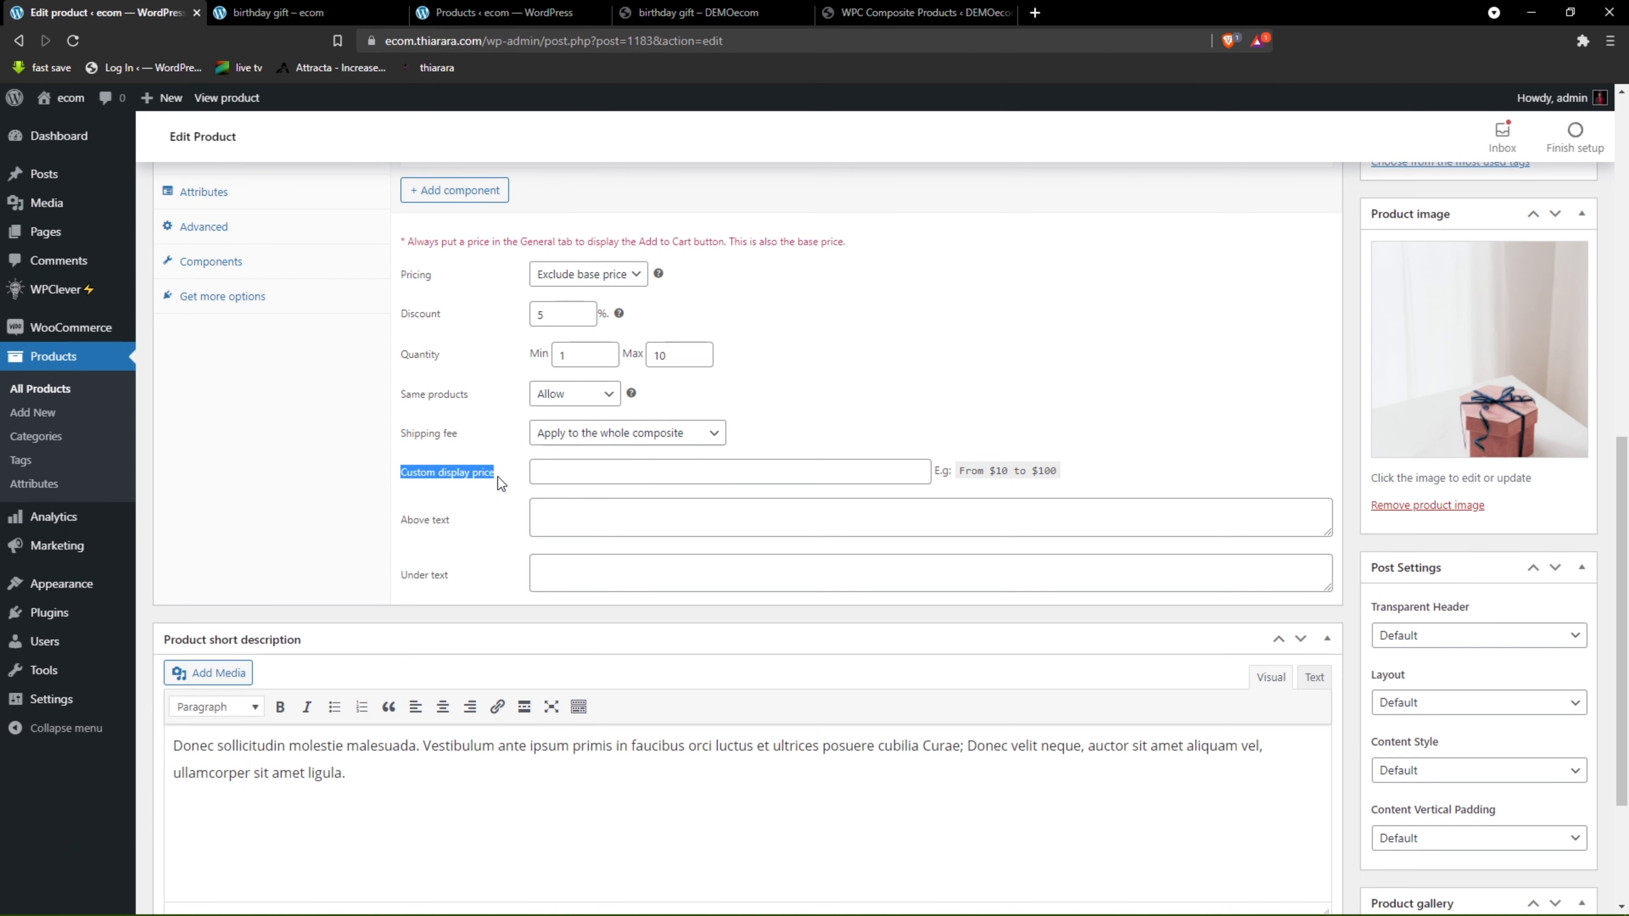
Set the composite's custom display price to "Price from 50KSH -300ksh".
left_click(557, 475)
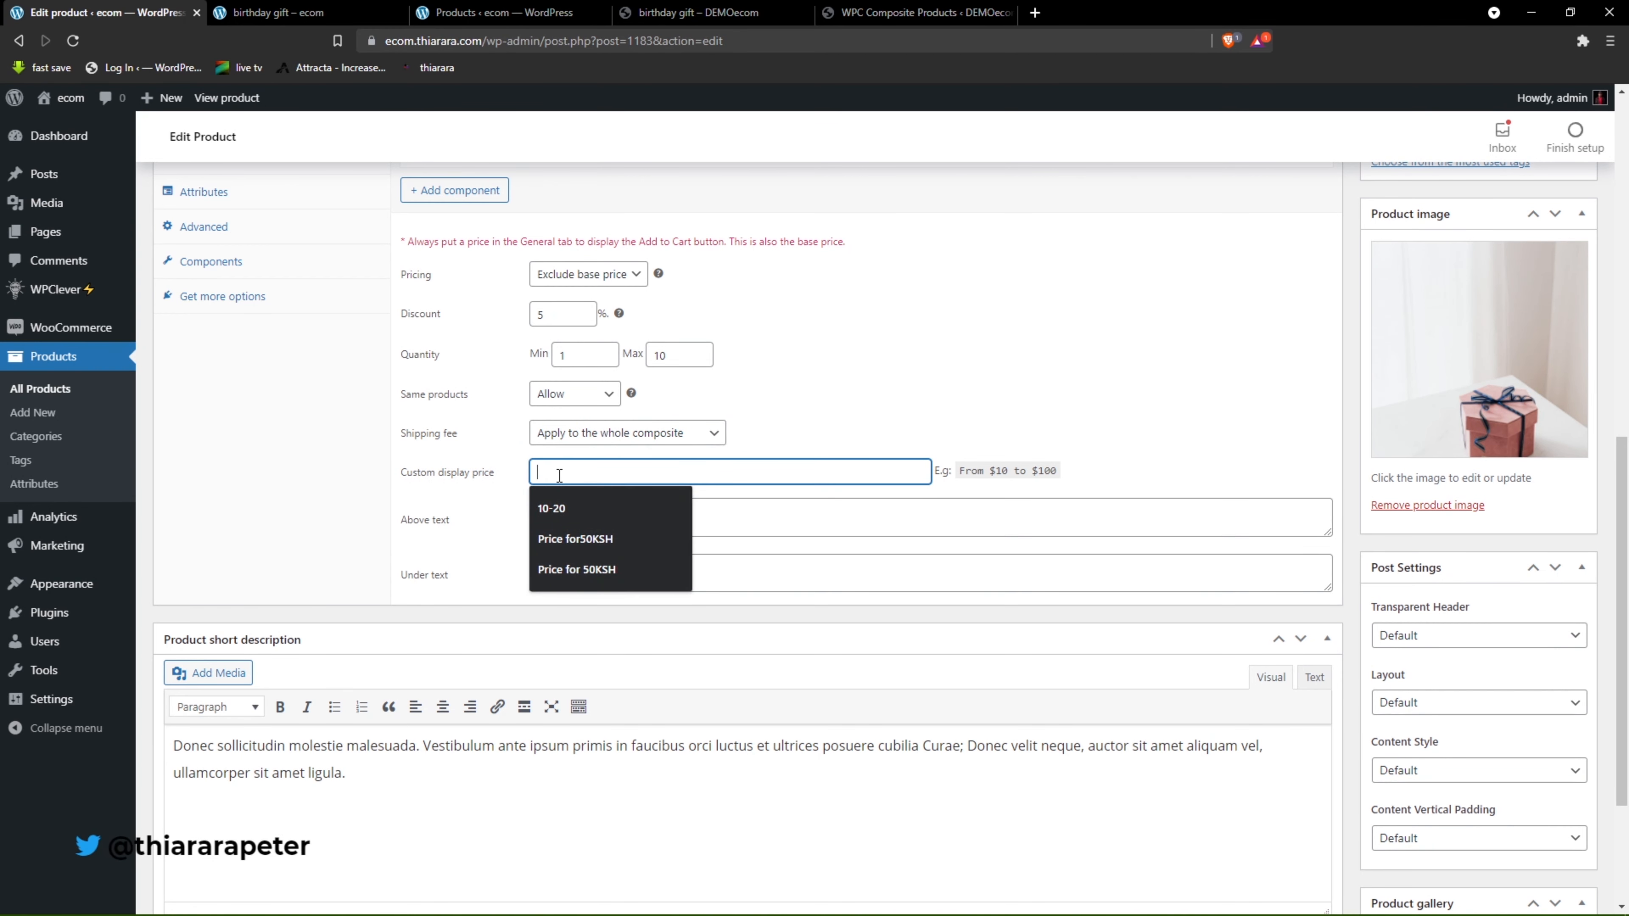
left_click(589, 543)
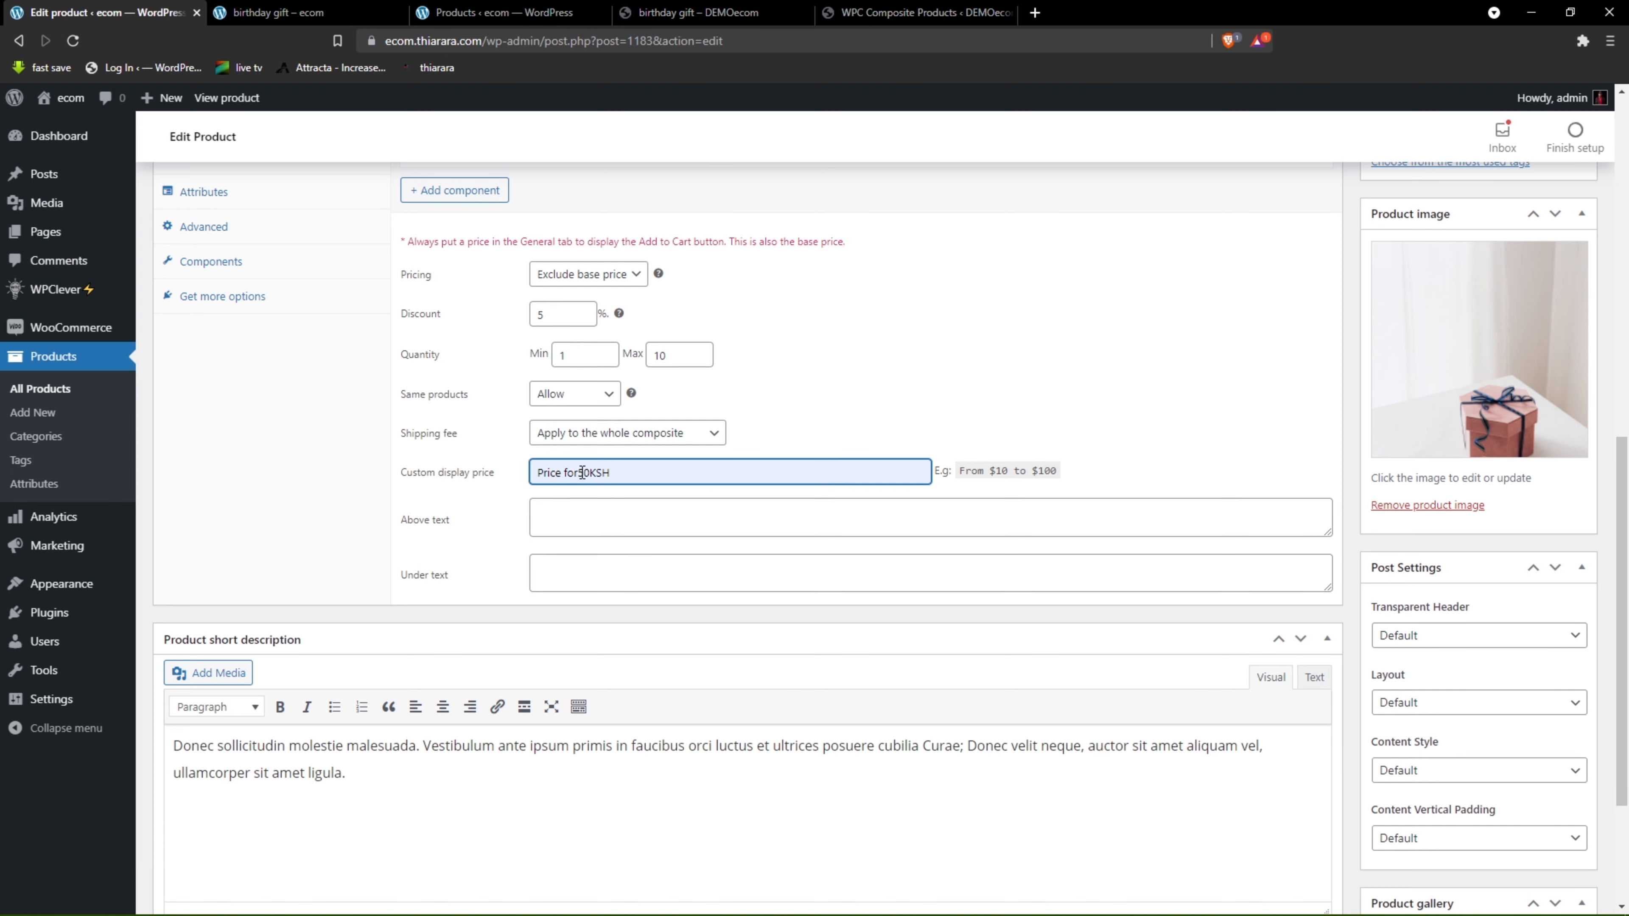
left_click(581, 472)
key("BackSpace")
key("BackSpace")
key("BackSpace")
type("from")
left_click(640, 473)
type("-1")
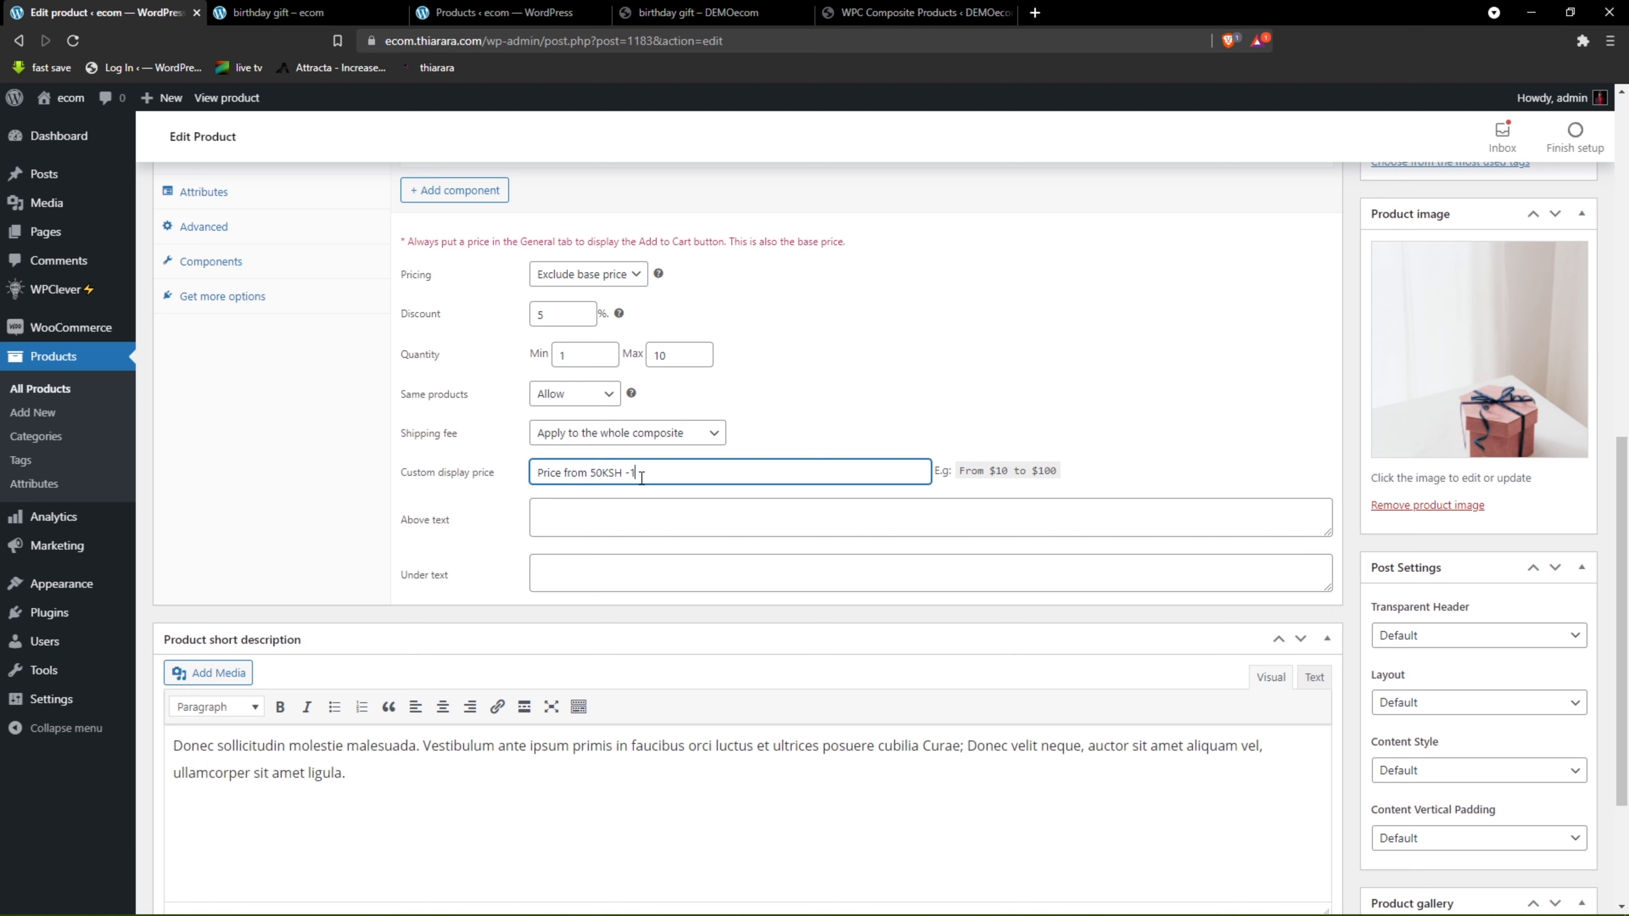
type("0")
key("BackSpace")
key("BackSpace")
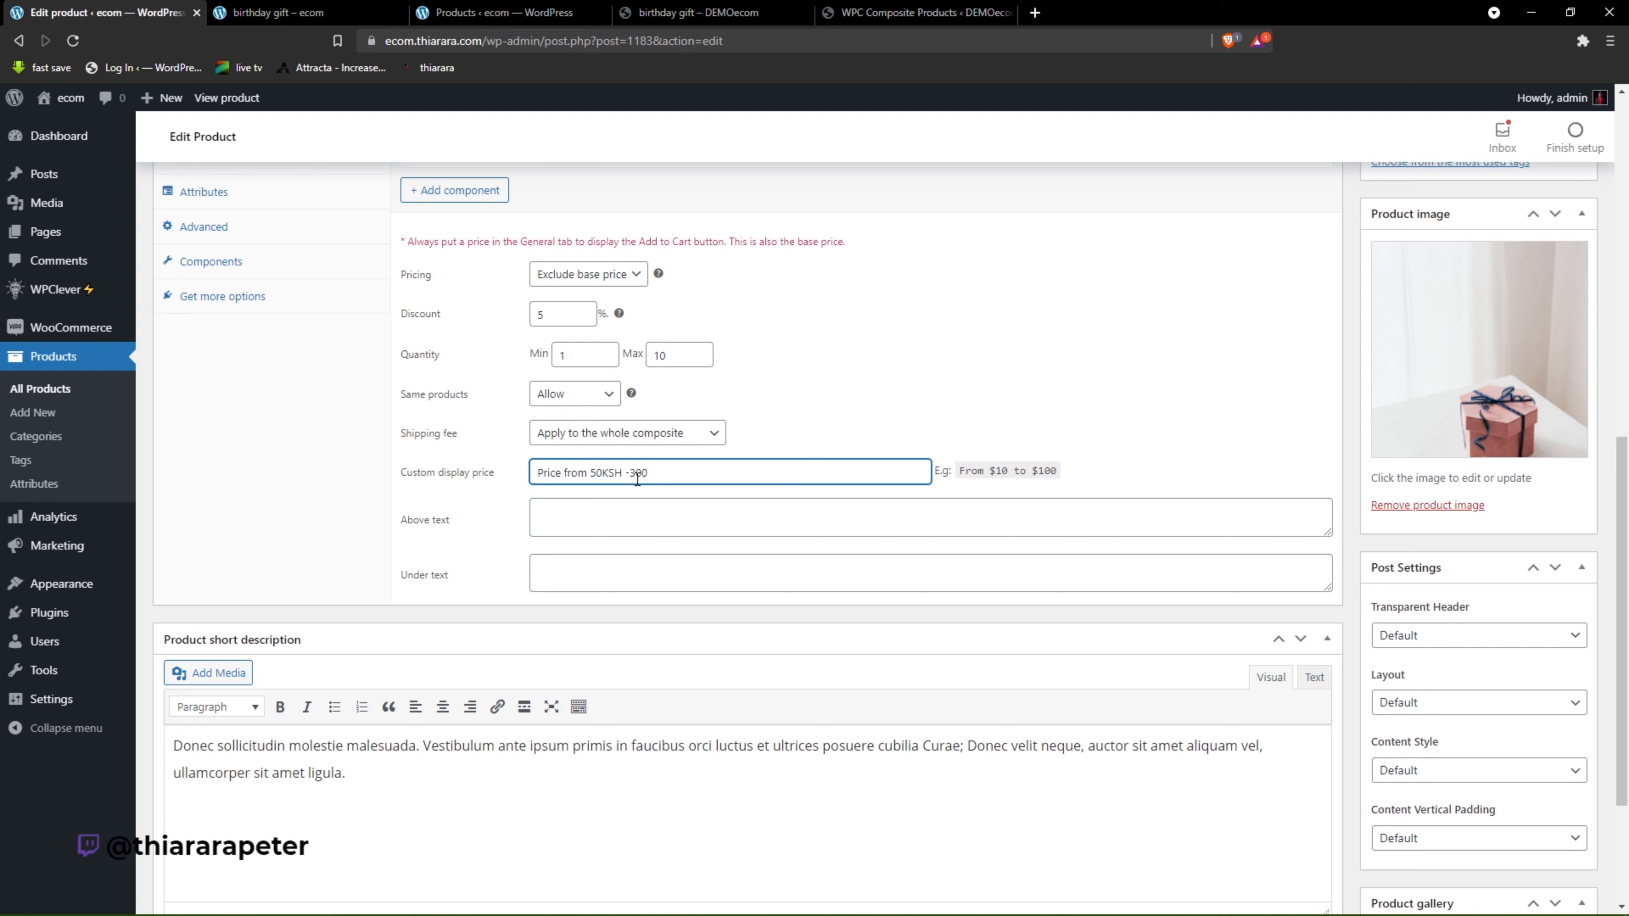
type("ksh")
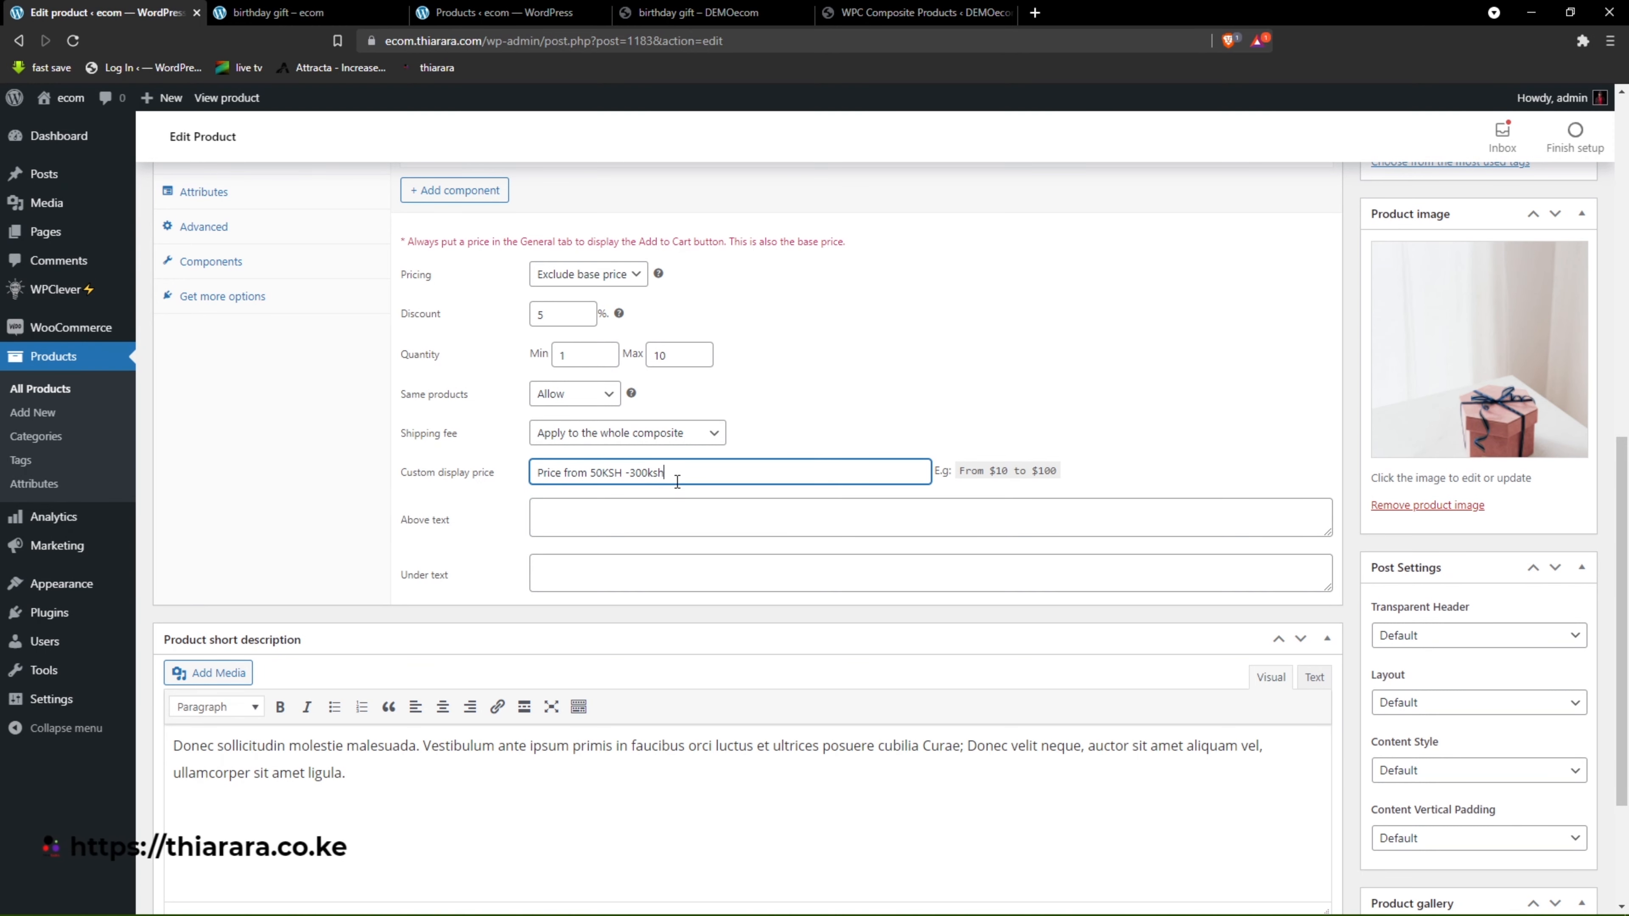
left_click_drag(664, 475, 578, 478)
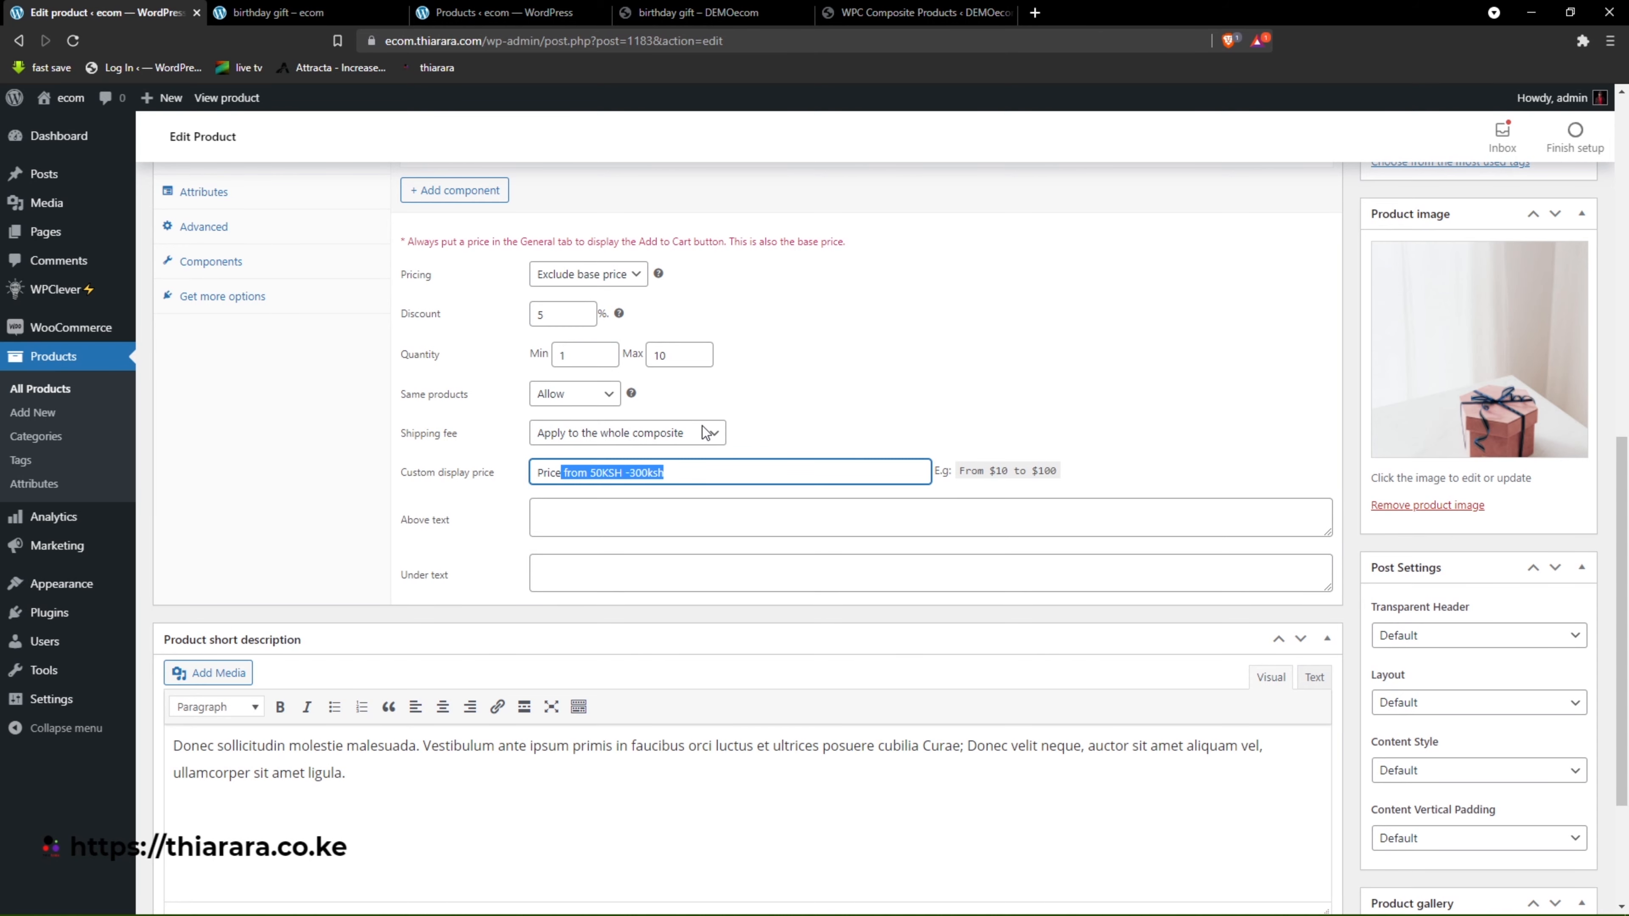
Update the product and reload the birthday gift page on the storefront.
scroll(739, 396, "down", 1)
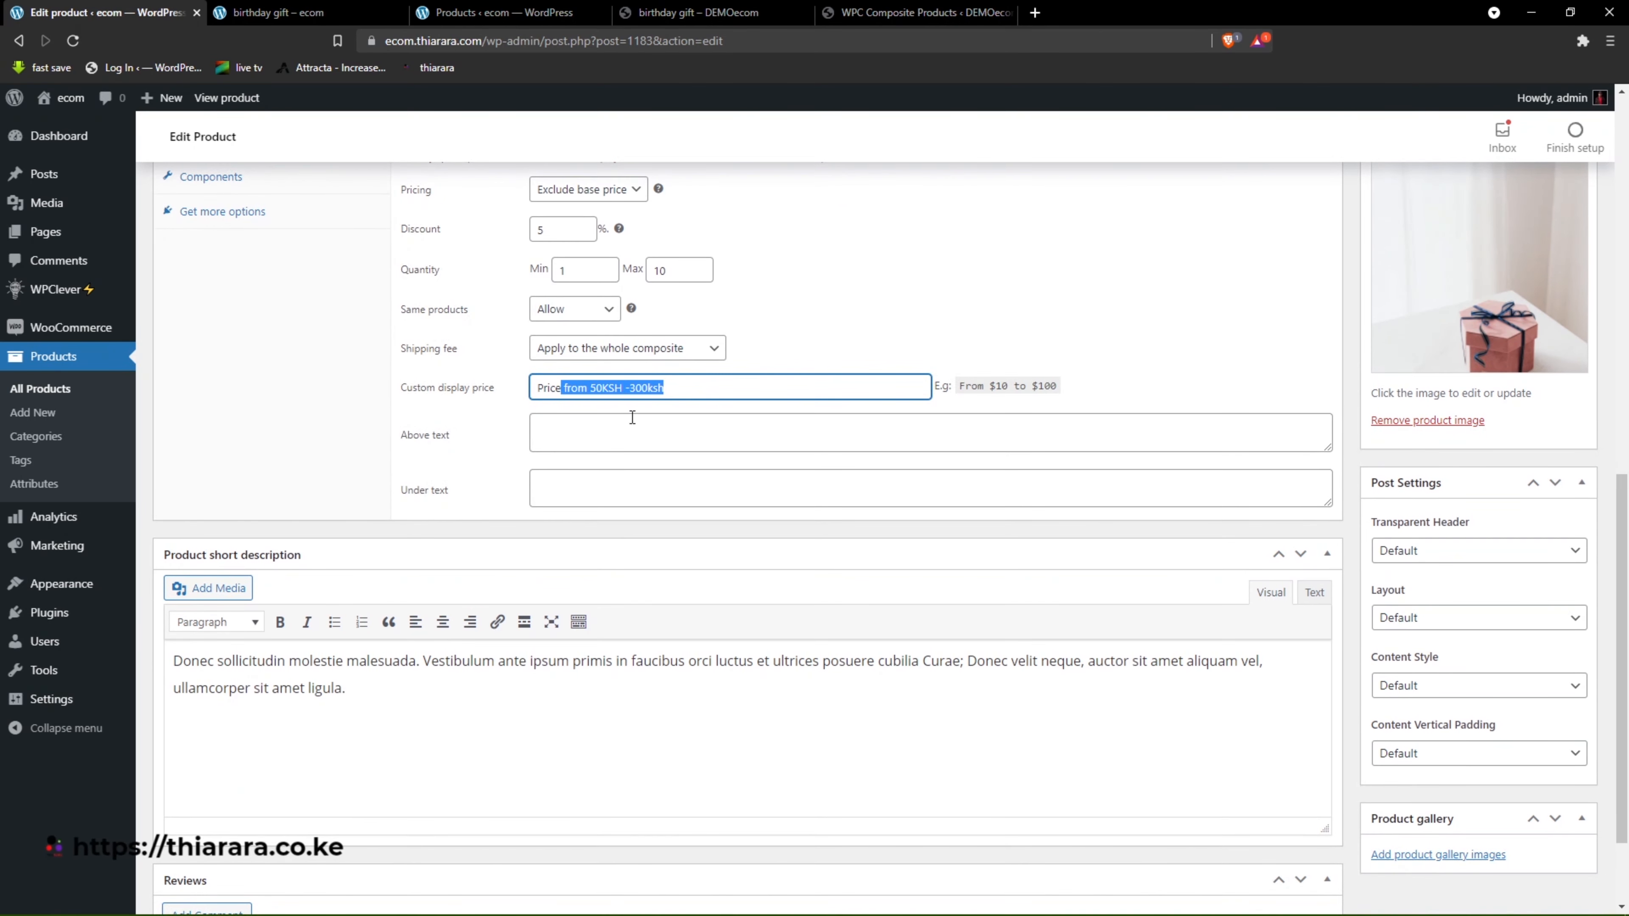
scroll(1567, 327, "up", 8)
left_click(1559, 343)
left_click(280, 12)
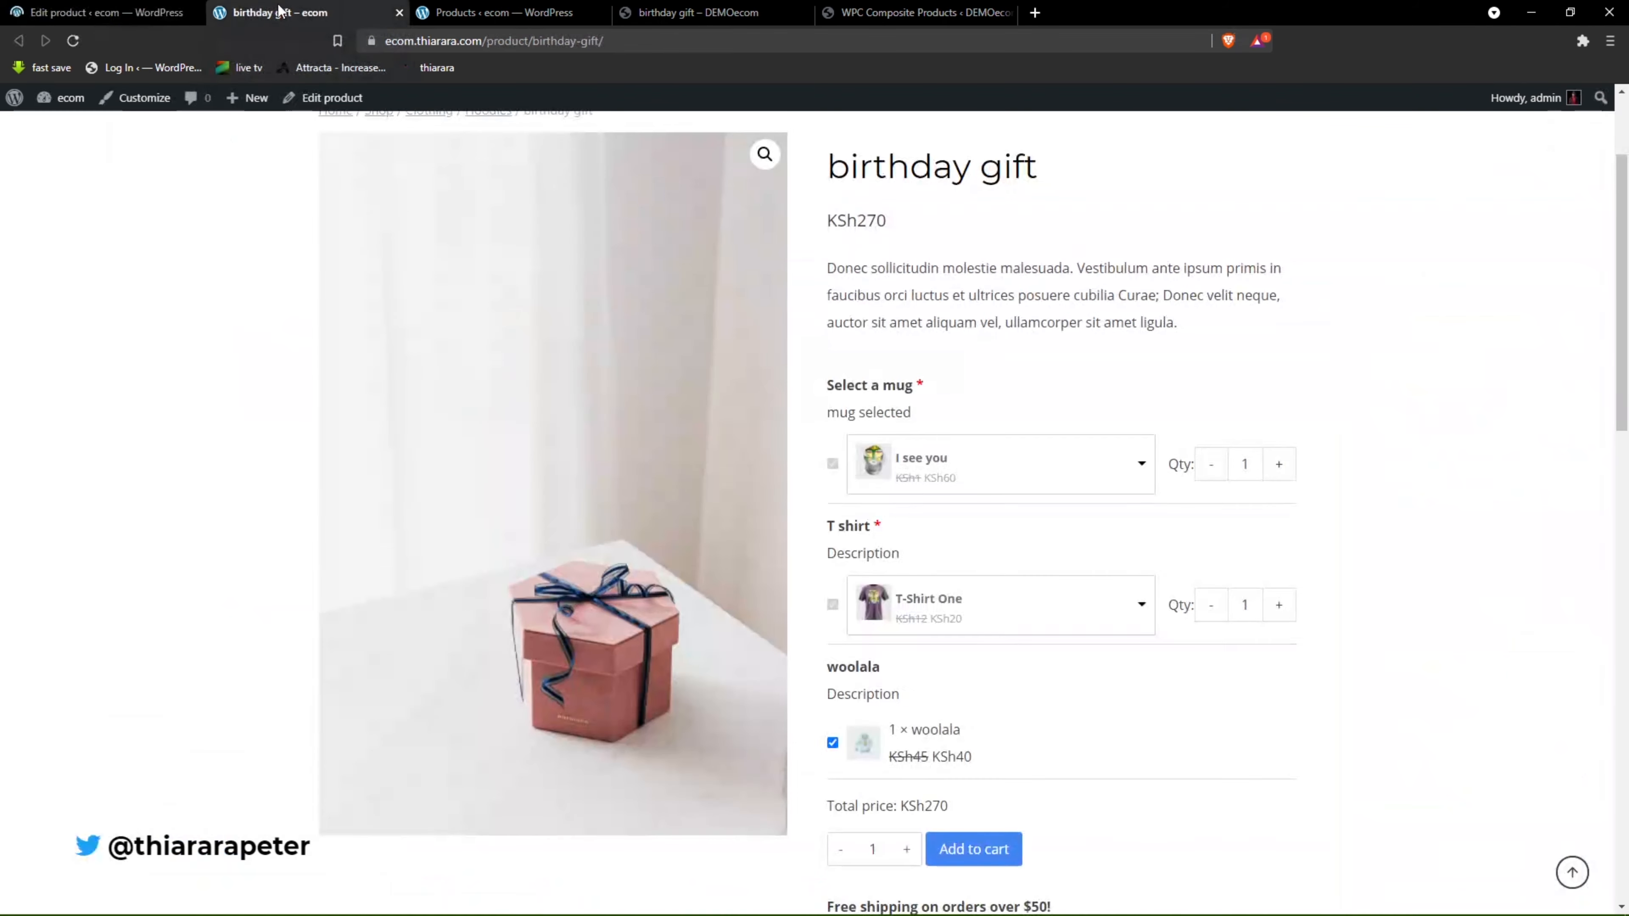
left_click(78, 40)
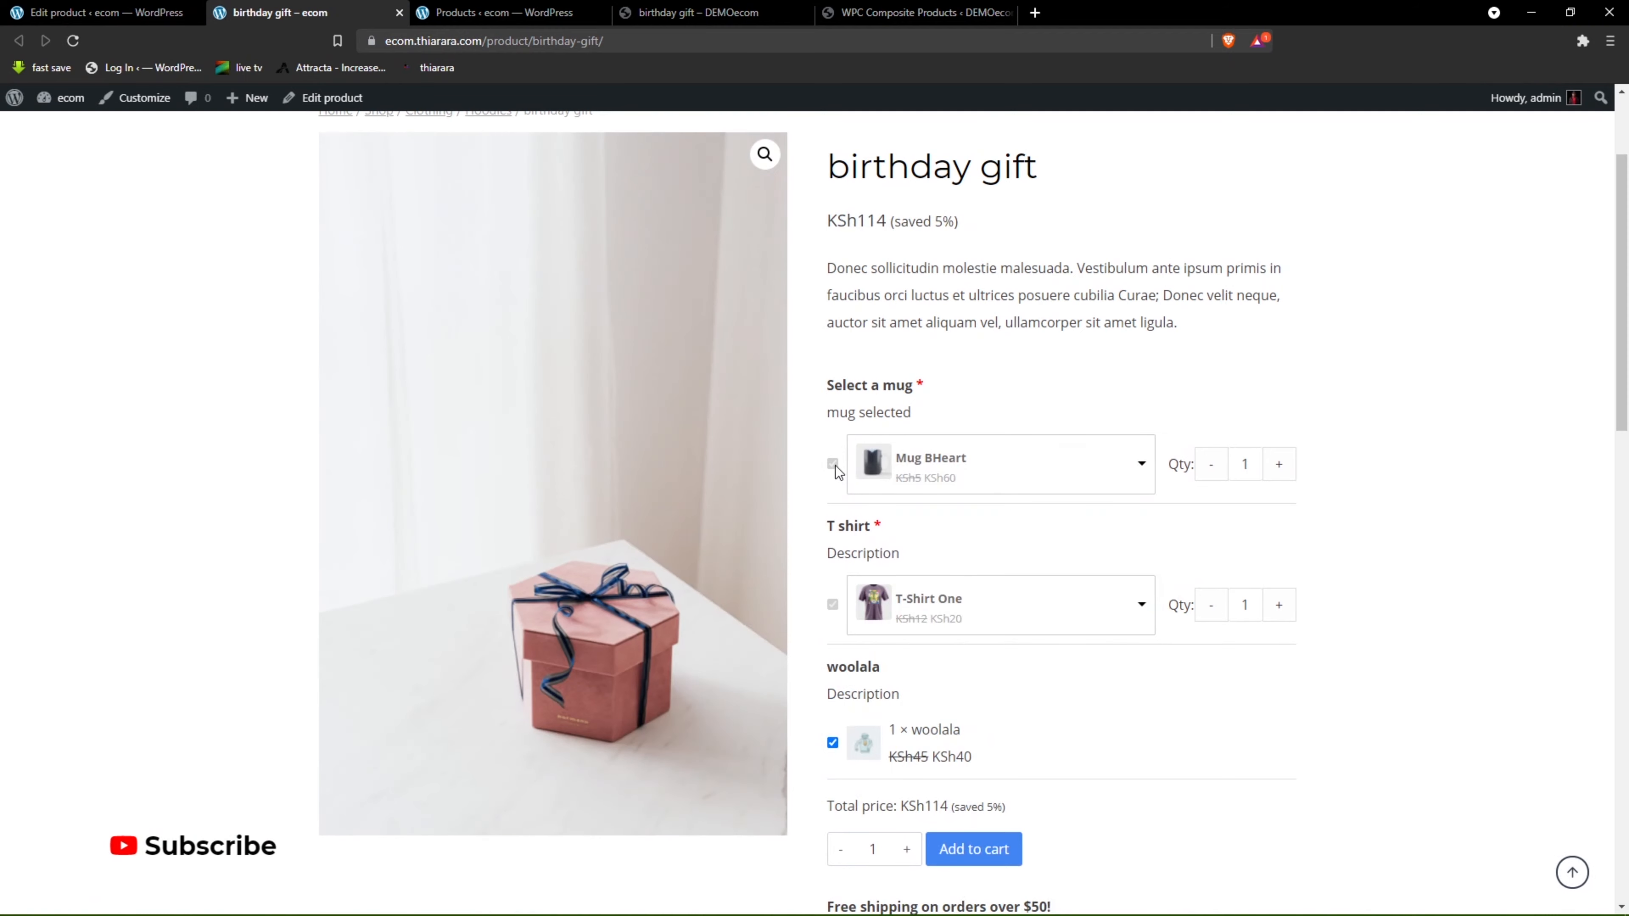
Open the storefront's Shop page and compare the custom display prices of the two birthday gift products.
scroll(877, 410, "down", 3)
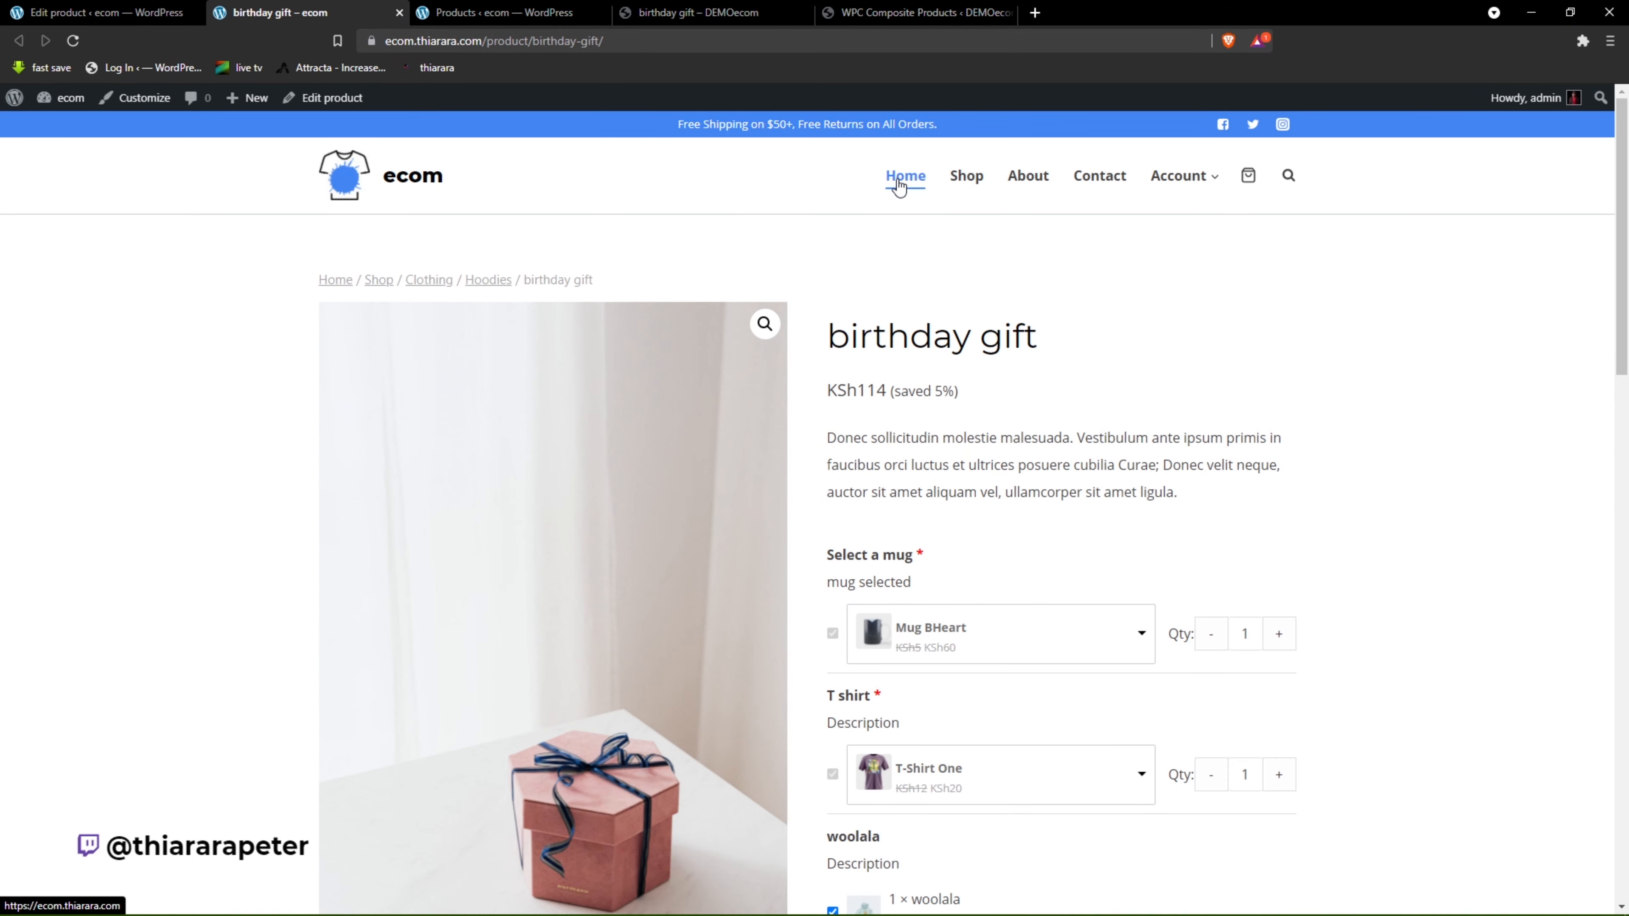
right_click(899, 181)
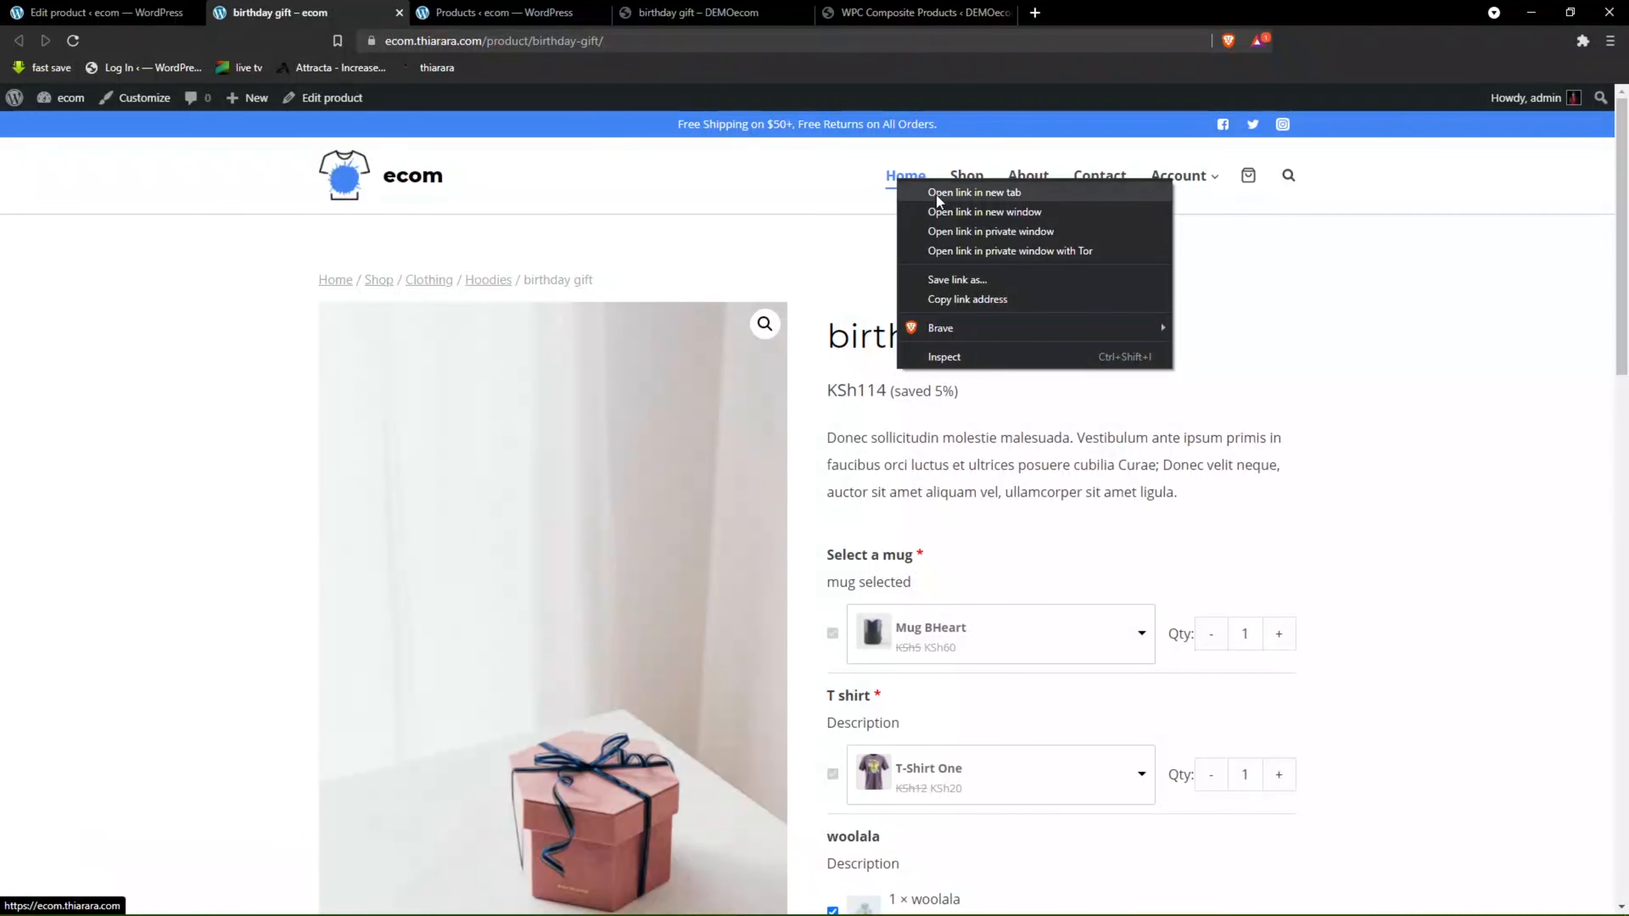
left_click(974, 178)
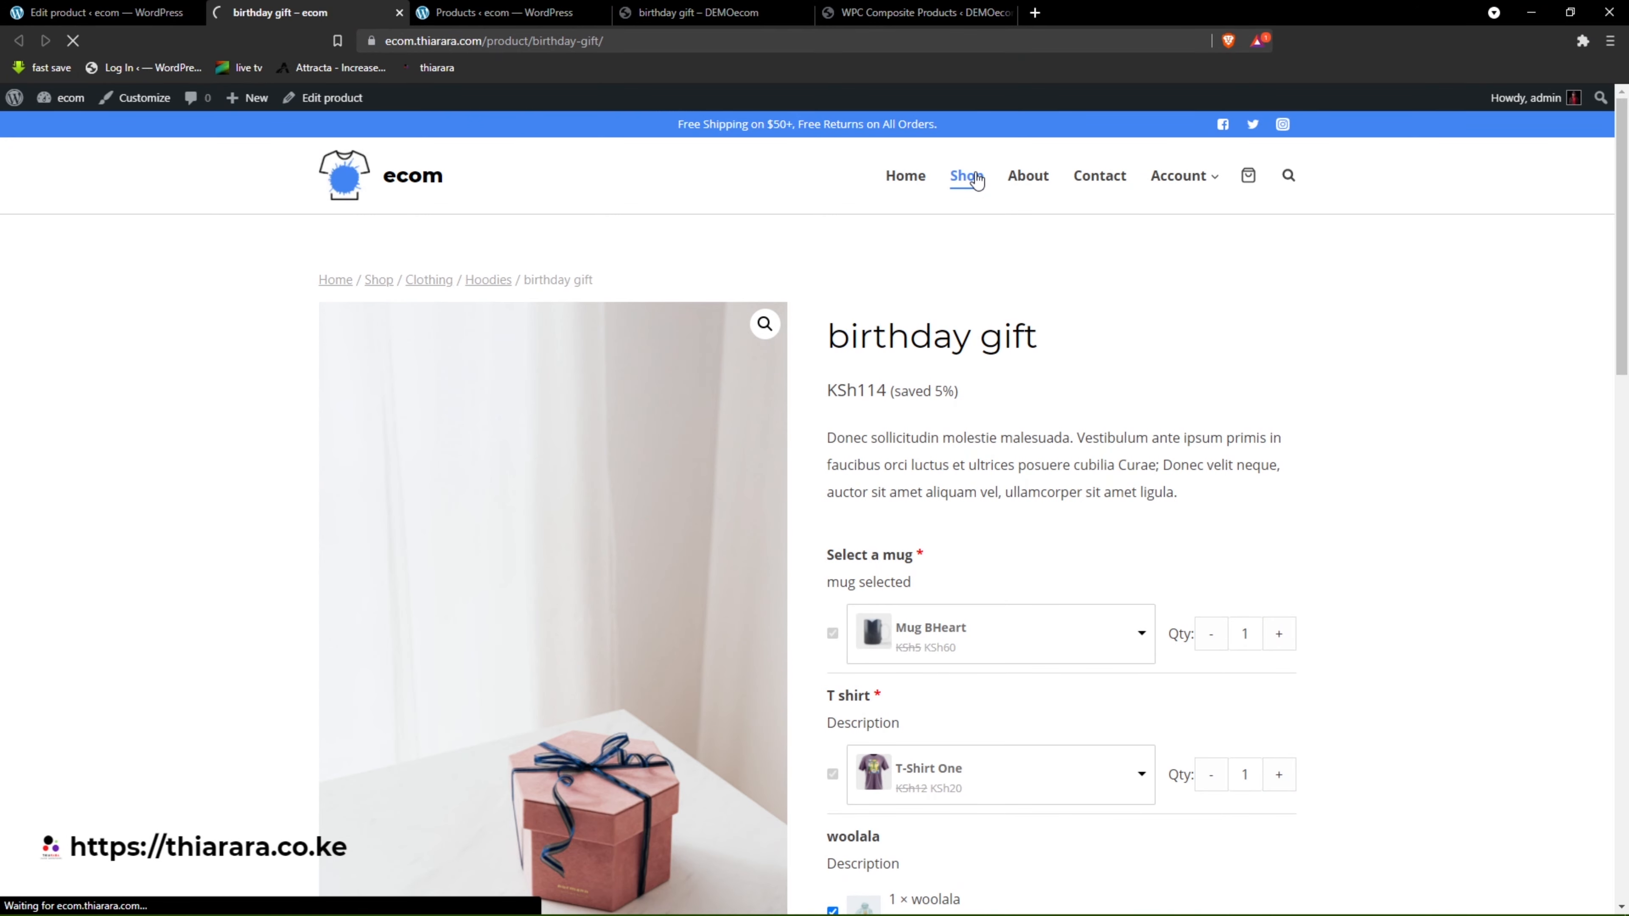
scroll(577, 565, "down", 2)
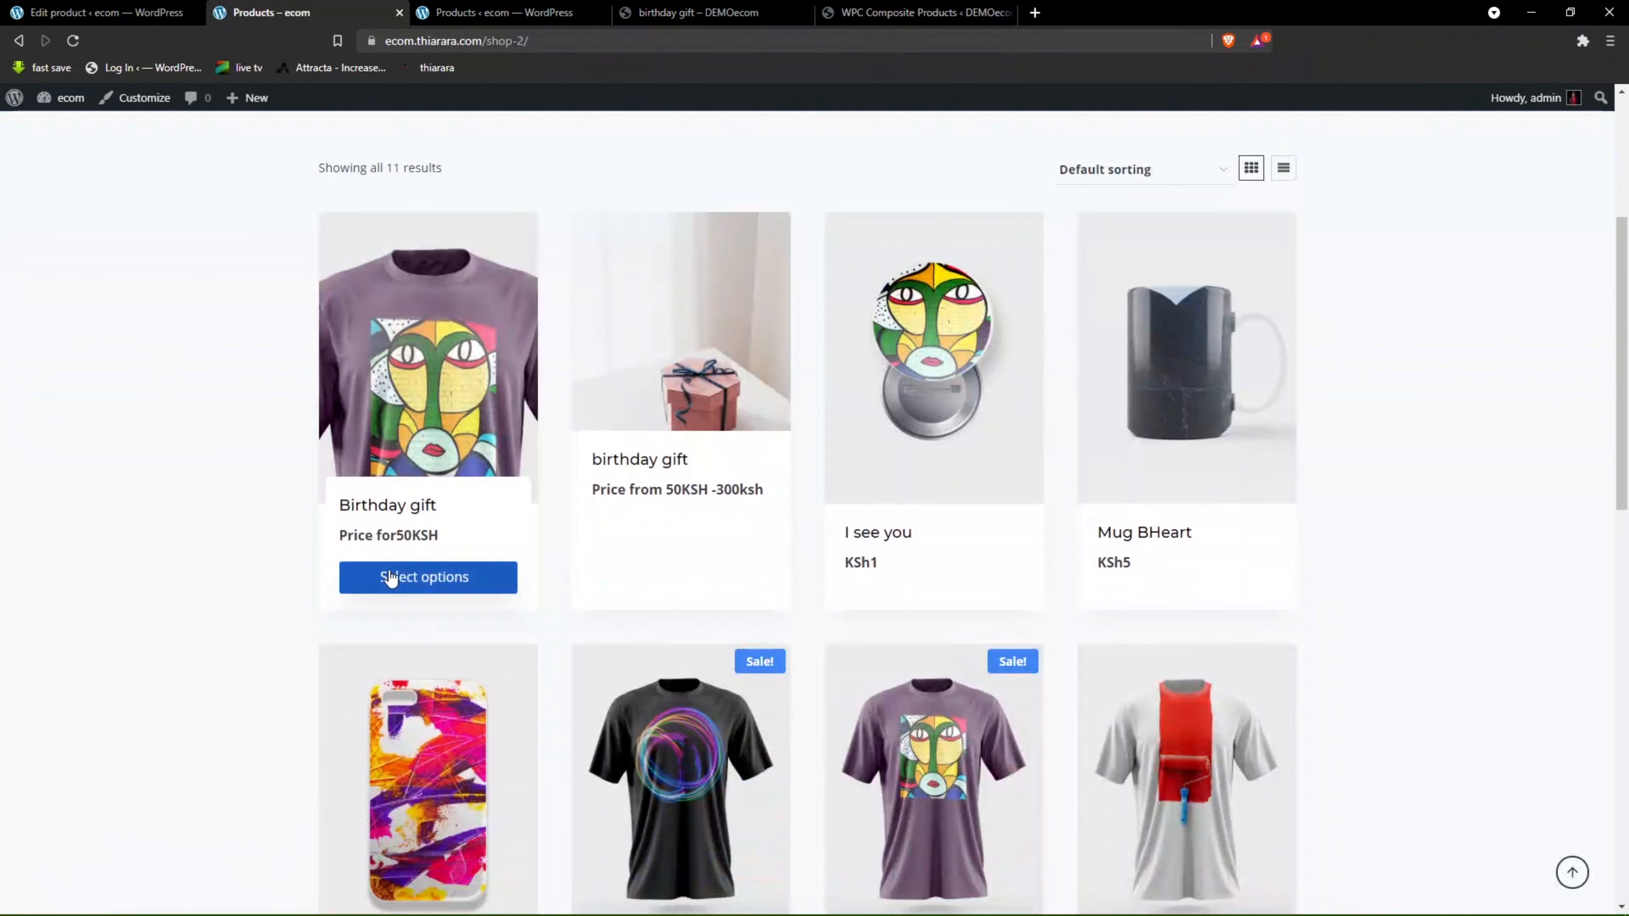
left_click_drag(396, 536, 447, 536)
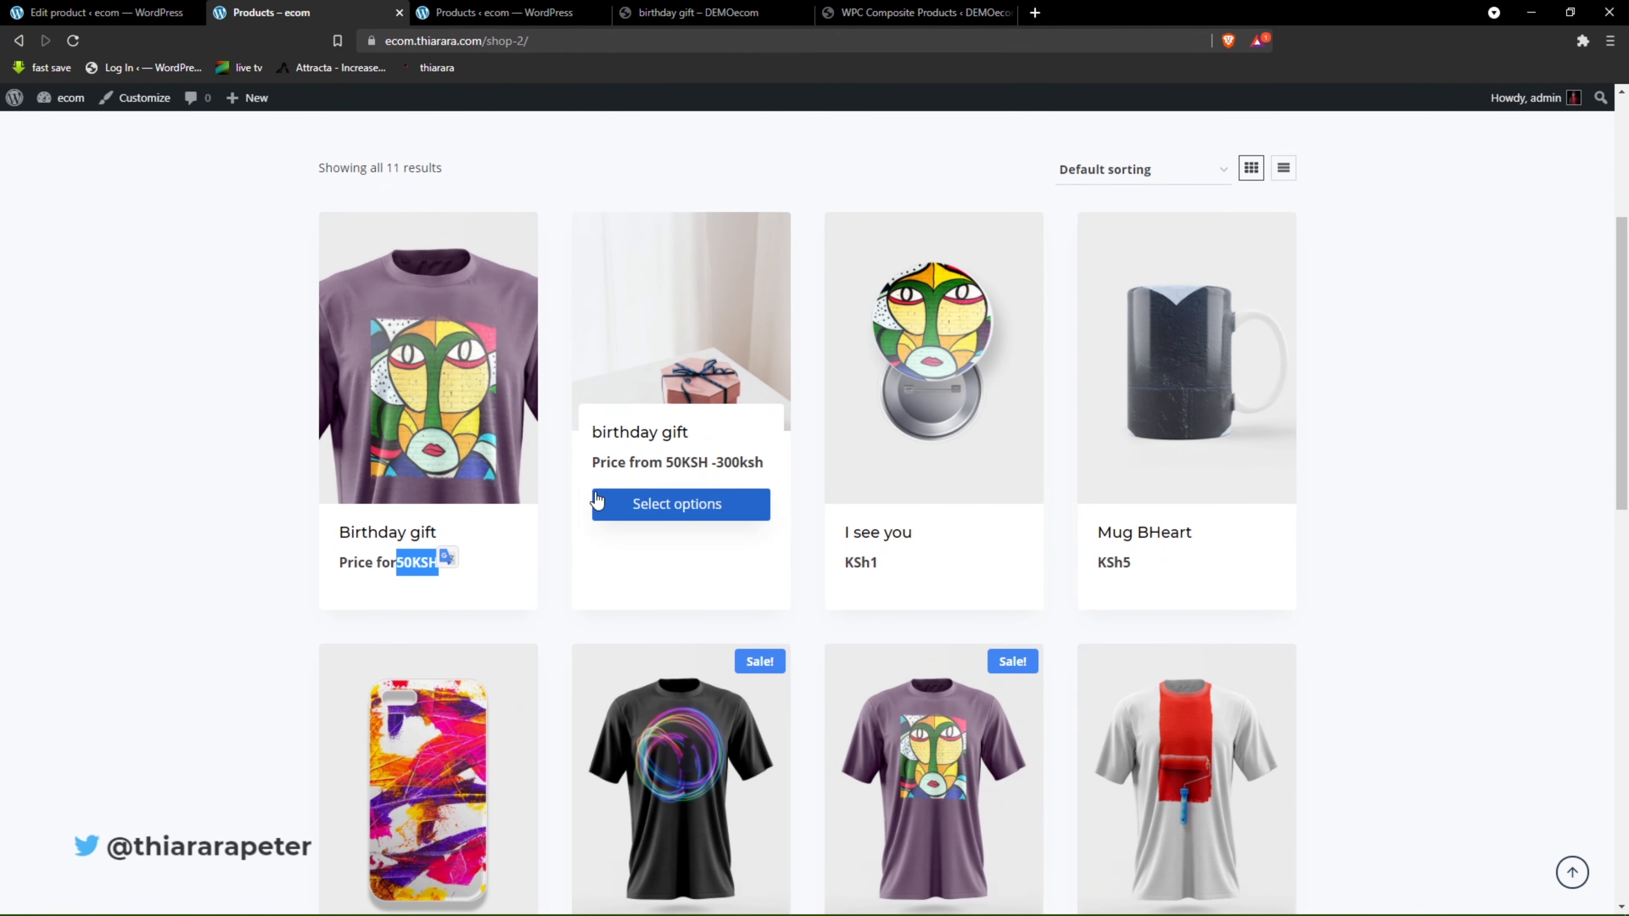
left_click_drag(709, 463, 663, 461)
left_click_drag(763, 464, 715, 463)
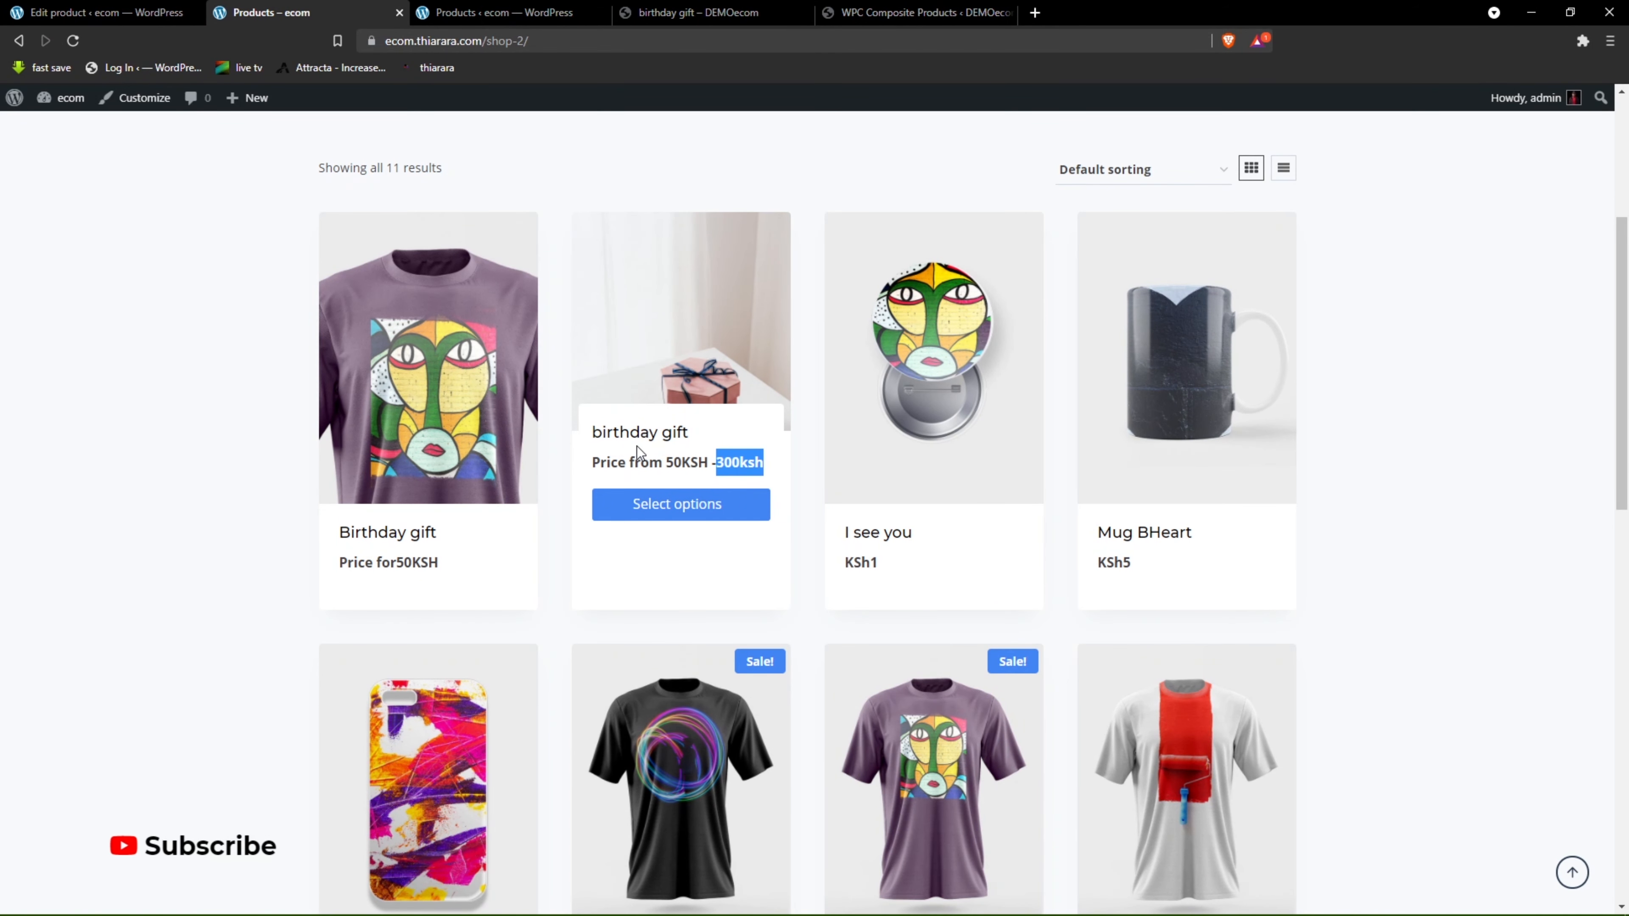
Return to the product editor, update the product again, and review the composite's remaining settings.
left_click(113, 14)
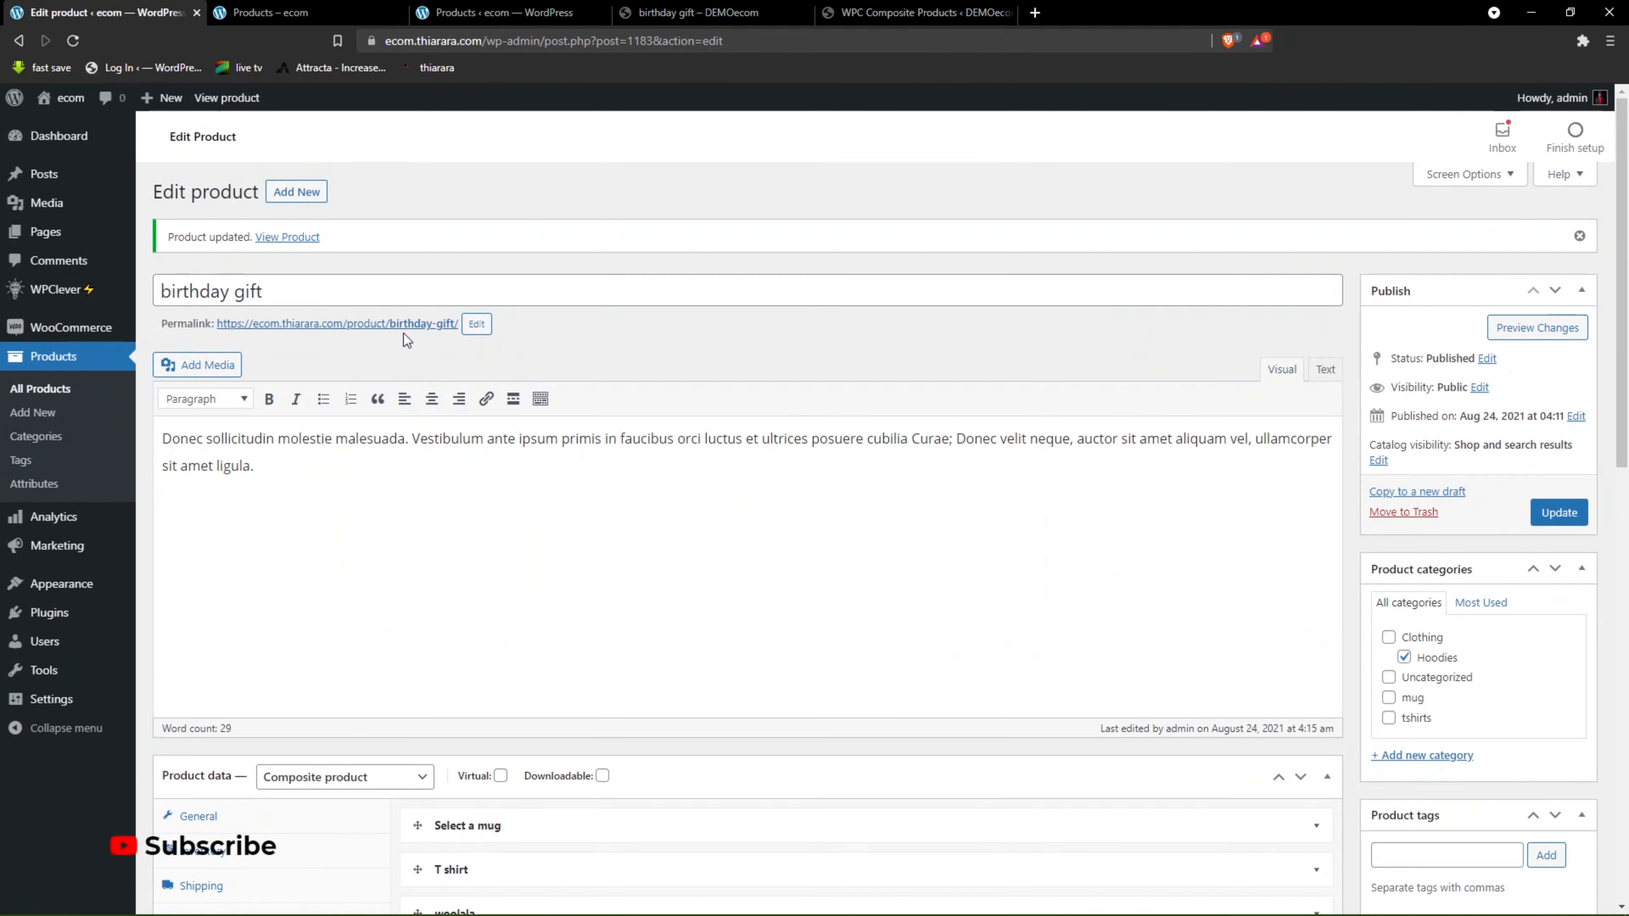
scroll(494, 518, "down", 10)
scroll(494, 524, "down", 3)
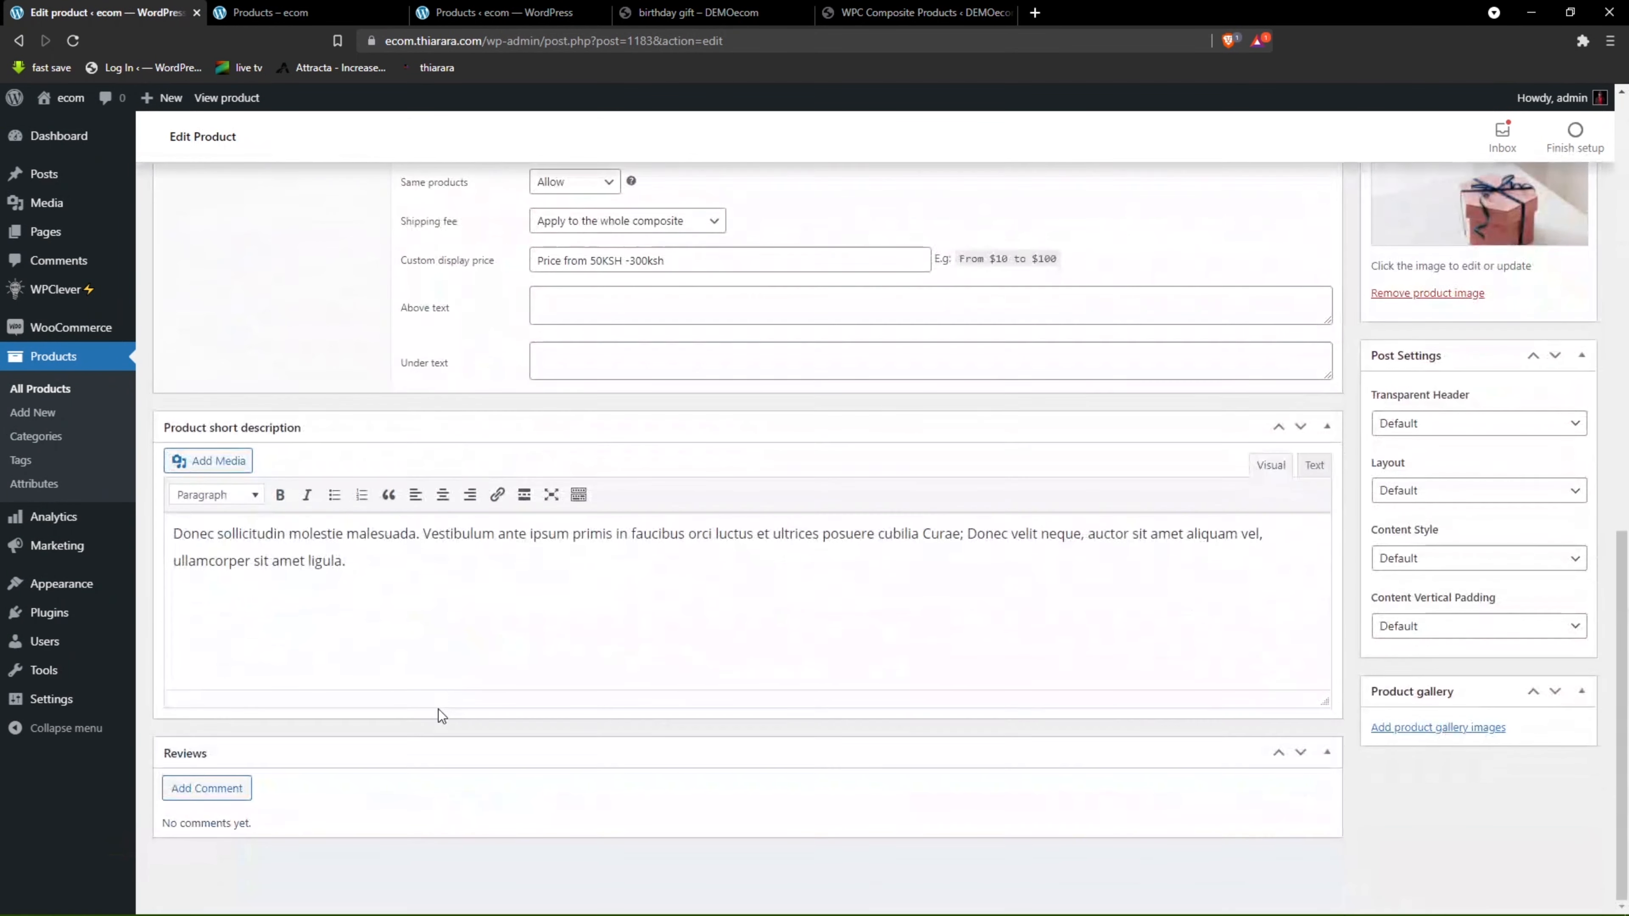
scroll(438, 706, "up", 4)
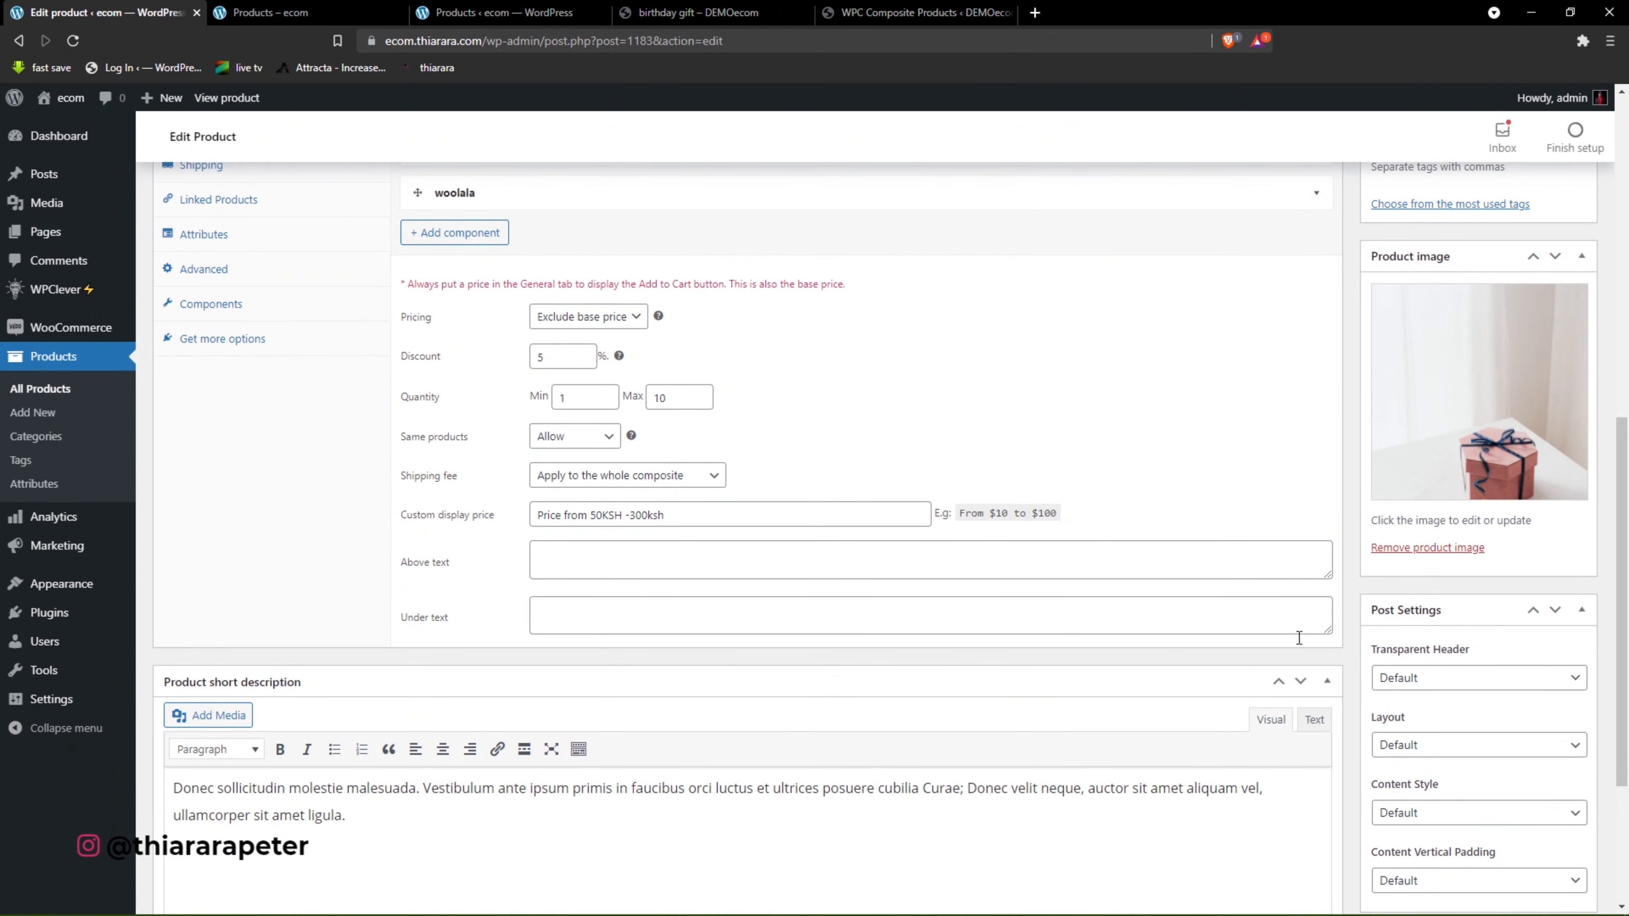
scroll(1290, 642, "up", 10)
left_click(1571, 216)
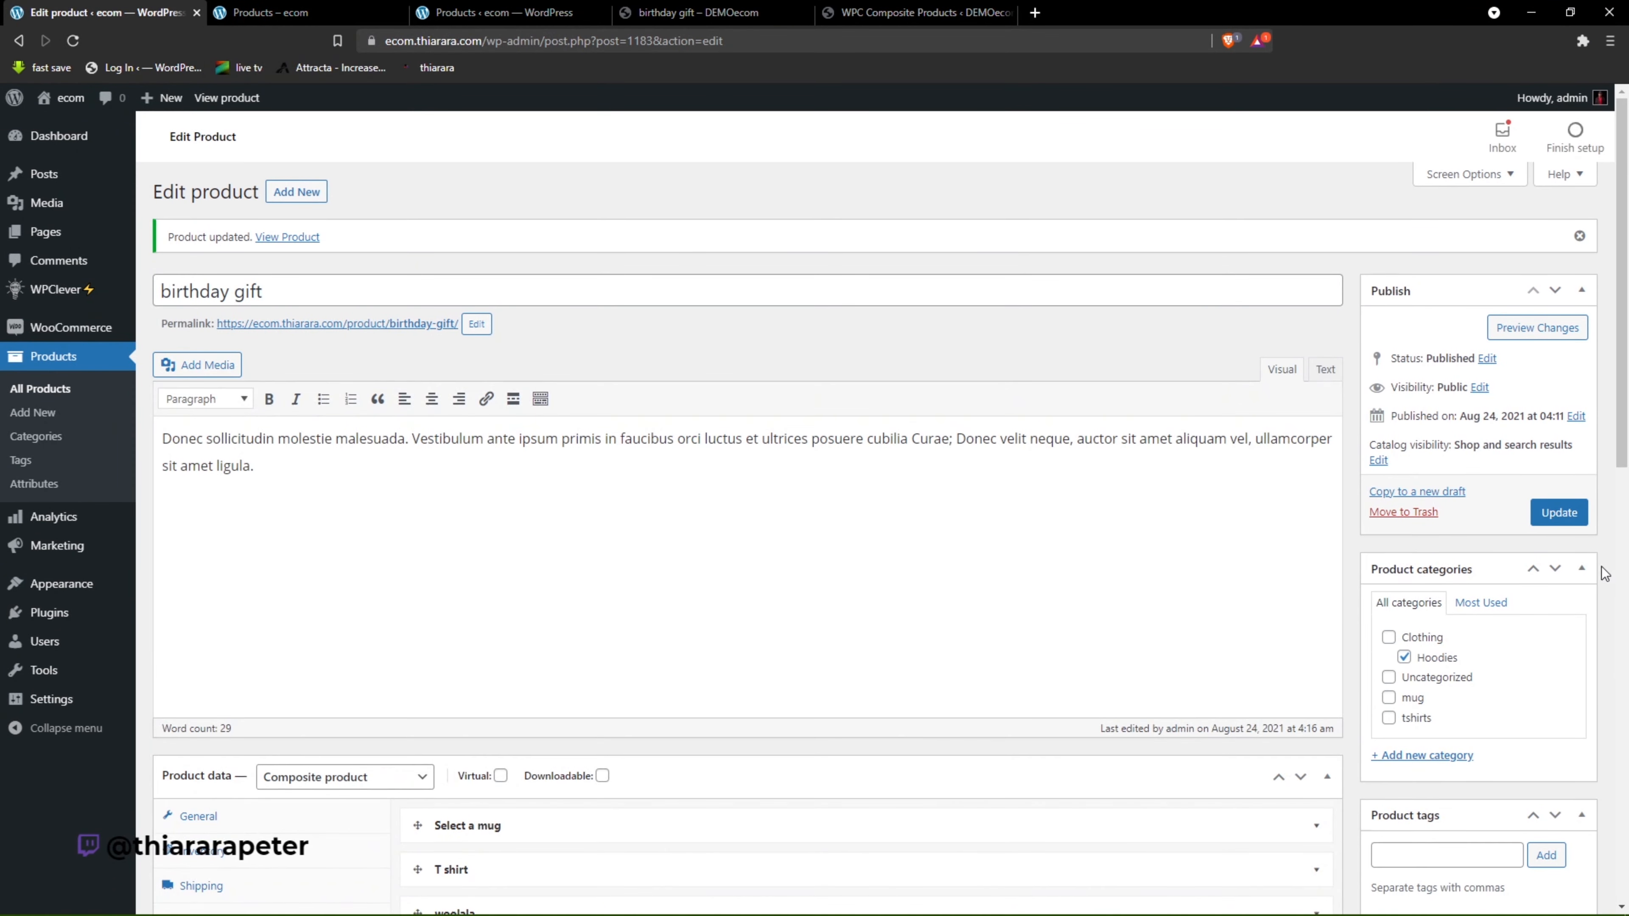
scroll(1442, 711, "down", 10)
scroll(1442, 711, "down", 5)
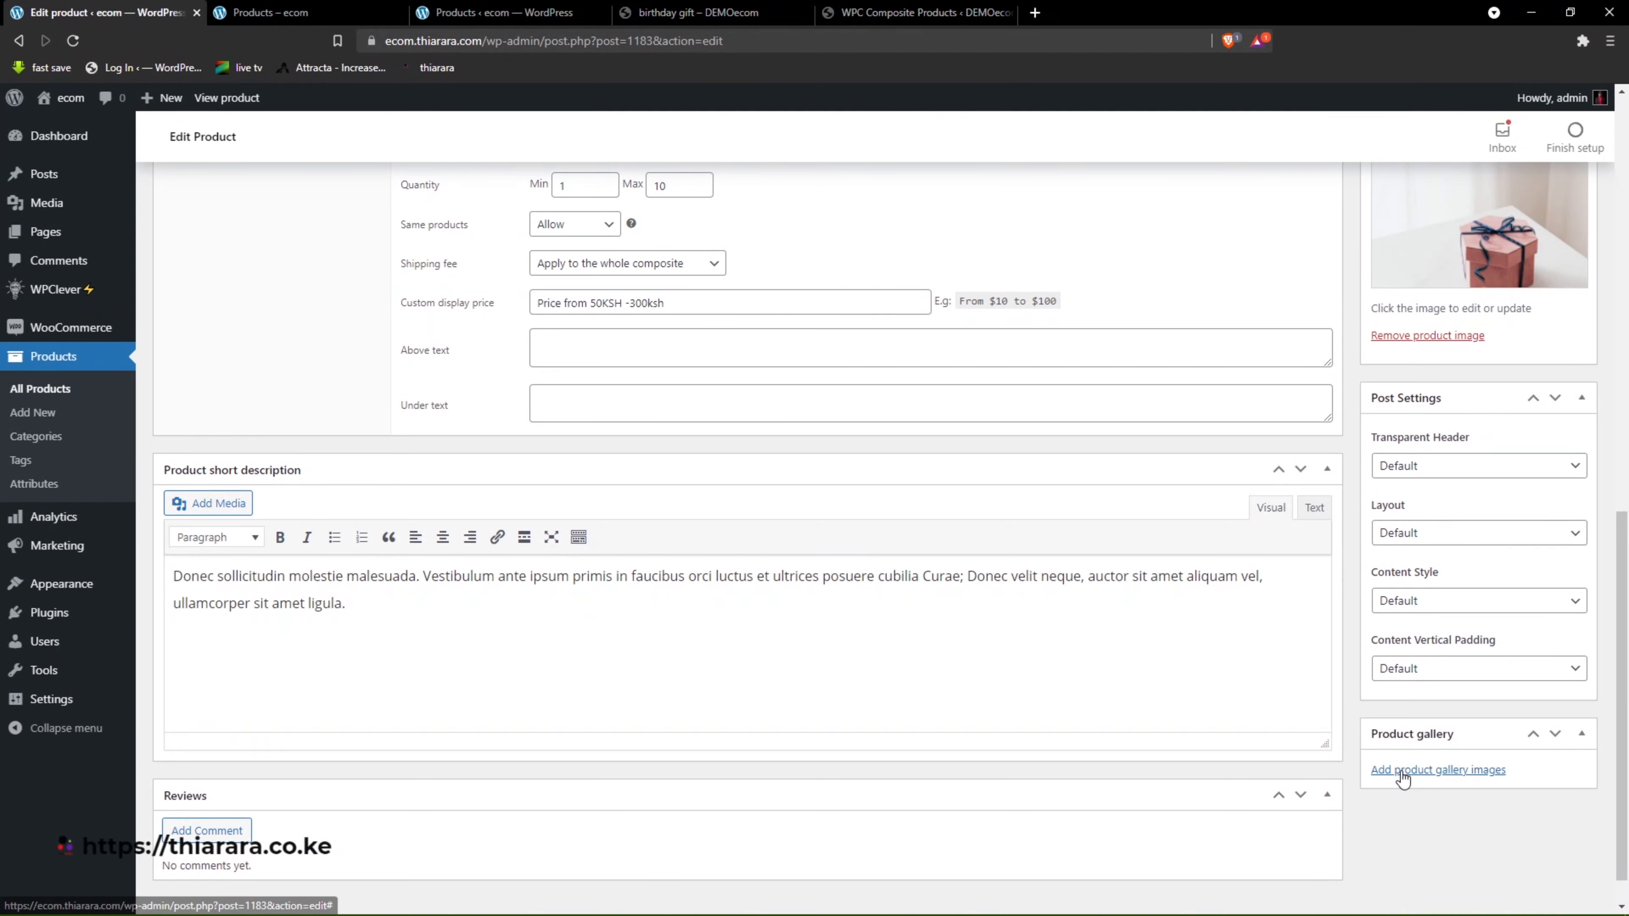
scroll(660, 131, "up", 5)
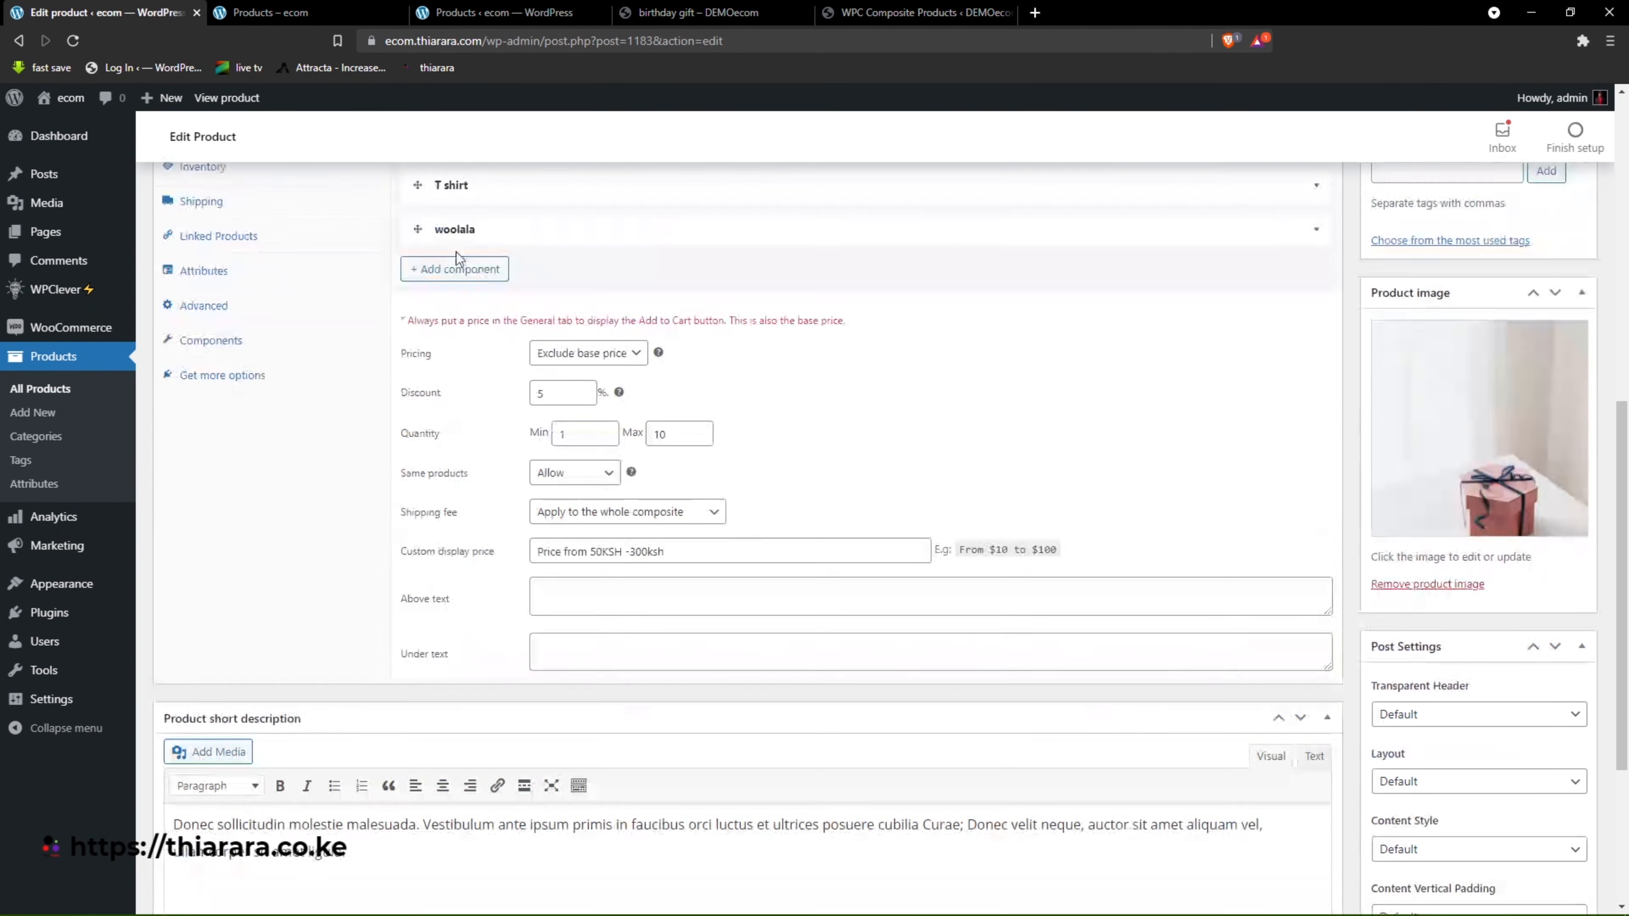
From the storefront's Shop page, open the birthday gift product with the custom price range and view its components.
left_click(280, 12)
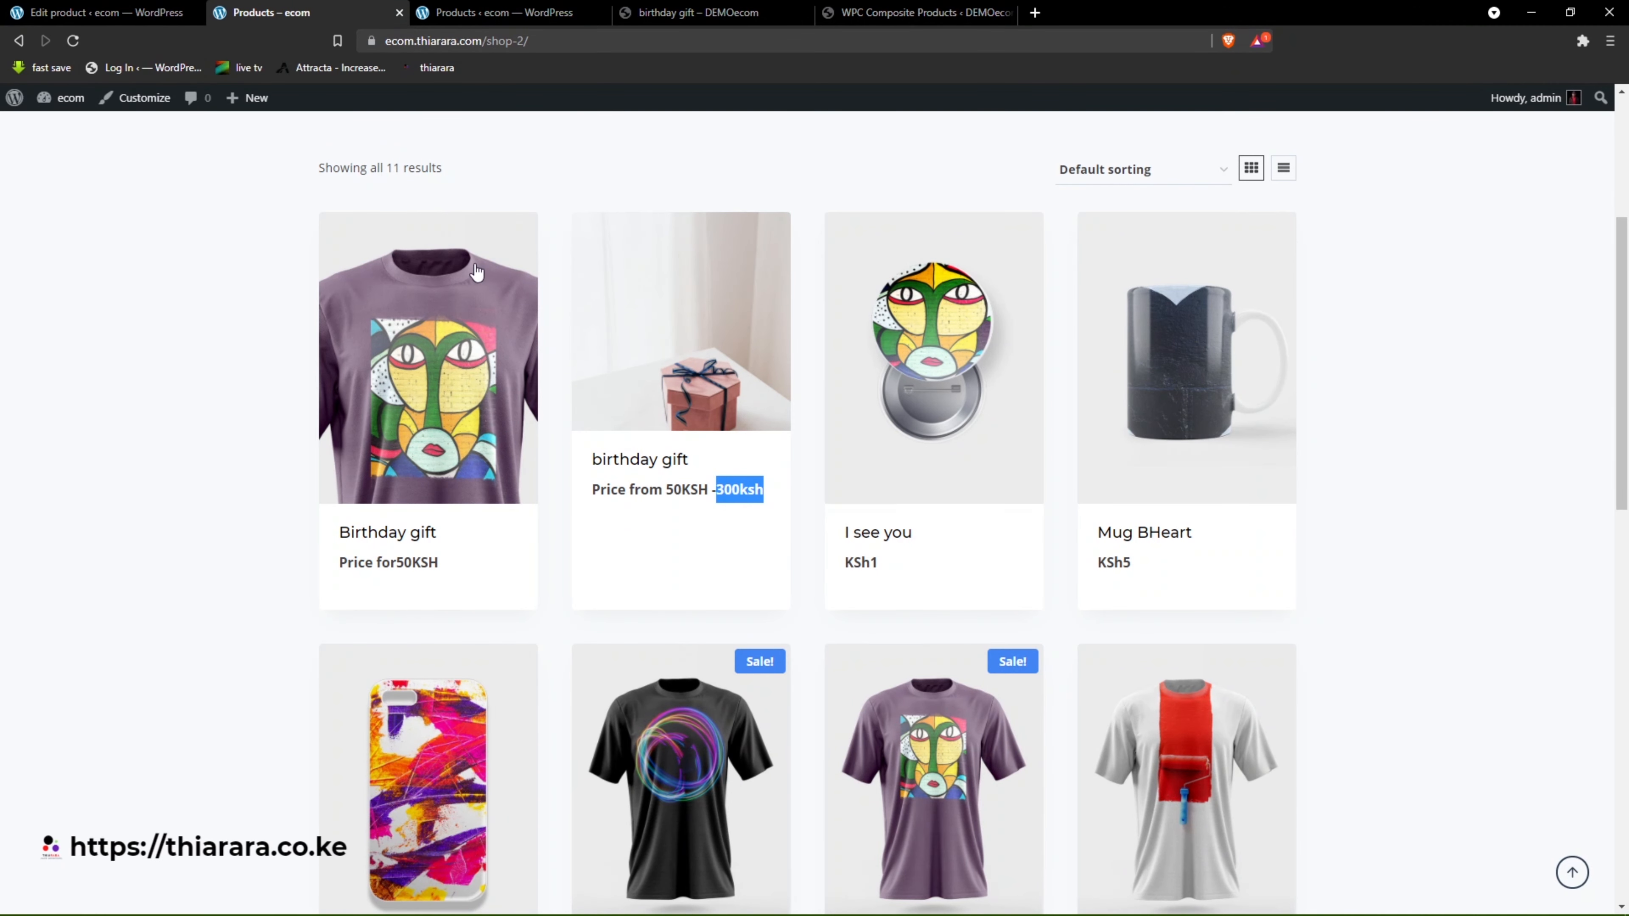
mouse_move(678, 483)
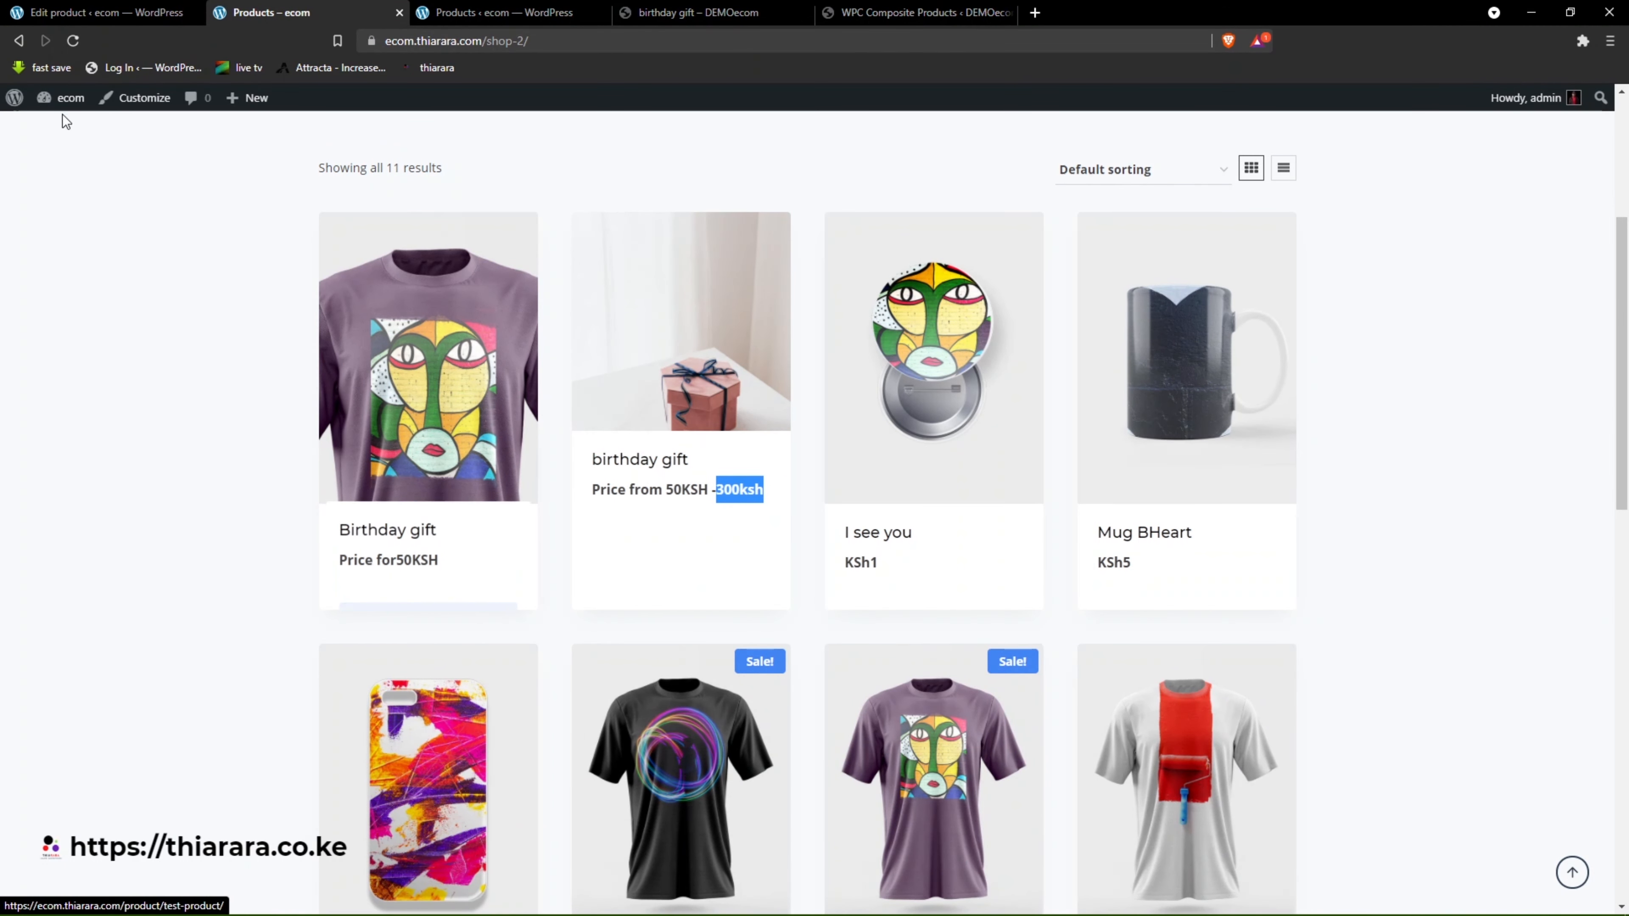
mouse_move(676, 511)
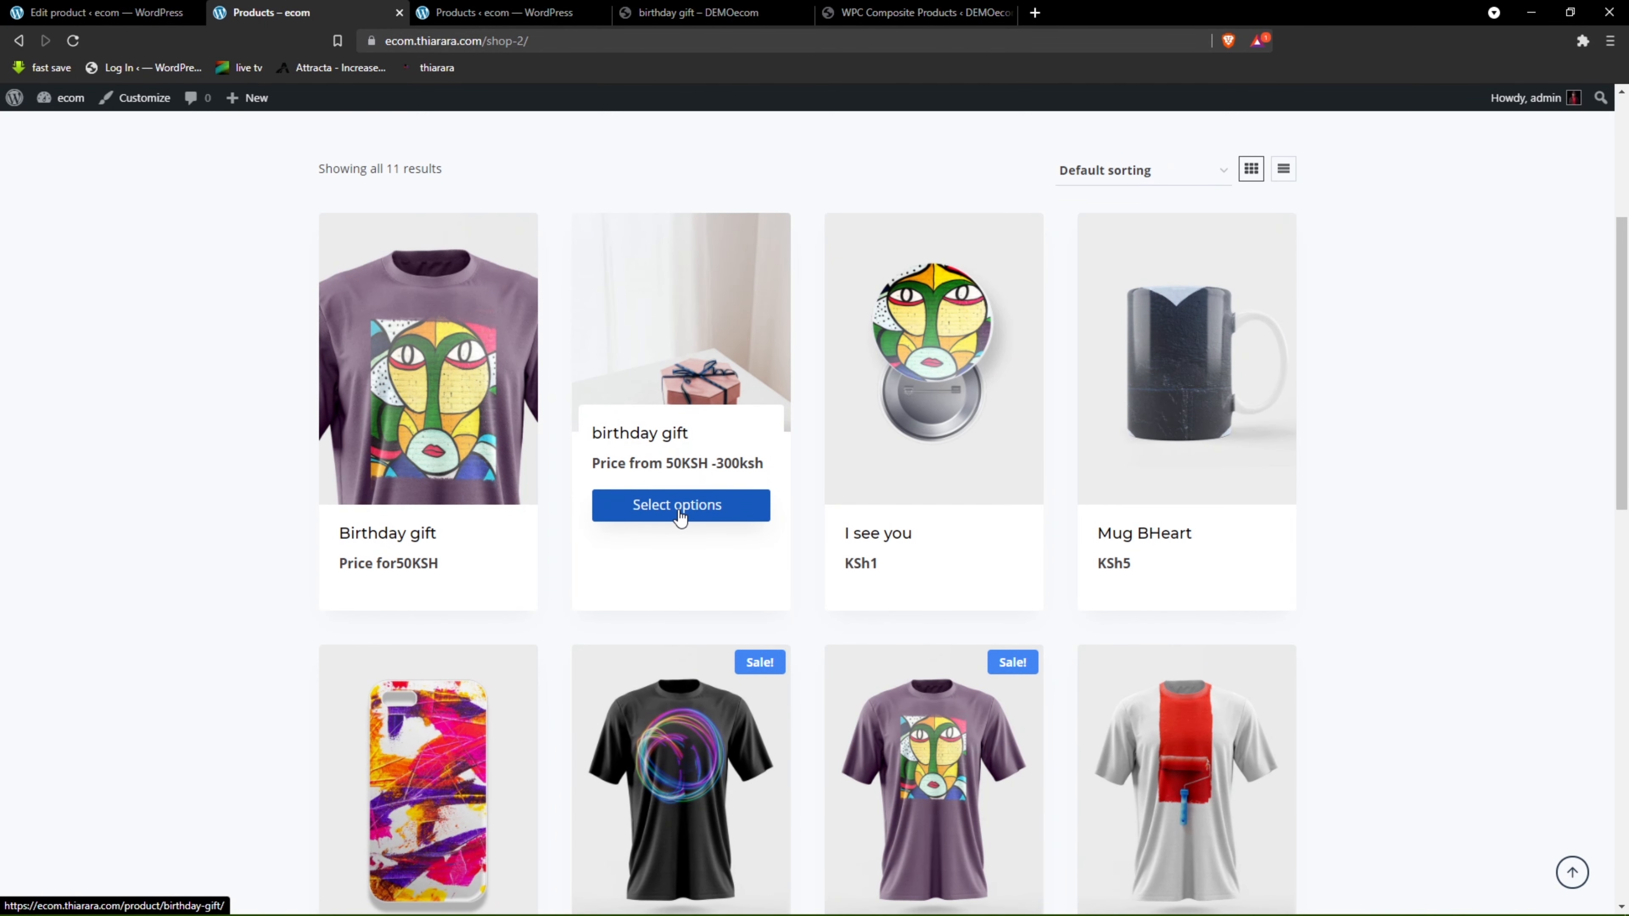
left_click(678, 371)
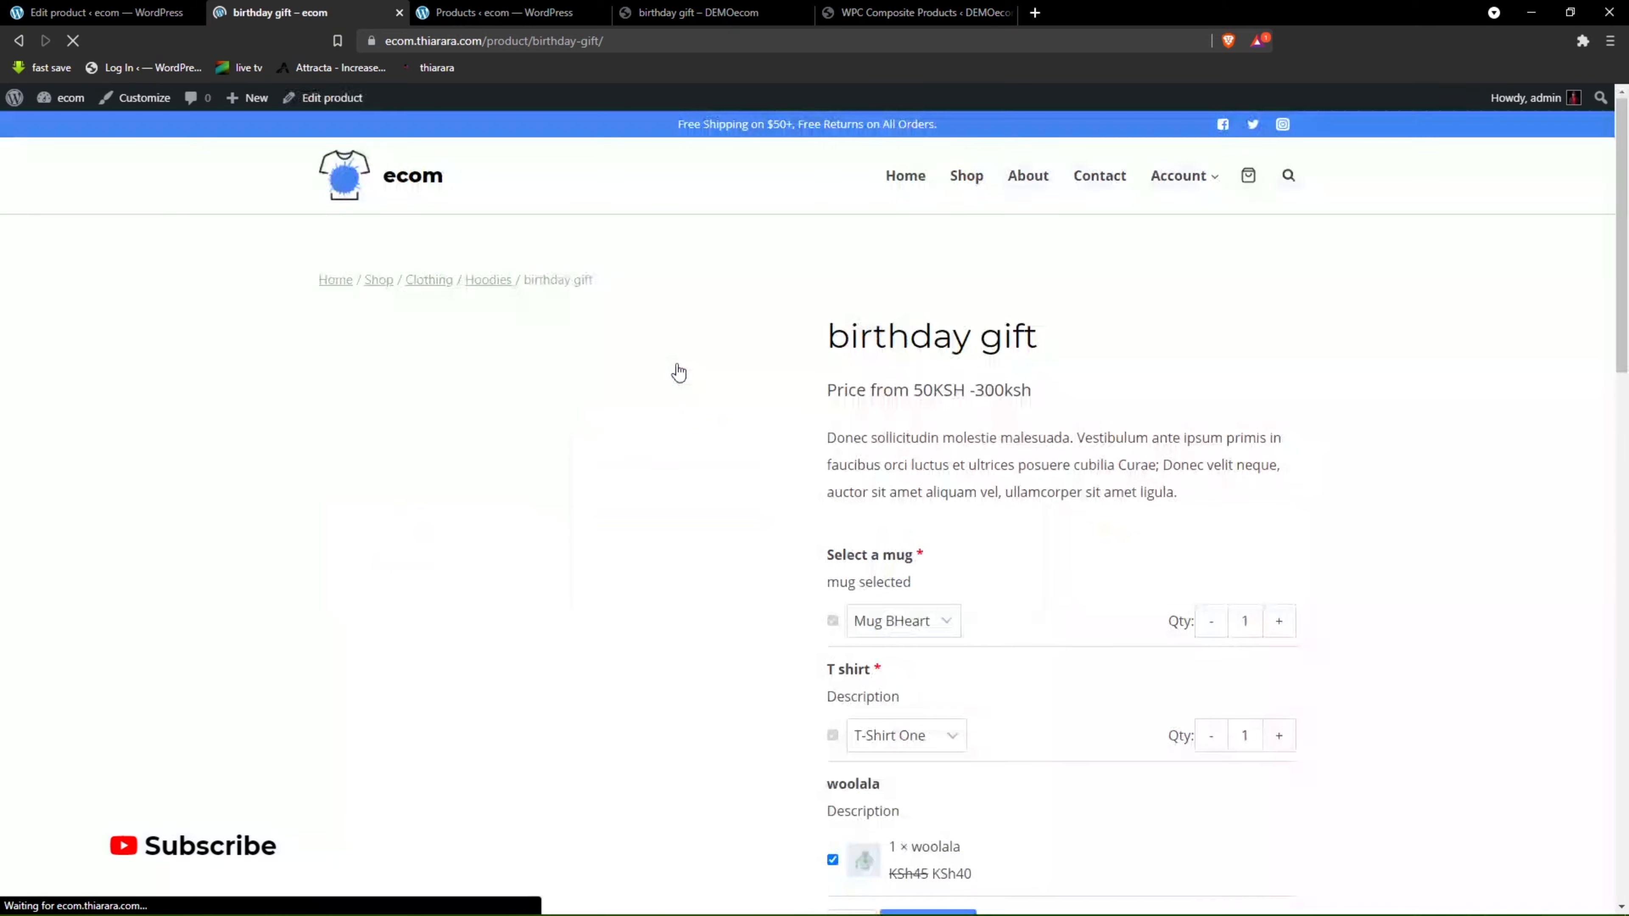
scroll(904, 555, "down", 4)
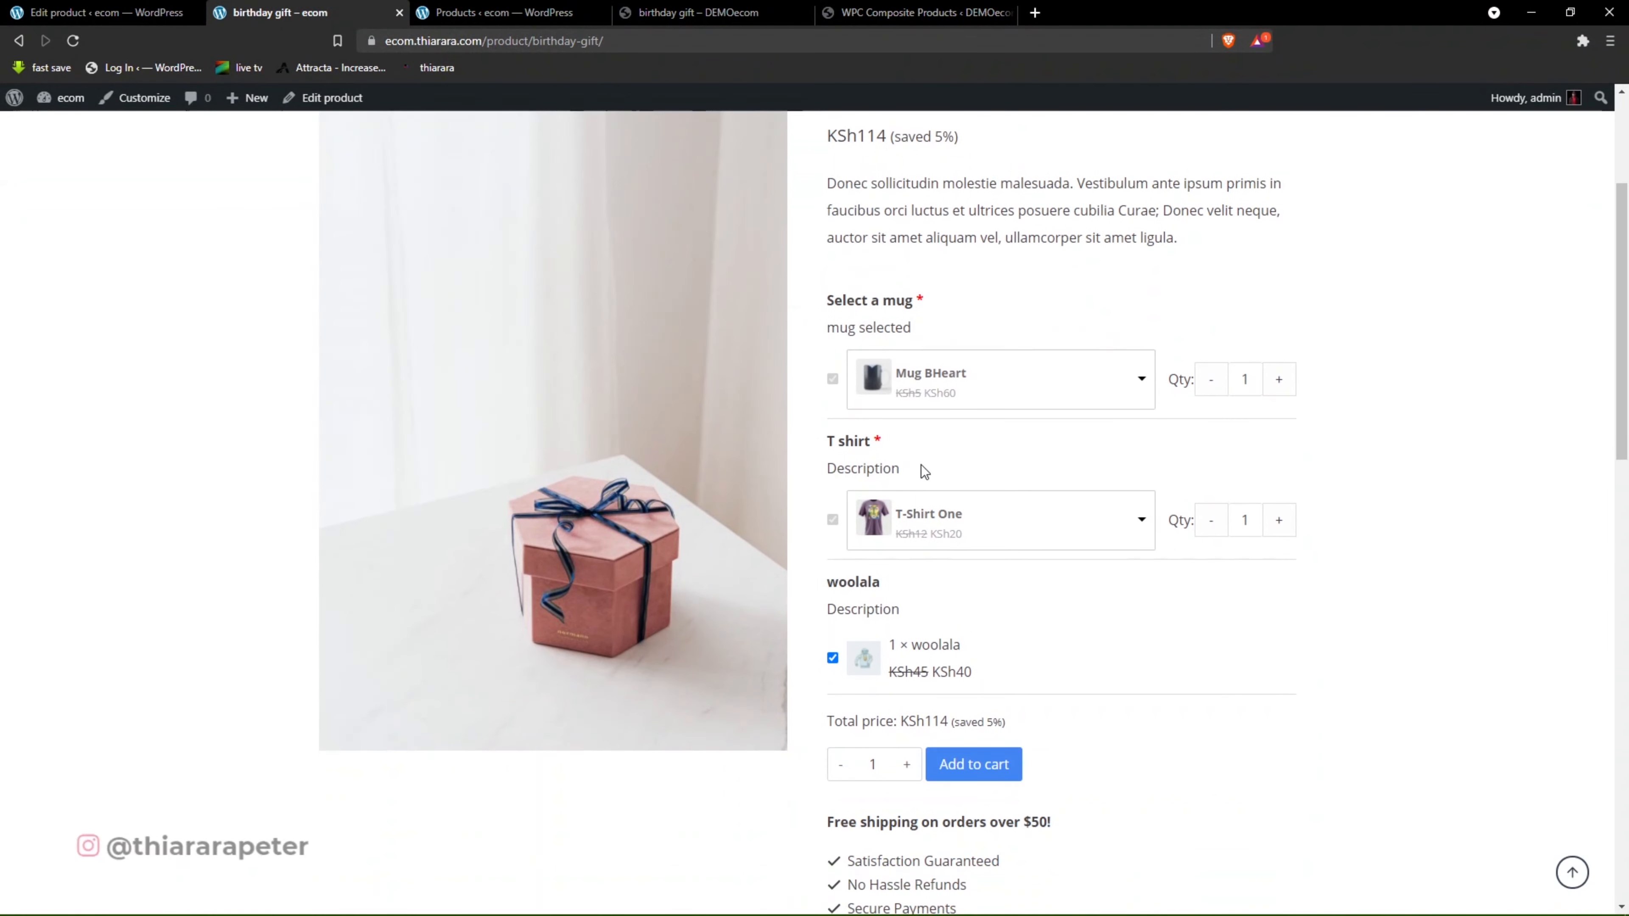
Choose the "I see you" mug and review the T shirt choices, keeping T-Shirt One.
left_click(930, 391)
left_click(920, 505)
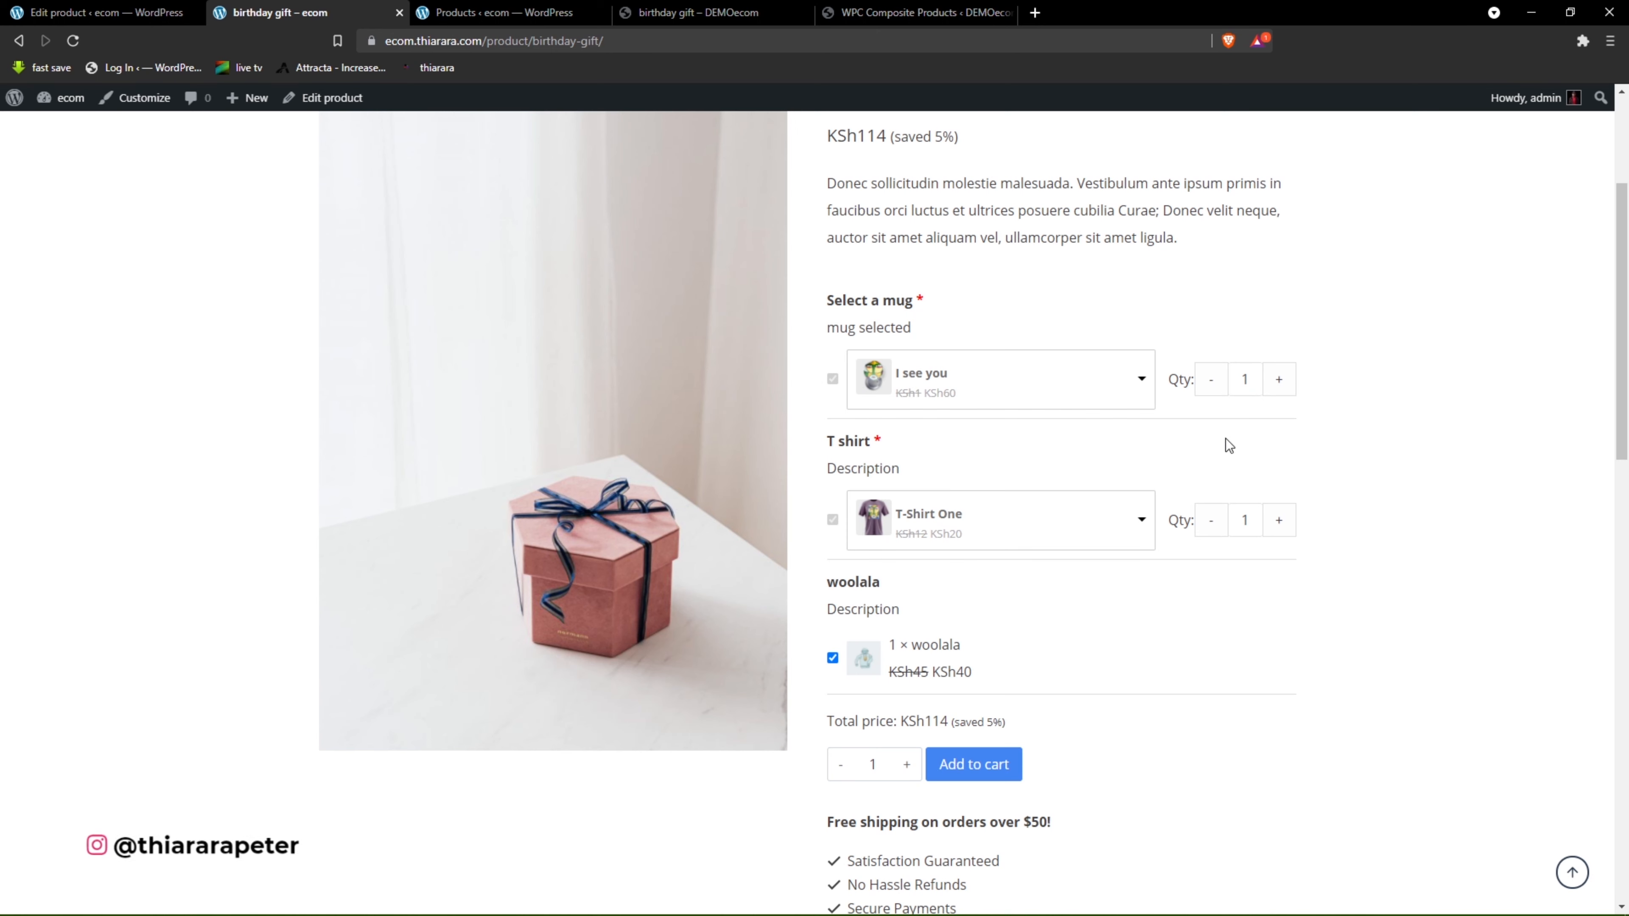
left_click(950, 398)
left_click(1026, 652)
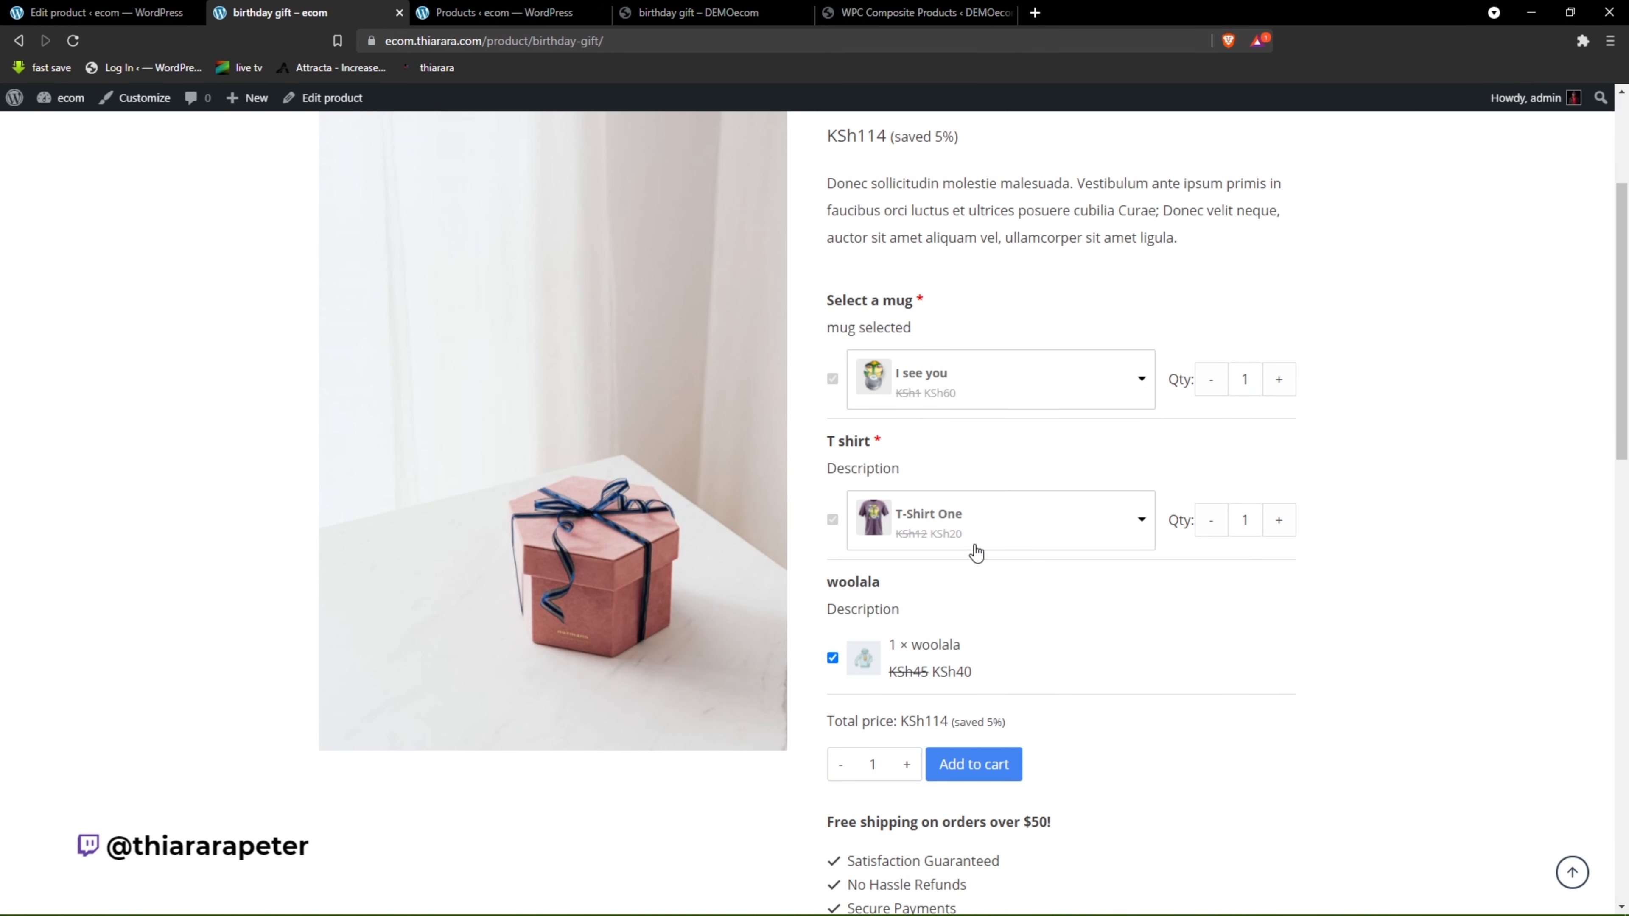
left_click(954, 538)
left_click(1261, 762)
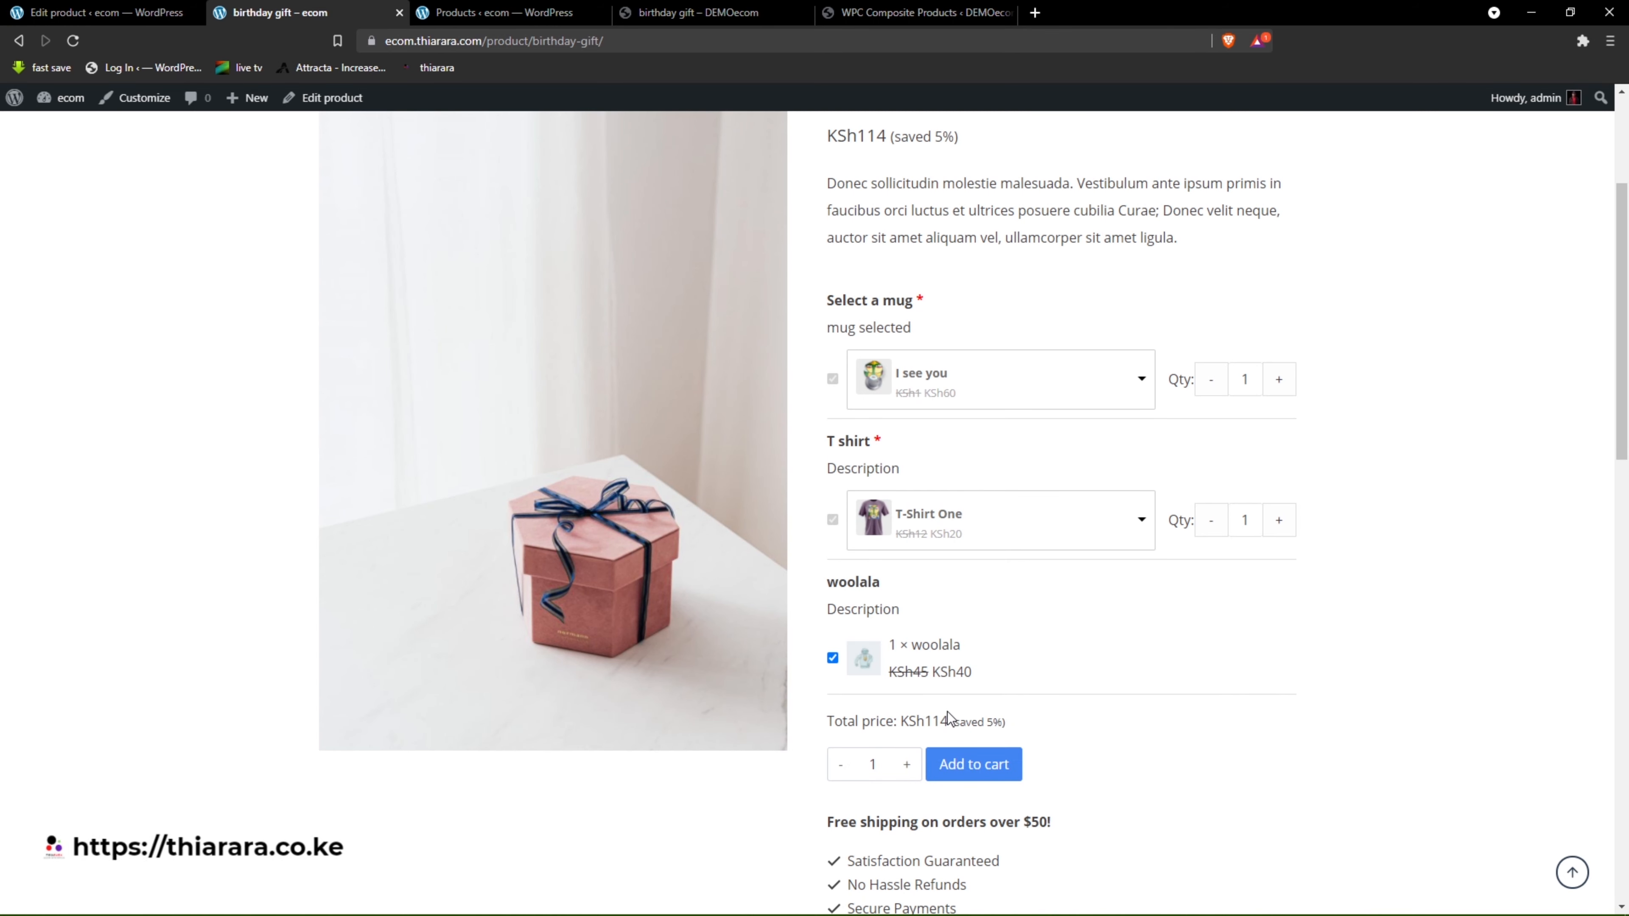
Examine the total price and its discount, exclude the woolala component to compare the total, and include it again.
left_click_drag(950, 720, 927, 720)
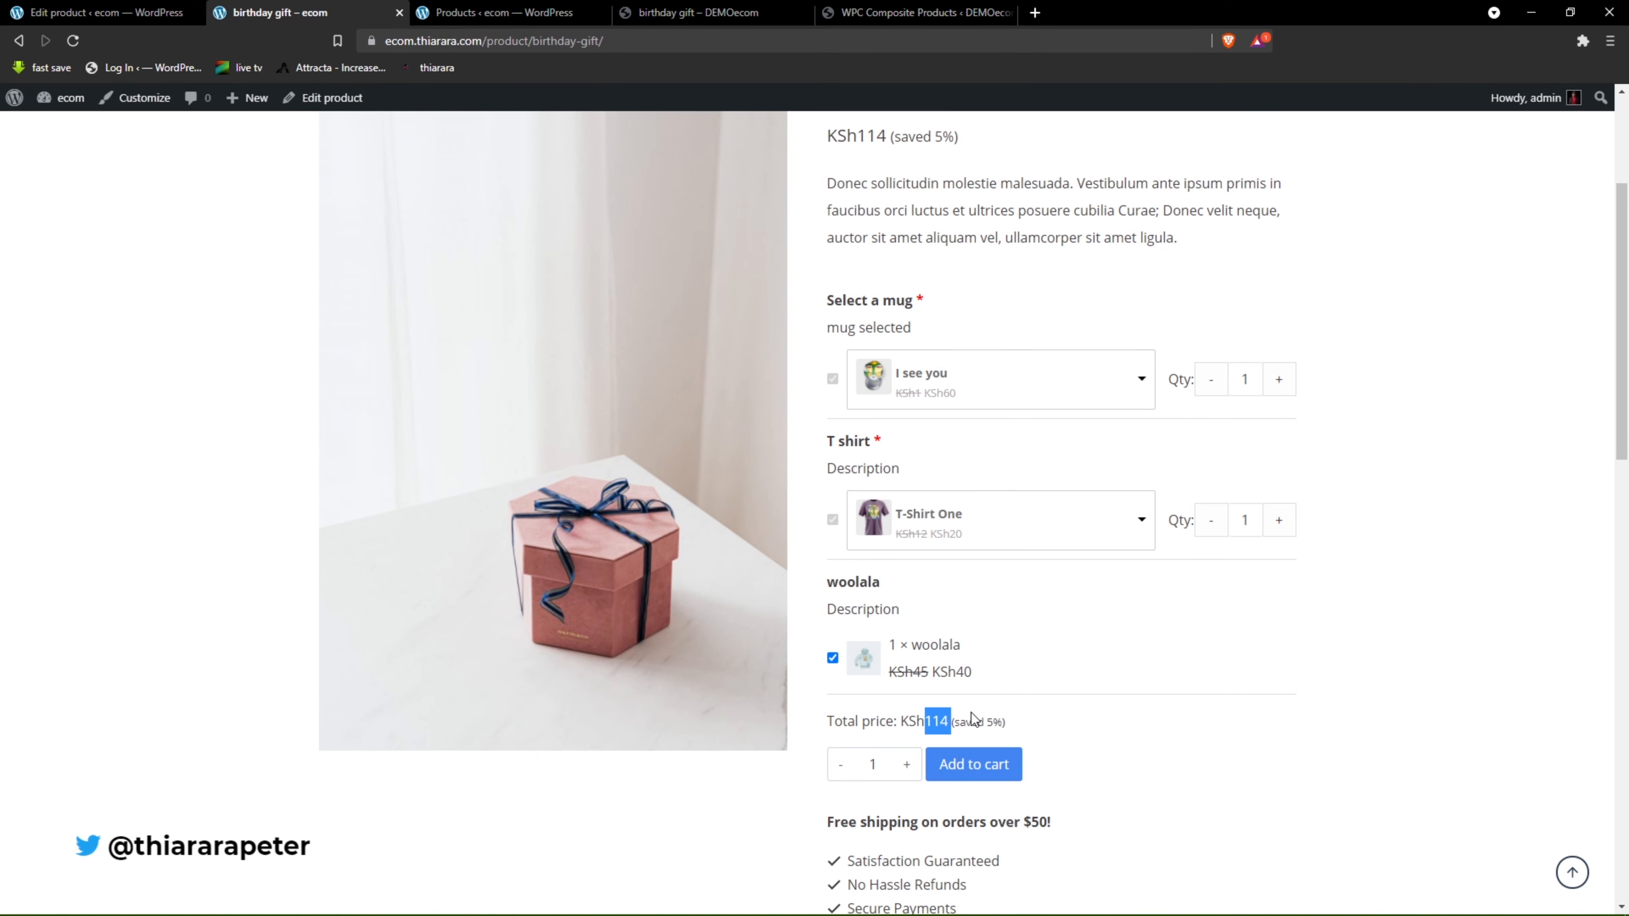
left_click_drag(1015, 728, 941, 724)
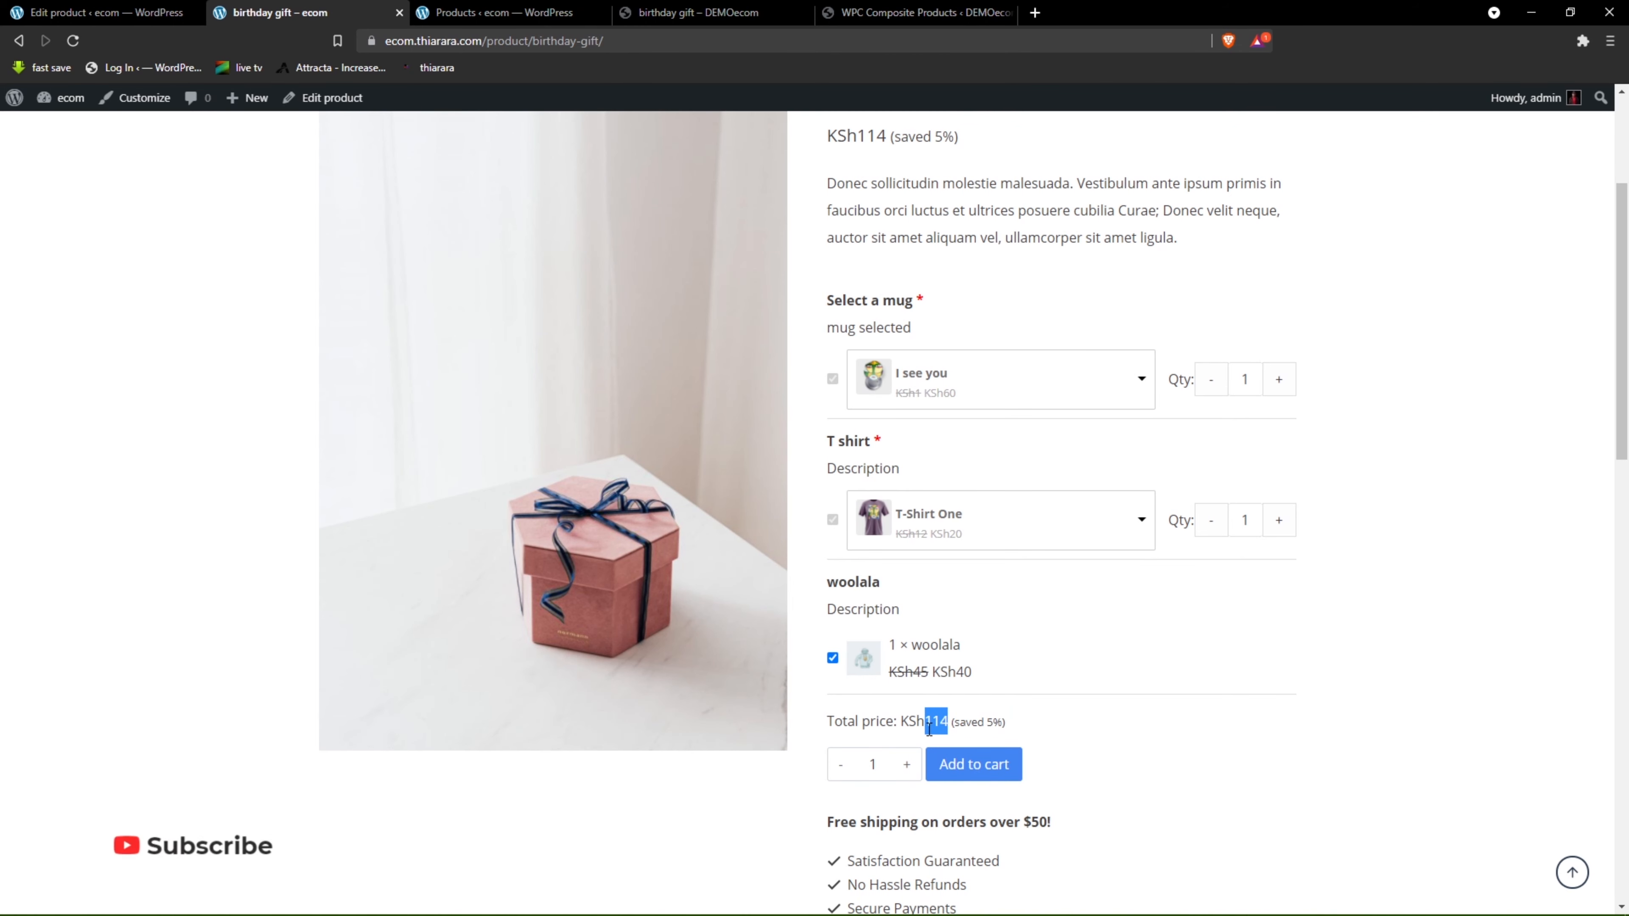
left_click(832, 657)
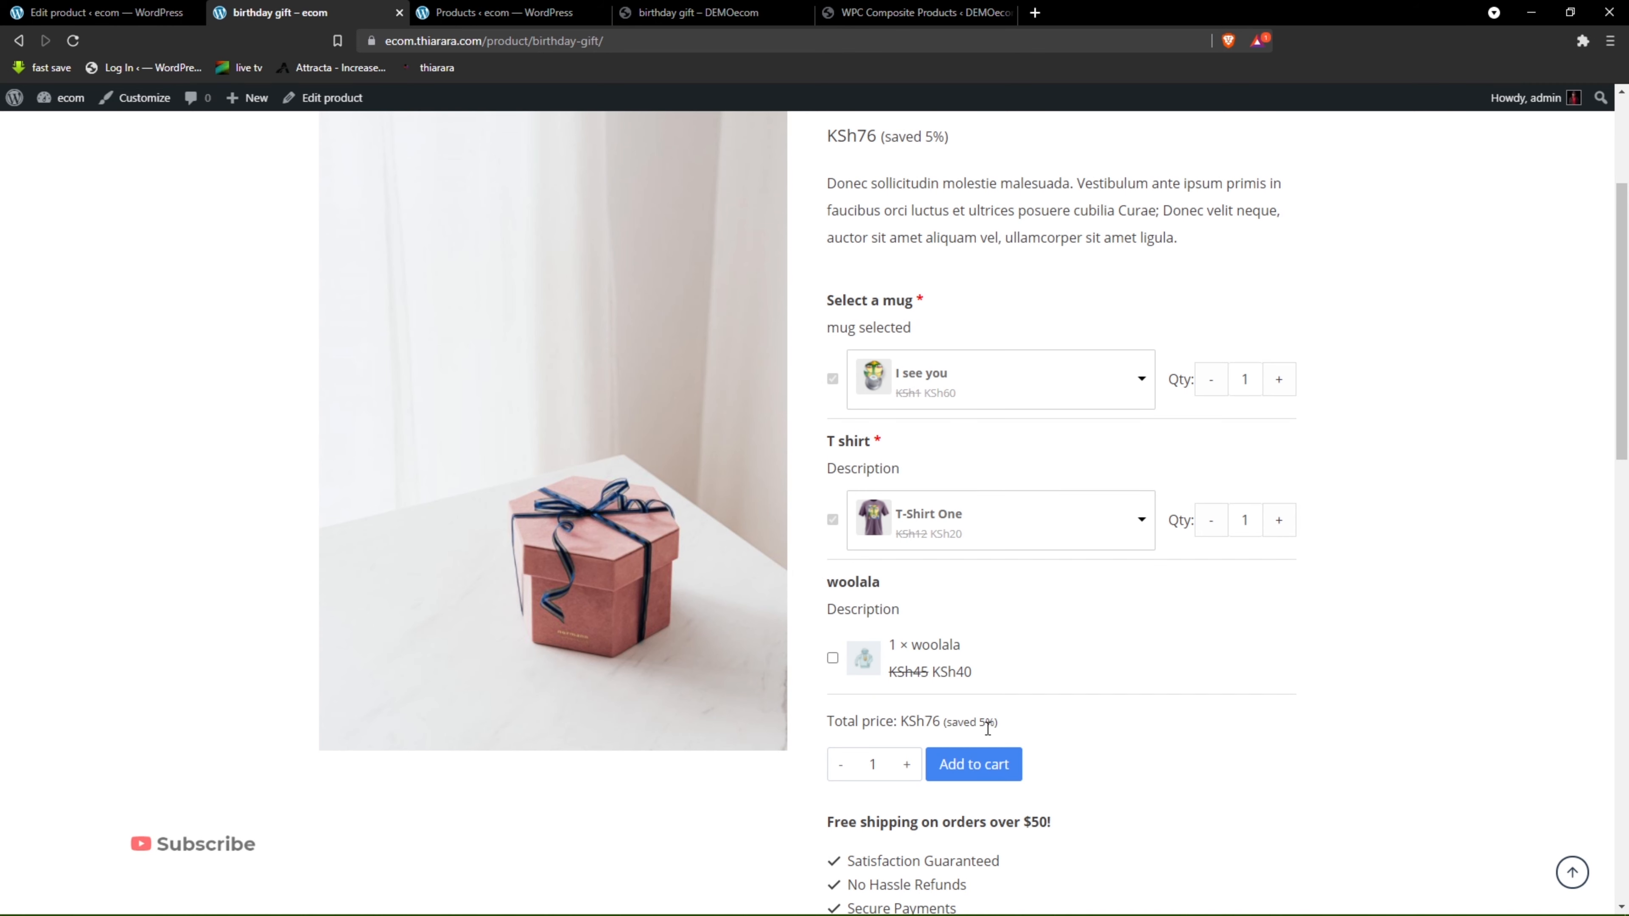
left_click_drag(944, 721, 924, 724)
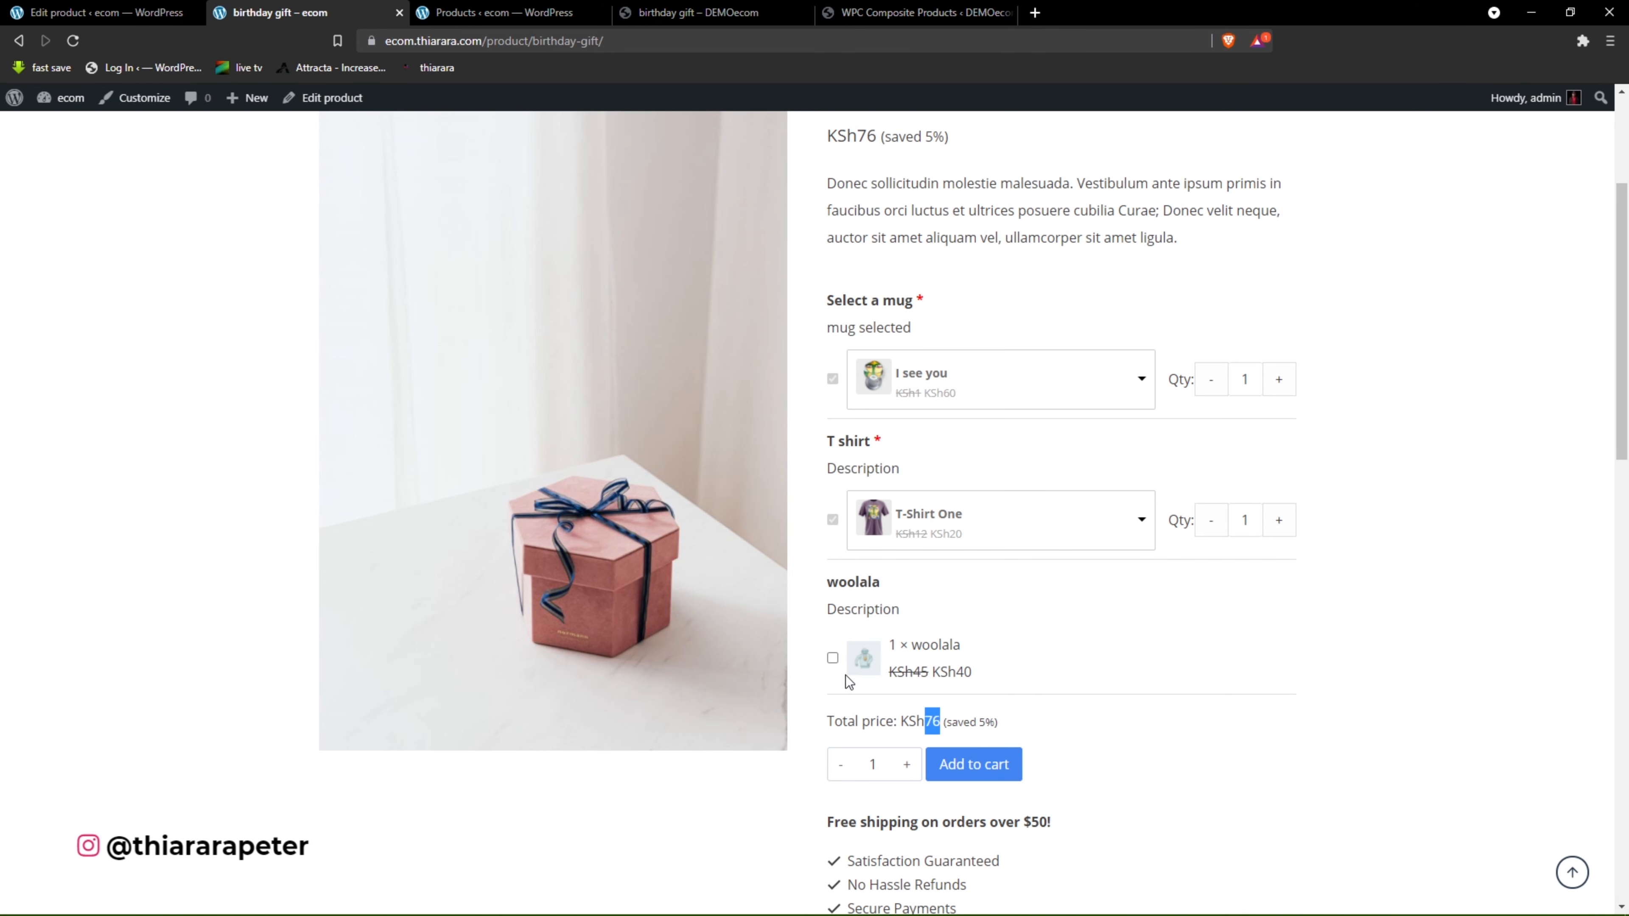
left_click(832, 658)
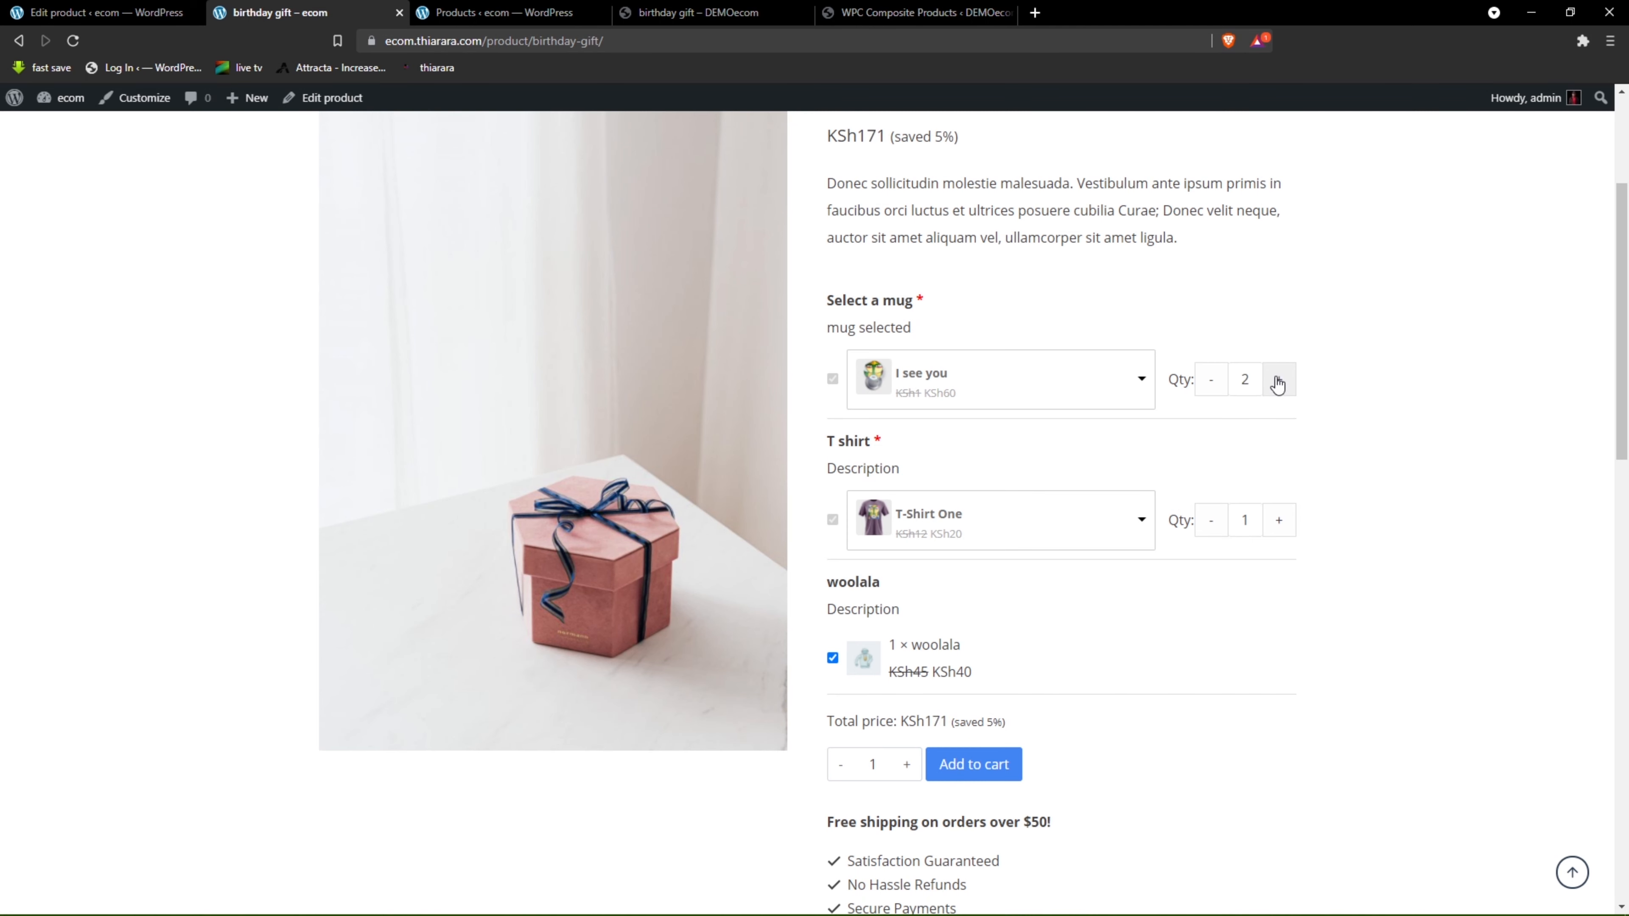
Choose T-Shirt Two for the T shirt component and set its quantity to 3.
left_click(988, 536)
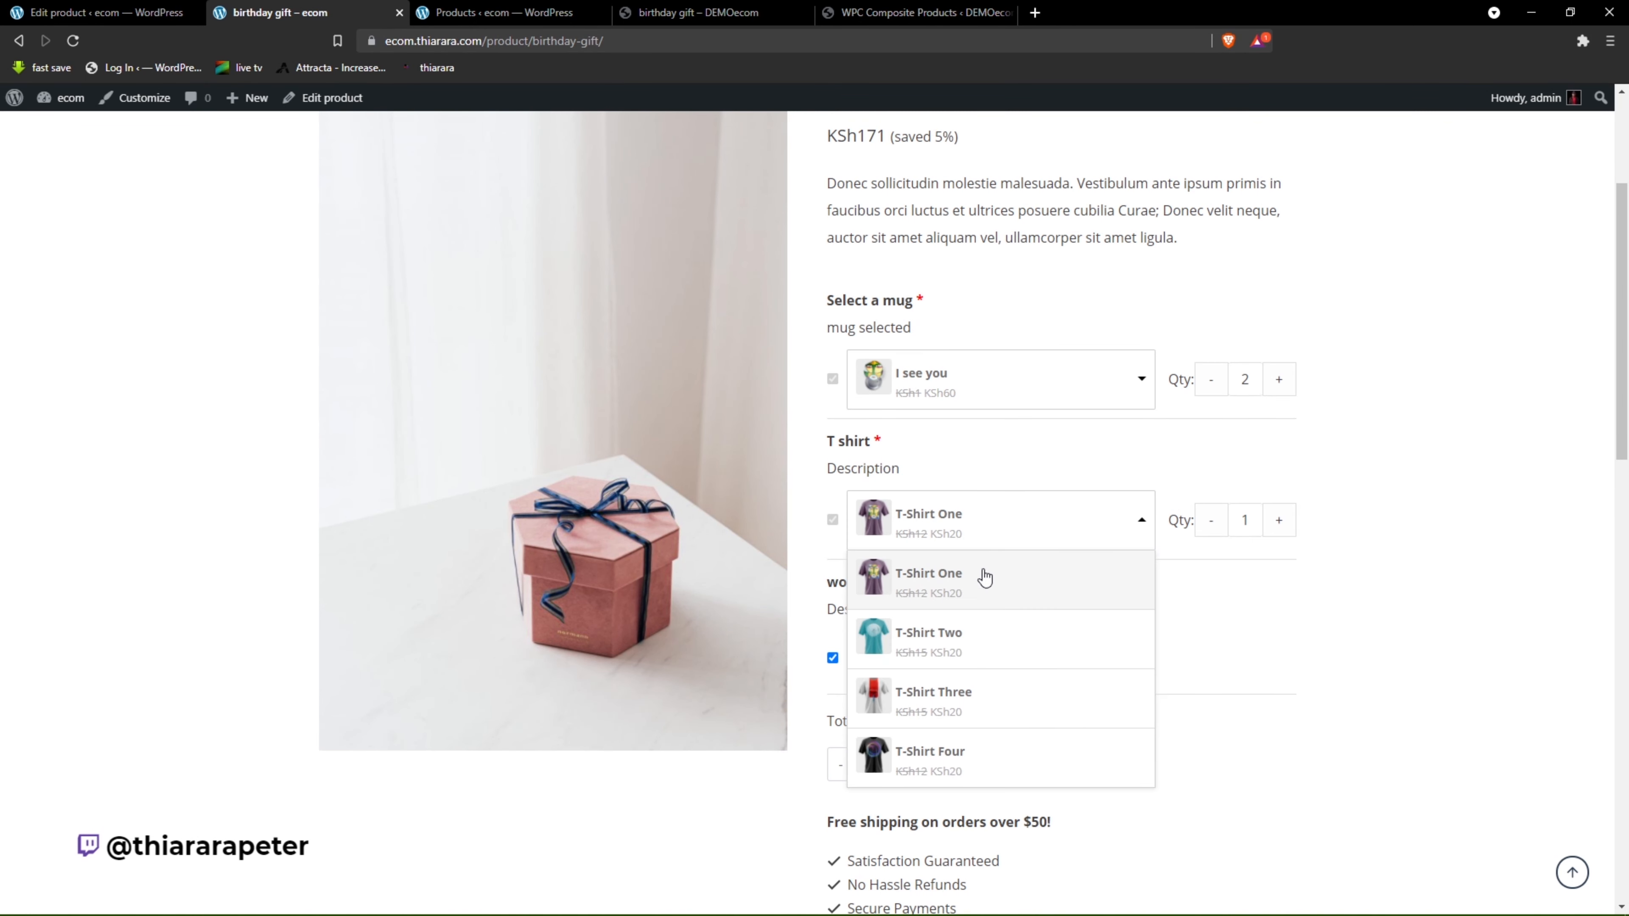
left_click(957, 639)
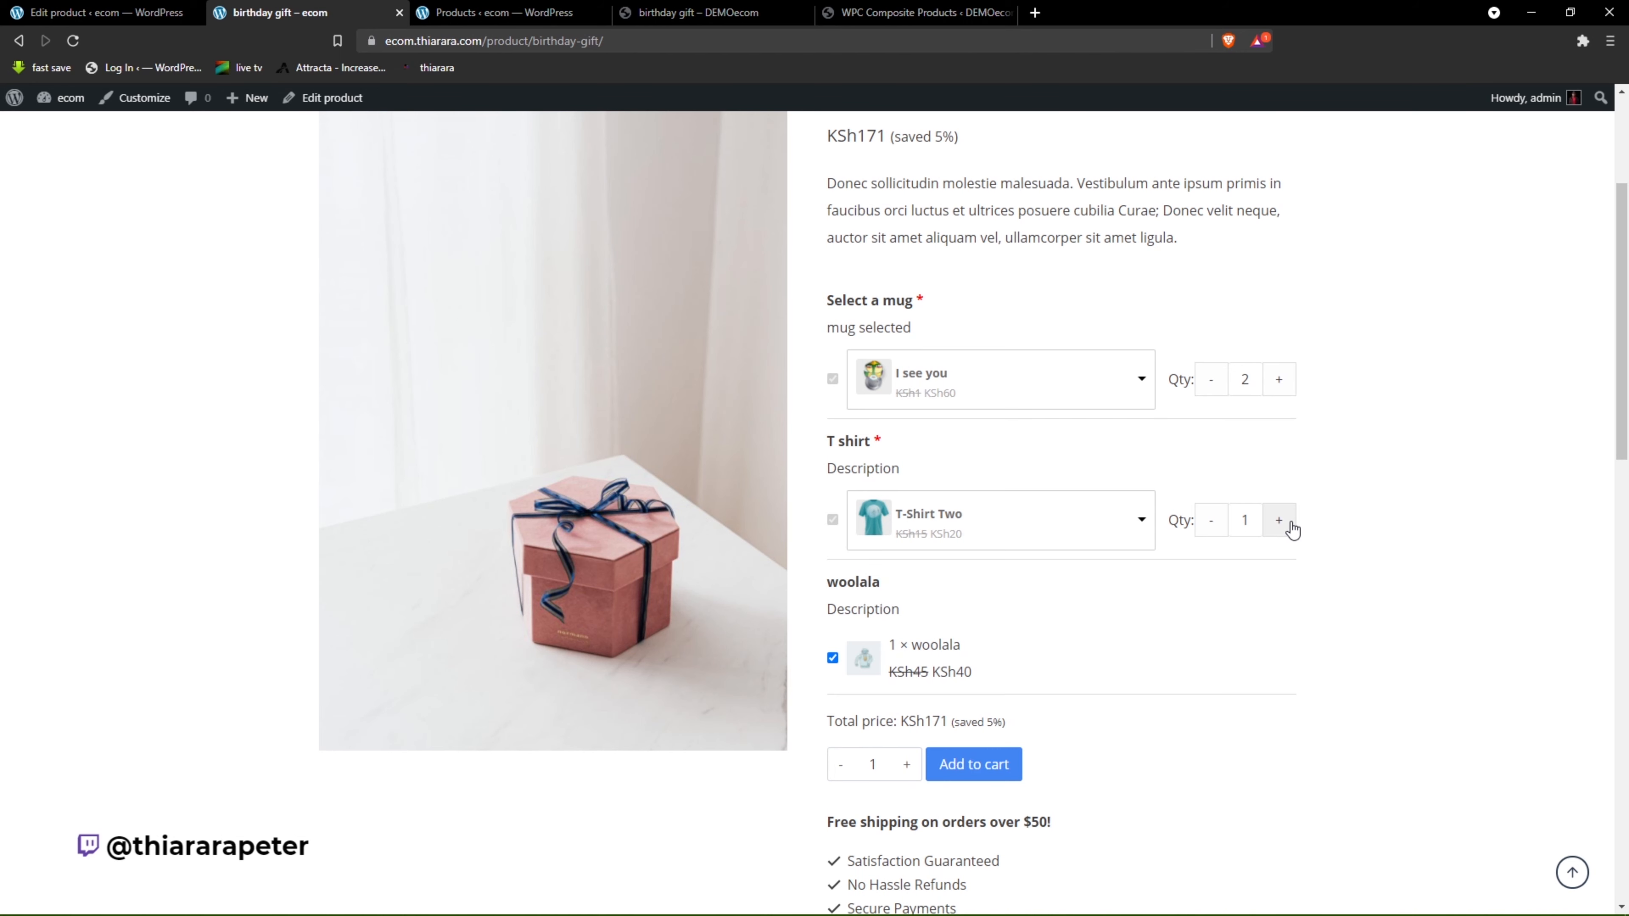
left_click(1278, 521)
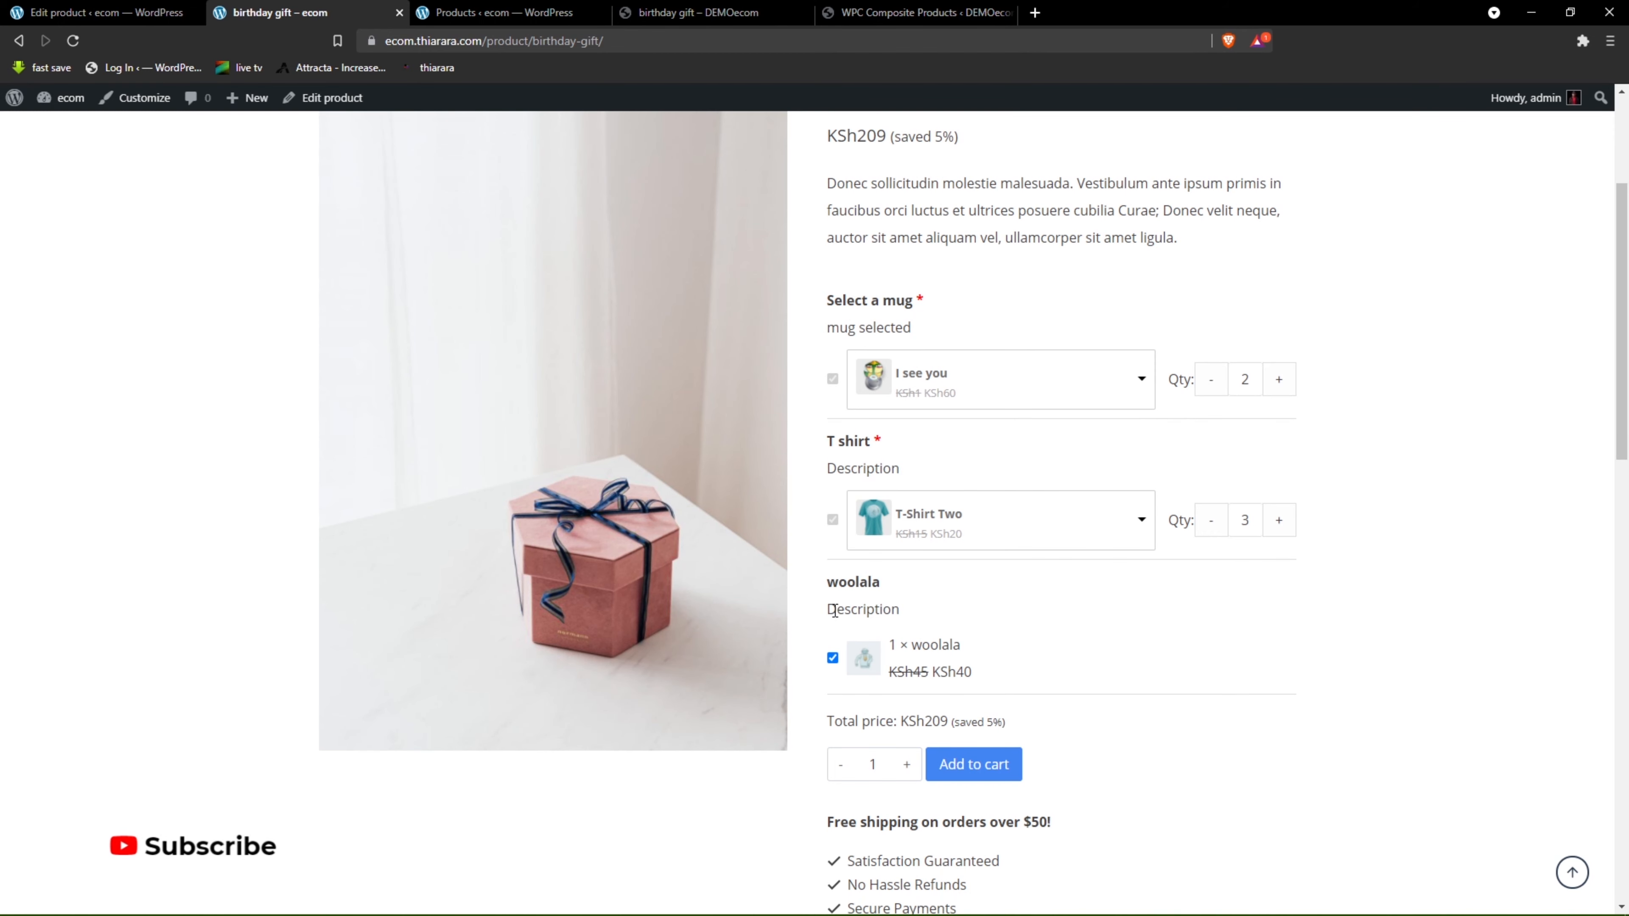
Add the configured birthday gift to the cart and open the cart page.
scroll(960, 538, "down", 4)
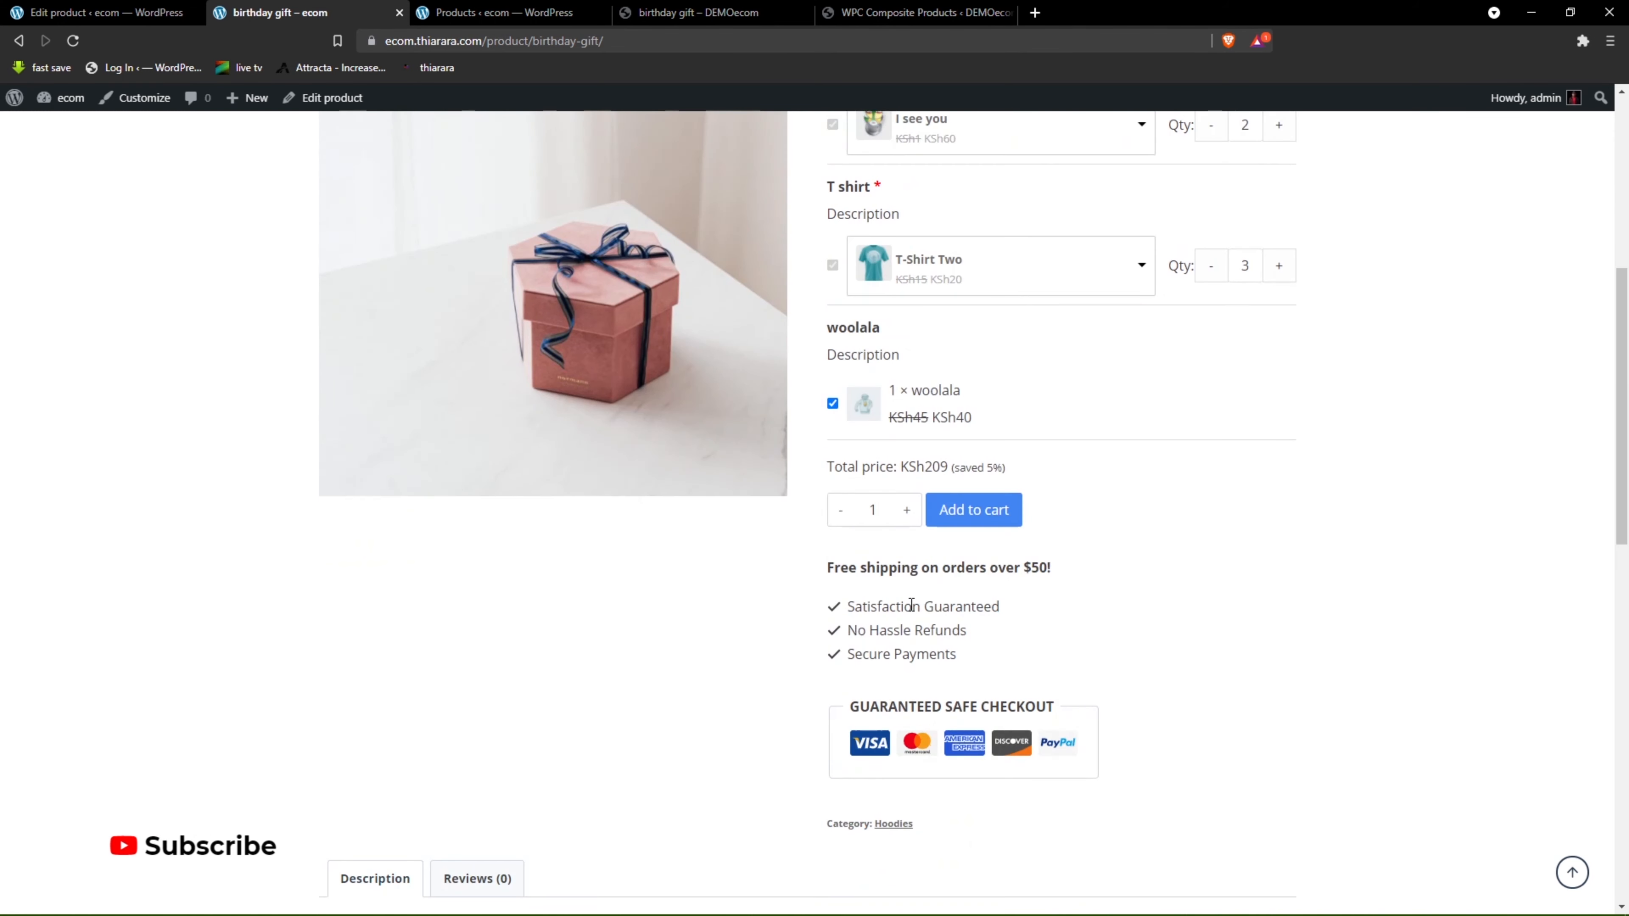
left_click(968, 511)
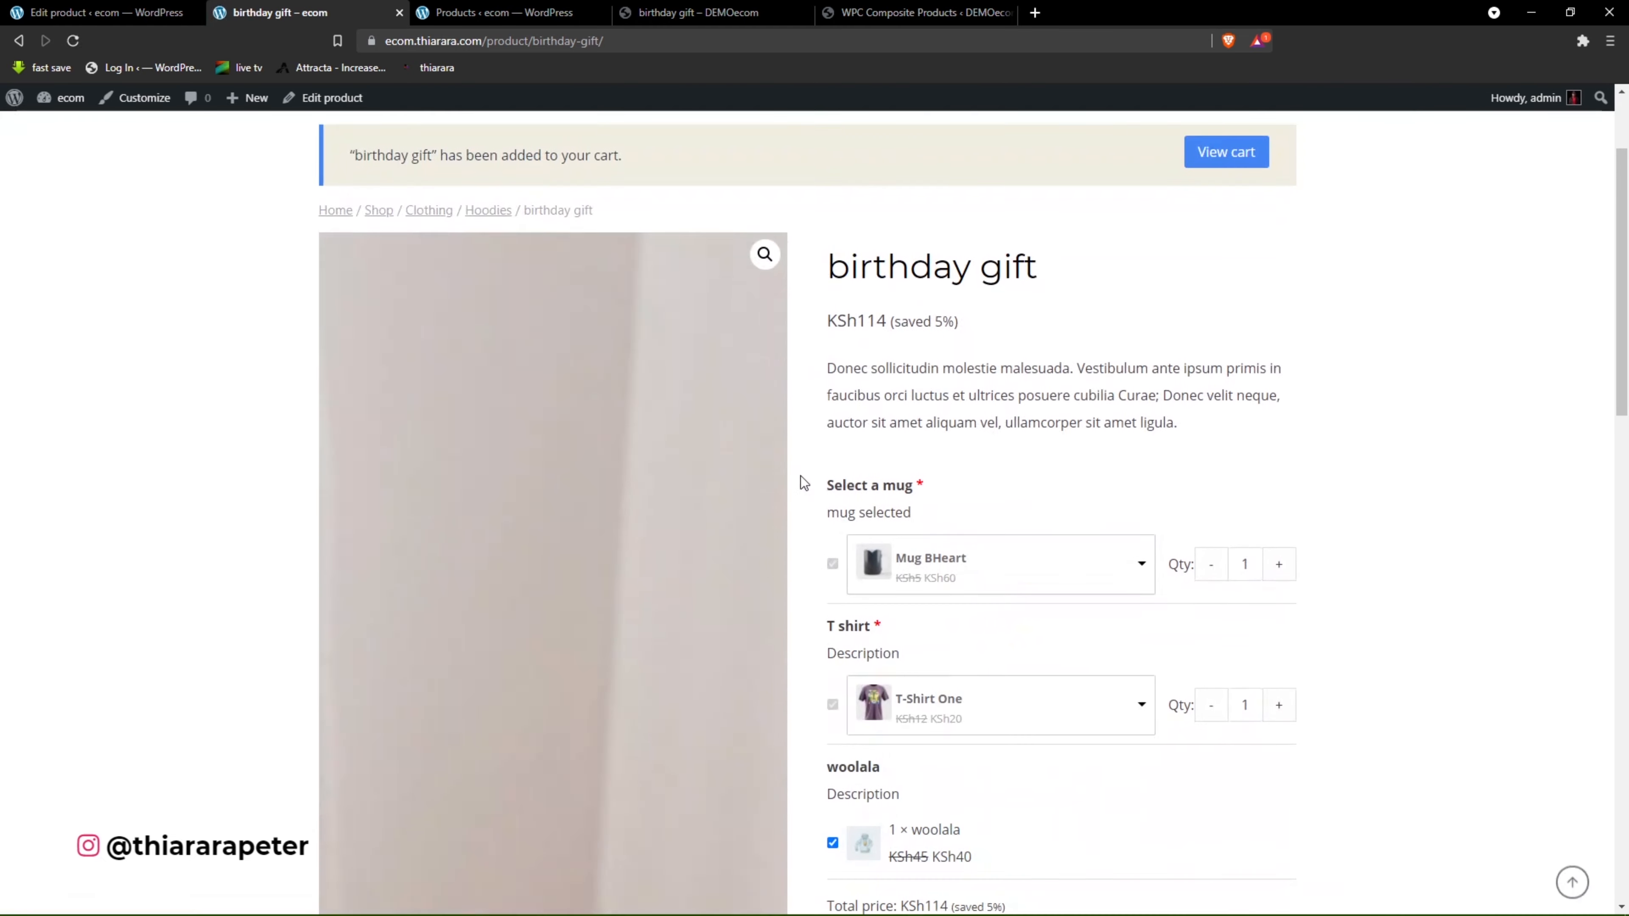
scroll(1212, 315, "up", 2)
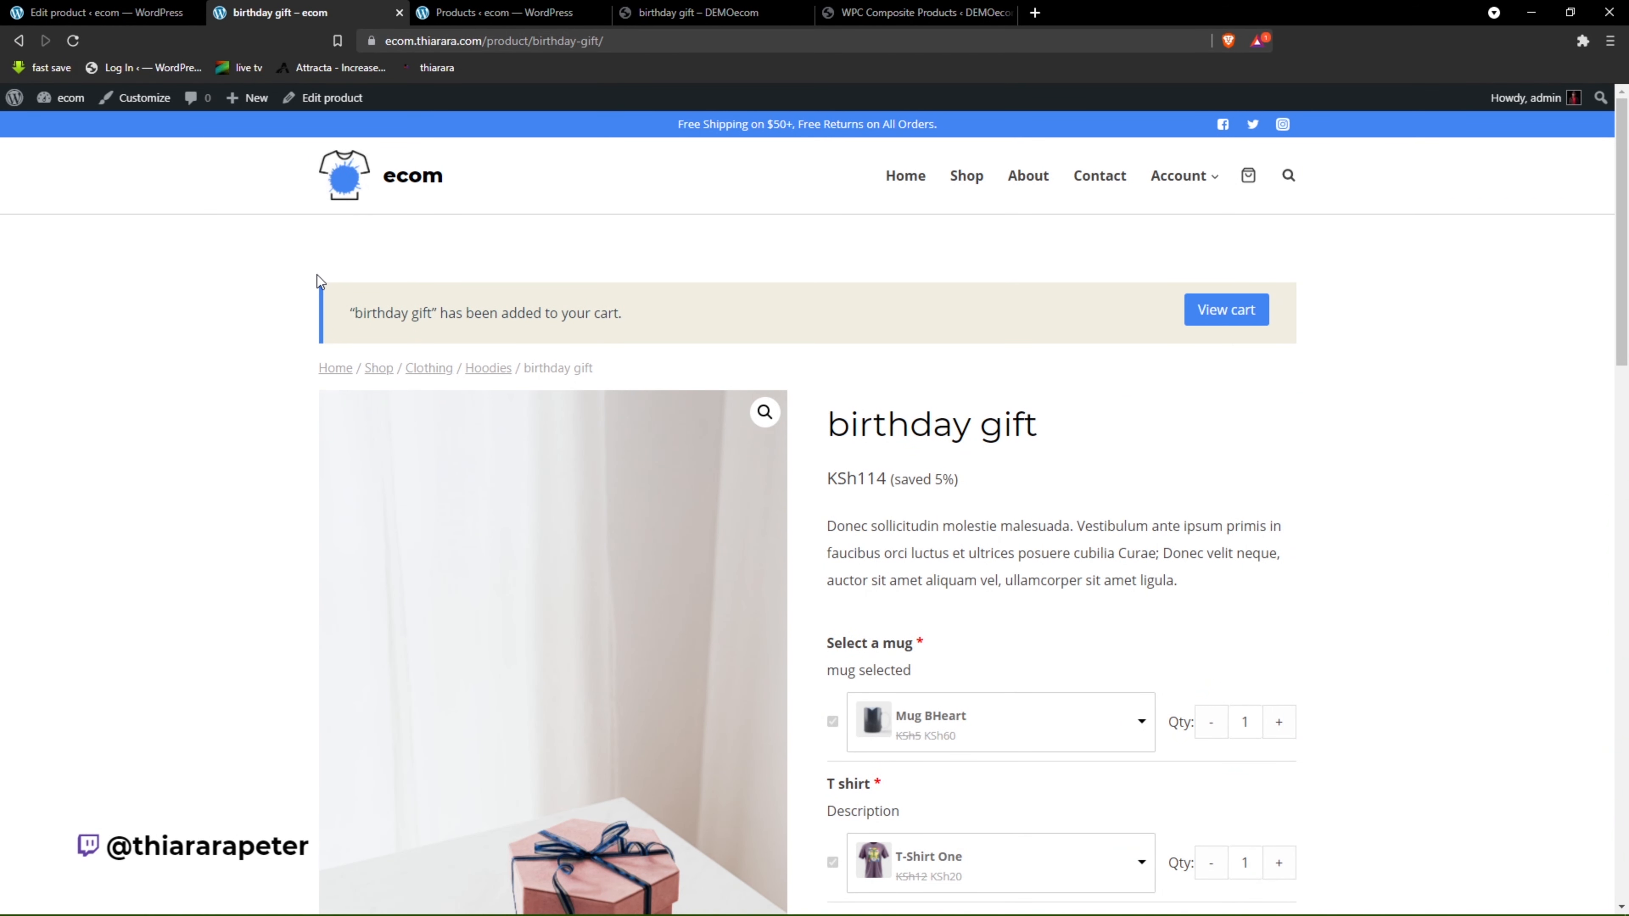
left_click(1206, 311)
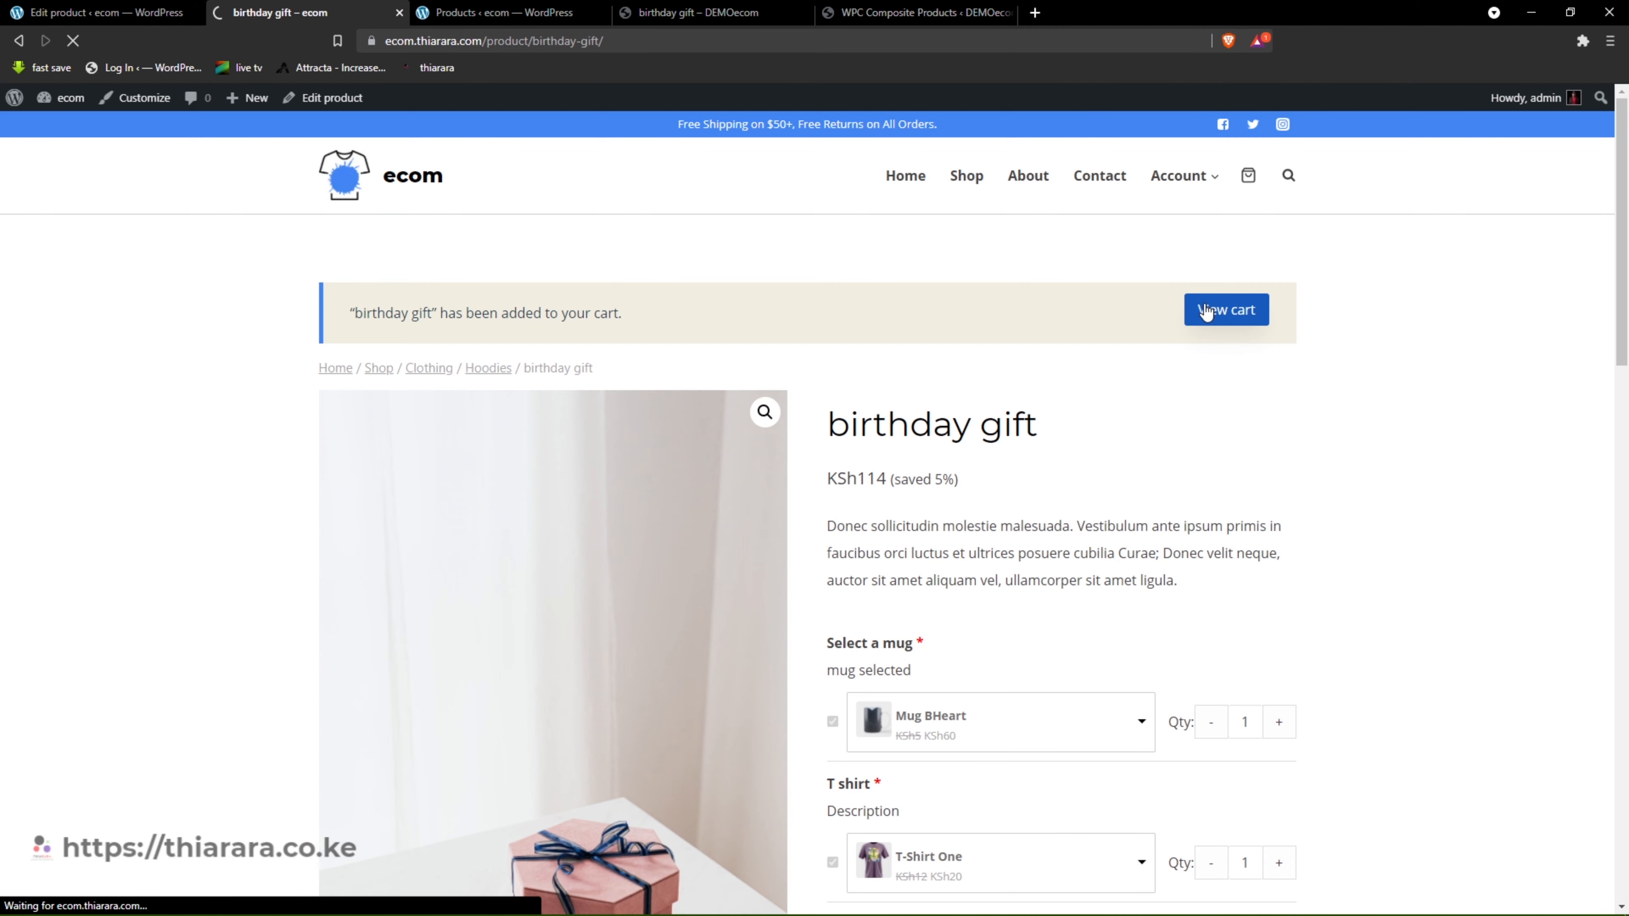
Check the cart summary's component quantities for the mug and woolala, and the birthday gift's subtotal.
scroll(879, 435, "down", 1)
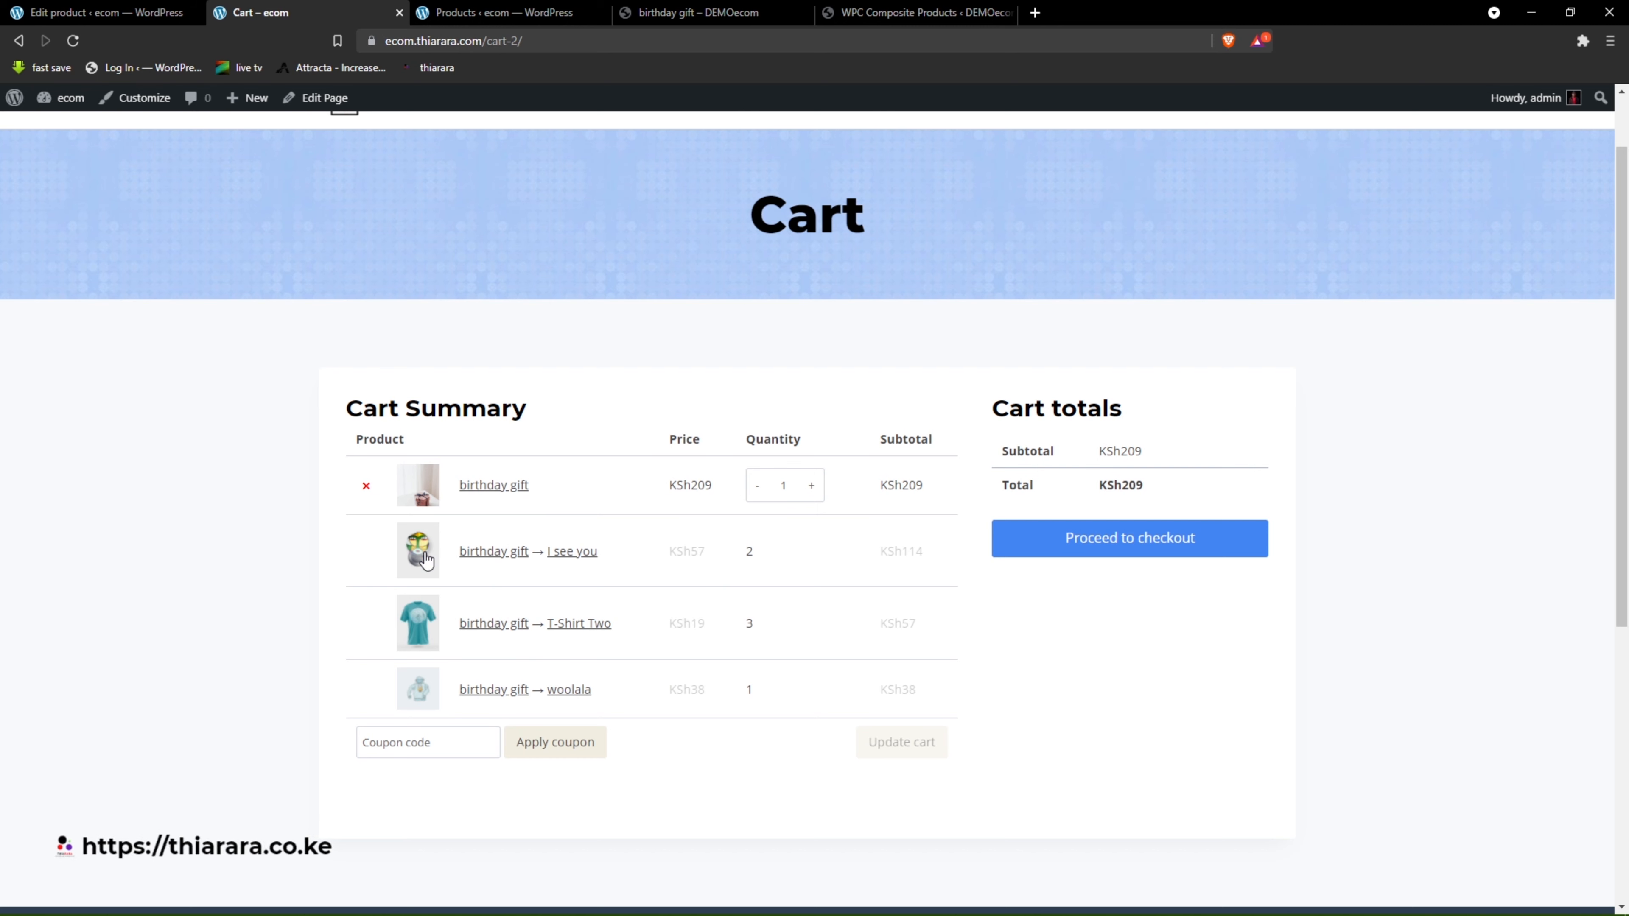
double_click(743, 556)
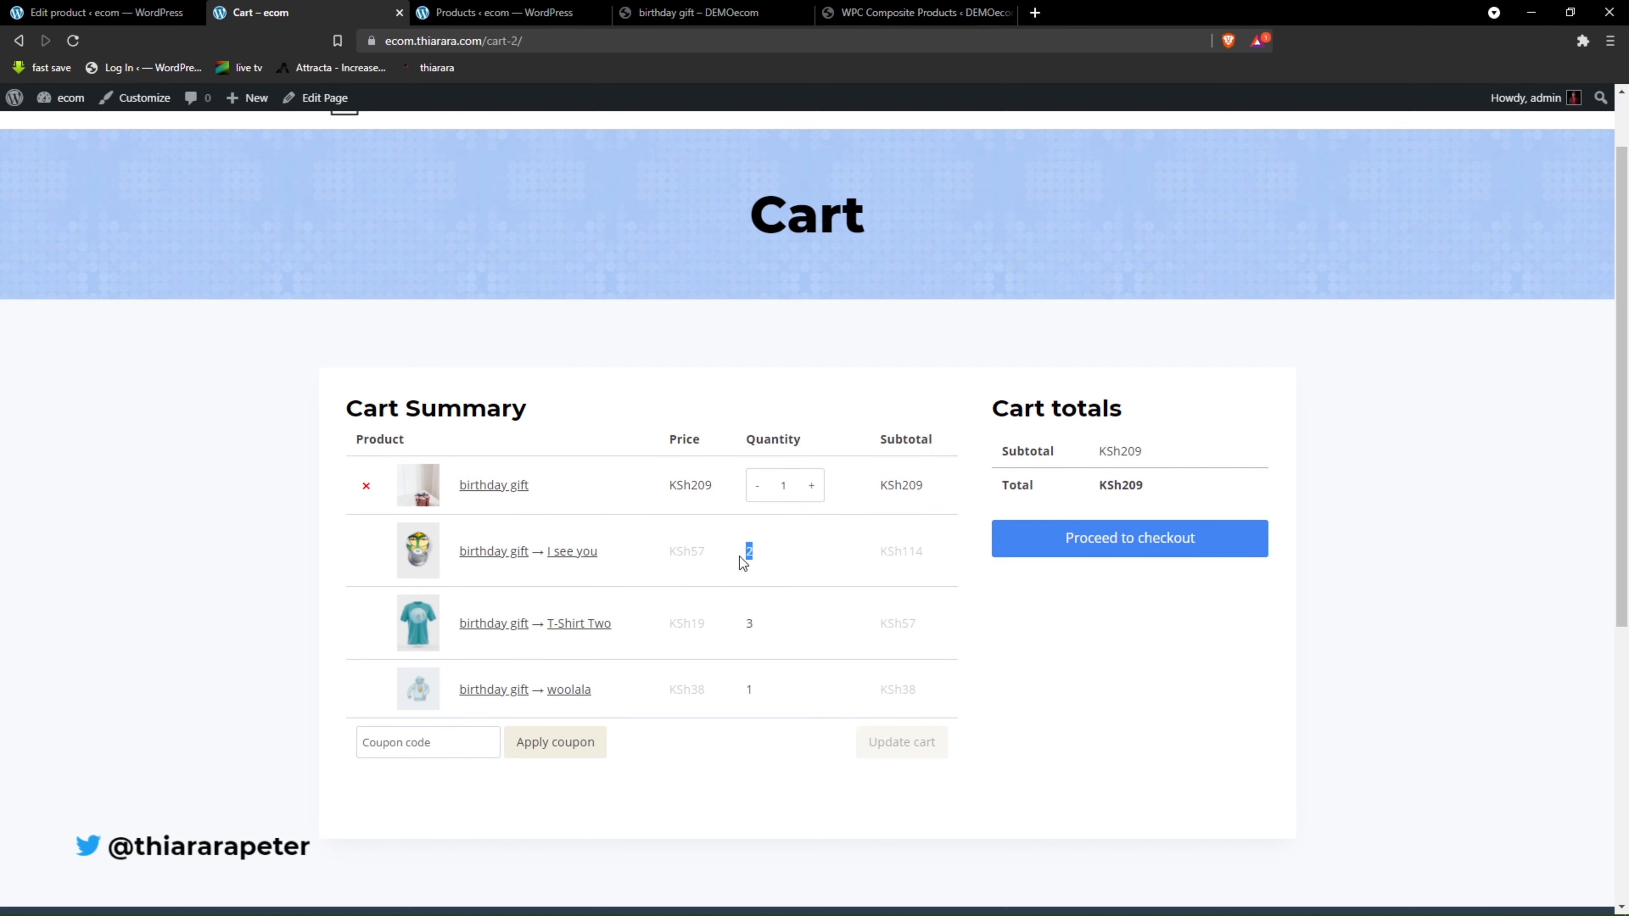
double_click(751, 688)
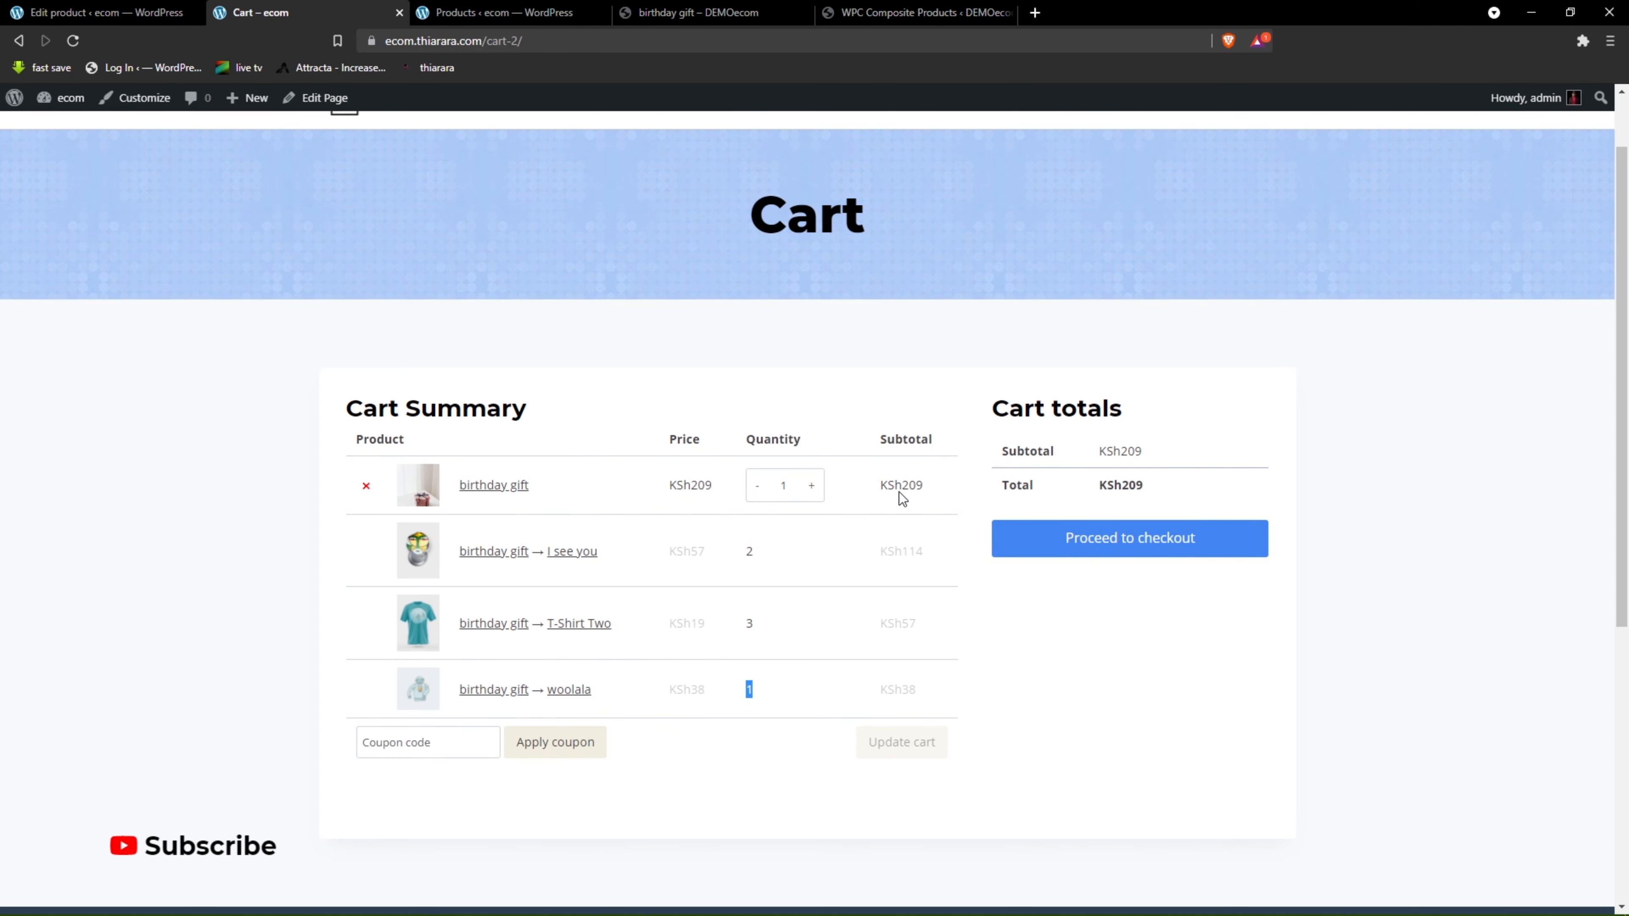
left_click_drag(927, 488, 915, 488)
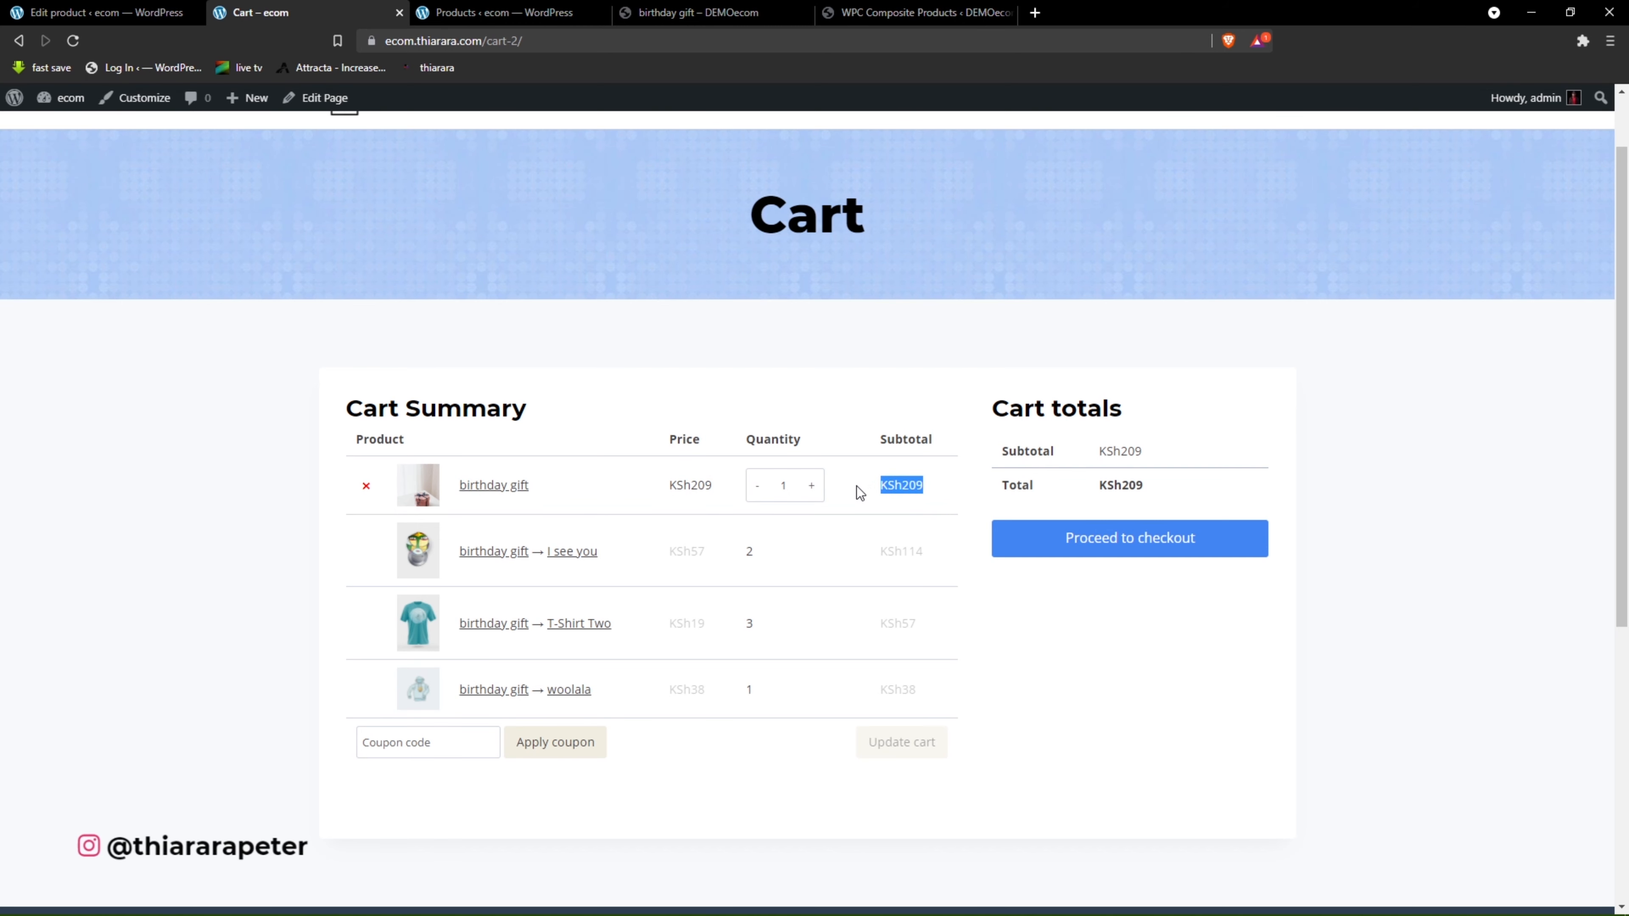